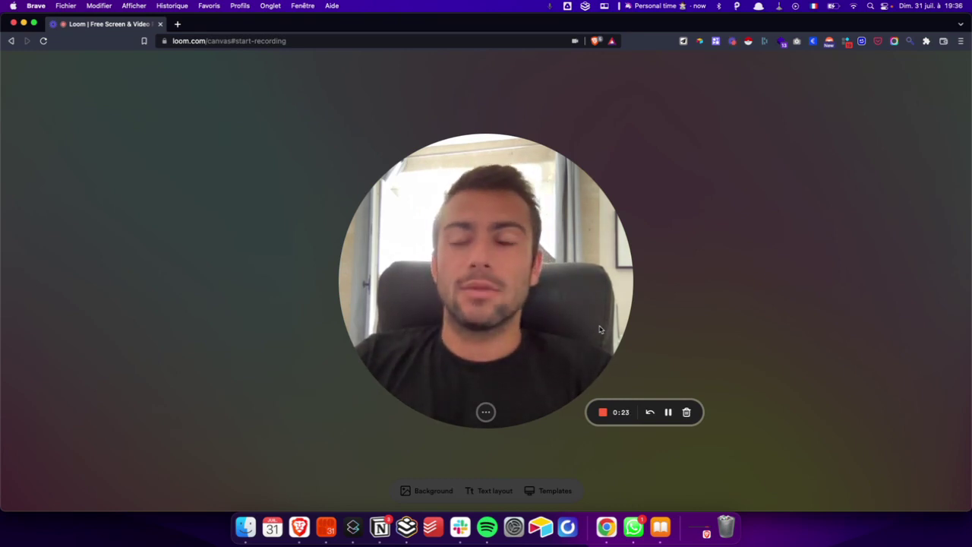
pyautogui.click(485, 412)
pyautogui.click(477, 414)
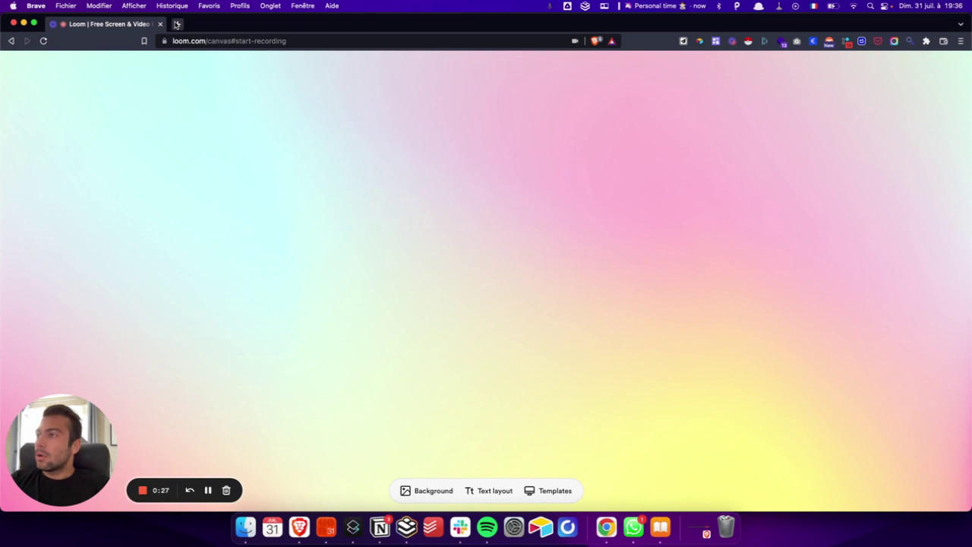
# Switch to the Books app and open the "Courir mieux" PDF.
pyautogui.press('F4')
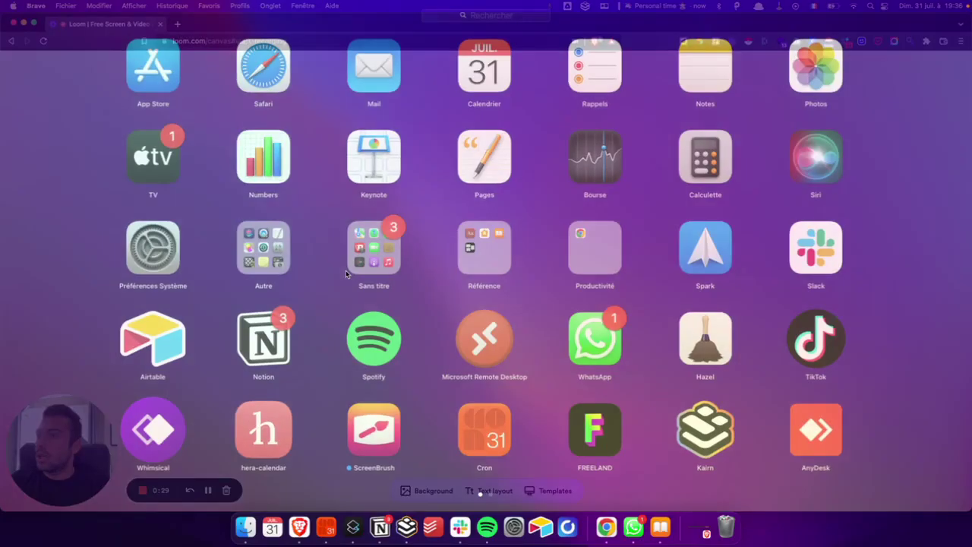
pyautogui.hscroll(3, 346, 274)
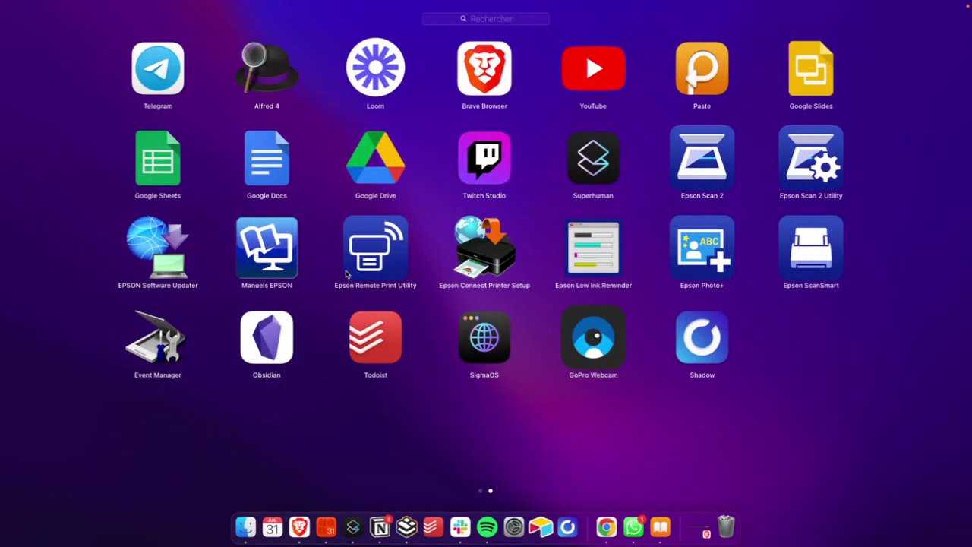
pyautogui.write('BOO')
pyautogui.click(673, 70)
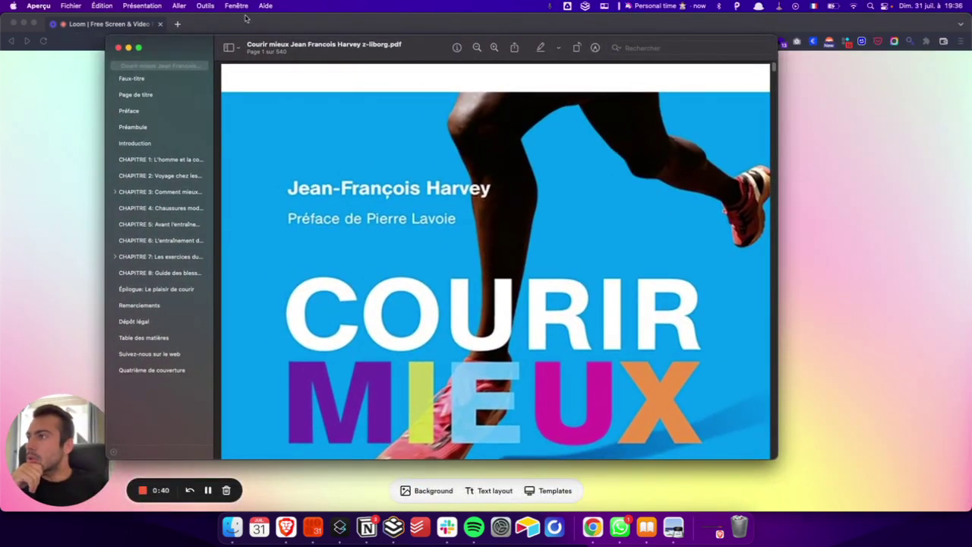
# Show the PDF as a contact sheet, find the 42,2-kilometre training programme and open it at page 310.
pyautogui.click(233, 47)
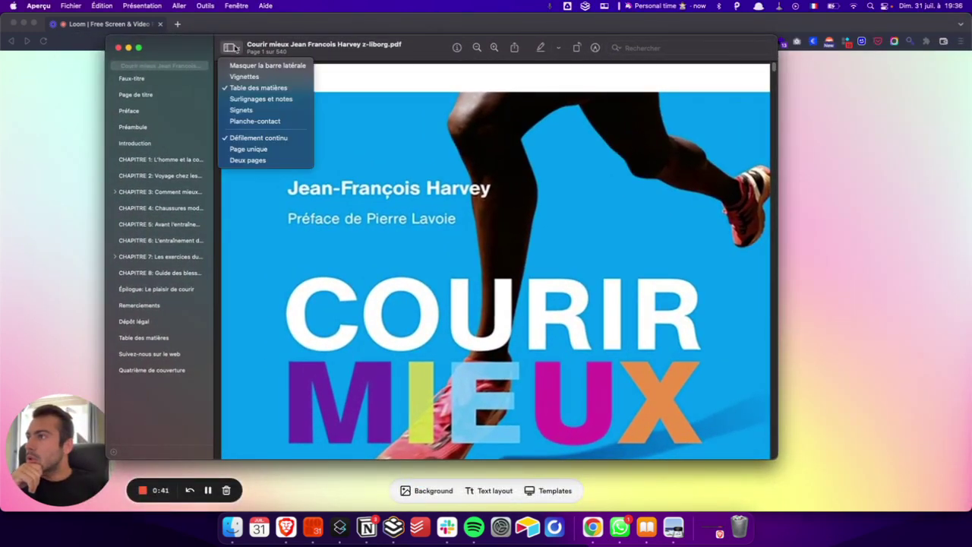
pyautogui.click(248, 121)
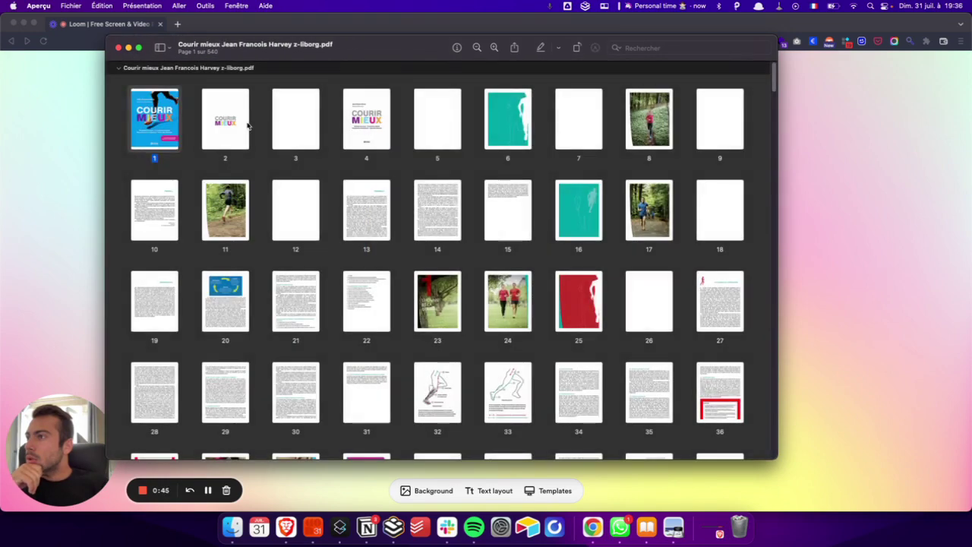
pyautogui.scroll(-10, 462, 215)
pyautogui.scroll(-20, 462, 215)
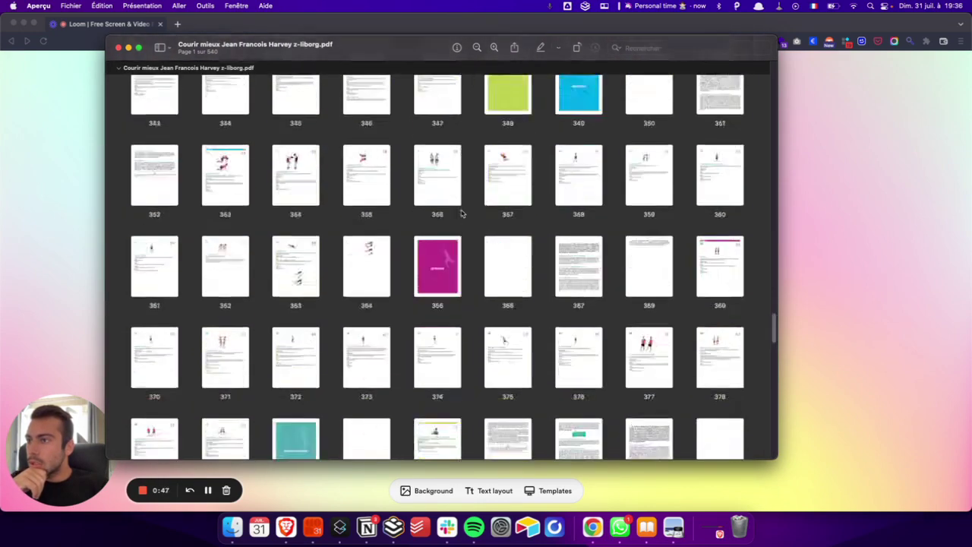
pyautogui.scroll(-10, 462, 215)
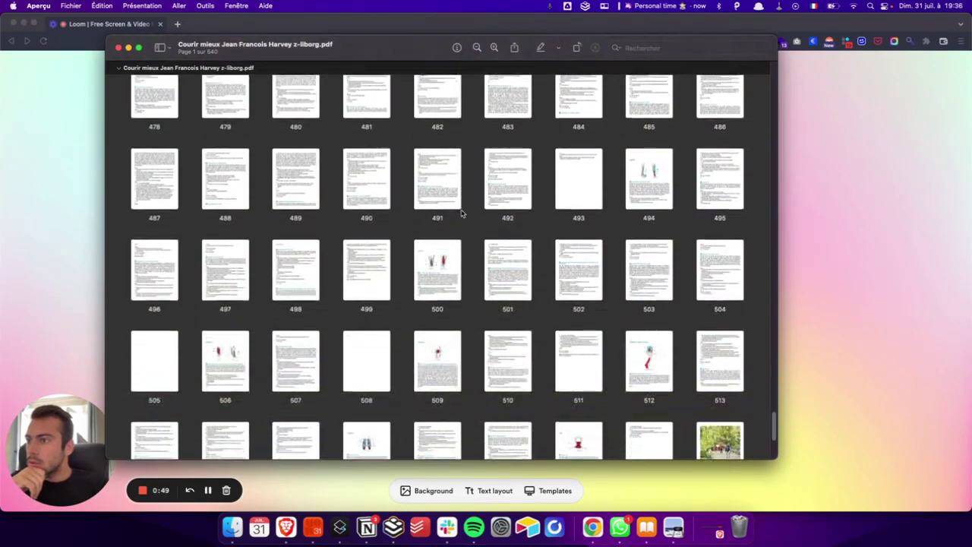
pyautogui.scroll(15, 461, 215)
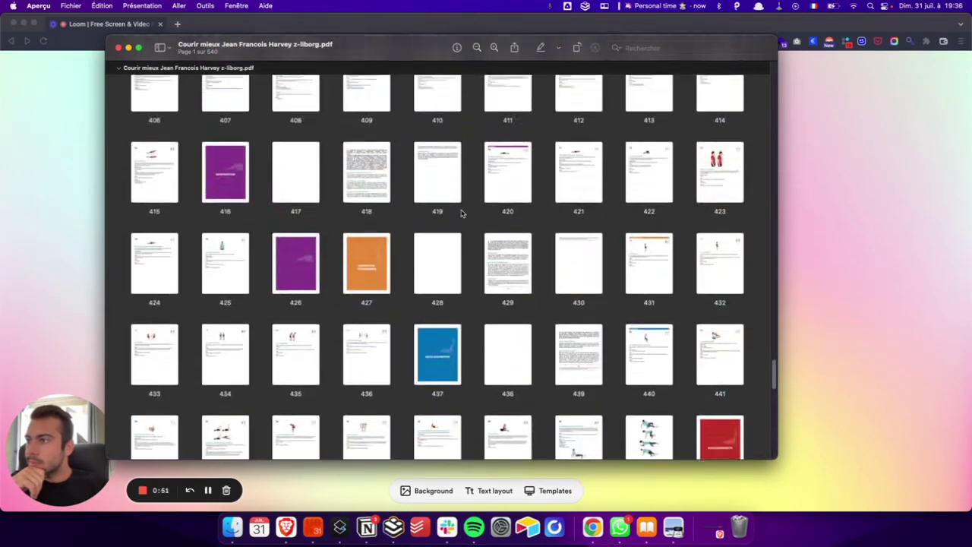
pyautogui.scroll(-5, 462, 214)
pyautogui.scroll(4, 462, 215)
pyautogui.scroll(10, 462, 215)
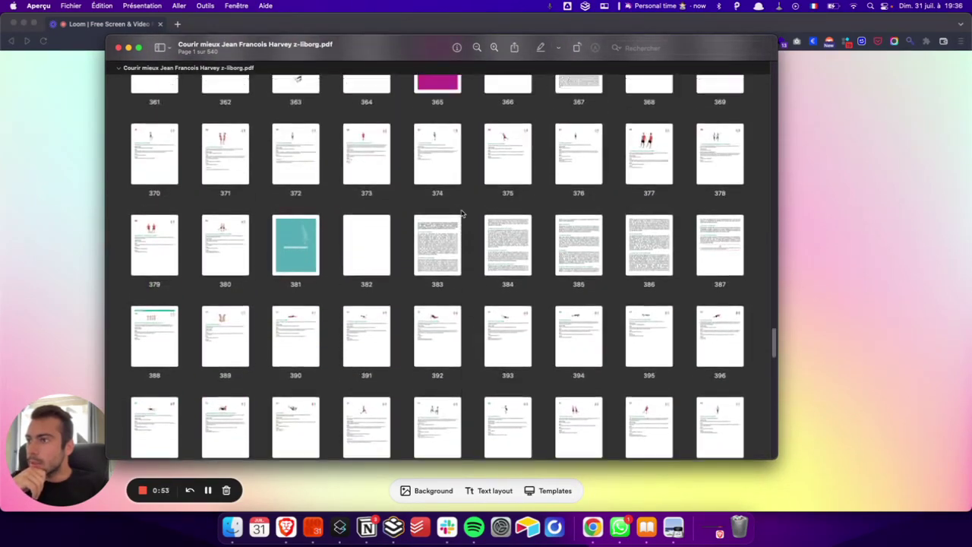
pyautogui.scroll(5, 461, 213)
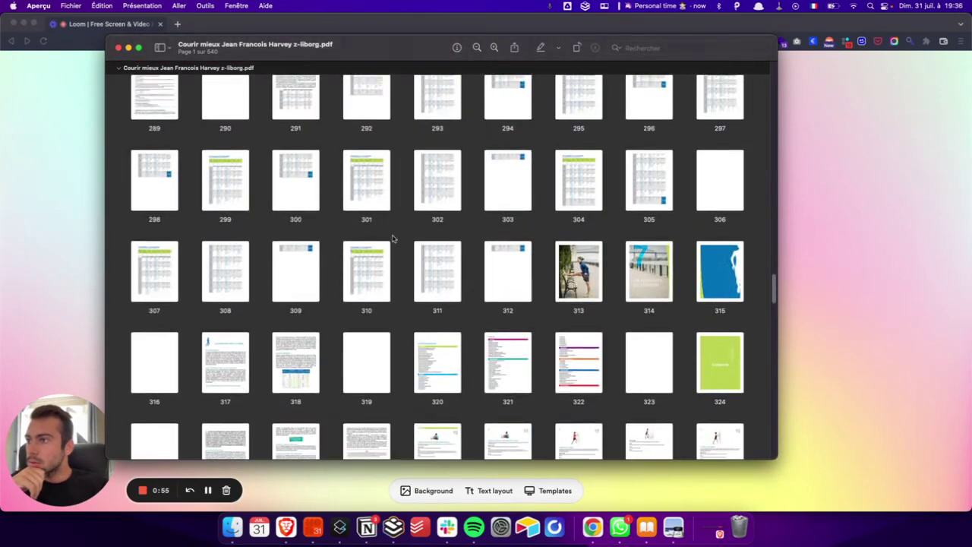
pyautogui.doubleClick(370, 277)
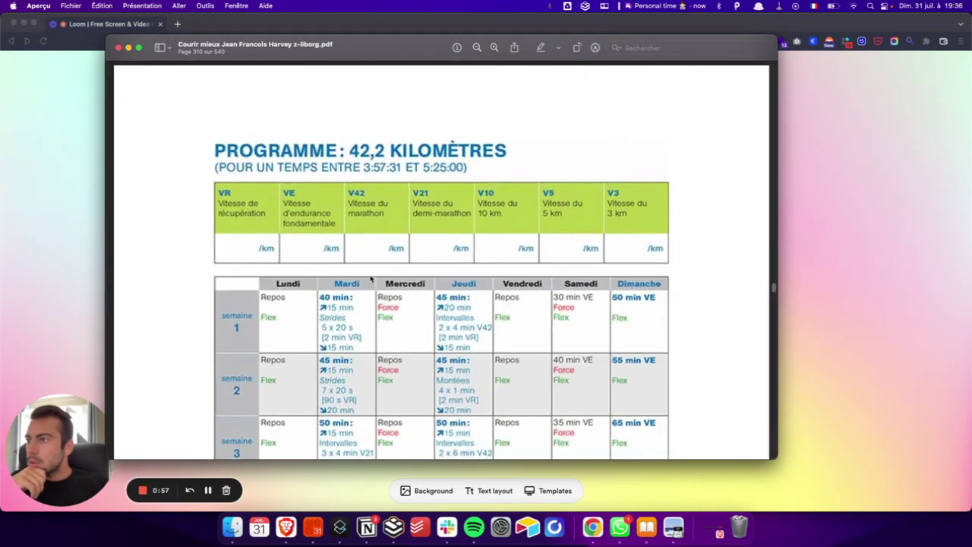
# Compare the weekly marathon programme with the Sport event on Tuesday, October 4 in the Cron calendar.
pyautogui.press('super+minus')
pyautogui.scroll(-3, 369, 281)
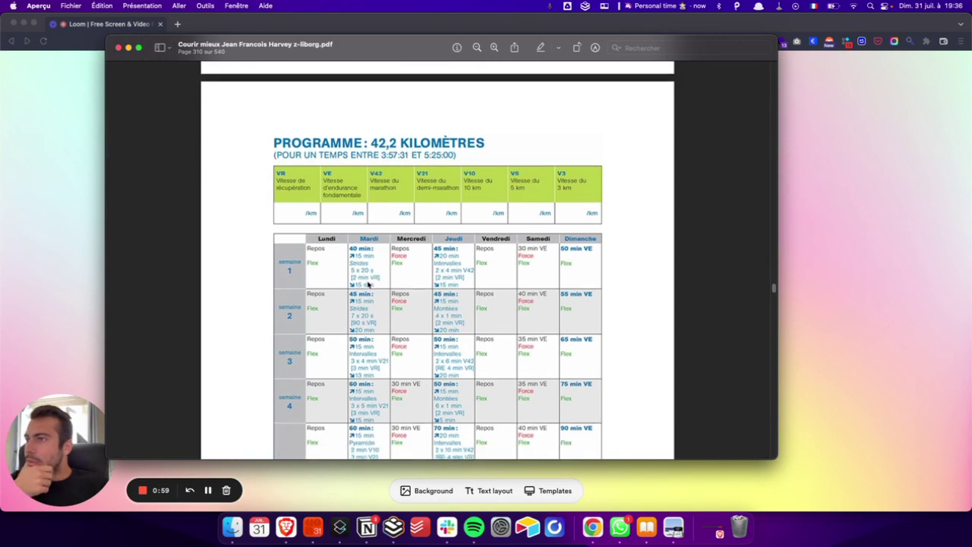
pyautogui.scroll(-2, 368, 283)
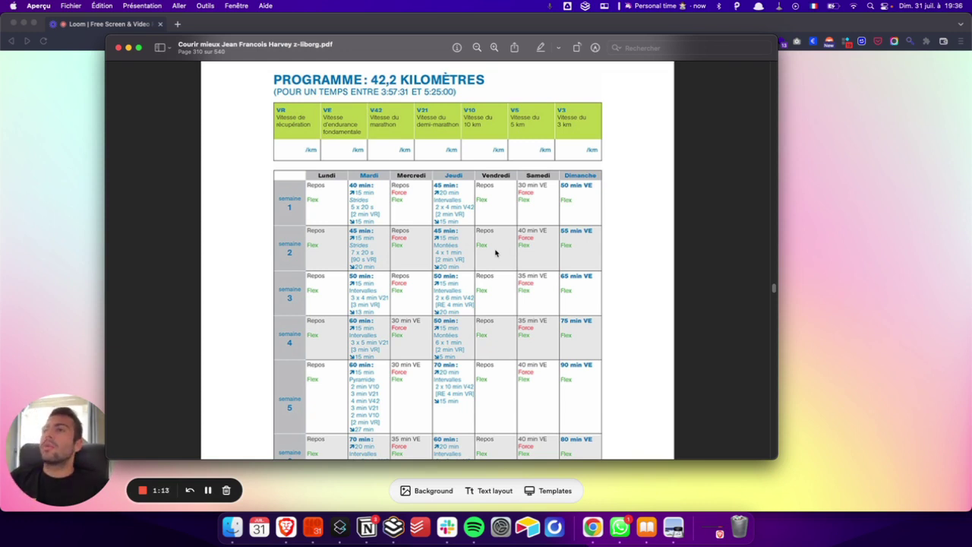
pyautogui.click(313, 527)
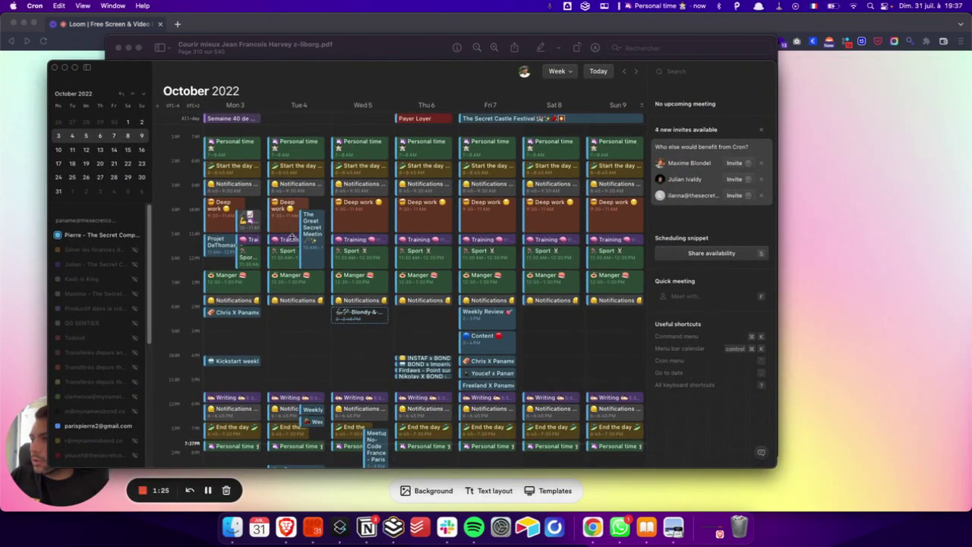
pyautogui.click(285, 258)
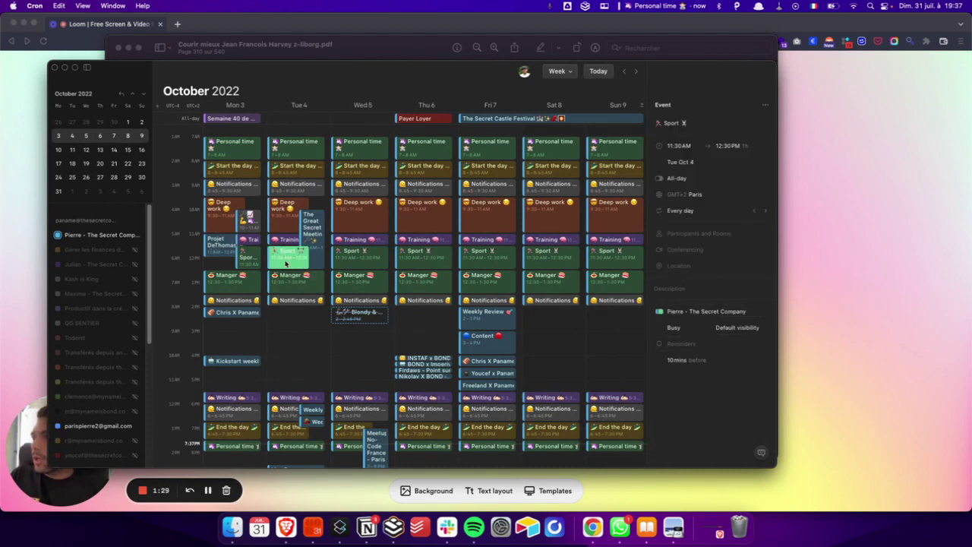
pyautogui.click(376, 55)
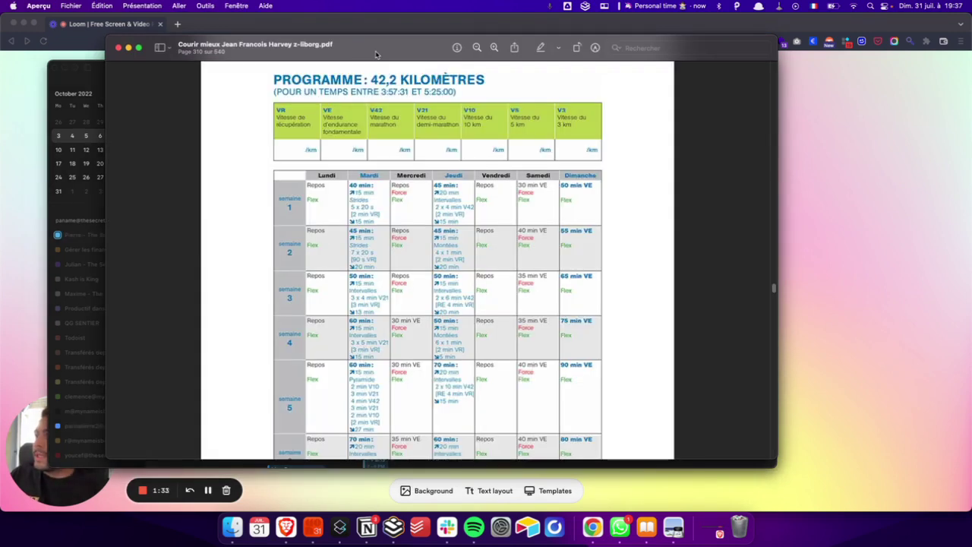
# Open Whimsical in a new browser tab and go to the Paname Automatise folder.
pyautogui.click(177, 24)
pyautogui.click(60, 57)
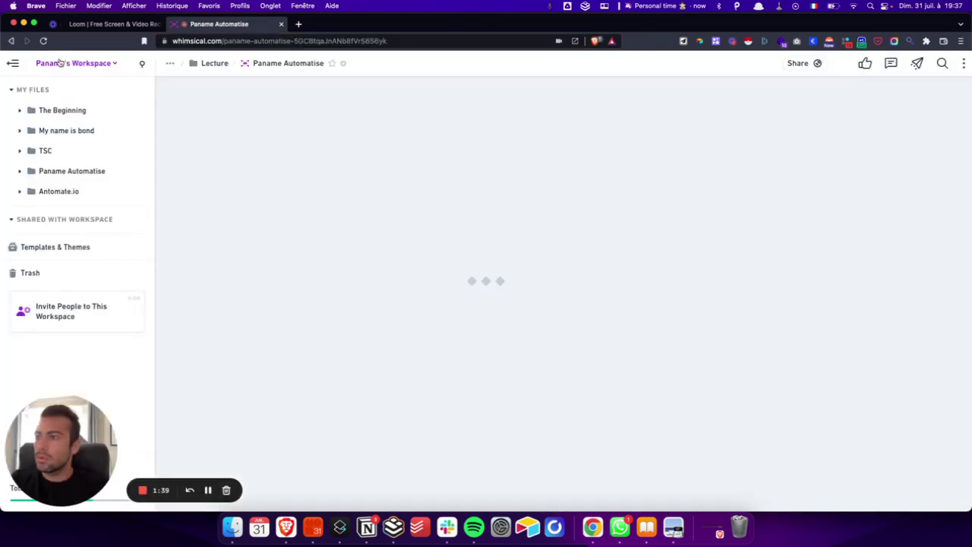
pyautogui.click(65, 130)
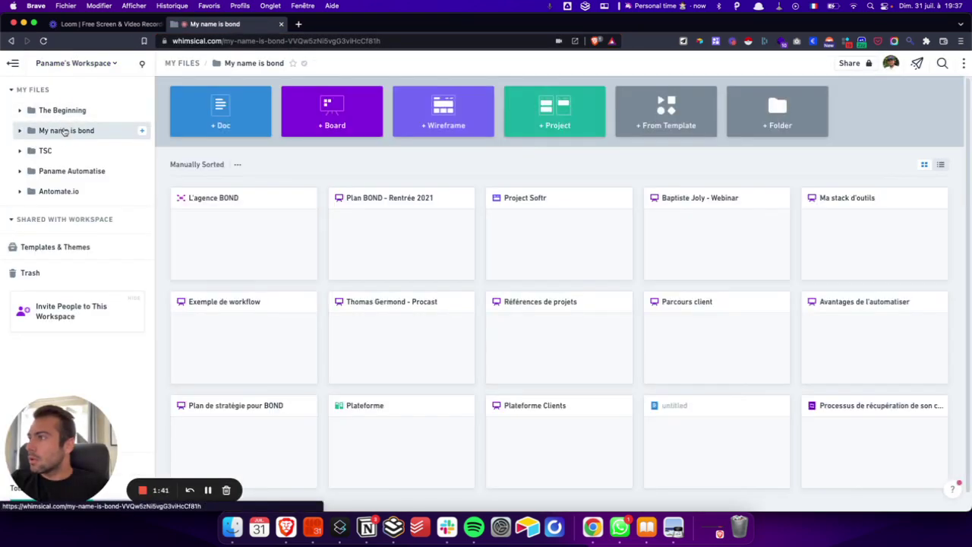
pyautogui.click(67, 171)
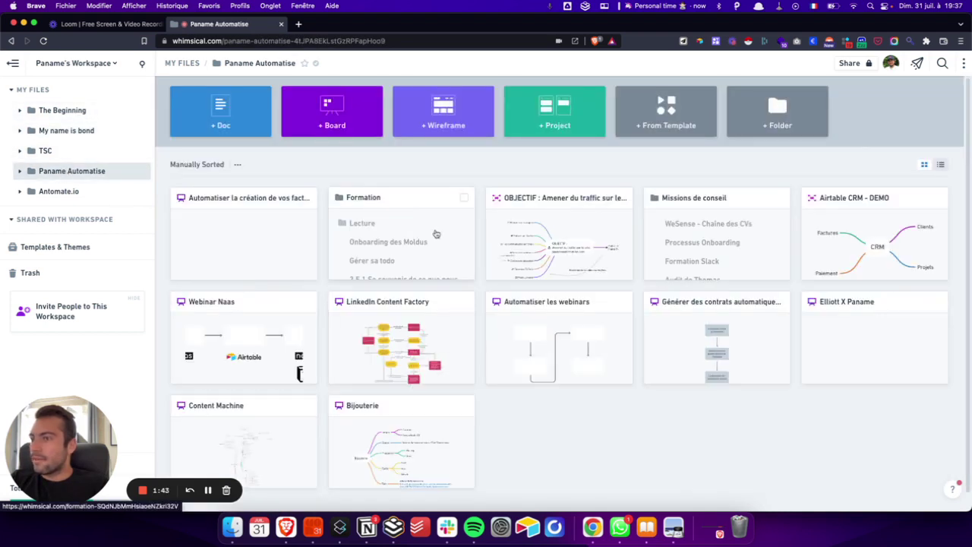
# Create a new board in the Paname Automatise folder and name it "Calendrier pour marathon".
pyautogui.click(329, 114)
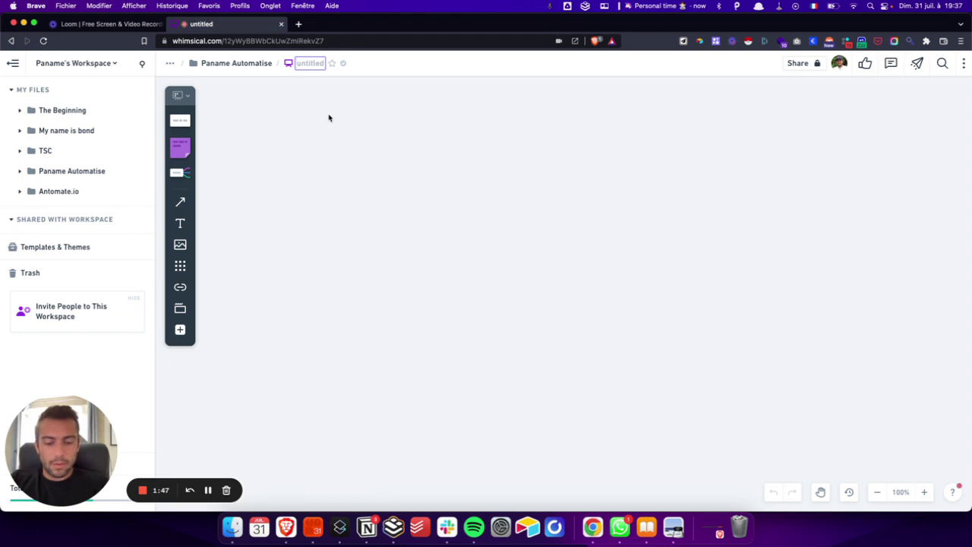
pyautogui.write('Calen')
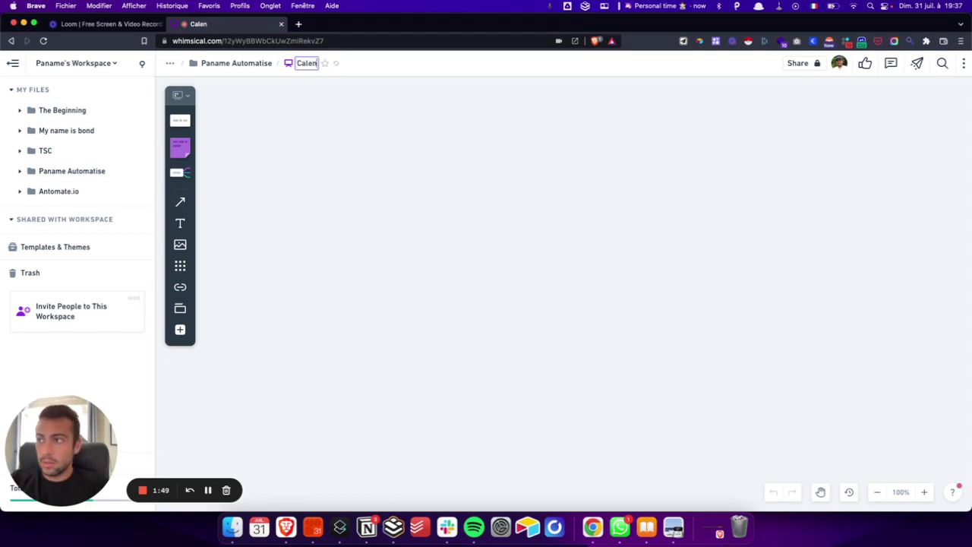
pyautogui.write('drier p')
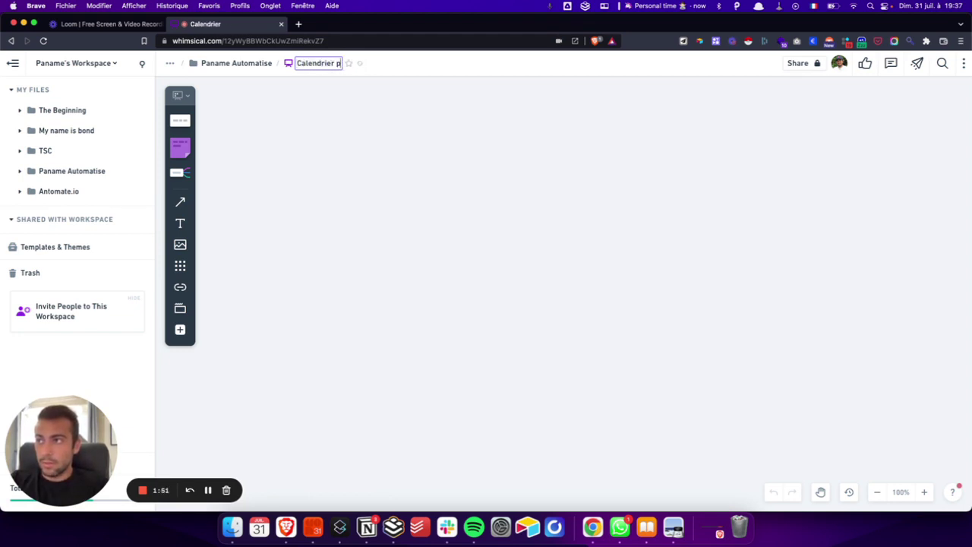
pyautogui.write('our marath')
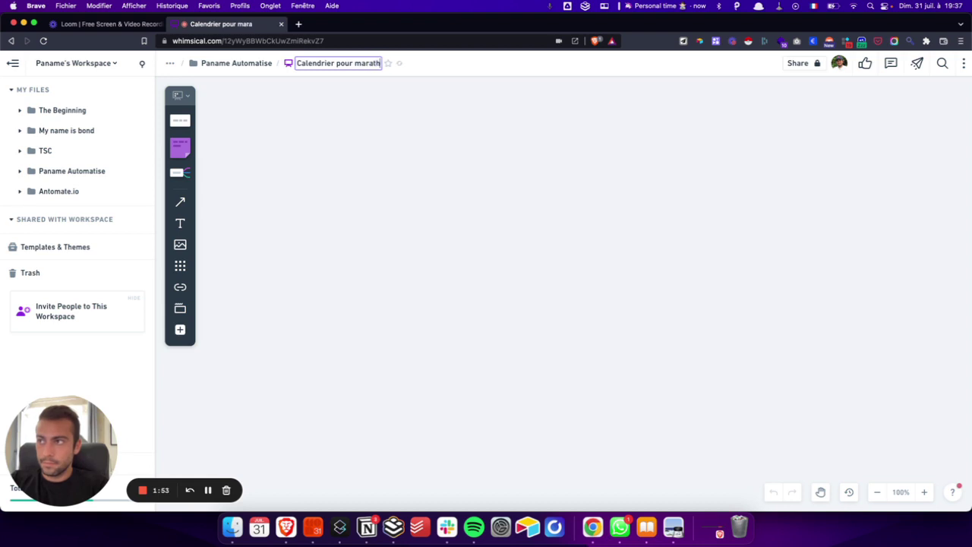
pyautogui.write('on')
pyautogui.press('Return')
# Place a mind map on the board and set its central topic to "Marathon".
pyautogui.click(175, 173)
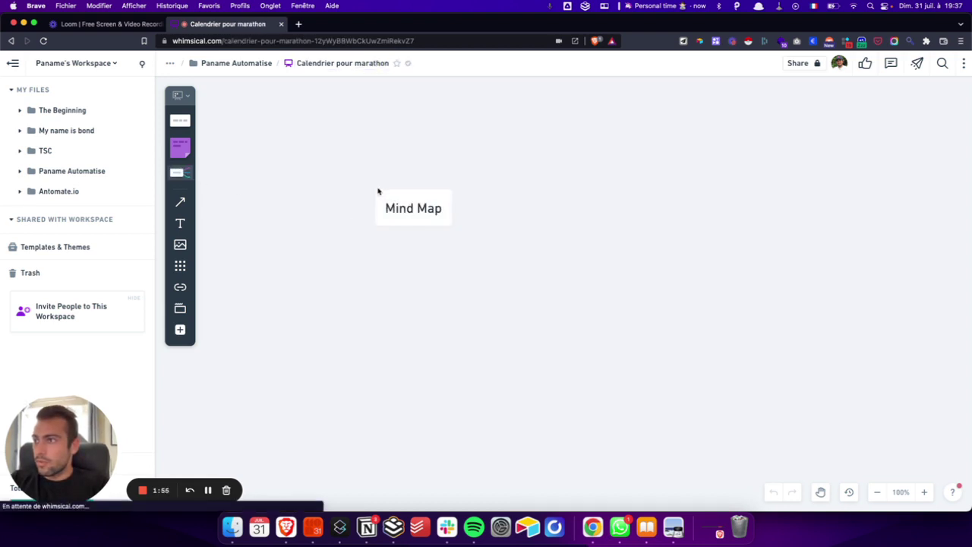
pyautogui.click(378, 192)
pyautogui.click(414, 209)
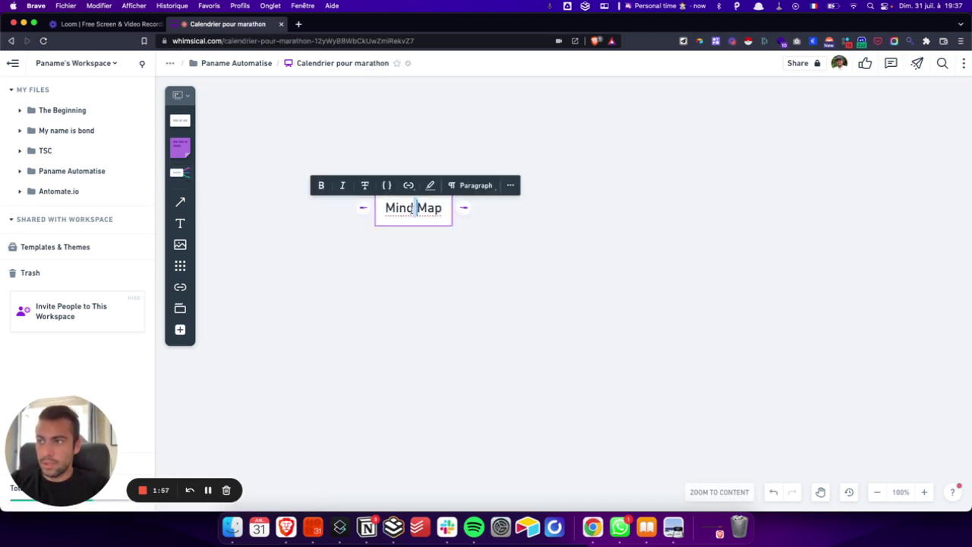
pyautogui.tripleClick(412, 209)
pyautogui.write('Marathon')
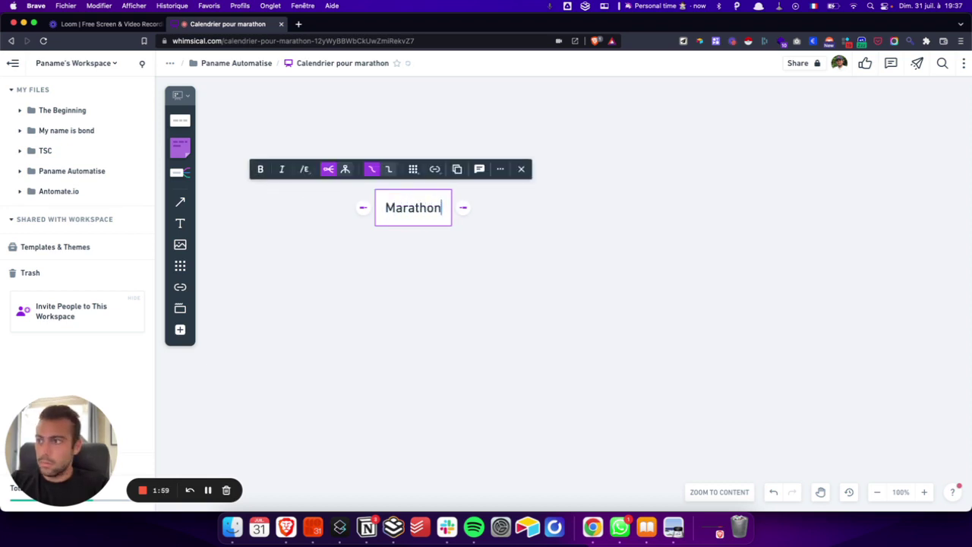
# Add a first branch labelled "Google calendar" to the Marathon topic.
pyautogui.press('Tab')
pyautogui.write('G')
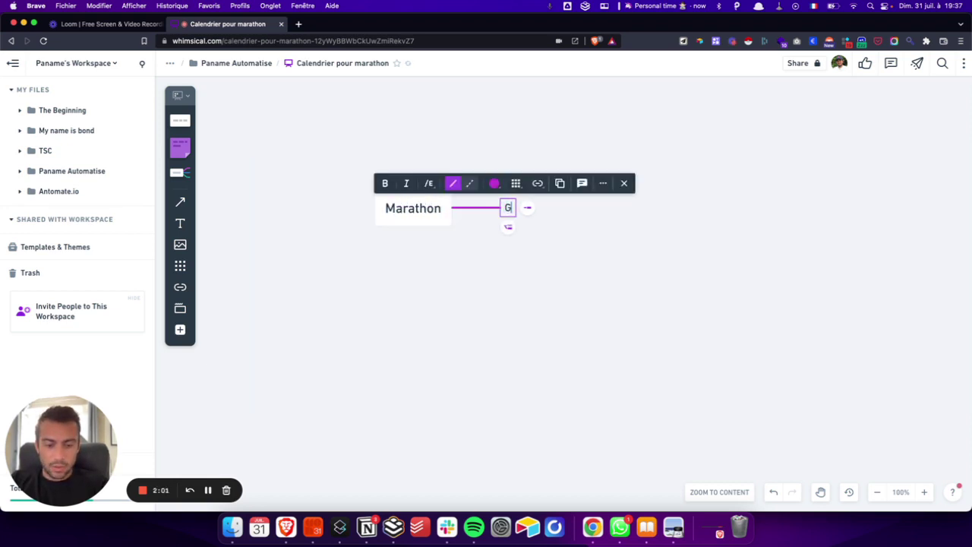
pyautogui.write('oogle cal')
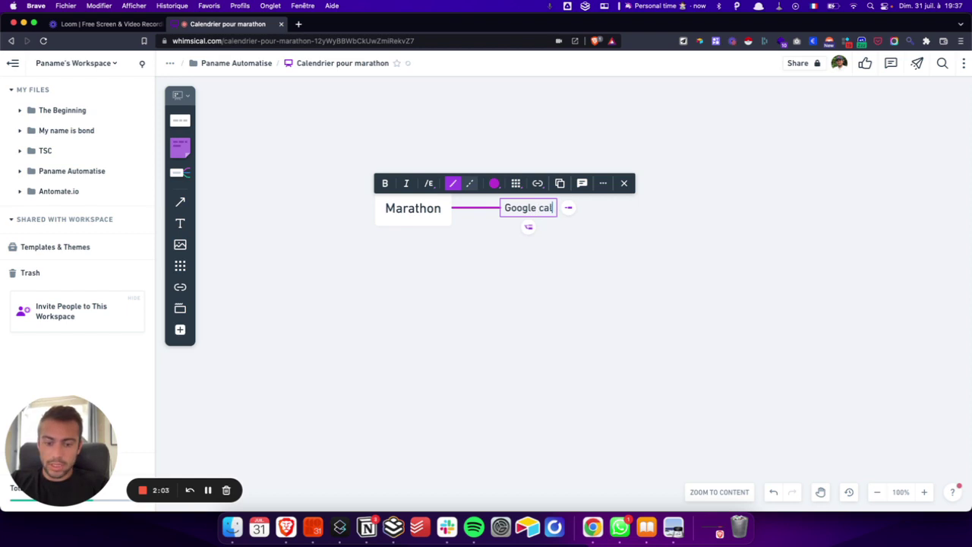
pyautogui.write('endar')
pyautogui.press('Return')
pyautogui.press('Escape')
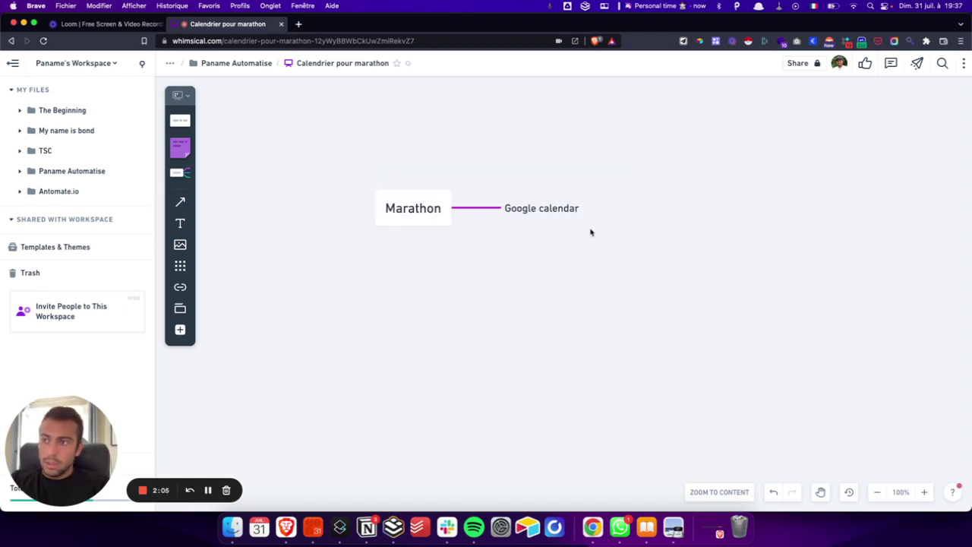
# Add two more branches to the Marathon topic, labelled "Notion" and "Airtable", below the Google calendar branch.
pyautogui.click(533, 208)
pyautogui.press('Return')
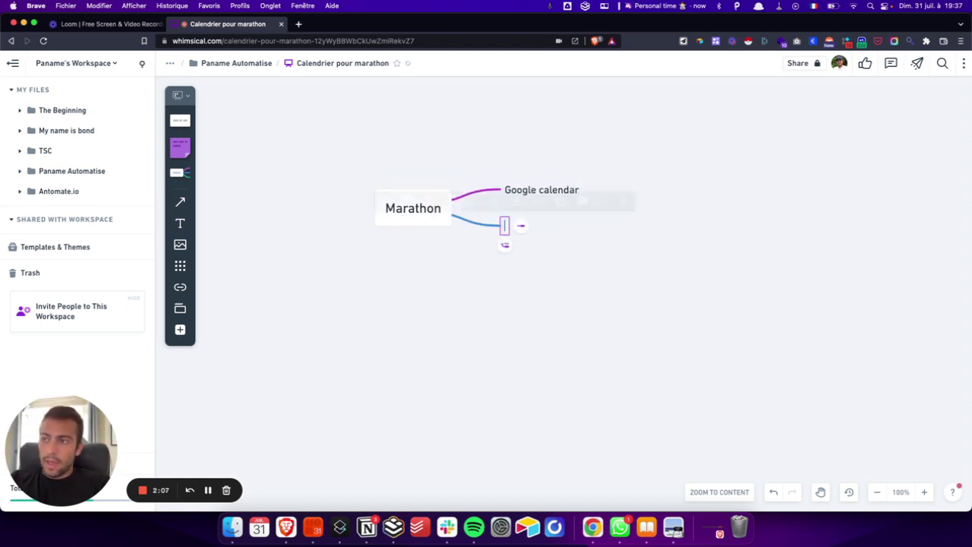
pyautogui.write('Noti')
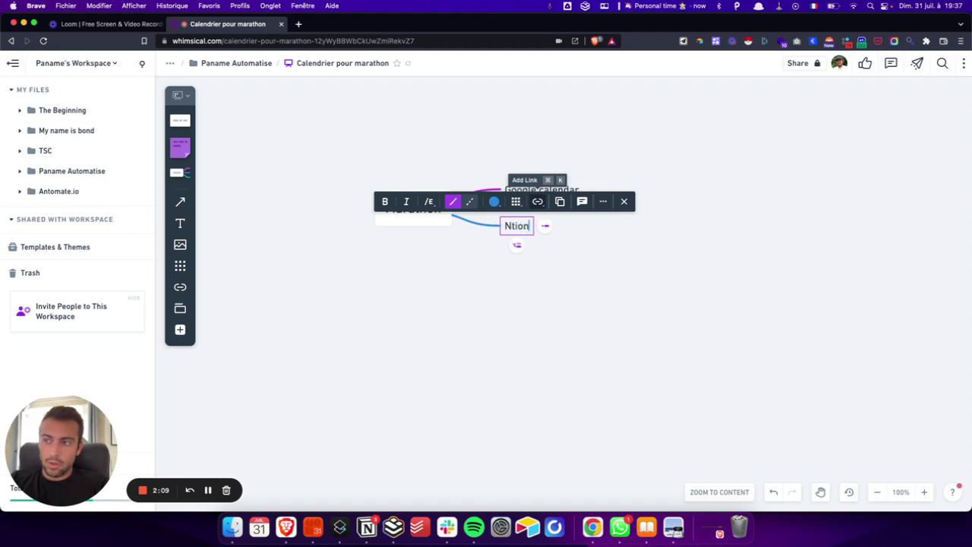
pyautogui.write('on')
pyautogui.press('Return')
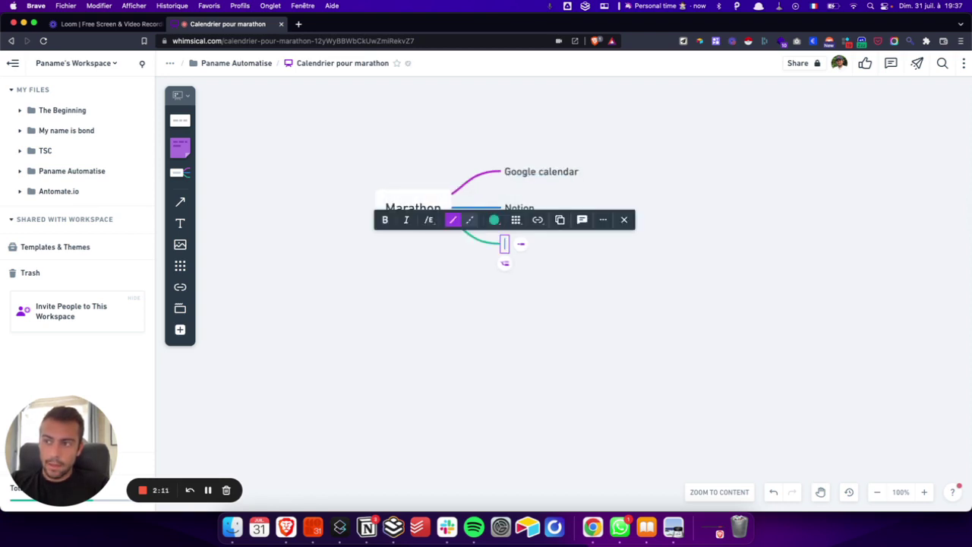
pyautogui.write('Airtable')
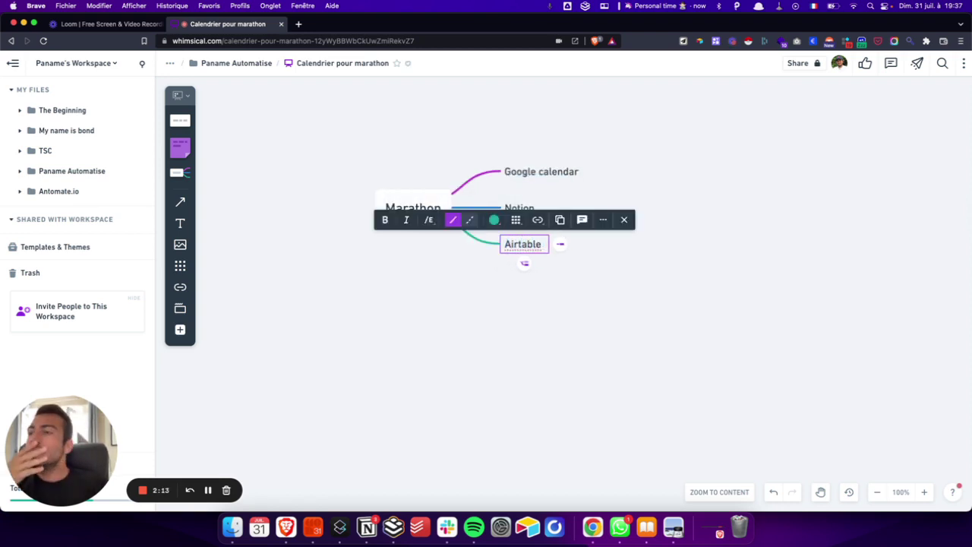
pyautogui.click(594, 293)
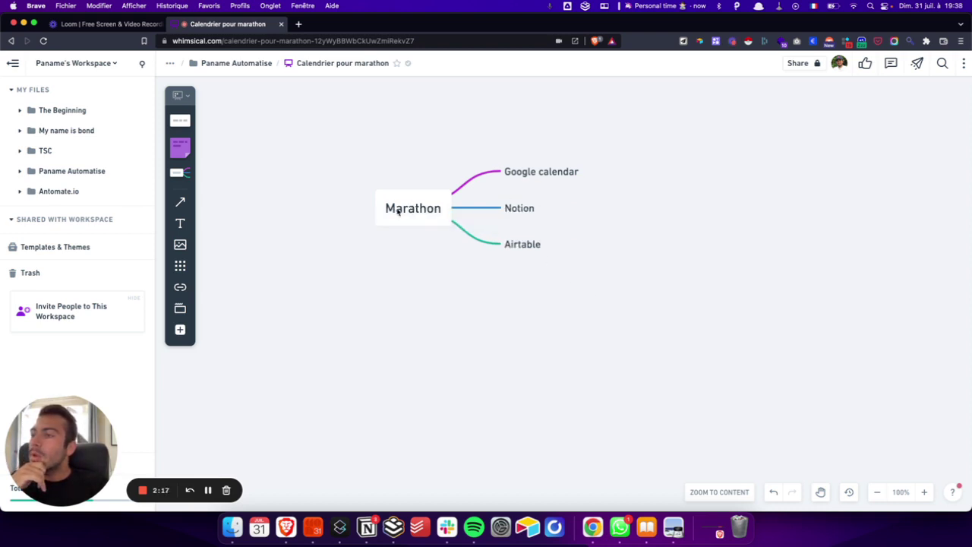
# Shift the Marathon mind map across the board and add a fourth branch labelled "Kairn" below Airtable.
pyautogui.moveTo(397, 212); pyautogui.dragTo(299, 230)
pyautogui.click(352, 320)
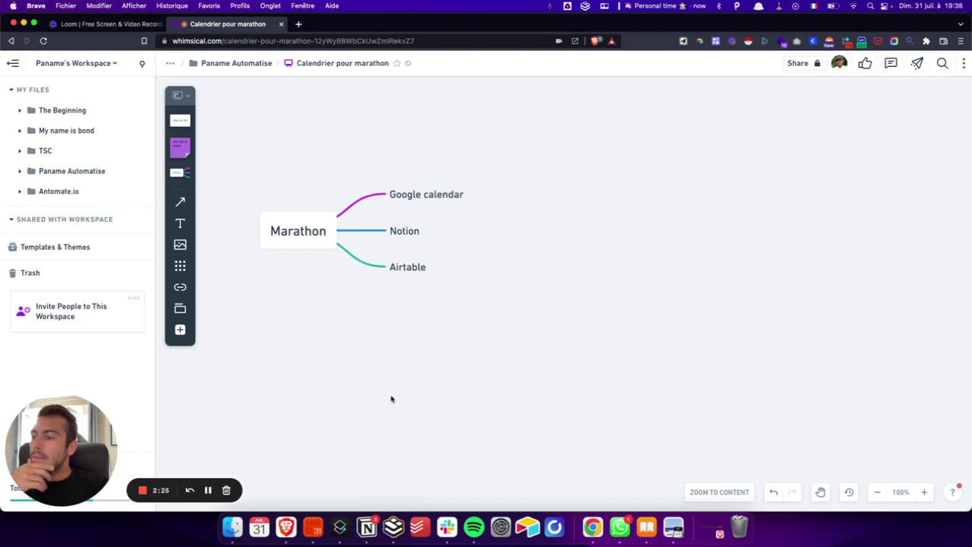
pyautogui.click(415, 266)
pyautogui.press('Return')
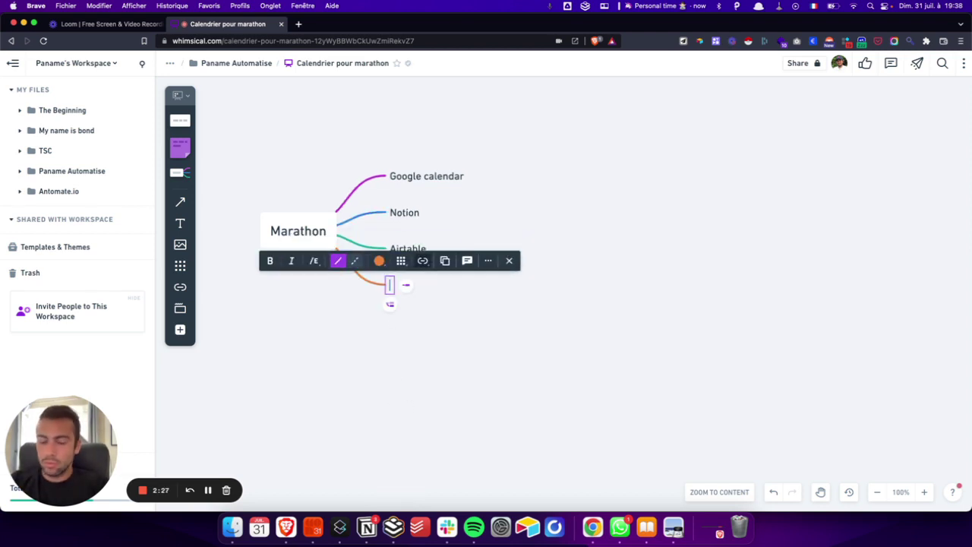
pyautogui.write('Kairn')
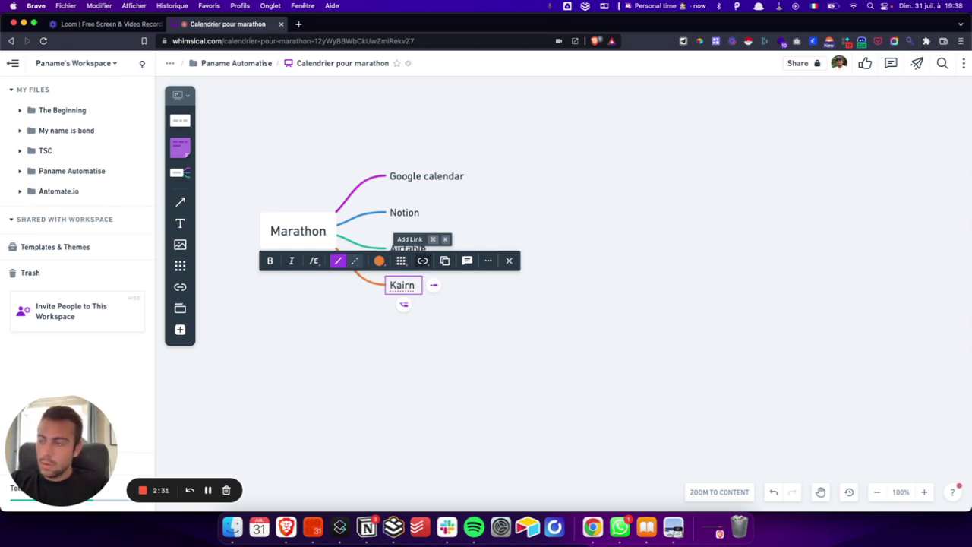
pyautogui.click(455, 339)
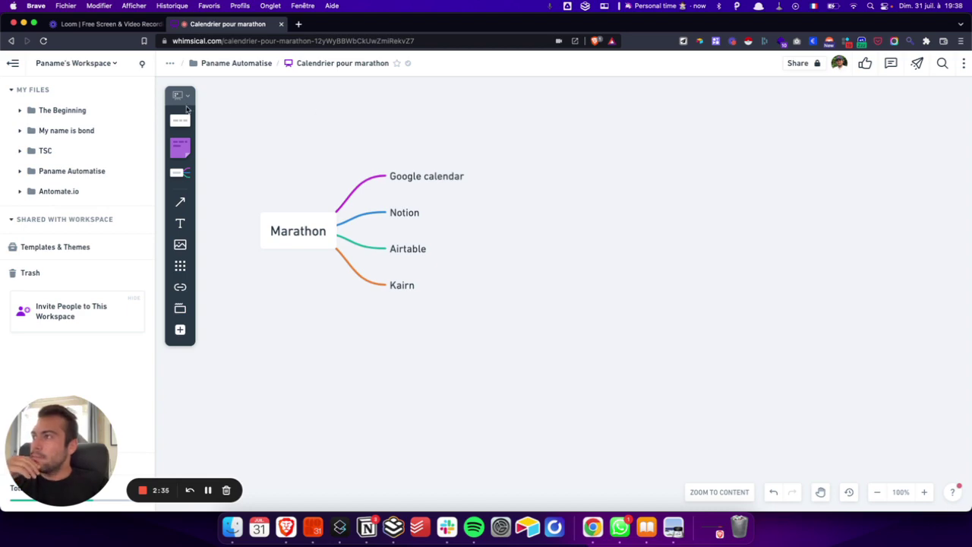
# Review the weekly sessions of the 42.2 km programme in the PDF book, then return to the Whimsical board.
pyautogui.hotkey('ctrl', 'Up')
pyautogui.click(275, 202)
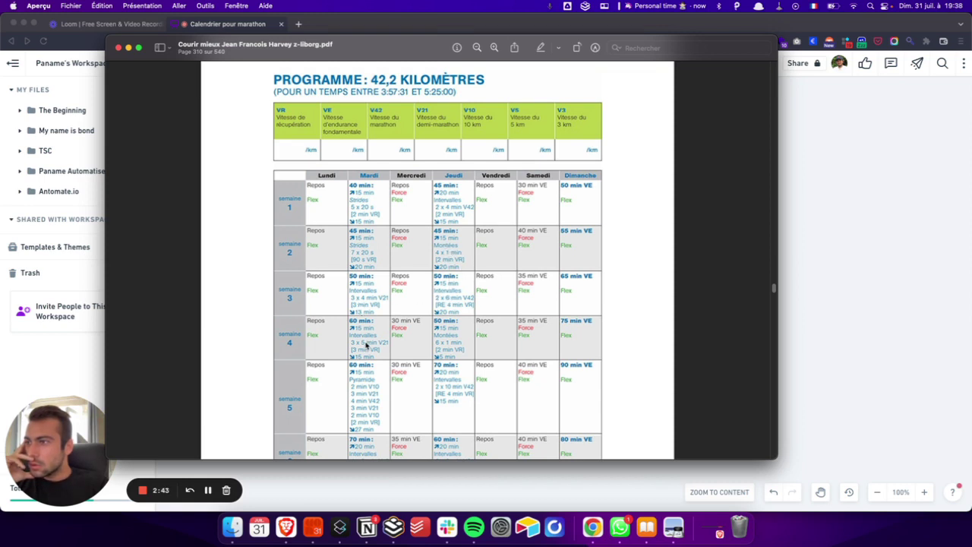
pyautogui.scroll(-5, 366, 344)
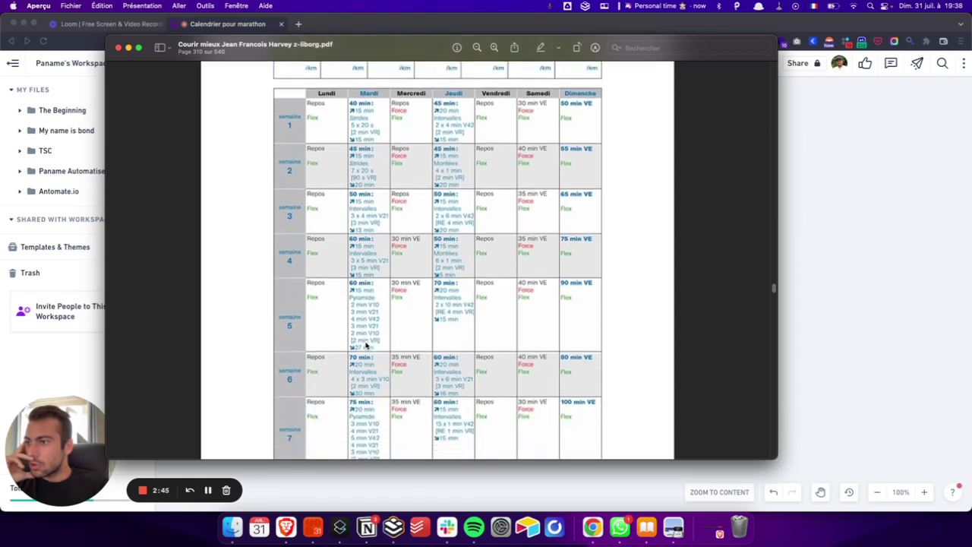
pyautogui.scroll(-10, 366, 344)
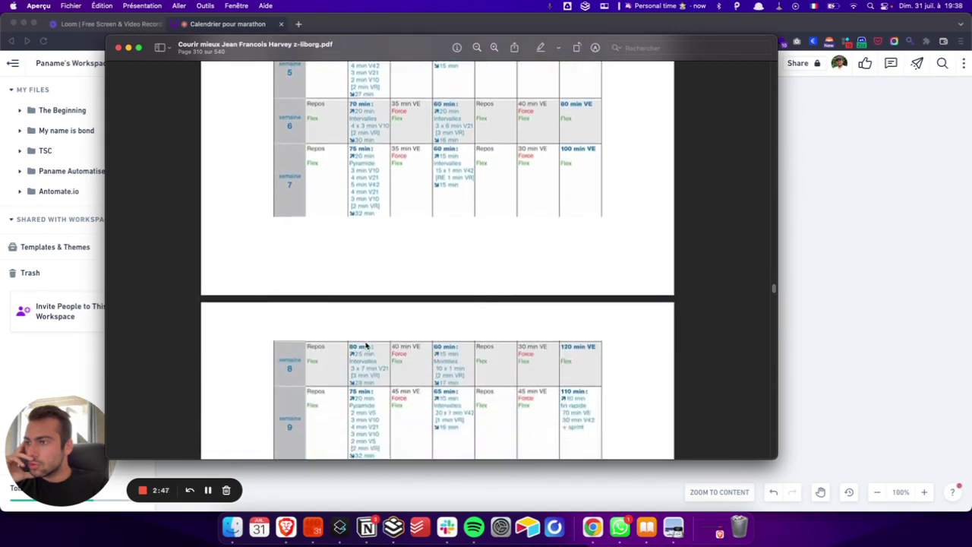
pyautogui.scroll(-12, 366, 344)
pyautogui.click(374, 234)
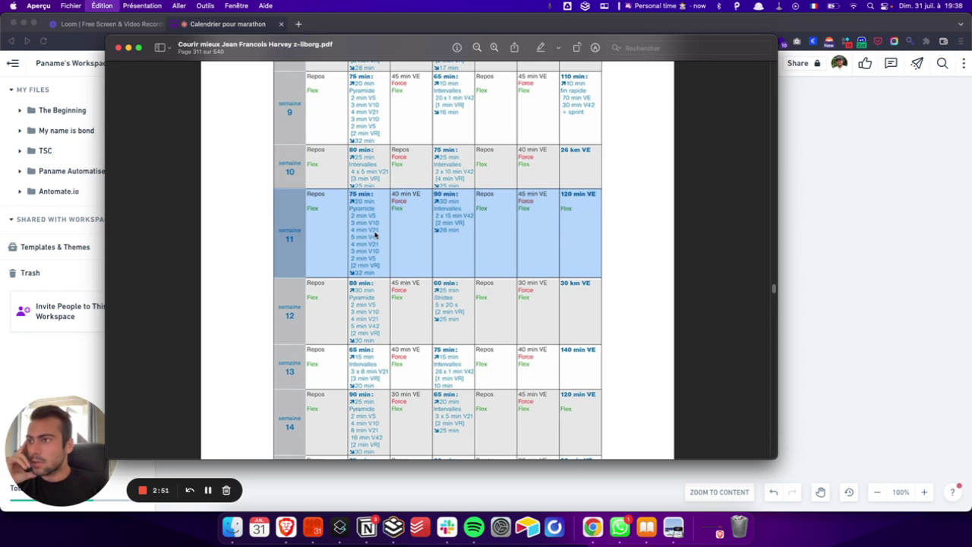
pyautogui.click(232, 28)
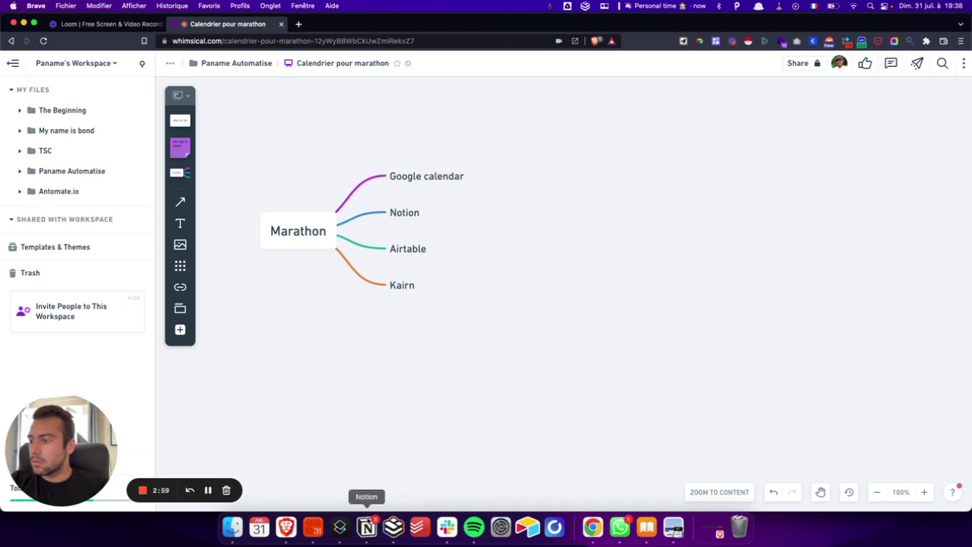
# Switch to Notion, open the Paname page and add empty lines at its end.
pyautogui.click(362, 530)
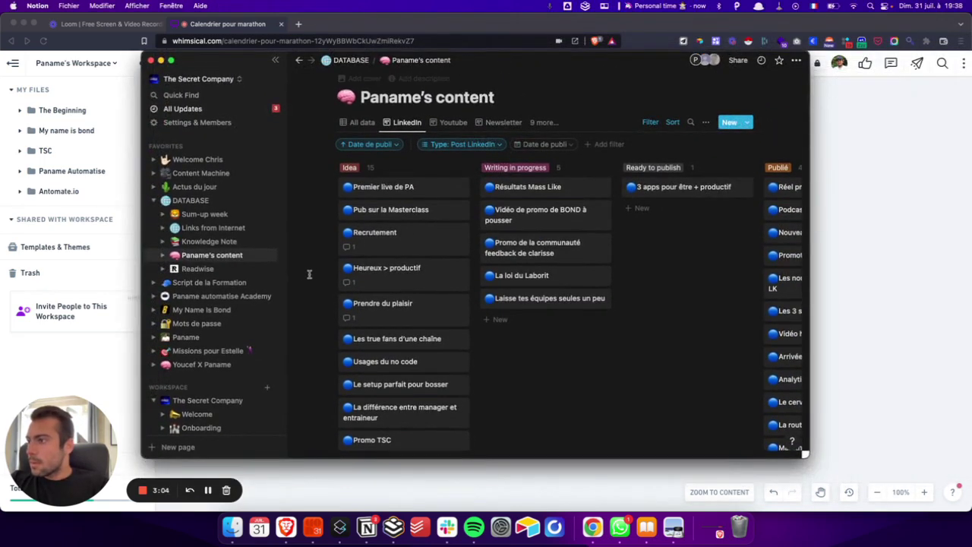
pyautogui.click(183, 337)
pyautogui.scroll(-10, 441, 311)
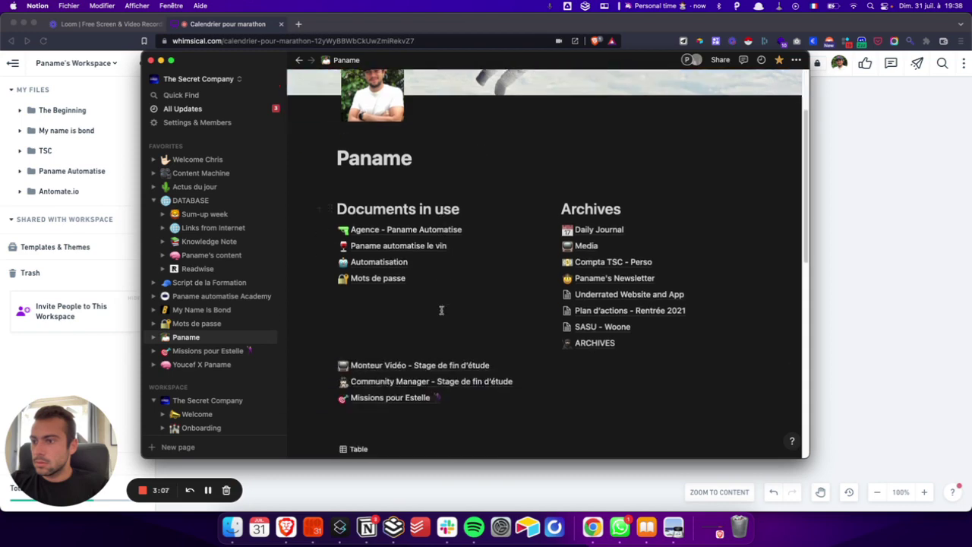
pyautogui.click(416, 347)
pyautogui.press('Return')
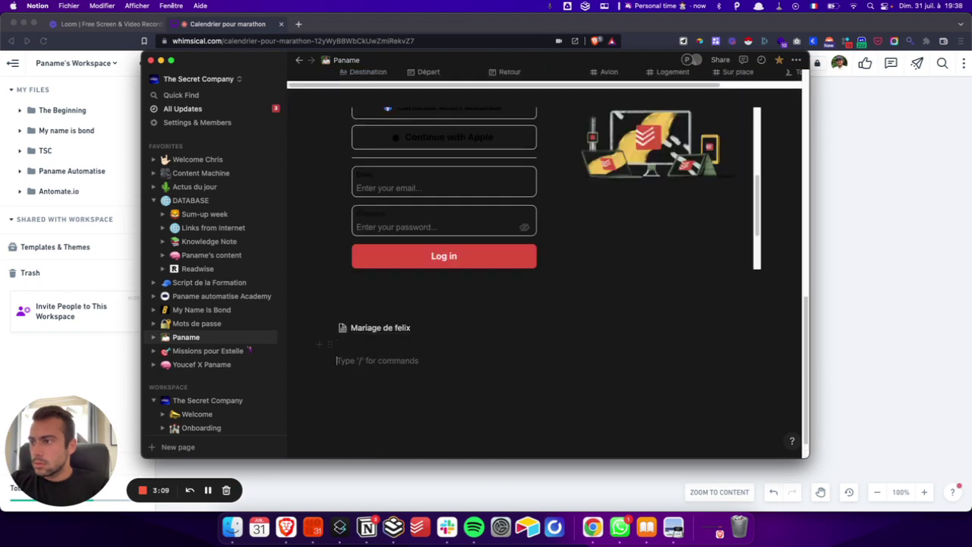
pyautogui.press('Return')
pyautogui.press('Return')
# Close the Apple Books window and bring the PDF with the marathon programme to the front.
pyautogui.press('super+Tab')
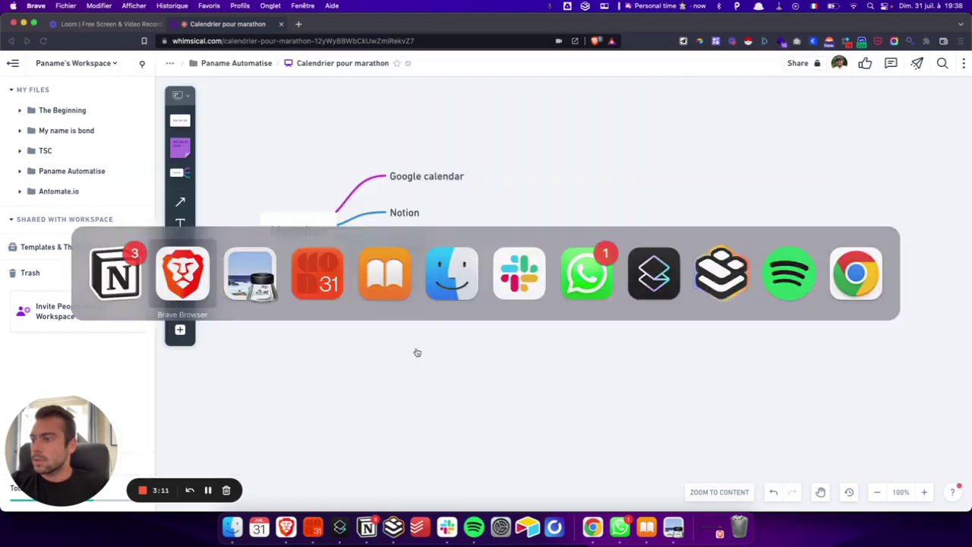
pyautogui.press('super+Tab')
pyautogui.press('super+Tab')
pyautogui.press('super+Tab')
pyautogui.press('super+Tab')
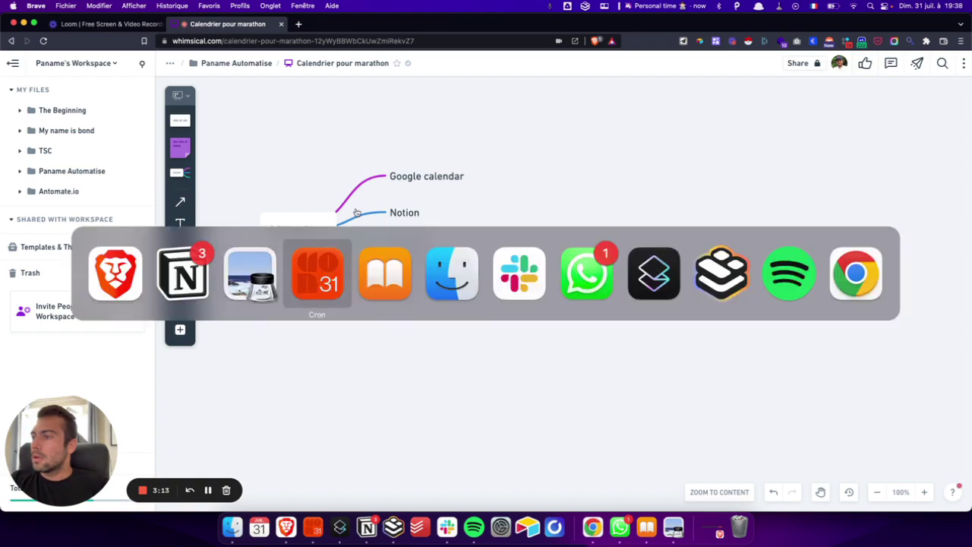
pyautogui.hotkey('ctrl', 'Up')
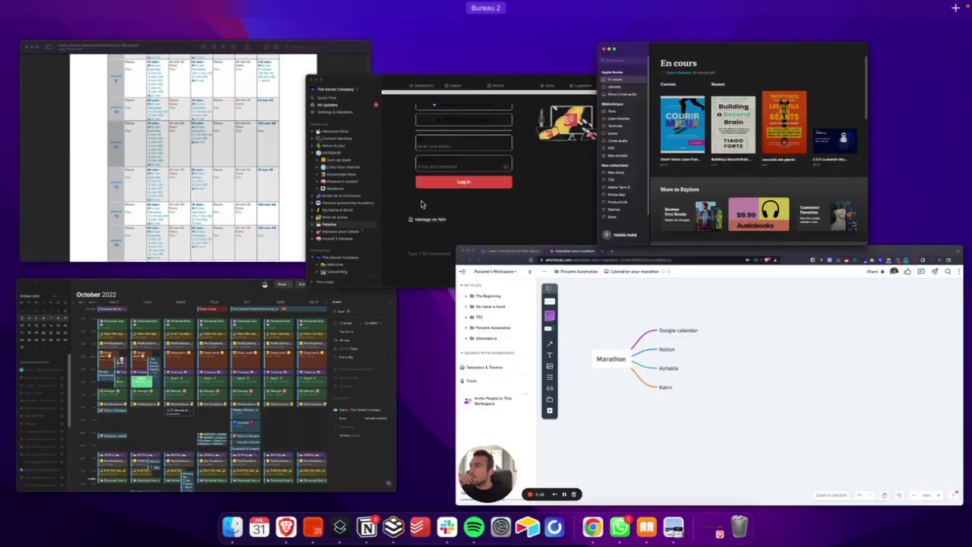
pyautogui.click(174, 109)
pyautogui.hotkey('ctrl', 'Up')
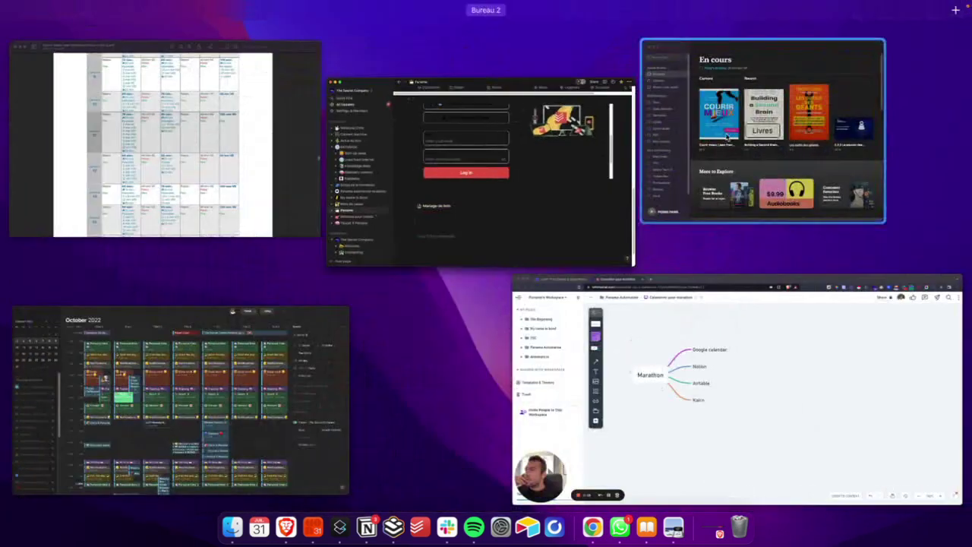
pyautogui.click(728, 137)
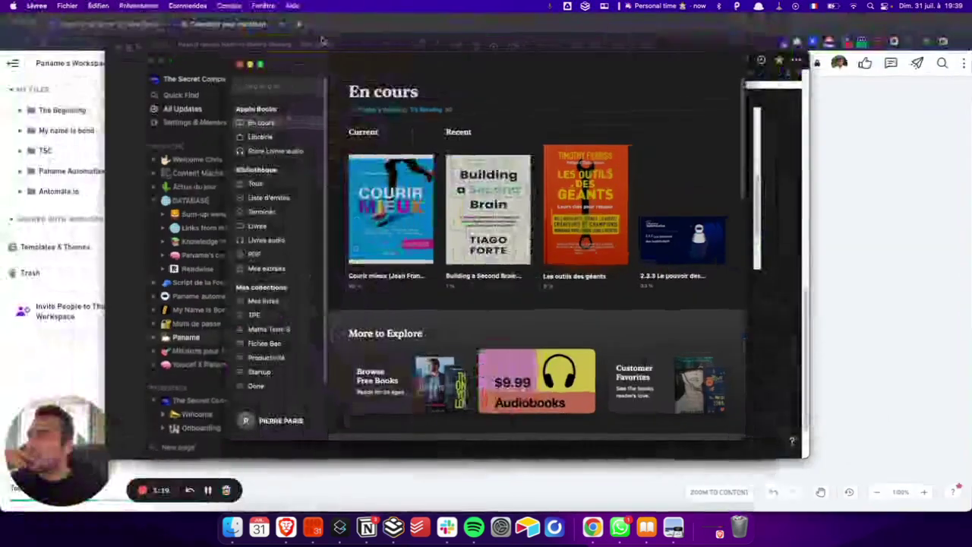
pyautogui.click(239, 64)
pyautogui.press('super+Tab')
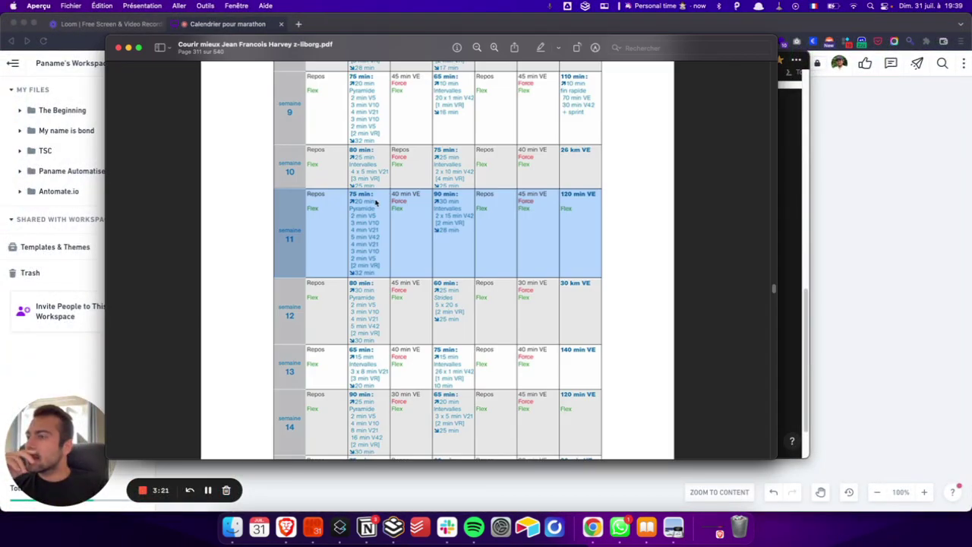
# Examine the 42.2 km programme's weekly table in the PDF and check the available page display options.
pyautogui.scroll(-2, 375, 202)
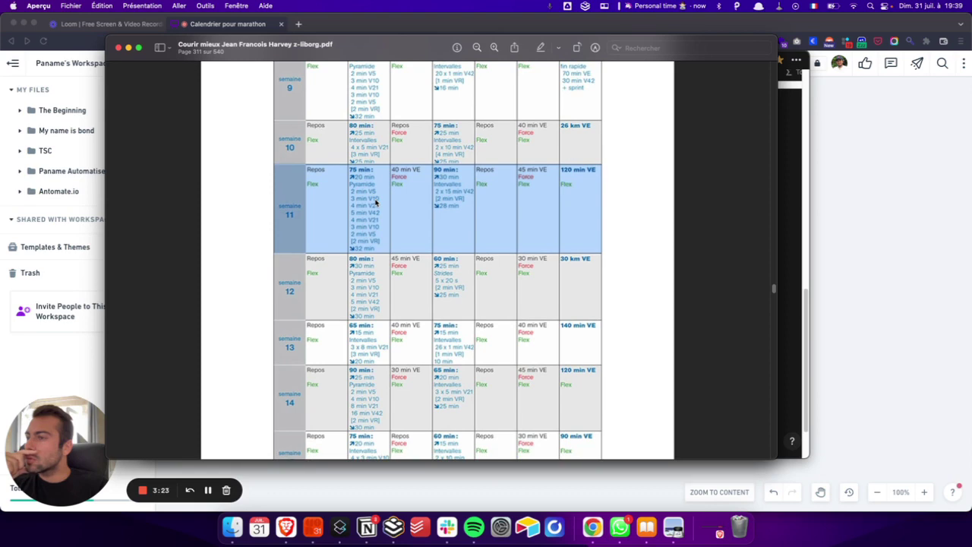
pyautogui.scroll(-5, 376, 201)
pyautogui.scroll(15, 375, 201)
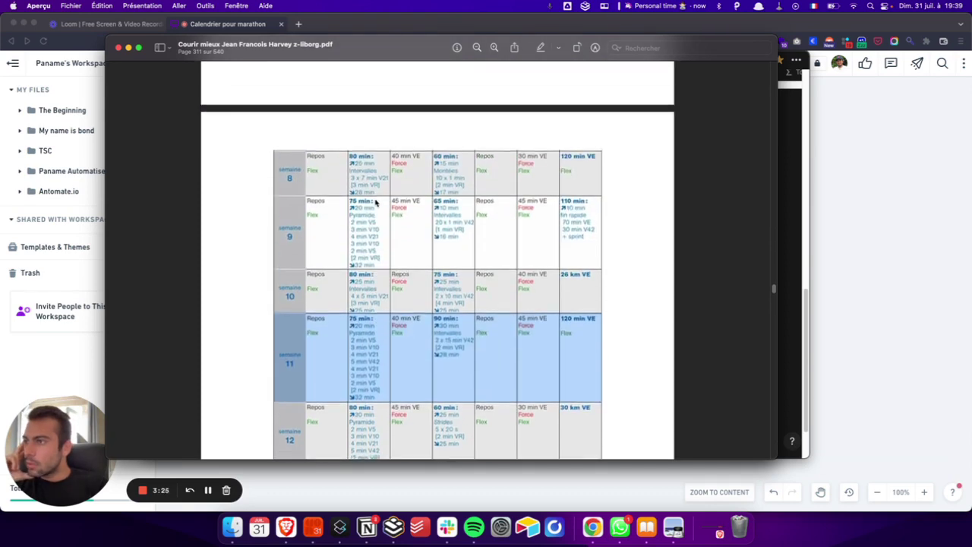
pyautogui.click(366, 237)
pyautogui.scroll(10, 375, 226)
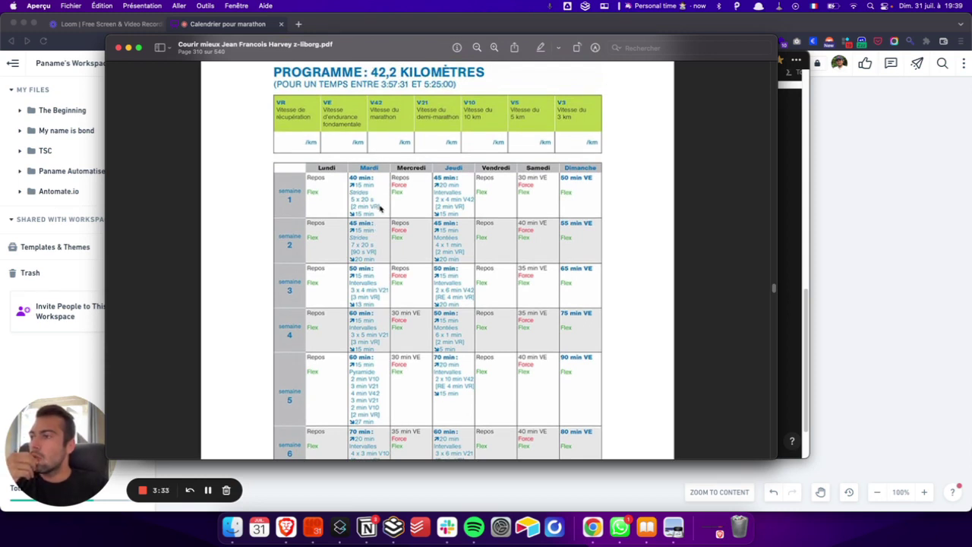
pyautogui.scroll(5, 380, 211)
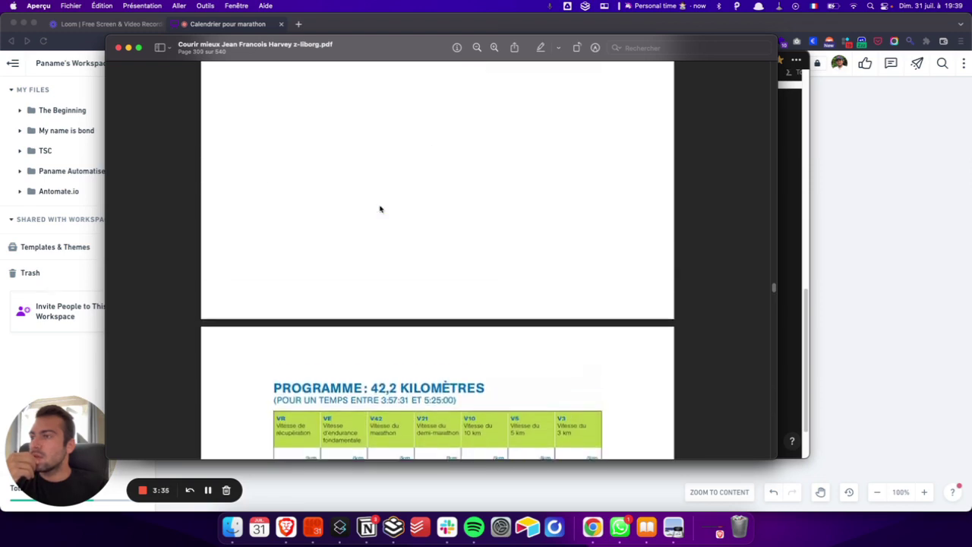
pyautogui.scroll(-4, 375, 210)
pyautogui.click(163, 48)
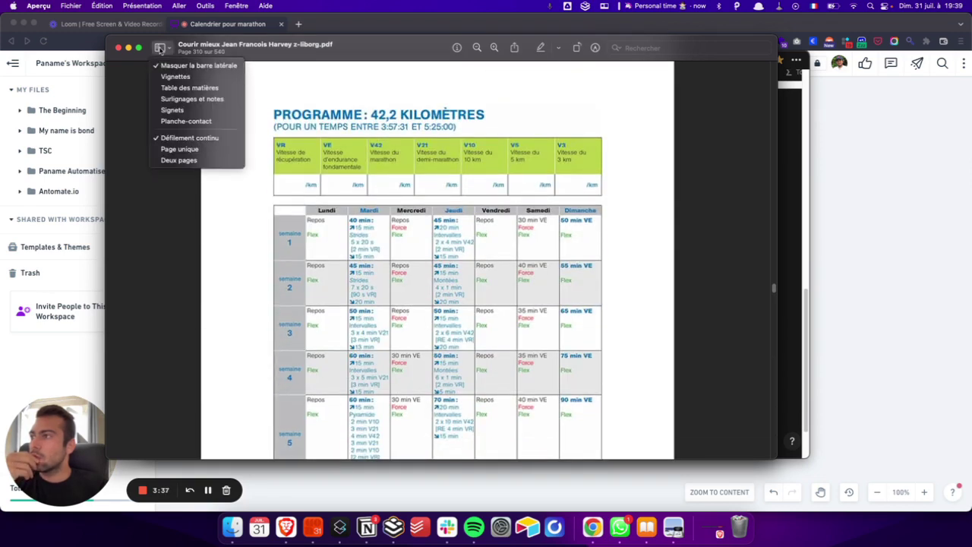
pyautogui.click(213, 249)
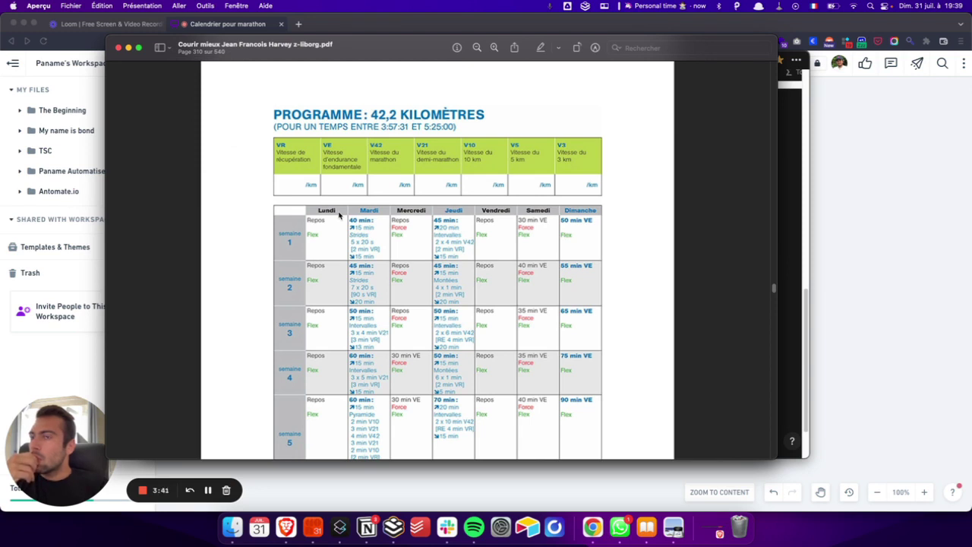
# Switch back to Notion and start inserting a block on the last empty line of the Paname page.
pyautogui.click(790, 145)
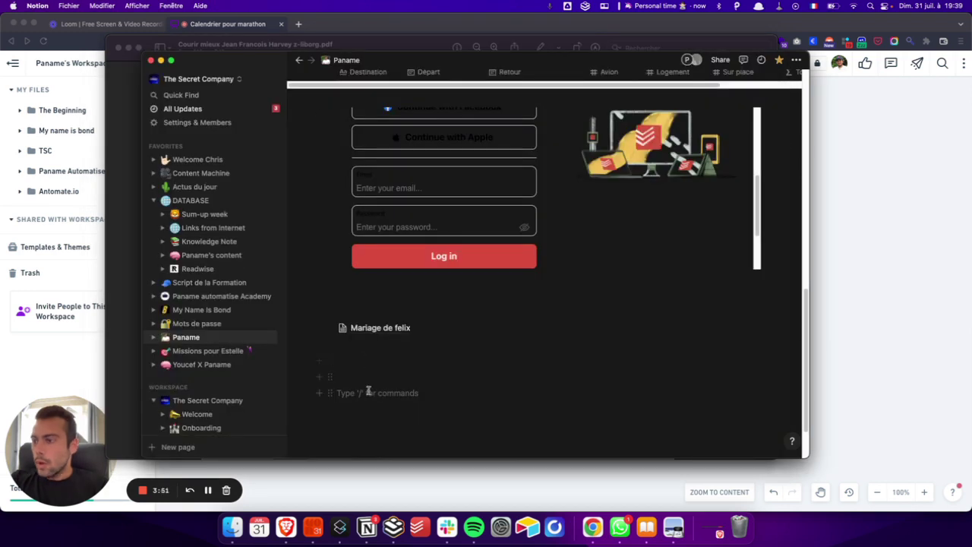
pyautogui.write('/')
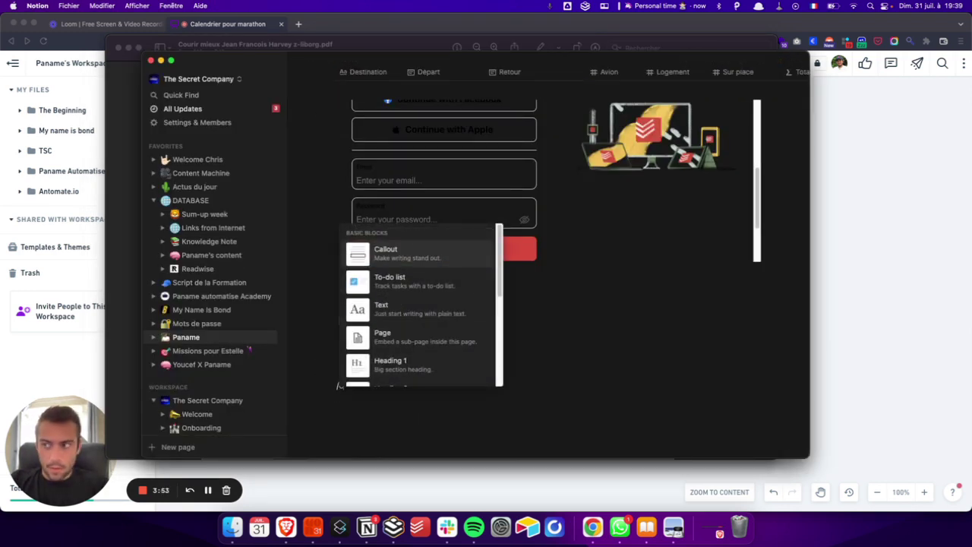
pyautogui.write('calendar')
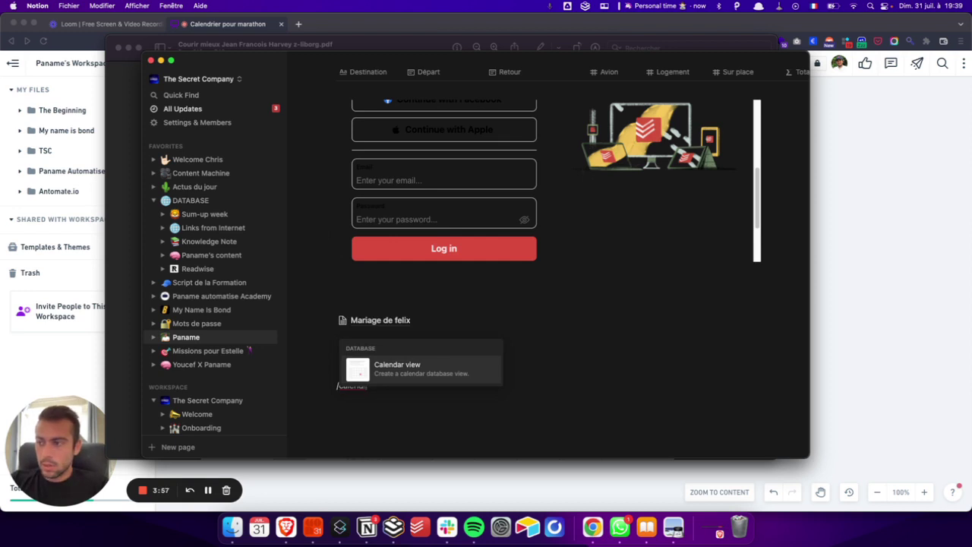
pyautogui.press('BackSpace')
pyautogui.press('BackSpace')
pyautogui.press('BackSpace')
pyautogui.press('BackSpace')
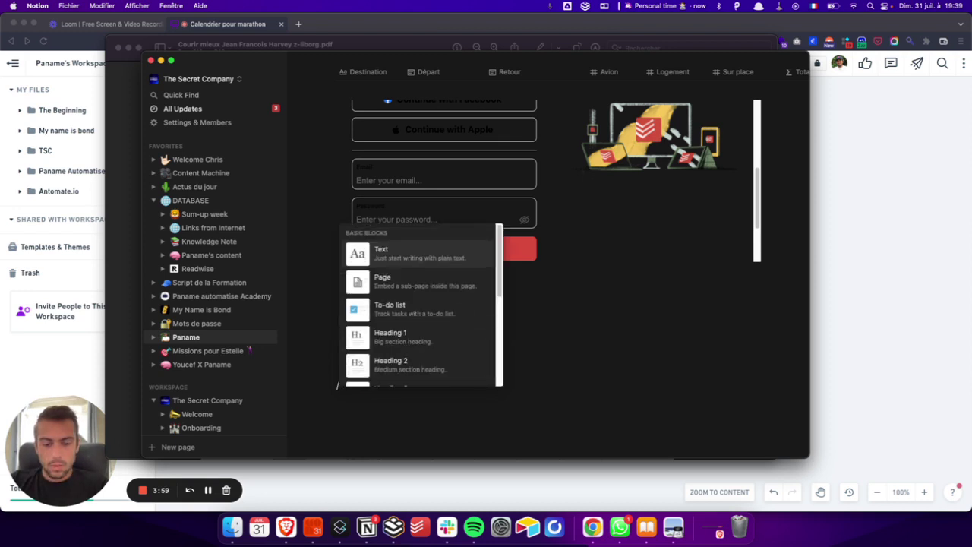
# Embed a new sub-page in the Paname page and hide the sidebar.
pyautogui.write('page')
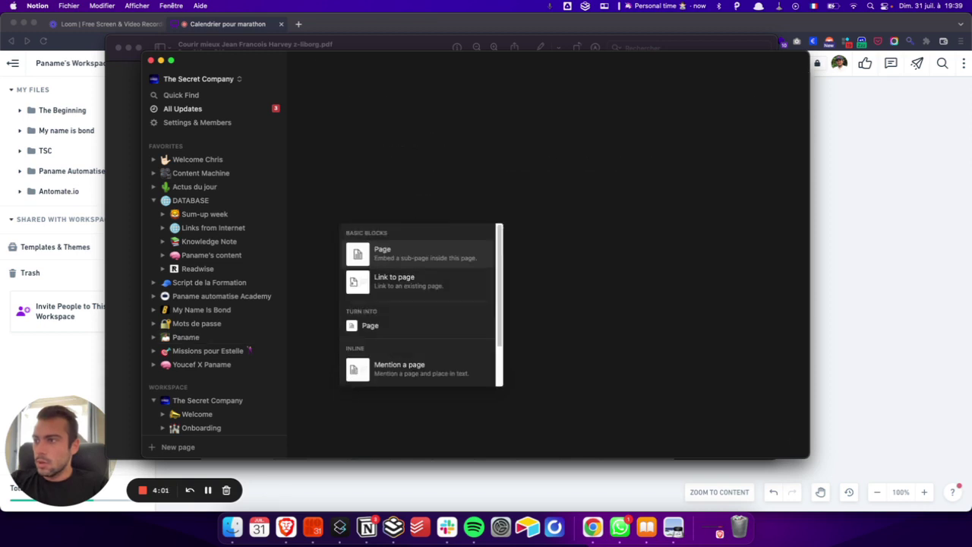
pyautogui.press('Return')
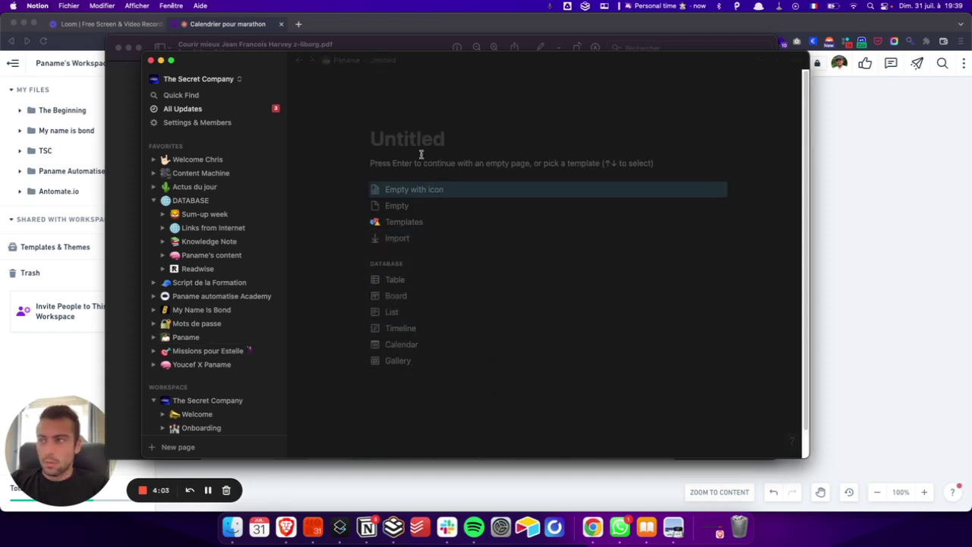
pyautogui.click(276, 62)
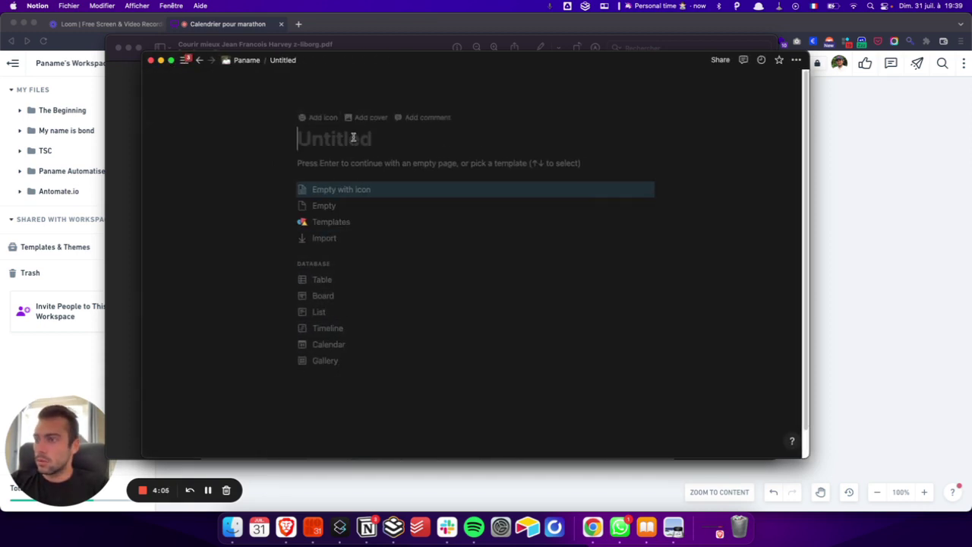
# Title the new page "Calendrier Marathon" and continue with an empty page.
pyautogui.write('Calendrier Ma')
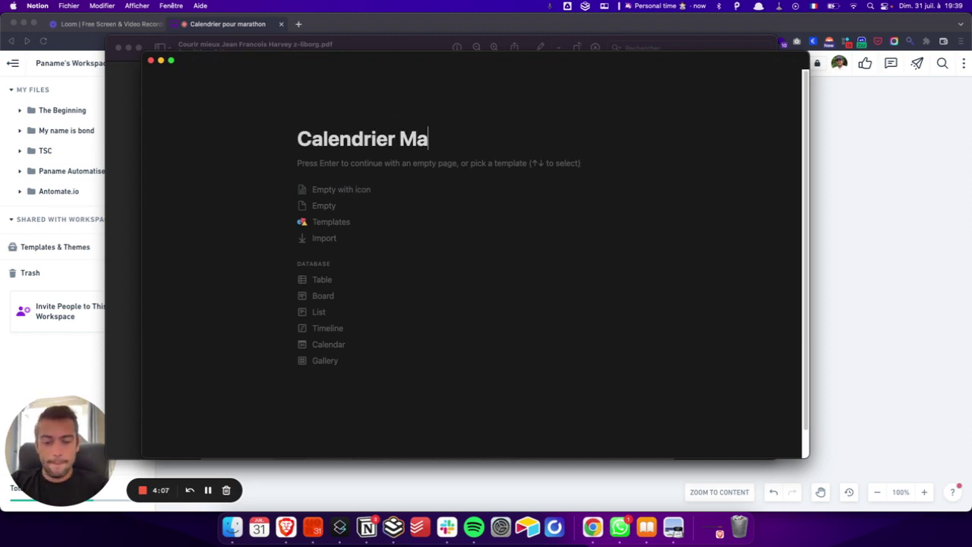
pyautogui.write('rathon')
pyautogui.press('Return')
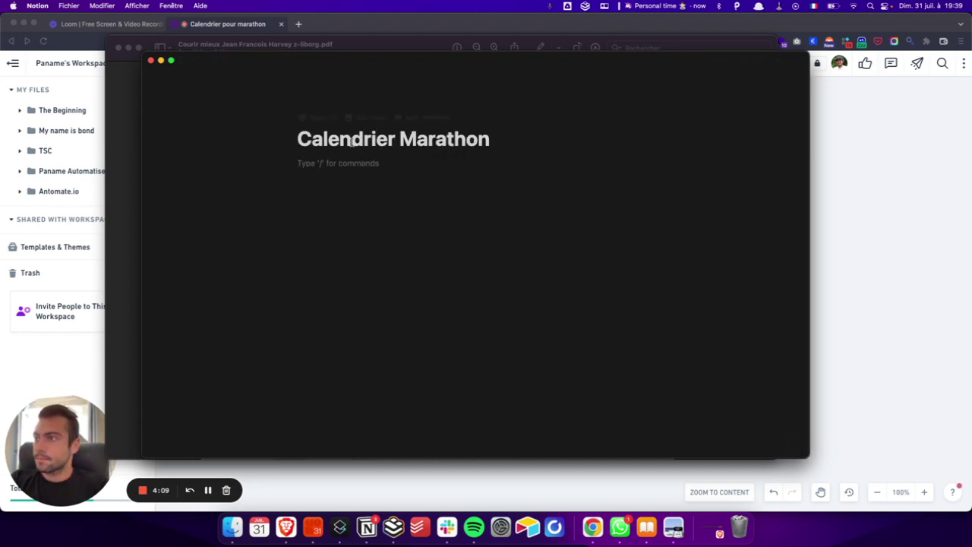
# Add an inline database to the Calendrier Marathon page and title it "Marathon - Training".
pyautogui.write('/')
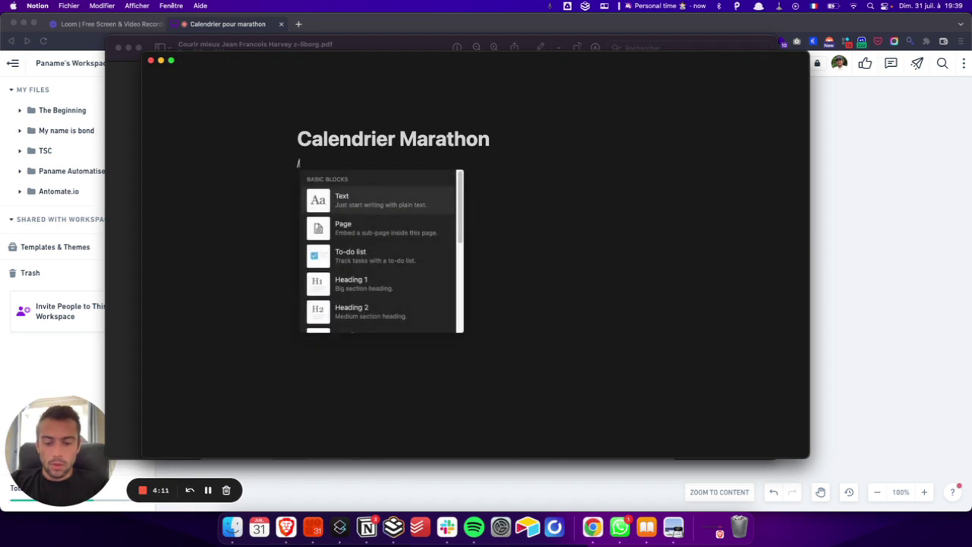
pyautogui.write('data')
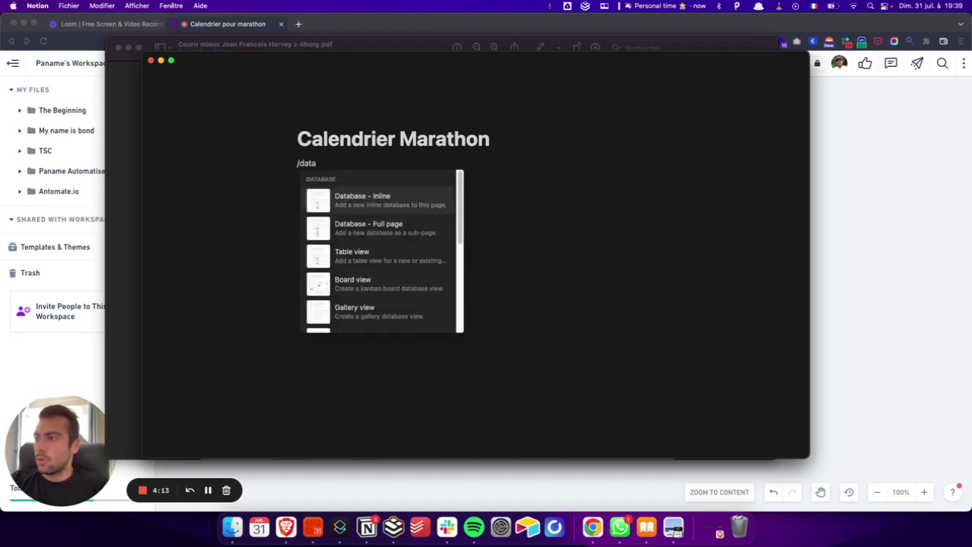
pyautogui.click(368, 200)
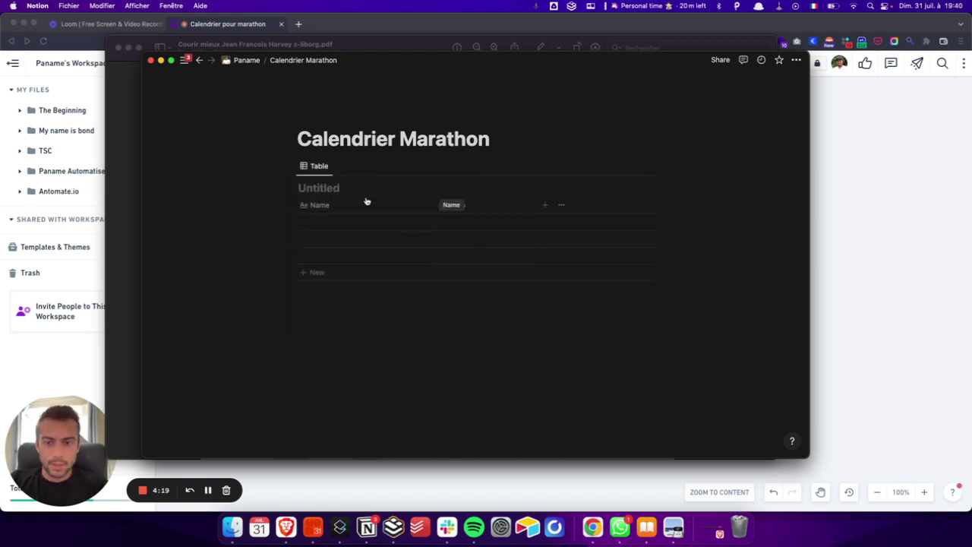
pyautogui.write('Marathon')
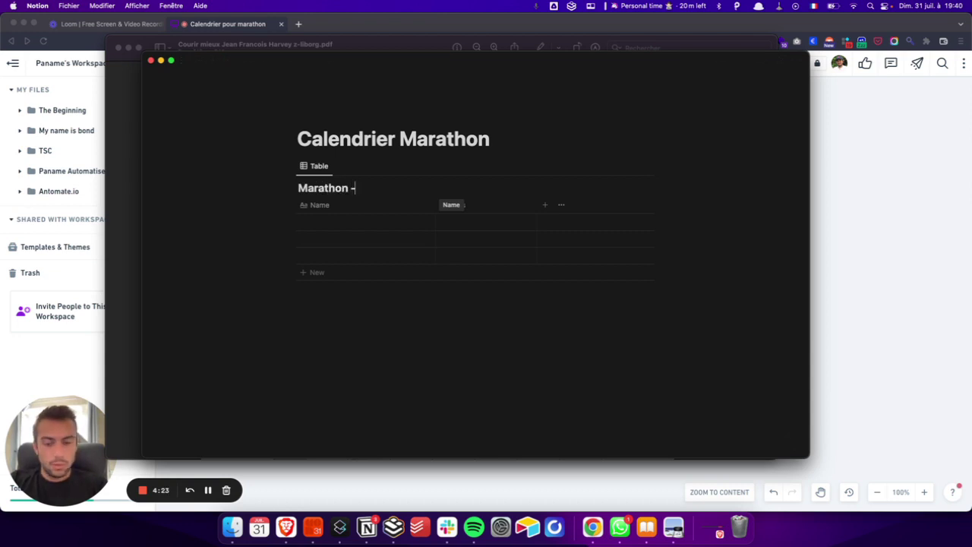
pyautogui.write(' - Training')
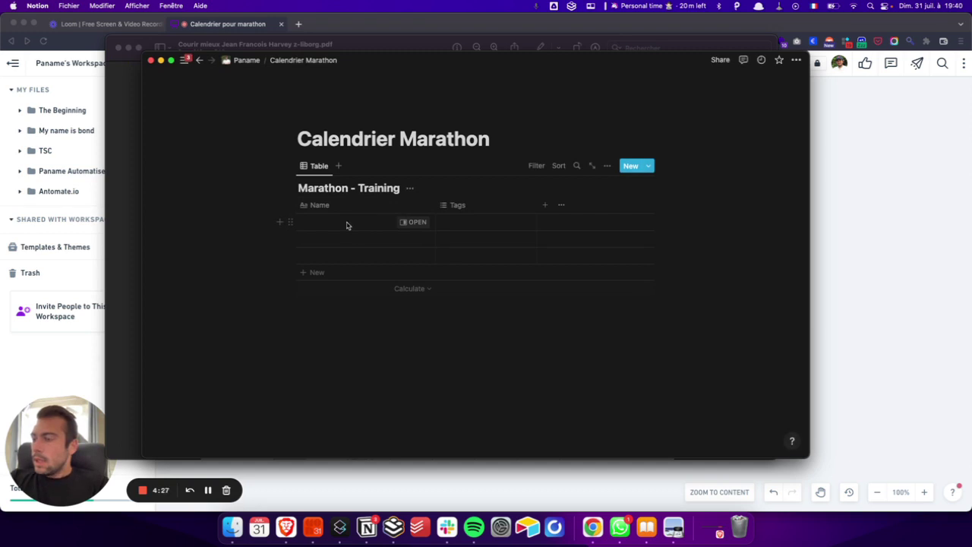
# Add a Calendar view to the Marathon - Training database and close the view settings.
pyautogui.click(338, 166)
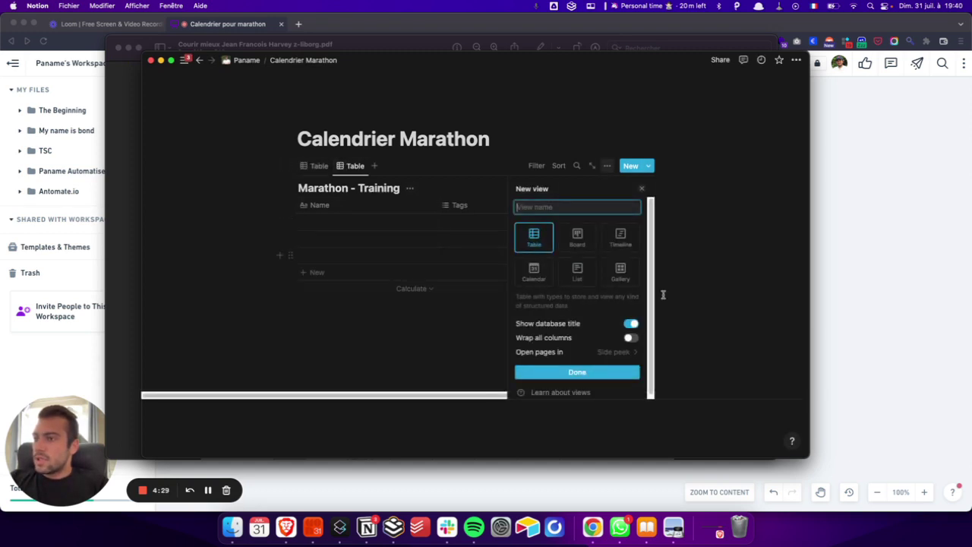
pyautogui.click(544, 278)
pyautogui.click(217, 191)
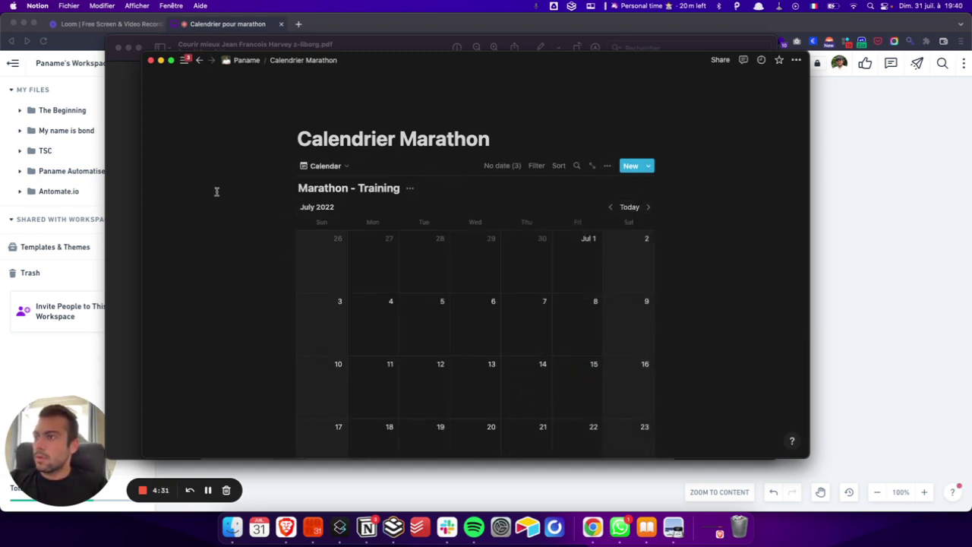
# Create a new calendar item dated August 1, 2022 in the Marathon - Training database.
pyautogui.scroll(-3, 557, 219)
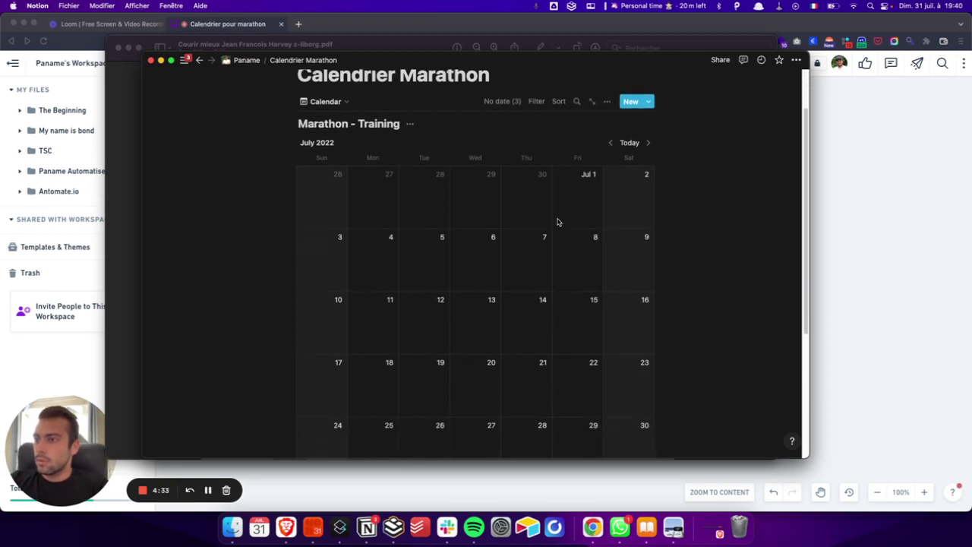
pyautogui.scroll(-2, 546, 283)
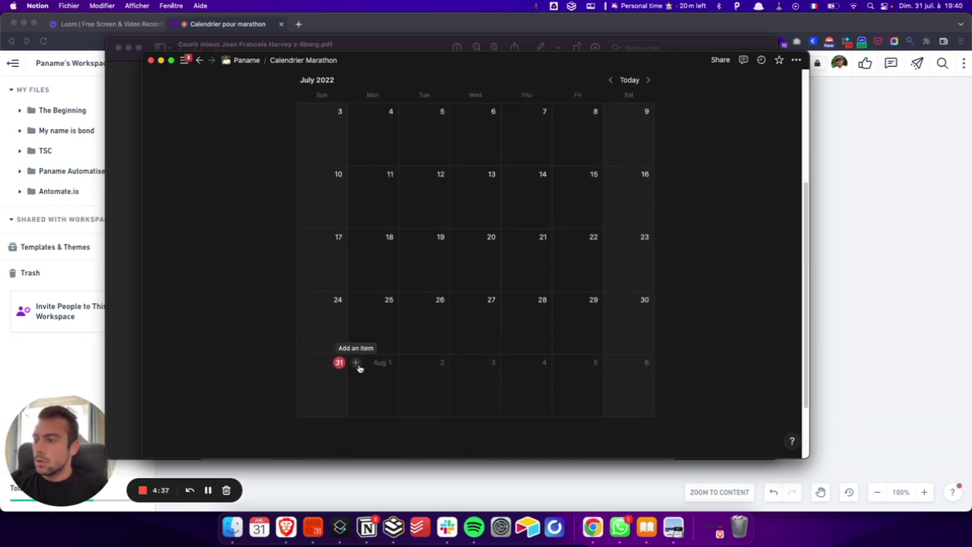
pyautogui.click(357, 364)
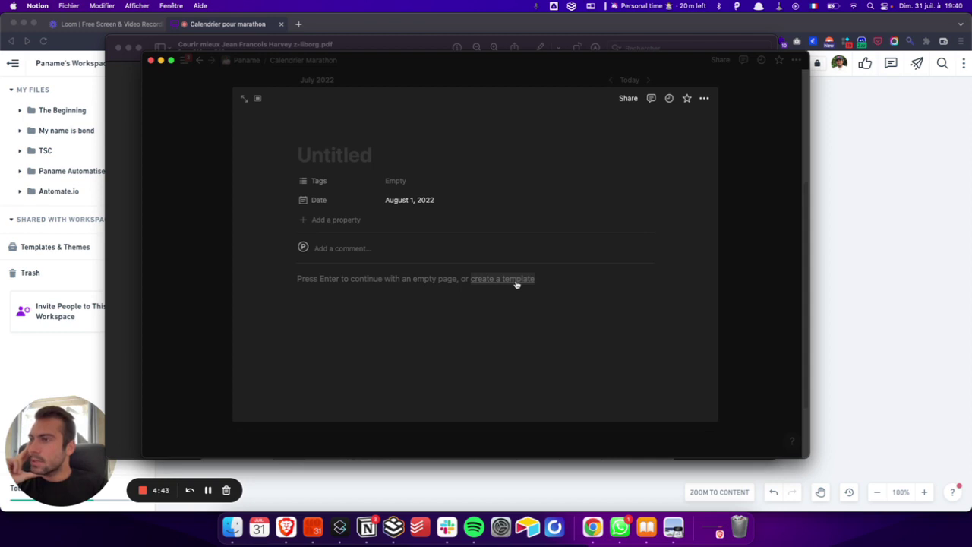
# Switch to the running book PDF in Preview and show the 42.2 km programme in two-page display.
pyautogui.click(122, 125)
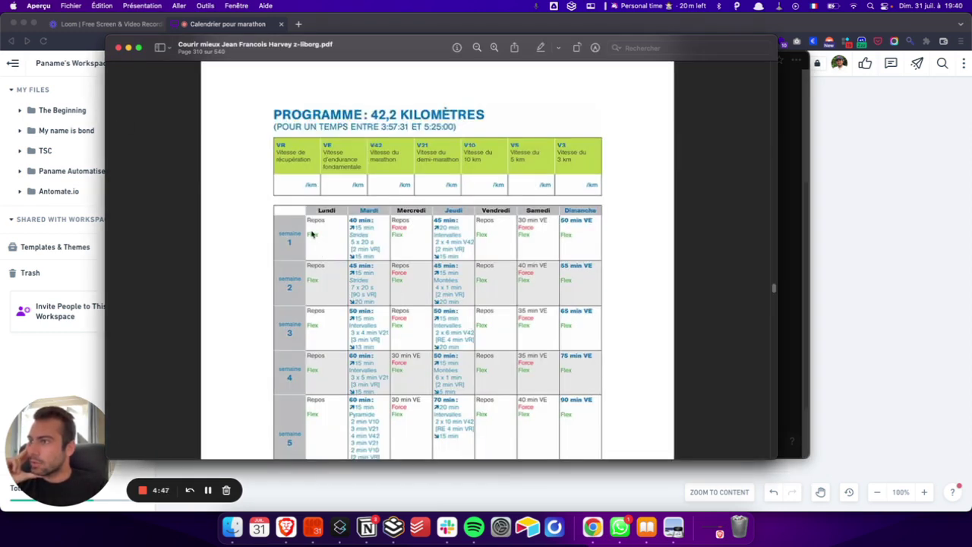
pyautogui.click(166, 51)
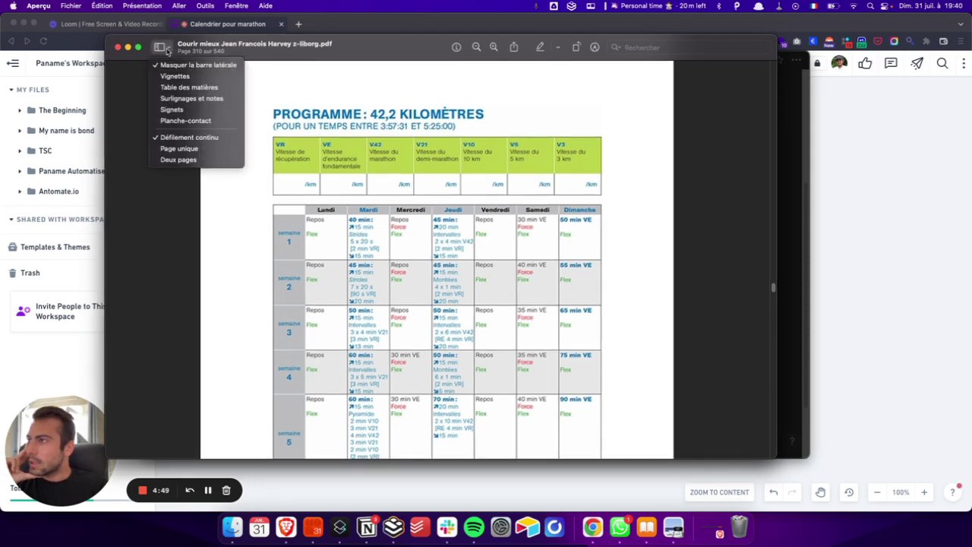
pyautogui.click(179, 160)
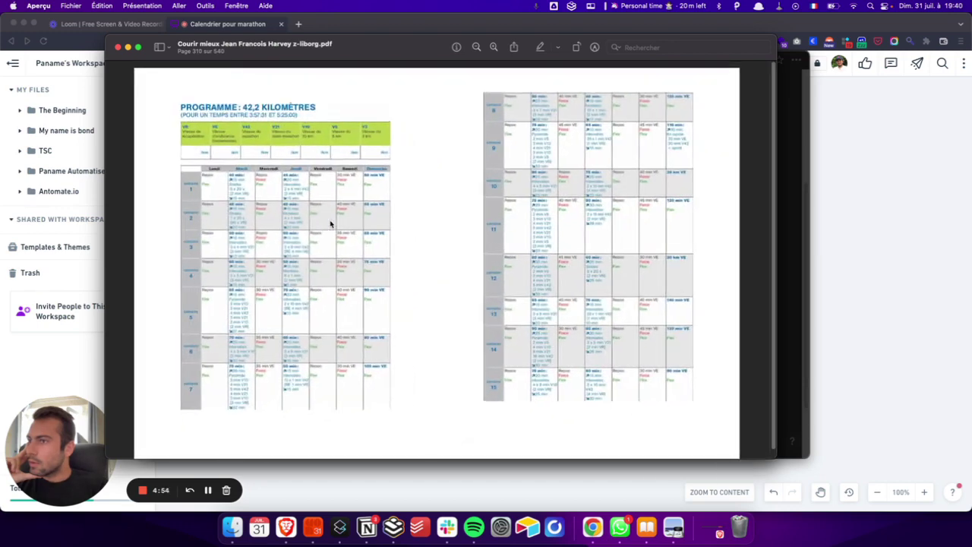
# Browse the PDF's contact sheet for the training routine pages and open page 454.
pyautogui.click(158, 49)
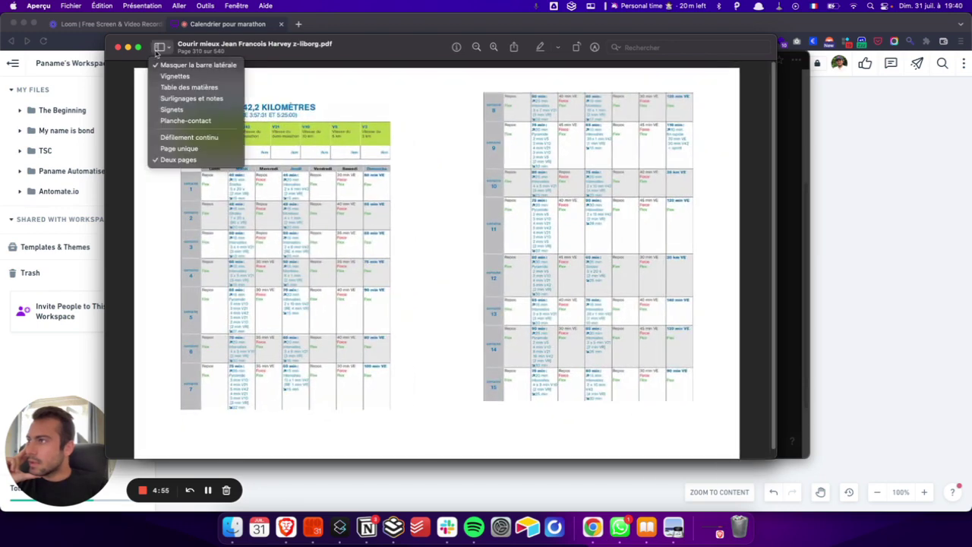
pyautogui.click(185, 120)
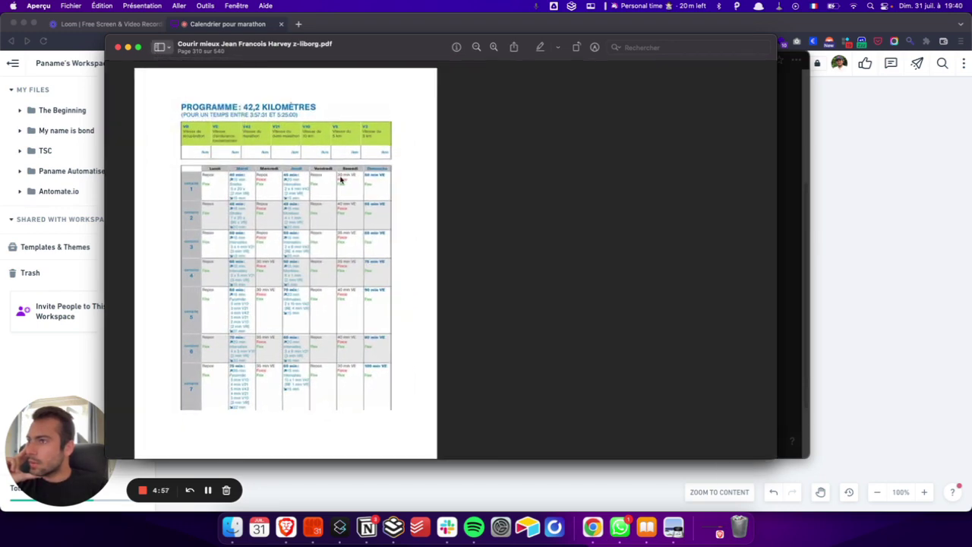
pyautogui.scroll(-10, 349, 182)
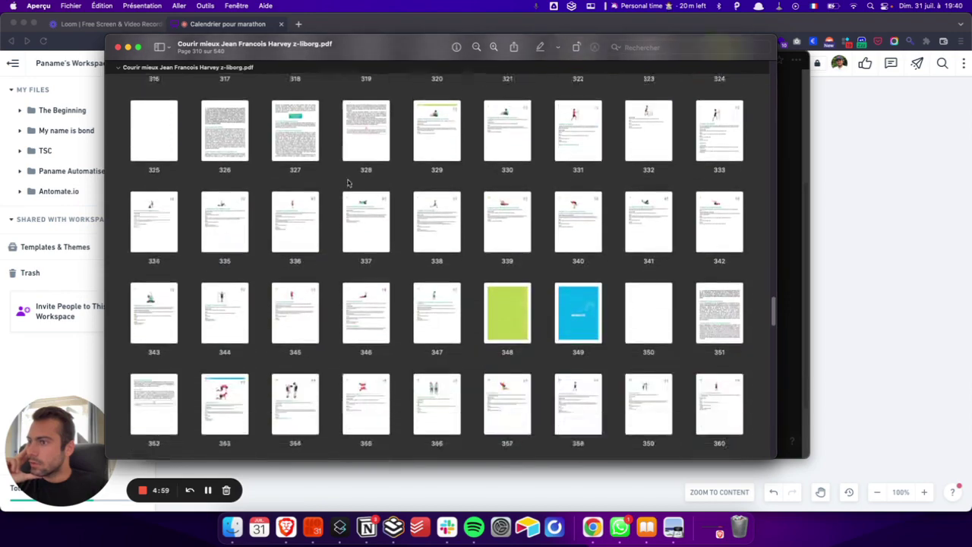
pyautogui.scroll(-10, 349, 182)
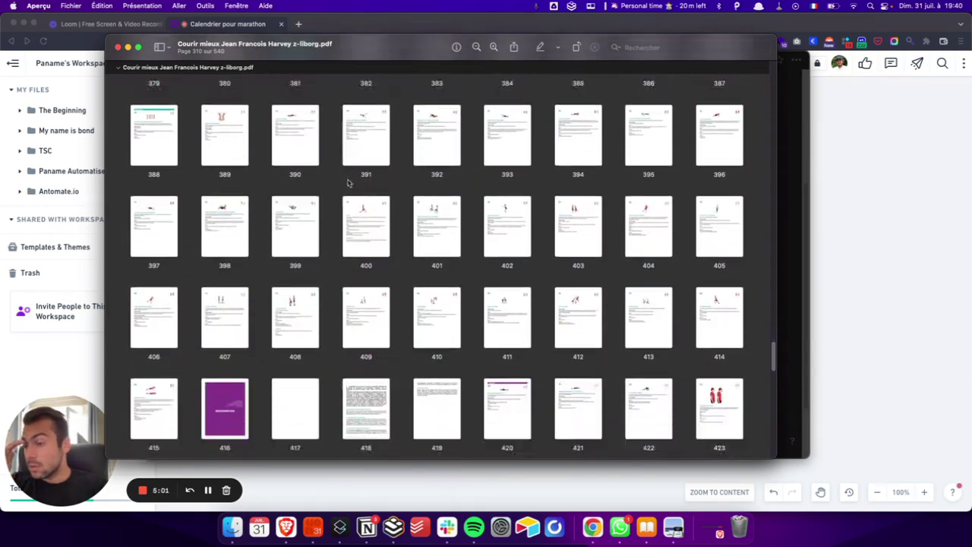
pyautogui.scroll(-3, 349, 182)
pyautogui.click(446, 239)
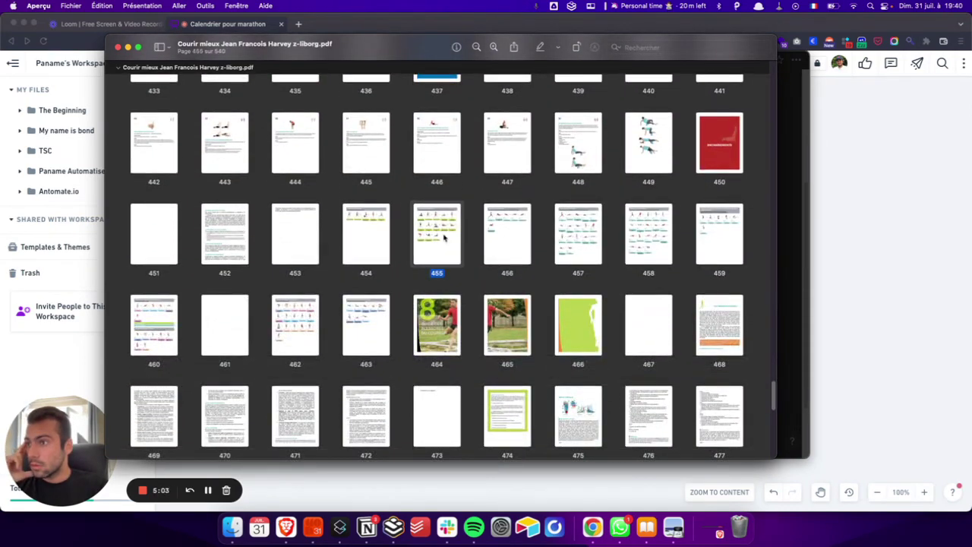
pyautogui.doubleClick(376, 234)
# Compare the exercises on the Flex course 1 and 2 pages with those on the Force course 1 and 2 pages.
pyautogui.scroll(-2, 367, 234)
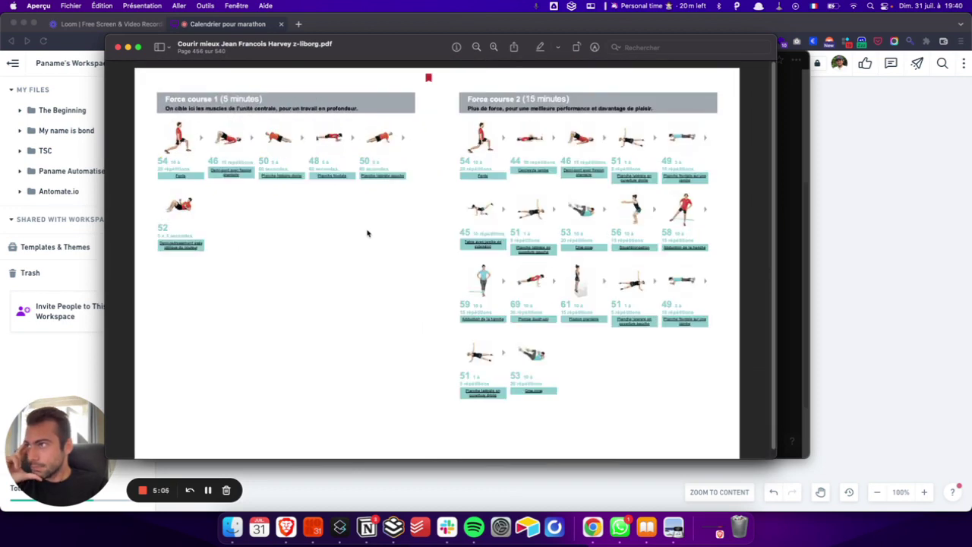
pyautogui.scroll(-2, 367, 233)
pyautogui.scroll(2, 366, 233)
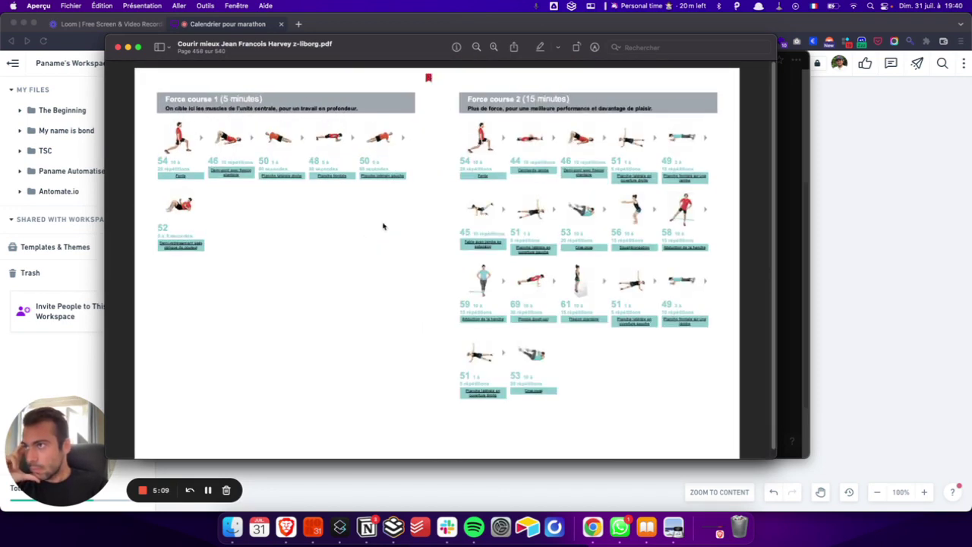
pyautogui.scroll(3, 384, 225)
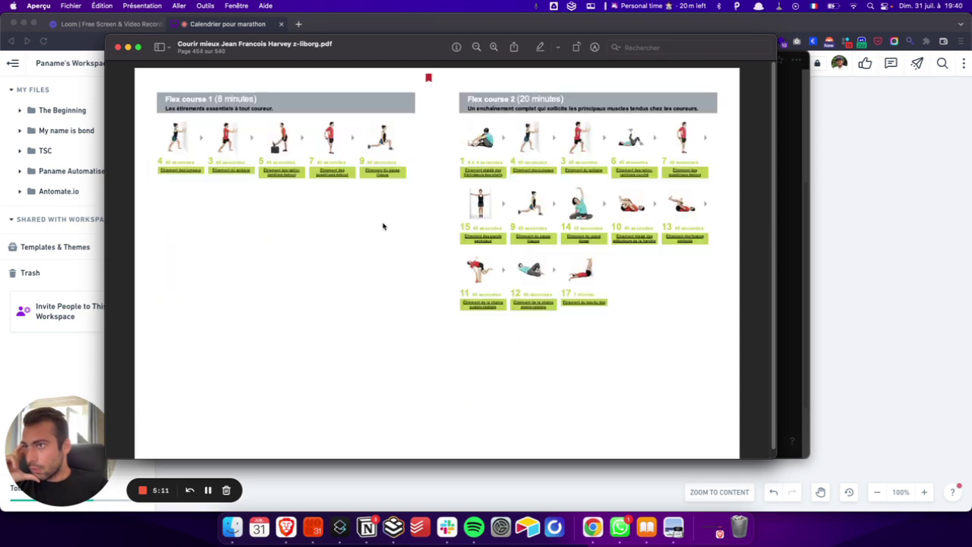
pyautogui.scroll(-2, 384, 226)
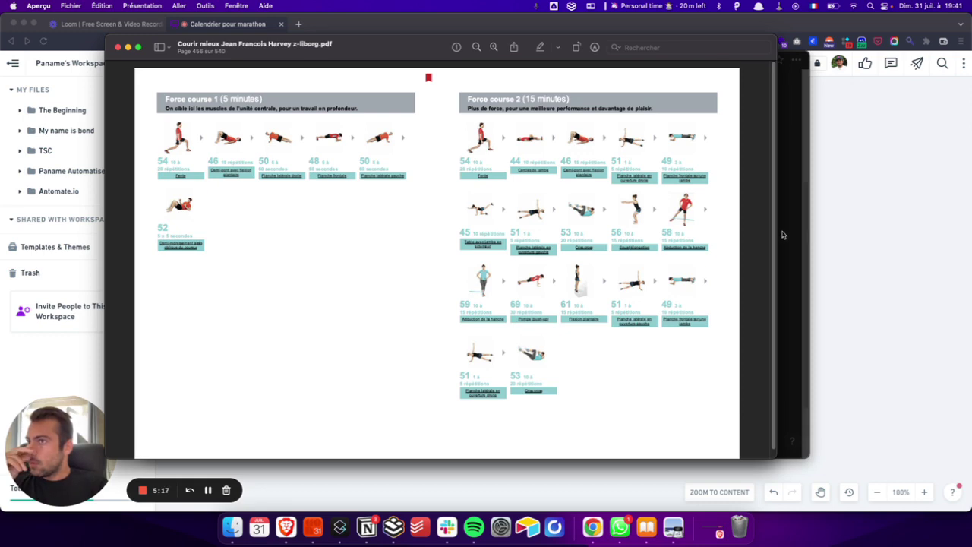
pyautogui.hotkey('ctrl', 'Up')
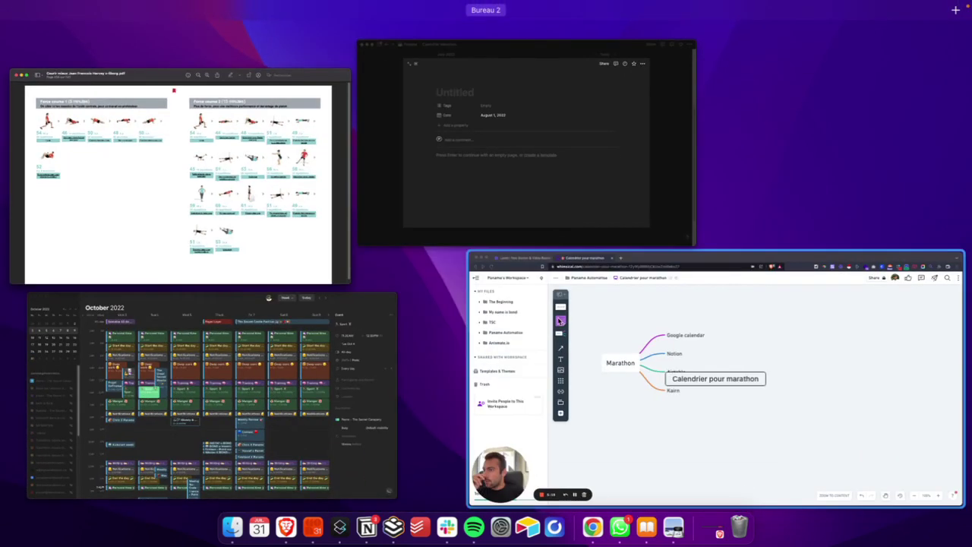
pyautogui.click(266, 199)
pyautogui.hotkey('ctrl', 'Up')
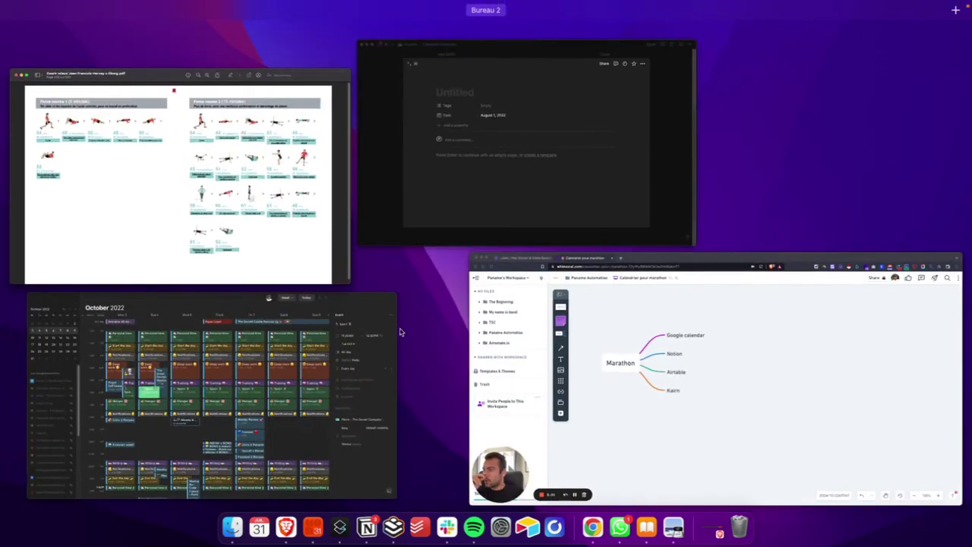
pyautogui.click(520, 331)
pyautogui.hotkey('ctrl', 'Up')
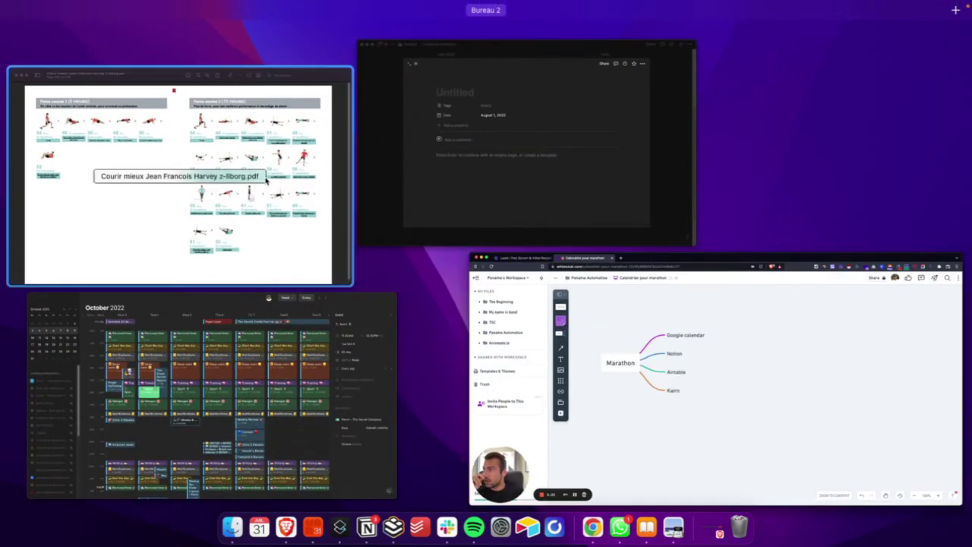
pyautogui.click(265, 177)
# Return to the 42.2 km programme on page 310 through the PDF's contact sheet.
pyautogui.scroll(10, 265, 177)
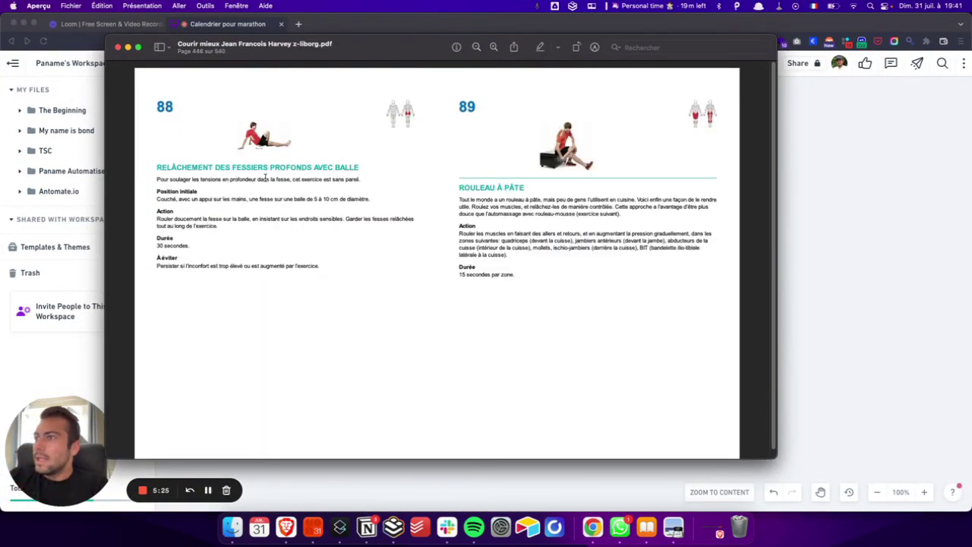
pyautogui.click(163, 47)
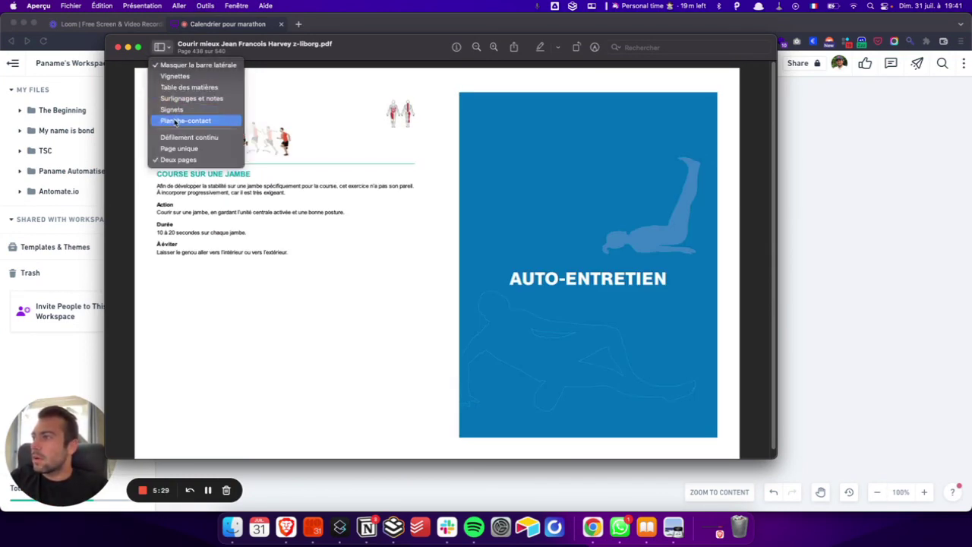
pyautogui.click(175, 122)
pyautogui.scroll(10, 372, 260)
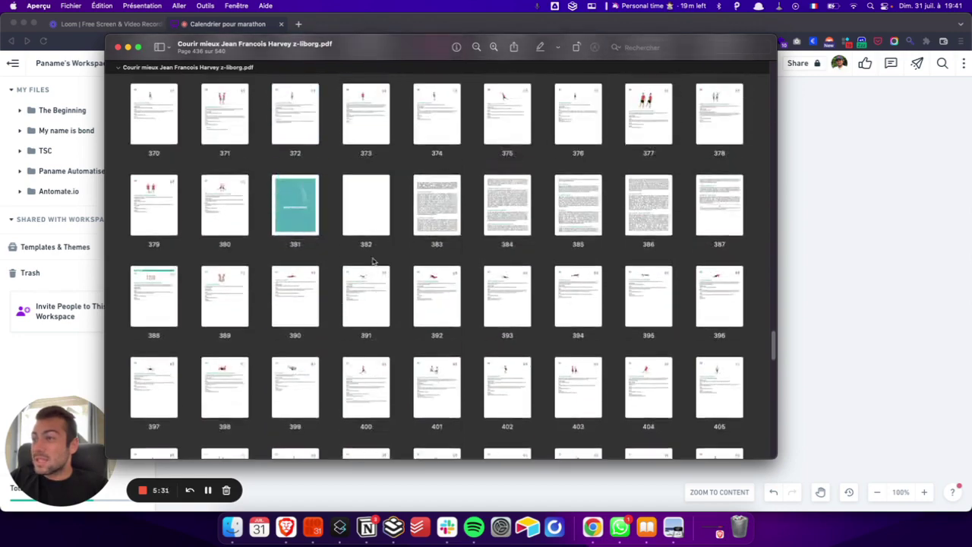
pyautogui.scroll(10, 373, 260)
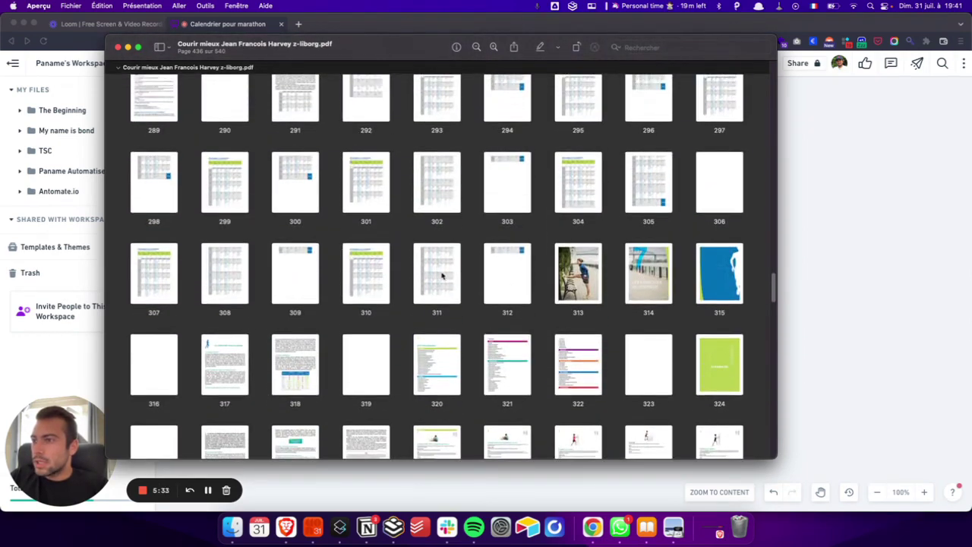
pyautogui.doubleClick(387, 275)
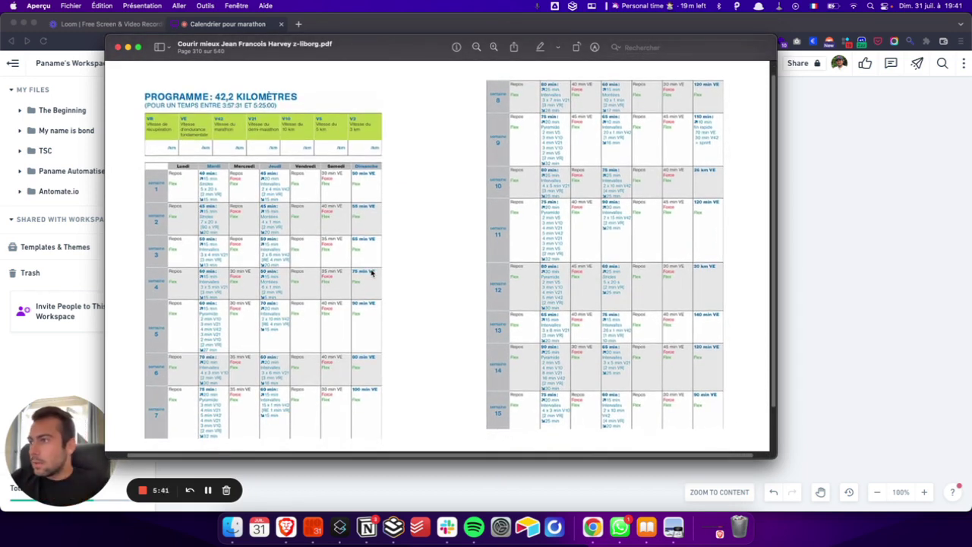
# Examine the daily sessions for weeks 1 to 7 in the 42.2 km programme's table.
pyautogui.scroll(5, 371, 272)
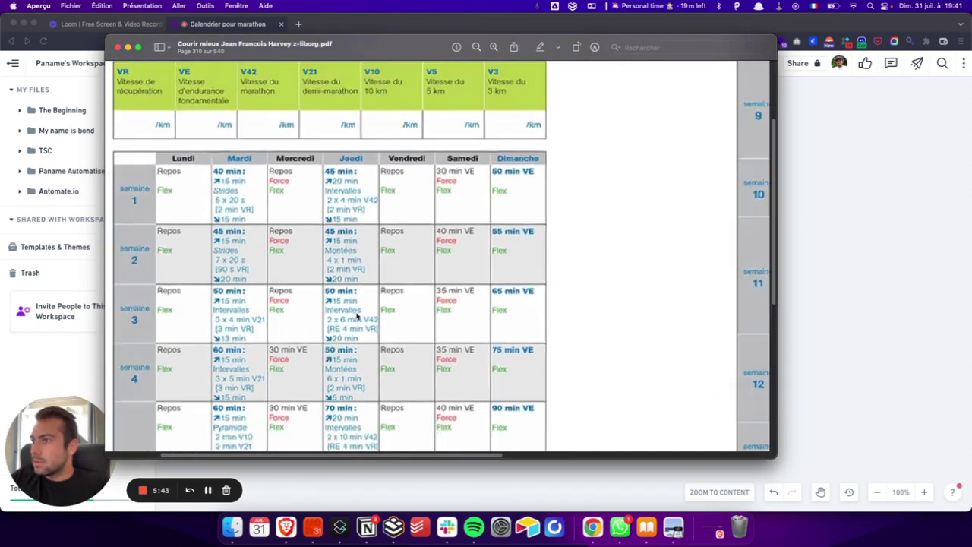
pyautogui.scroll(-5, 357, 315)
pyautogui.scroll(6, 357, 315)
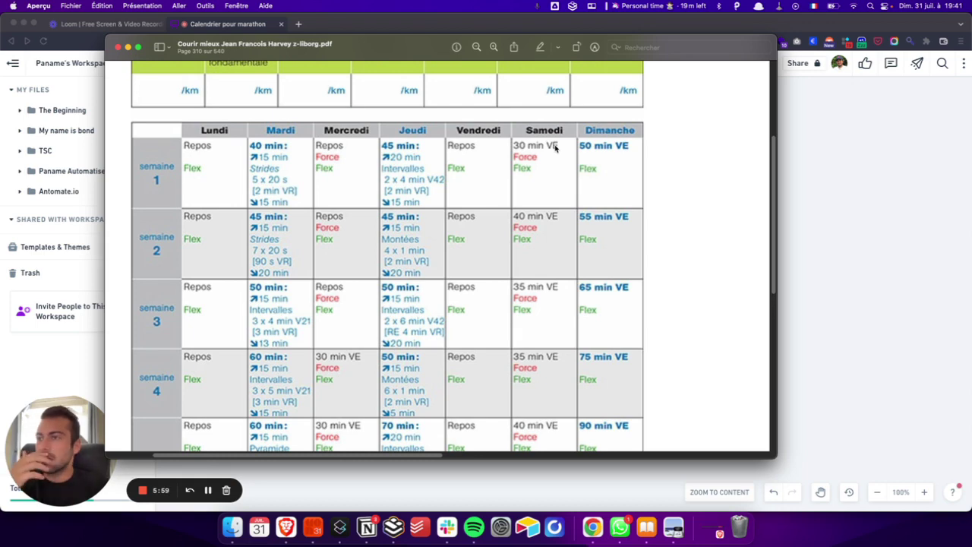
pyautogui.scroll(2, 555, 148)
pyautogui.press('super+minus')
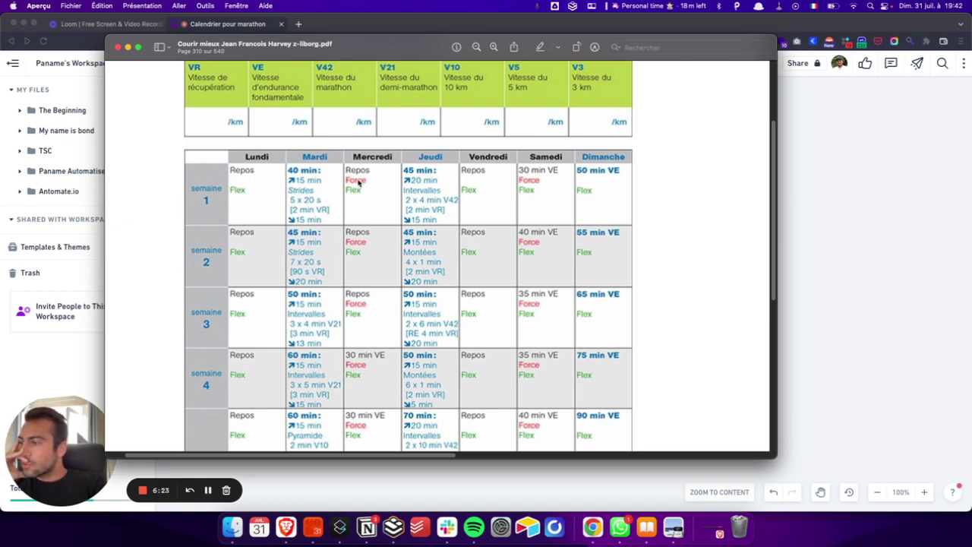
pyautogui.scroll(-10, 358, 183)
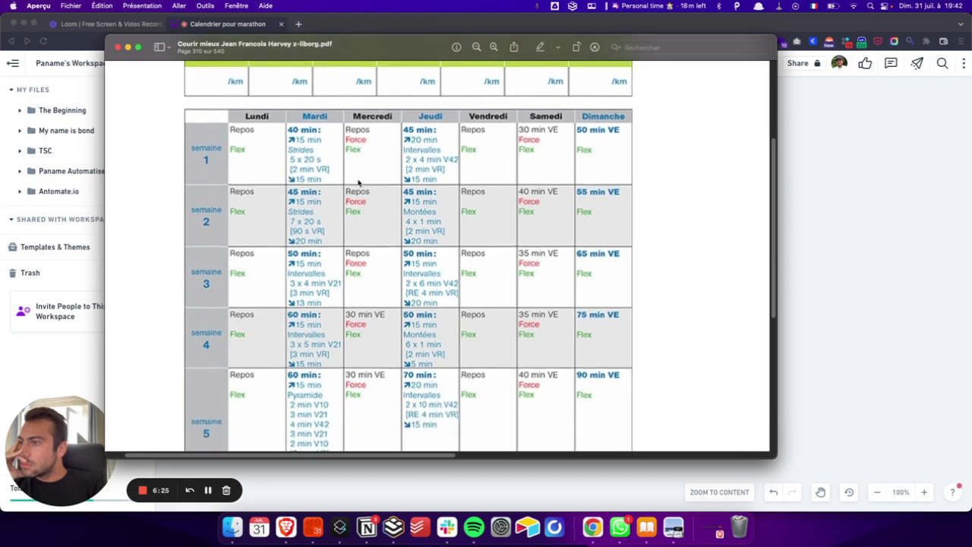
pyautogui.scroll(-4, 371, 228)
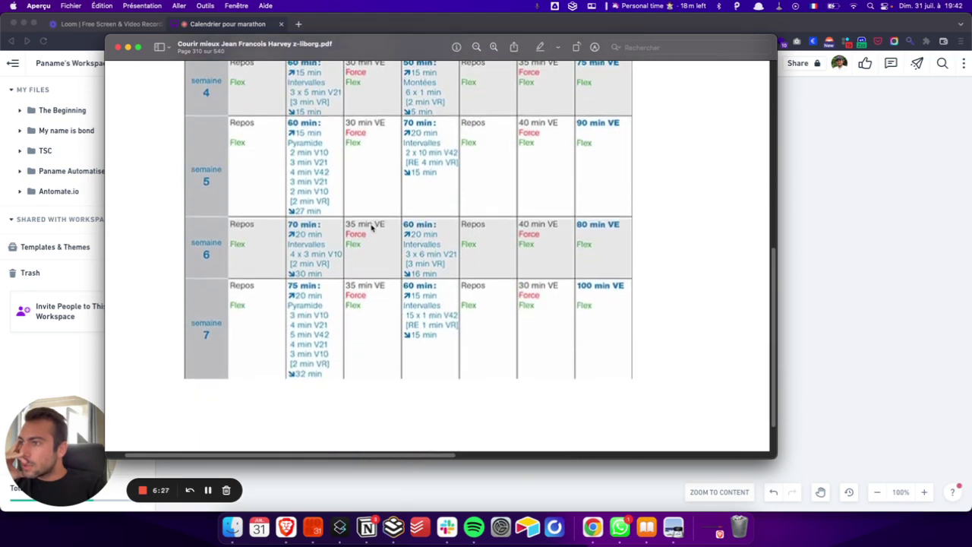
# Review the sessions for weeks 1 to 5 in the 42.2 km programme's table, switching between the PDF and the Notion entry.
pyautogui.scroll(5, 372, 228)
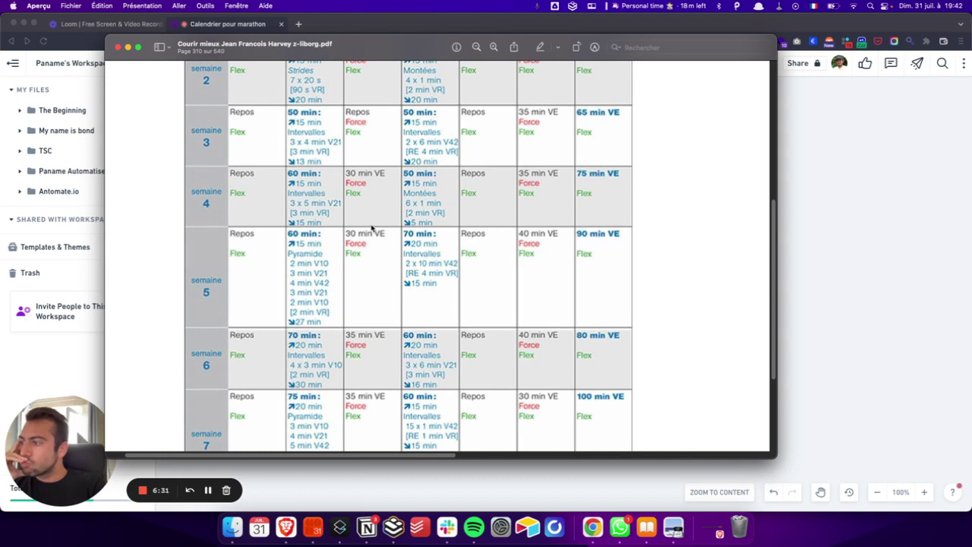
pyautogui.scroll(6, 372, 228)
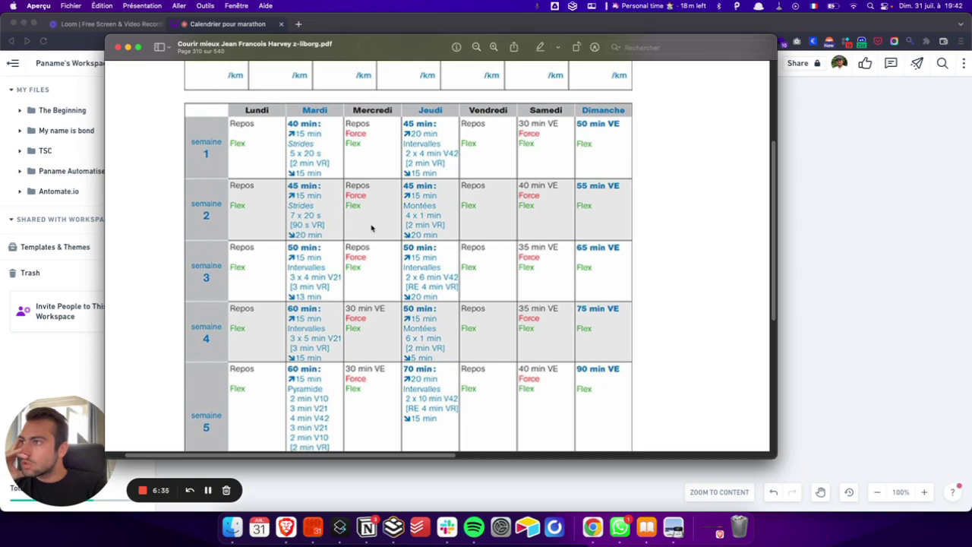
pyautogui.scroll(3, 371, 228)
pyautogui.scroll(-1, 369, 226)
pyautogui.hotkey('ctrl', 'Up')
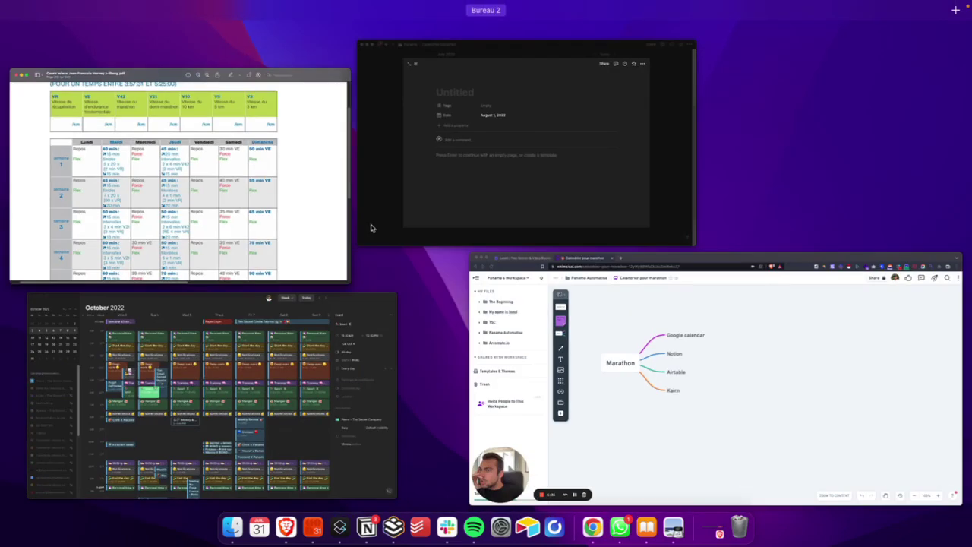
pyautogui.click(494, 213)
pyautogui.hotkey('ctrl', 'Up')
pyautogui.click(268, 189)
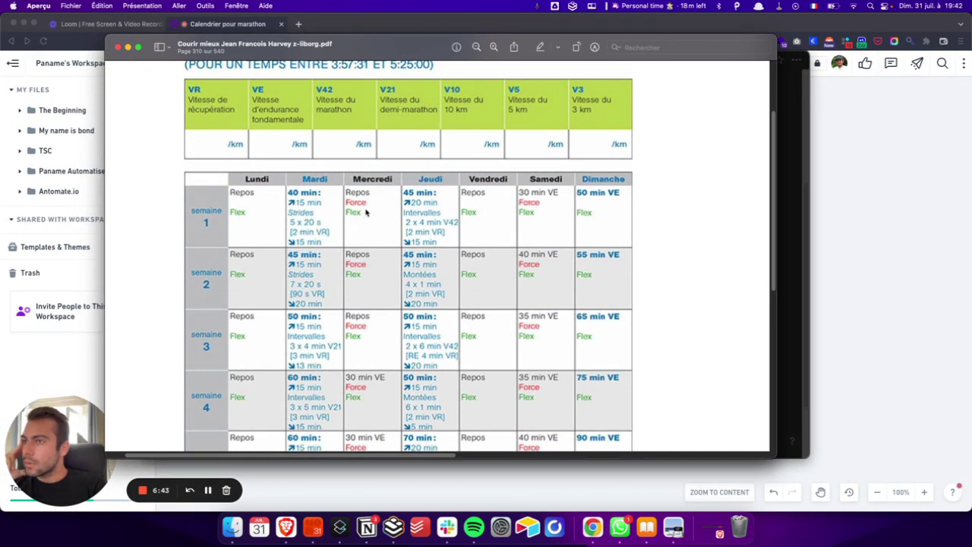
pyautogui.hotkey('ctrl', 'Up')
pyautogui.click(256, 200)
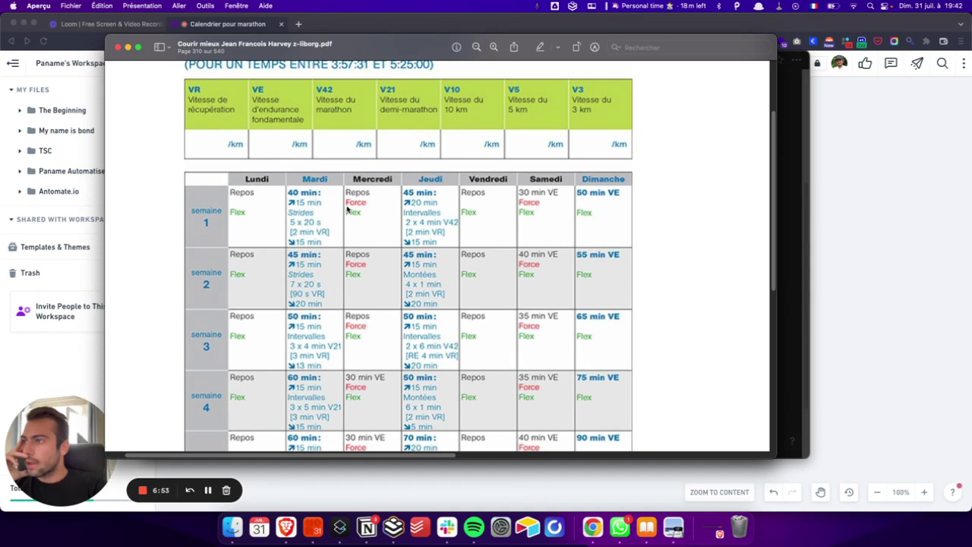
# Switch to Notion, create a new template in the Marathon - Training database and title it "Repos - Flex - Force".
pyautogui.hotkey('ctrl', 'Up')
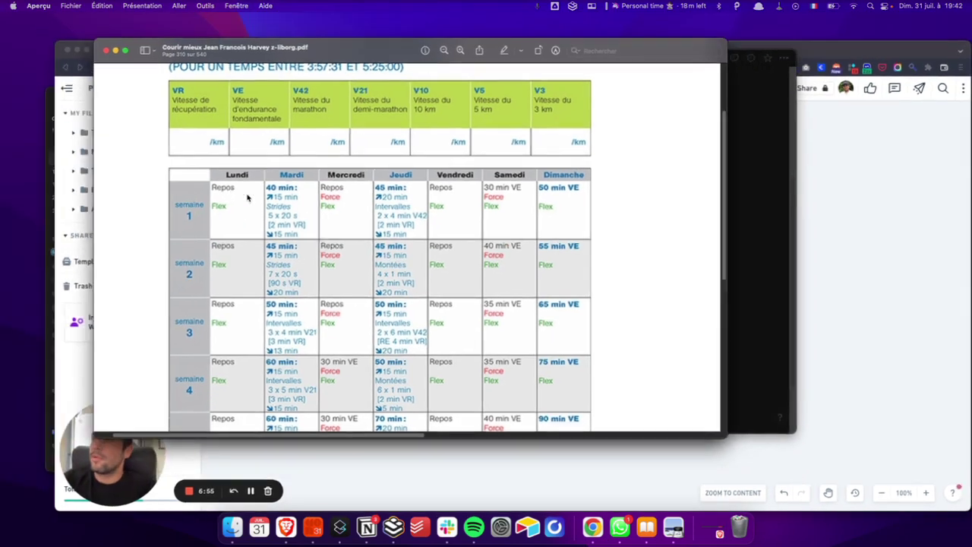
pyautogui.press('Escape')
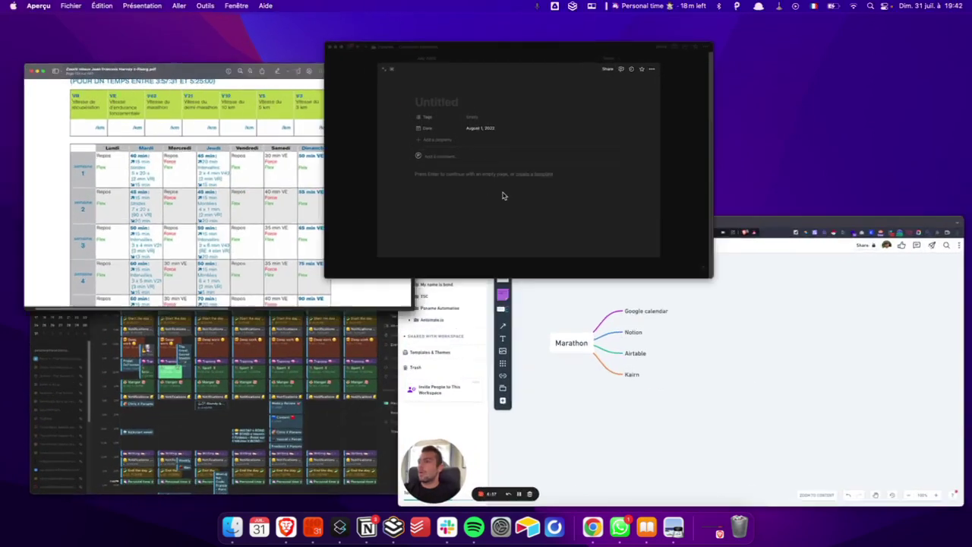
pyautogui.click(487, 278)
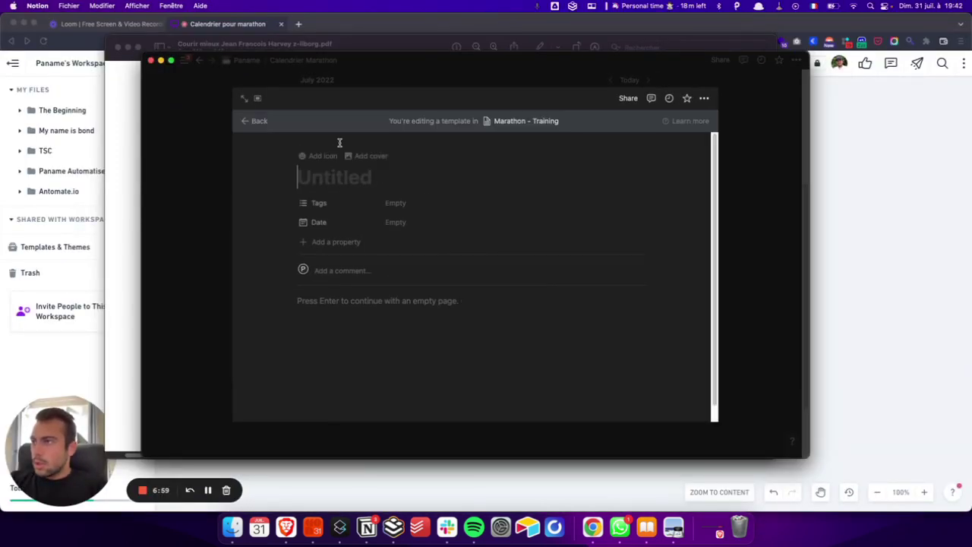
pyautogui.write('Repos - Fles')
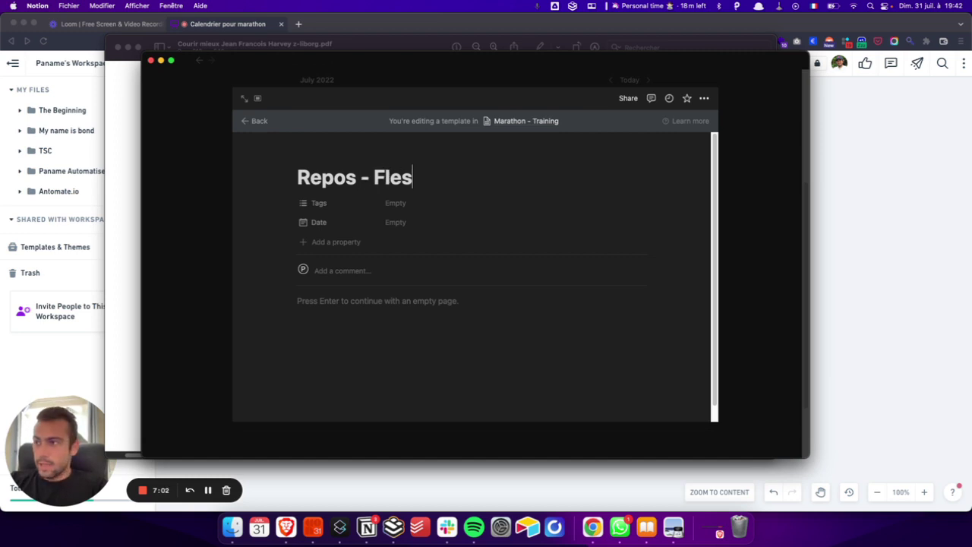
pyautogui.press('BackSpace')
pyautogui.write('x ')
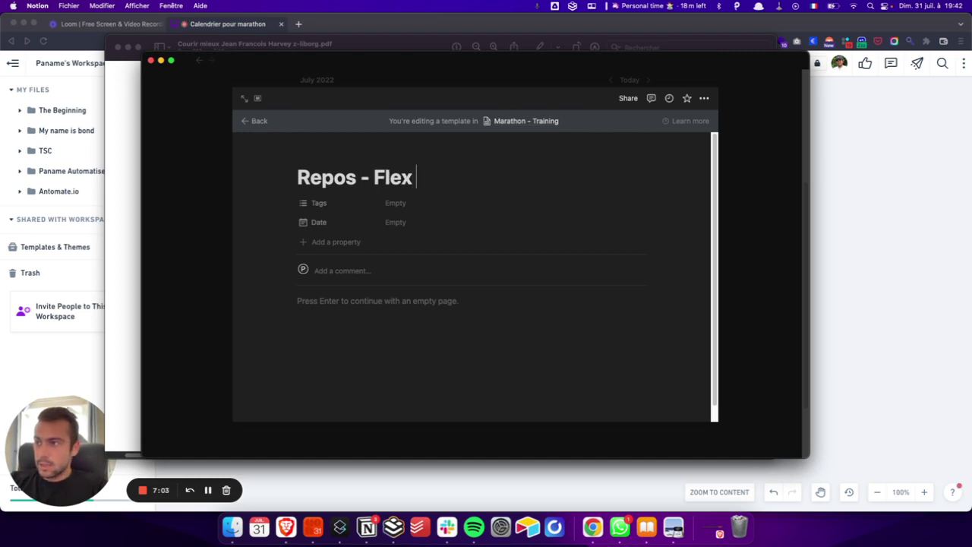
pyautogui.write('- Force')
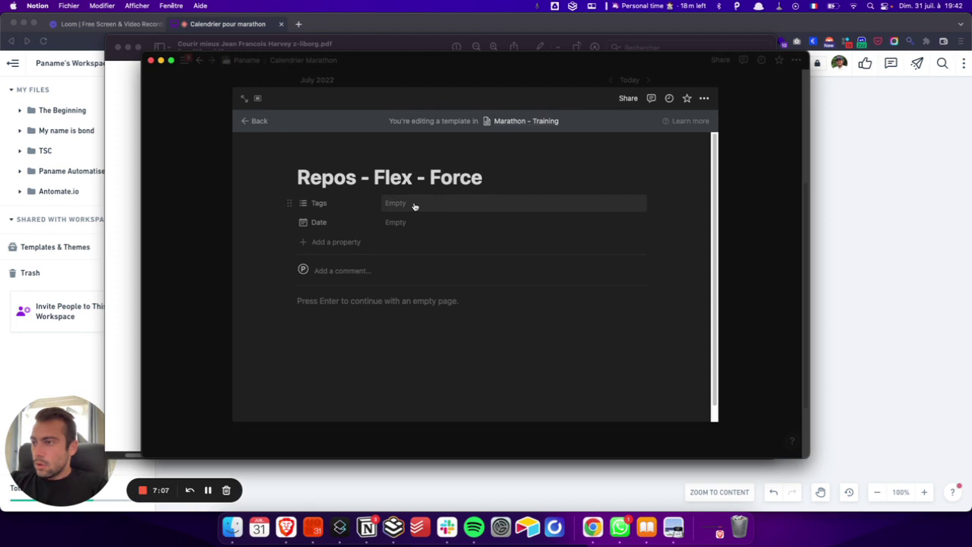
# Delete the Tags property from the template and start its empty page body.
pyautogui.click(289, 205)
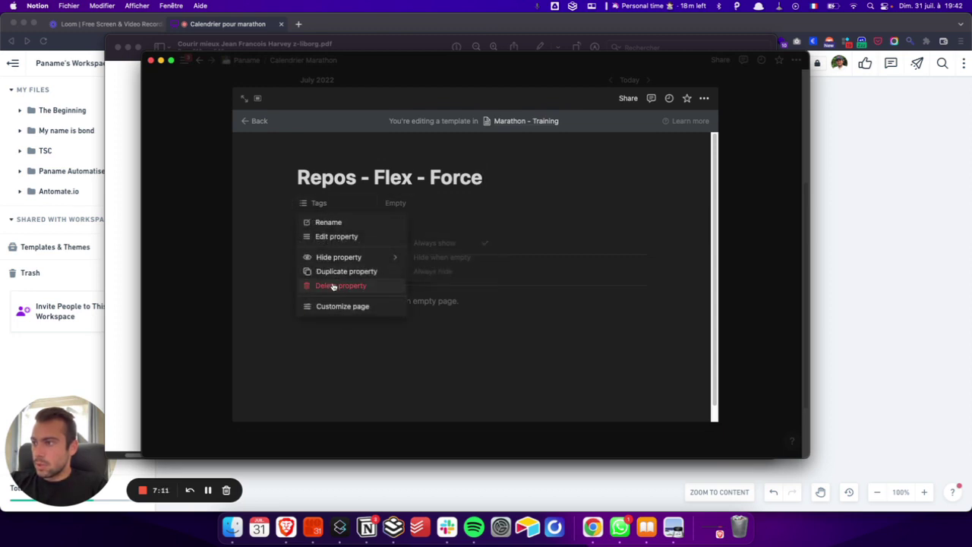
pyautogui.click(339, 285)
pyautogui.click(459, 263)
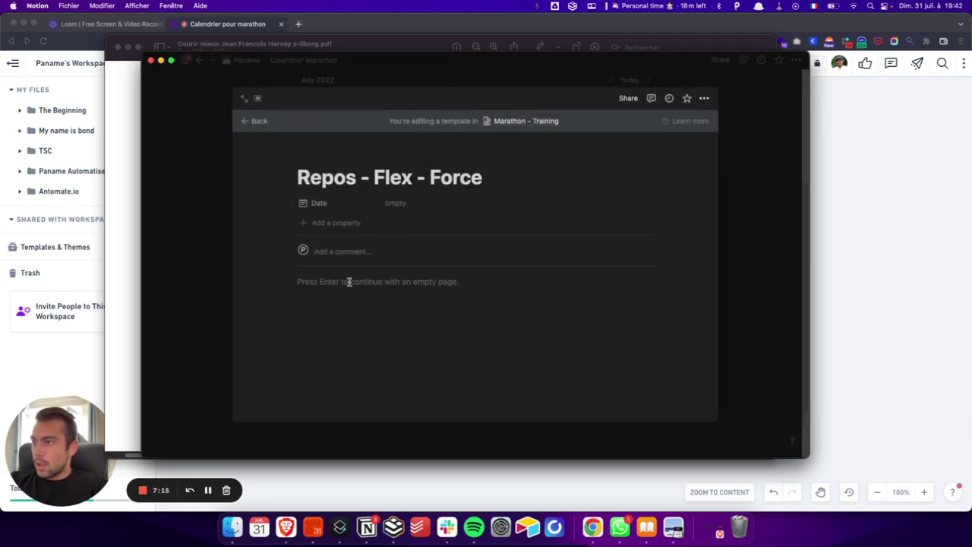
pyautogui.press('super+Tab')
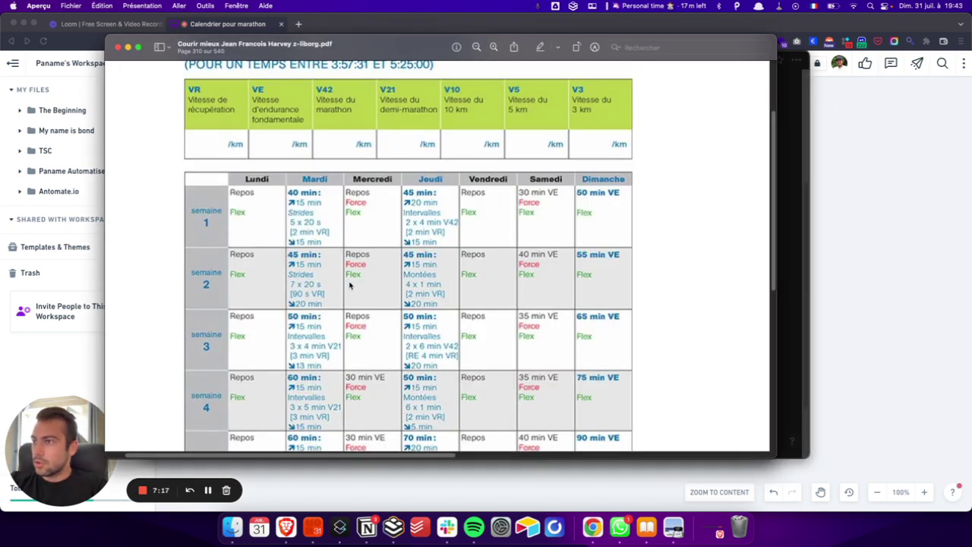
pyautogui.press('super+Tab')
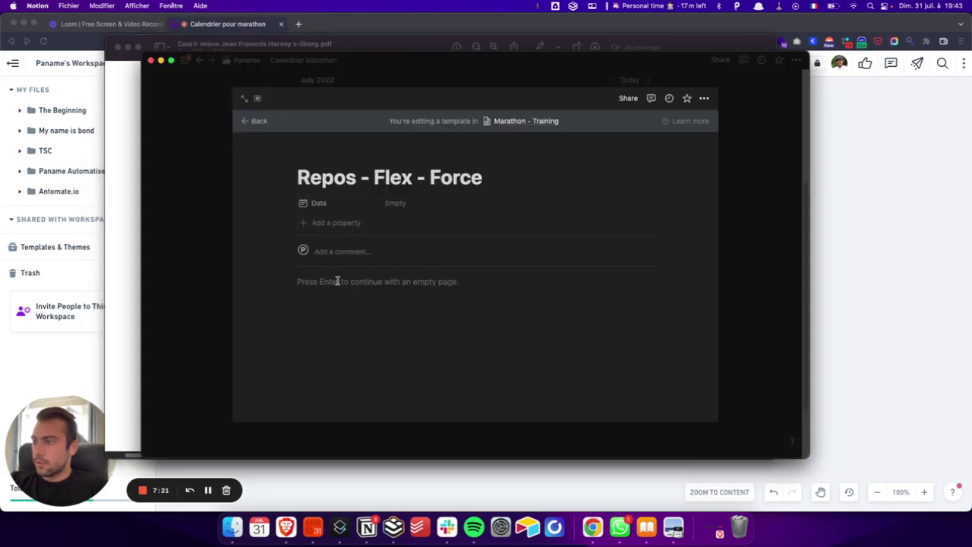
pyautogui.click(337, 281)
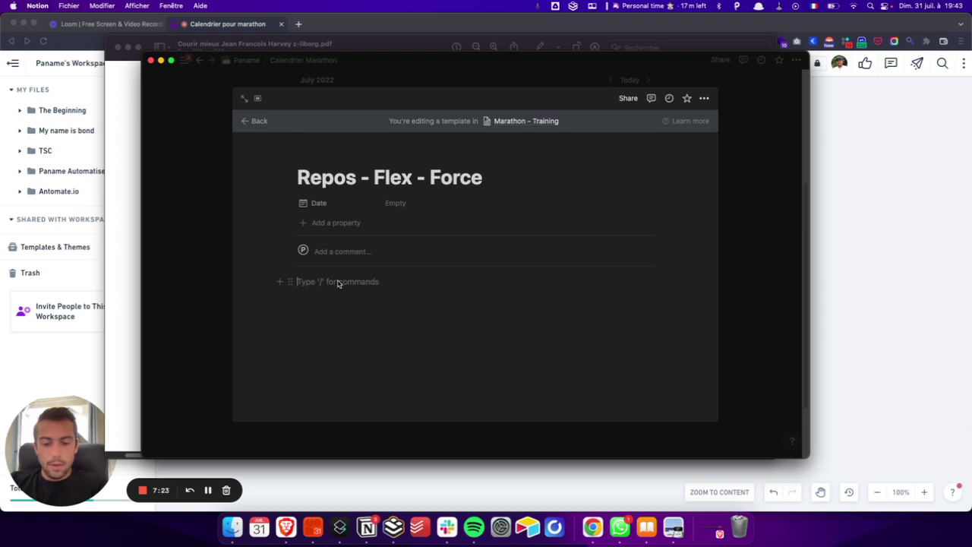
pyautogui.write('Flex')
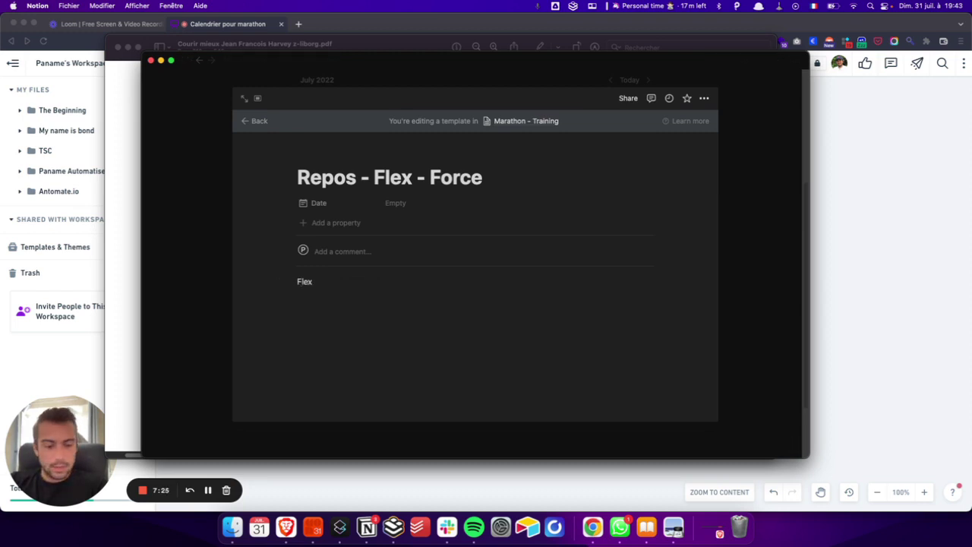
pyautogui.press('BackSpace')
pyautogui.press('BackSpace')
pyautogui.press('BackSpace')
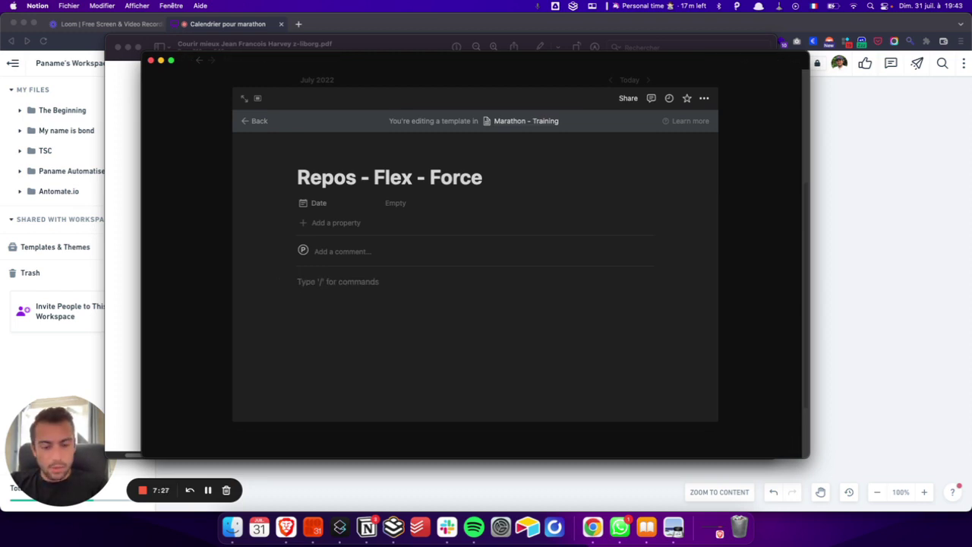
# Add a Heading 2 reading "Flex :" to the template body, with an empty line below it.
pyautogui.write('/h2')
pyautogui.press('Return')
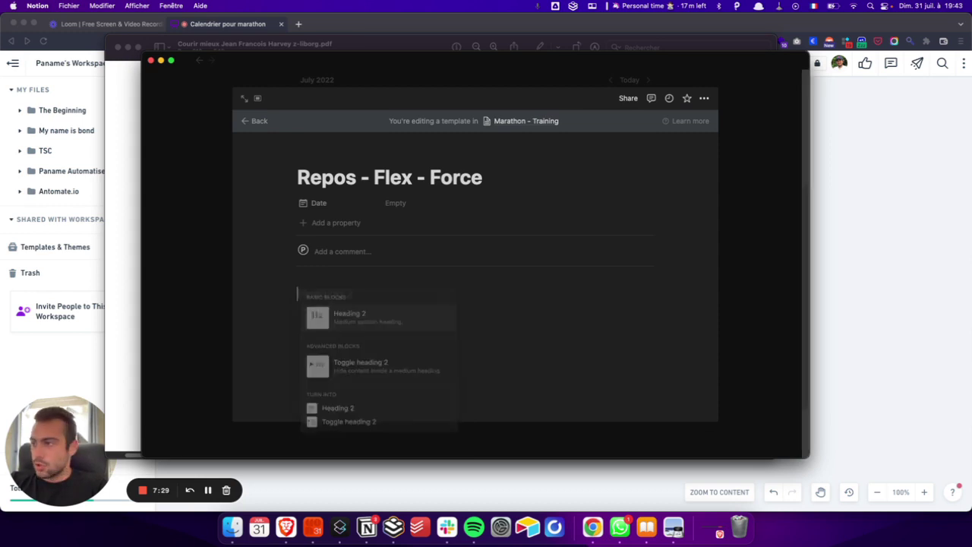
pyautogui.write('Flewx')
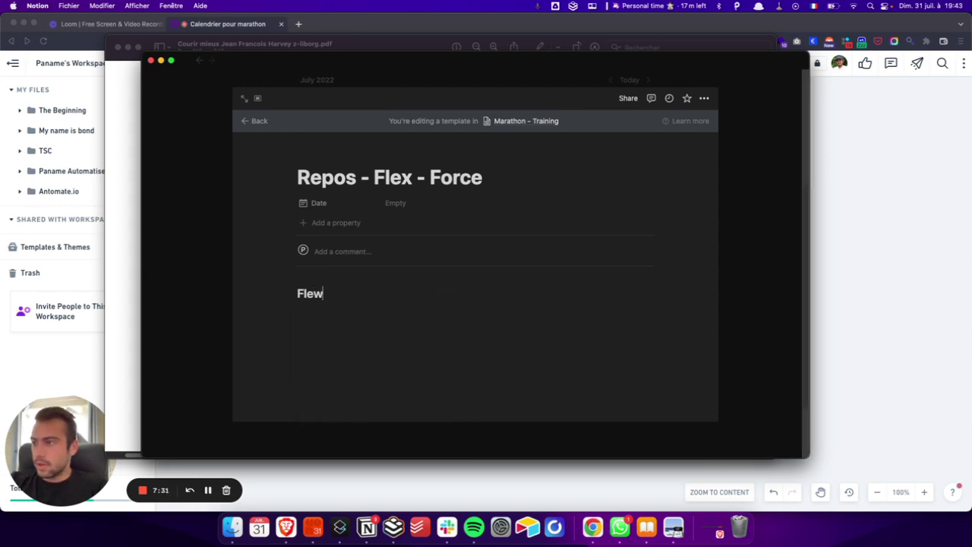
pyautogui.press('BackSpace')
pyautogui.write('x')
pyautogui.press('Return')
pyautogui.click(341, 299)
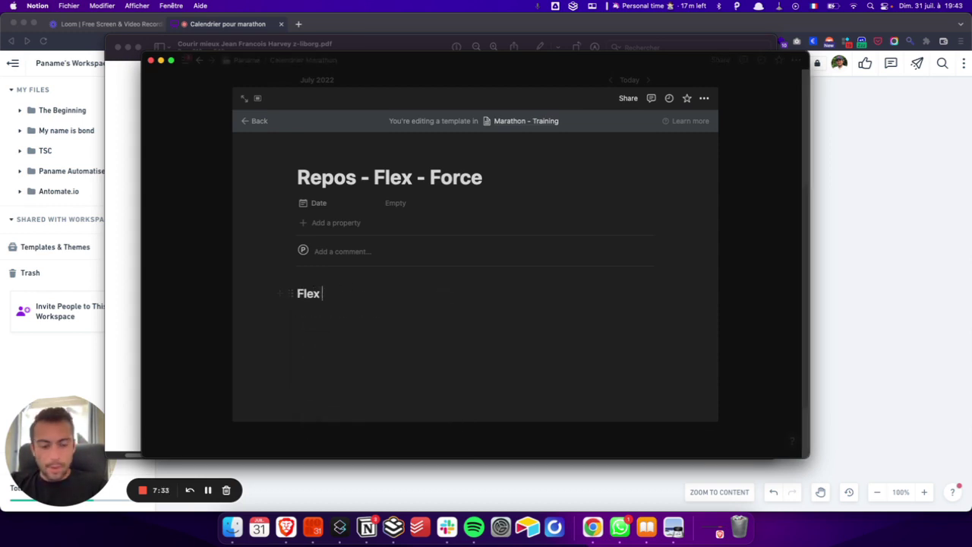
pyautogui.write(':')
pyautogui.press('Down')
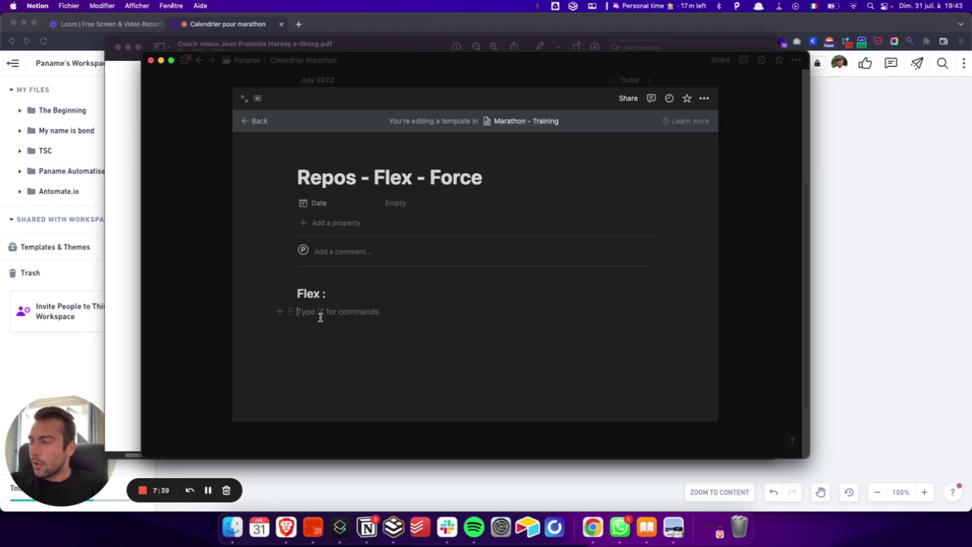
# Duplicate the "Flex :" heading, rename the copy "Force :" and insert an empty line under the Flex heading.
pyautogui.press('super+Tab')
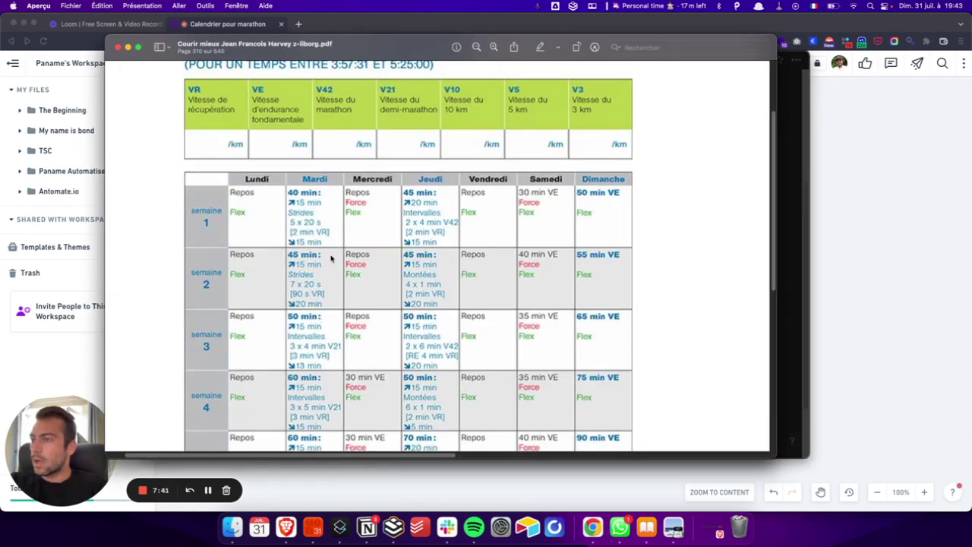
pyautogui.press('super+Tab')
pyautogui.press('super+Tab')
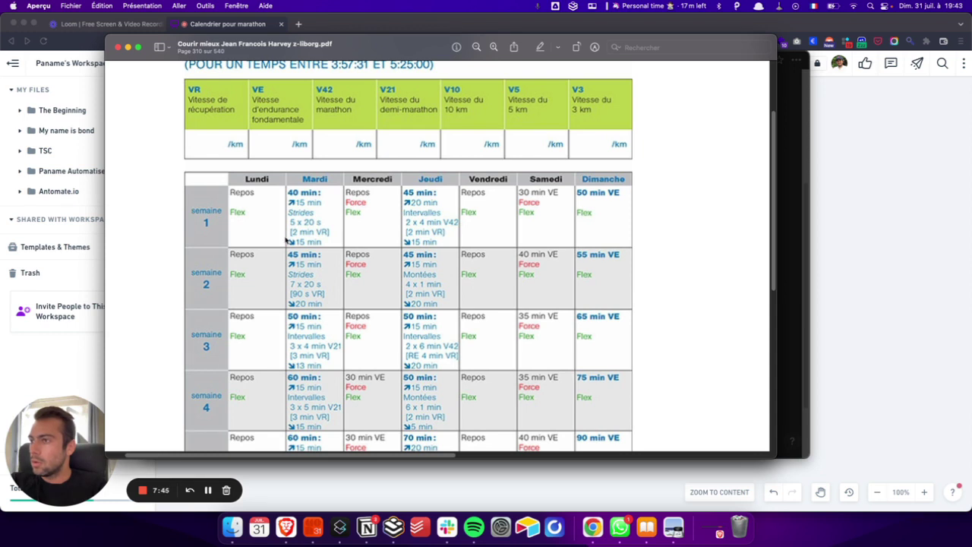
pyautogui.press('super+Tab')
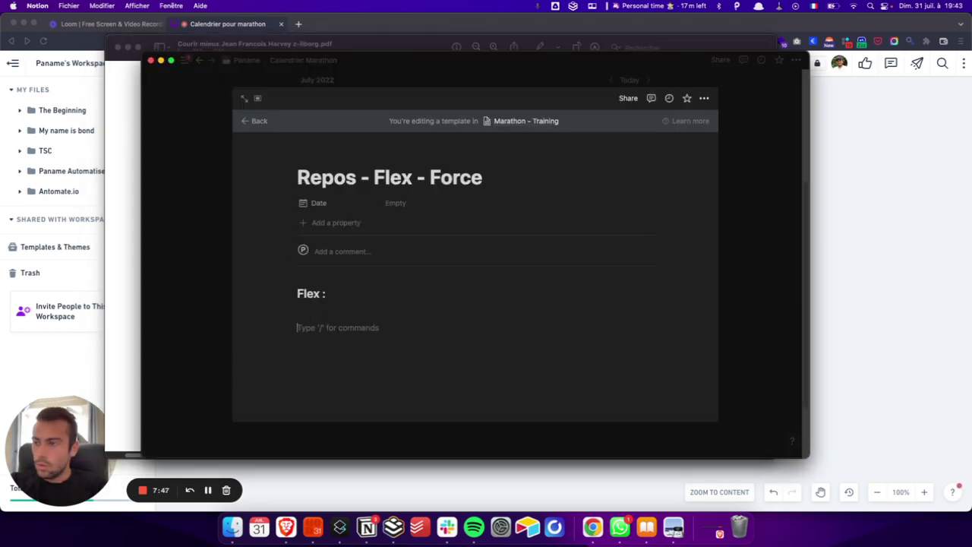
pyautogui.click(292, 299)
pyautogui.click(292, 297)
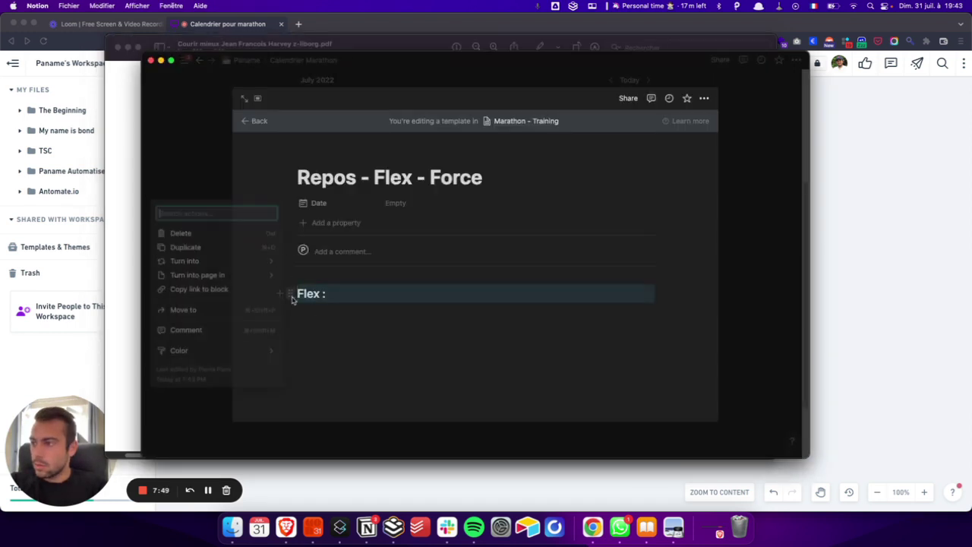
pyautogui.press('super+d')
pyautogui.doubleClick(311, 325)
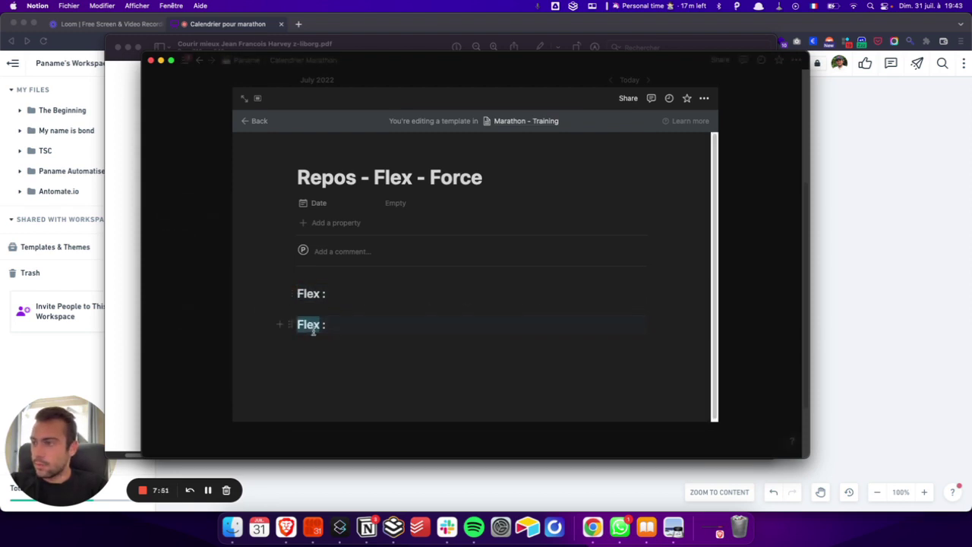
pyautogui.write('Force')
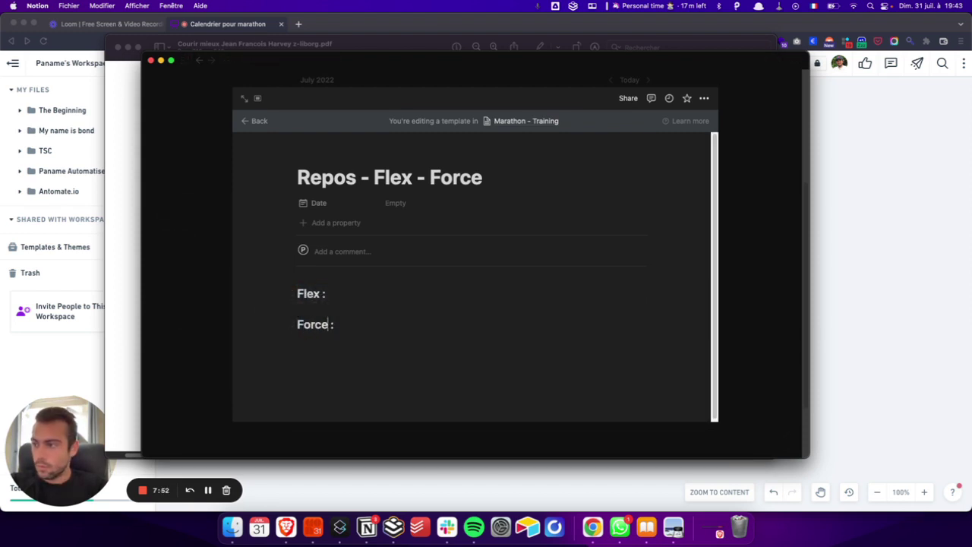
pyautogui.click(349, 292)
pyautogui.press('Return')
# Switch to the PDF and open page 454 with the Flex course 1 routine from the contact sheet.
pyautogui.press('super+Tab')
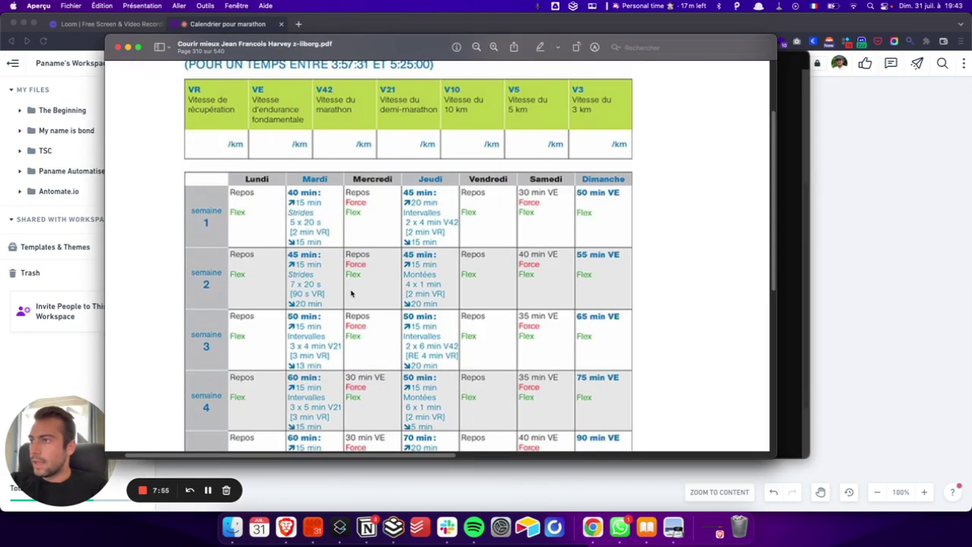
pyautogui.press('super+minus')
pyautogui.click(161, 47)
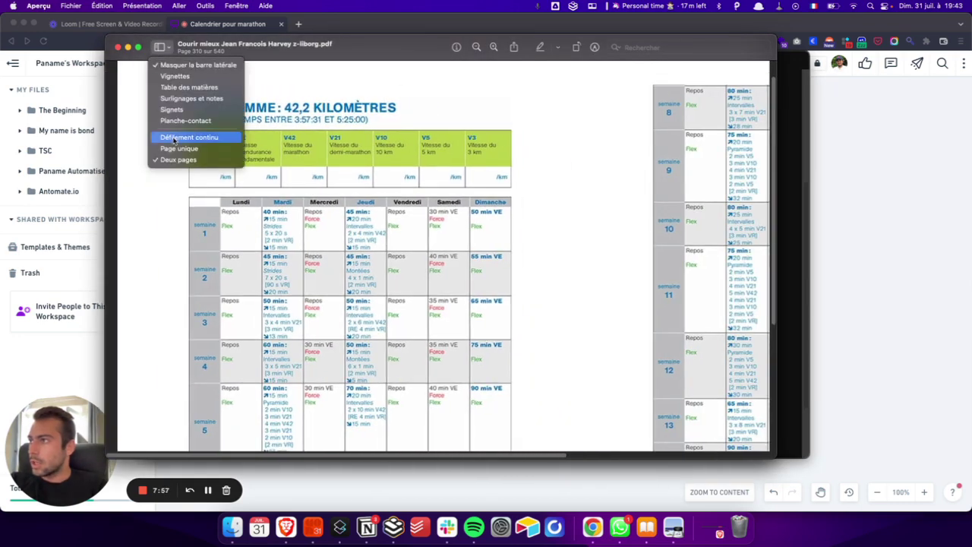
pyautogui.click(183, 121)
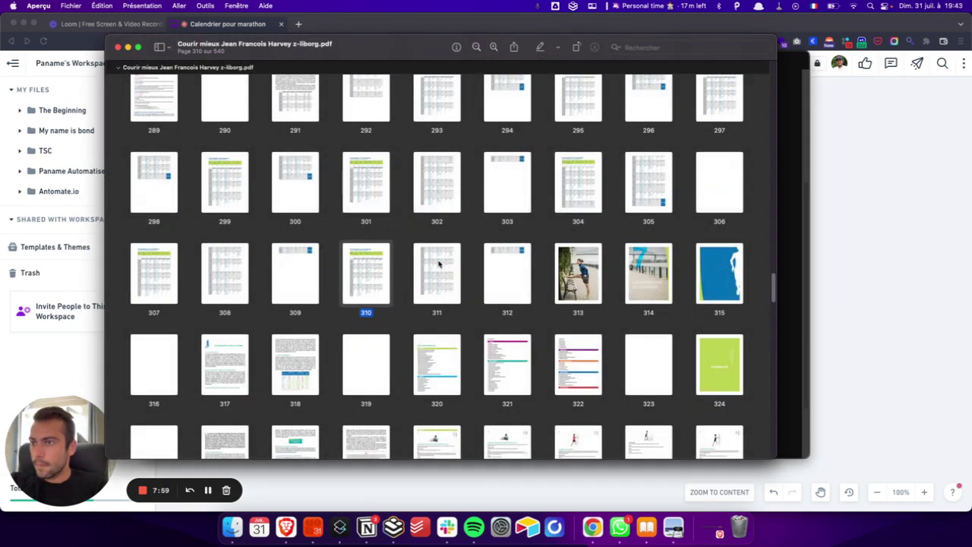
pyautogui.scroll(-10, 438, 264)
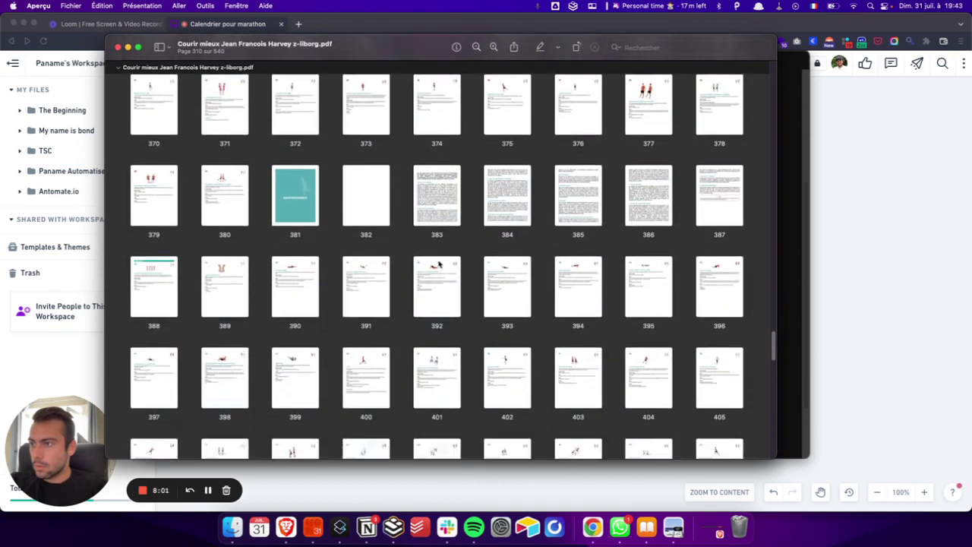
pyautogui.scroll(-10, 438, 264)
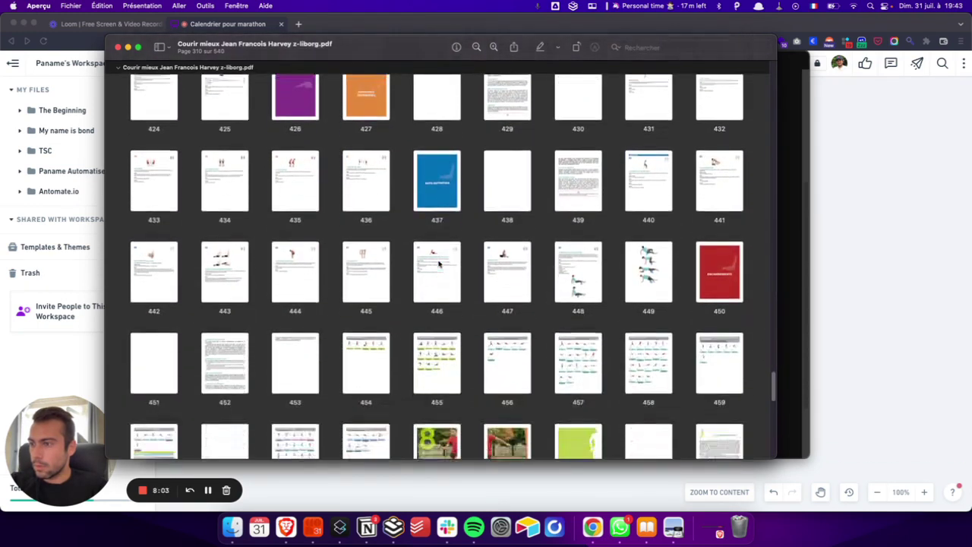
pyautogui.click(363, 297)
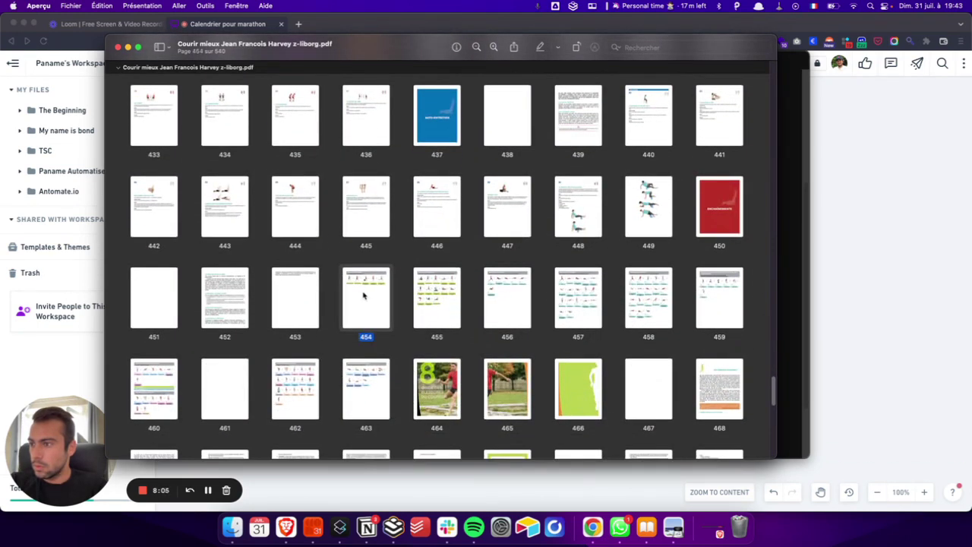
pyautogui.doubleClick(363, 296)
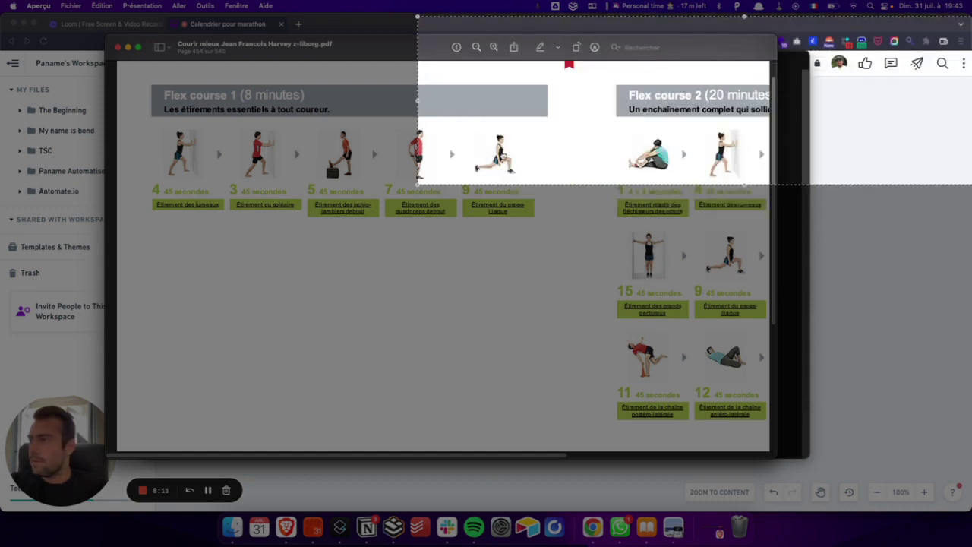
# Capture the Flex course 1 (8 minutes) routine from the PDF and place the screenshot under the template's "Flex :" heading in Notion.
pyautogui.moveTo(794, 248); pyautogui.dragTo(556, 227)
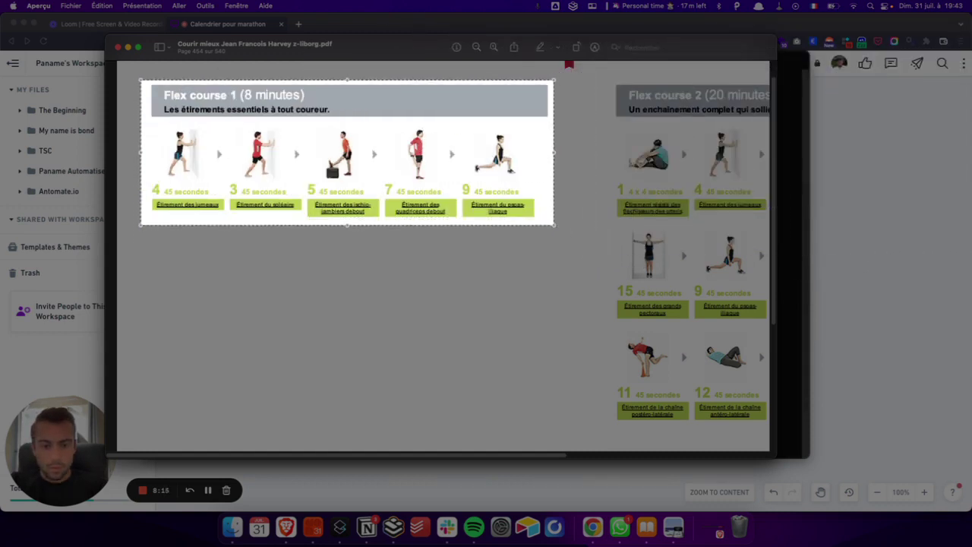
pyautogui.press('Return')
pyautogui.press('super+Tab')
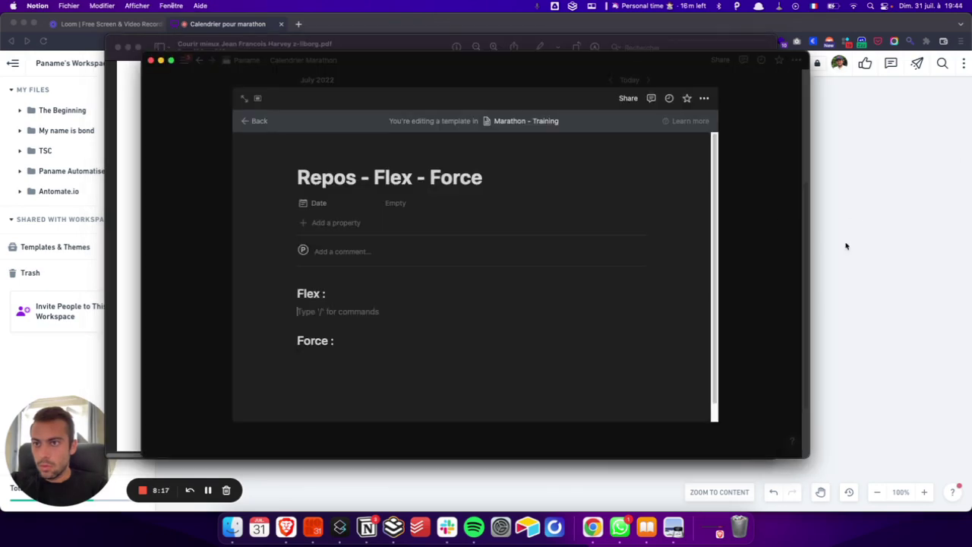
pyautogui.press('super+v')
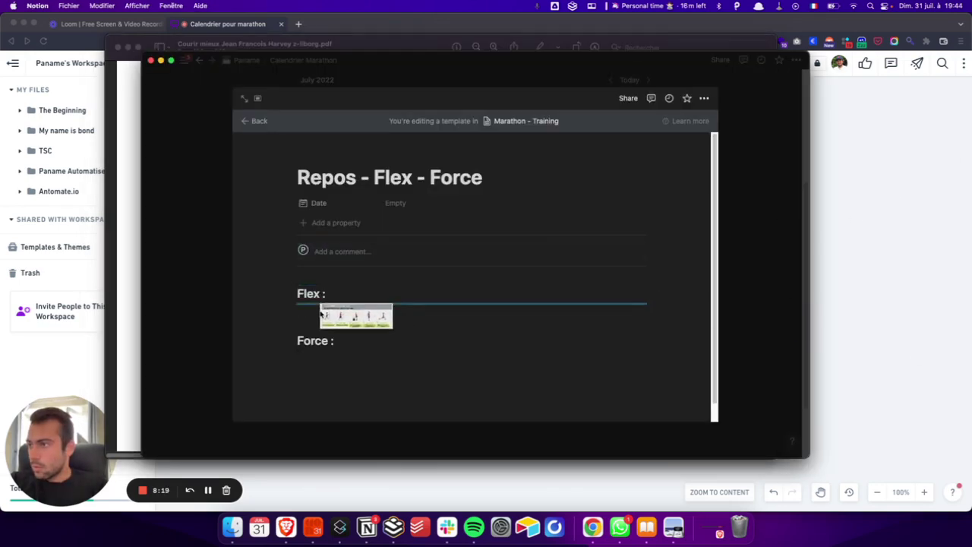
# Capture the Flex course 2 (20 minutes) routine from the PDF and insert the screenshot below the Flex course 1 image in the Notion template.
pyautogui.press('super+Tab')
pyautogui.hscroll(10, 377, 215)
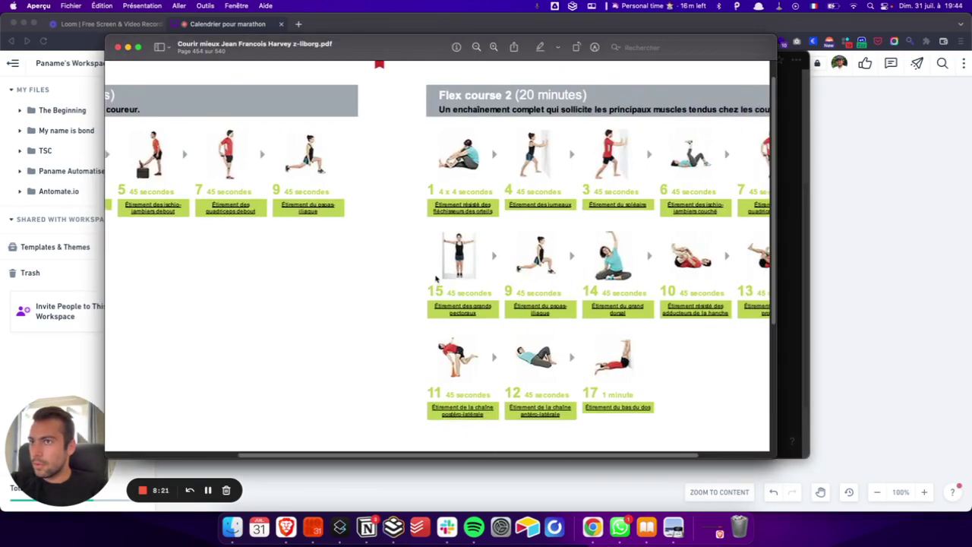
pyautogui.press('super+ctrl+shift+4')
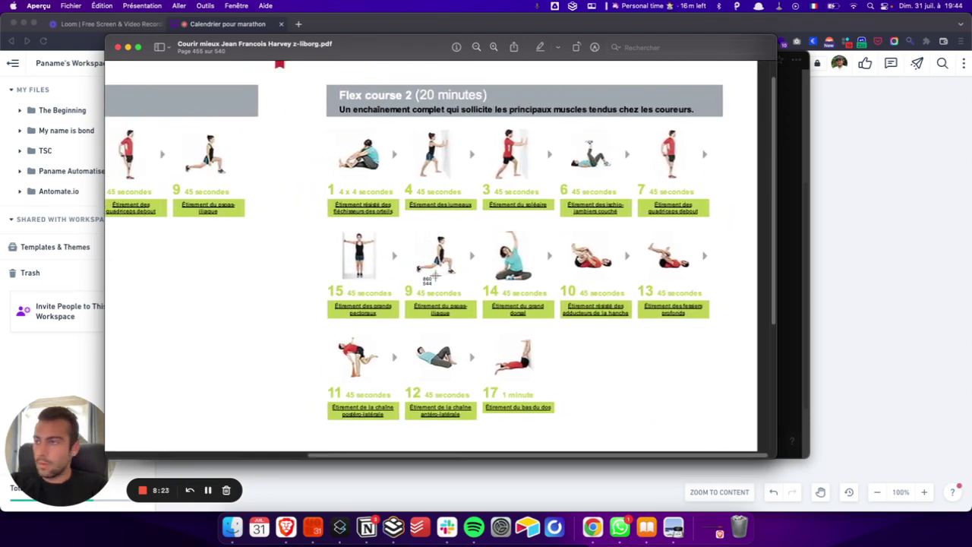
pyautogui.moveTo(322, 82); pyautogui.dragTo(726, 431)
pyautogui.click(794, 338)
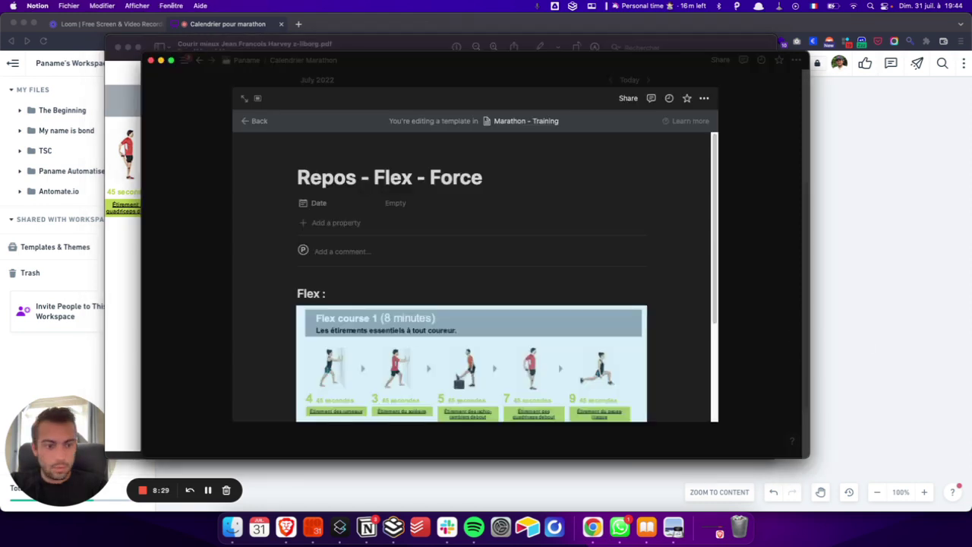
pyautogui.moveTo(887, 372); pyautogui.dragTo(519, 291)
pyautogui.scroll(-4, 472, 334)
# Capture the Force course 1 (5 minutes) routine from the PDF and place the screenshot under the "Force :" heading in the Notion template.
pyautogui.press('super+Tab')
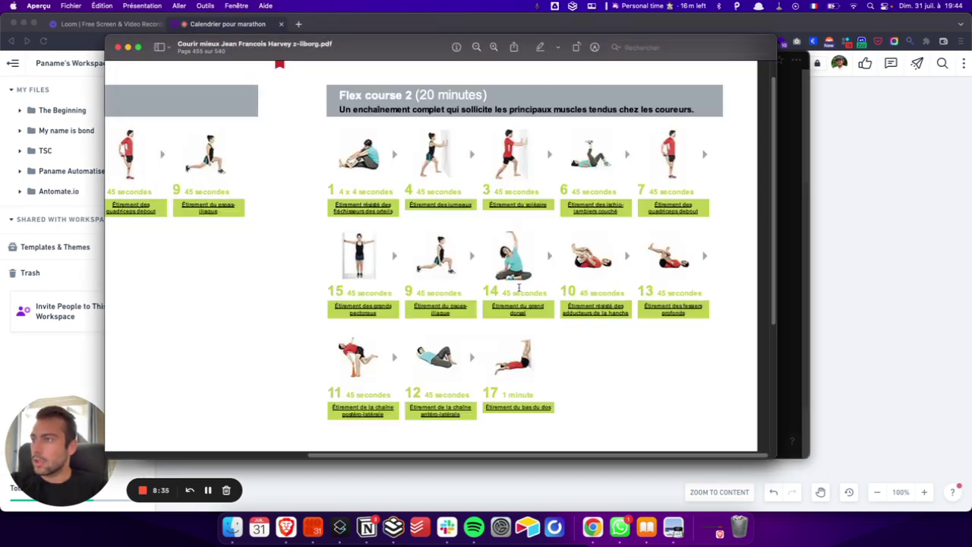
pyautogui.scroll(-10, 449, 269)
pyautogui.press('super+minus')
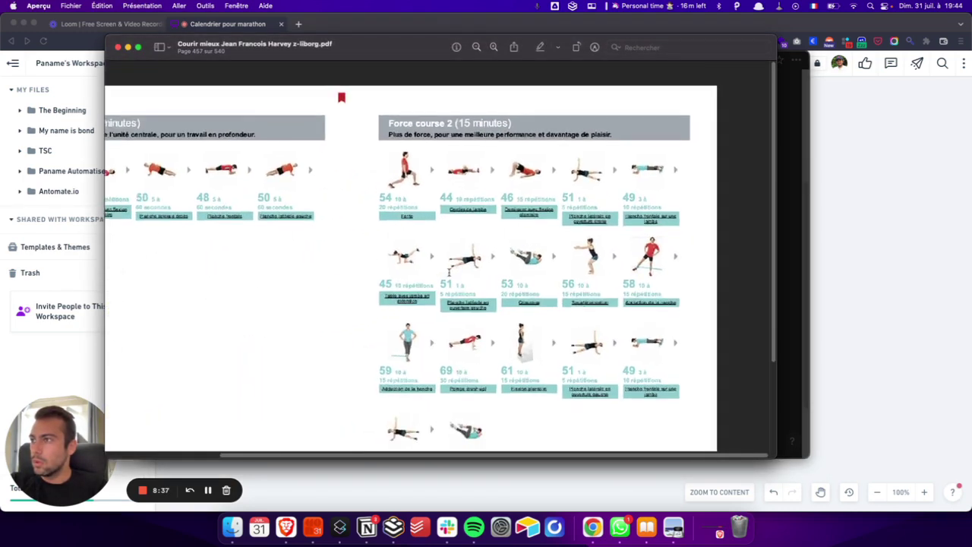
pyautogui.hscroll(-4, 449, 270)
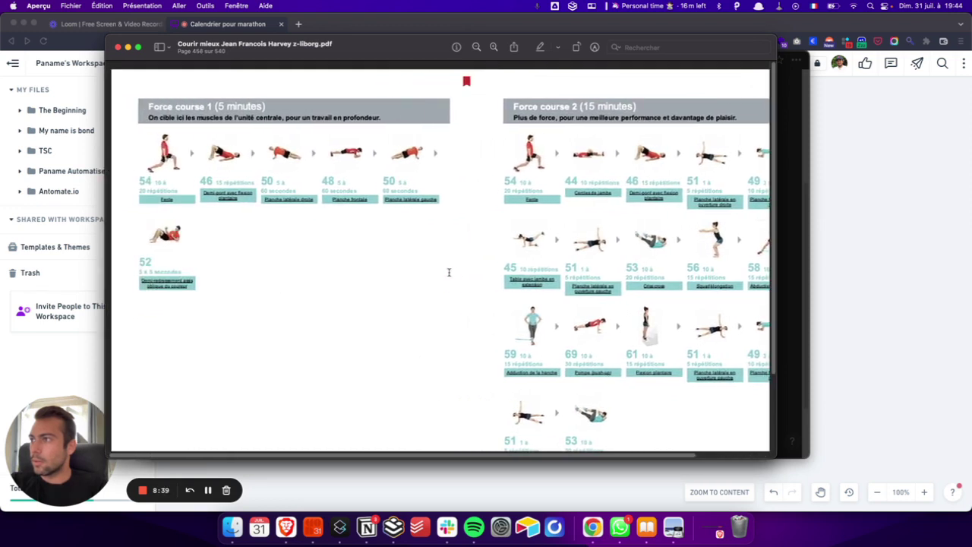
pyautogui.press('super+shift+5')
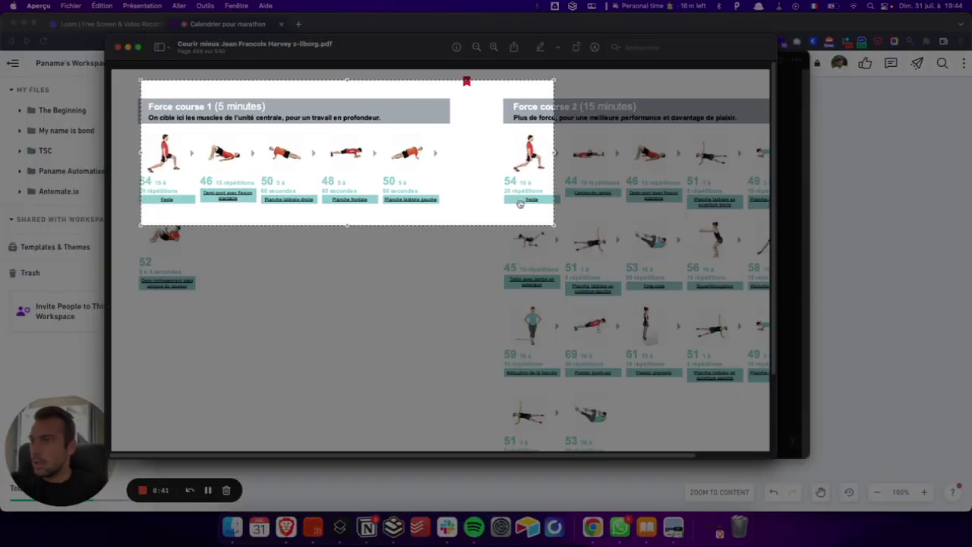
pyautogui.moveTo(520, 204); pyautogui.dragTo(464, 308)
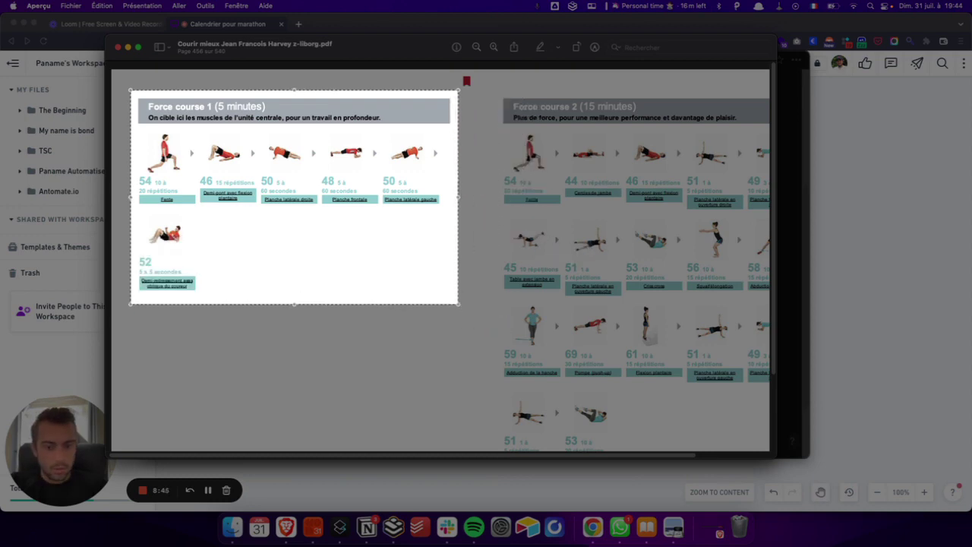
pyautogui.press('Return')
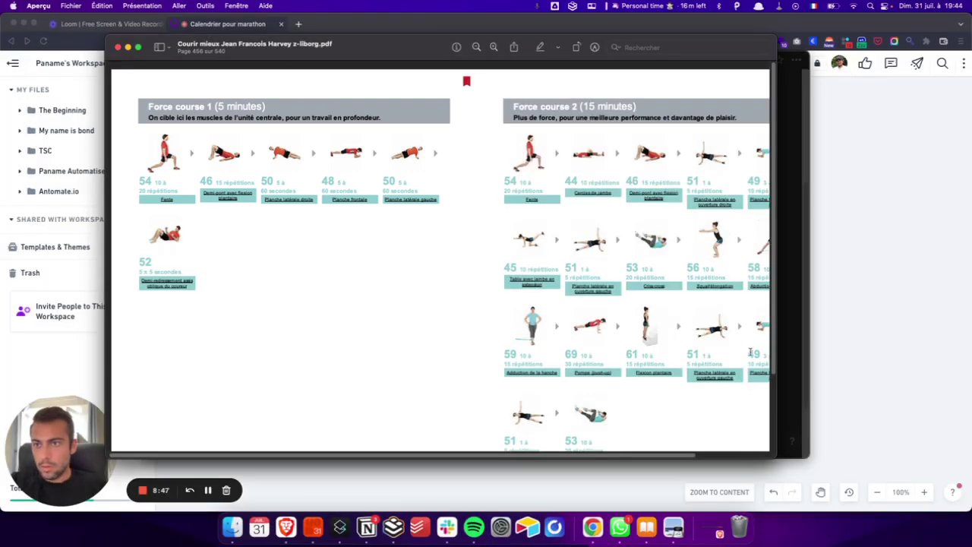
pyautogui.click(788, 331)
pyautogui.scroll(-10, 670, 327)
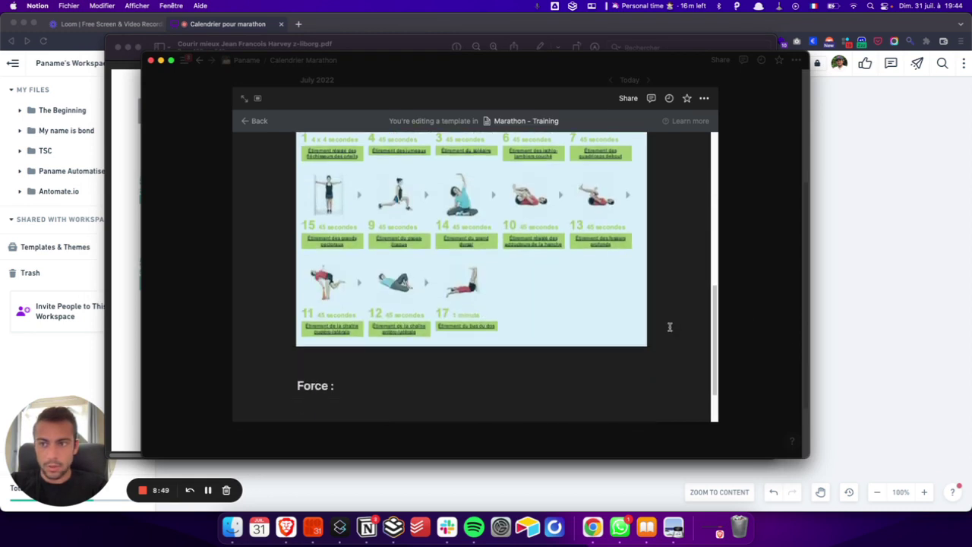
pyautogui.write('/embed')
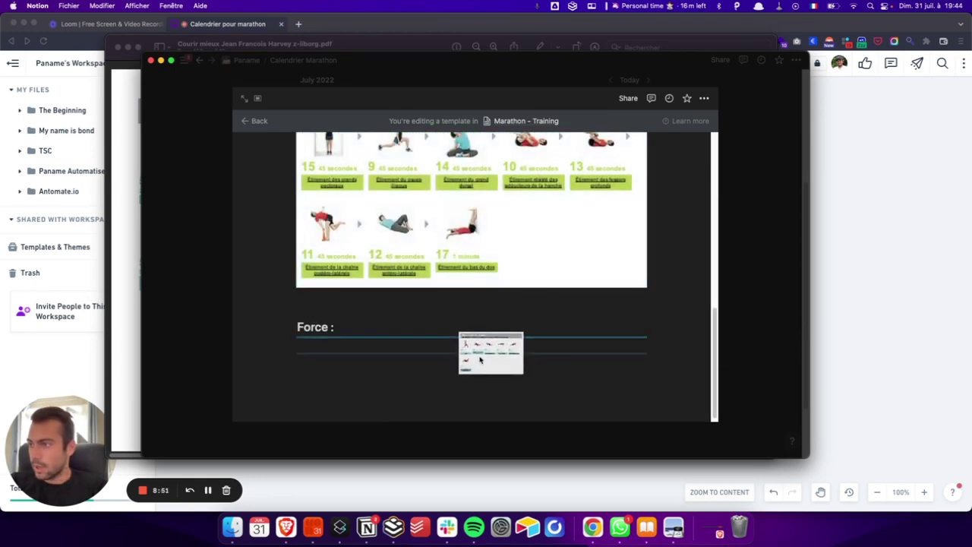
pyautogui.press('Return')
# Capture the full Force course 2 (15 minutes) routine from PDF page 457 and insert the screenshot below the Force course 1 image in Notion.
pyautogui.press('cmd+Tab')
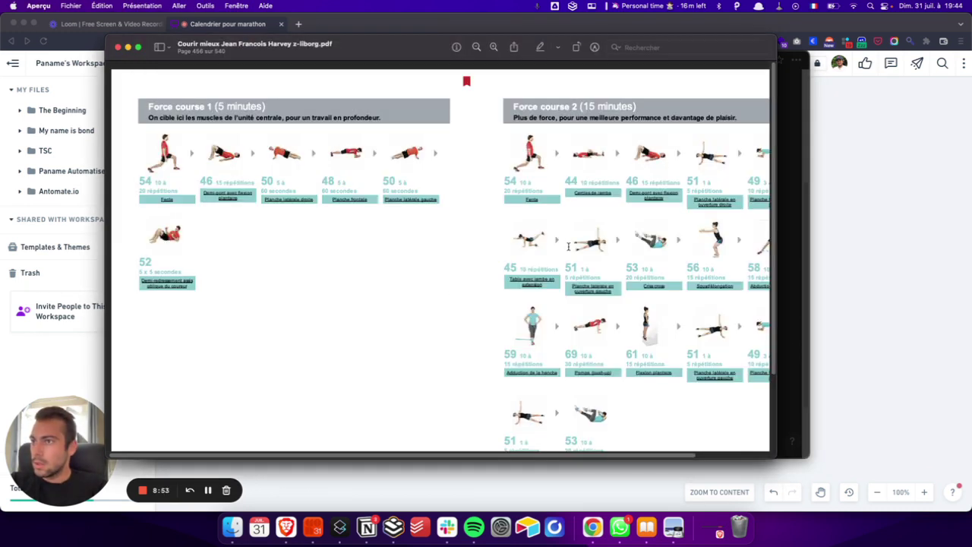
pyautogui.hscroll(3, 568, 245)
pyautogui.scroll(-2, 566, 245)
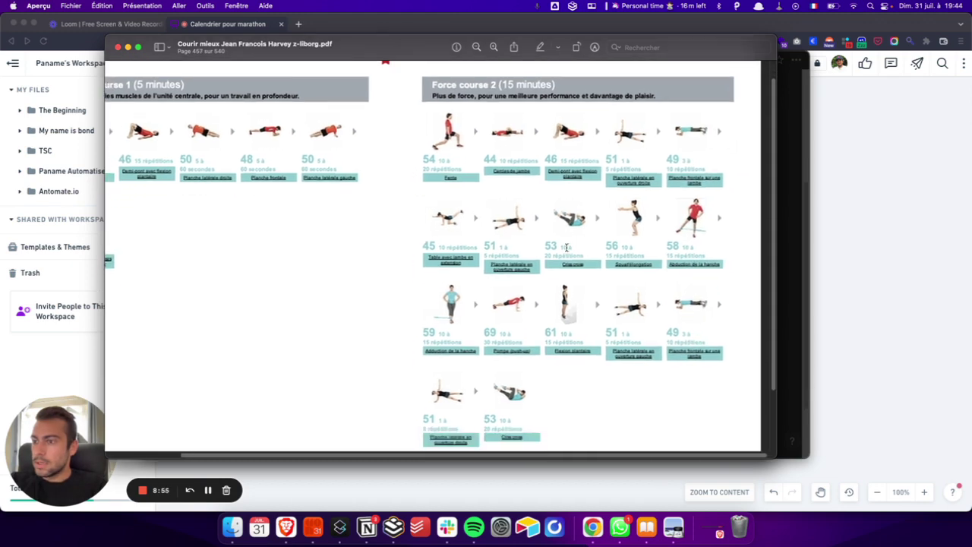
pyautogui.press('cmd+shift+5')
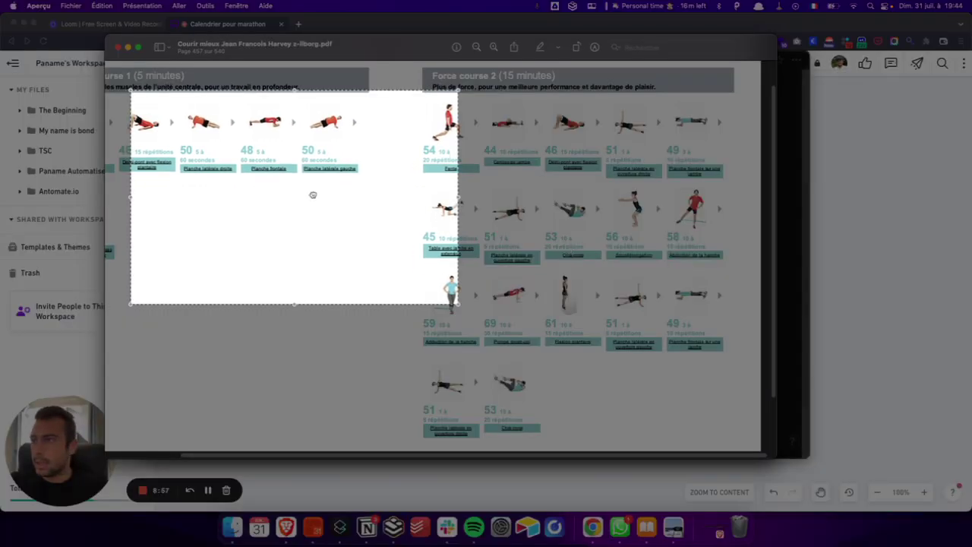
pyautogui.moveTo(313, 194); pyautogui.dragTo(596, 167)
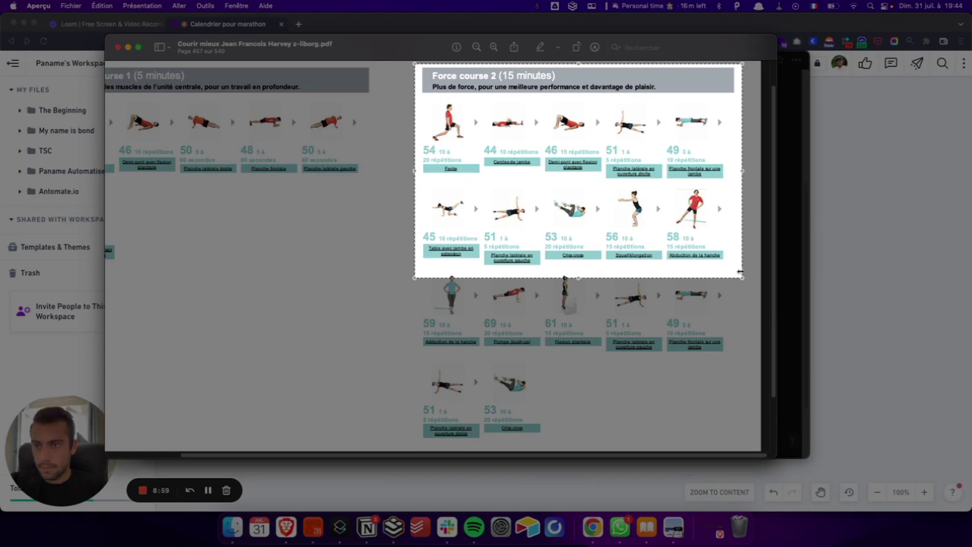
pyautogui.moveTo(741, 272); pyautogui.dragTo(742, 443)
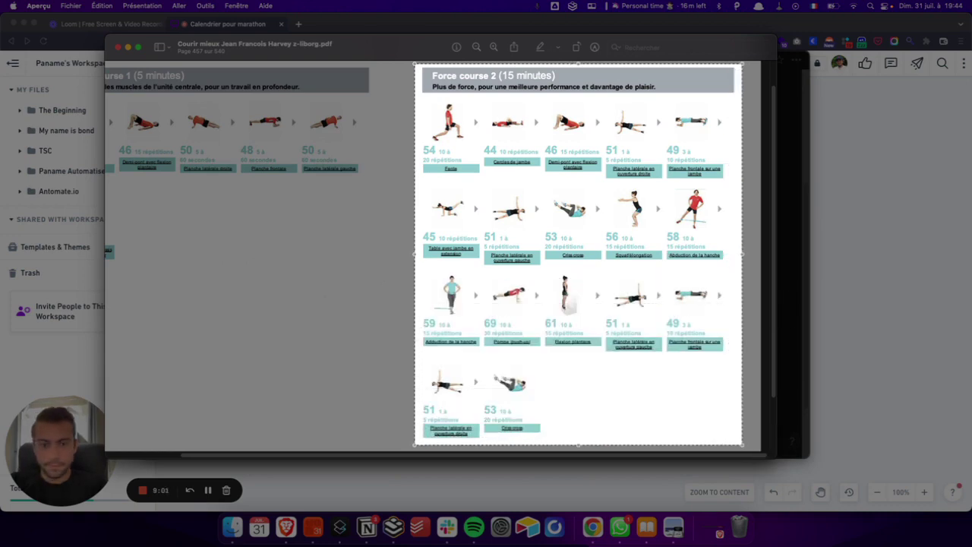
pyautogui.press('Return')
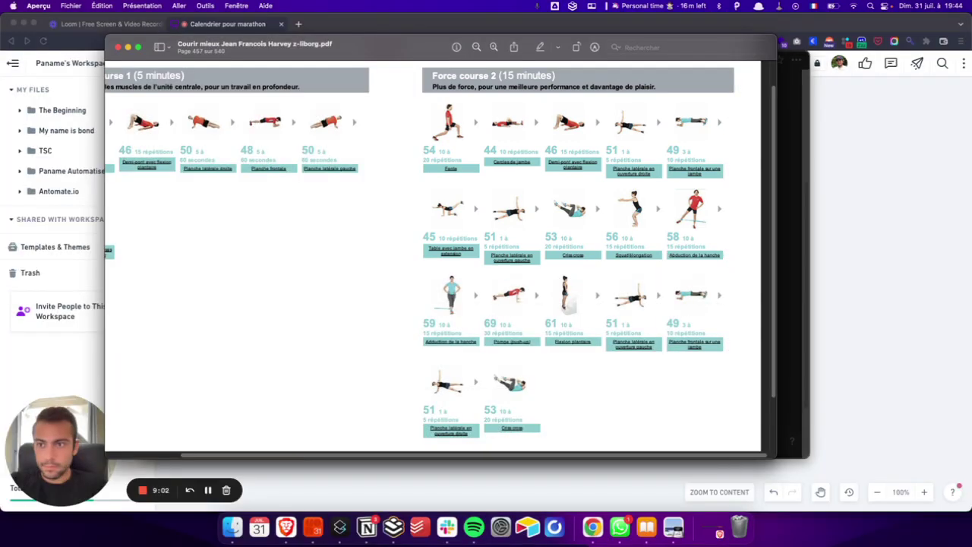
pyautogui.click(780, 294)
pyautogui.scroll(-5, 721, 387)
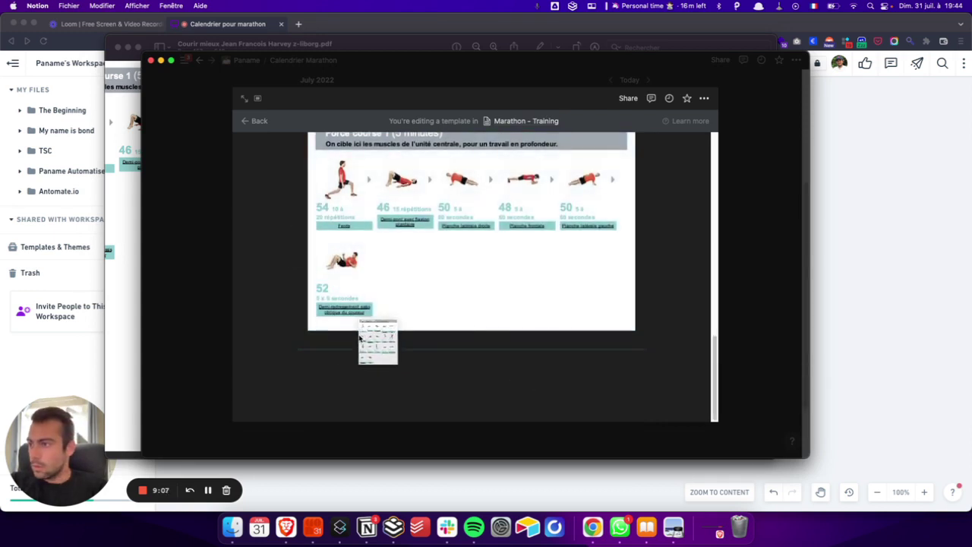
# Capture the other Force course 2 routine, beside Puissance et vitesse in the PDF, and add the screenshot at the end of the Notion template.
pyautogui.press('super+Tab')
pyautogui.hscroll(1, 487, 291)
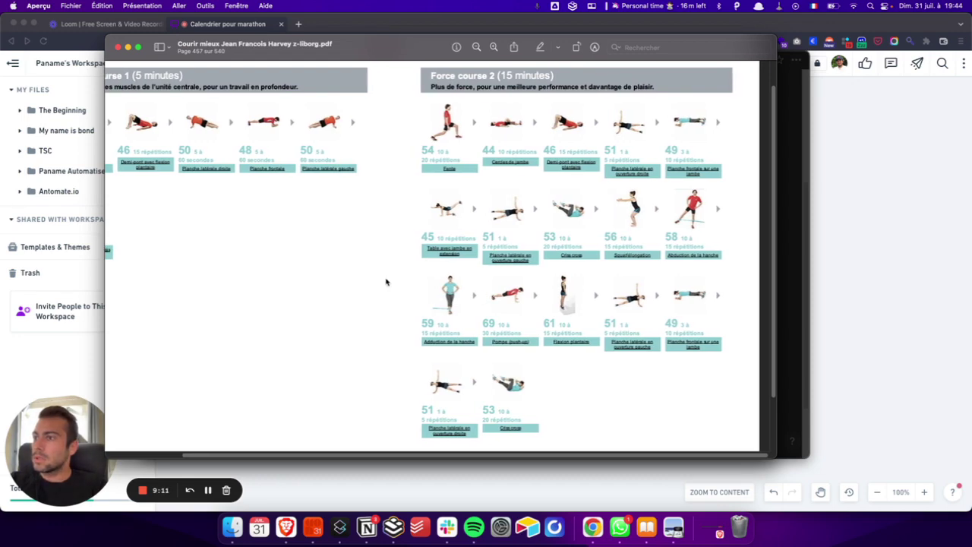
pyautogui.scroll(-3, 430, 262)
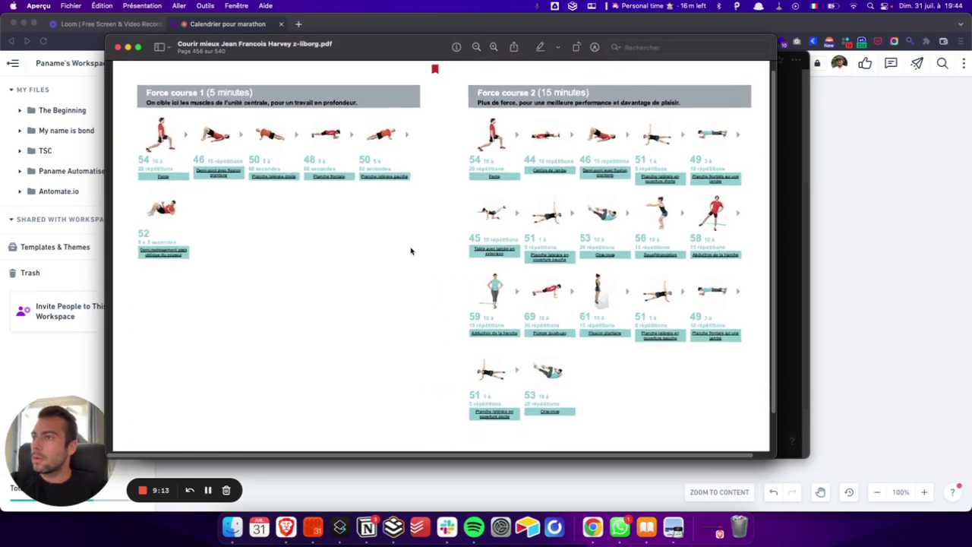
pyautogui.hscroll(5, 411, 251)
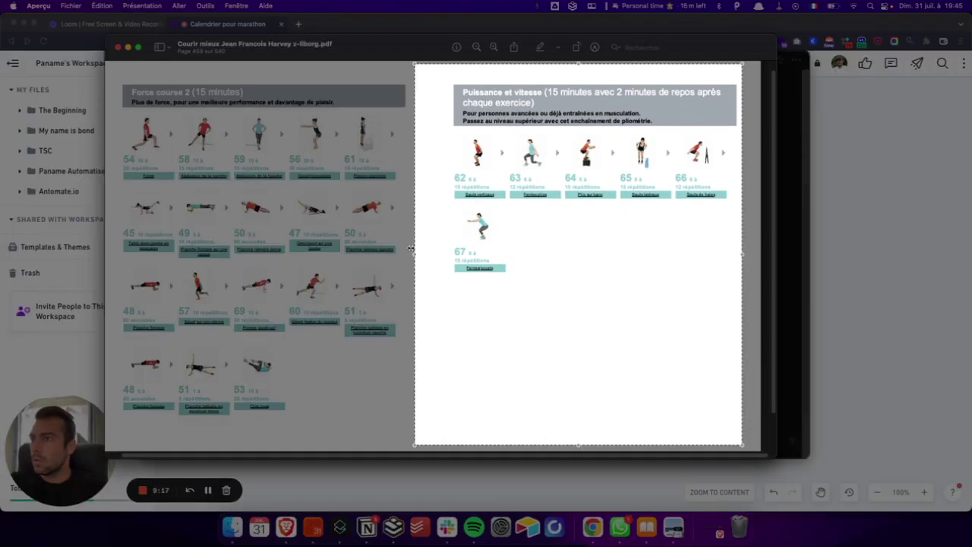
pyautogui.moveTo(537, 230); pyautogui.dragTo(235, 233)
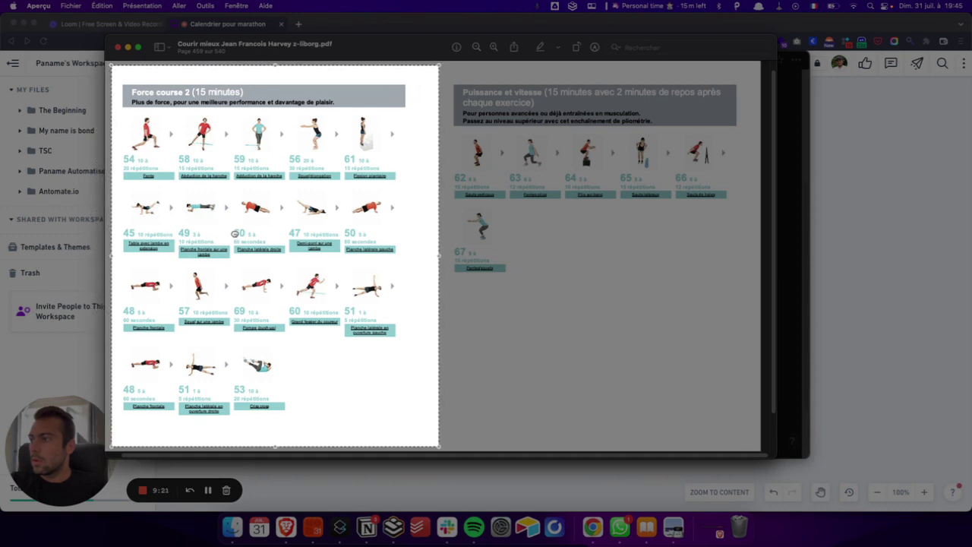
pyautogui.moveTo(441, 453); pyautogui.dragTo(416, 424)
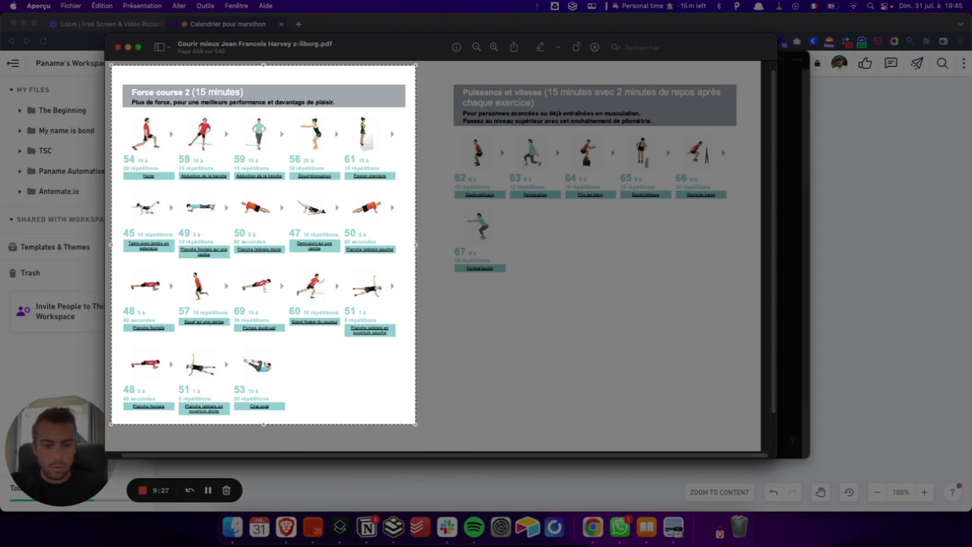
pyautogui.press('Escape')
pyautogui.click(798, 256)
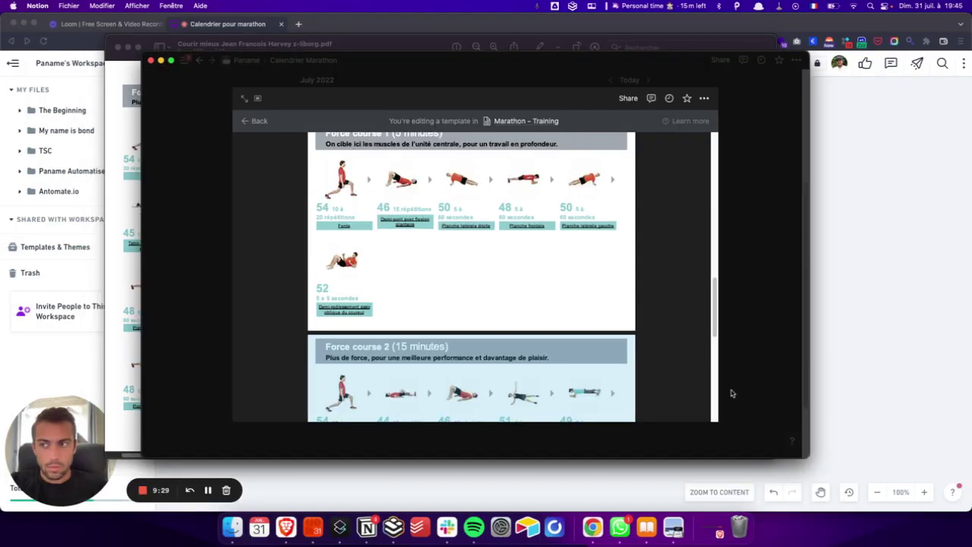
pyautogui.scroll(-5, 484, 349)
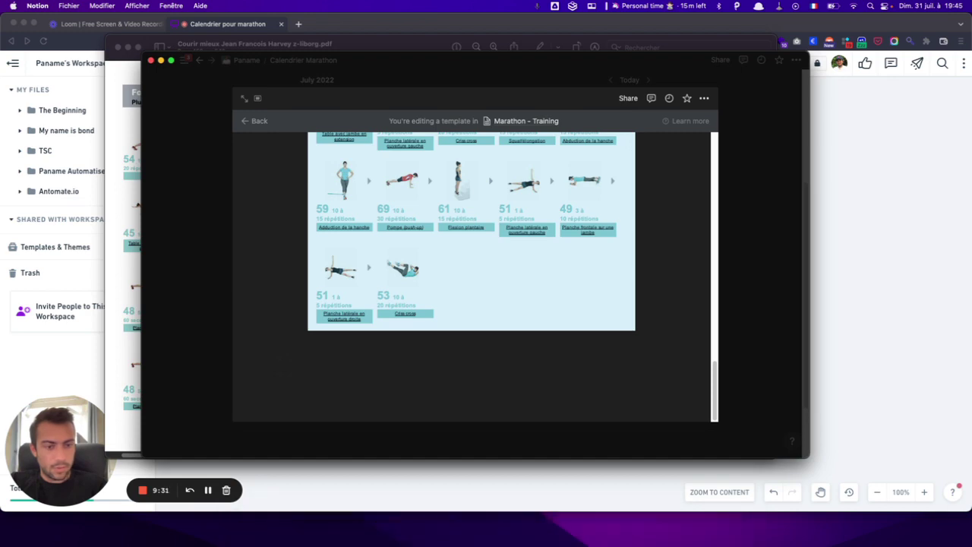
pyautogui.moveTo(892, 394); pyautogui.dragTo(475, 338)
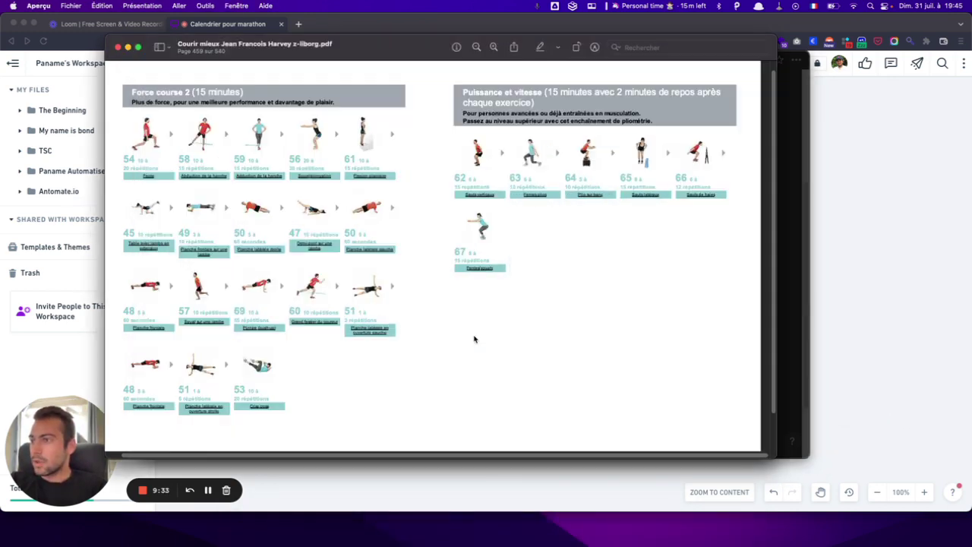
# Capture the Puissance et vitesse routine from PDF page 459 and insert the screenshot below the last Force image in the Notion template.
pyautogui.press('super+shift+5')
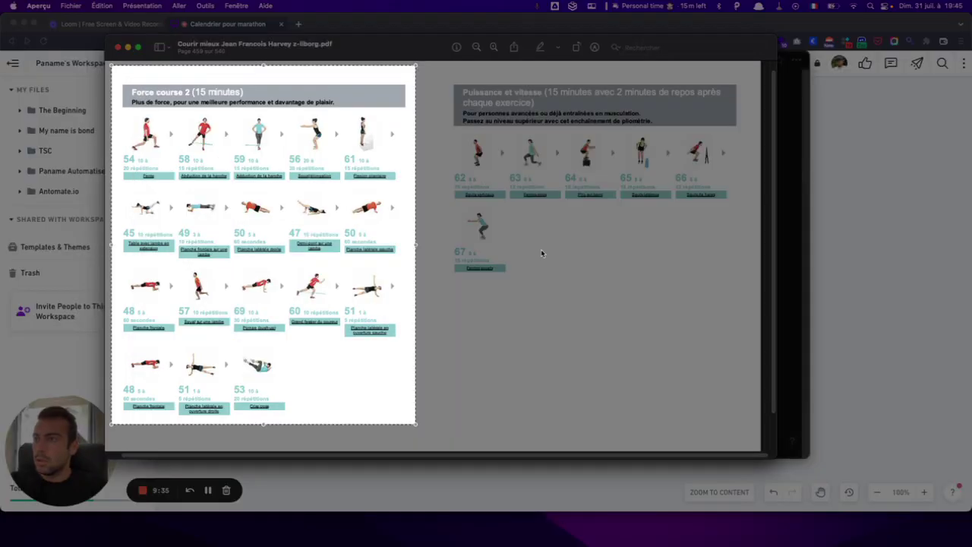
pyautogui.moveTo(481, 245); pyautogui.dragTo(608, 245)
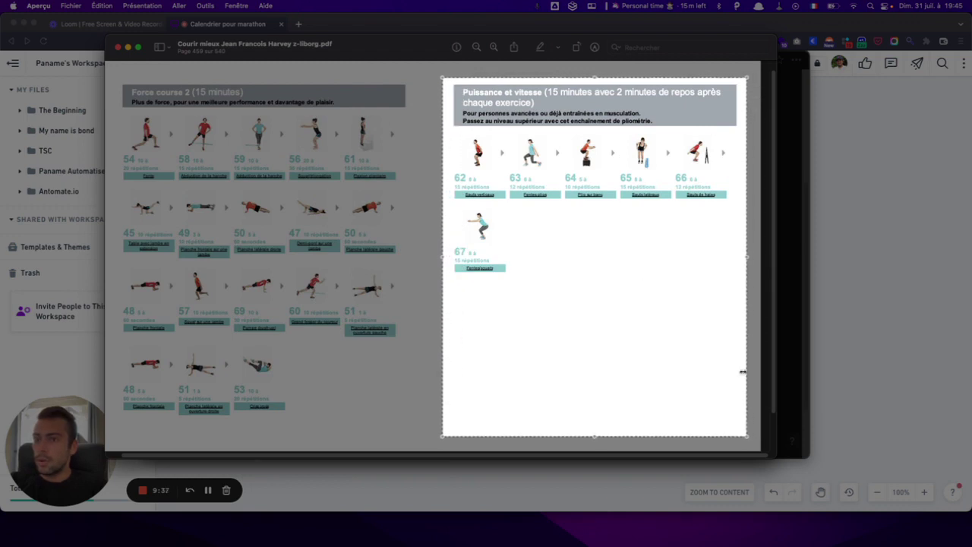
pyautogui.moveTo(750, 439); pyautogui.dragTo(744, 282)
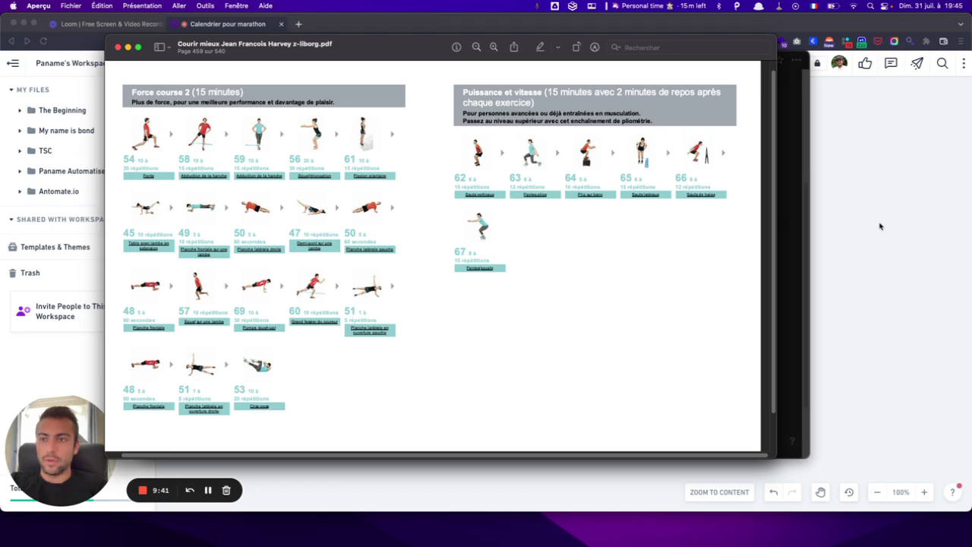
pyautogui.click(882, 227)
pyautogui.scroll(-10, 638, 228)
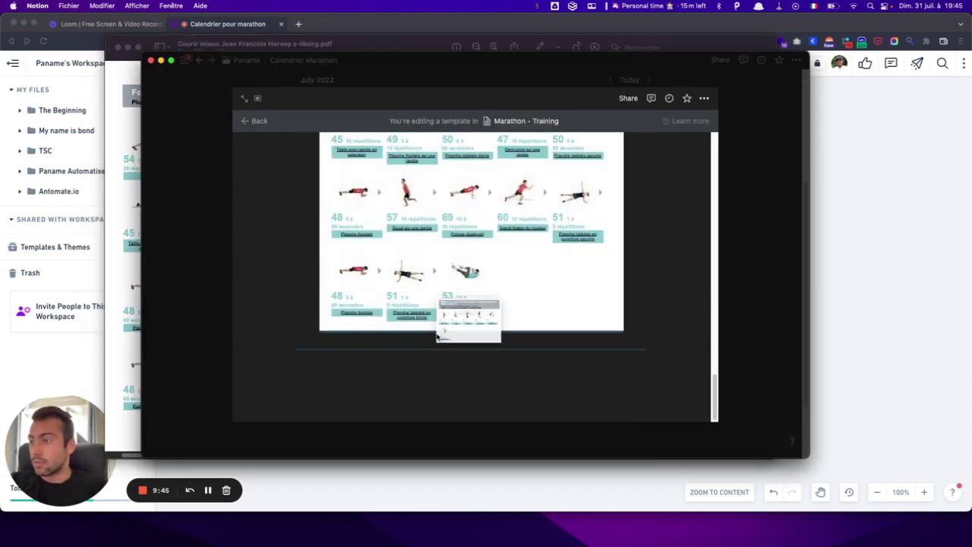
pyautogui.press('super+v')
# Capture the Enchaînement complet course (40 minutes) and Échauffement rapide (3 minutes) routines together from the PDF page in one screenshot.
pyautogui.press('super+Tab')
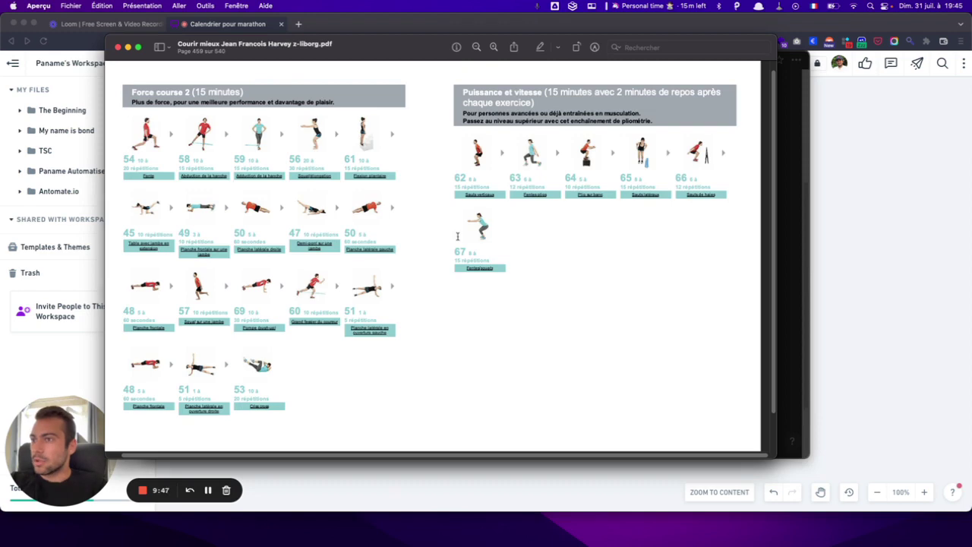
pyautogui.scroll(-10, 457, 236)
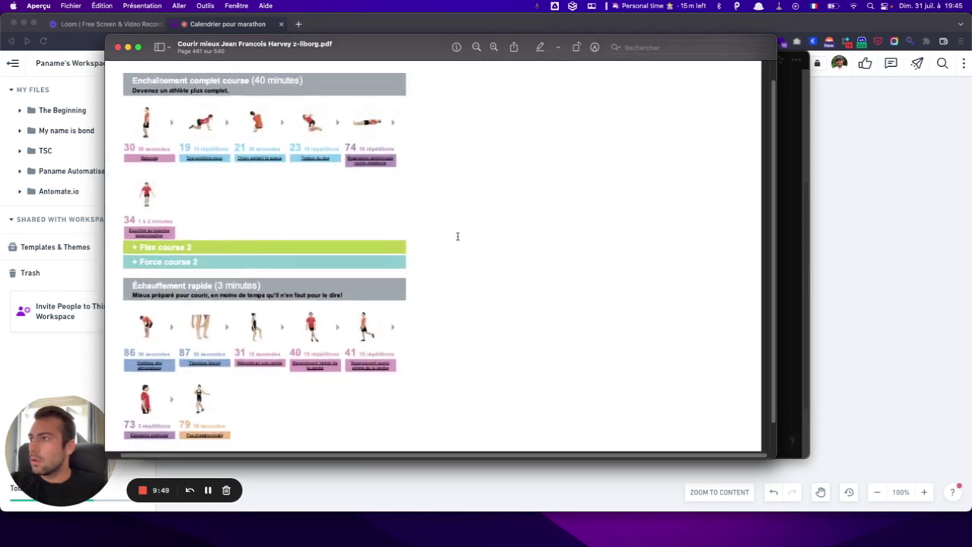
pyautogui.scroll(1, 457, 236)
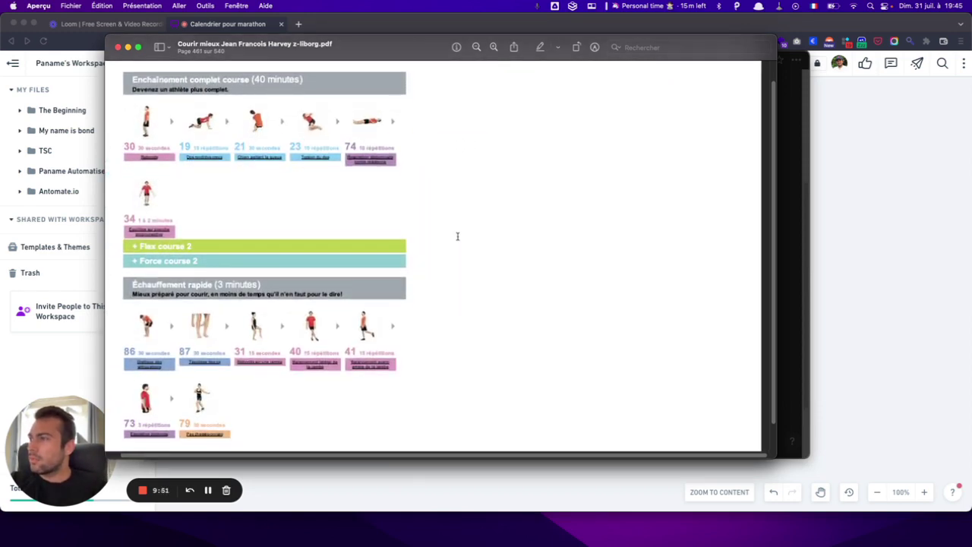
pyautogui.scroll(-3, 457, 236)
pyautogui.scroll(5, 457, 236)
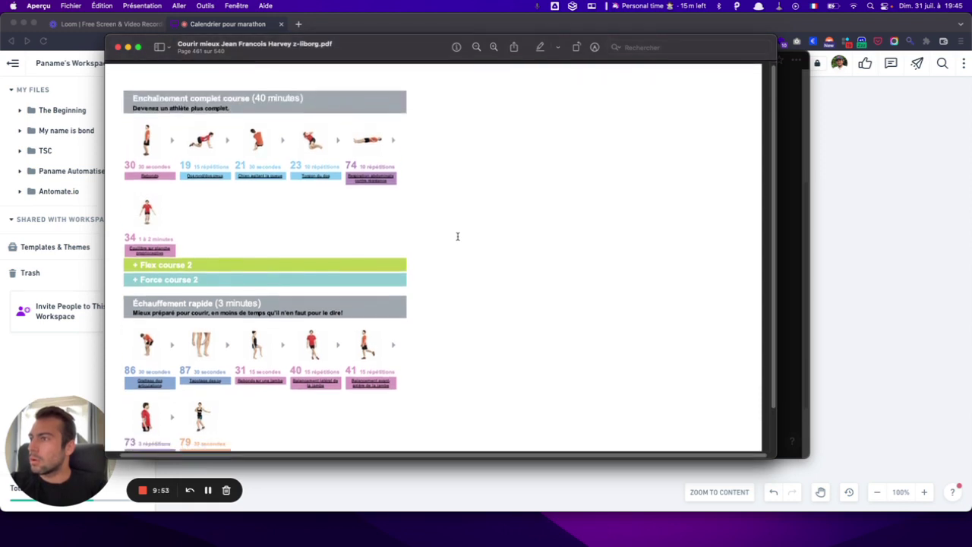
pyautogui.scroll(-4, 457, 236)
pyautogui.scroll(2, 457, 236)
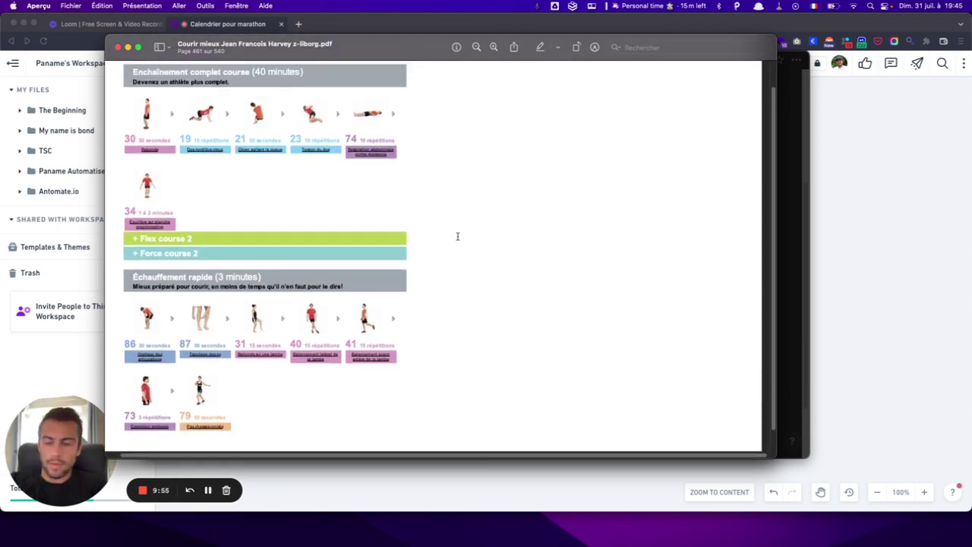
pyautogui.press('super+shift+5')
pyautogui.moveTo(456, 235); pyautogui.dragTo(188, 190)
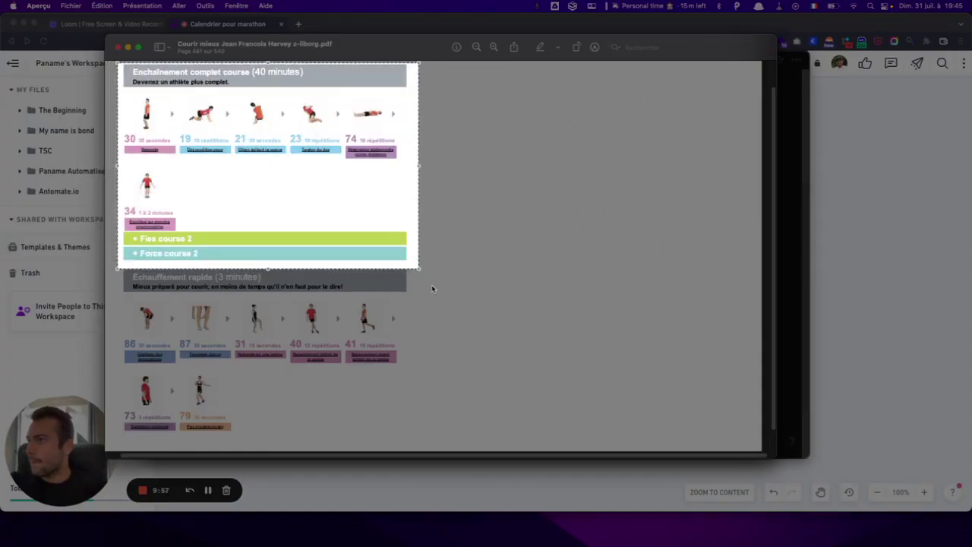
pyautogui.moveTo(417, 269); pyautogui.dragTo(408, 442)
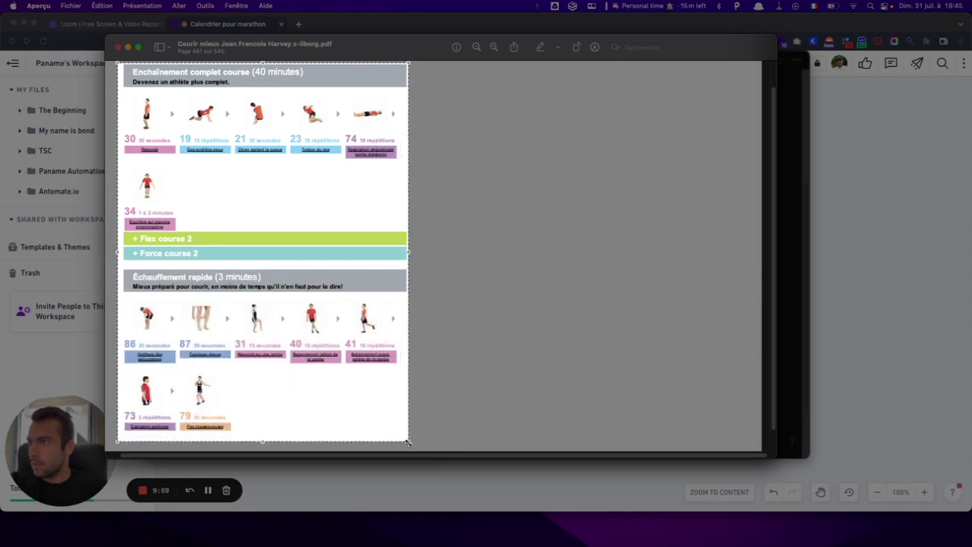
pyautogui.press('Return')
# Insert the captured Enchaînement complet and Échauffement rapide screenshot below the Puissance et vitesse image in the Notion template.
pyautogui.press('super+Tab')
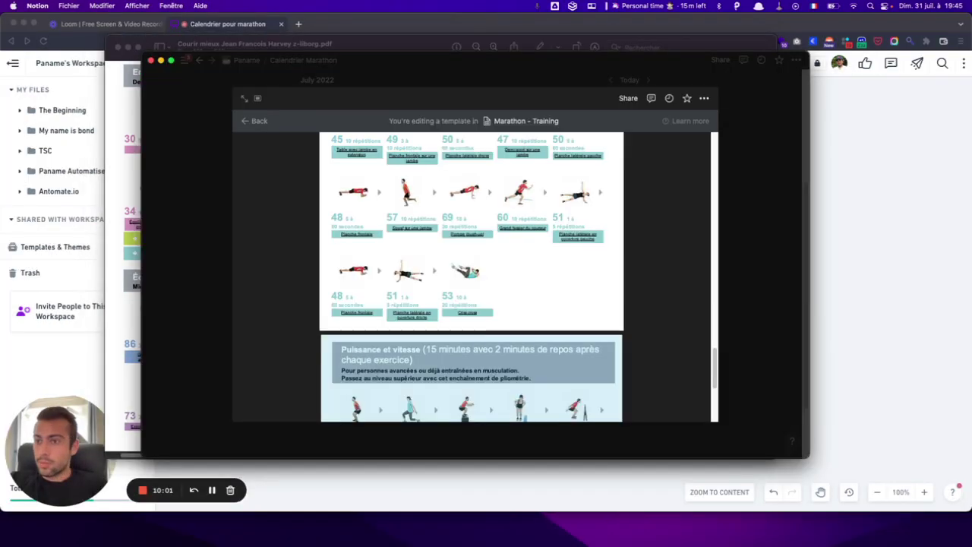
pyautogui.scroll(-5, 608, 205)
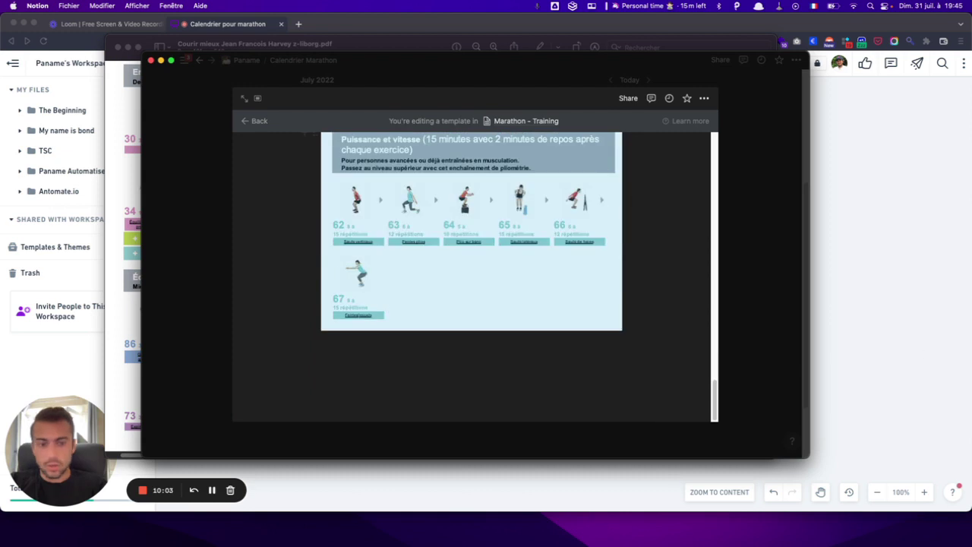
pyautogui.moveTo(759, 383); pyautogui.dragTo(378, 345)
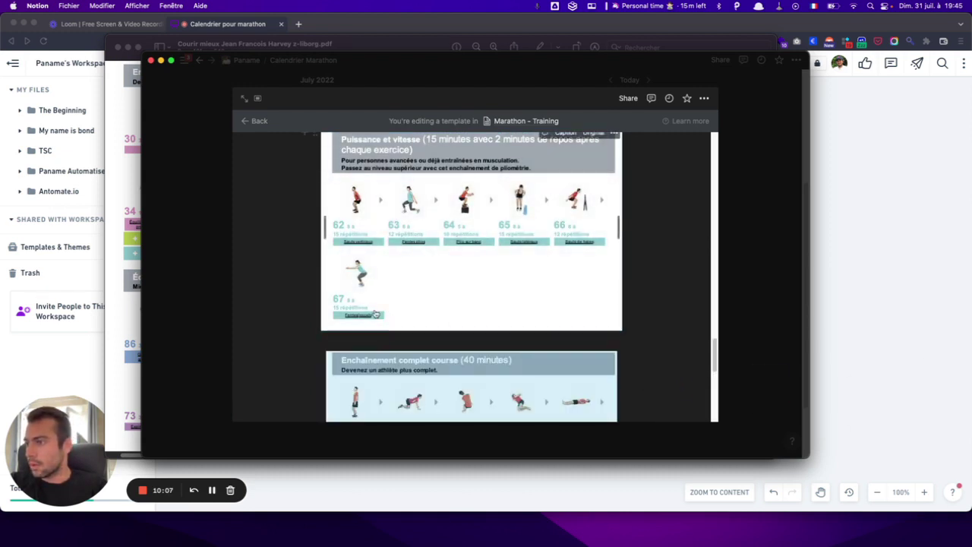
# Examine the Échauffement complet and Auto-entretien des jambes routines in the PDF, and close the book.
pyautogui.press('super+Tab')
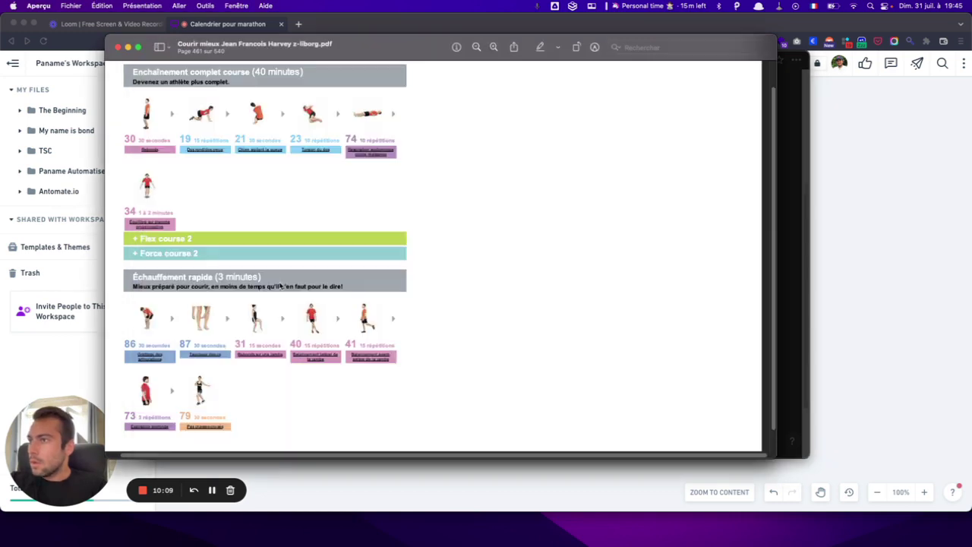
pyautogui.hscroll(1, 281, 285)
pyautogui.scroll(-15, 280, 285)
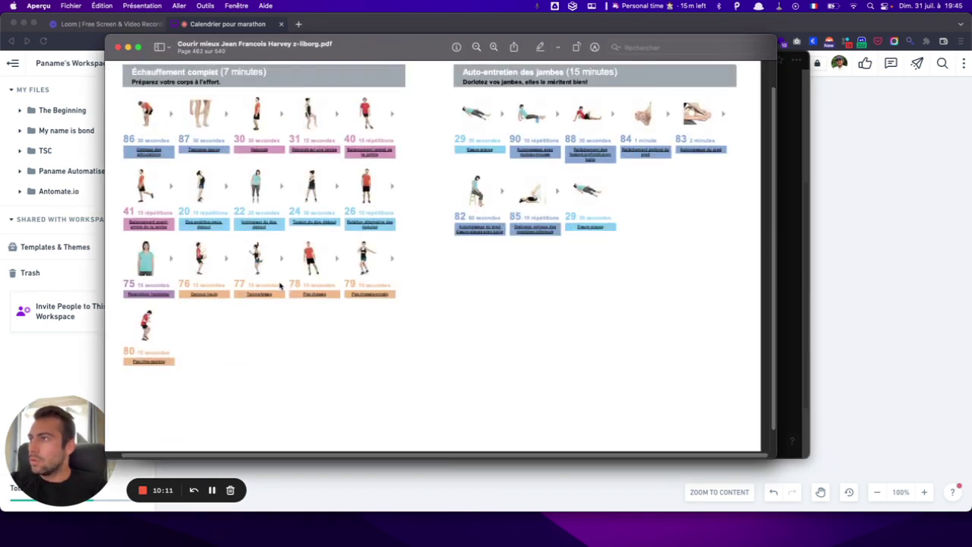
pyautogui.scroll(8, 280, 286)
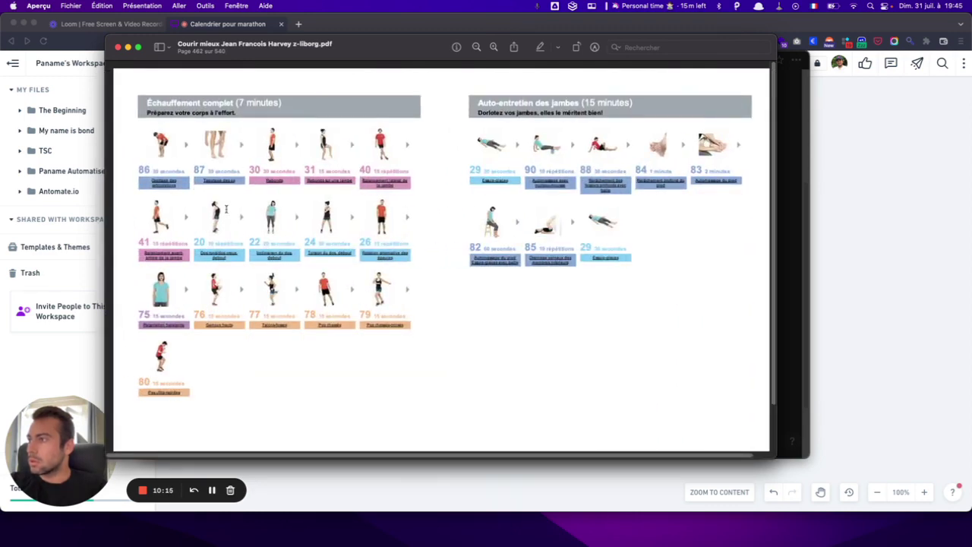
pyautogui.click(118, 47)
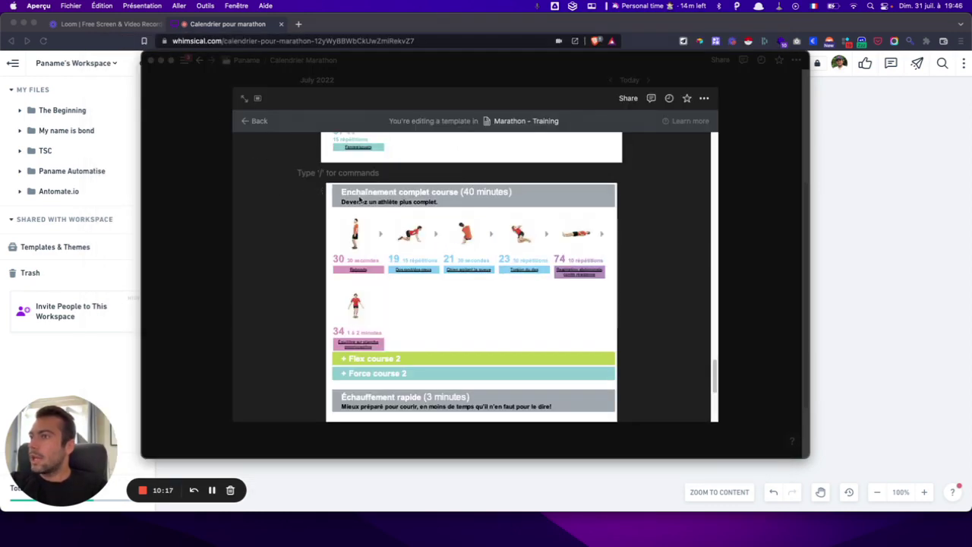
# Give the Repos - Flex - Force template a hand-sign emoji icon and return to the August 1, 2022 page.
pyautogui.scroll(10, 360, 199)
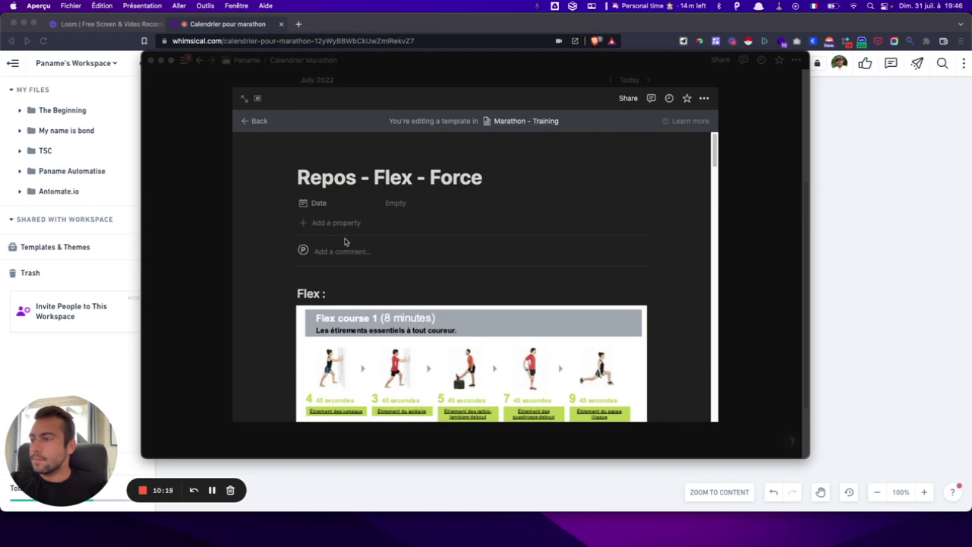
pyautogui.scroll(-10, 344, 241)
pyautogui.scroll(10, 344, 242)
pyautogui.click(307, 171)
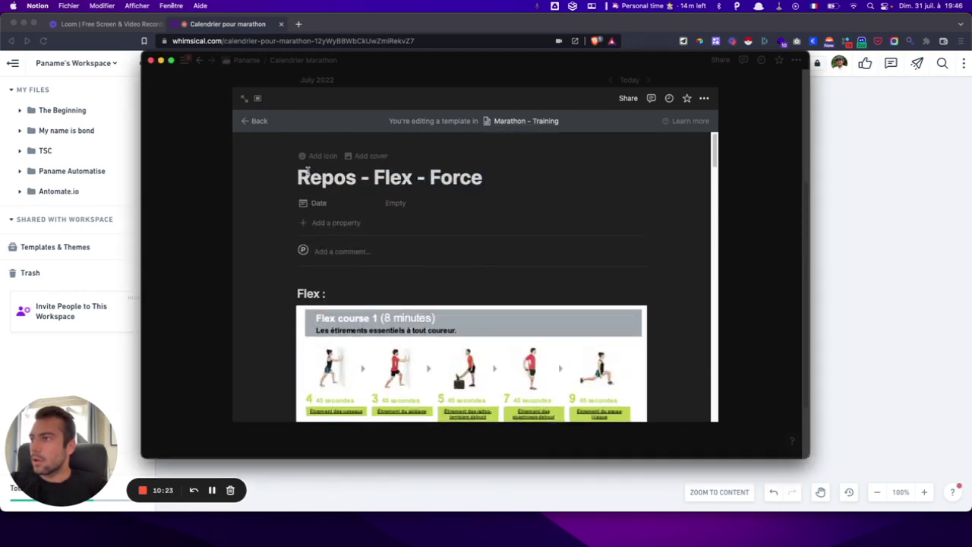
pyautogui.click(317, 157)
pyautogui.click(321, 197)
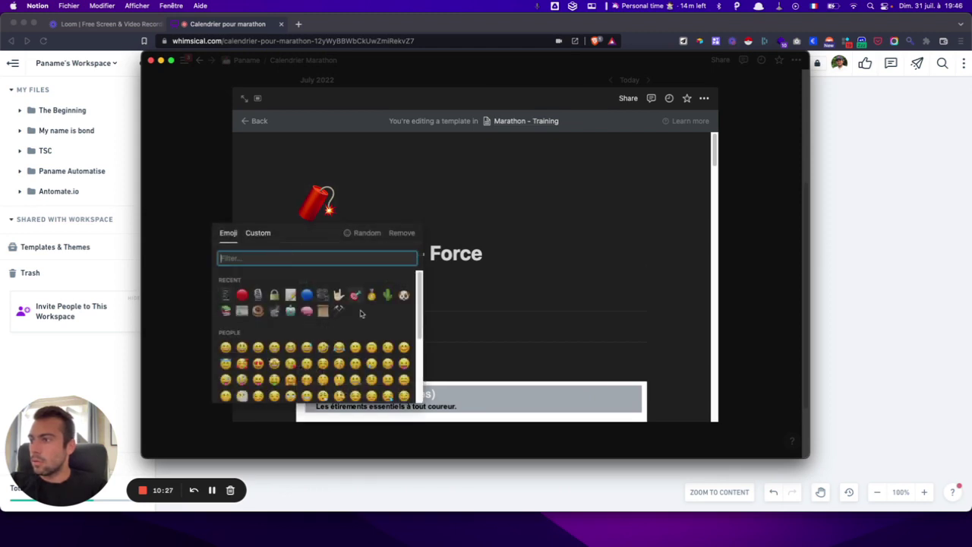
pyautogui.click(339, 295)
pyautogui.click(254, 122)
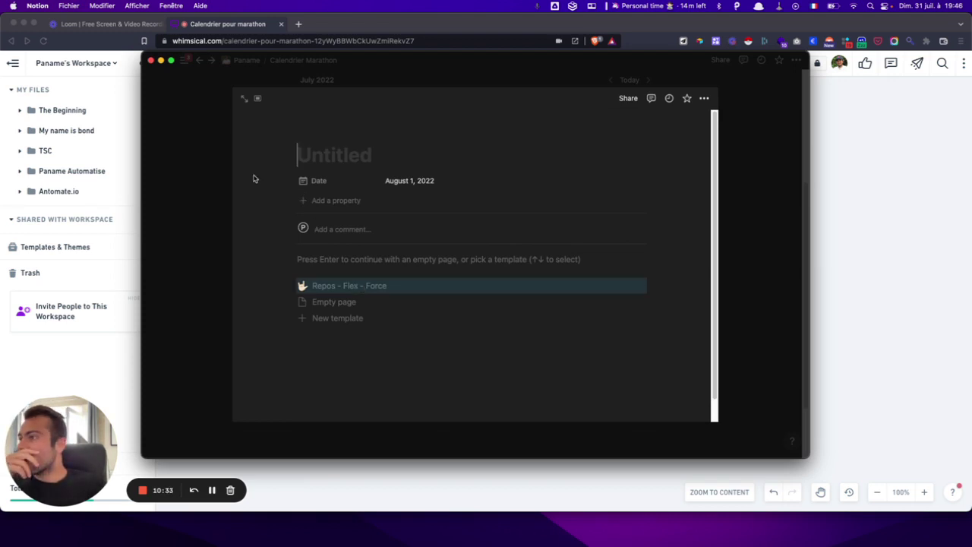
# Reopen the Courir mieux PDF book in Preview.
pyautogui.hotkey('ctrl', 'Up')
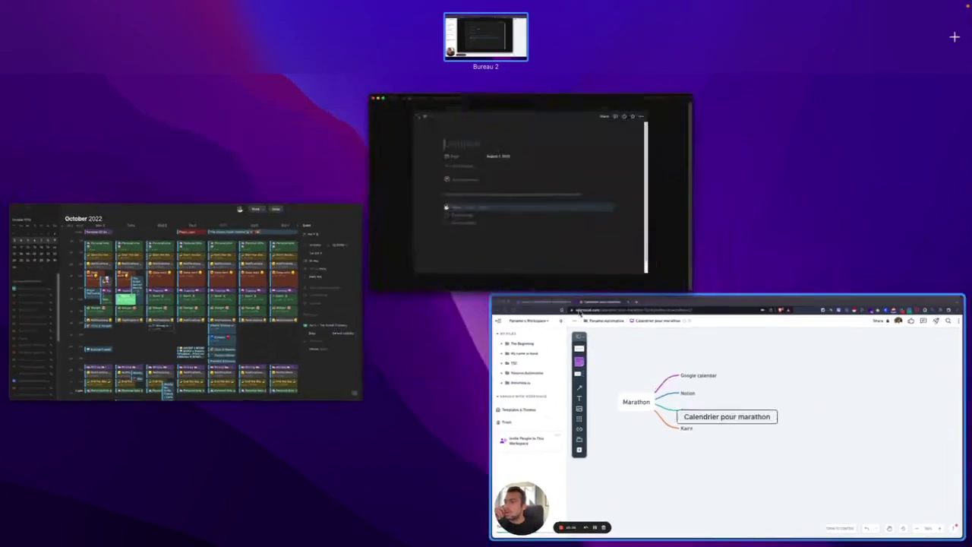
pyautogui.click(512, 264)
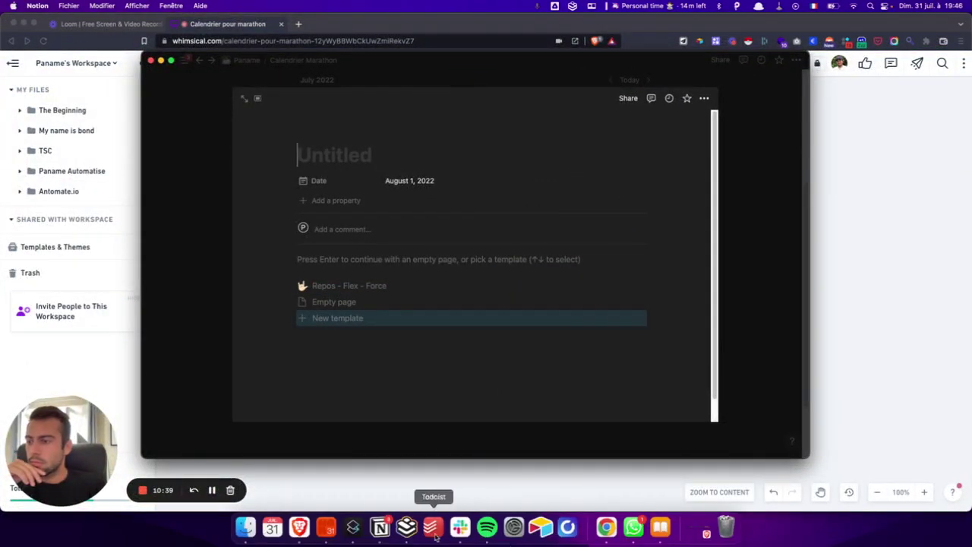
pyautogui.click(661, 524)
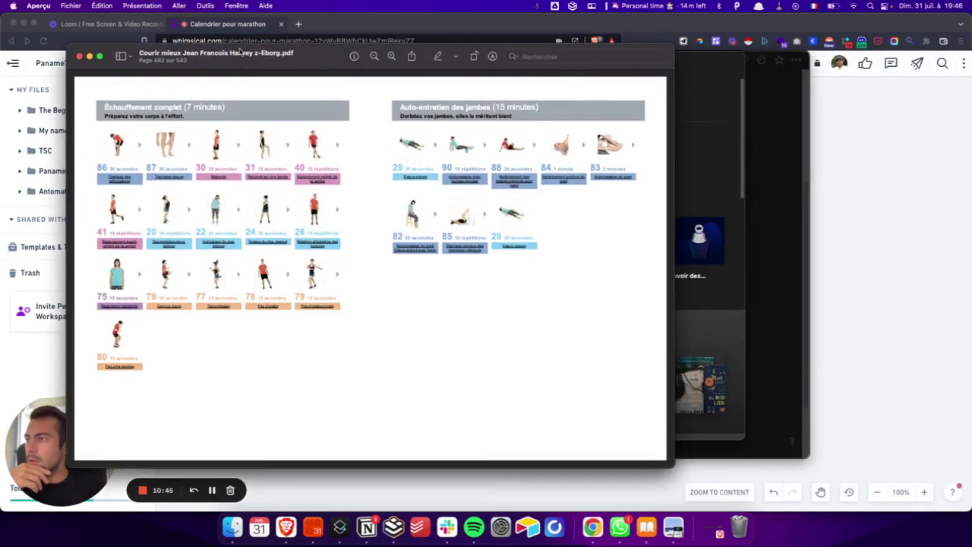
# Display the PDF as a contact sheet and open page 310 with the 42,2 kilomètres programme.
pyautogui.click(123, 59)
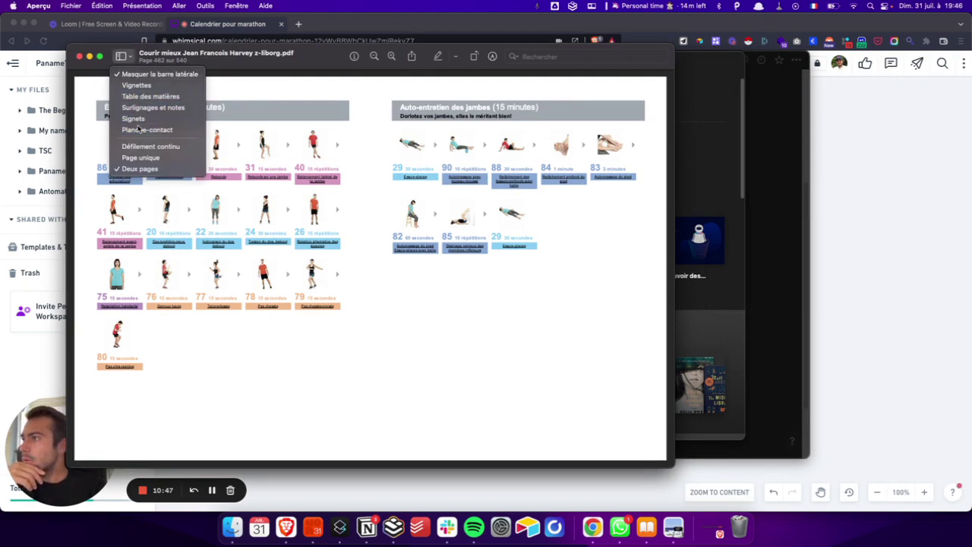
pyautogui.click(144, 156)
pyautogui.scroll(-8, 377, 276)
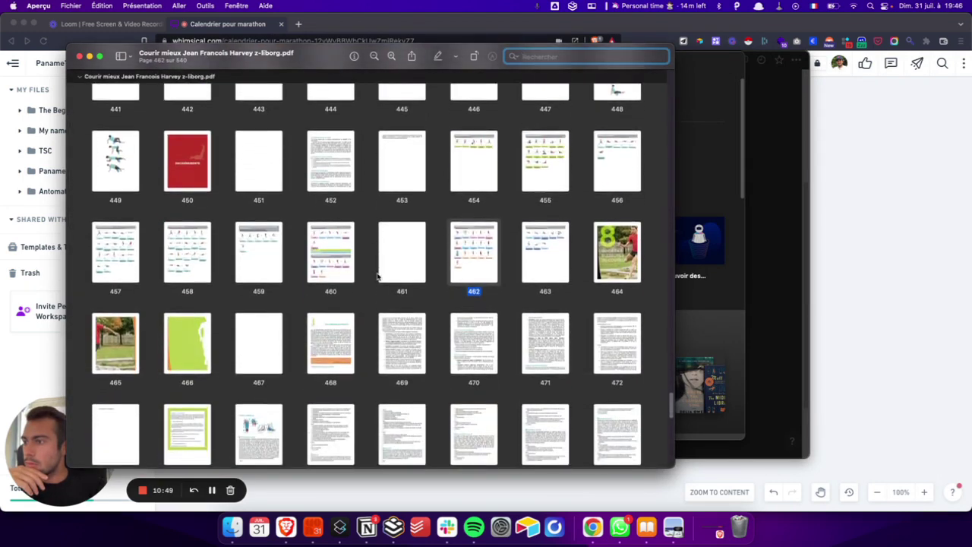
pyautogui.scroll(-5, 378, 277)
pyautogui.scroll(12, 377, 277)
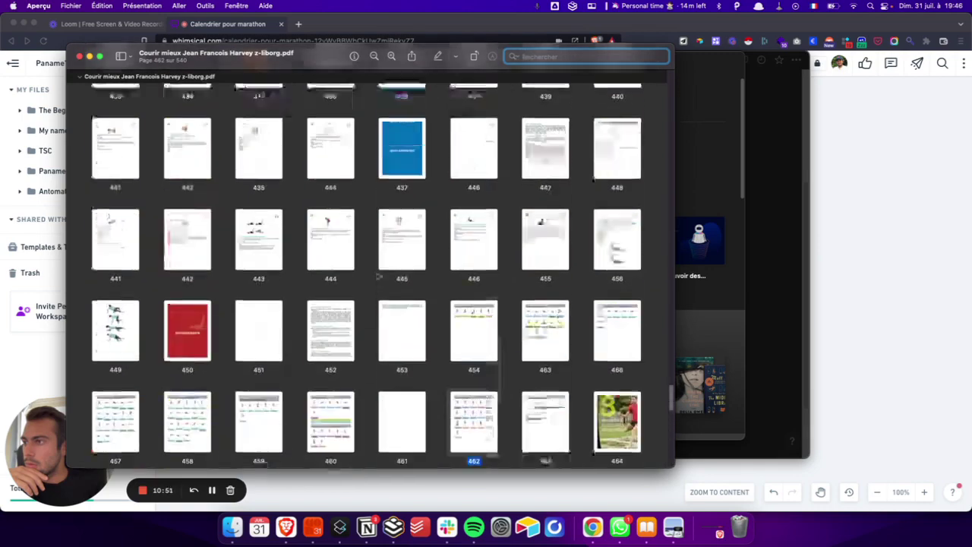
pyautogui.scroll(10, 378, 277)
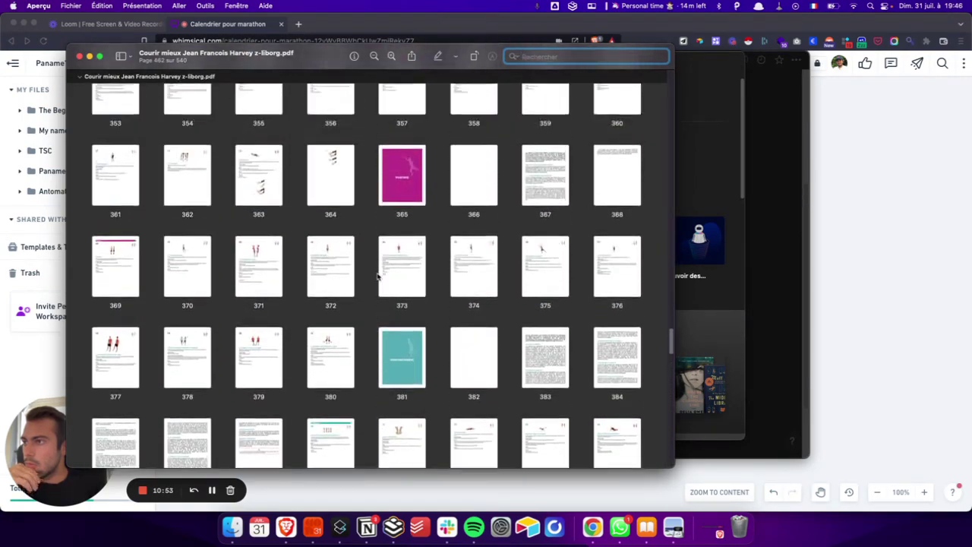
pyautogui.scroll(7, 378, 276)
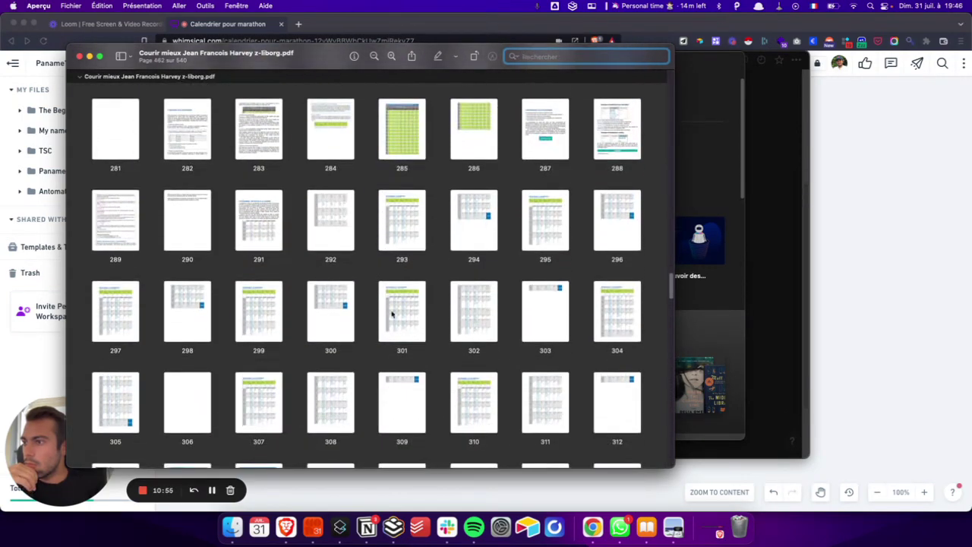
pyautogui.click(470, 411)
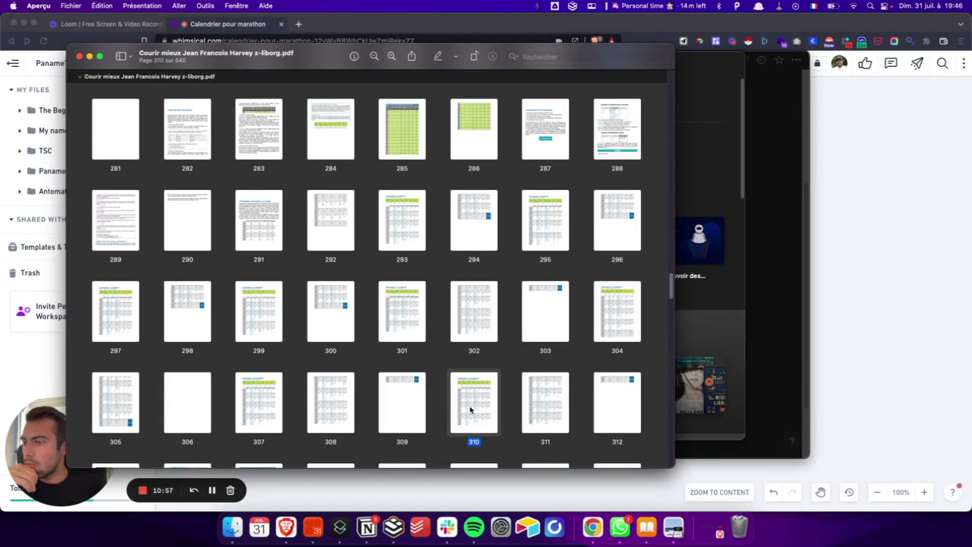
pyautogui.doubleClick(471, 410)
# Capture the training table for weeks 1 to 7 of the 42,2 kilomètres programme, leaving out the green speed header.
pyautogui.scroll(5, 217, 239)
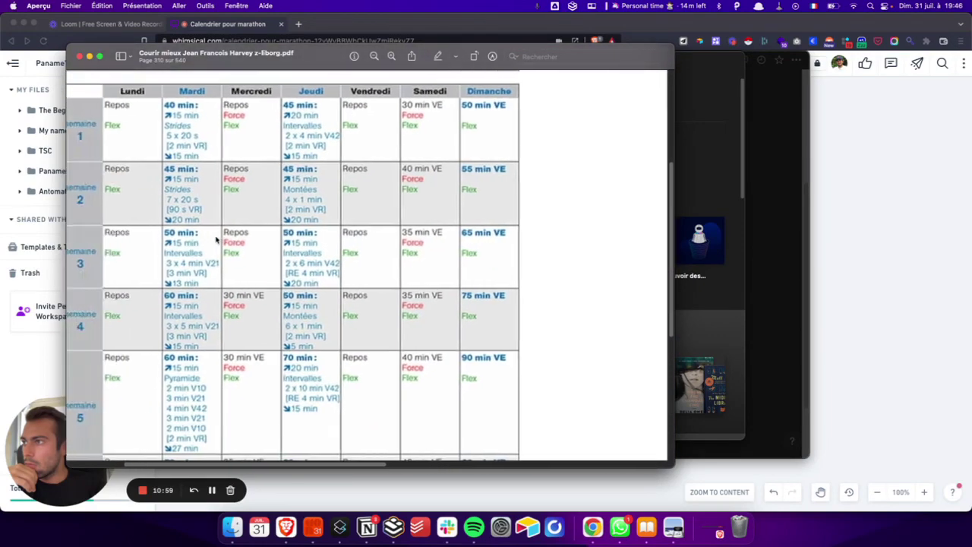
pyautogui.scroll(-5, 217, 239)
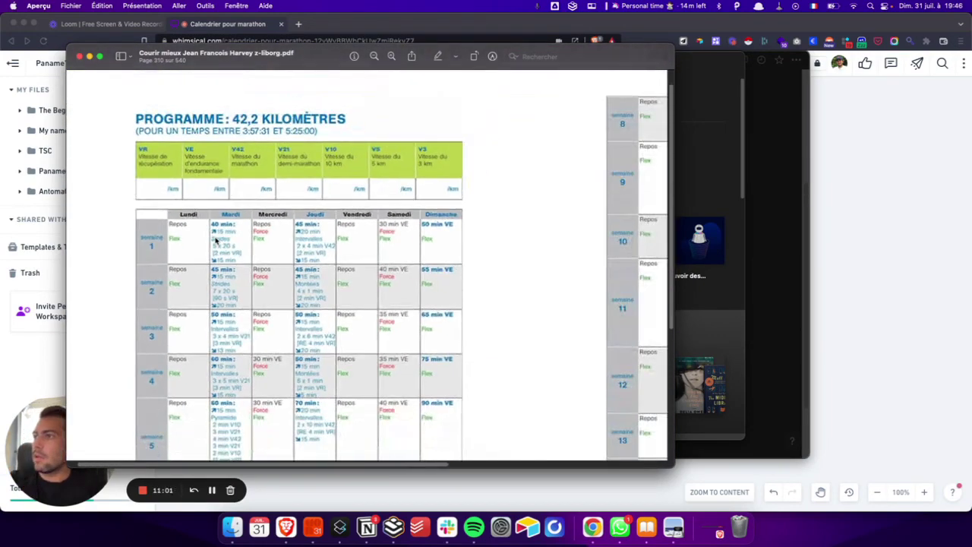
pyautogui.scroll(-2, 216, 240)
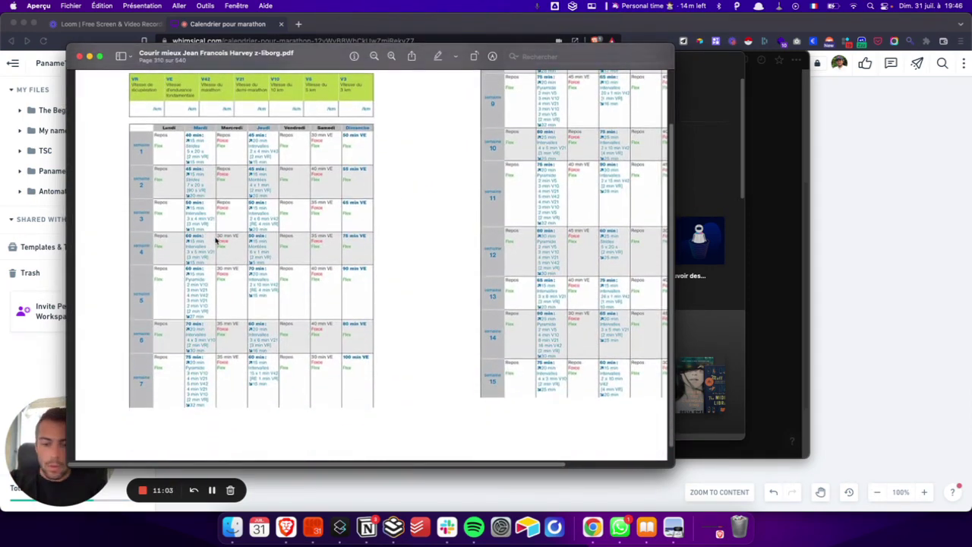
pyautogui.press('super+shift+5')
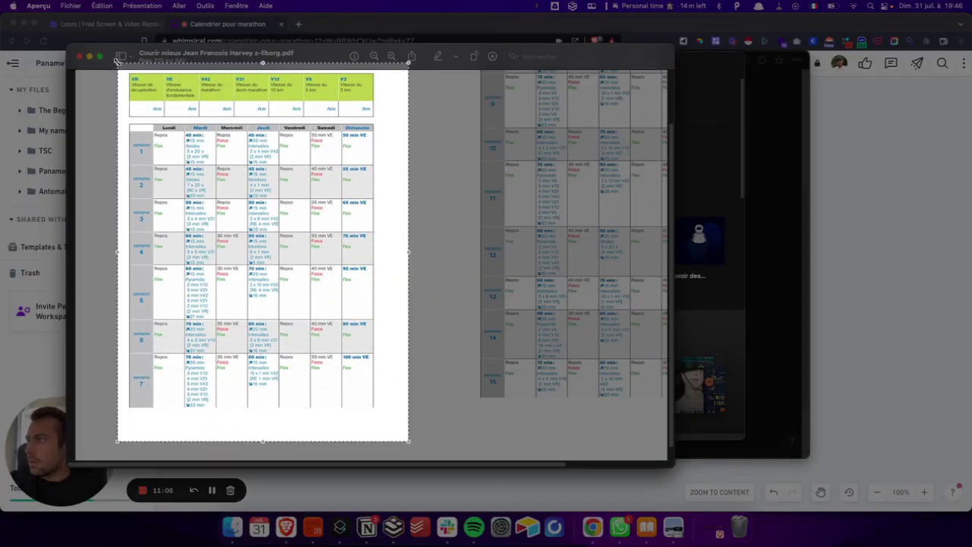
pyautogui.moveTo(117, 60); pyautogui.dragTo(124, 120)
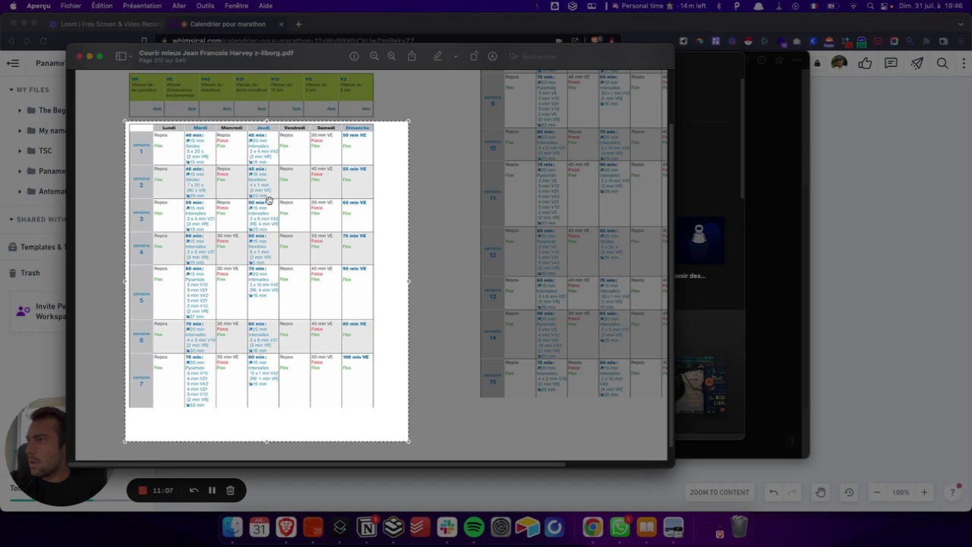
pyautogui.moveTo(408, 442); pyautogui.dragTo(378, 411)
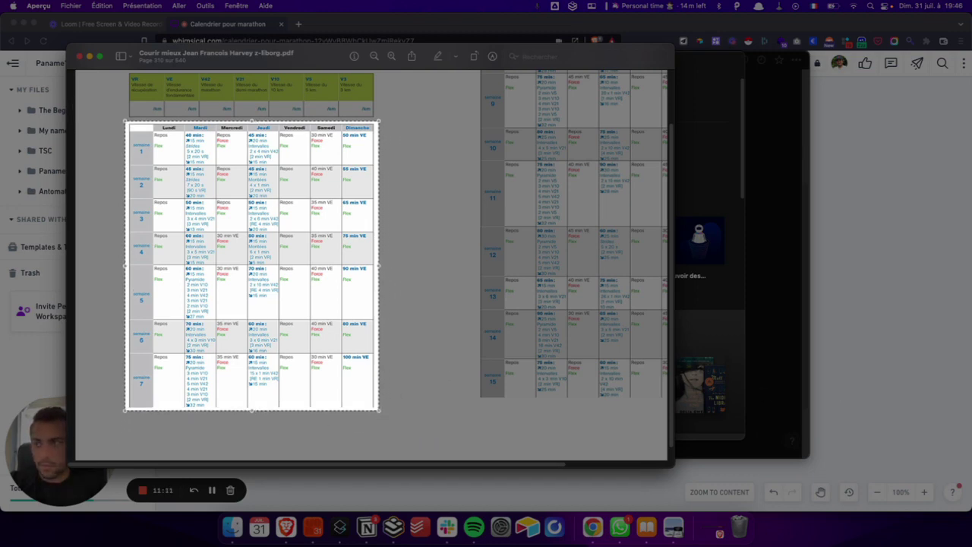
pyautogui.press('Return')
# Switch back to Notion, close the untitled August 1 page and bring the end of the marathon calendar into view.
pyautogui.press('super+Tab')
pyautogui.press('super+Tab')
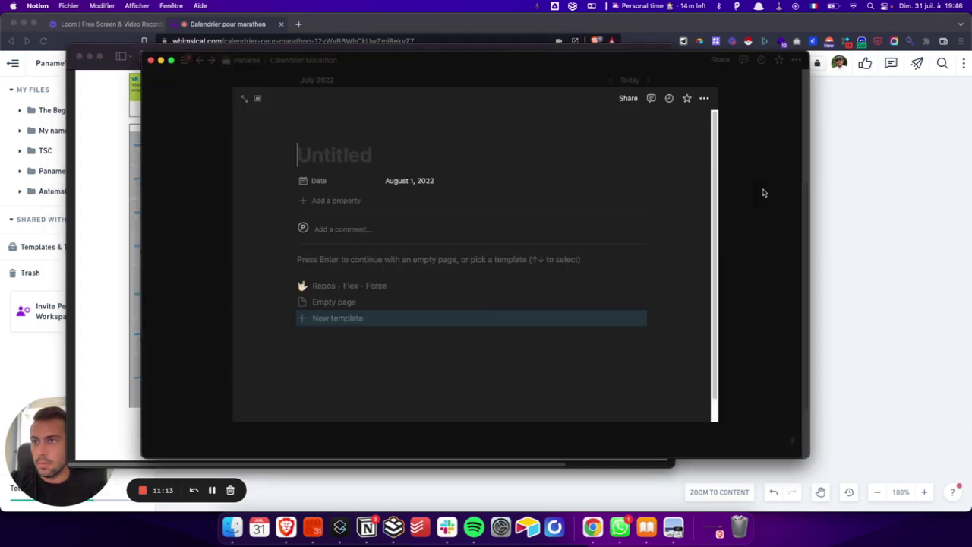
pyautogui.click(159, 220)
pyautogui.scroll(-2, 236, 238)
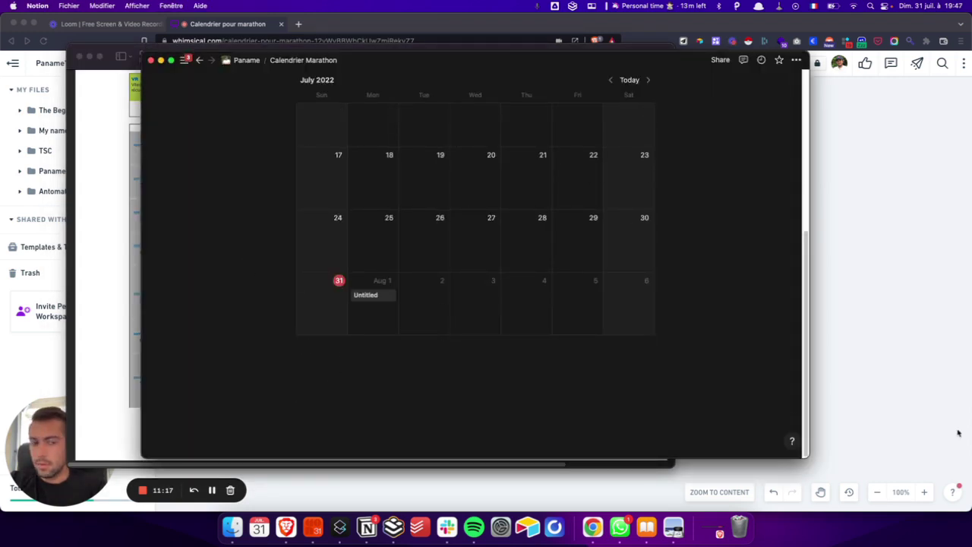
# Add an empty text block under the Calendrier Marathon title and move it beneath the calendar, closing the Dictionnaire window.
pyautogui.scroll(5, 705, 251)
pyautogui.click(500, 141)
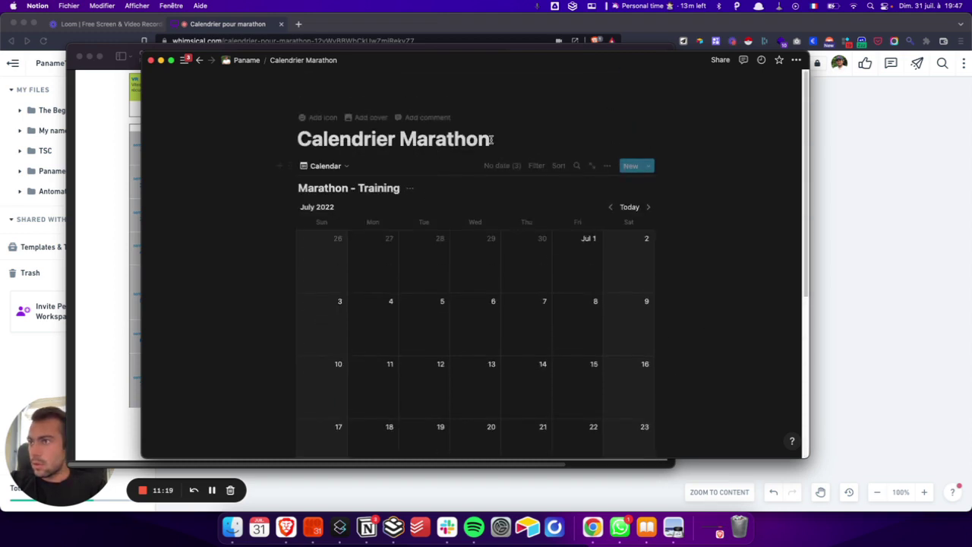
pyautogui.press('Return')
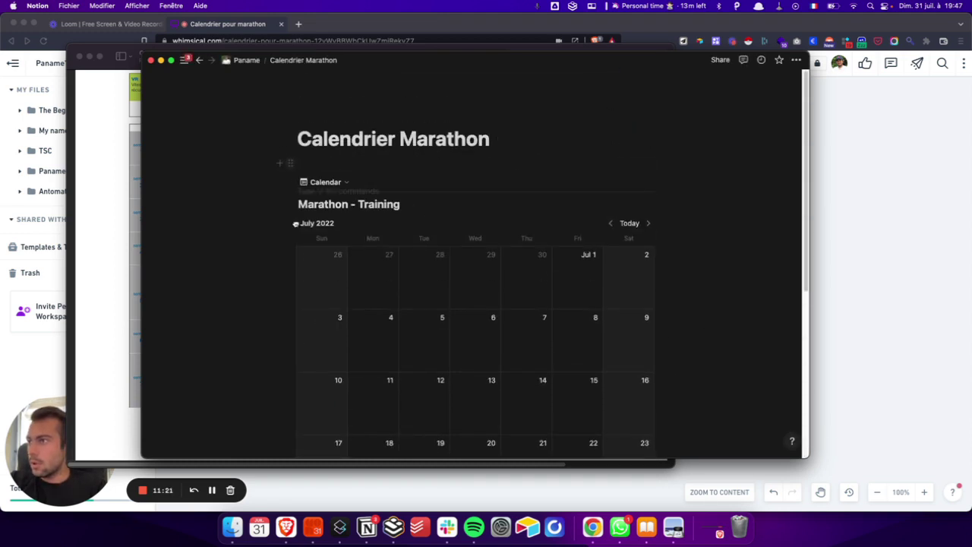
pyautogui.scroll(-3, 307, 263)
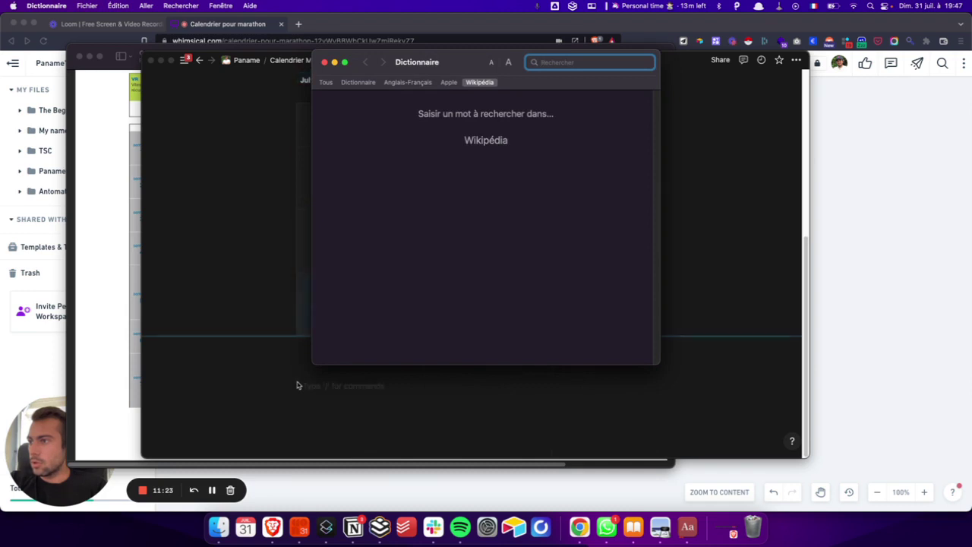
pyautogui.click(324, 63)
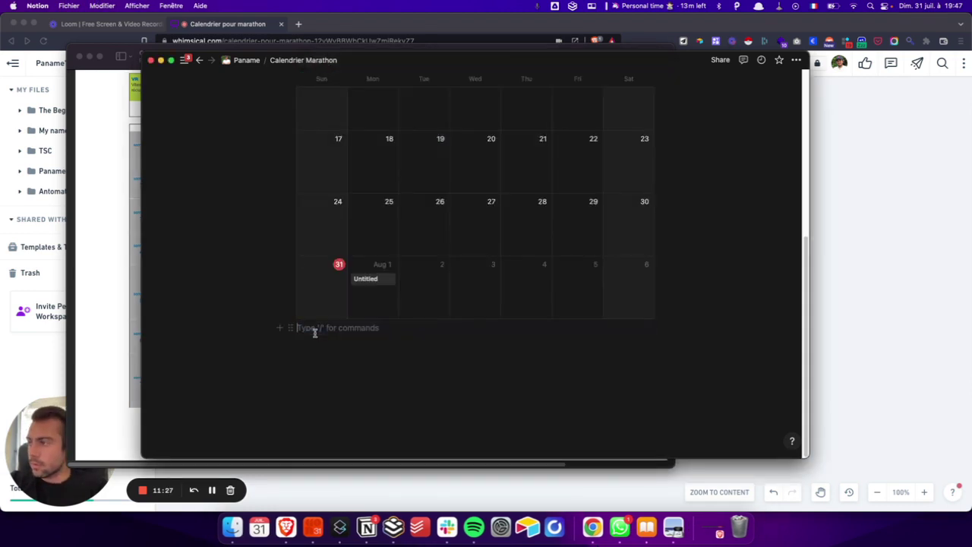
# Switch to Finder and select the screenshot Capture d'écran 2022-07-31 à 19.46.54 in the Téléchargements folder.
pyautogui.click(232, 527)
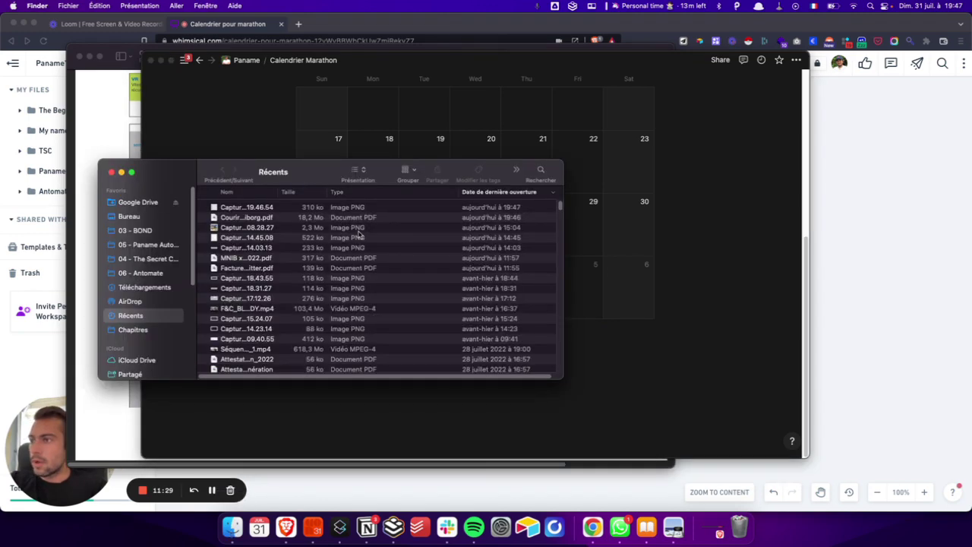
pyautogui.click(144, 288)
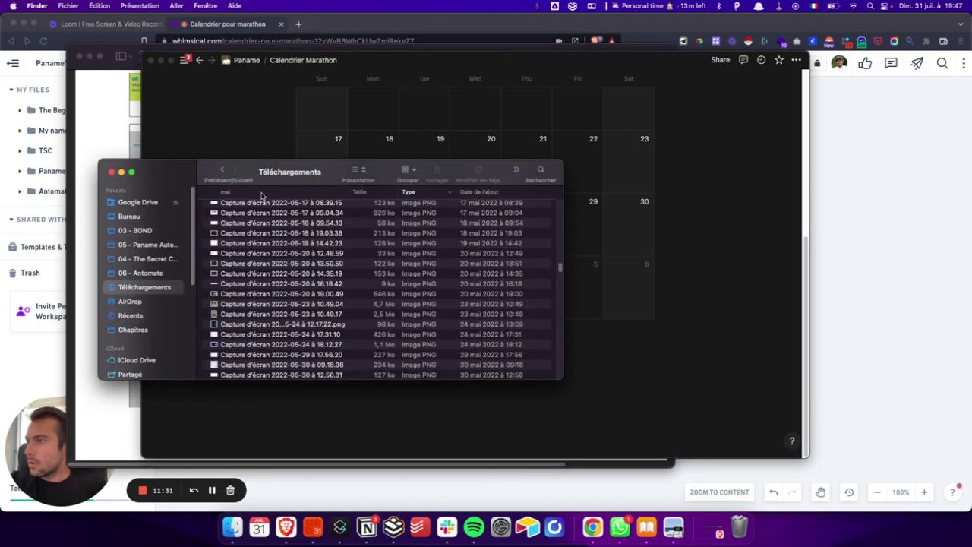
pyautogui.scroll(-10, 245, 208)
pyautogui.scroll(10, 245, 208)
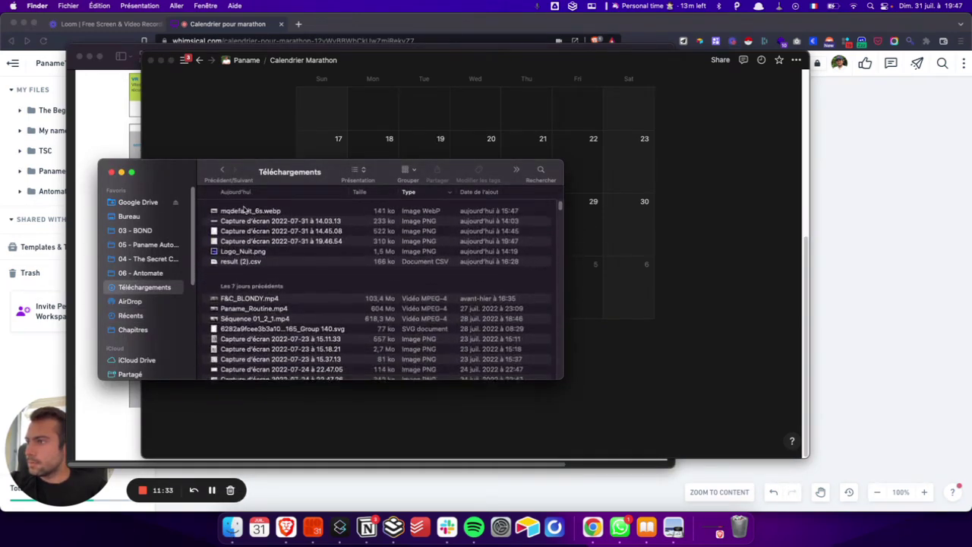
pyautogui.click(245, 208)
pyautogui.click(241, 218)
pyautogui.click(239, 238)
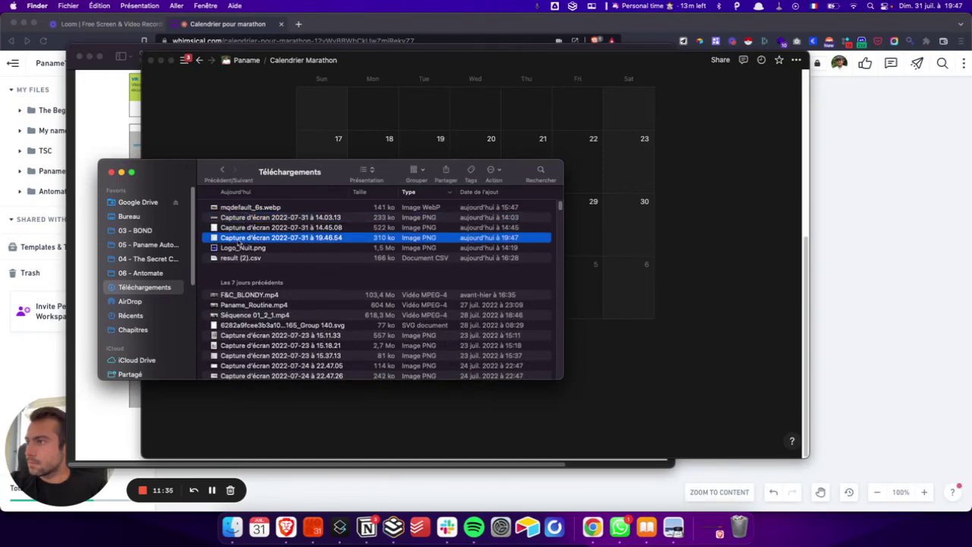
# Preview the weeks 1 to 7 screenshot, insert it beneath the calendar on the Notion page and close the Finder window.
pyautogui.press('space')
pyautogui.press('space')
pyautogui.press('Up')
pyautogui.press('space')
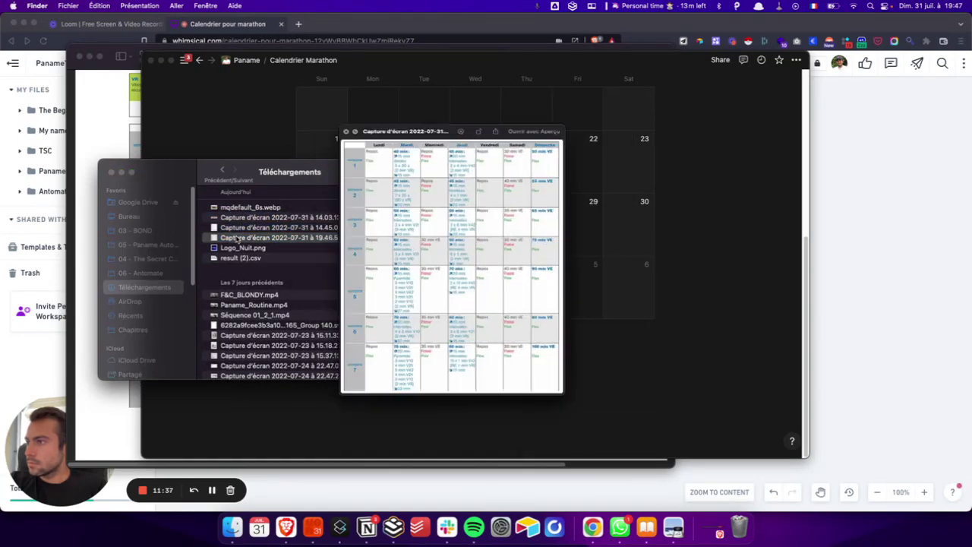
pyautogui.press('space')
pyautogui.moveTo(238, 238); pyautogui.dragTo(625, 368)
pyautogui.click(111, 173)
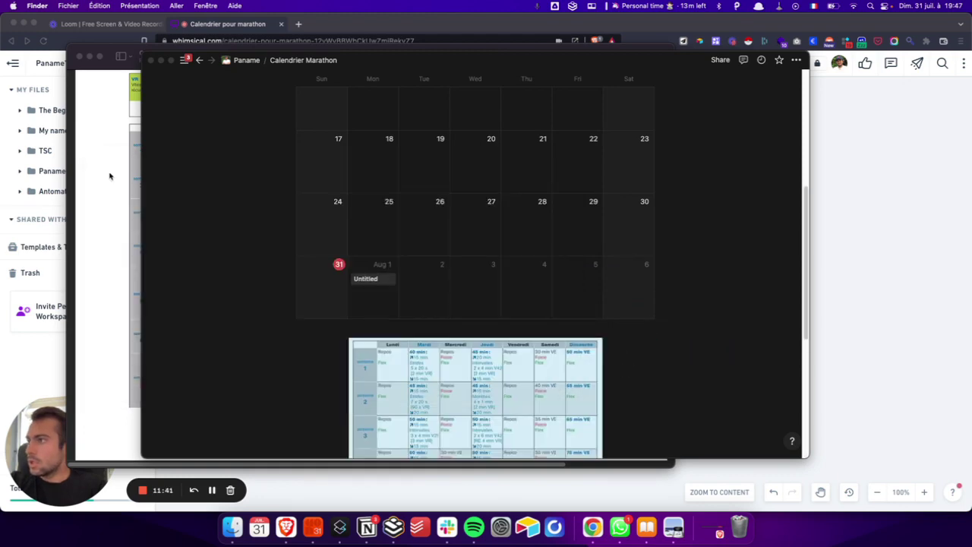
# Switch to the PDF in Preview and capture only the weeks 8 to 15 training table on page 311.
pyautogui.click(109, 174)
pyautogui.hscroll(3, 323, 238)
pyautogui.hscroll(2, 324, 238)
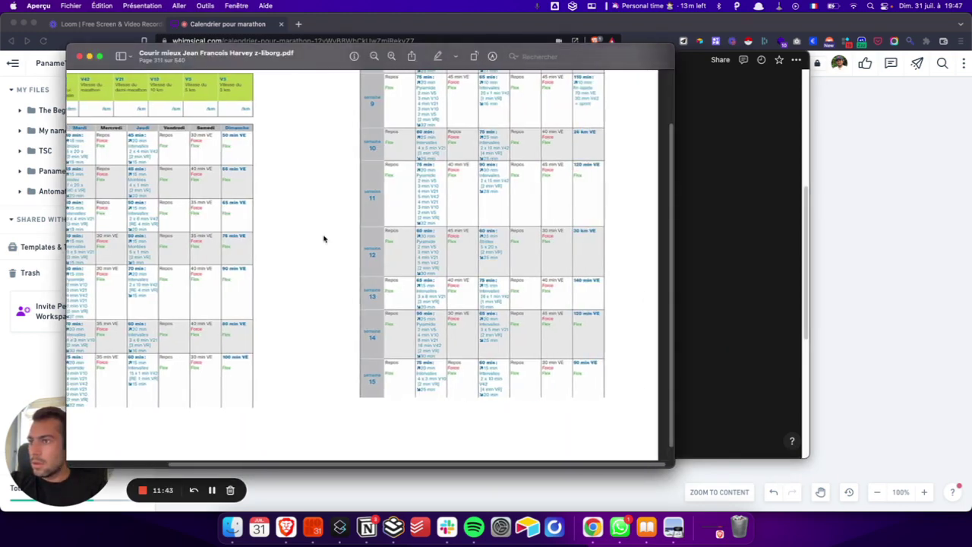
pyautogui.scroll(3, 324, 238)
pyautogui.scroll(-1, 323, 239)
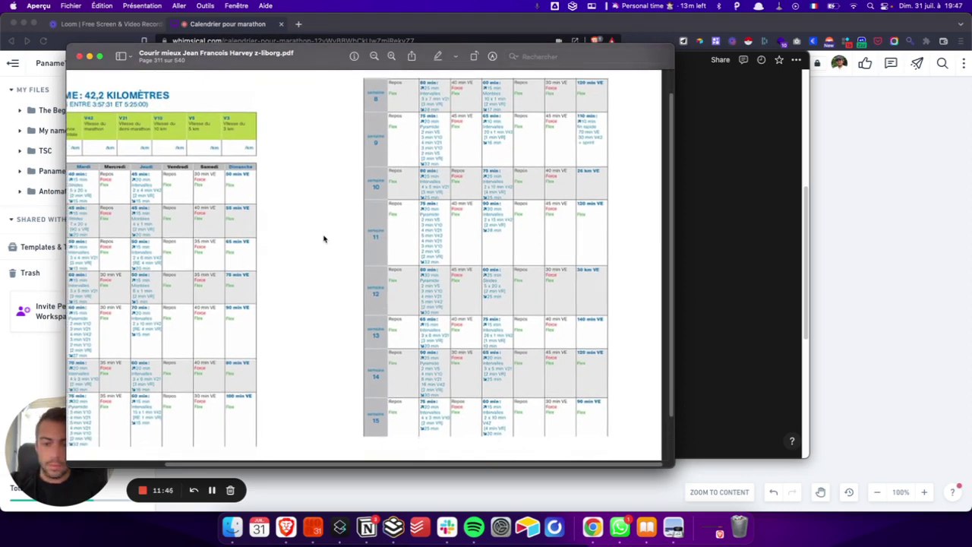
pyautogui.press('super+shift+5')
pyautogui.moveTo(379, 266); pyautogui.dragTo(576, 266)
pyautogui.moveTo(458, 172); pyautogui.dragTo(498, 125)
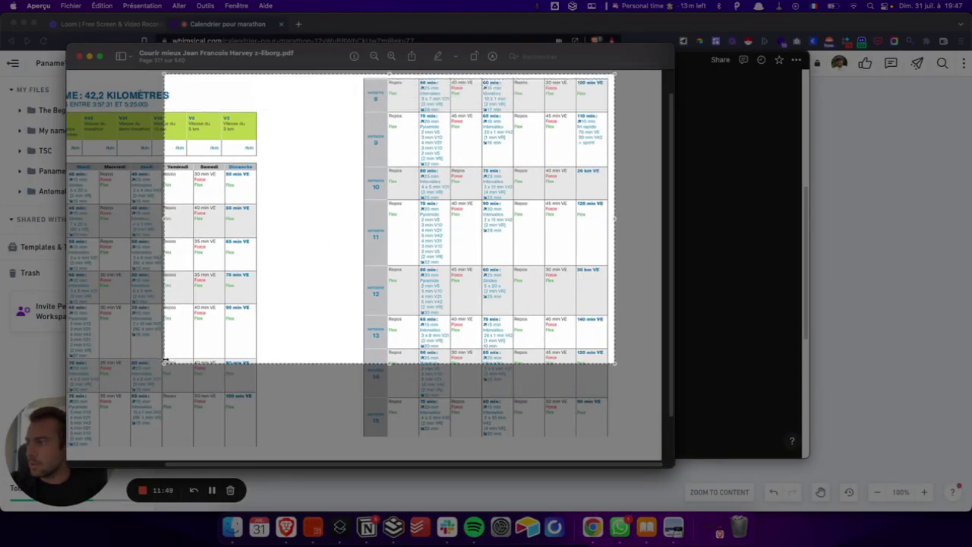
pyautogui.moveTo(165, 361); pyautogui.dragTo(360, 445)
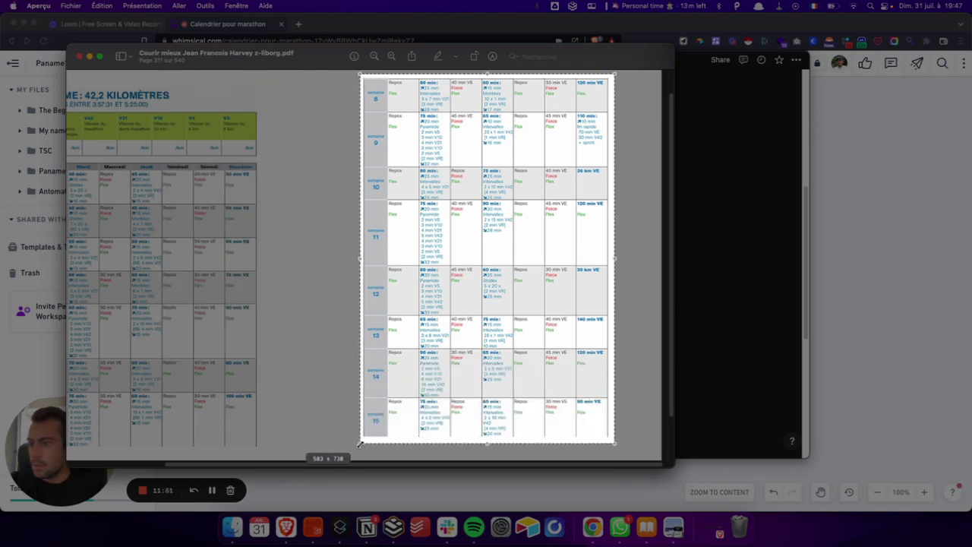
pyautogui.press('Return')
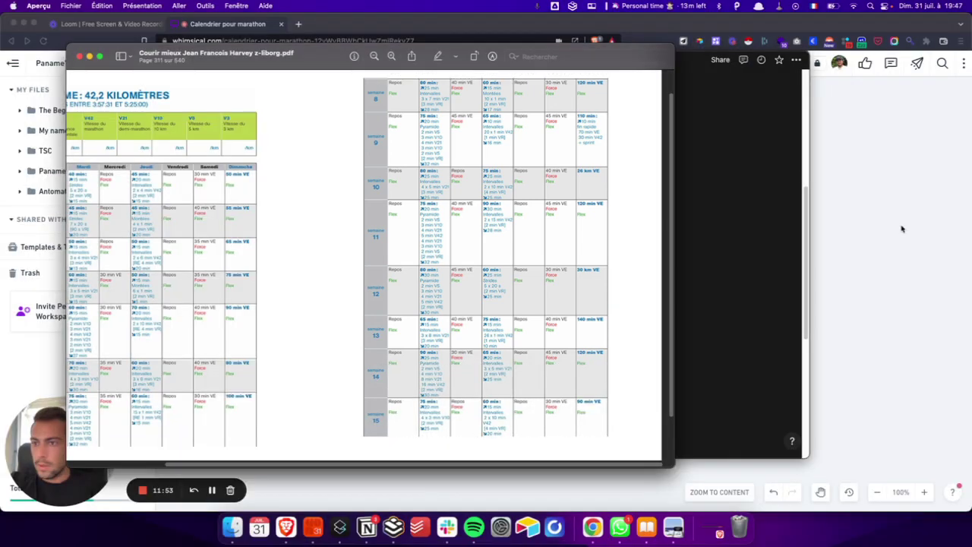
# Switch back to Notion and place the weeks 8 to 15 screenshot in a column beside the weeks 1 to 7 image.
pyautogui.click(760, 234)
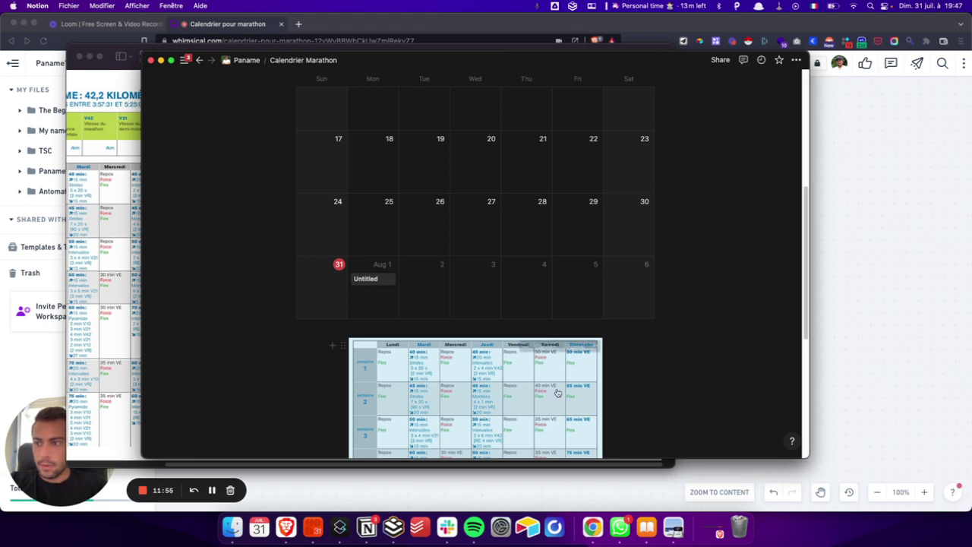
pyautogui.click(729, 491)
pyautogui.moveTo(925, 421); pyautogui.dragTo(638, 383)
pyautogui.scroll(-3, 487, 338)
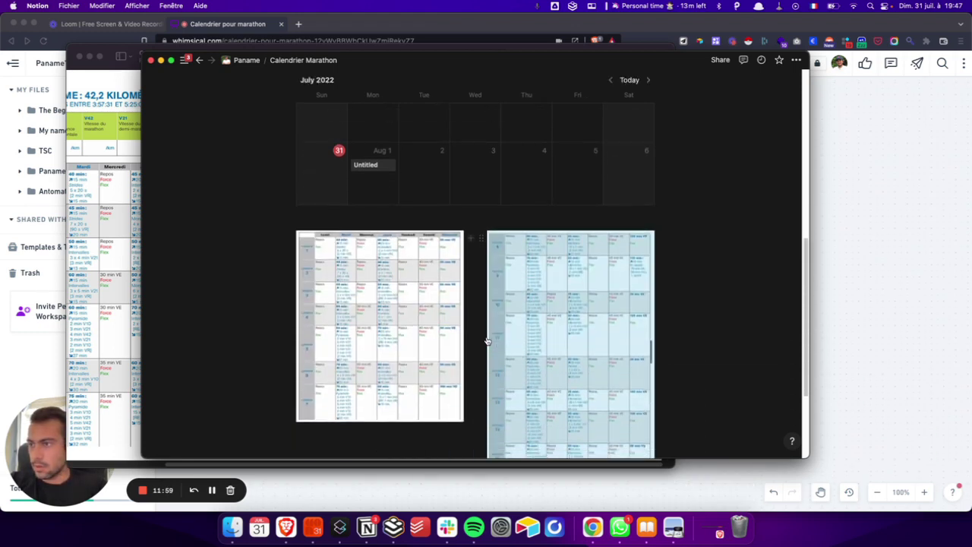
# Return to the PDF in Preview and capture only the week 16 row with the 42,2 km race on page 312.
pyautogui.press('super+Tab')
pyautogui.scroll(-3, 417, 315)
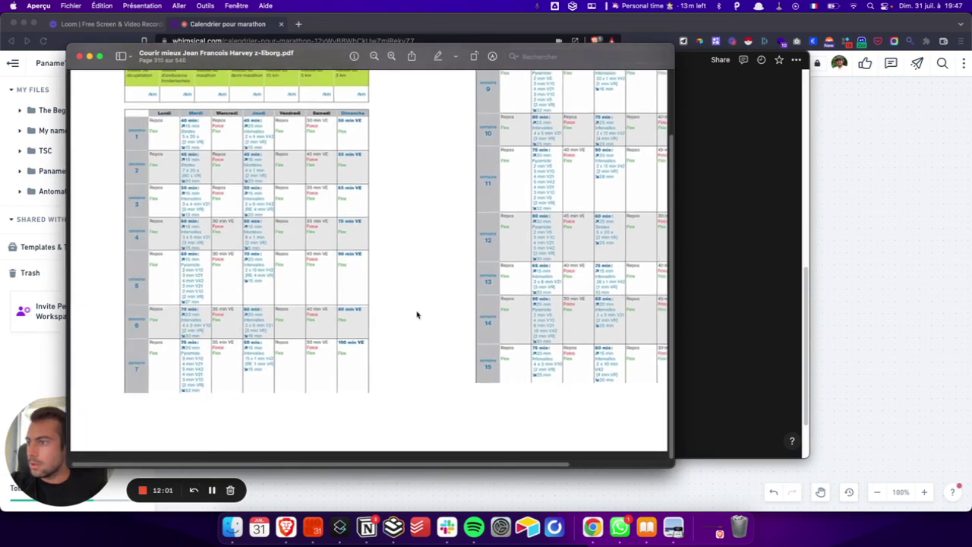
pyautogui.scroll(-10, 417, 315)
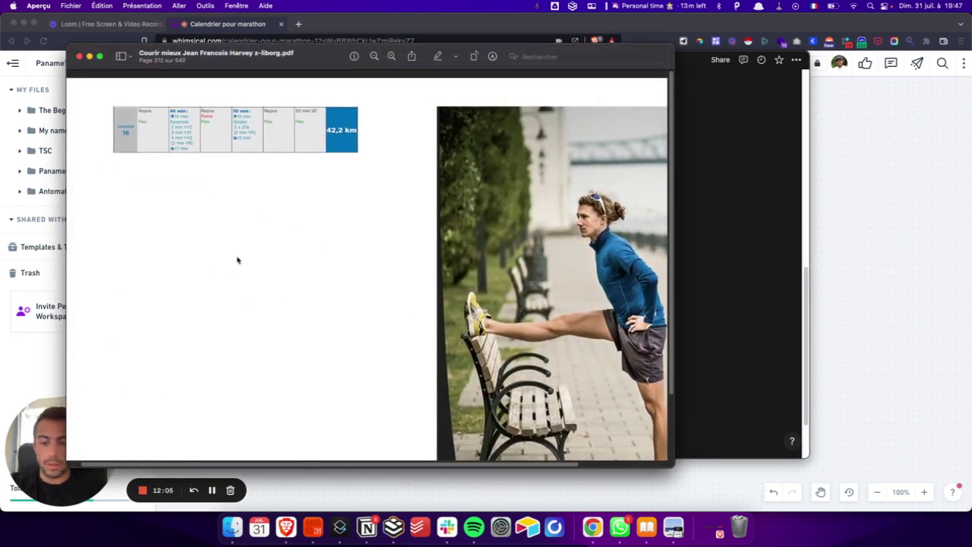
pyautogui.press('super+shift+5')
pyautogui.moveTo(360, 213); pyautogui.dragTo(101, 214)
pyautogui.moveTo(103, 74); pyautogui.dragTo(113, 101)
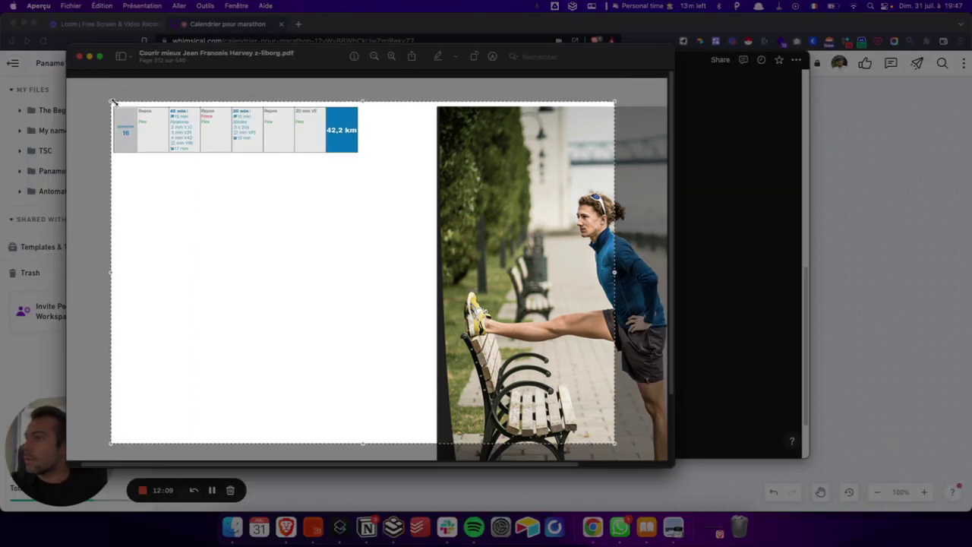
pyautogui.moveTo(617, 442); pyautogui.dragTo(365, 157)
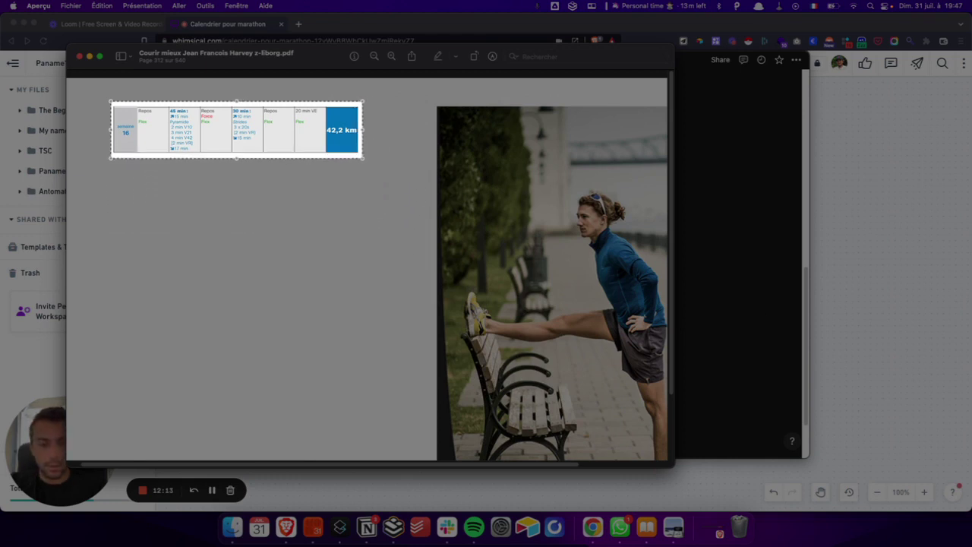
pyautogui.press('Return')
# Switch to the Notion Calendrier Marathon page and insert the week 16 screenshot below the two other training tables.
pyautogui.hotkey('ctrl', 'Up')
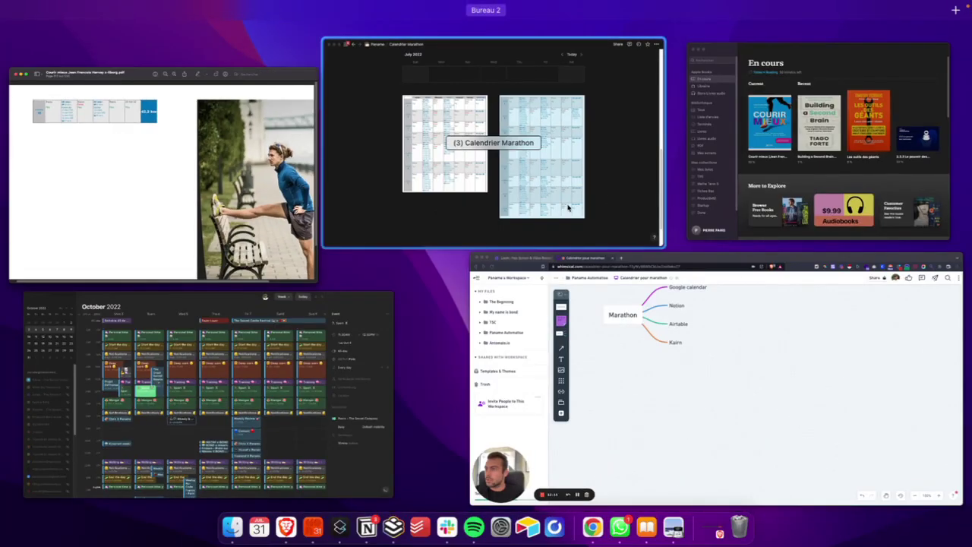
pyautogui.click(569, 207)
pyautogui.moveTo(887, 378); pyautogui.dragTo(430, 430)
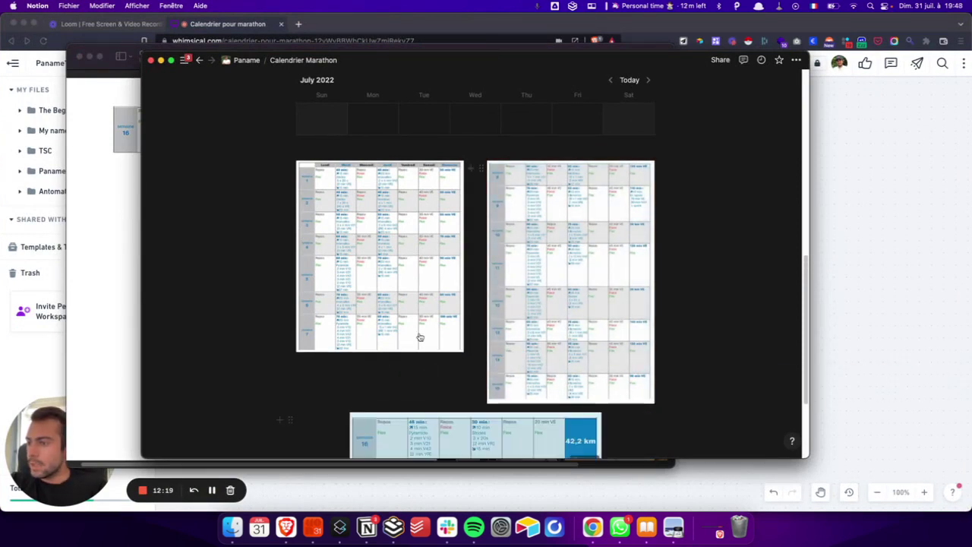
pyautogui.scroll(-3, 505, 220)
pyautogui.scroll(2, 506, 219)
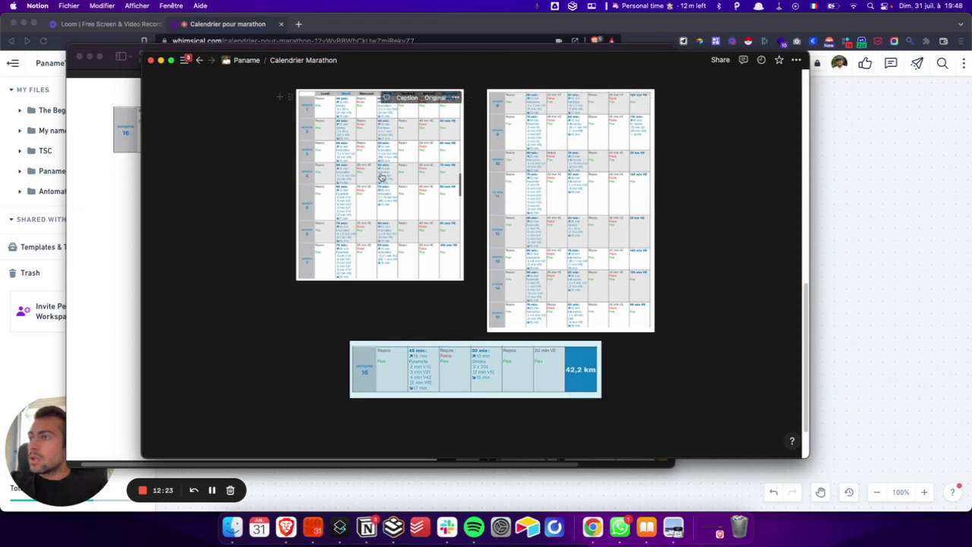
# Delete the untitled August 1 page from the marathon calendar.
pyautogui.scroll(3, 381, 177)
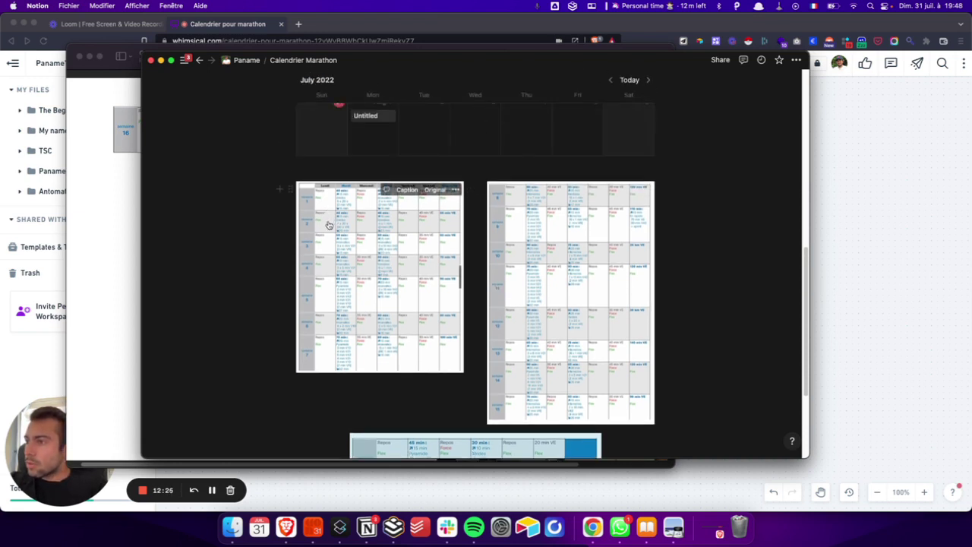
pyautogui.scroll(2, 328, 225)
pyautogui.scroll(4, 328, 224)
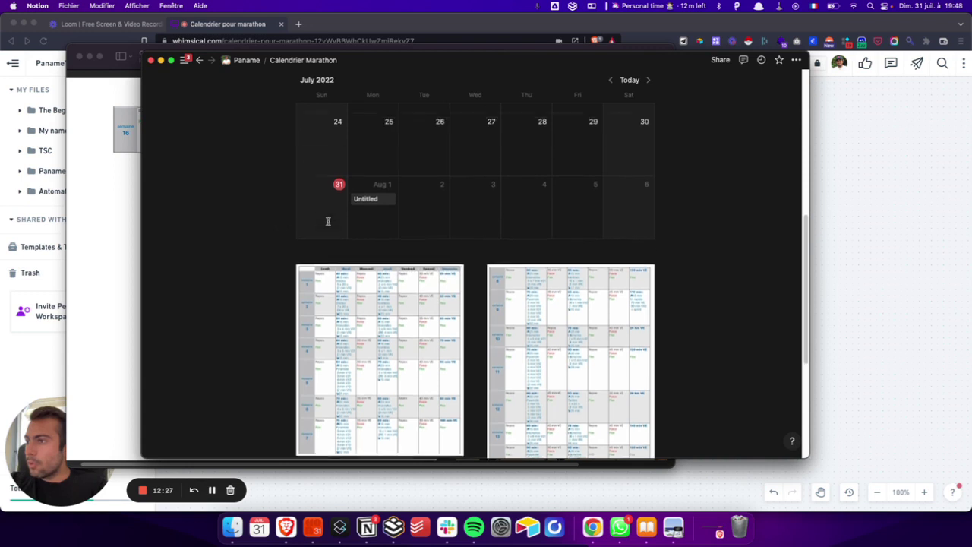
pyautogui.scroll(1, 328, 224)
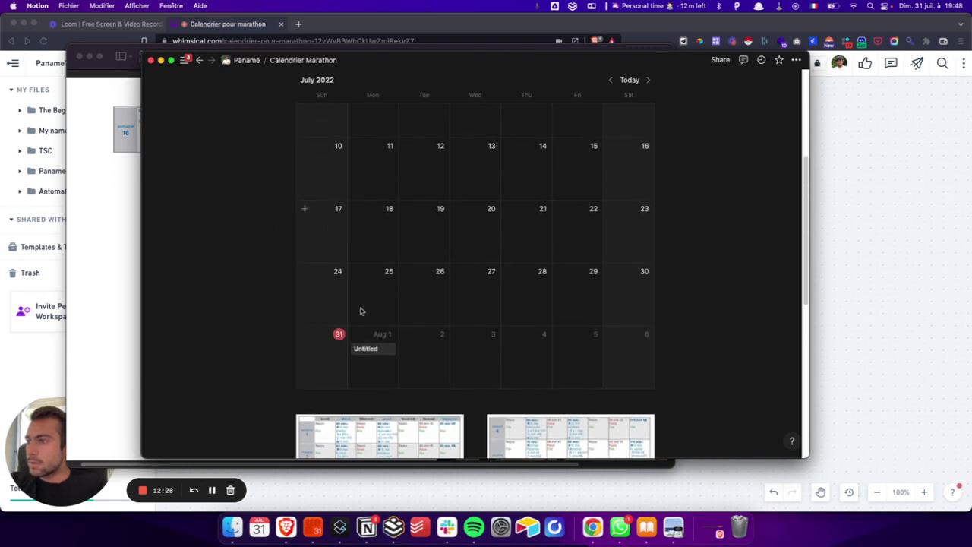
pyautogui.click(369, 348)
pyautogui.press('Escape')
pyautogui.rightClick(371, 345)
pyautogui.click(399, 213)
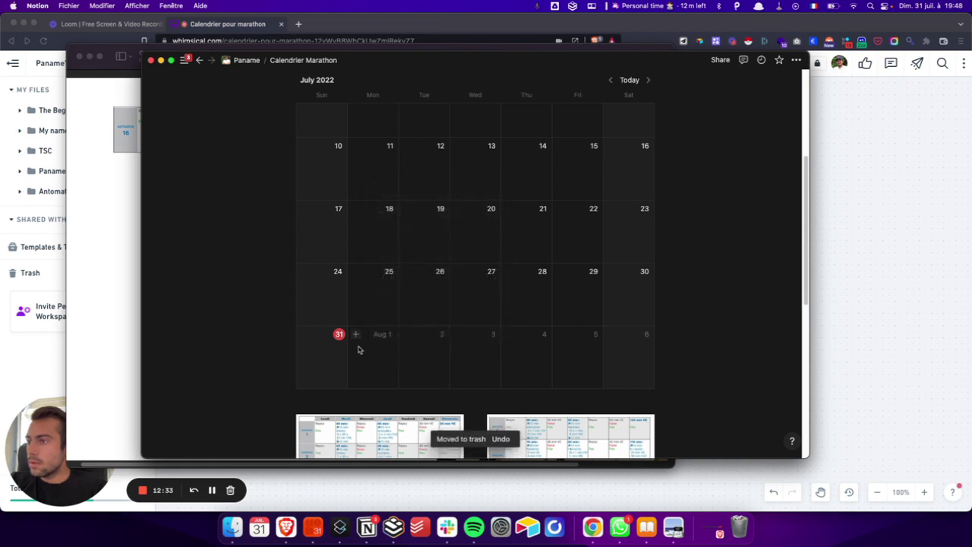
# Create a new August 1 page from the Repos - Flex - Force template and review its content and title.
pyautogui.click(355, 335)
pyautogui.click(332, 286)
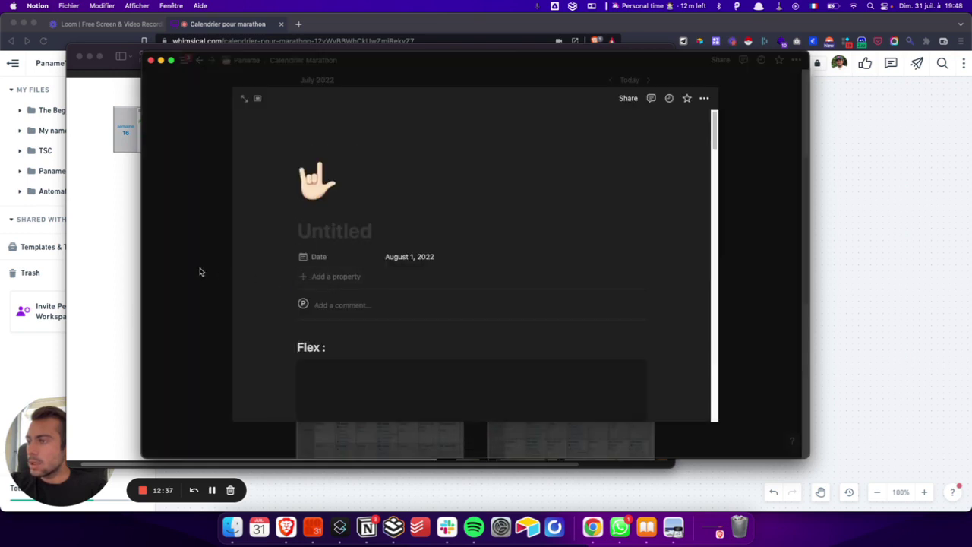
pyautogui.scroll(-10, 346, 292)
pyautogui.scroll(10, 346, 293)
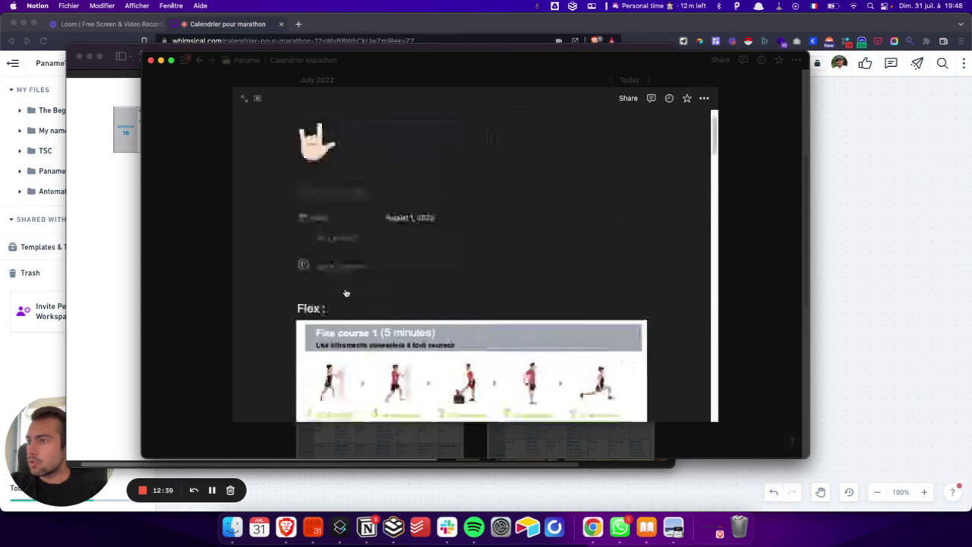
pyautogui.click(206, 243)
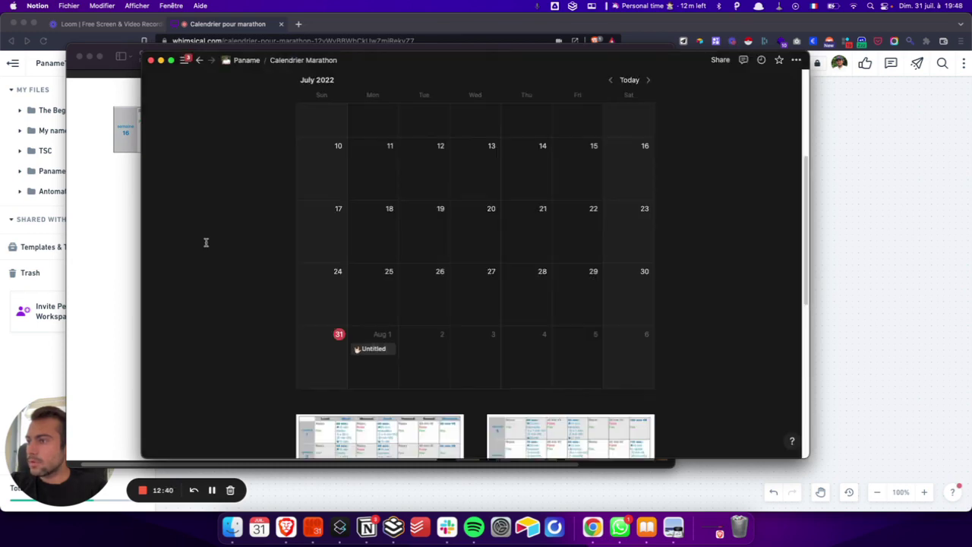
pyautogui.click(374, 349)
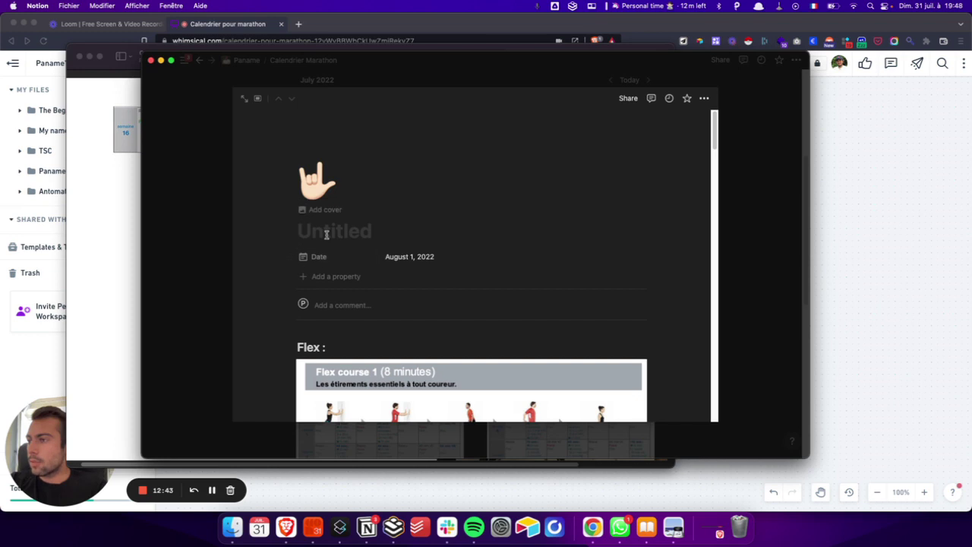
pyautogui.click(209, 235)
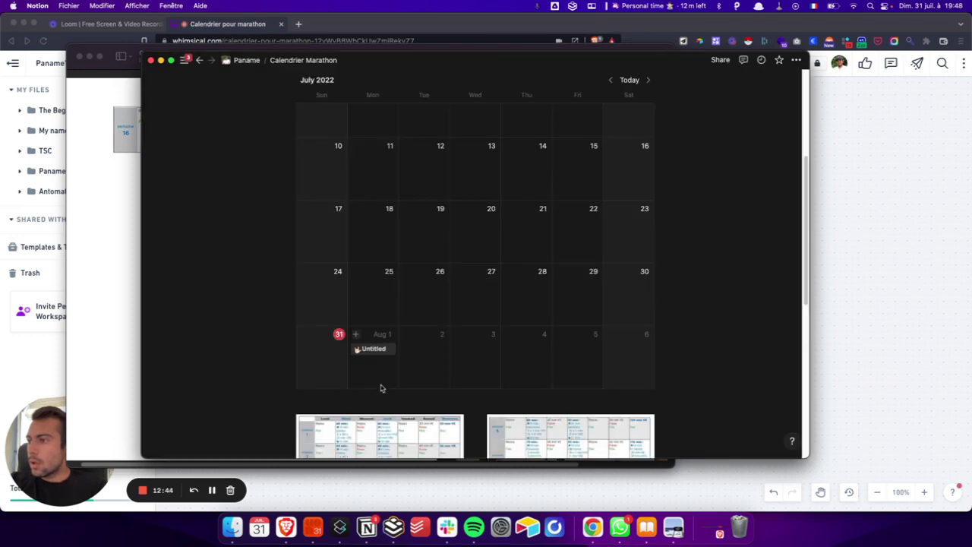
# Open the Repos - Flex - Force template for editing from another new August 1 page.
pyautogui.click(357, 336)
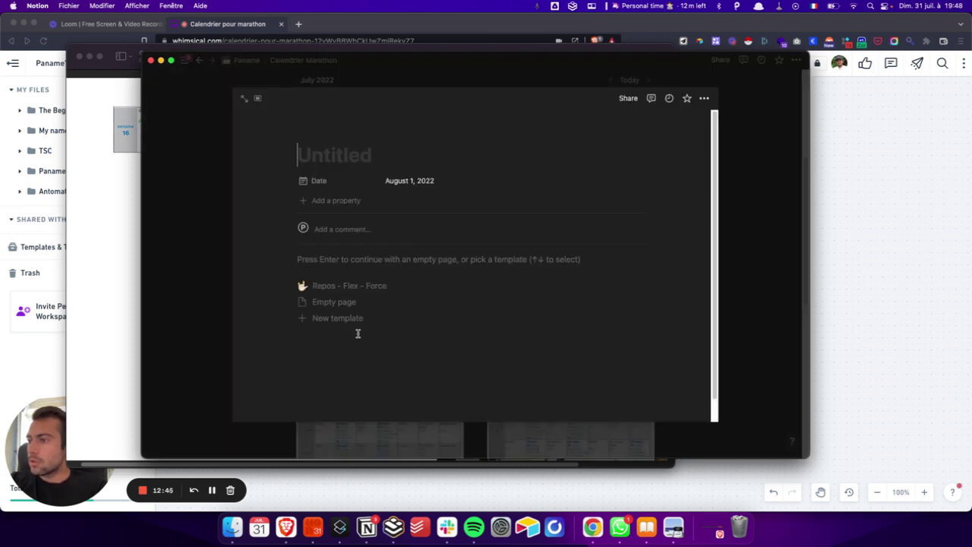
pyautogui.click(637, 286)
pyautogui.click(673, 272)
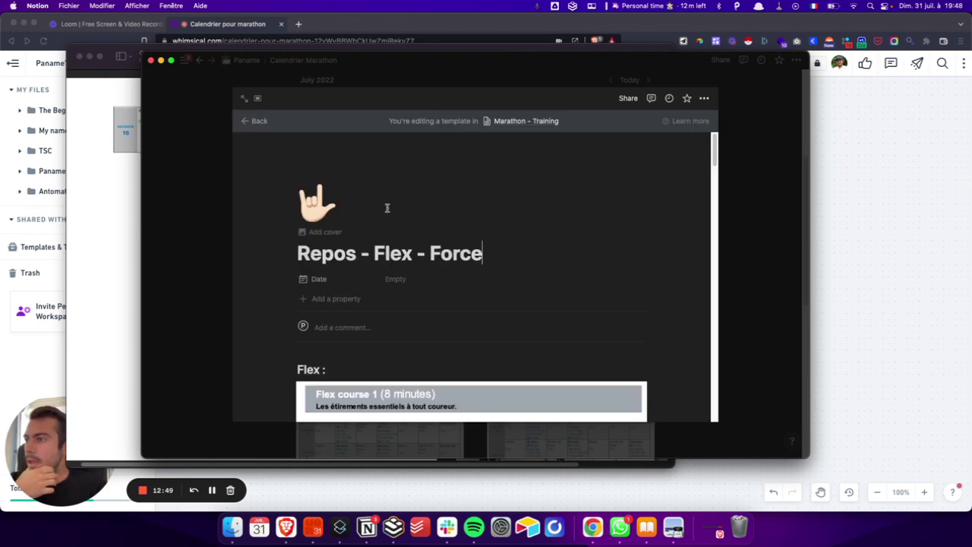
# Leave the template editor without changes and delete the blank untitled August 1 page, keeping the one made from the template.
pyautogui.scroll(-2, 375, 259)
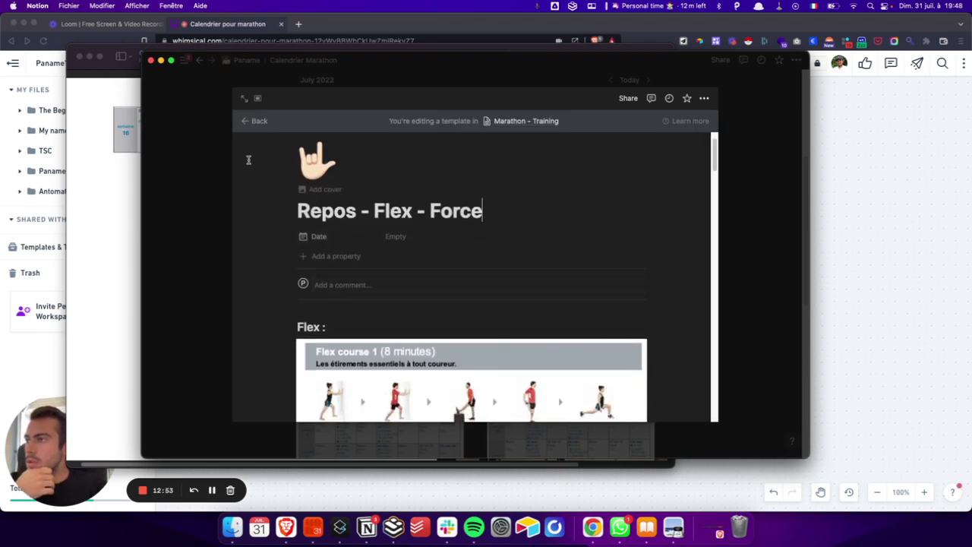
pyautogui.click(255, 121)
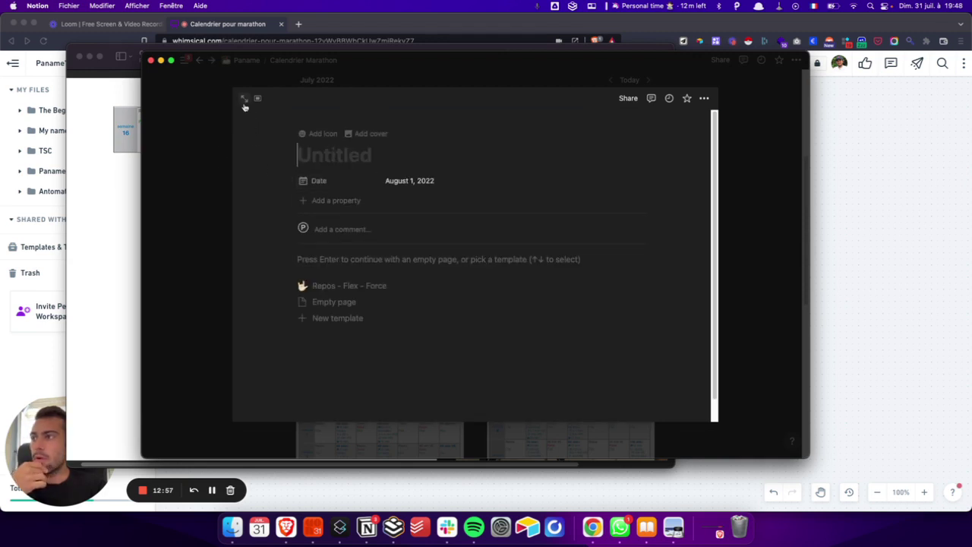
pyautogui.click(244, 99)
pyautogui.rightClick(374, 351)
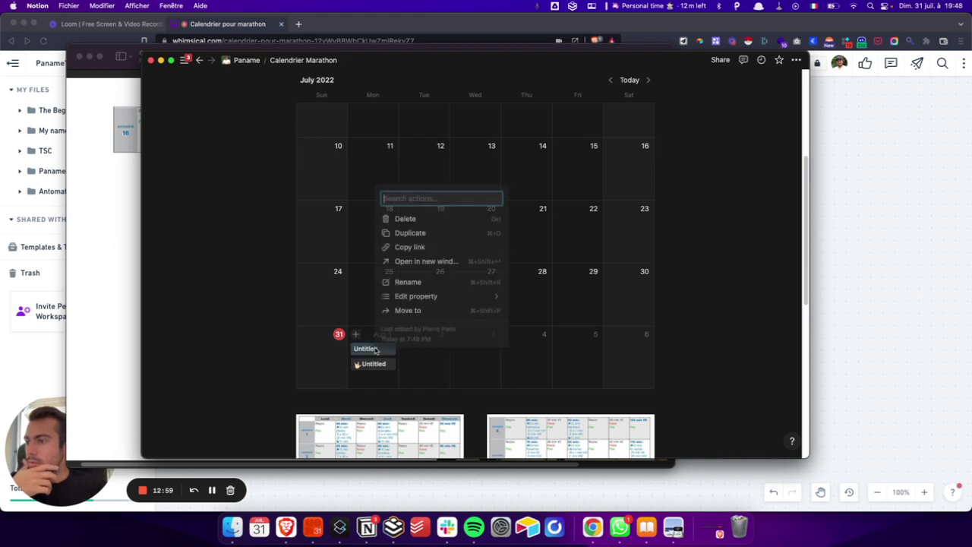
pyautogui.click(398, 217)
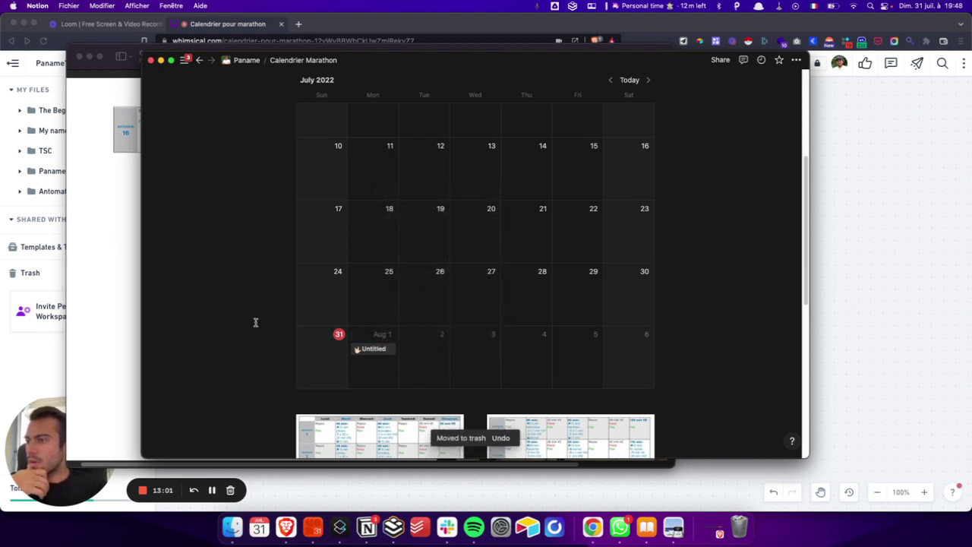
# Switch the Marathon - Training database to its table view.
pyautogui.scroll(-3, 422, 367)
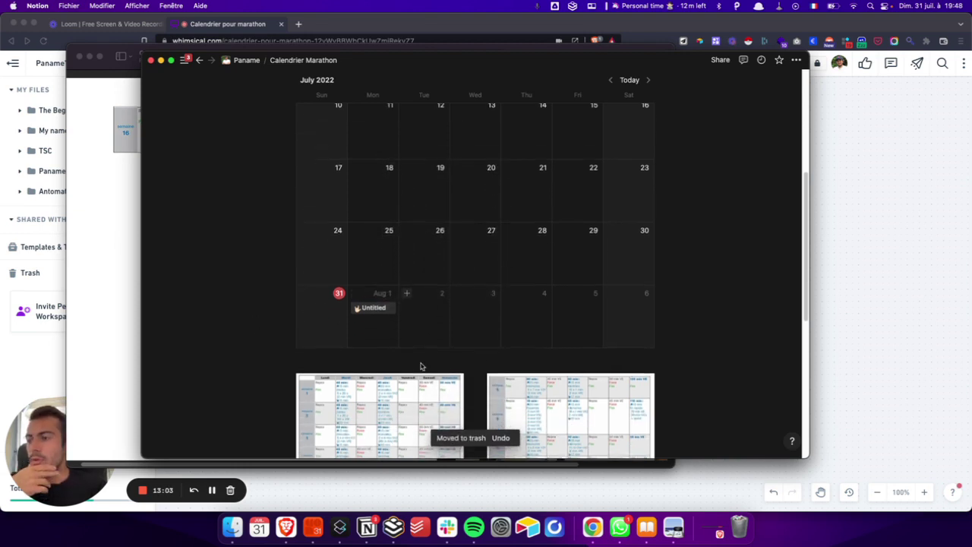
pyautogui.scroll(8, 384, 250)
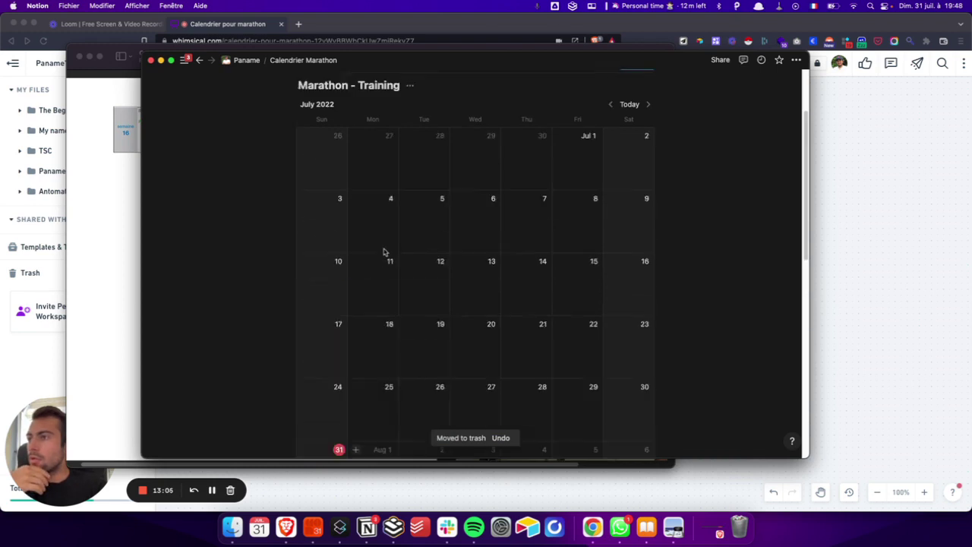
pyautogui.click(322, 167)
pyautogui.click(312, 215)
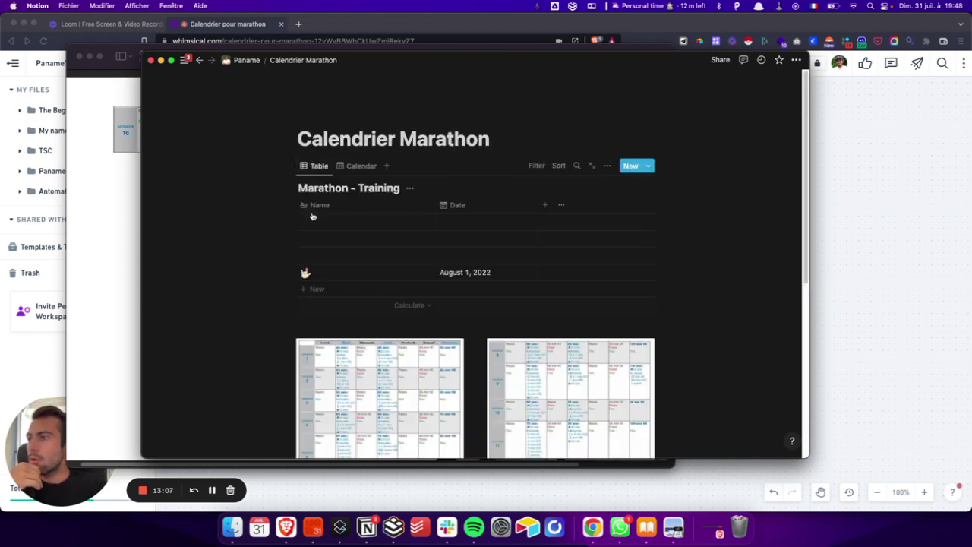
# Examine the Name column's options and property settings in the Marathon - Training table.
pyautogui.click(336, 205)
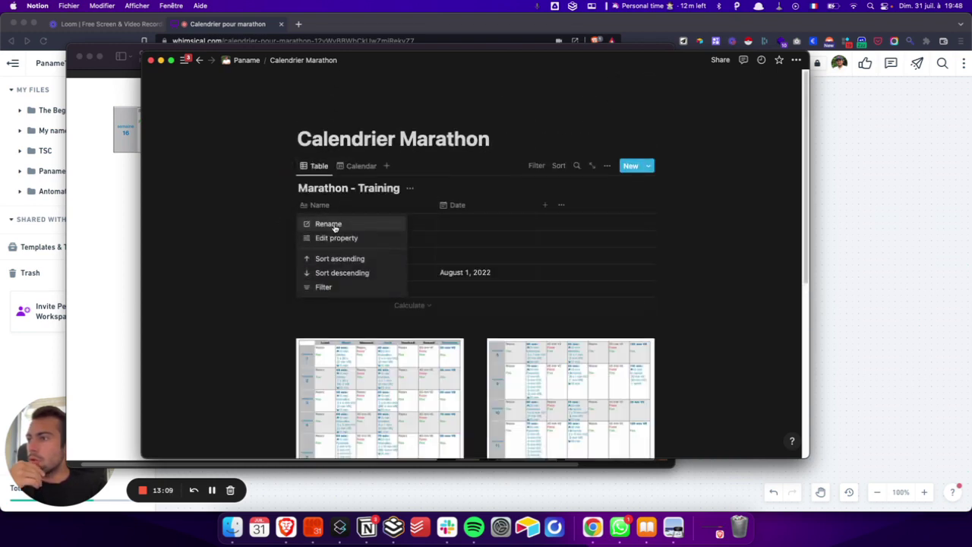
pyautogui.click(236, 238)
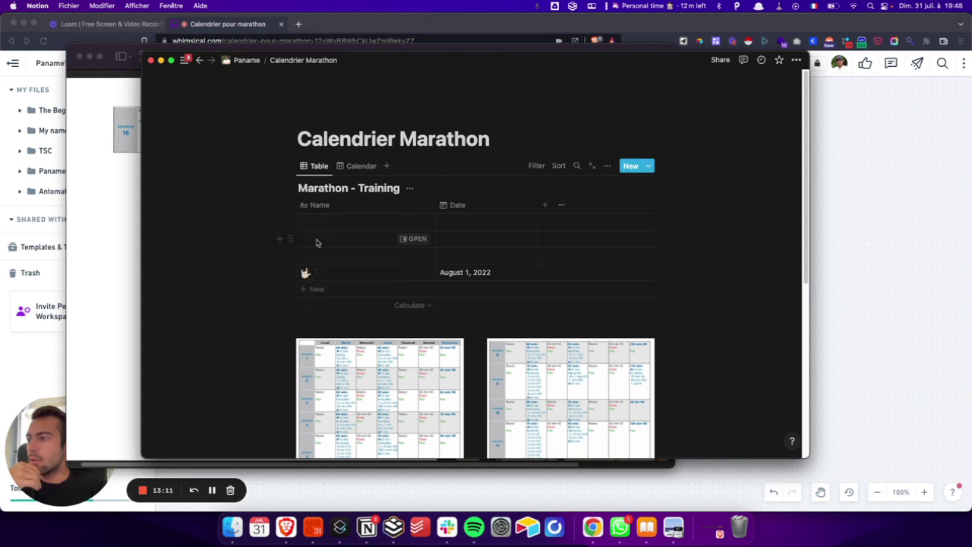
pyautogui.click(341, 206)
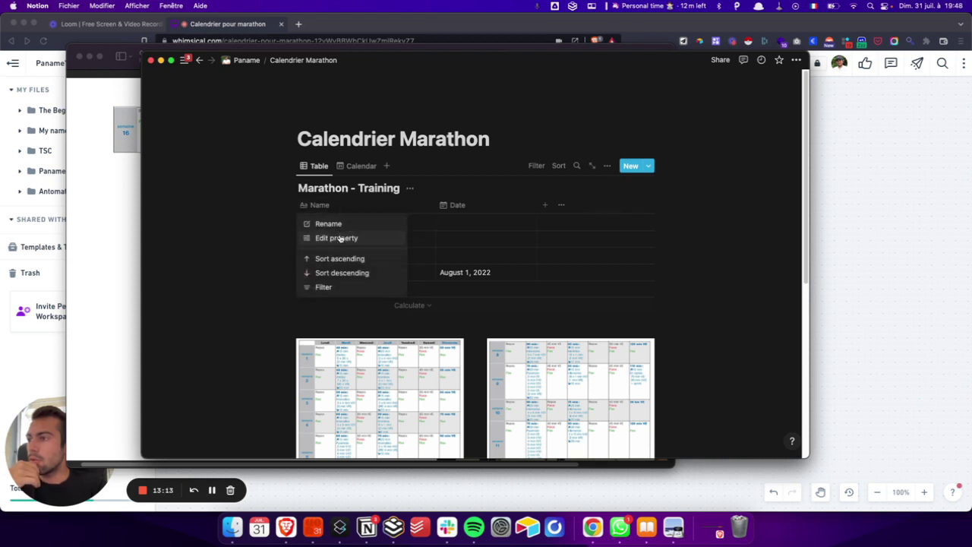
pyautogui.click(340, 238)
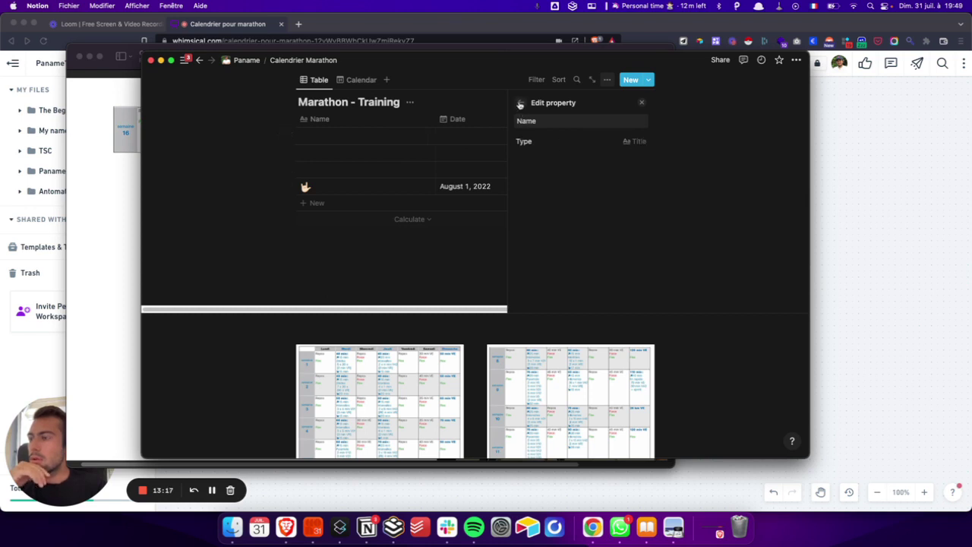
pyautogui.click(520, 103)
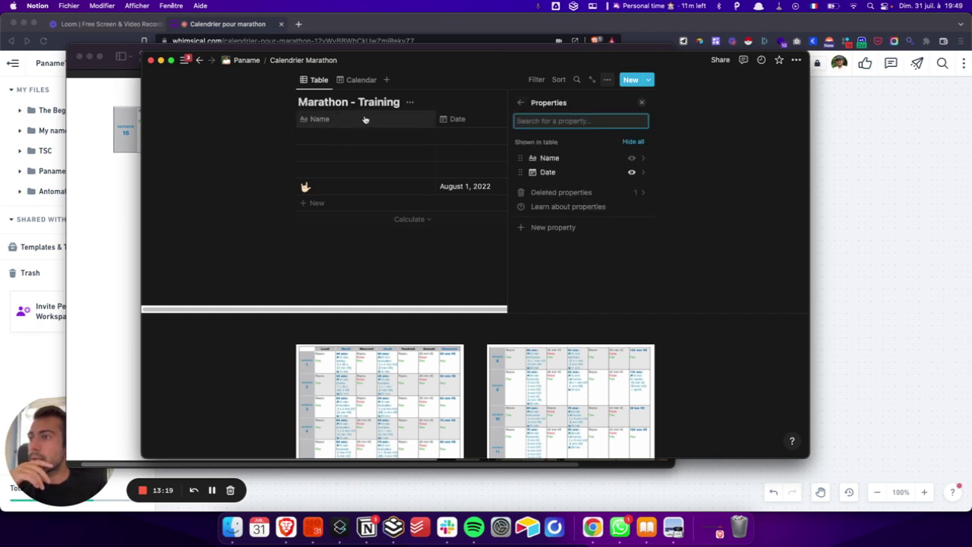
pyautogui.click(334, 120)
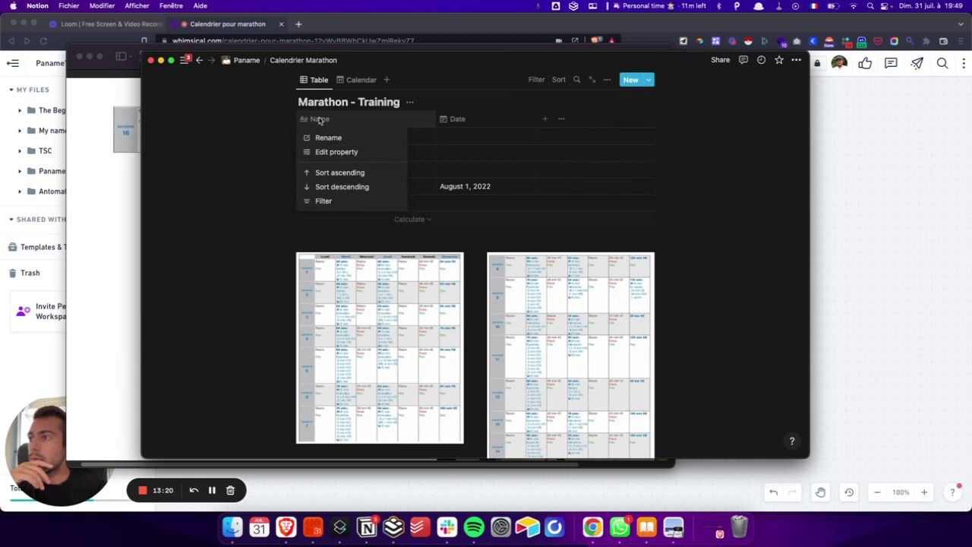
pyautogui.click(467, 125)
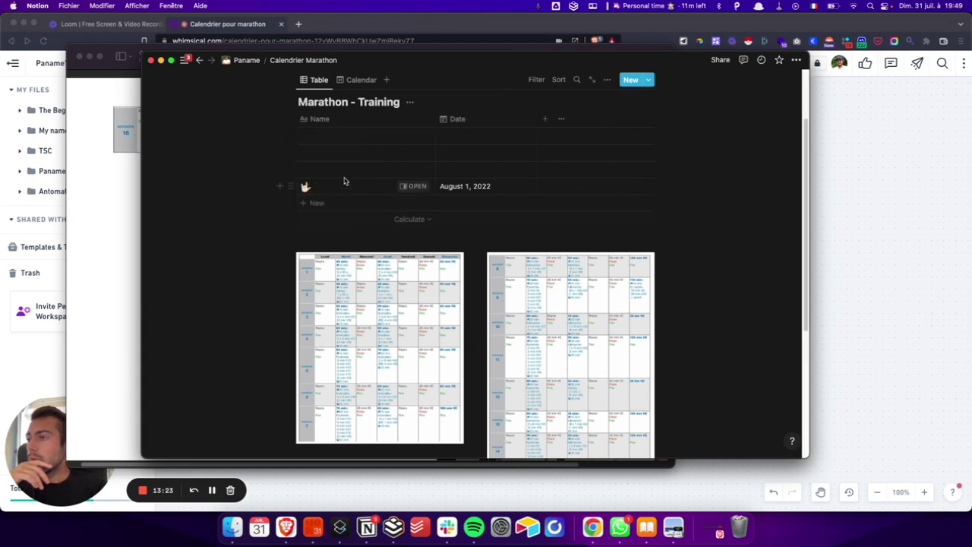
# Narrow the Name column and delete the three empty rows without a date above the August 1, 2022 entry.
pyautogui.moveTo(435, 119); pyautogui.dragTo(364, 119)
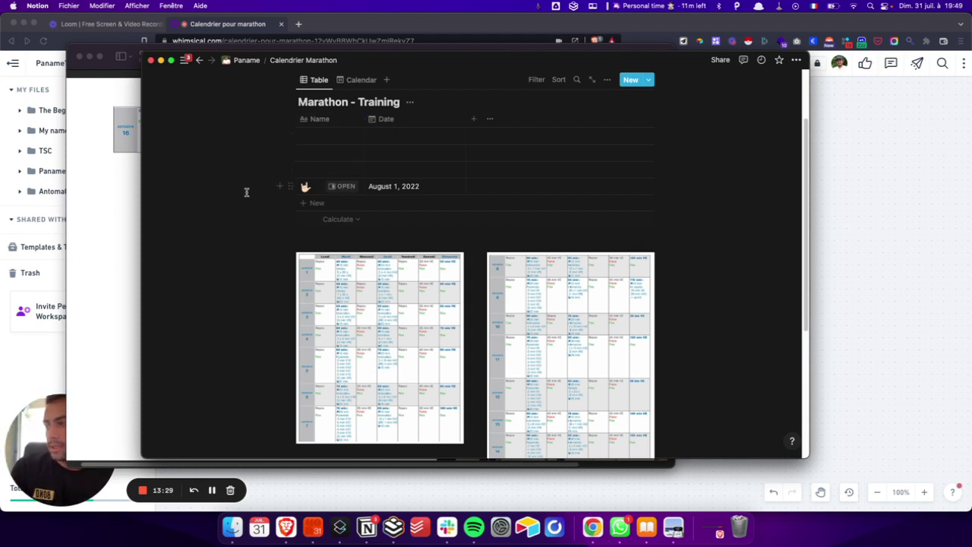
pyautogui.click(334, 152)
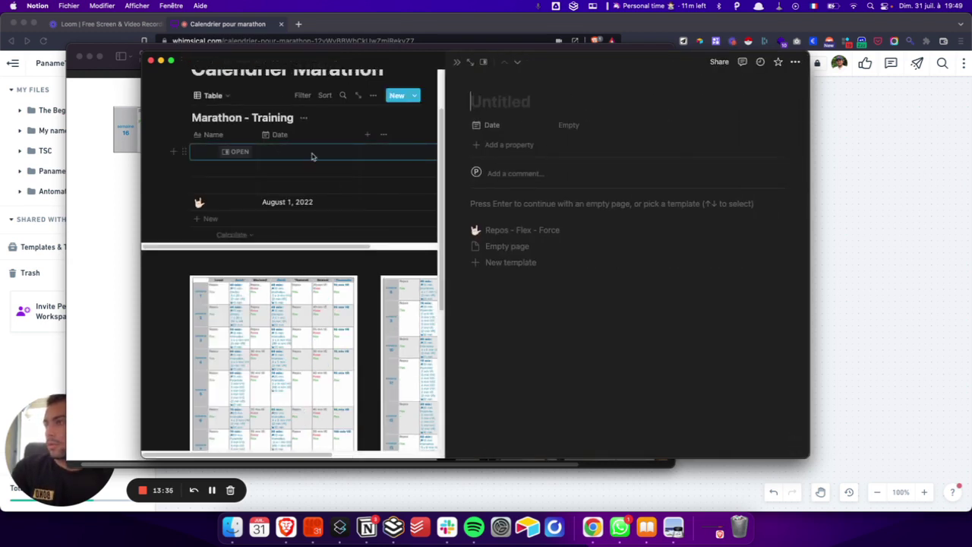
pyautogui.rightClick(320, 154)
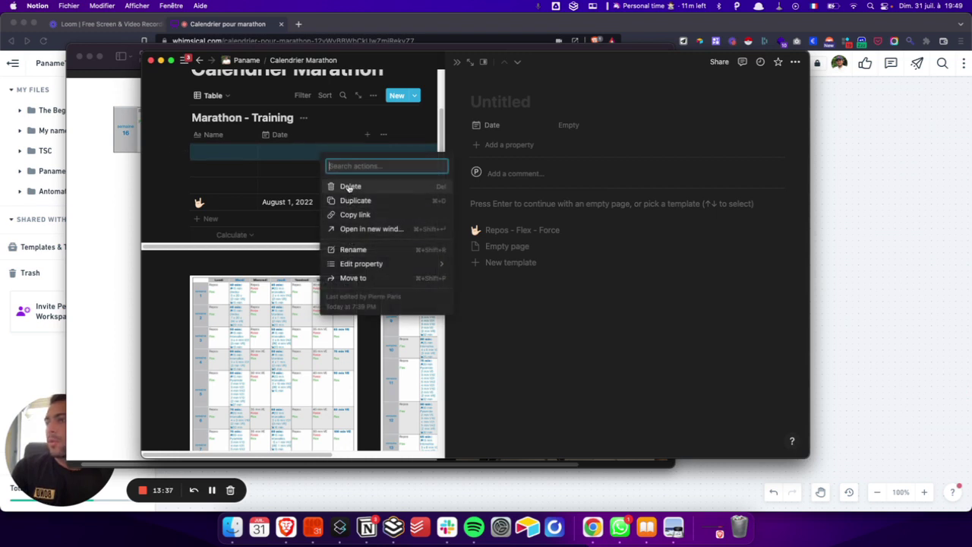
pyautogui.click(347, 186)
pyautogui.rightClick(394, 151)
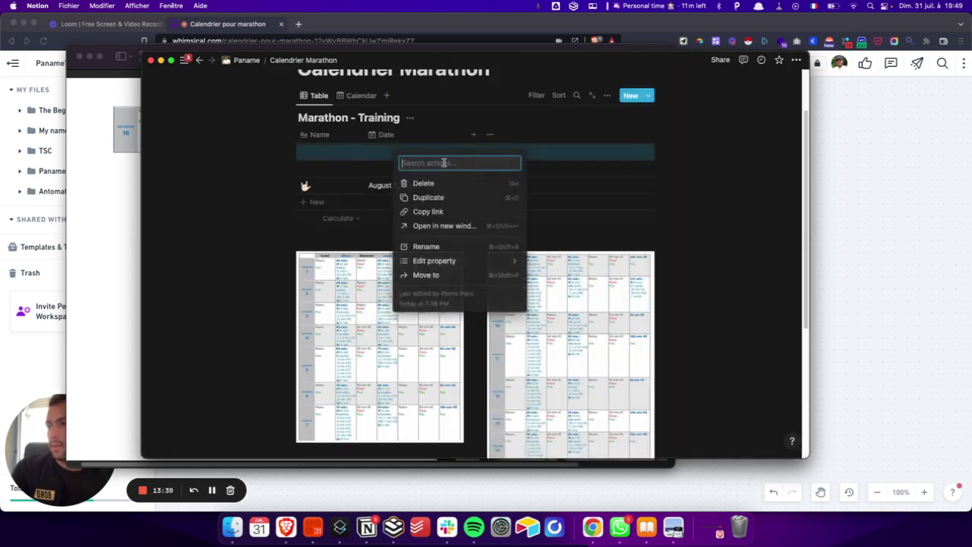
pyautogui.click(444, 185)
pyautogui.rightClick(396, 150)
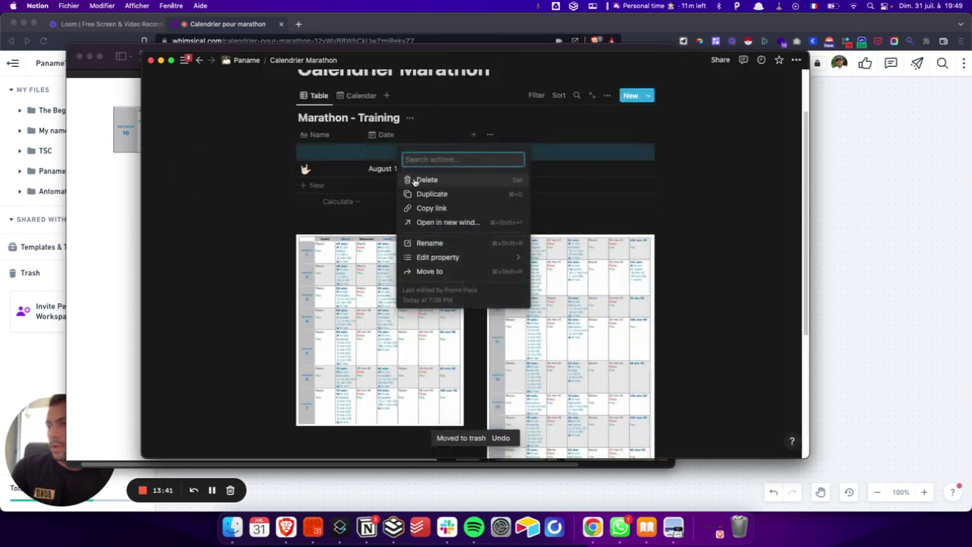
pyautogui.click(420, 178)
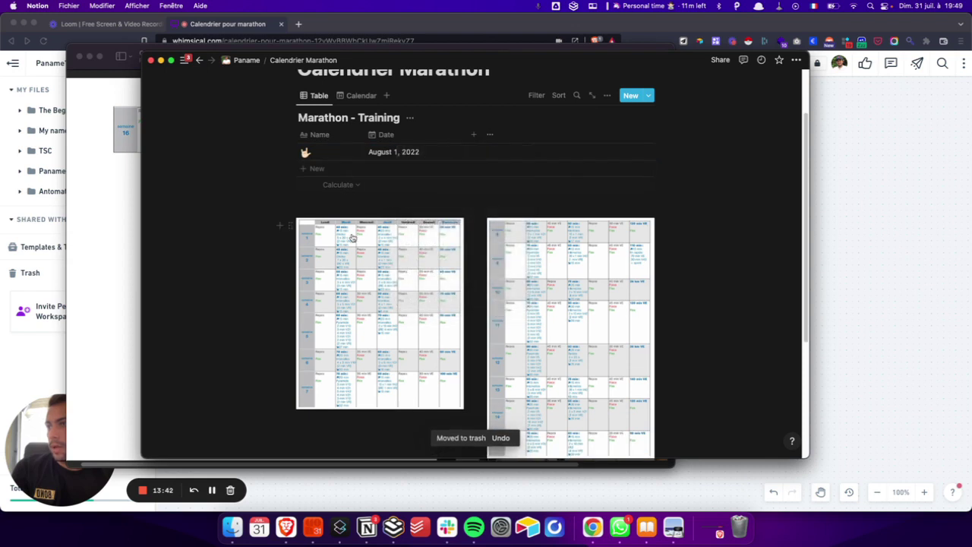
# Return to the calendar view and create an August 3 page from the Repos - Flex - Force template.
pyautogui.click(358, 97)
pyautogui.scroll(-3, 426, 291)
pyautogui.scroll(-3, 400, 341)
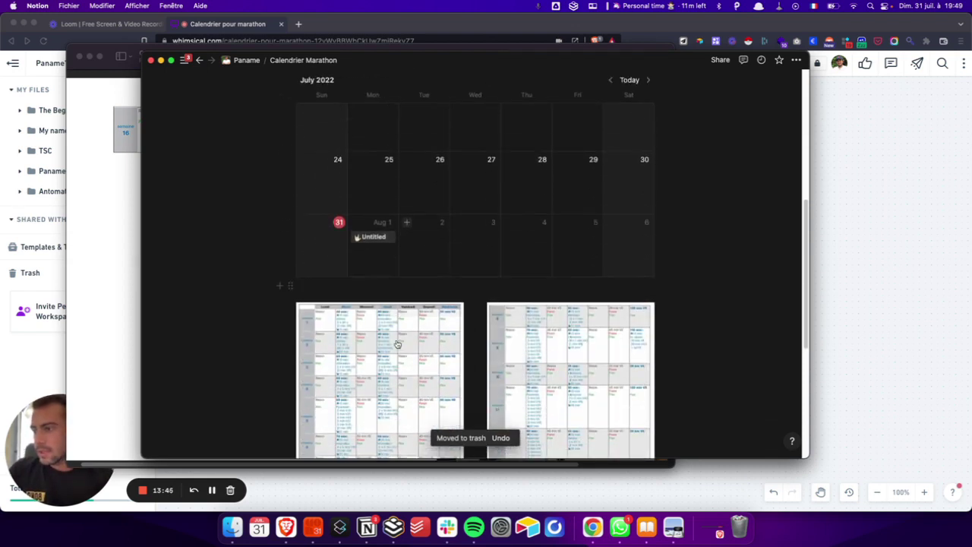
pyautogui.click(460, 223)
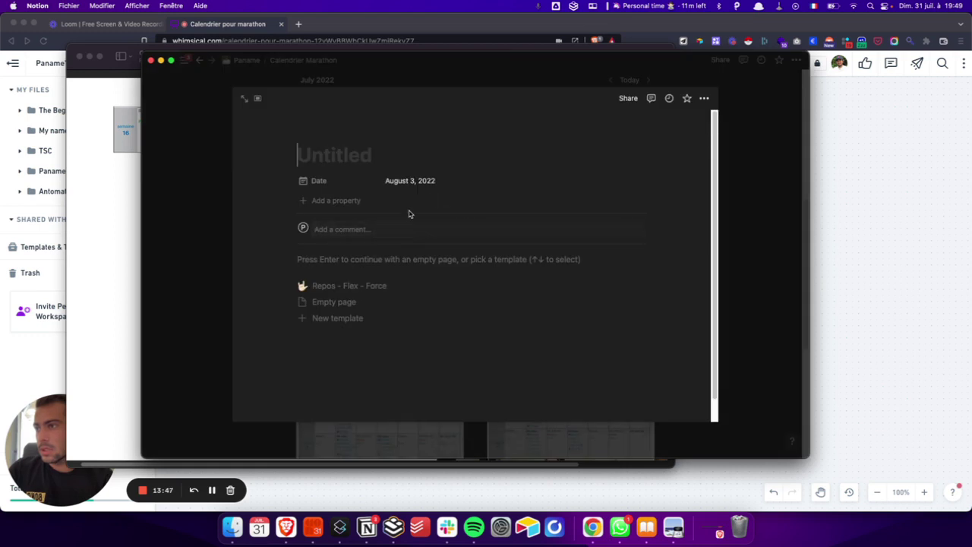
pyautogui.click(354, 288)
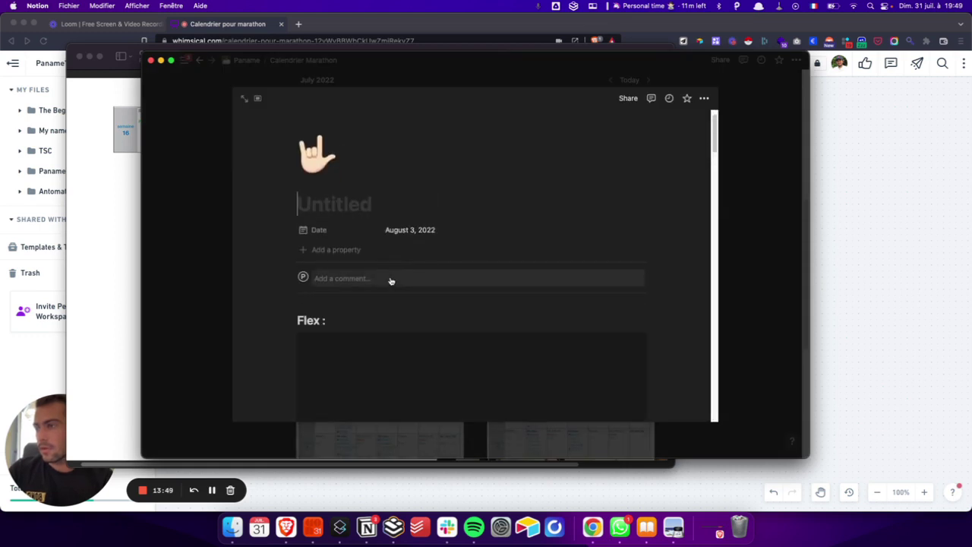
pyautogui.click(194, 215)
# Create an August 5 page from the Repos - Flex - Force template.
pyautogui.scroll(-2, 391, 262)
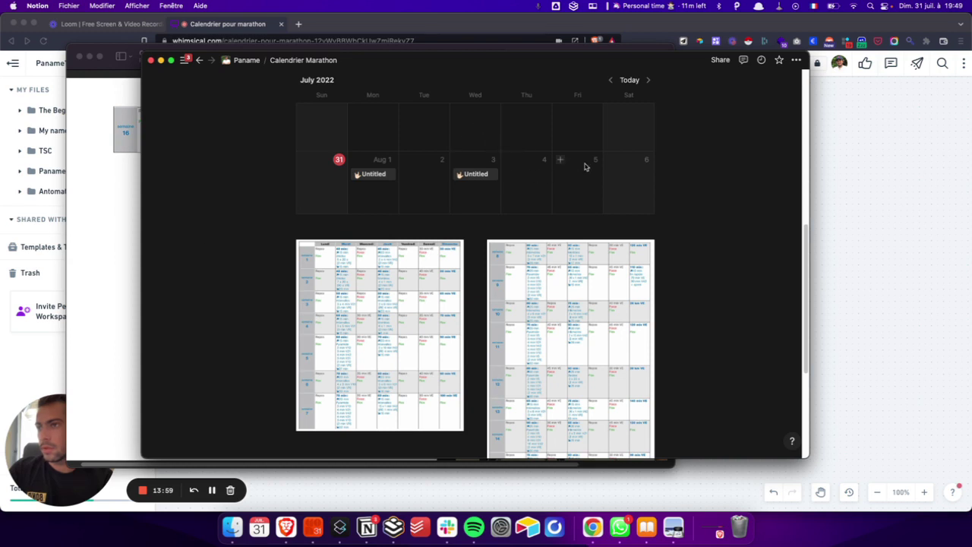
pyautogui.click(561, 159)
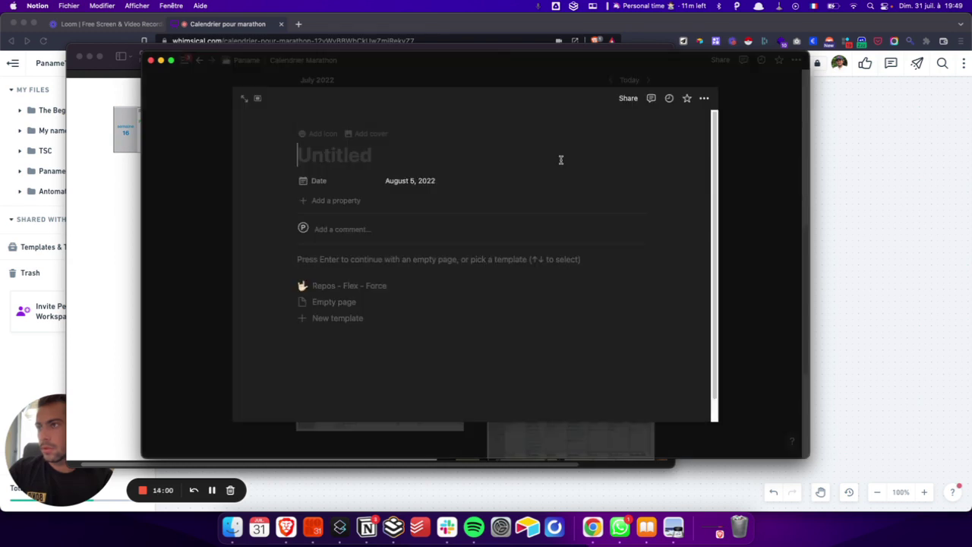
pyautogui.click(333, 285)
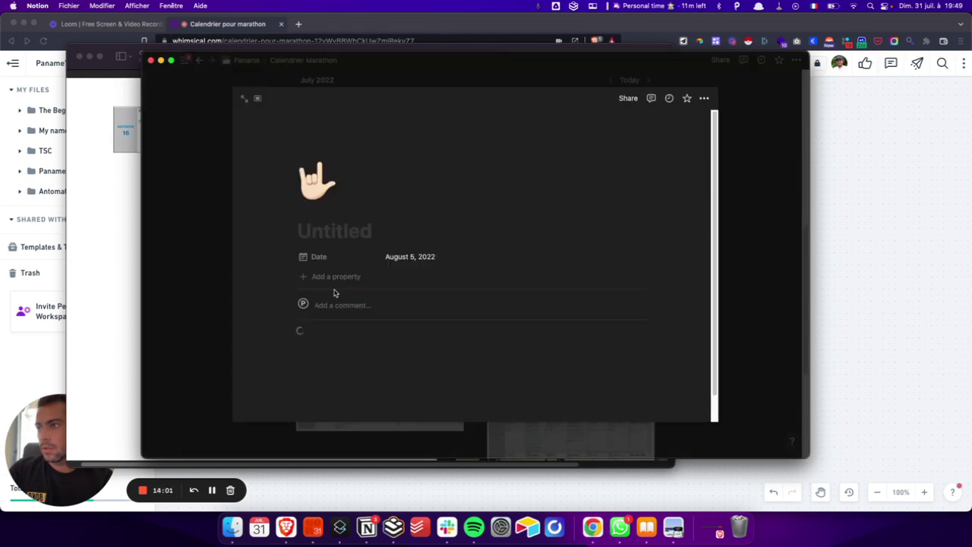
pyautogui.click(203, 212)
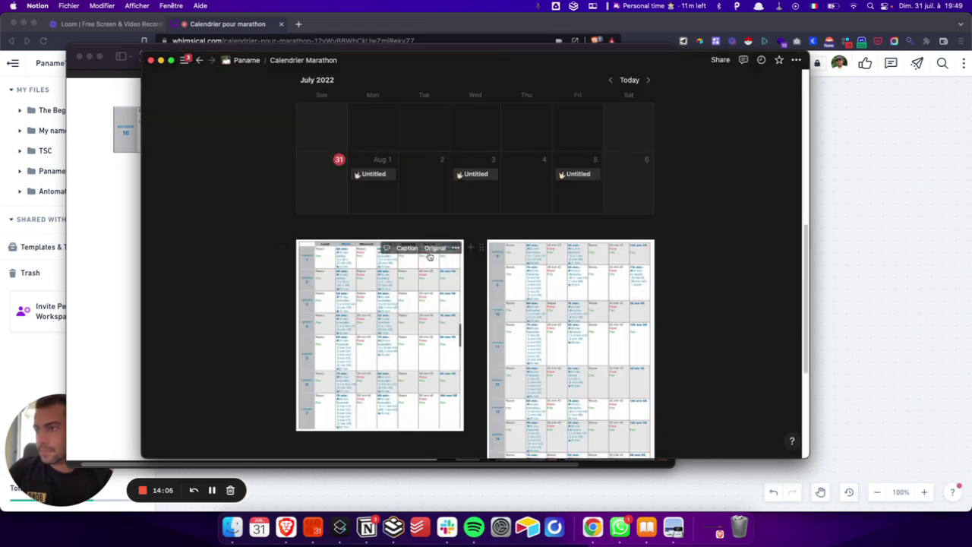
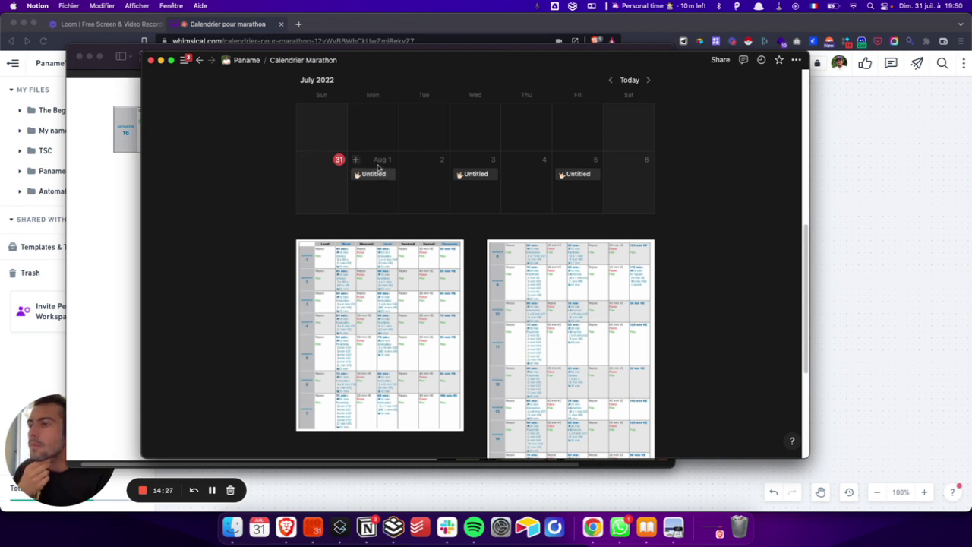
# Add a property named Temps to the Marathon - Training database in its table view.
pyautogui.scroll(5, 349, 114)
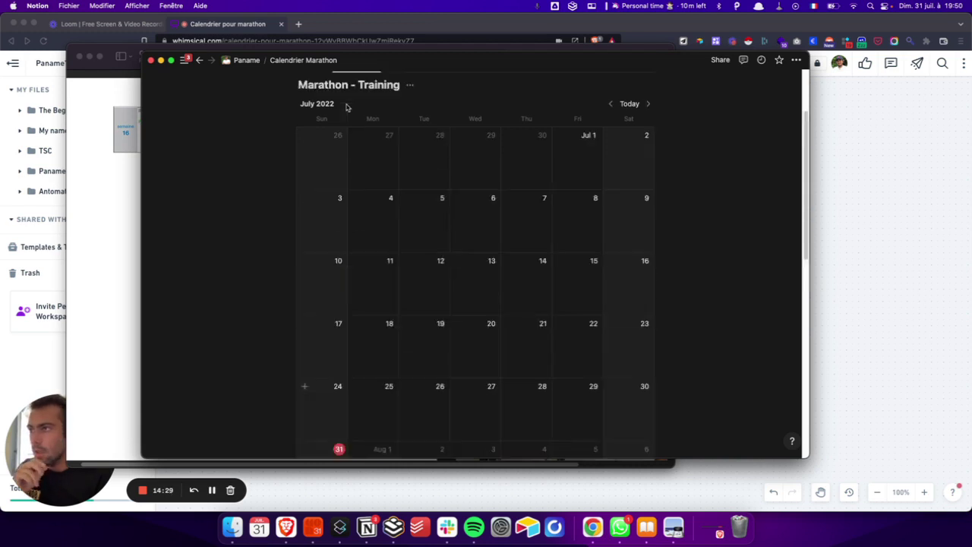
pyautogui.click(315, 167)
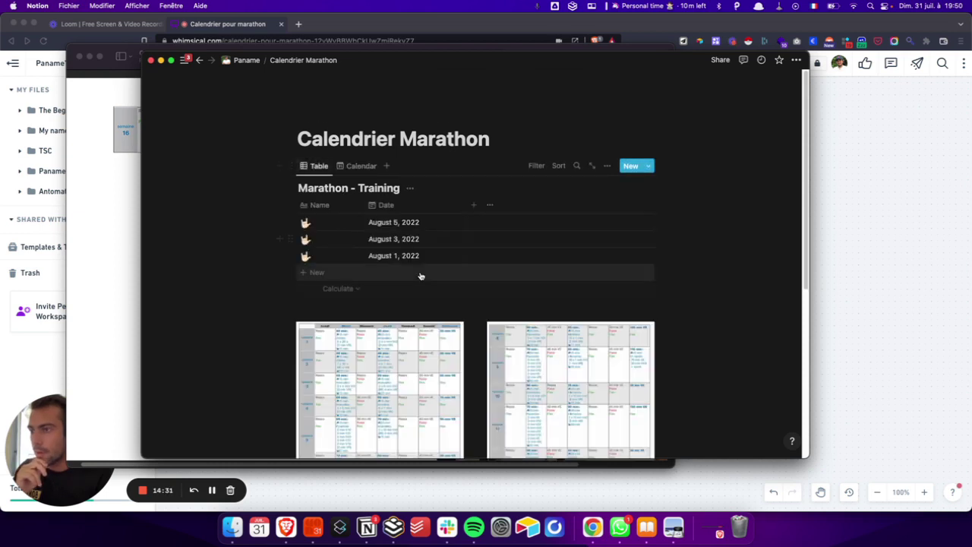
pyautogui.scroll(-1, 418, 265)
pyautogui.click(474, 199)
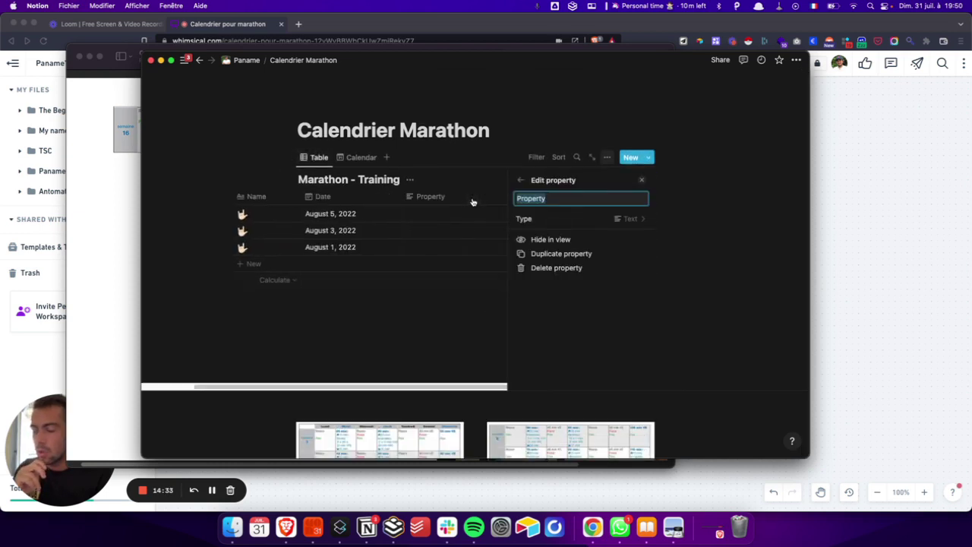
pyautogui.write('Tem')
pyautogui.press('BackSpace')
pyautogui.press('BackSpace')
pyautogui.press('BackSpace')
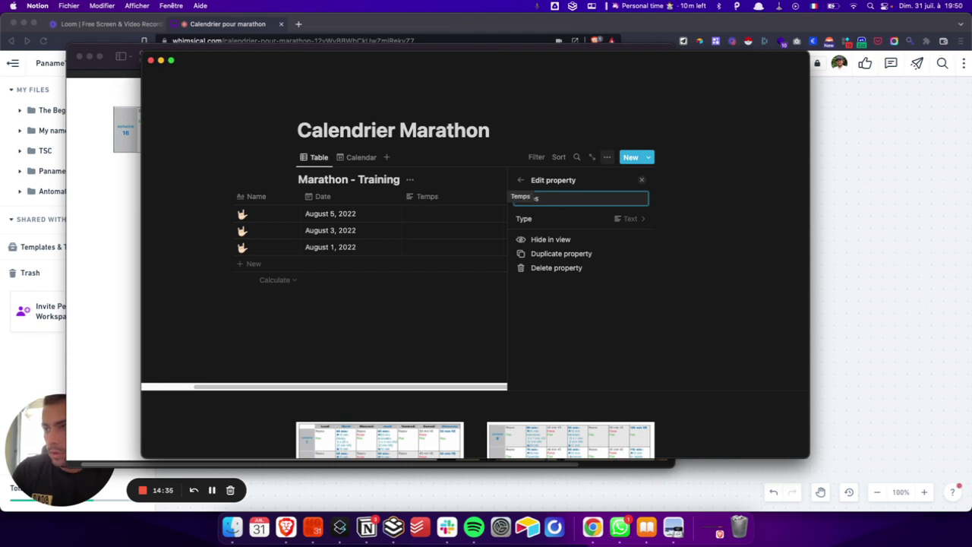
pyautogui.write('Temps')
# Change the type of the Temps property to Number.
pyautogui.click(407, 195)
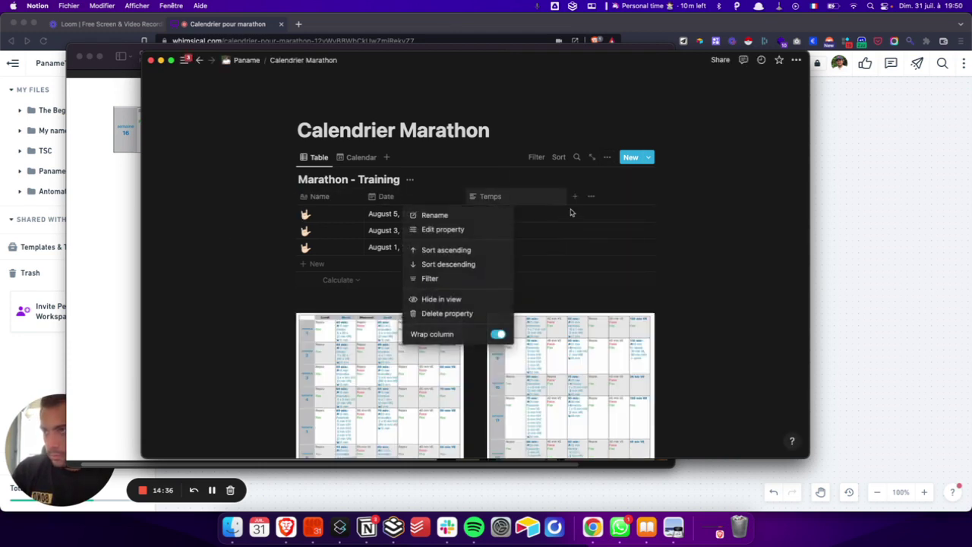
pyautogui.click(457, 198)
pyautogui.click(480, 196)
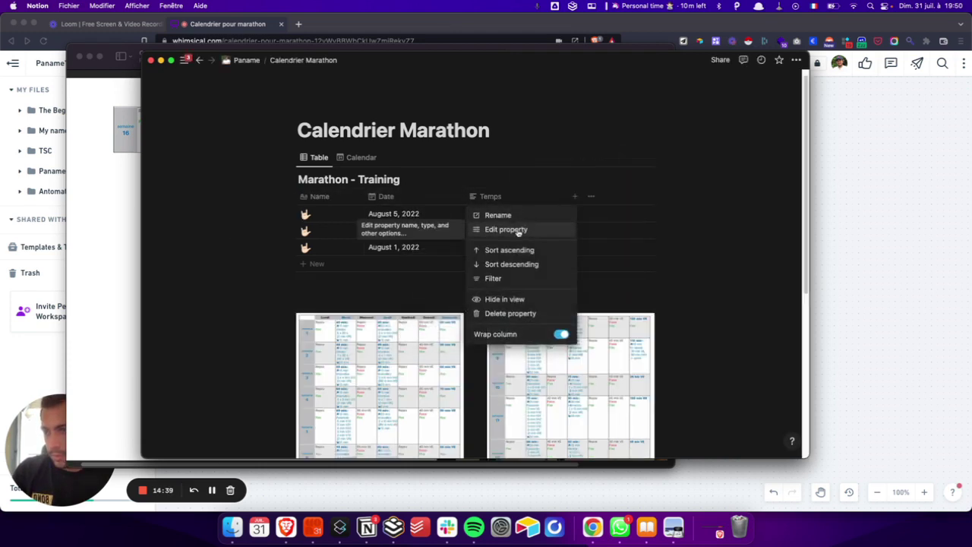
pyautogui.click(506, 229)
pyautogui.click(551, 143)
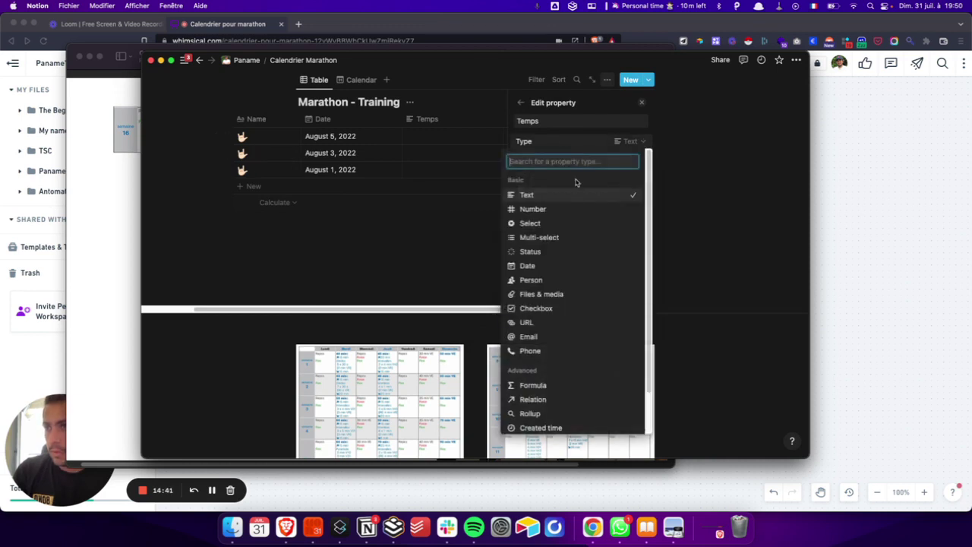
pyautogui.scroll(-3, 555, 210)
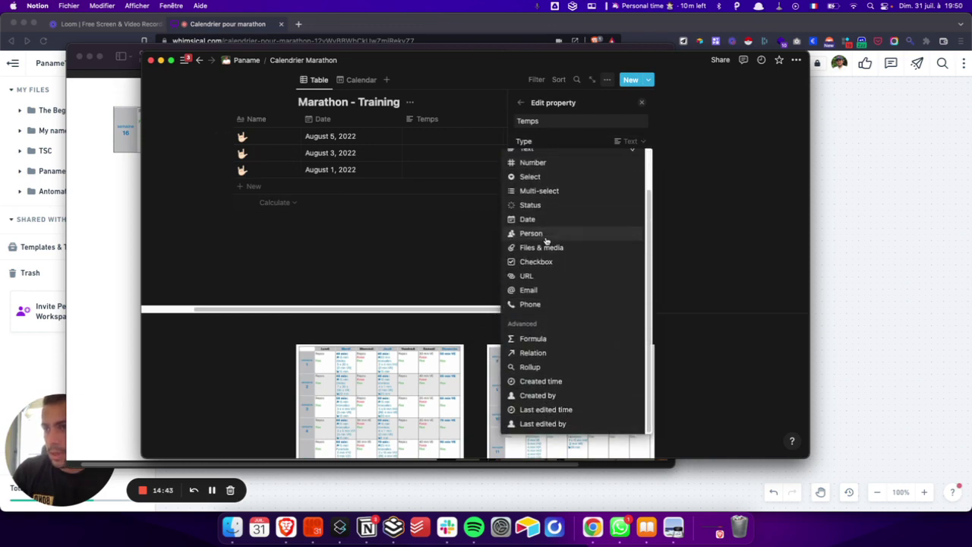
pyautogui.scroll(3, 554, 338)
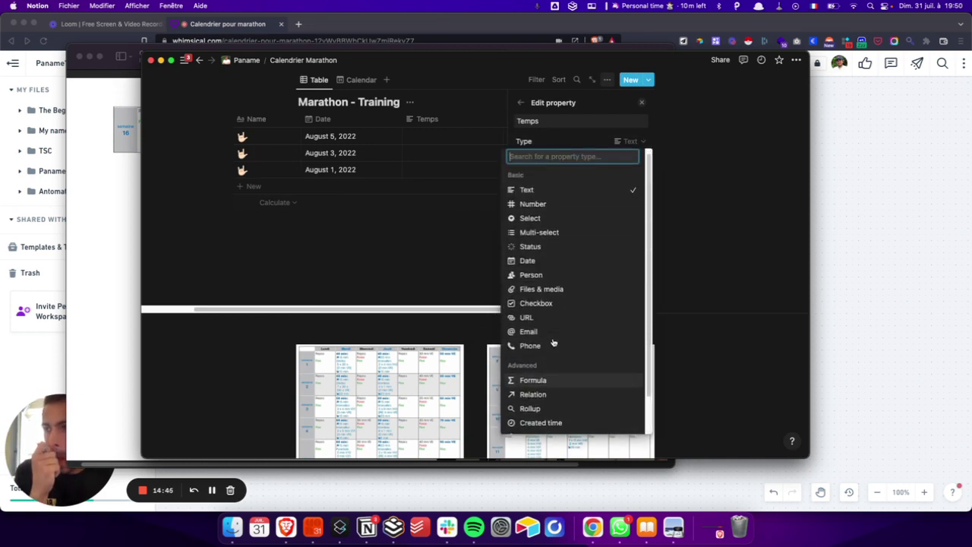
pyautogui.click(537, 204)
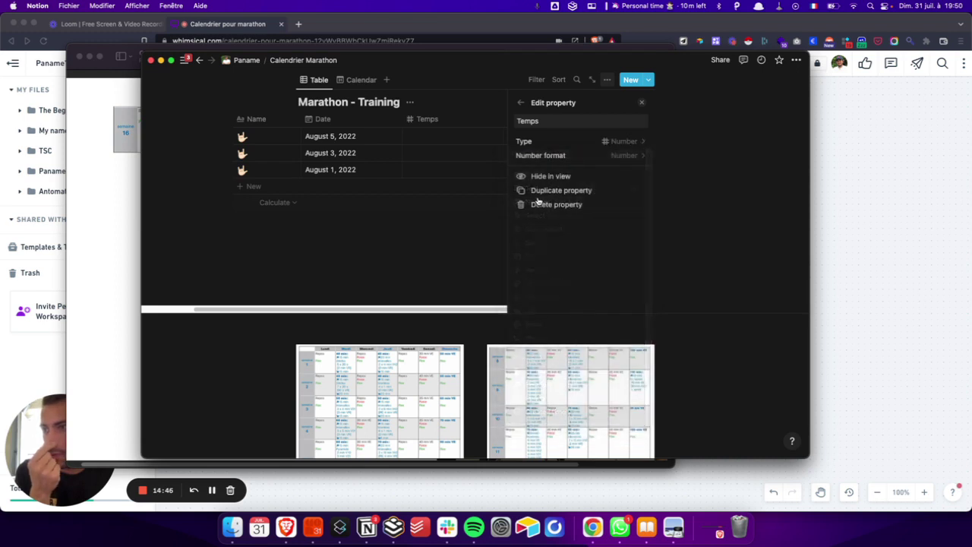
# Look through the number formats and property types available for Temps.
pyautogui.click(569, 156)
pyautogui.scroll(-2, 591, 278)
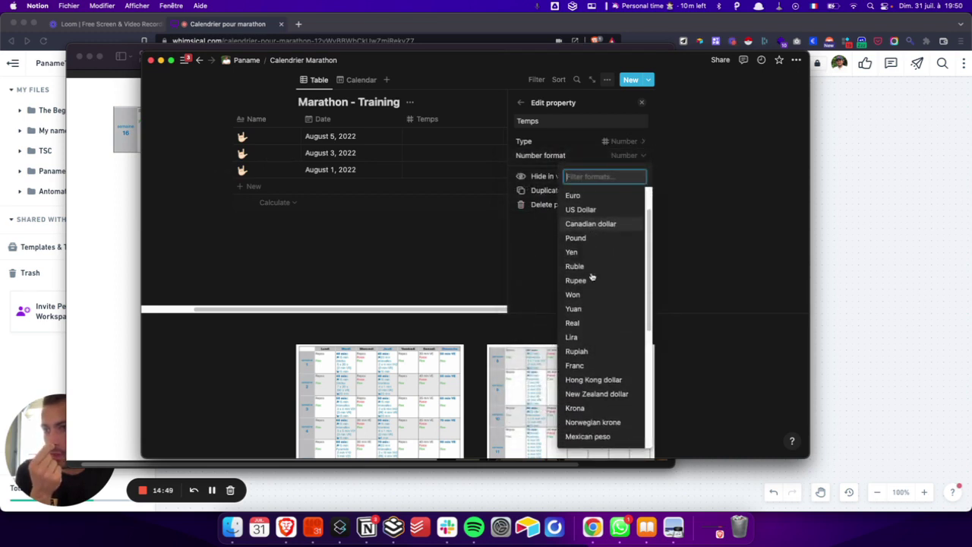
pyautogui.scroll(-5, 591, 278)
pyautogui.scroll(6, 585, 258)
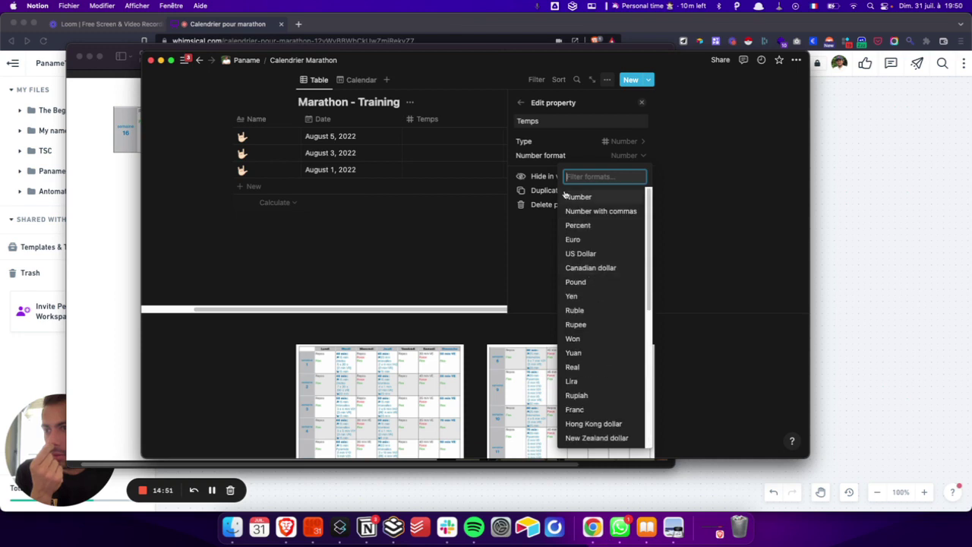
pyautogui.click(544, 145)
pyautogui.click(544, 143)
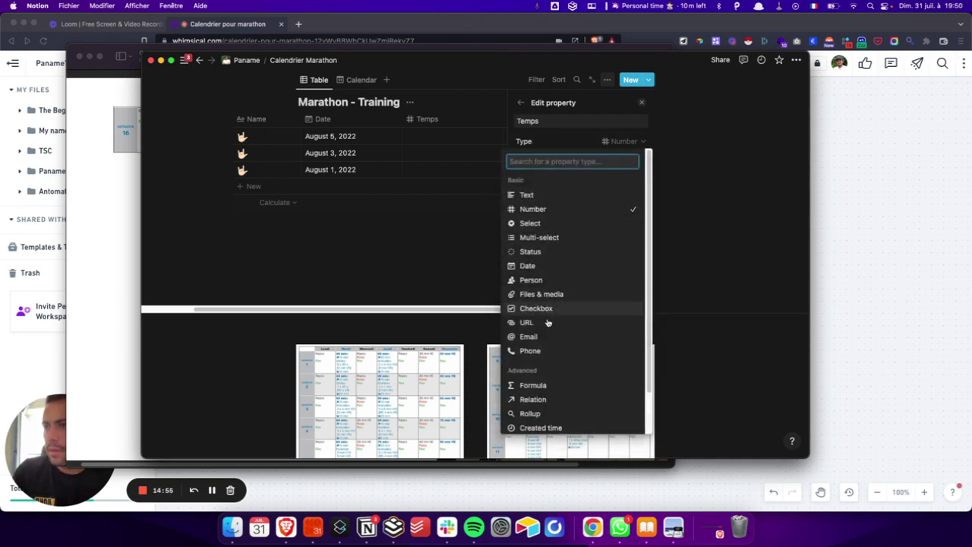
pyautogui.click(547, 209)
# Search the number formats of the Temps property for "time".
pyautogui.click(570, 157)
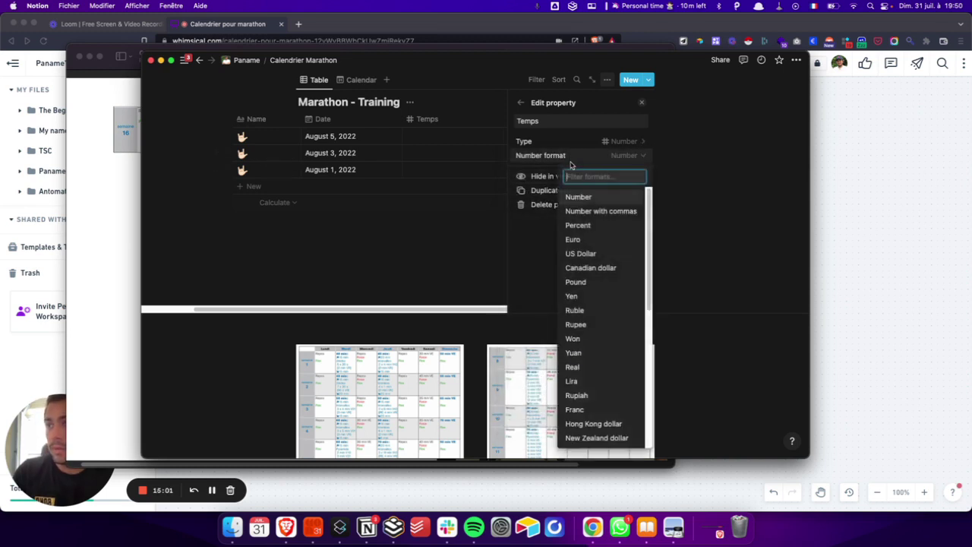
pyautogui.scroll(-1, 590, 219)
pyautogui.scroll(1, 593, 241)
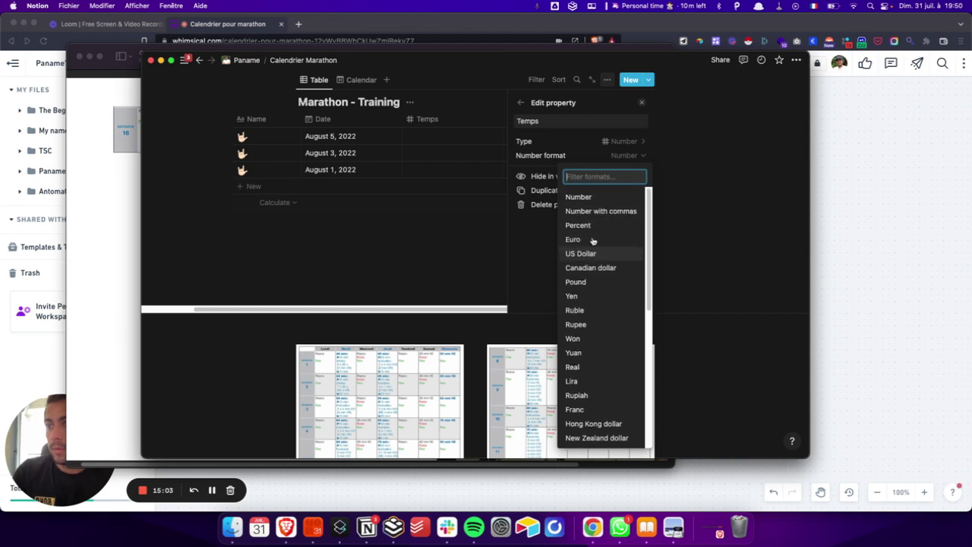
pyautogui.scroll(-5, 593, 262)
pyautogui.write('time')
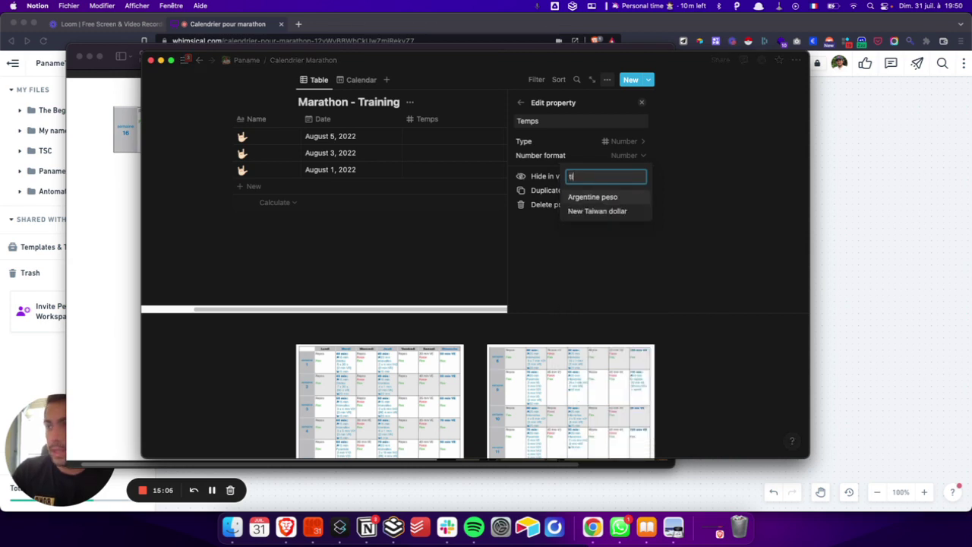
pyautogui.press('BackSpace')
pyautogui.press('BackSpace')
pyautogui.press('BackSpace')
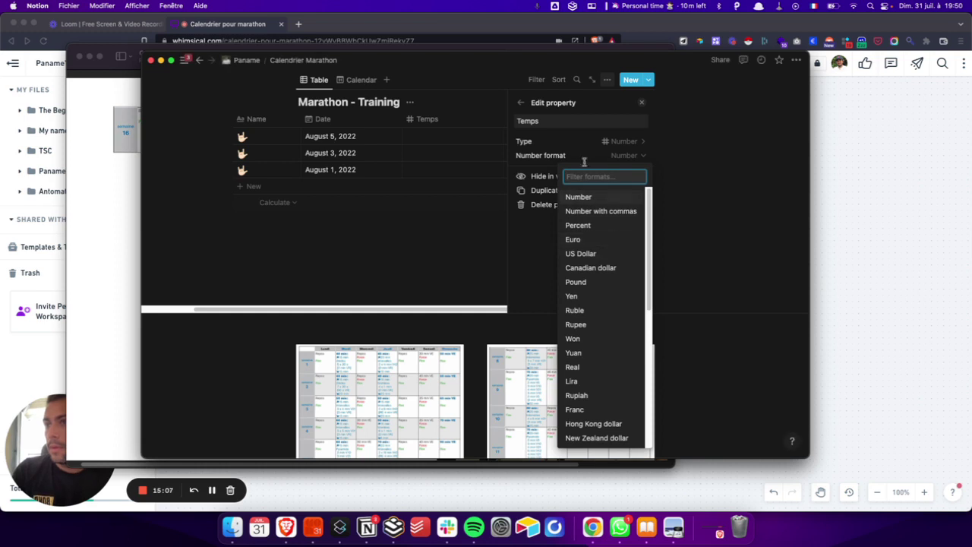
pyautogui.press('Escape')
# Search the property types for "time" and close the Temps property's settings with Number selected.
pyautogui.click(581, 143)
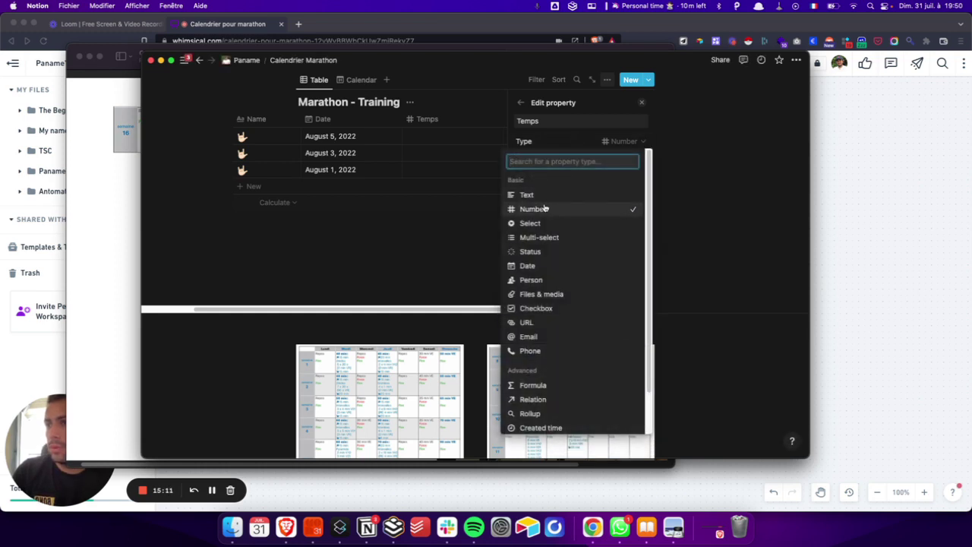
pyautogui.scroll(-1, 547, 209)
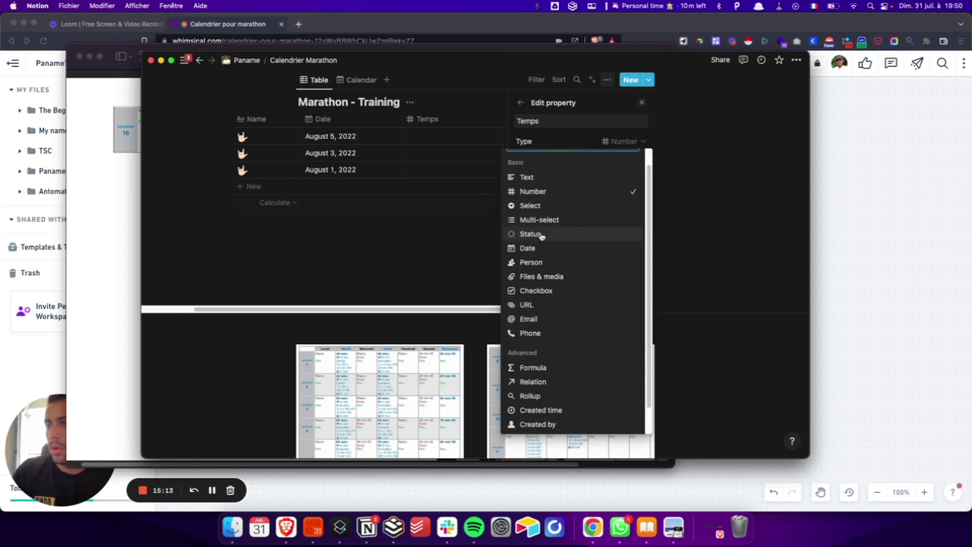
pyautogui.scroll(-2, 542, 281)
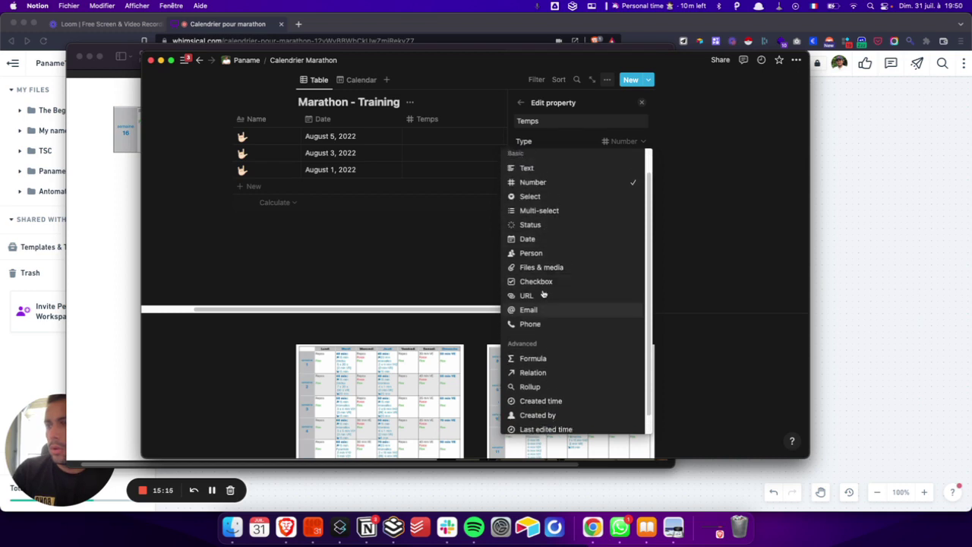
pyautogui.scroll(3, 543, 294)
pyautogui.scroll(-2, 543, 294)
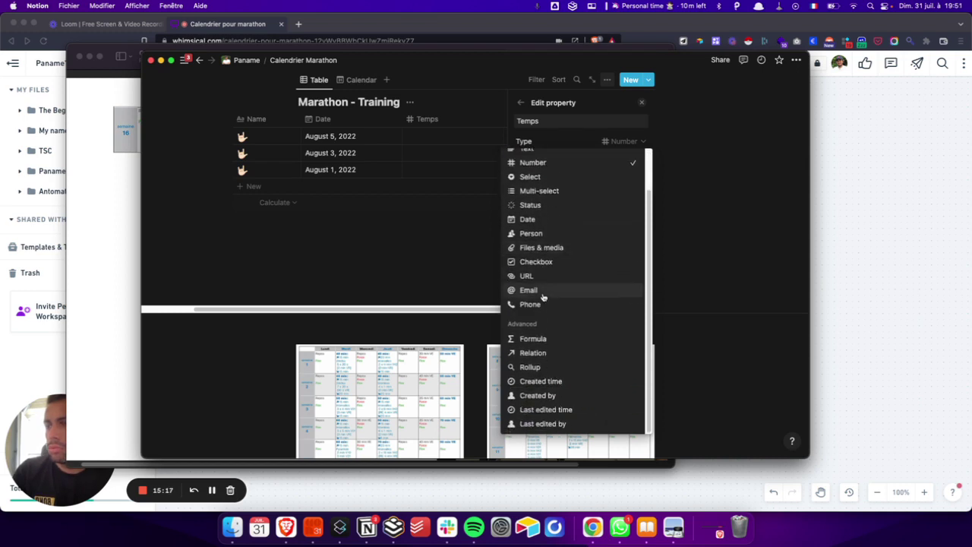
pyautogui.scroll(2, 544, 297)
pyautogui.write('time')
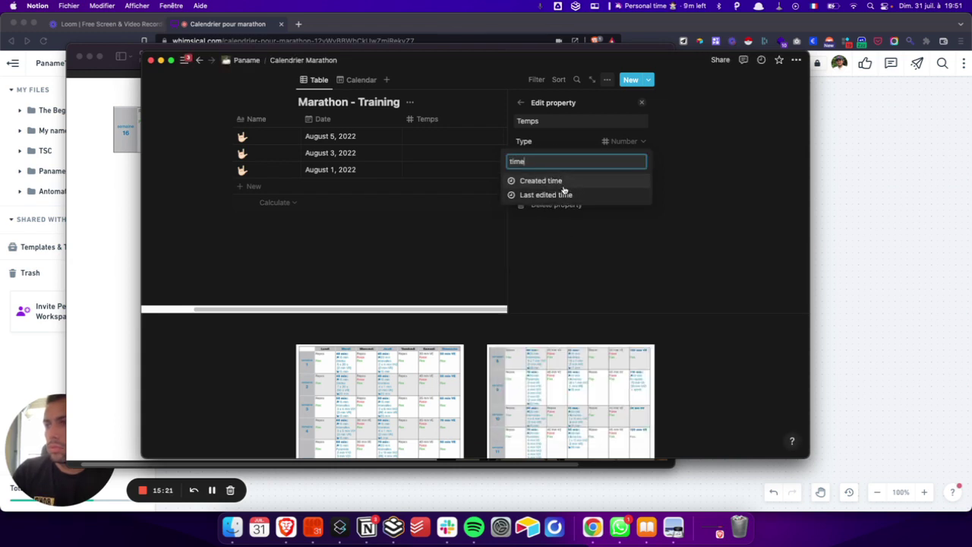
pyautogui.press('Escape')
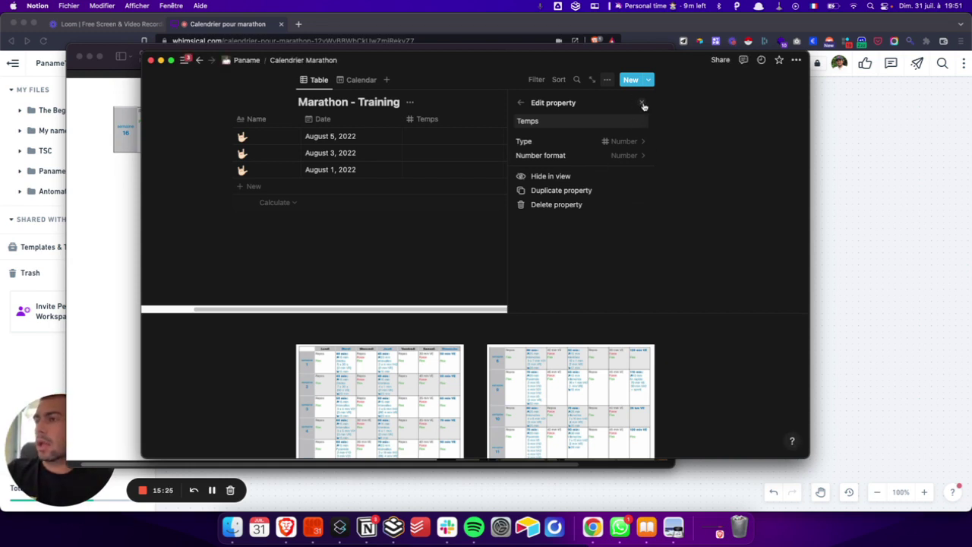
pyautogui.click(596, 142)
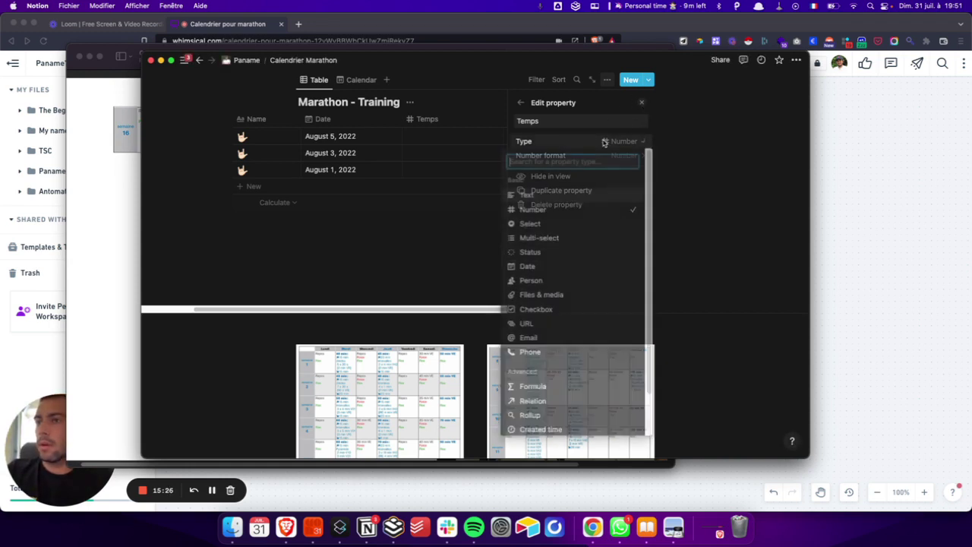
pyautogui.click(537, 208)
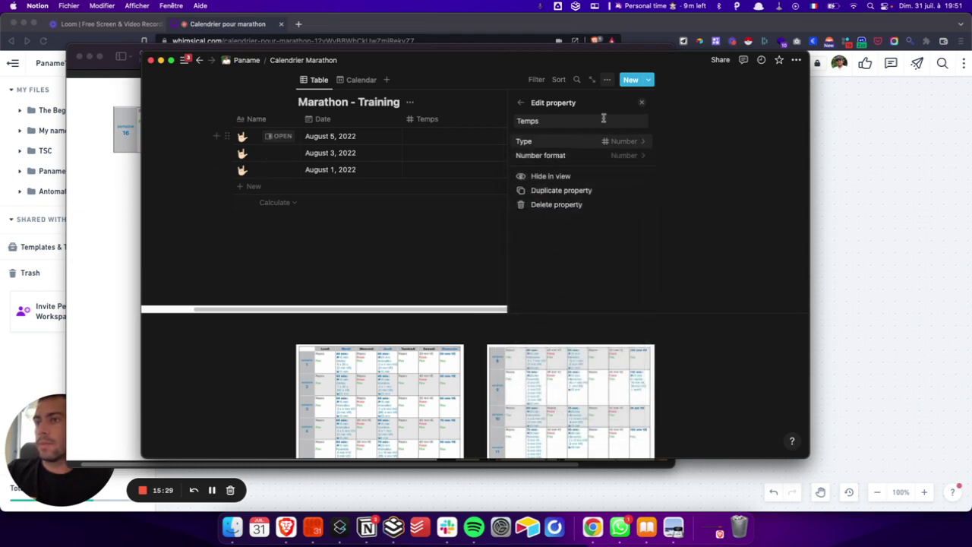
pyautogui.click(641, 105)
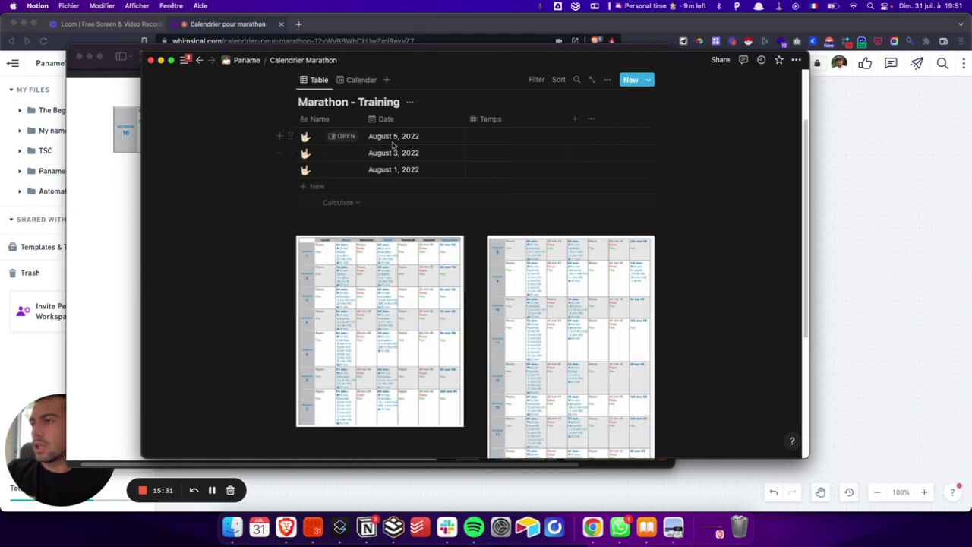
# Rename the Temps property as "Temps (min)".
pyautogui.click(486, 122)
pyautogui.click(520, 148)
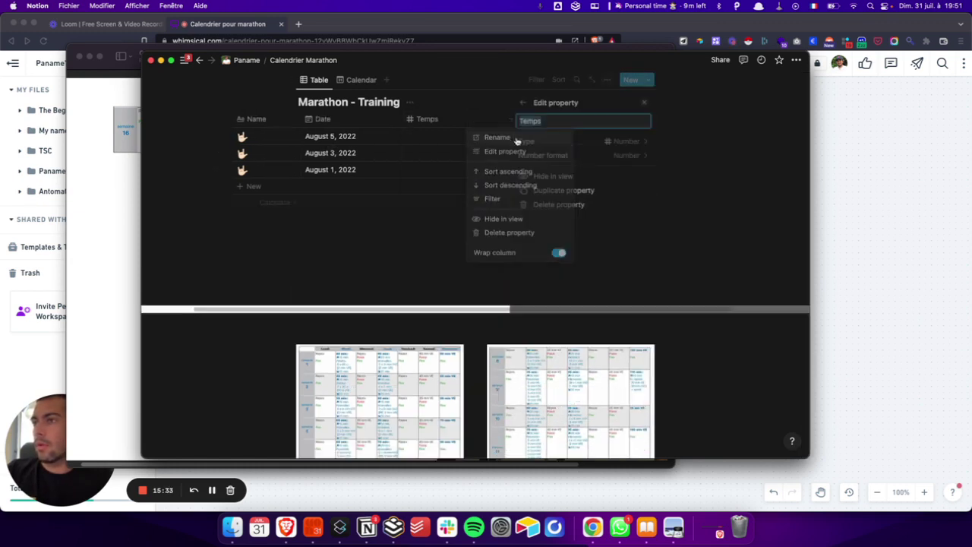
pyautogui.press('Return')
pyautogui.click(547, 120)
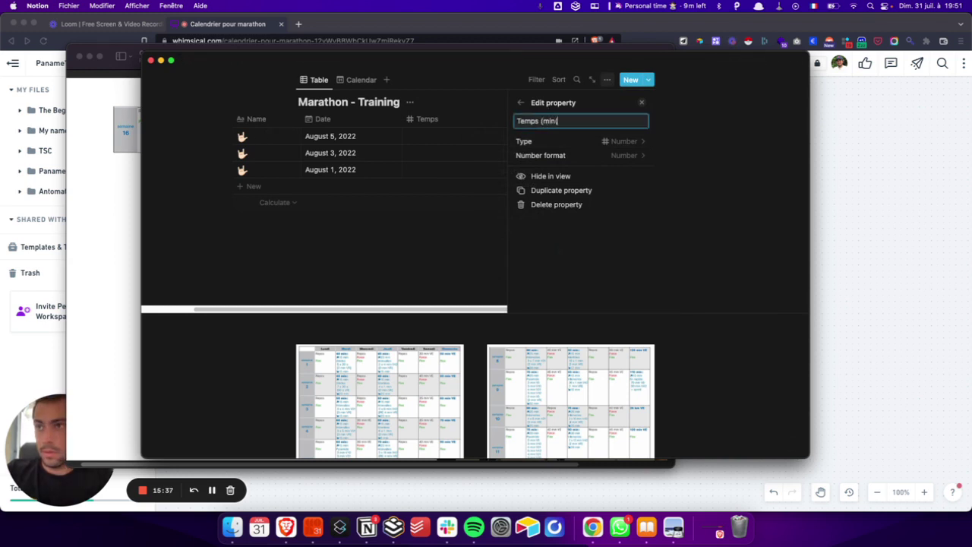
pyautogui.write('(min)')
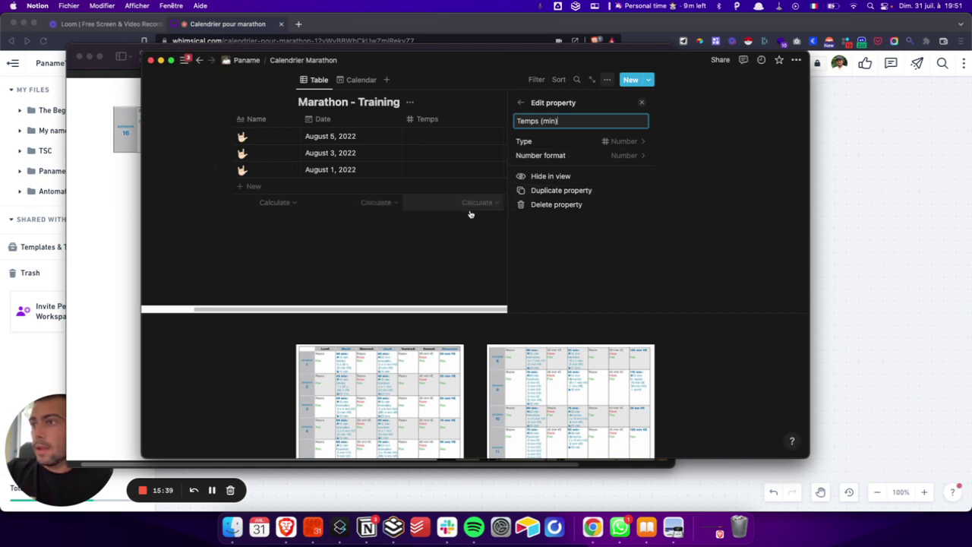
pyautogui.click(643, 103)
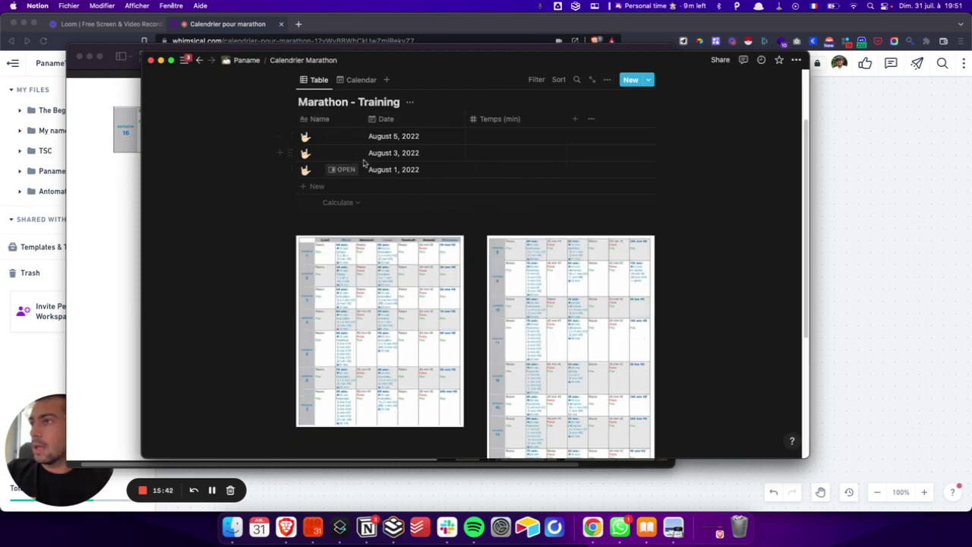
# Return to the calendar view of the Marathon - Training database.
pyautogui.click(360, 79)
pyautogui.scroll(-1, 345, 315)
pyautogui.scroll(-5, 344, 315)
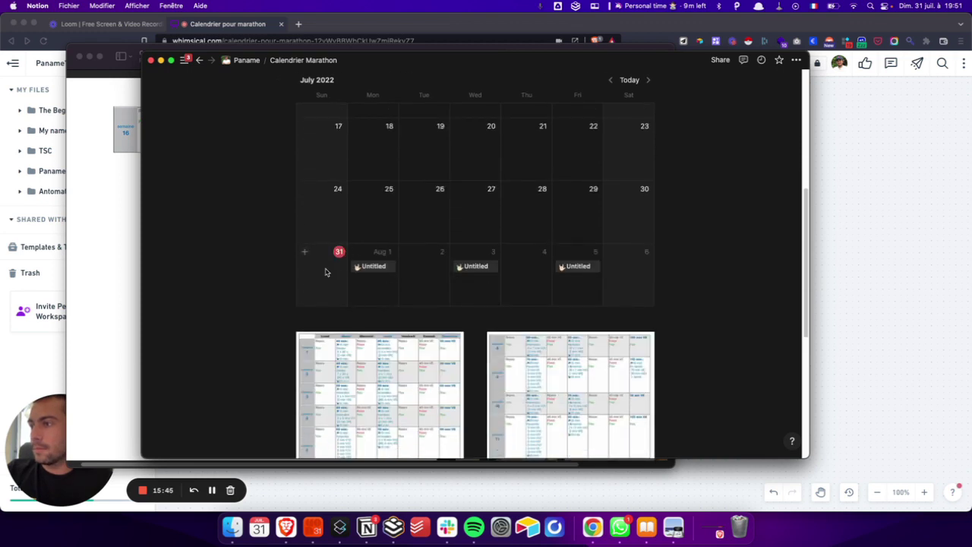
pyautogui.click(305, 254)
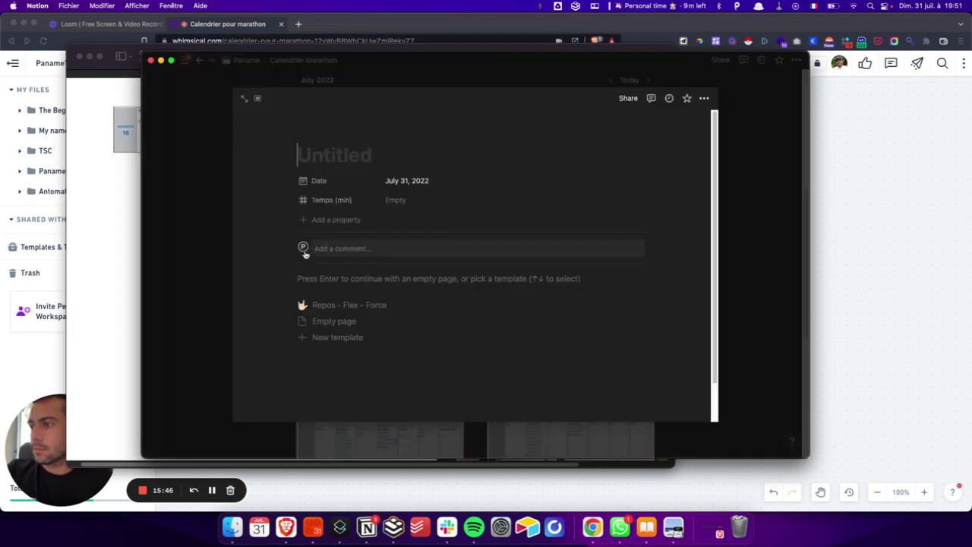
pyautogui.click(323, 322)
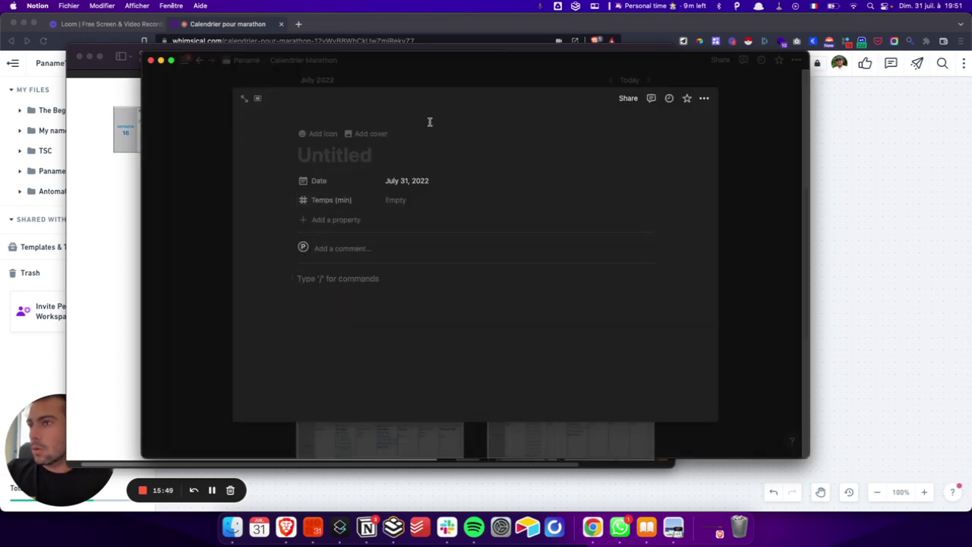
pyautogui.click(222, 150)
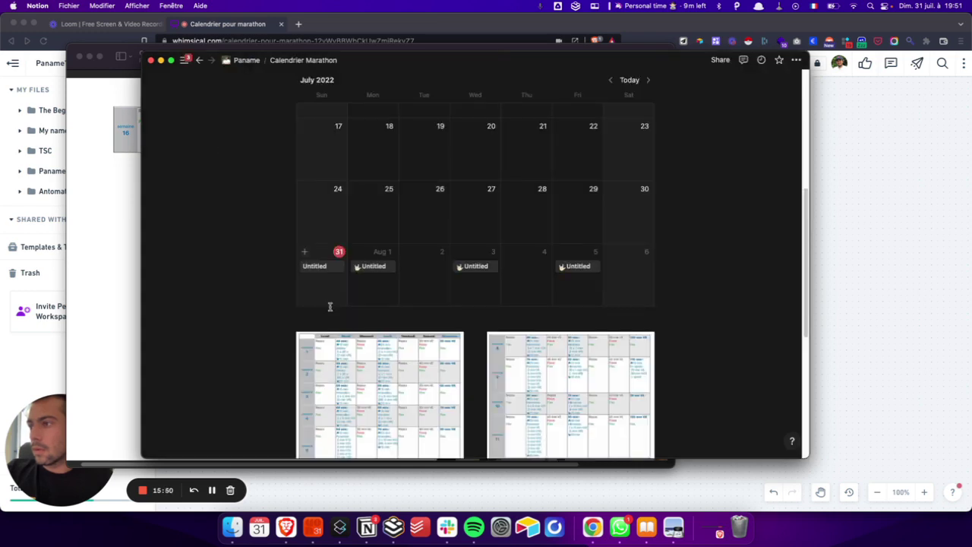
pyautogui.rightClick(322, 268)
pyautogui.click(354, 298)
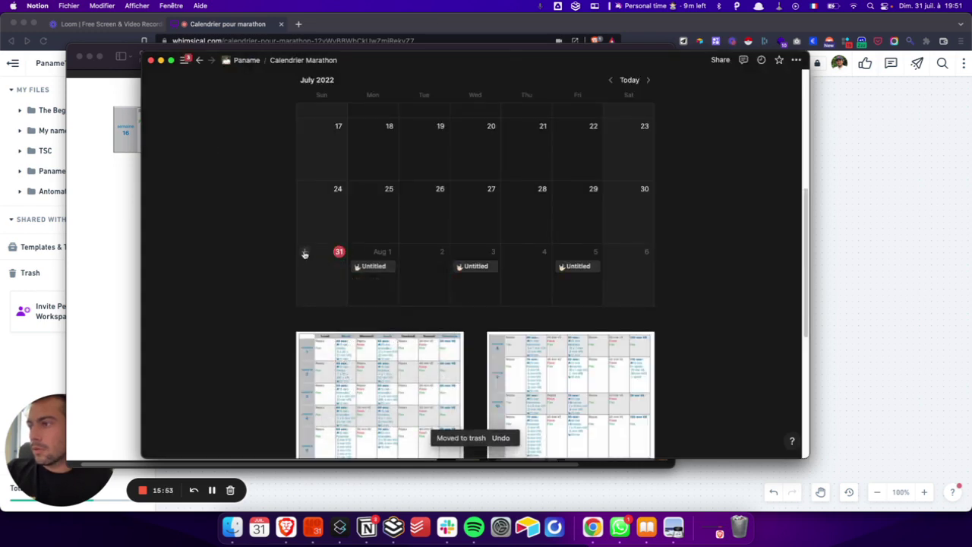
# Start a new database template named Run from a new July 31 entry.
pyautogui.click(305, 252)
pyautogui.click(314, 338)
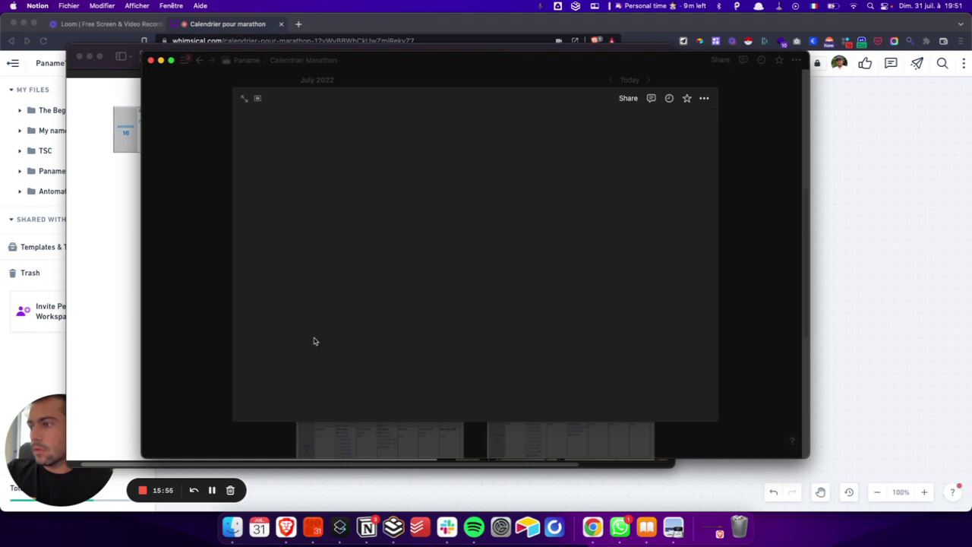
pyautogui.write('Run')
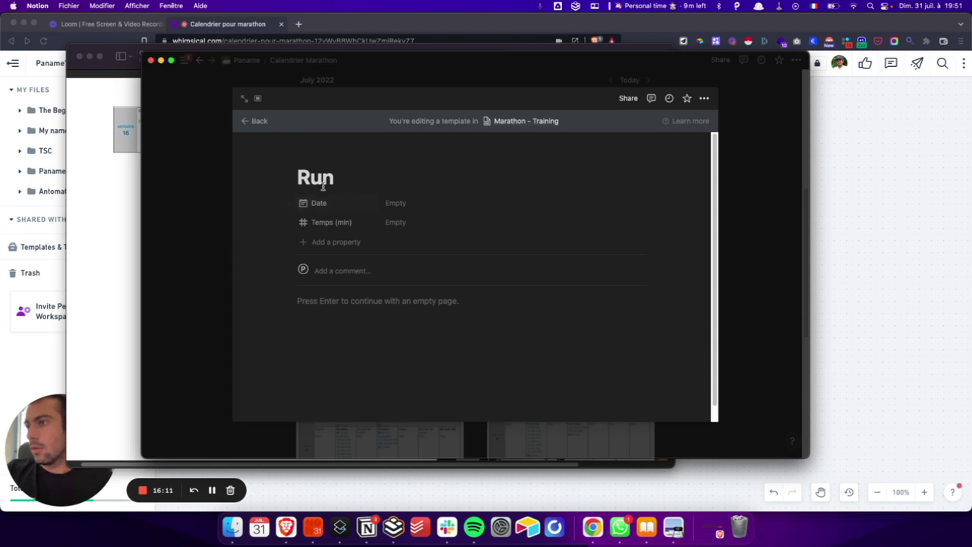
# Give the Run template a running-person emoji as its page icon, searching the emojis for "run".
pyautogui.click(317, 156)
pyautogui.click(323, 196)
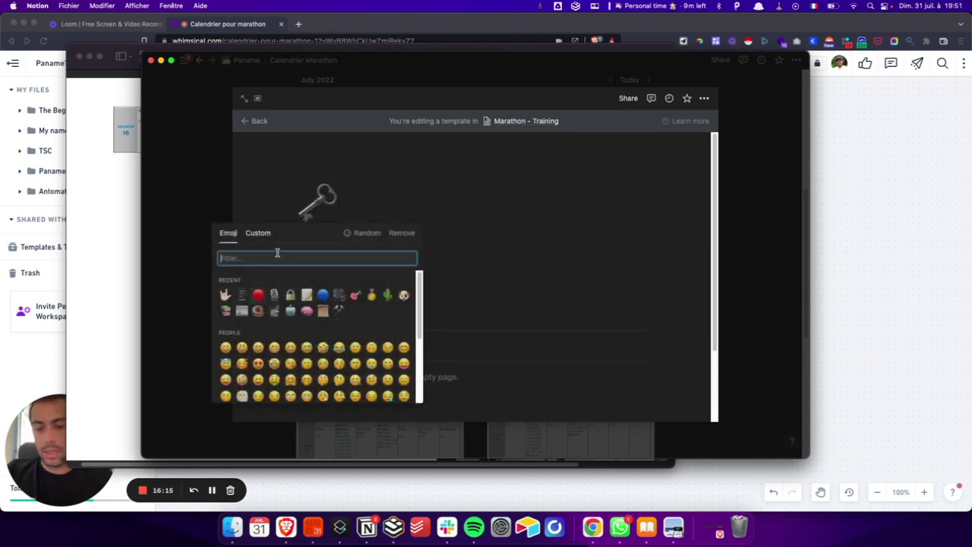
pyautogui.write('run')
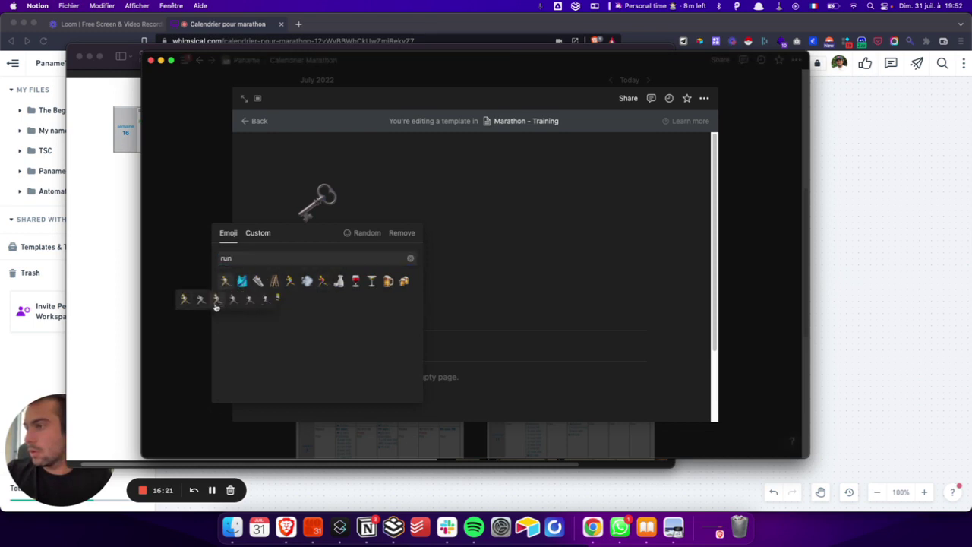
pyautogui.press('Return')
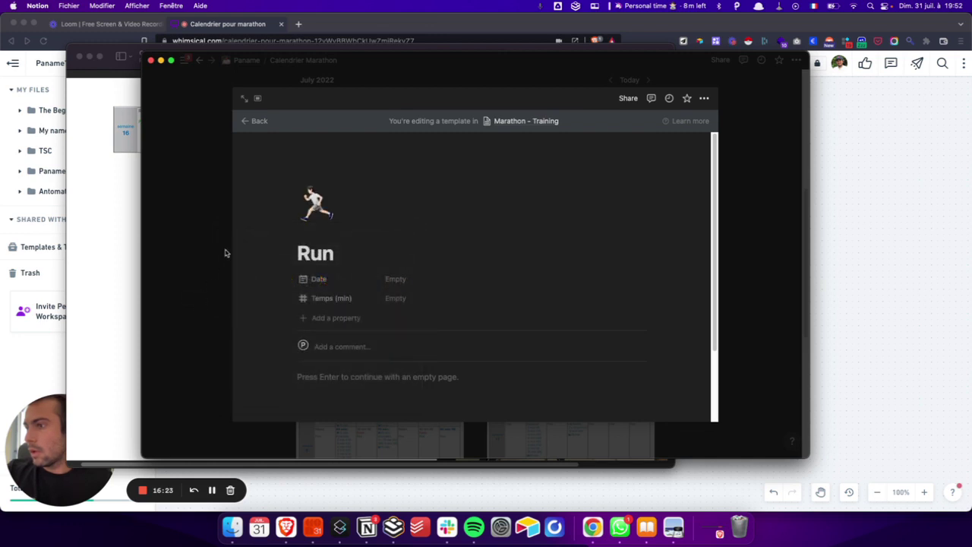
# Insert a simple table into the body of the Run template.
pyautogui.scroll(-2, 395, 320)
pyautogui.click(382, 293)
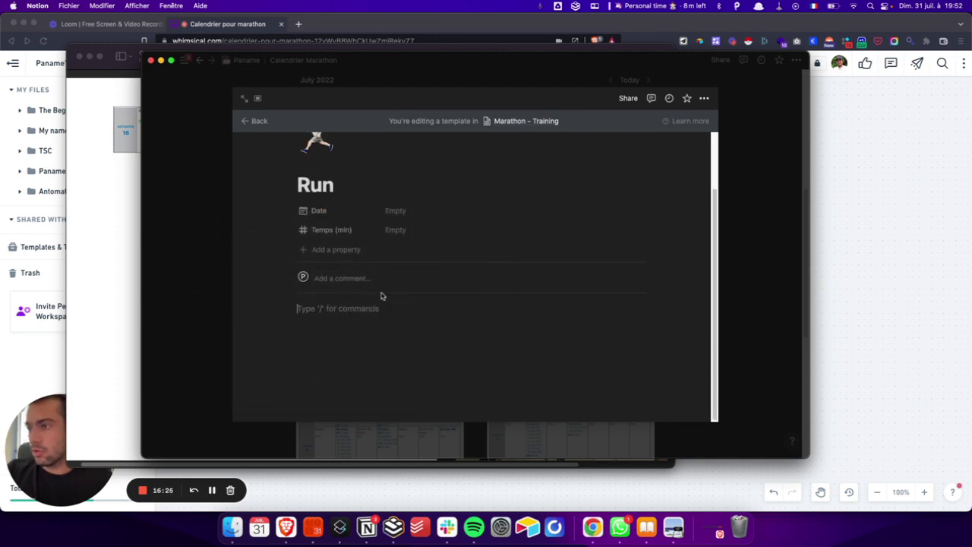
pyautogui.write('/table')
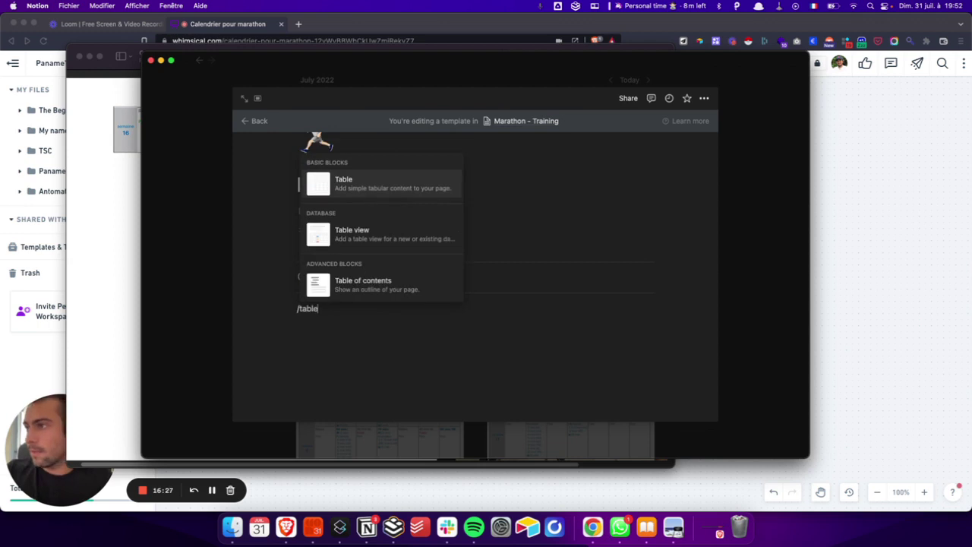
pyautogui.click(372, 179)
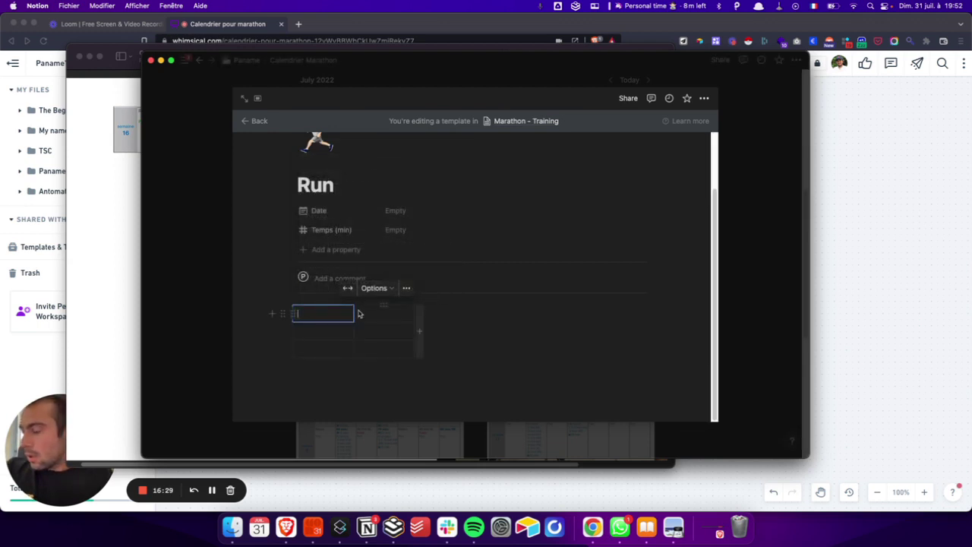
# Fit the new two-column table to the page width.
pyautogui.rightClick(322, 309)
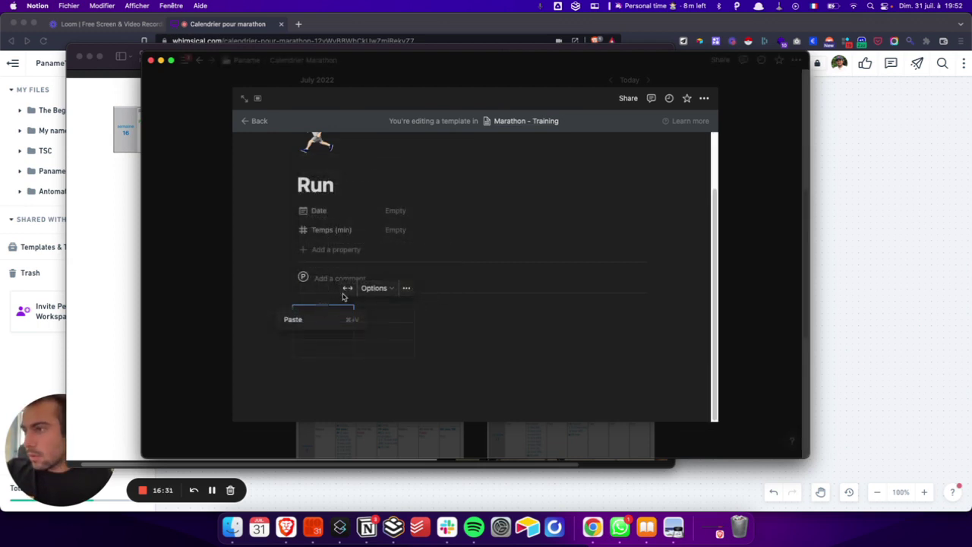
pyautogui.click(384, 320)
pyautogui.click(407, 288)
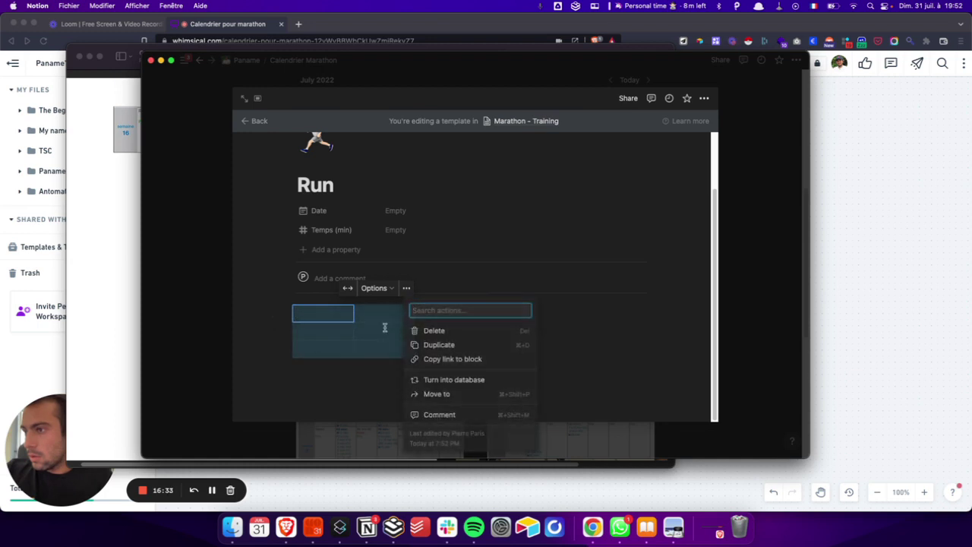
pyautogui.press('Escape')
pyautogui.click(347, 290)
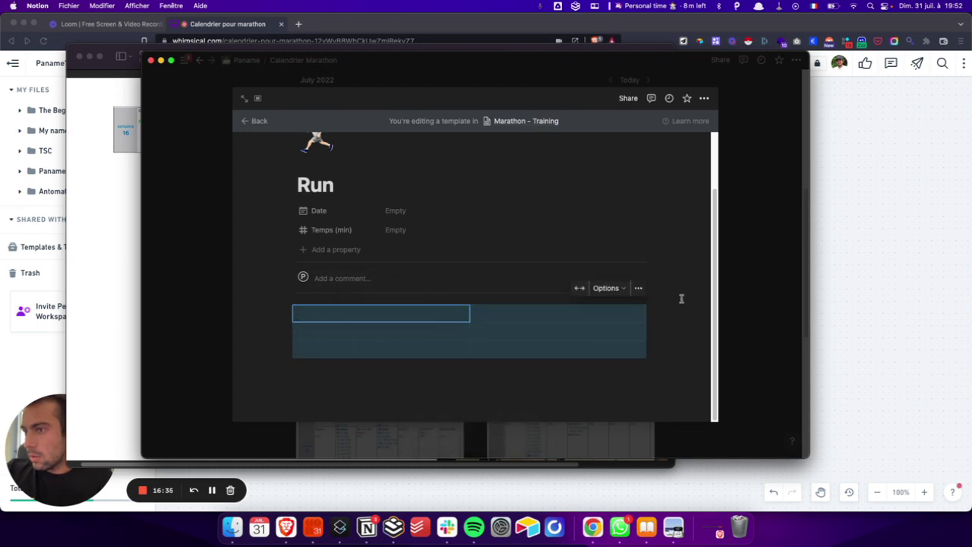
# Look through the table's header options, block actions and cell commands for ways to modify the table.
pyautogui.click(638, 288)
pyautogui.click(607, 288)
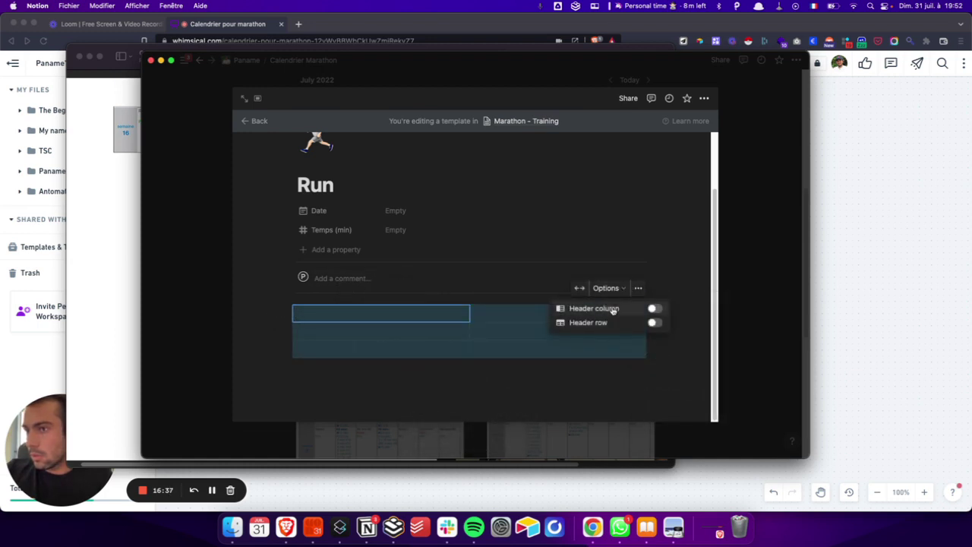
pyautogui.click(636, 288)
pyautogui.click(638, 289)
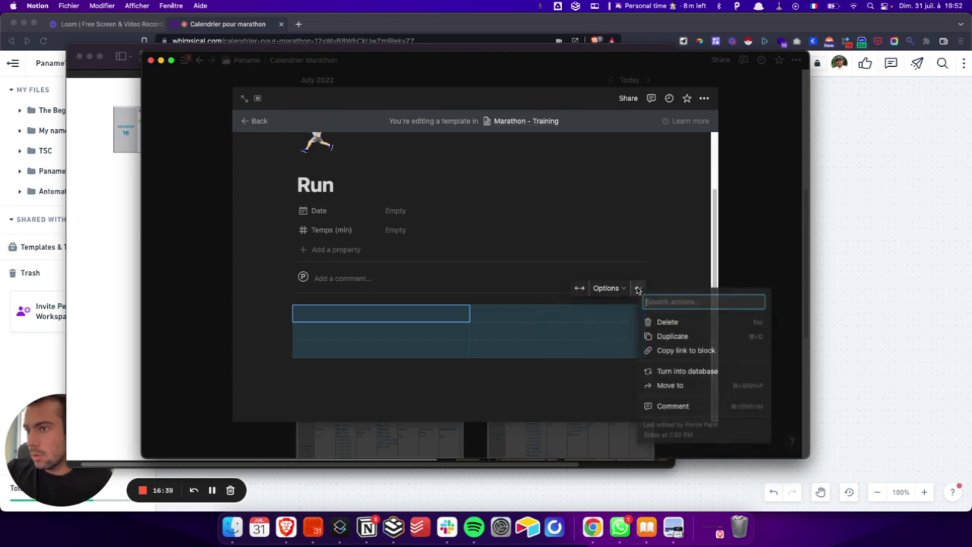
pyautogui.click(538, 329)
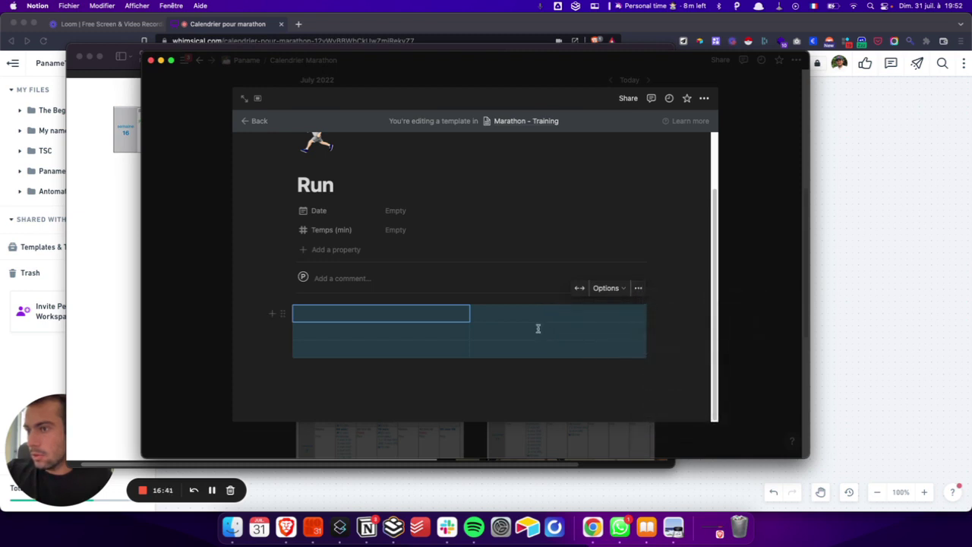
pyautogui.click(525, 325)
pyautogui.rightClick(533, 327)
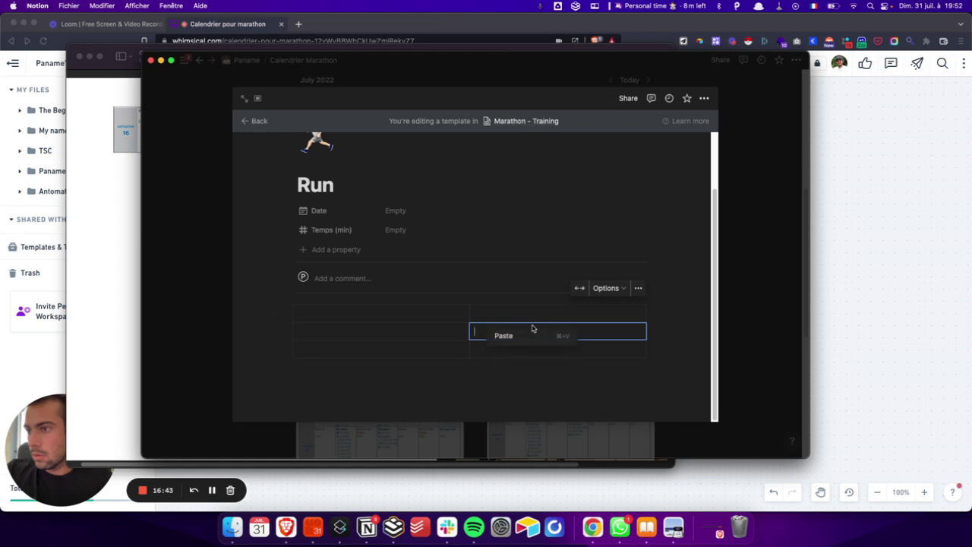
pyautogui.click(623, 325)
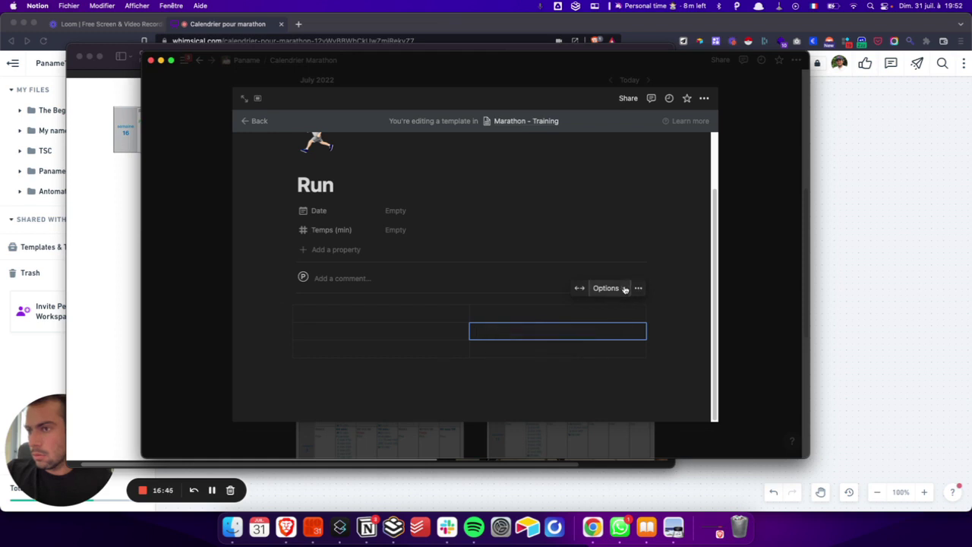
pyautogui.click(607, 288)
pyautogui.click(639, 289)
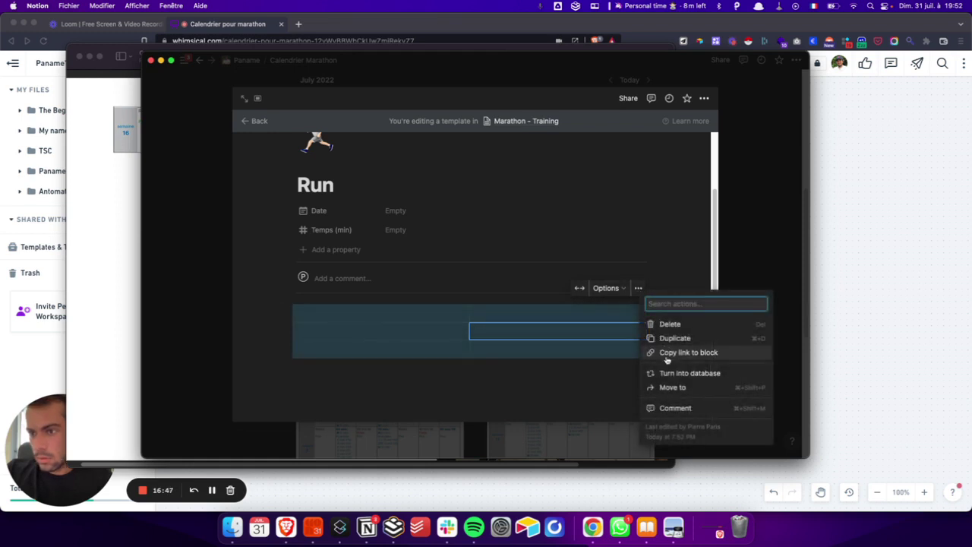
pyautogui.click(579, 290)
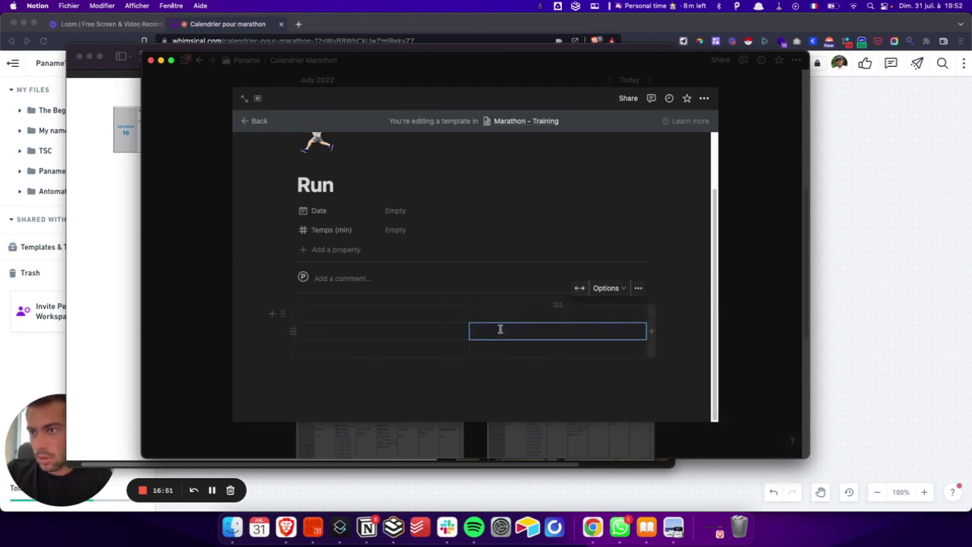
# Add a third column to the table and narrow its first two columns.
pyautogui.click(651, 331)
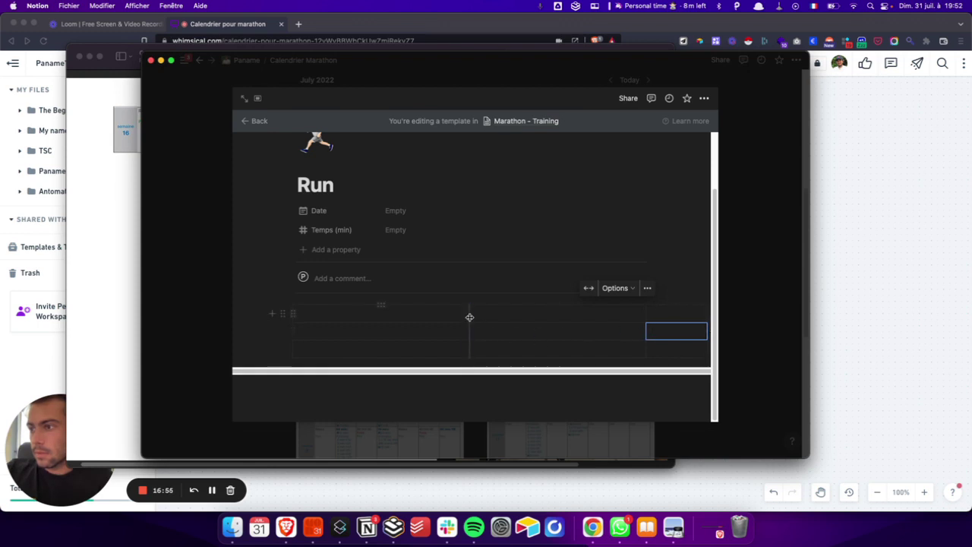
pyautogui.moveTo(468, 319); pyautogui.dragTo(354, 315)
pyautogui.moveTo(530, 315); pyautogui.dragTo(459, 315)
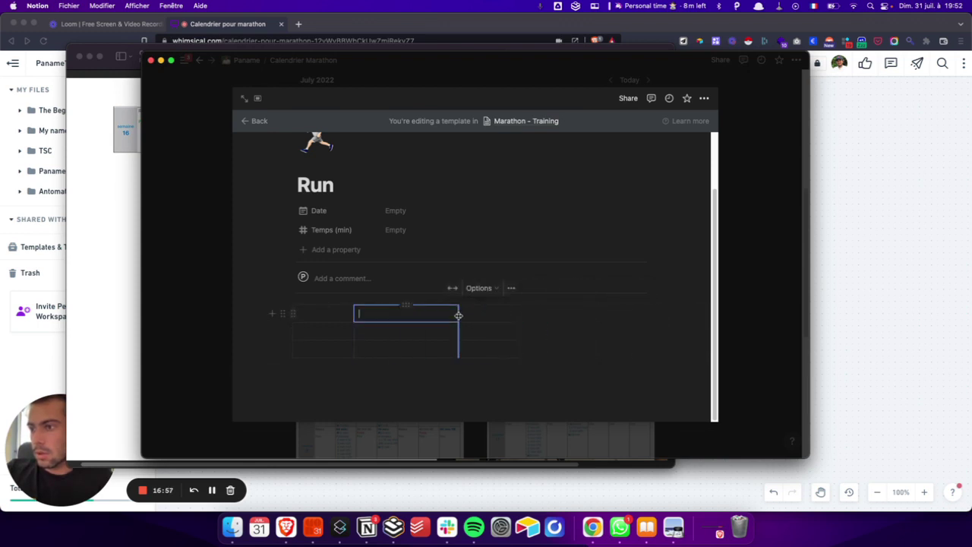
# Add four more columns for a seven-column table and narrow the second column further.
pyautogui.click(522, 314)
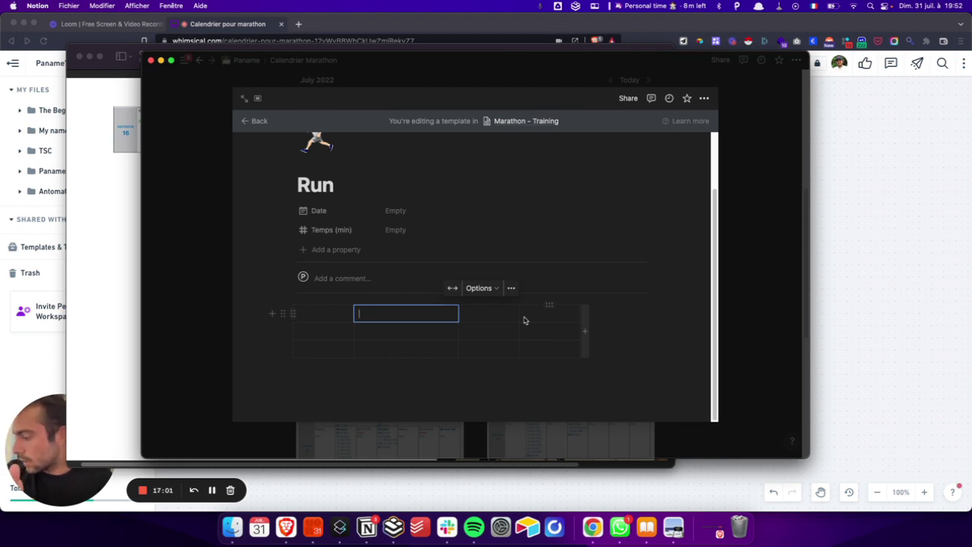
pyautogui.click(584, 327)
pyautogui.click(646, 330)
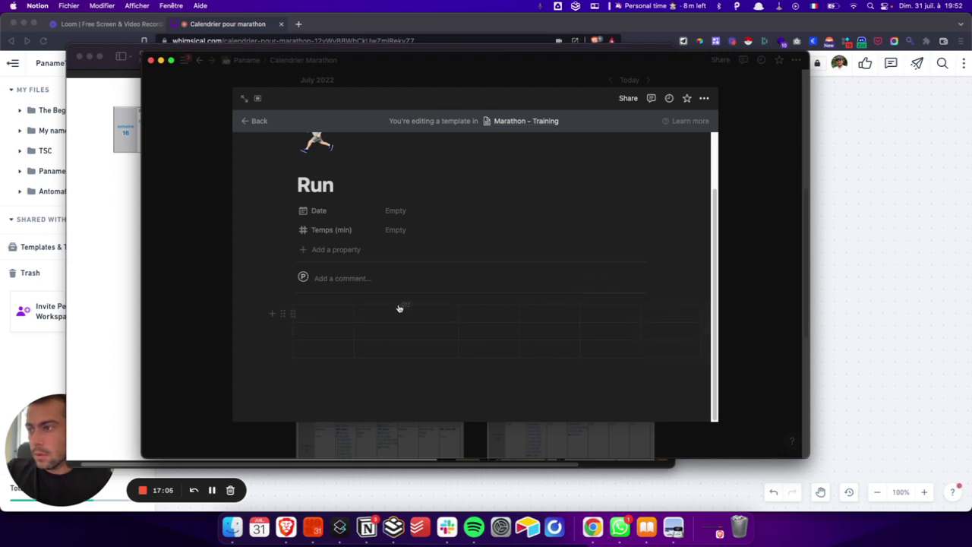
pyautogui.moveTo(459, 322); pyautogui.dragTo(372, 322)
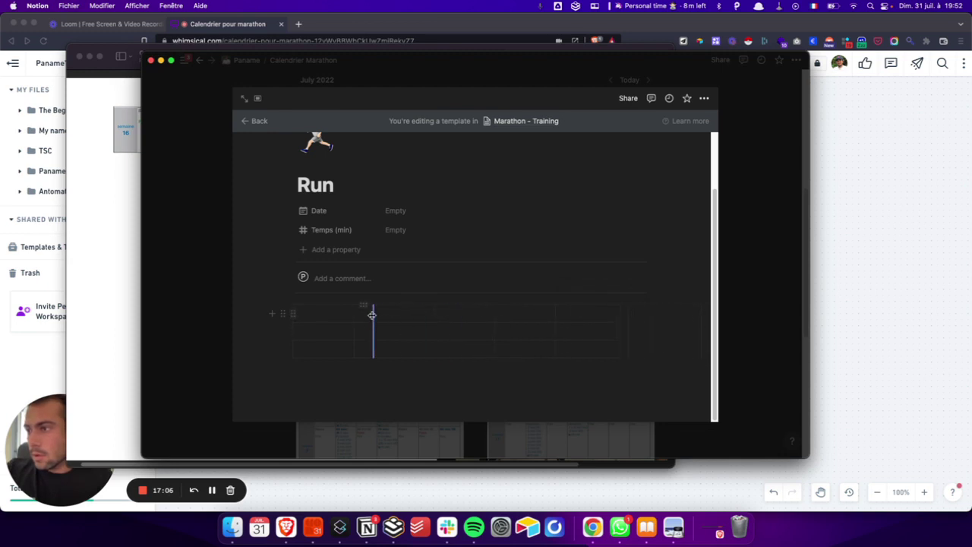
pyautogui.click(623, 330)
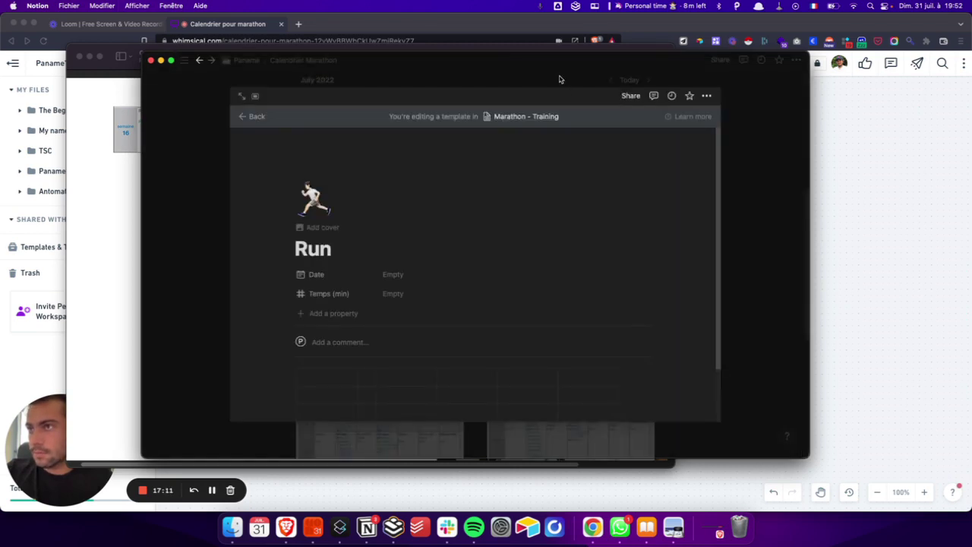
# Enlarge the Notion window and reopen the Run template for editing from the untitled July 31 entry.
pyautogui.doubleClick(548, 63)
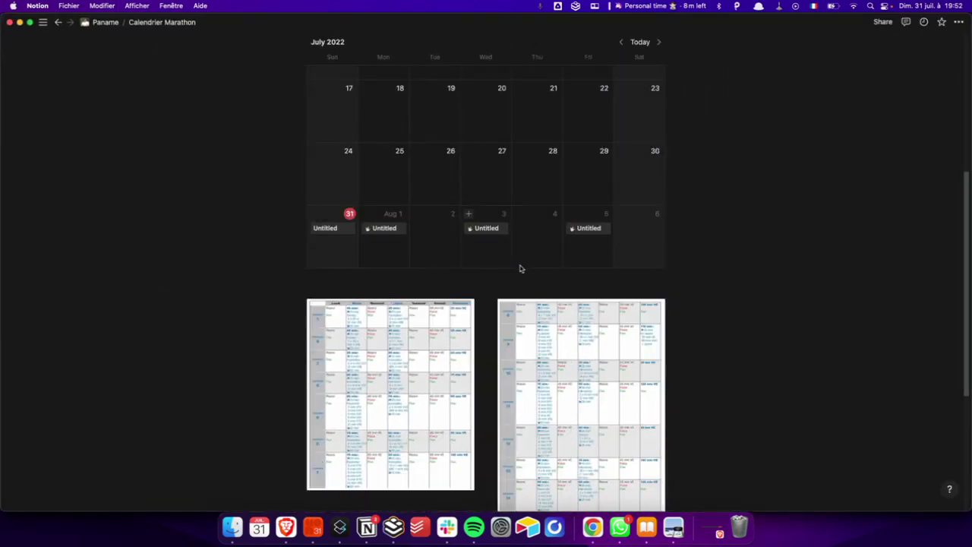
pyautogui.click(351, 224)
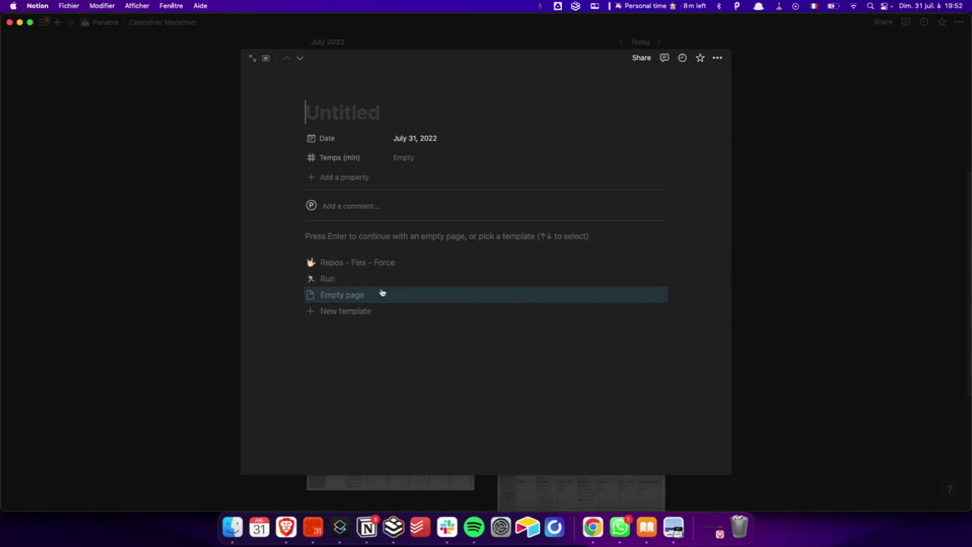
pyautogui.click(657, 280)
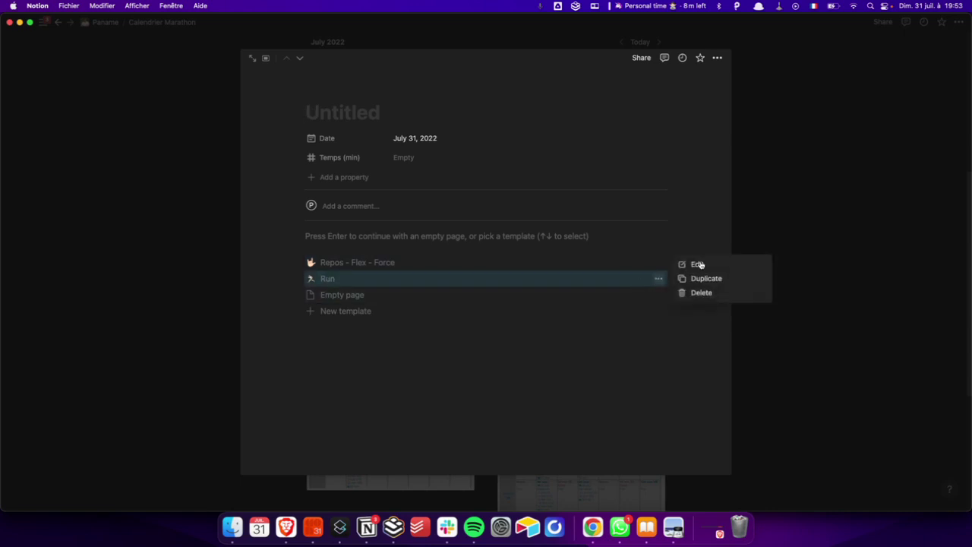
pyautogui.click(697, 263)
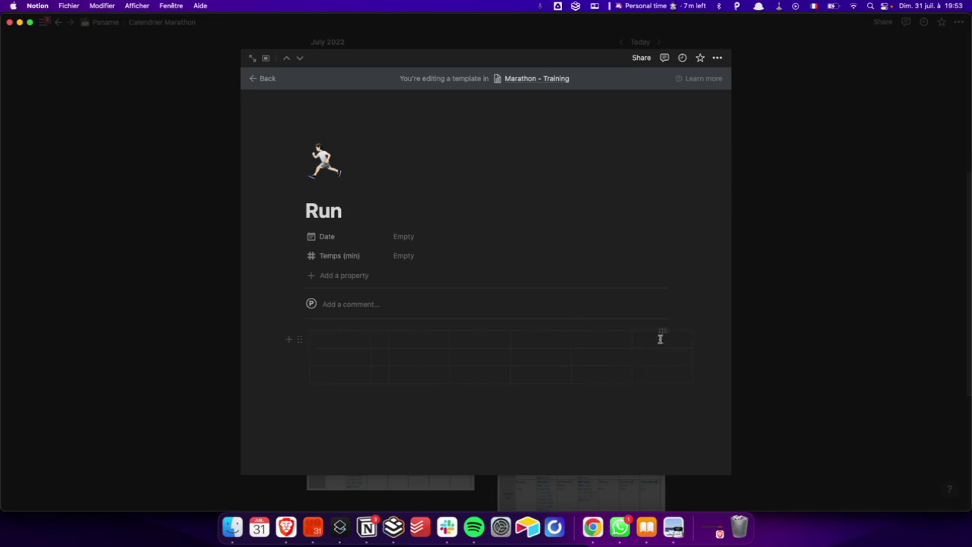
# Fit the seven-column table to the page width and delete its last row.
pyautogui.click(623, 357)
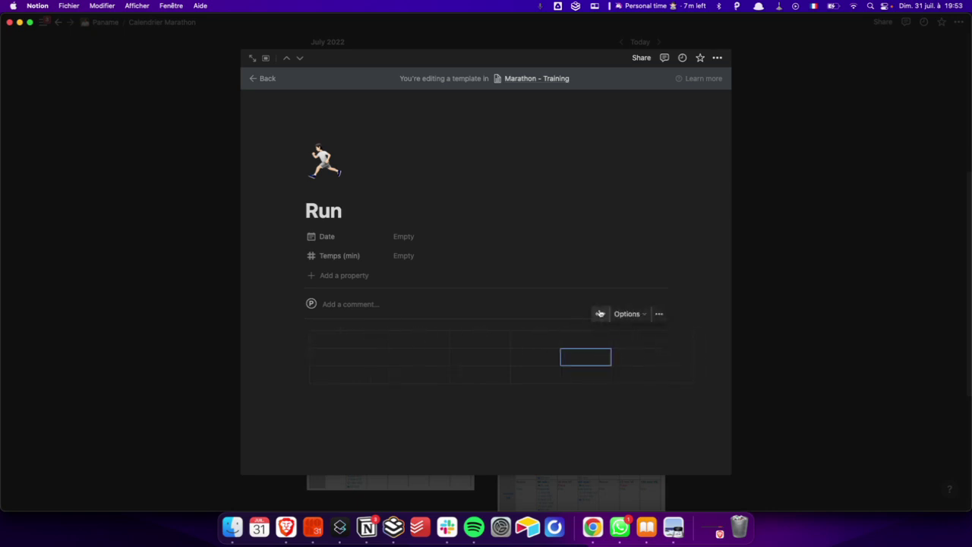
pyautogui.click(467, 419)
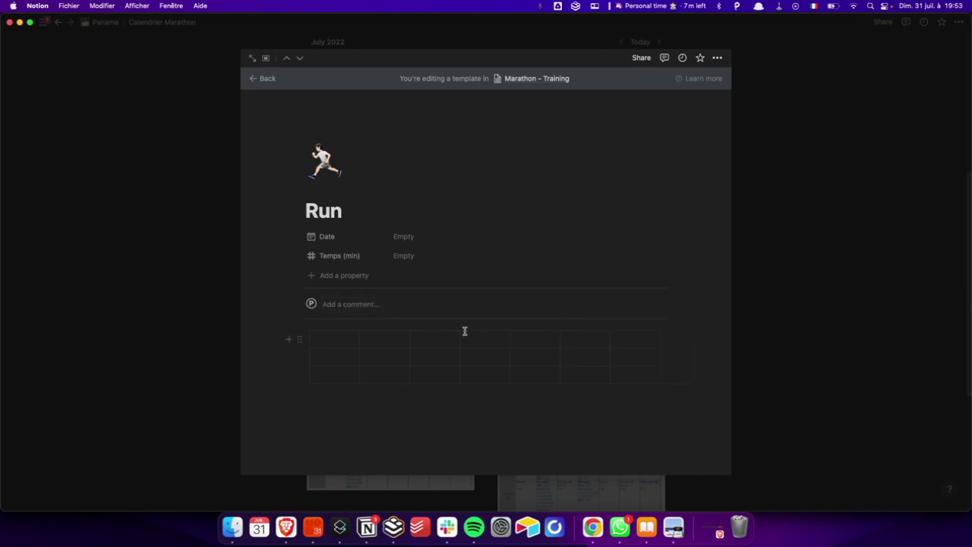
pyautogui.click(338, 339)
pyautogui.click(334, 375)
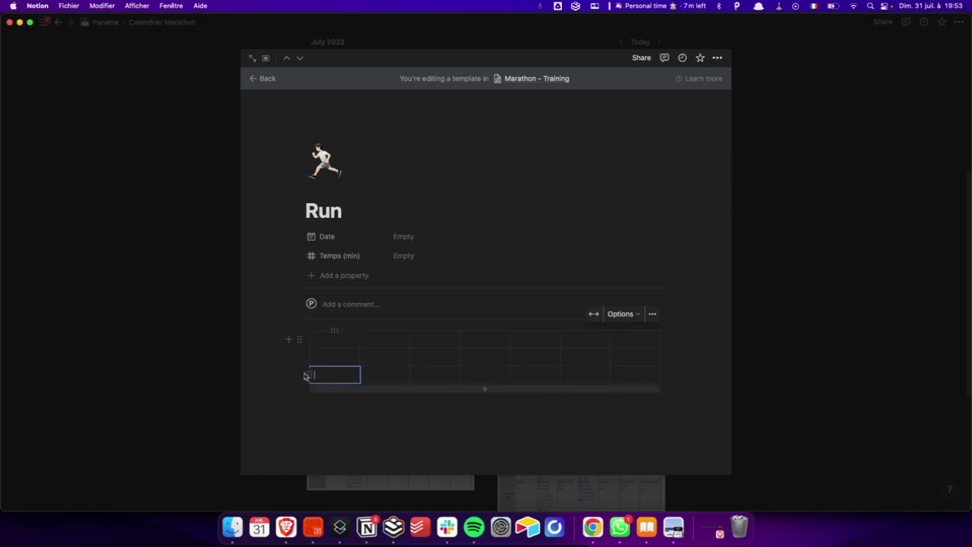
pyautogui.click(307, 375)
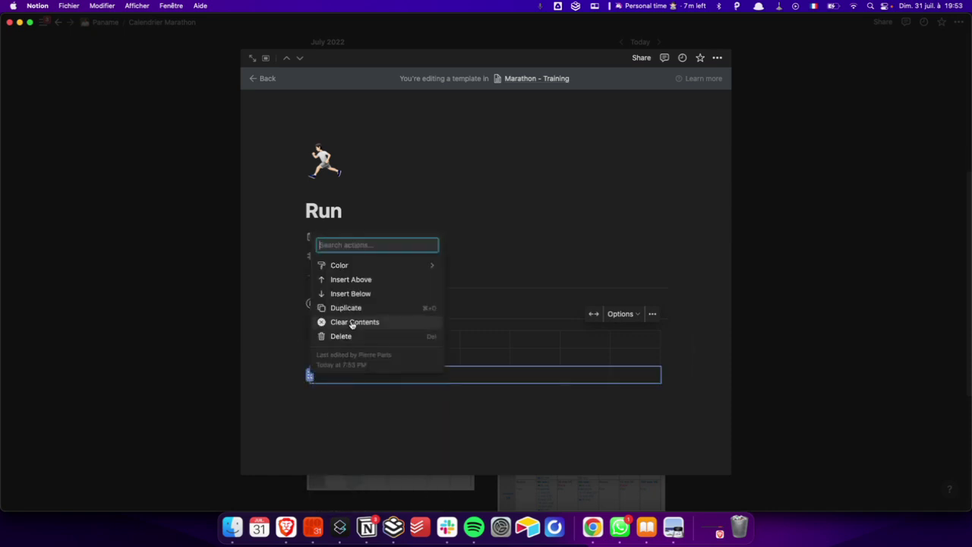
pyautogui.click(327, 337)
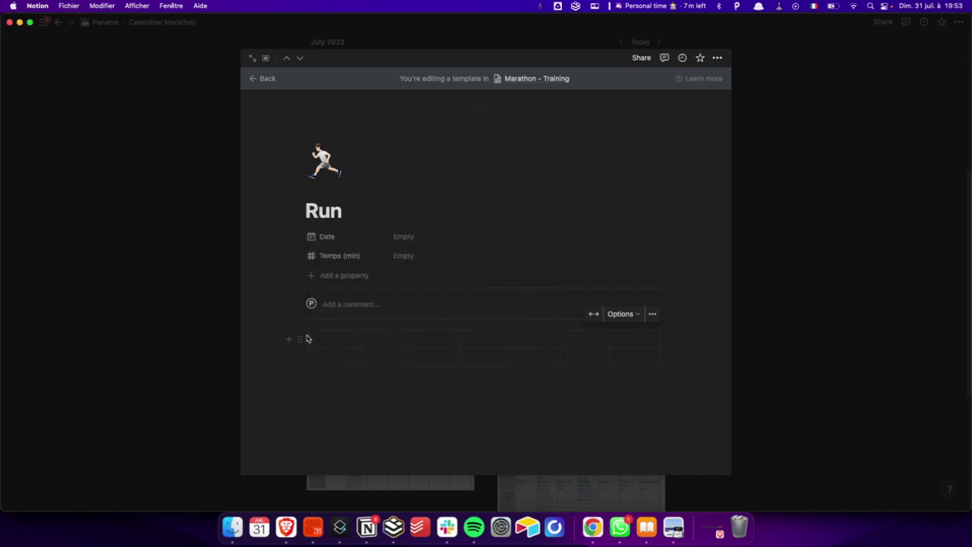
pyautogui.click(301, 339)
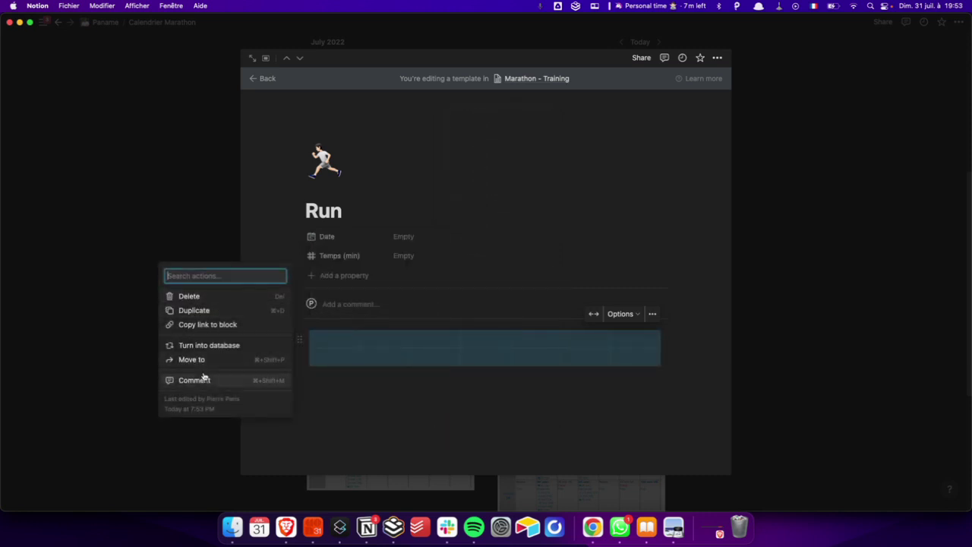
pyautogui.click(297, 337)
pyautogui.click(300, 340)
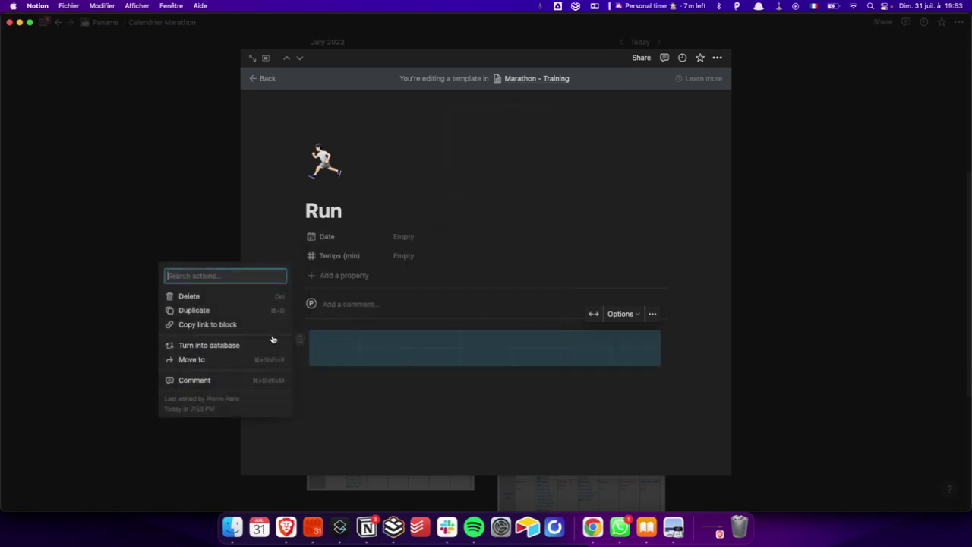
pyautogui.click(341, 334)
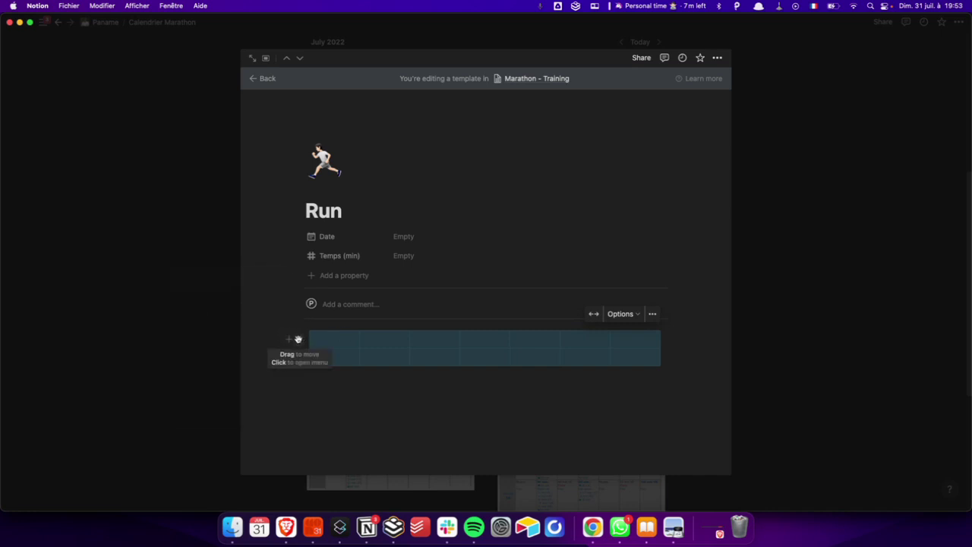
# Give the table's first row a green background.
pyautogui.click(319, 342)
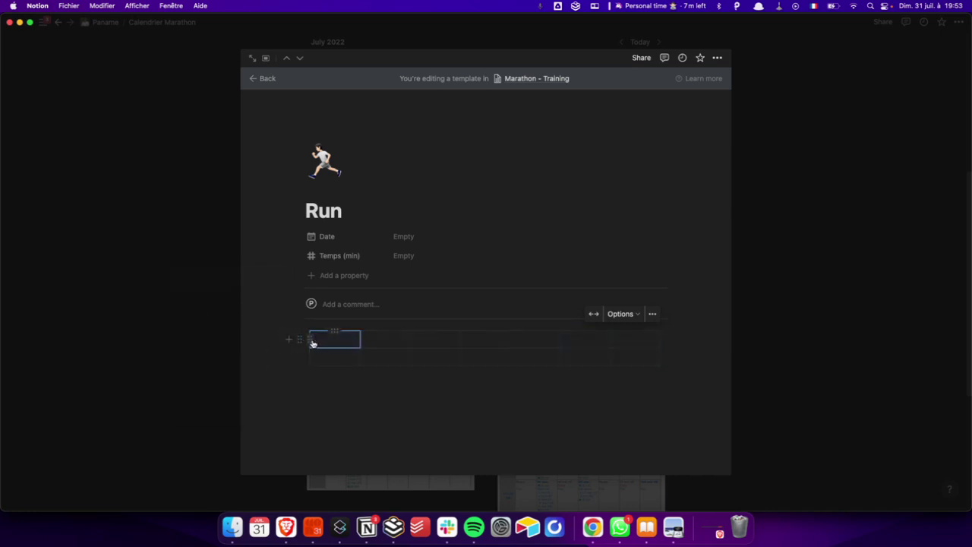
pyautogui.click(310, 339)
pyautogui.moveTo(339, 395)
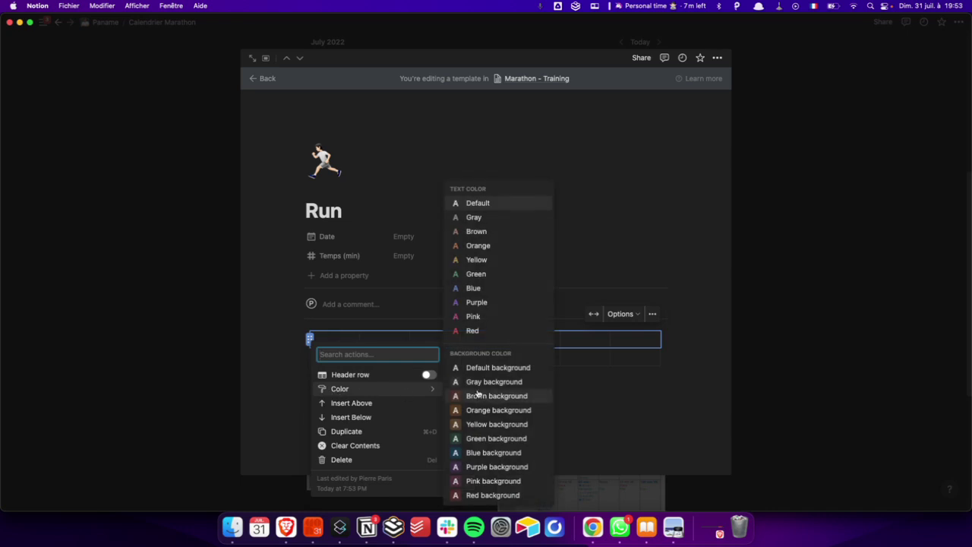
pyautogui.click(484, 439)
pyautogui.click(347, 339)
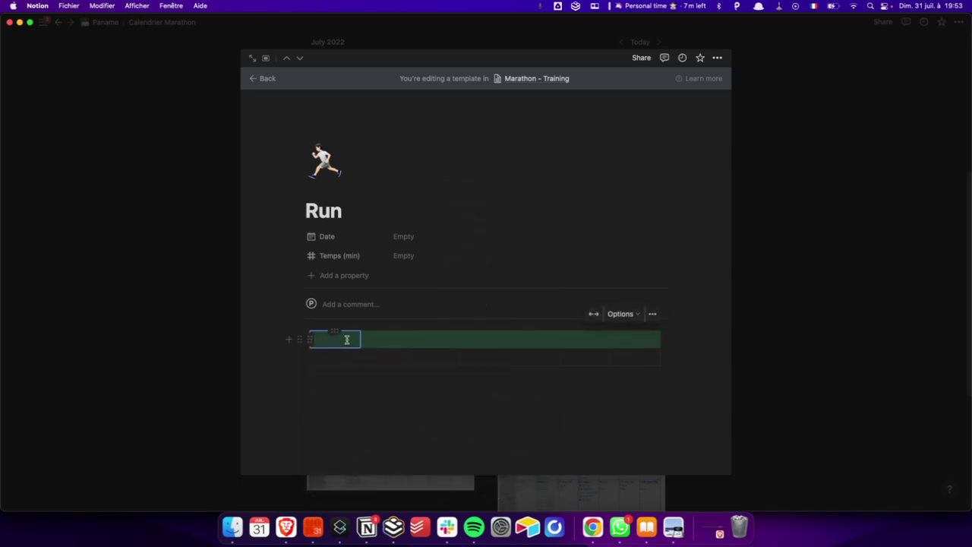
pyautogui.click(310, 339)
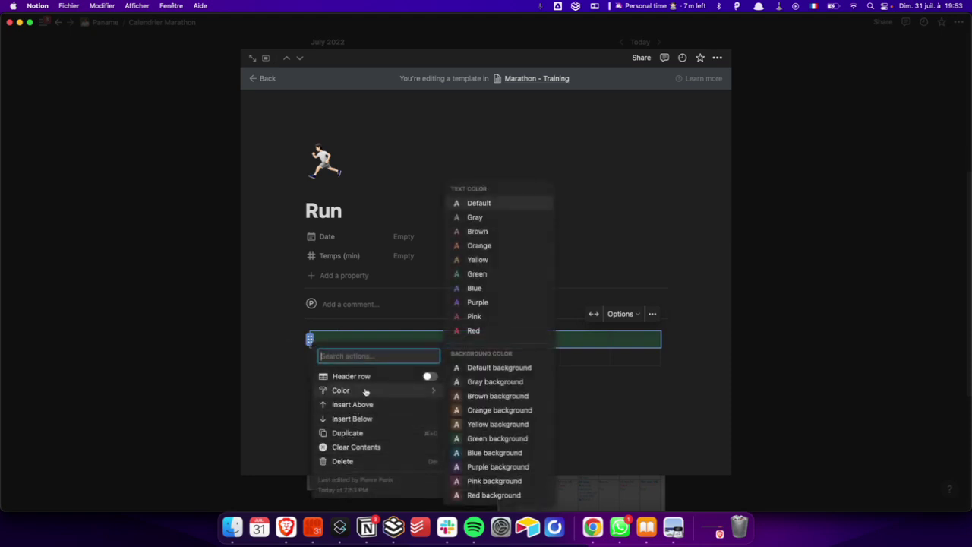
pyautogui.click(272, 387)
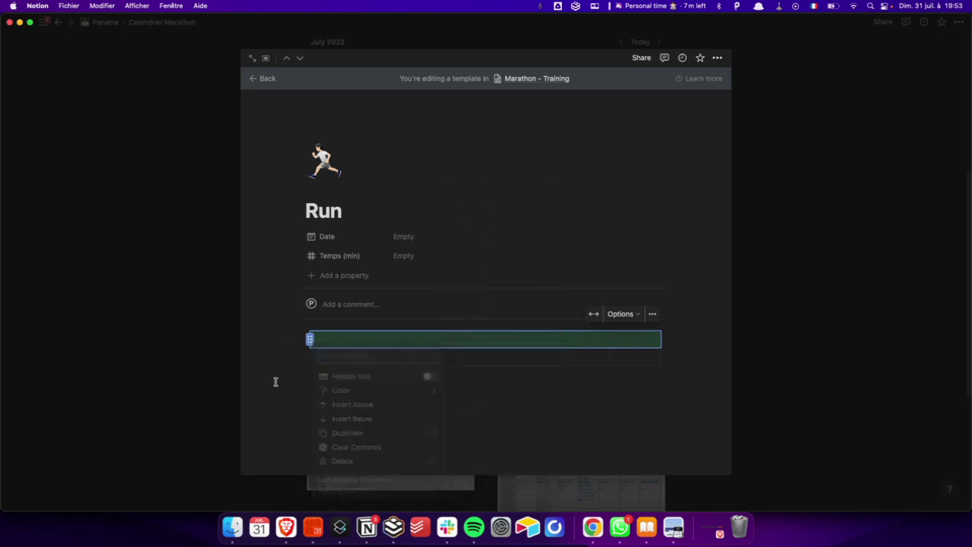
# Enter the headings VR, VE and V42 in the first three cells of the green row.
pyautogui.click(339, 340)
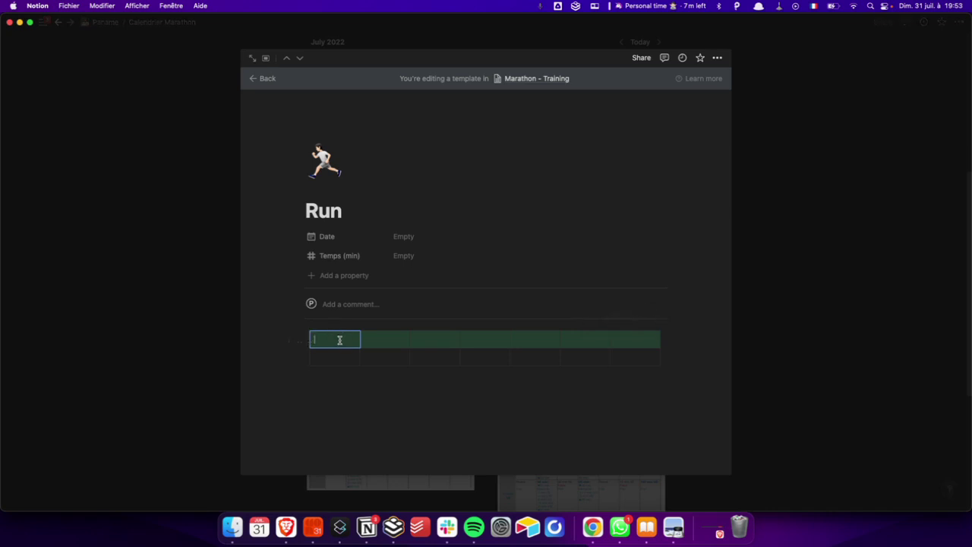
pyautogui.write('VR')
pyautogui.press('Return')
pyautogui.press('Up')
pyautogui.press('Right')
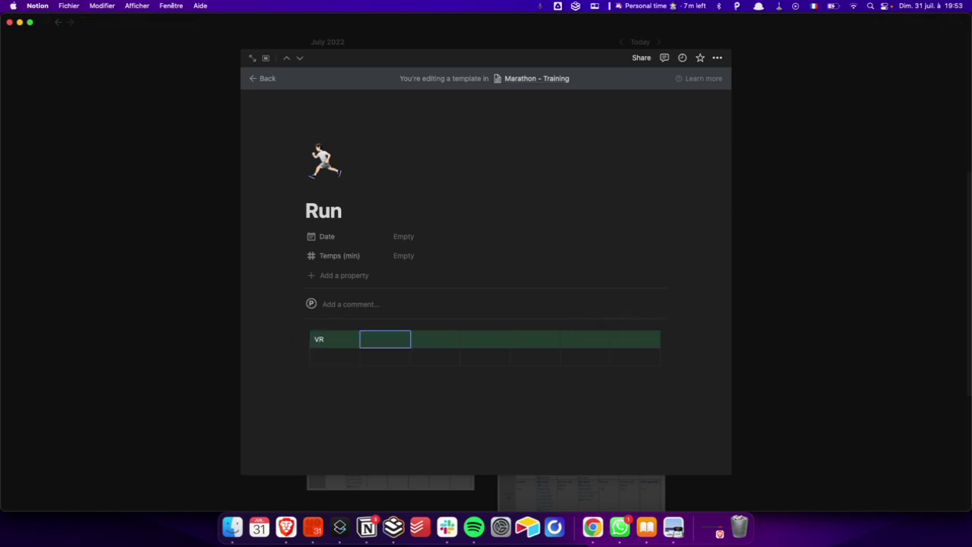
pyautogui.press('Tab')
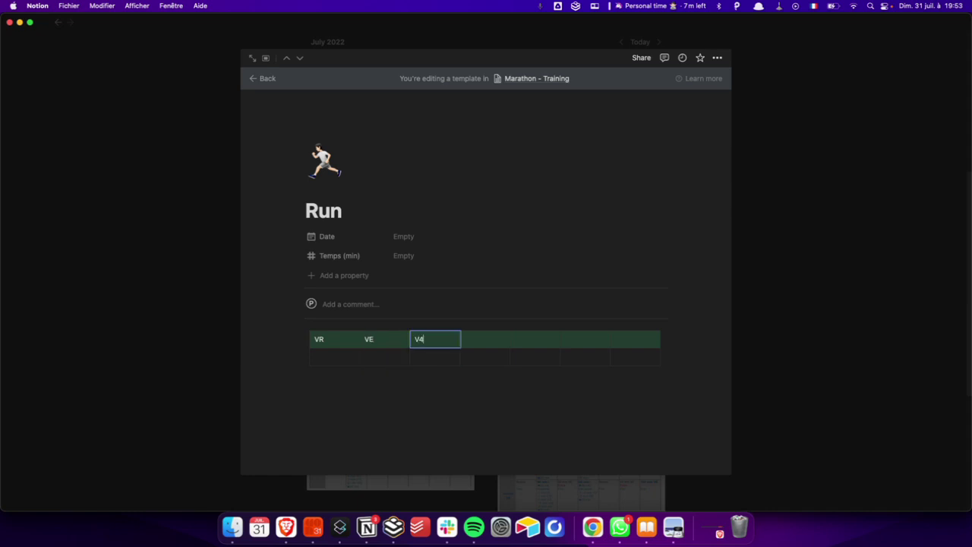
pyautogui.press('Return')
# Enter the headings V21 and V10 in the fourth and fifth cells of the green row.
pyautogui.press('Right')
pyautogui.press('Up')
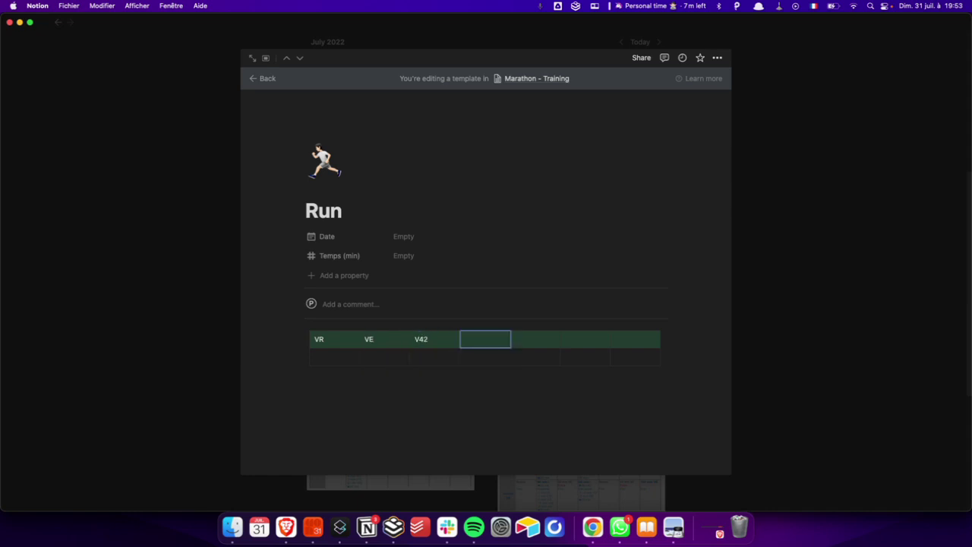
pyautogui.write('V21')
pyautogui.press('Return')
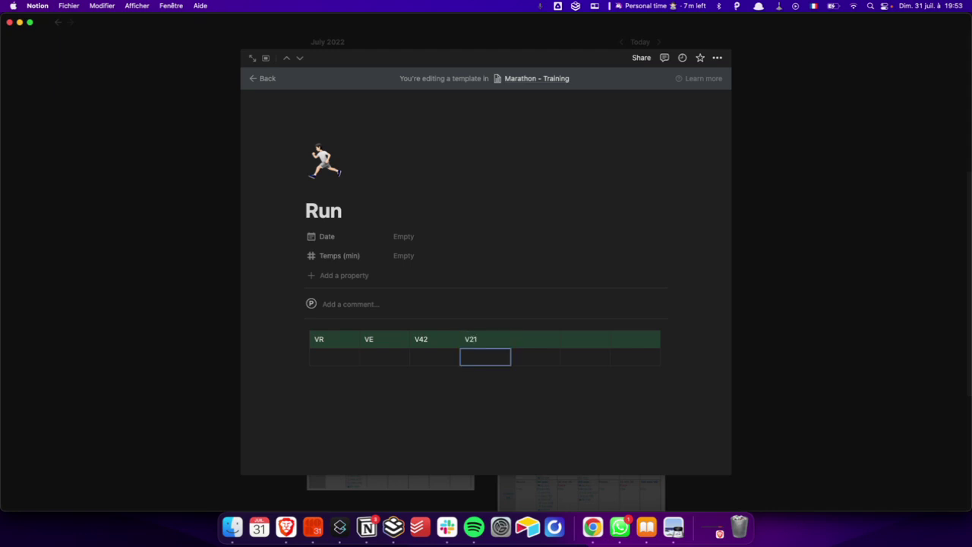
pyautogui.press('Right')
pyautogui.press('Up')
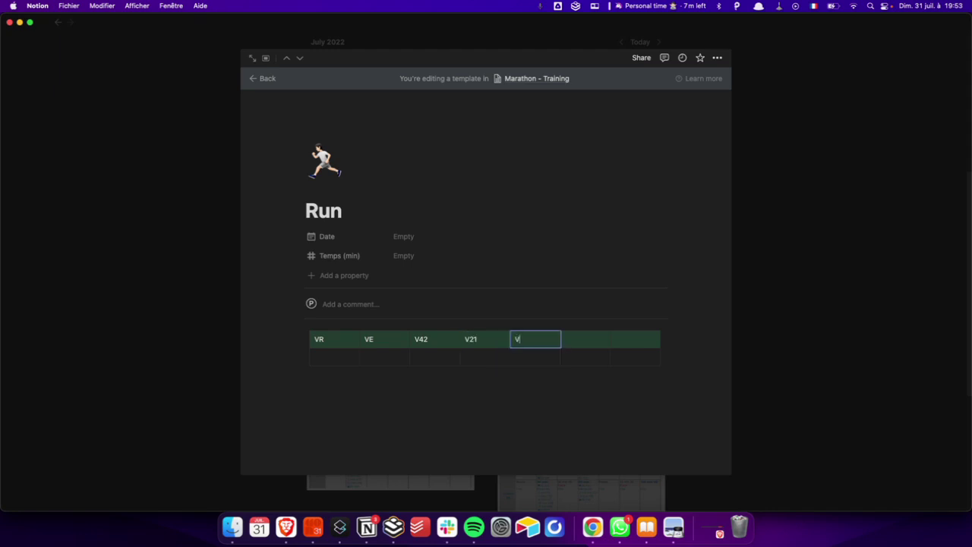
pyautogui.write('V10')
pyautogui.press('Return')
# Enter the headings V5 and V3 in the last two cells of the green row.
pyautogui.press('Right')
pyautogui.press('Right')
pyautogui.press('Up')
pyautogui.press('Left')
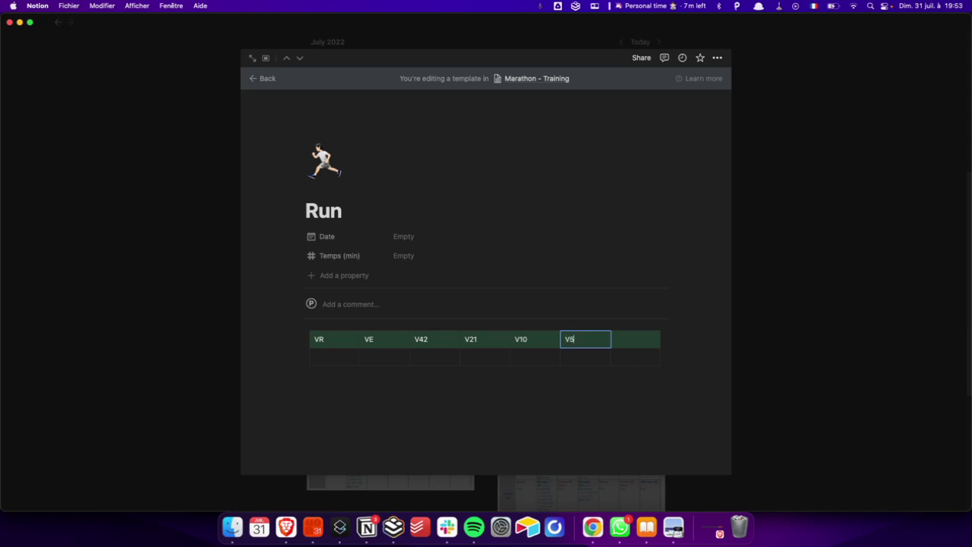
pyautogui.press('Tab')
pyautogui.write('V3')
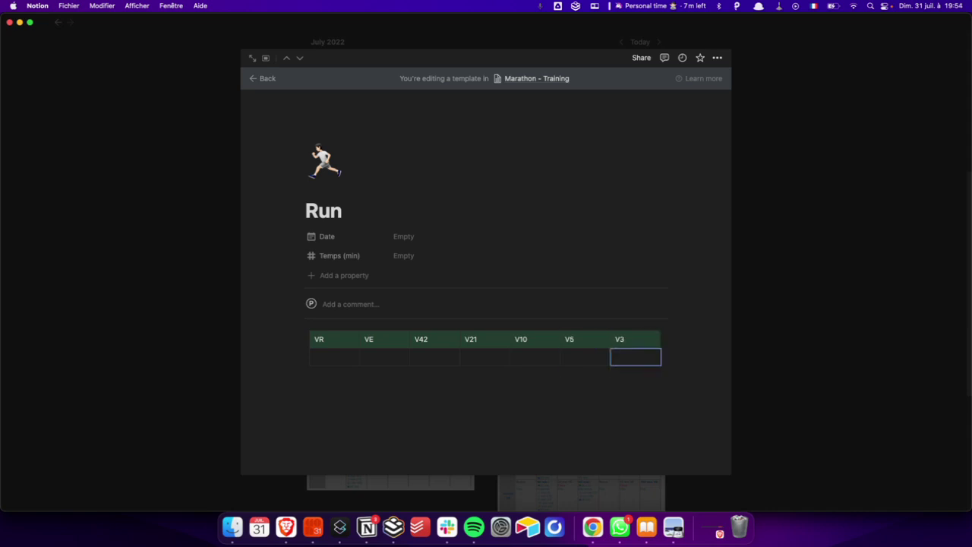
pyautogui.press('Return')
# Fill in the paces in the second row, with 5m27 under VR and 5m19 under VE.
pyautogui.press('Left')
pyautogui.press('Left')
pyautogui.press('Left')
pyautogui.press('Left')
pyautogui.press('Left')
pyautogui.press('Left')
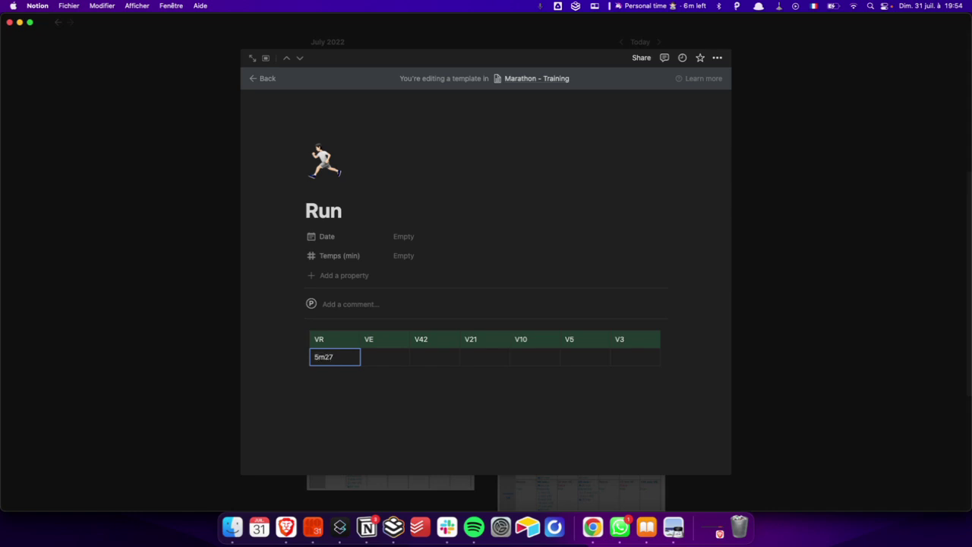
pyautogui.press('BackSpace')
pyautogui.press('Tab')
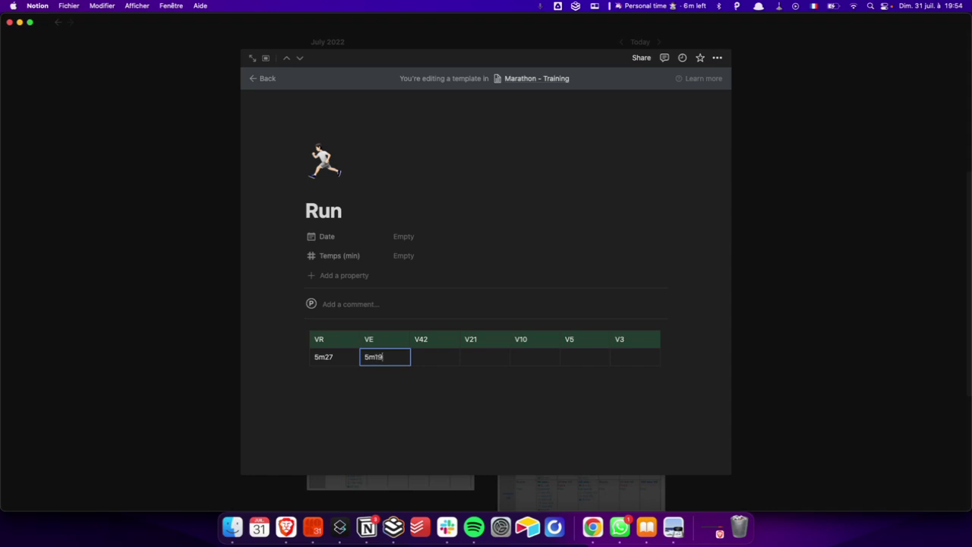
pyautogui.press('Tab')
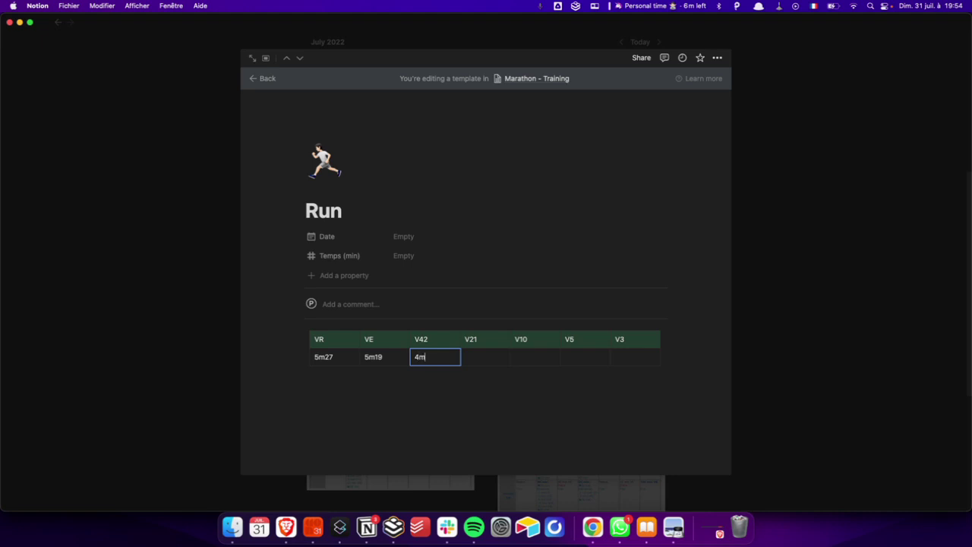
# Fill the Run template's pace table with 4m52 for V42, 4m34 for V21, 4m19 for V10, 4m09 for V5 and 3m56 for V3, and close it.
pyautogui.press('Tab')
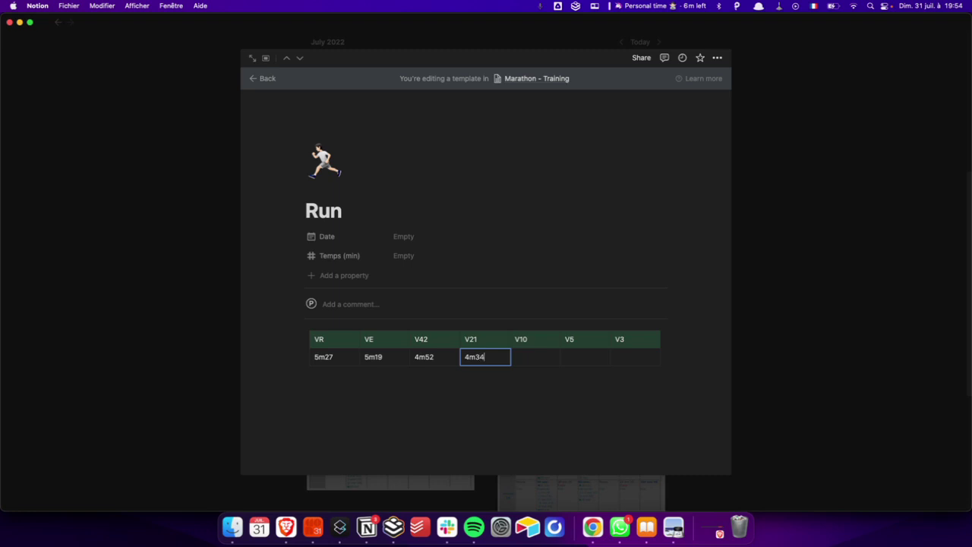
pyautogui.press('Tab')
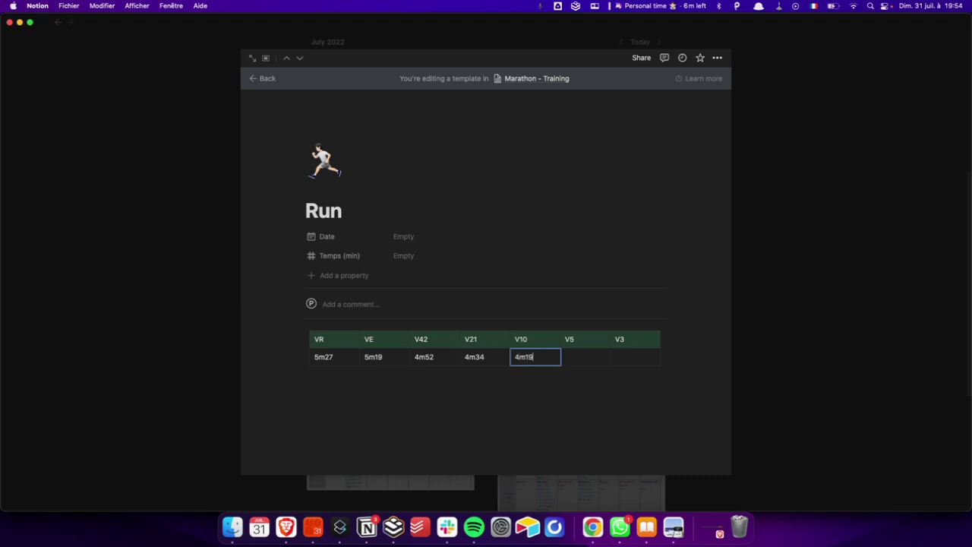
pyautogui.press('Tab')
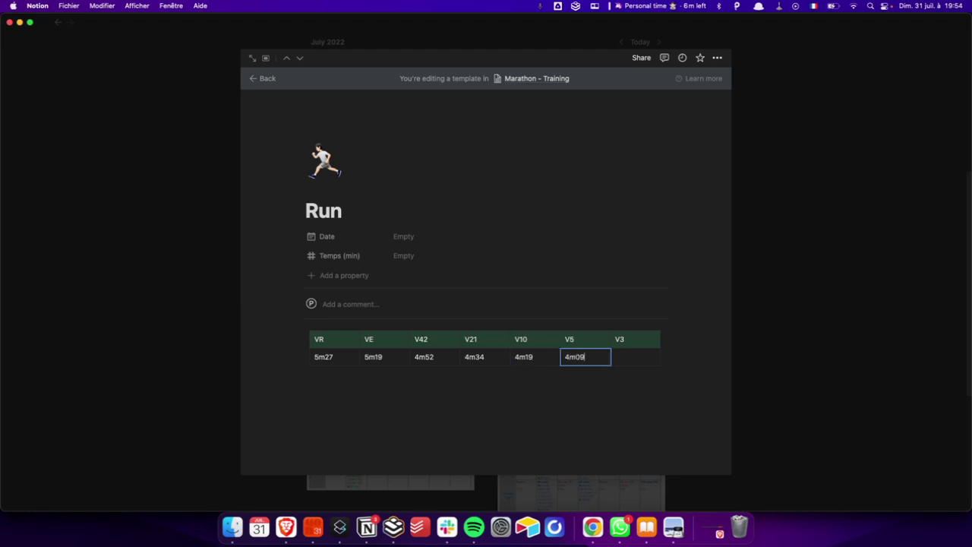
pyautogui.press('Tab')
pyautogui.click(311, 403)
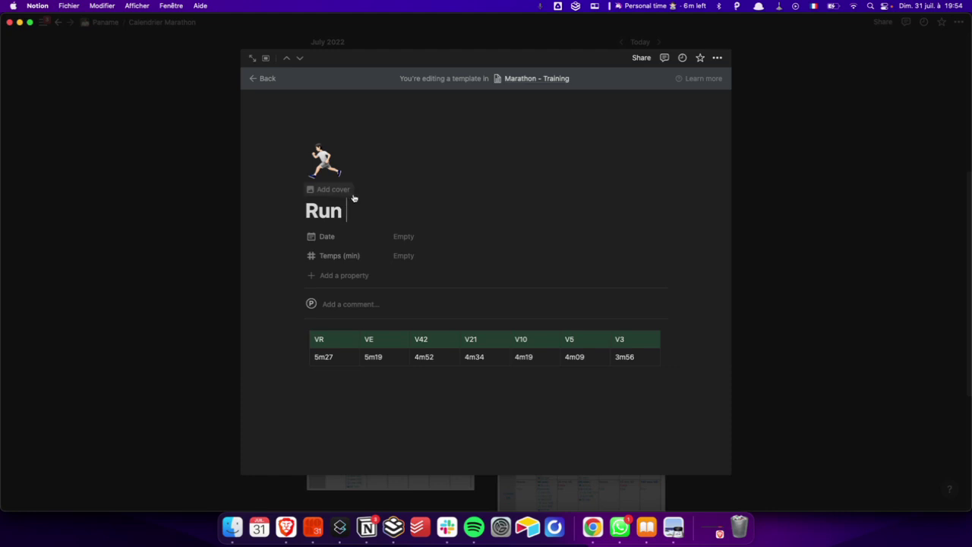
pyautogui.click(228, 202)
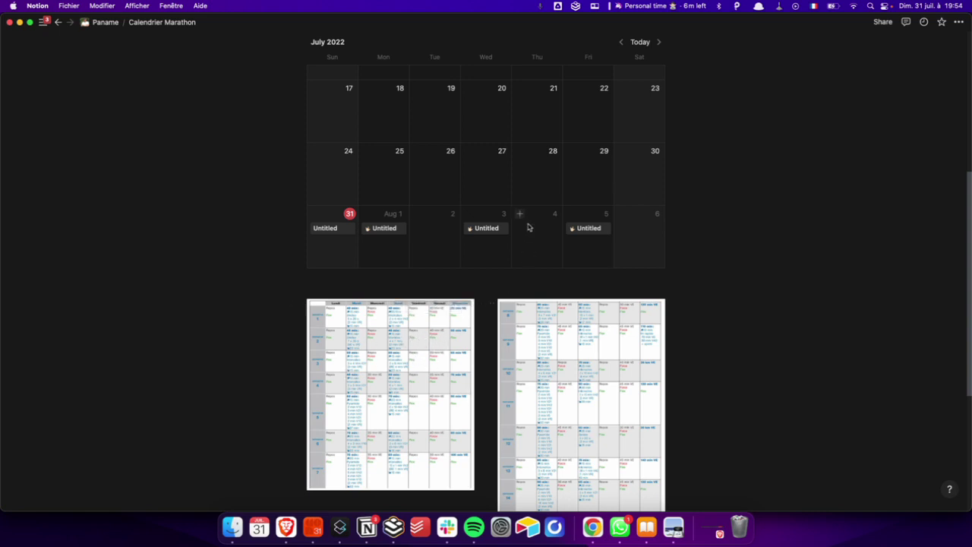
# Add an August 6, 2022 calendar entry from the Run template, titled VE with Temps (min) set to 40.
pyautogui.click(624, 216)
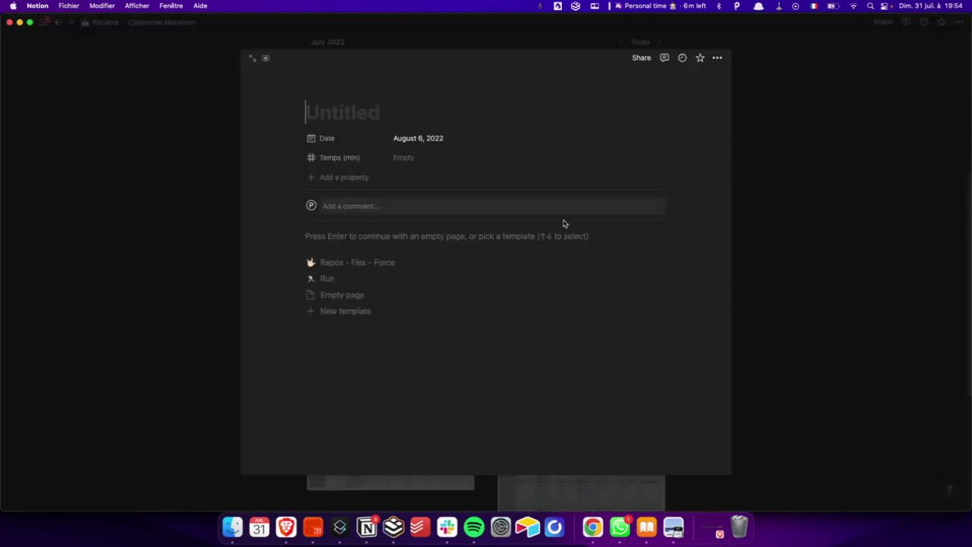
pyautogui.click(391, 281)
pyautogui.click(407, 228)
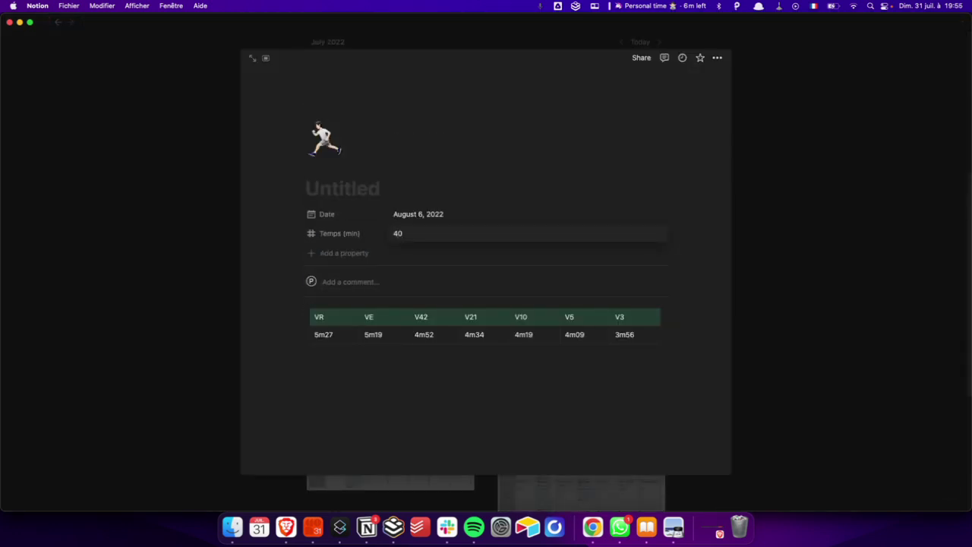
pyautogui.press('Return')
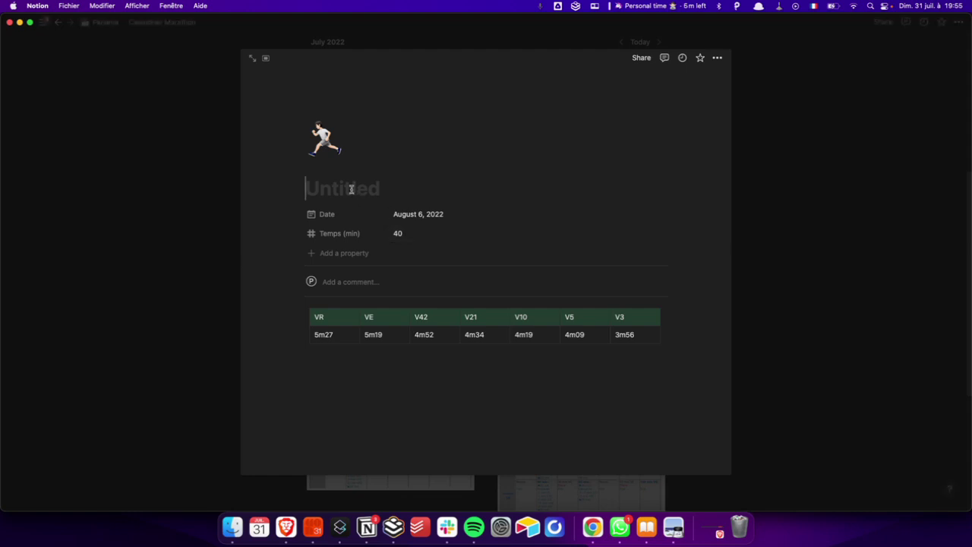
pyautogui.write('VE')
pyautogui.press('Return')
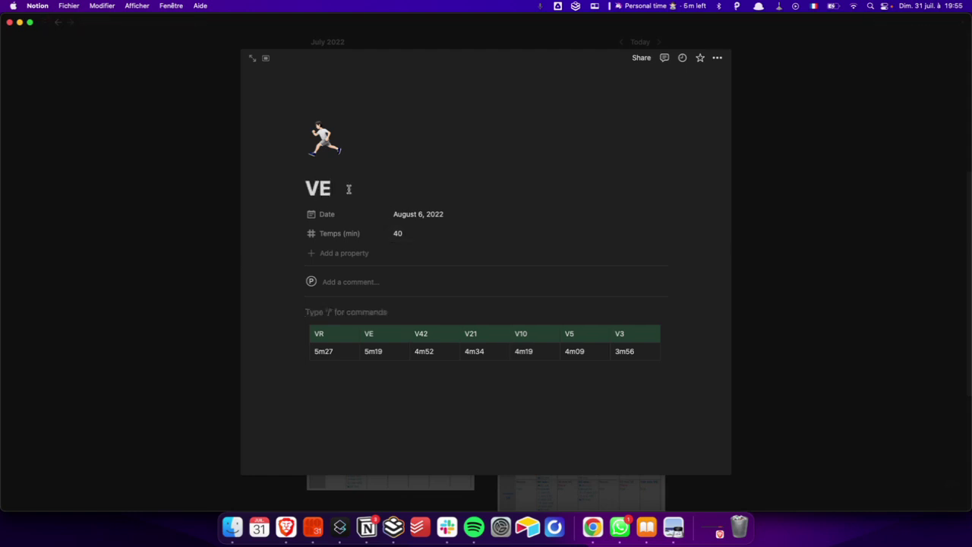
pyautogui.click(193, 186)
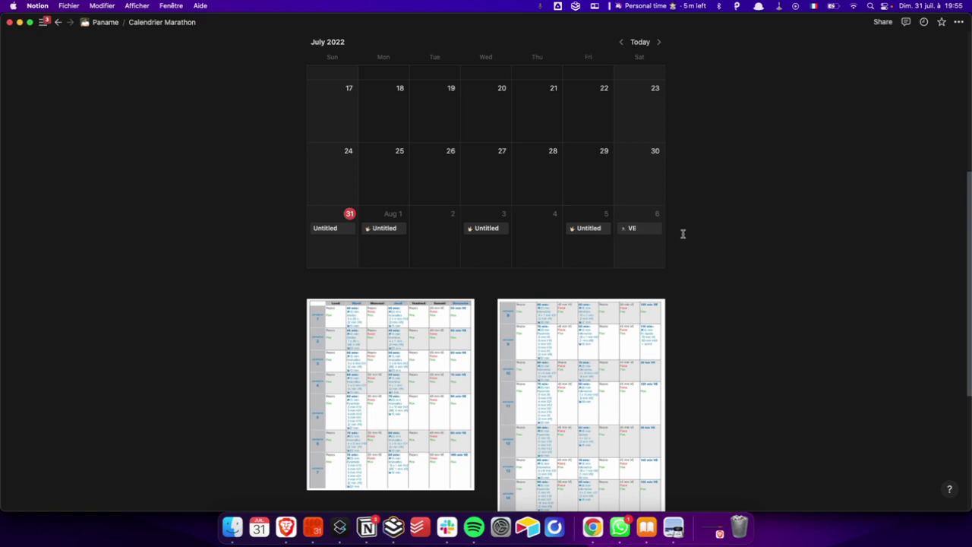
pyautogui.click(643, 235)
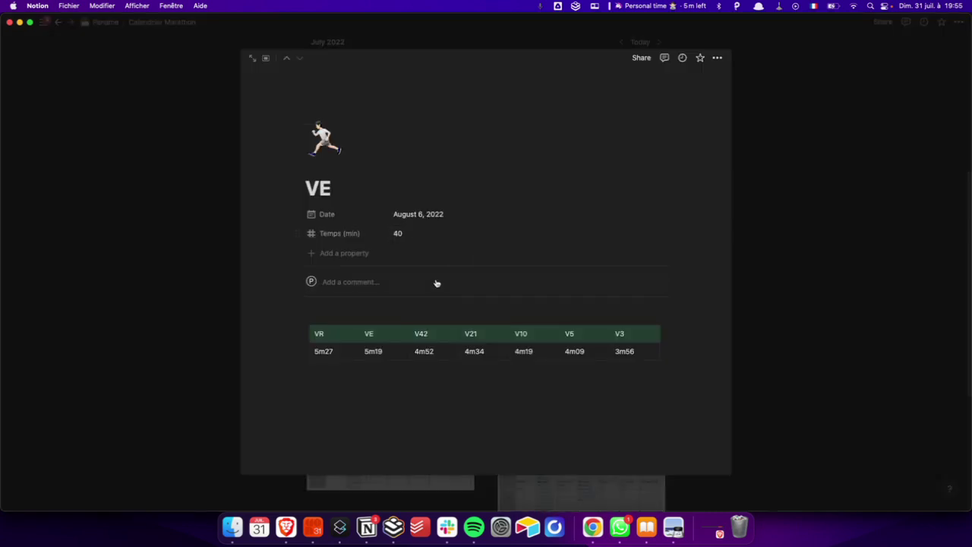
pyautogui.click(213, 213)
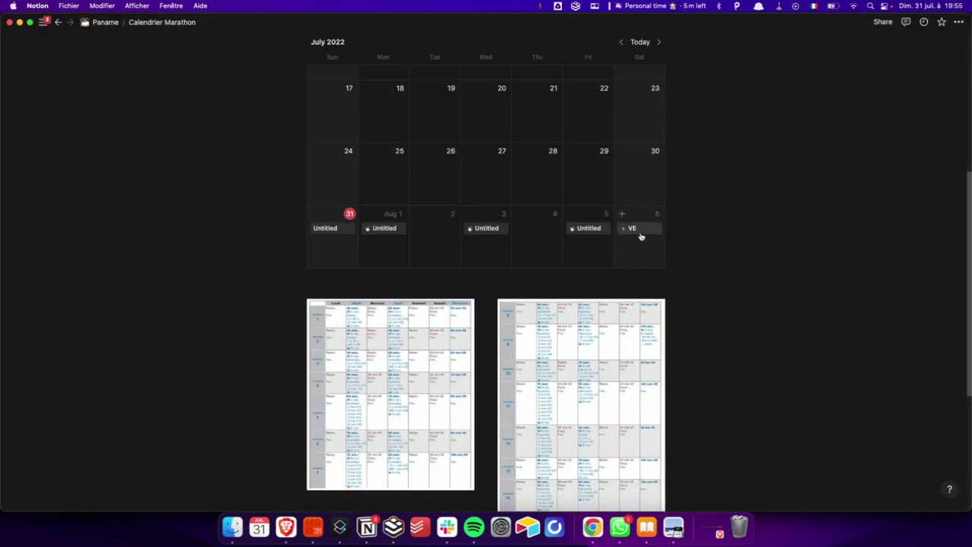
# In the Table view of Marathon - Training, add a Formula property named Formule.
pyautogui.scroll(6, 412, 187)
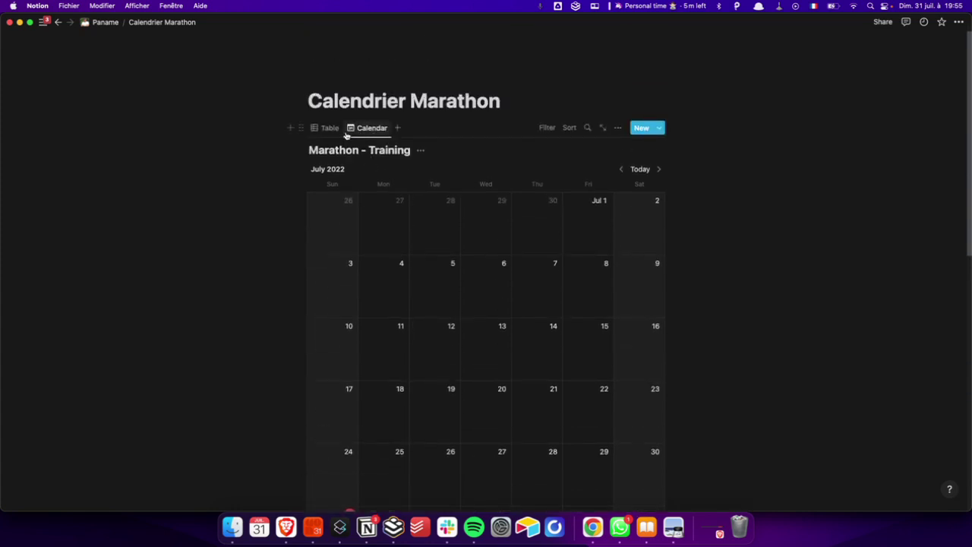
pyautogui.click(330, 129)
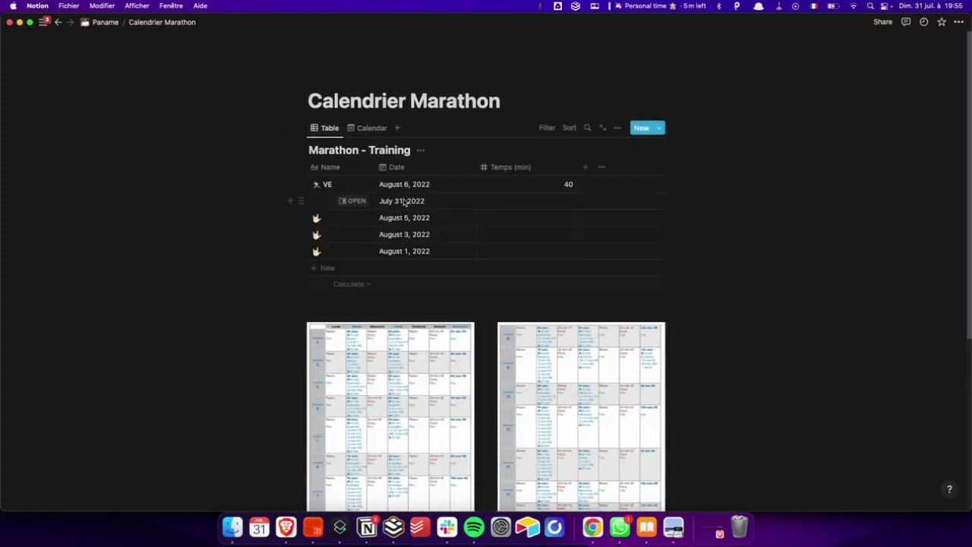
pyautogui.click(585, 166)
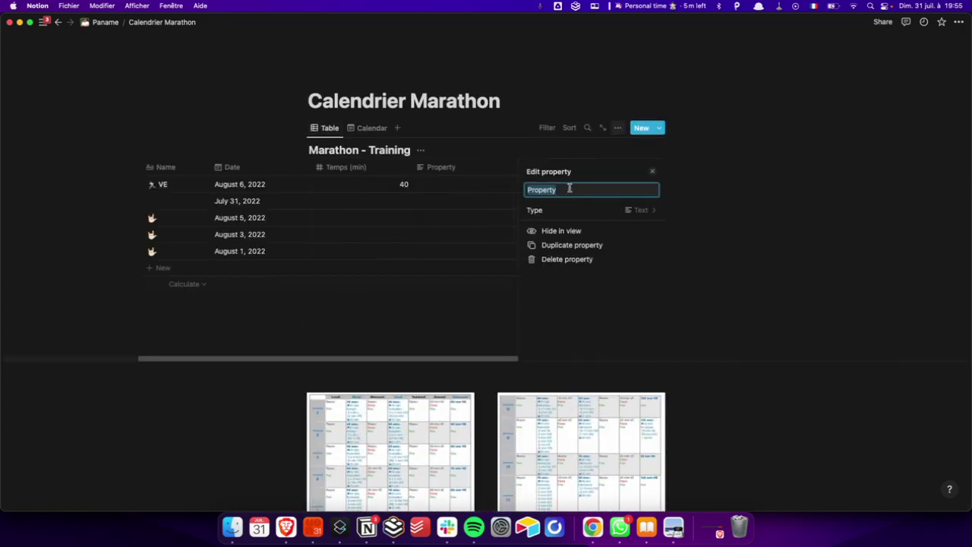
pyautogui.write('Formu')
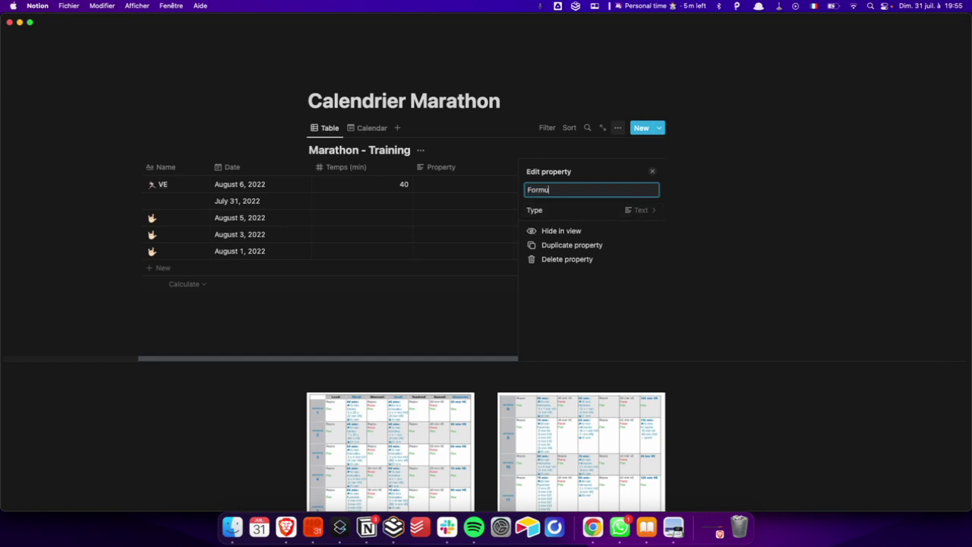
pyautogui.write('le')
pyautogui.click(581, 212)
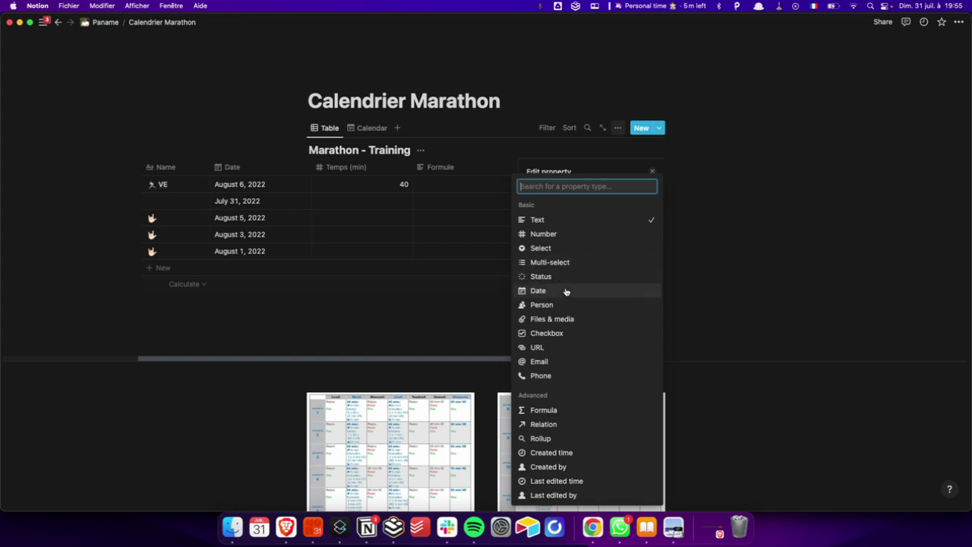
pyautogui.click(548, 410)
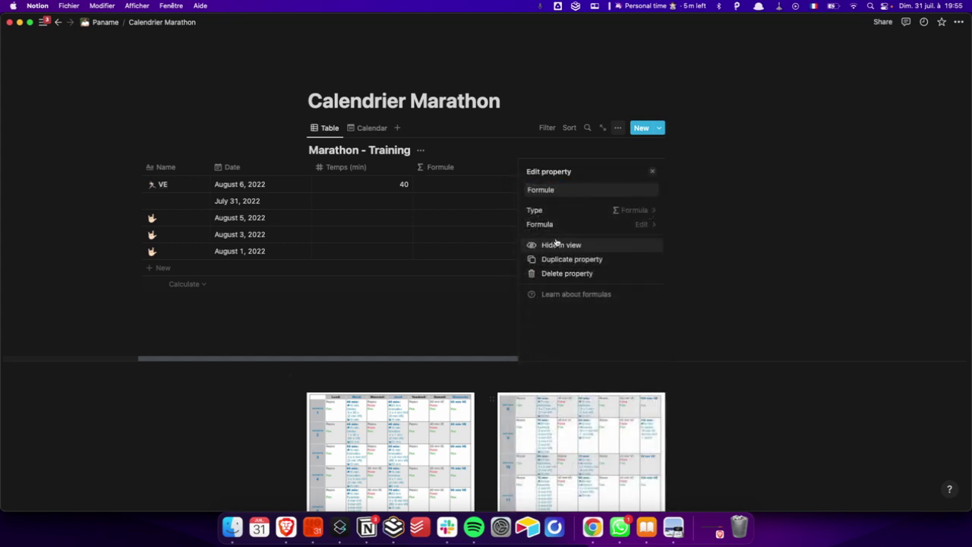
# Try to define the Formule property as prop("Name")+prop("Temps (min)").
pyautogui.click(605, 224)
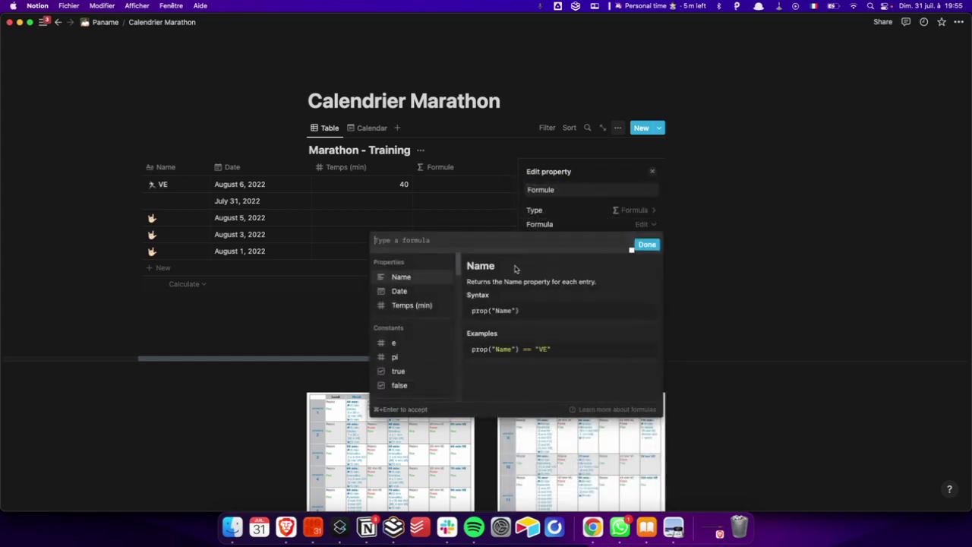
pyautogui.click(421, 278)
pyautogui.write('+')
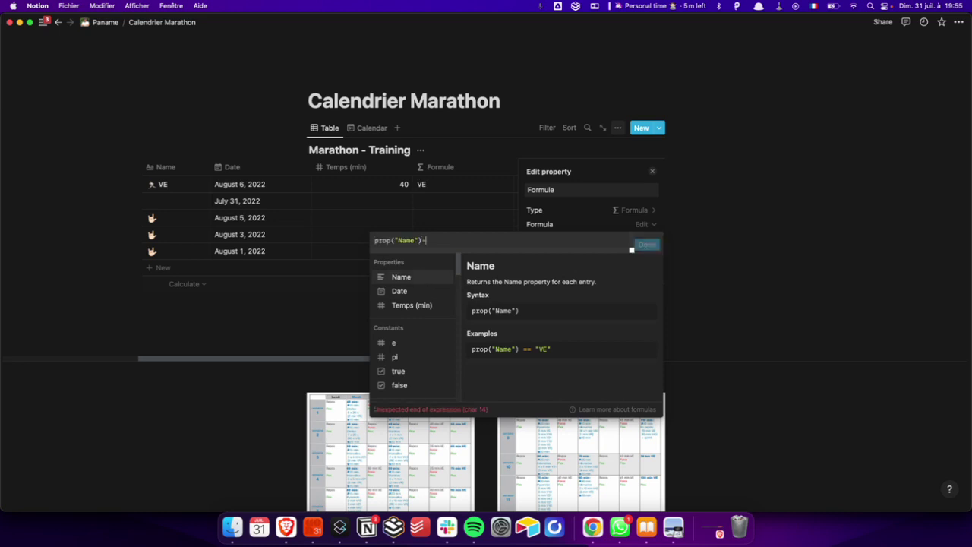
pyautogui.click(406, 306)
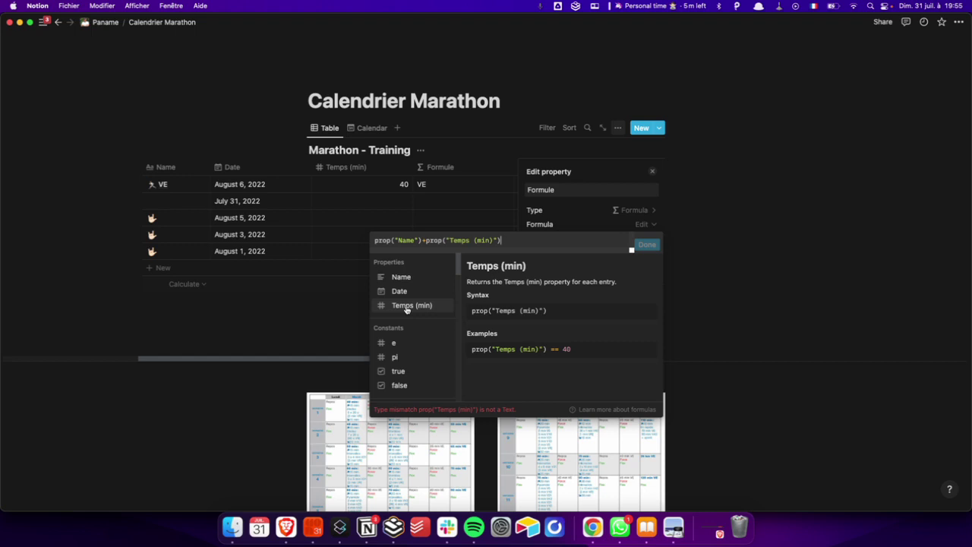
pyautogui.click(423, 240)
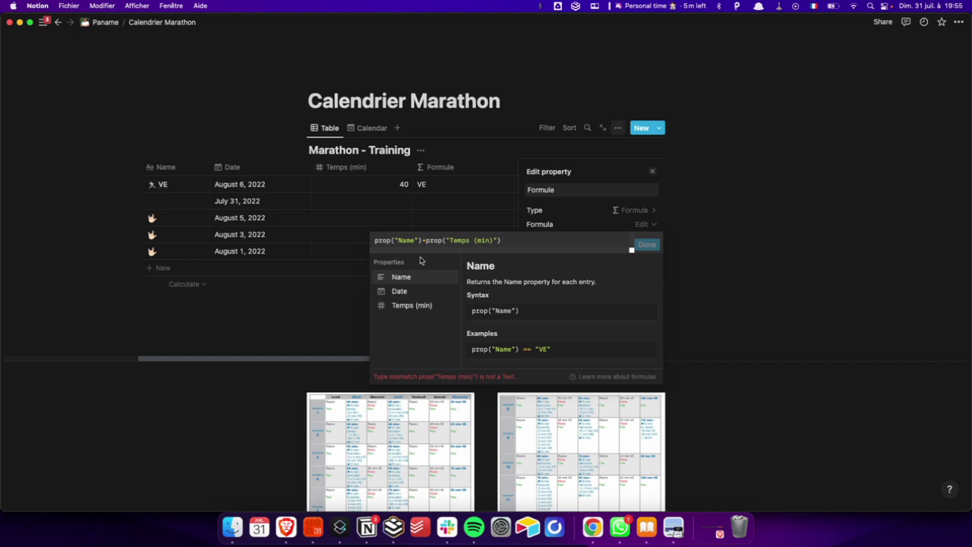
pyautogui.click(360, 173)
# Change the Temps (min) property's type to Text.
pyautogui.click(358, 167)
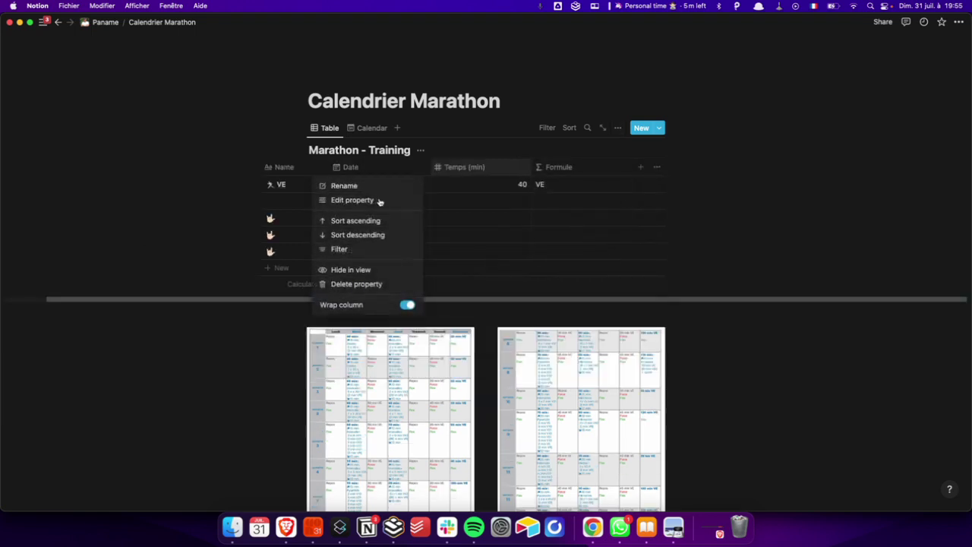
pyautogui.click(357, 200)
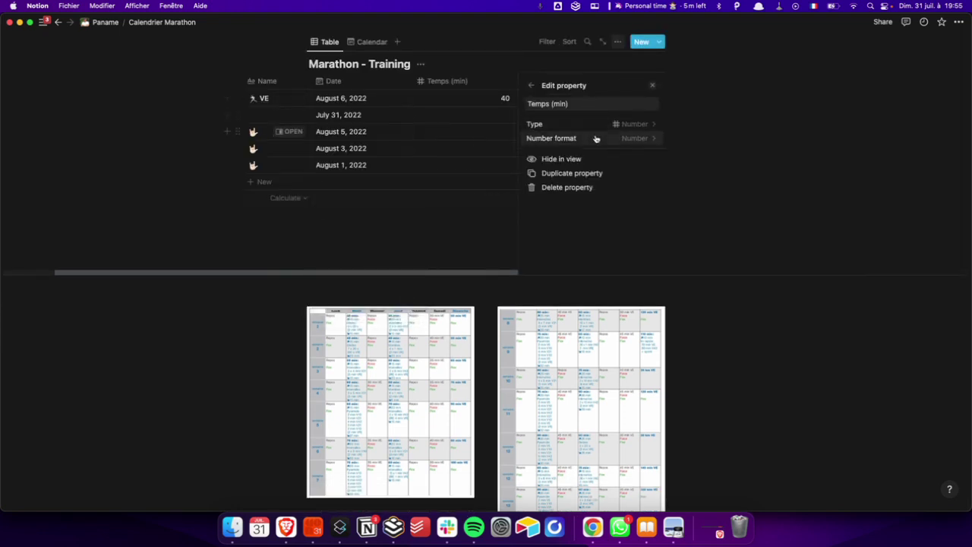
pyautogui.click(589, 124)
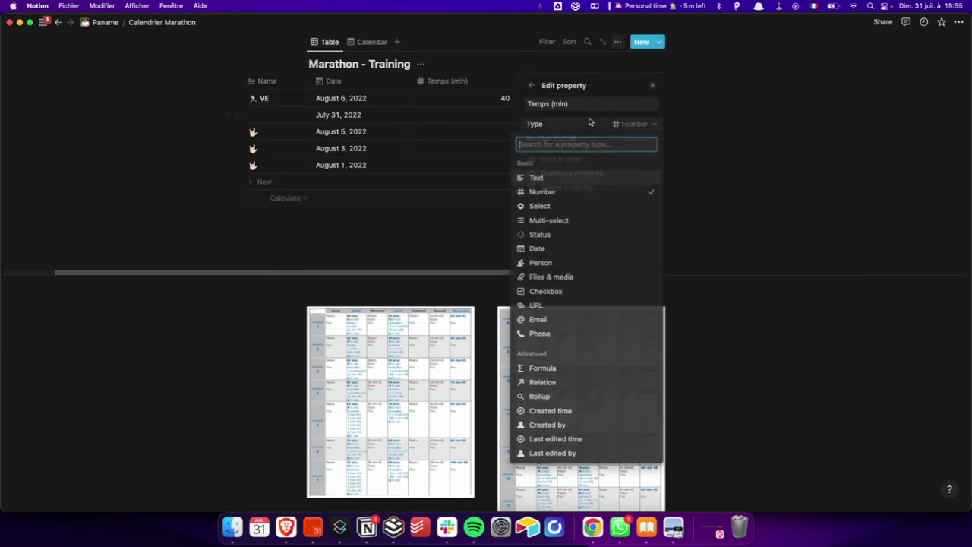
pyautogui.click(553, 178)
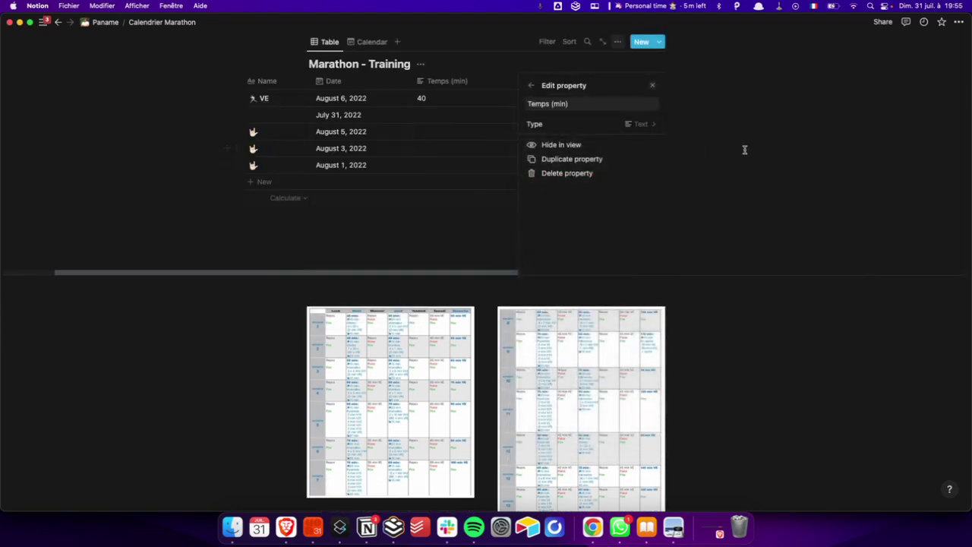
pyautogui.click(534, 87)
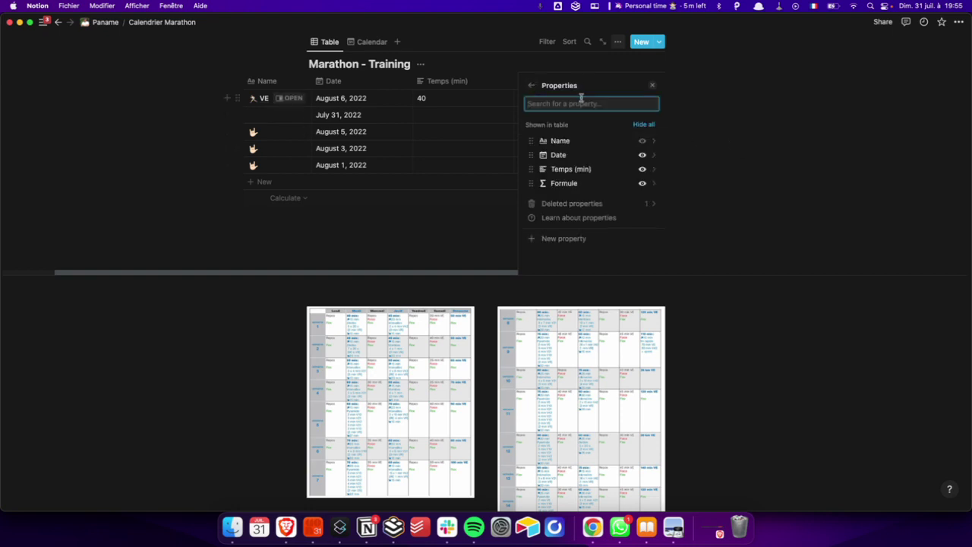
pyautogui.click(651, 85)
# Extend the Formule property's formula to prop("Name")+prop("Temps (min)") and apply it.
pyautogui.click(559, 81)
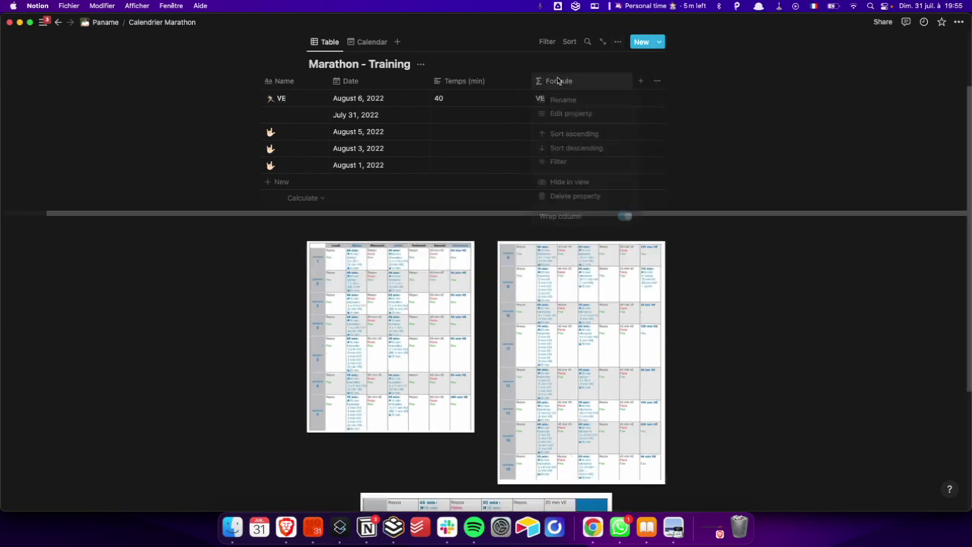
pyautogui.click(570, 114)
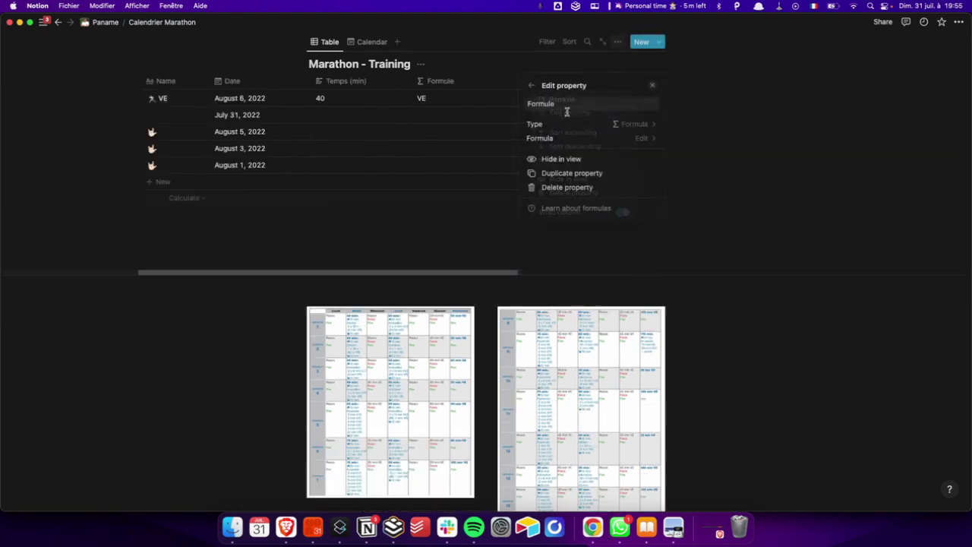
pyautogui.click(596, 138)
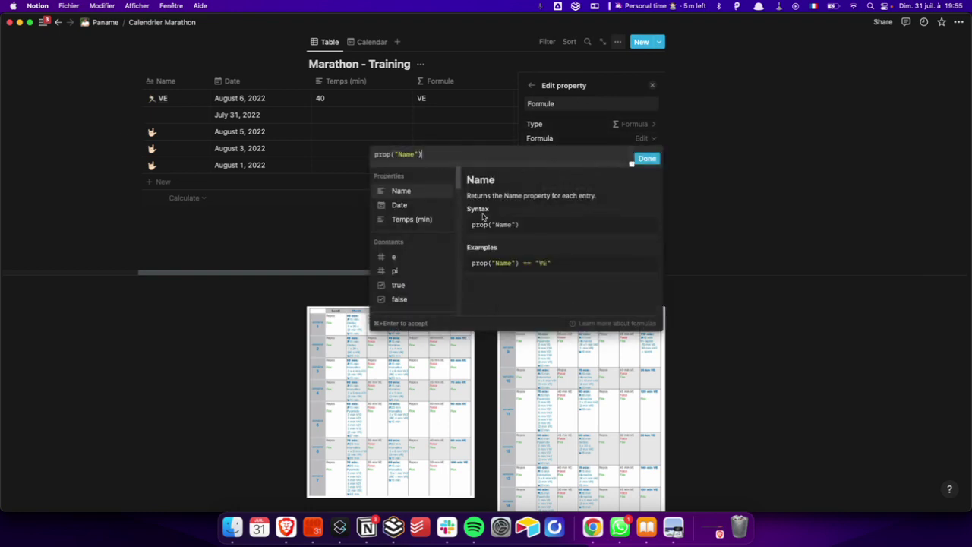
pyautogui.write('+')
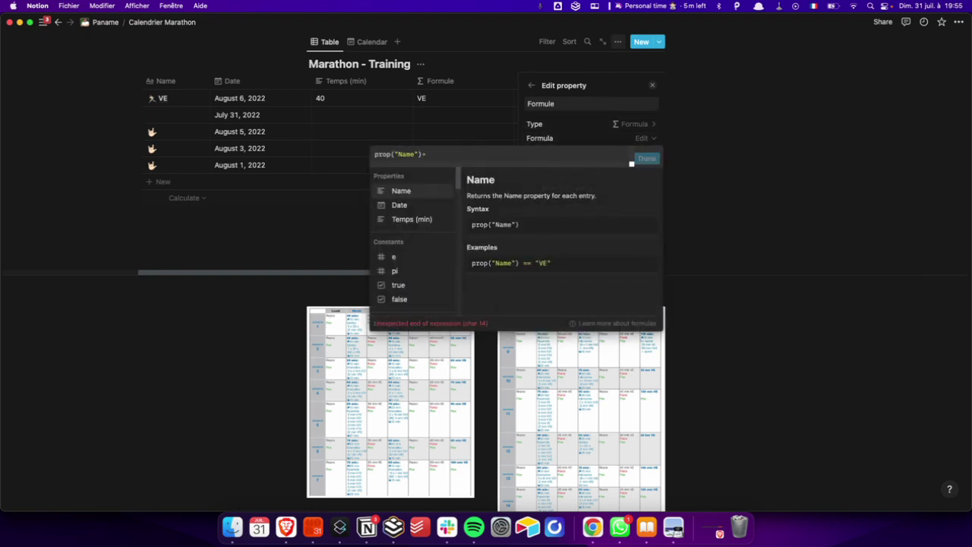
pyautogui.click(404, 219)
pyautogui.press('Return')
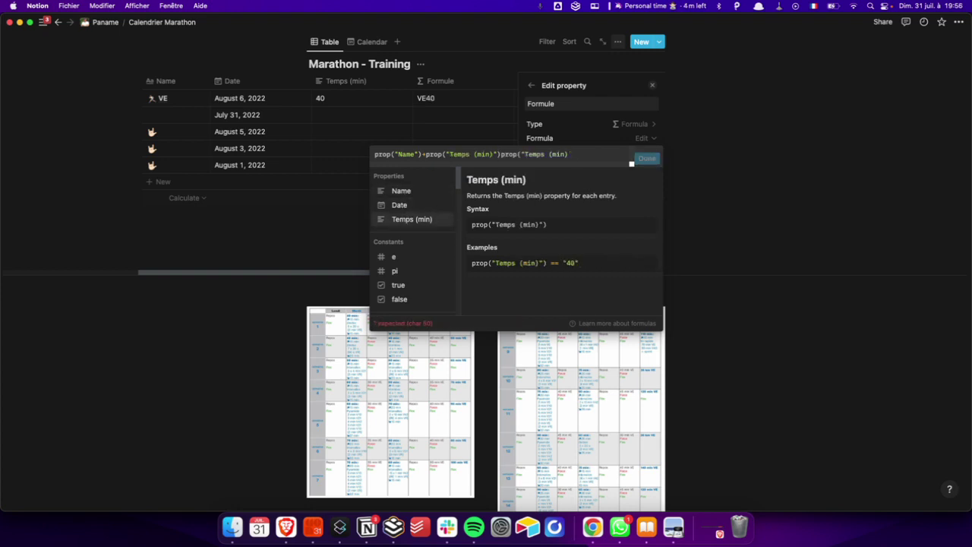
pyautogui.press('BackSpace')
pyautogui.press('BackSpace')
pyautogui.press('BackSpace')
pyautogui.press('BackSpace')
pyautogui.press('BackSpace')
pyautogui.press('BackSpace')
pyautogui.press('BackSpace')
pyautogui.press('BackSpace')
pyautogui.press('BackSpace')
pyautogui.press('BackSpace')
pyautogui.press('BackSpace')
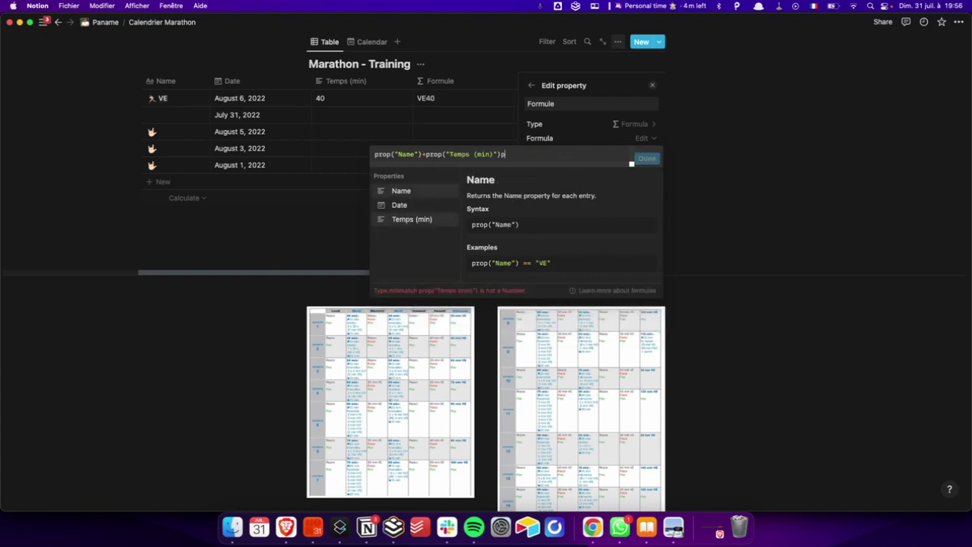
pyautogui.click(645, 158)
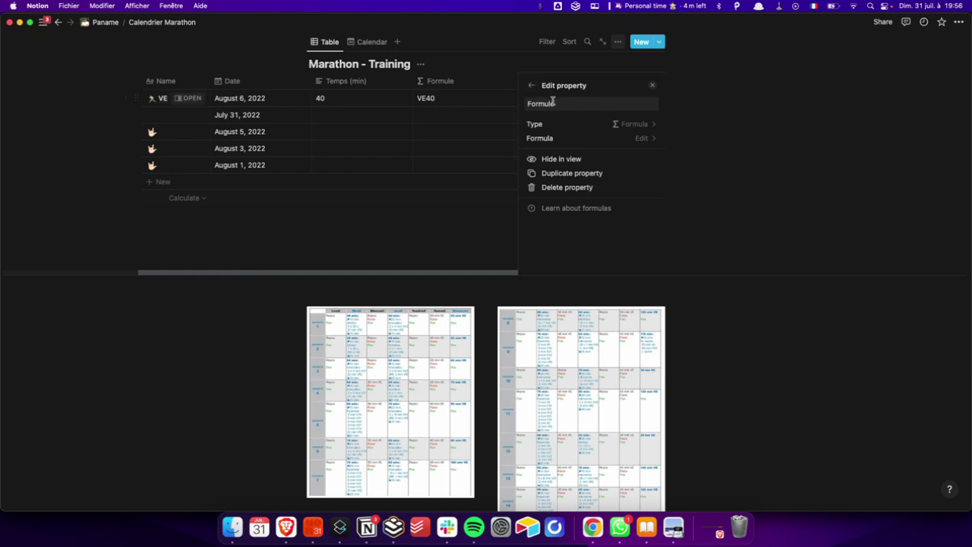
# Insert a "-" separator between the two properties in the Formule formula, making it prop("Name") + "-" + prop("Temps (min)"), and apply it.
pyautogui.click(642, 138)
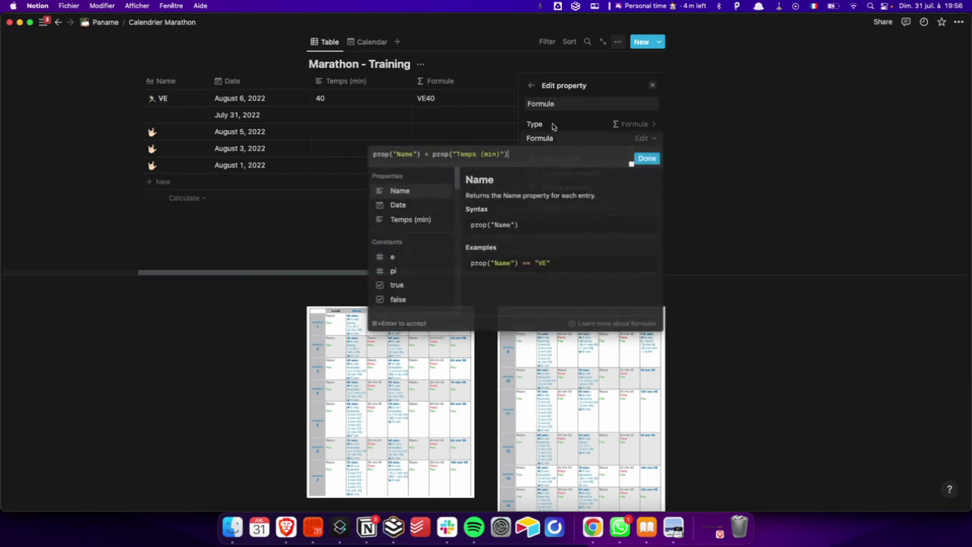
pyautogui.click(429, 154)
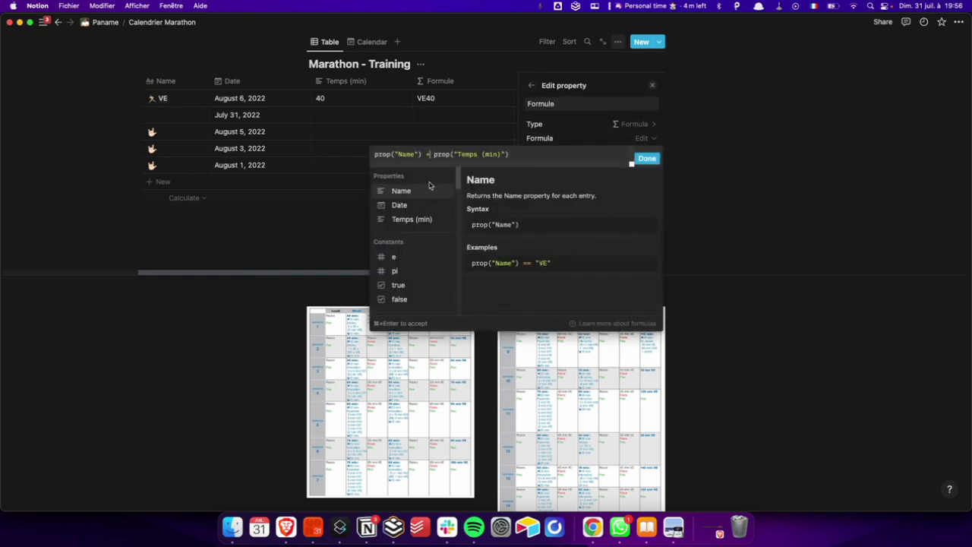
pyautogui.write('"-"')
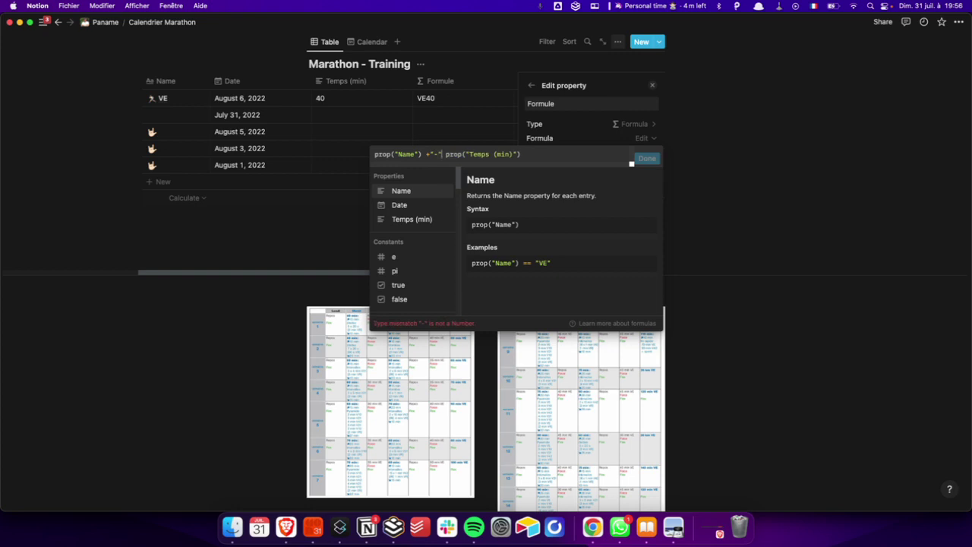
pyautogui.write('+')
pyautogui.click(644, 158)
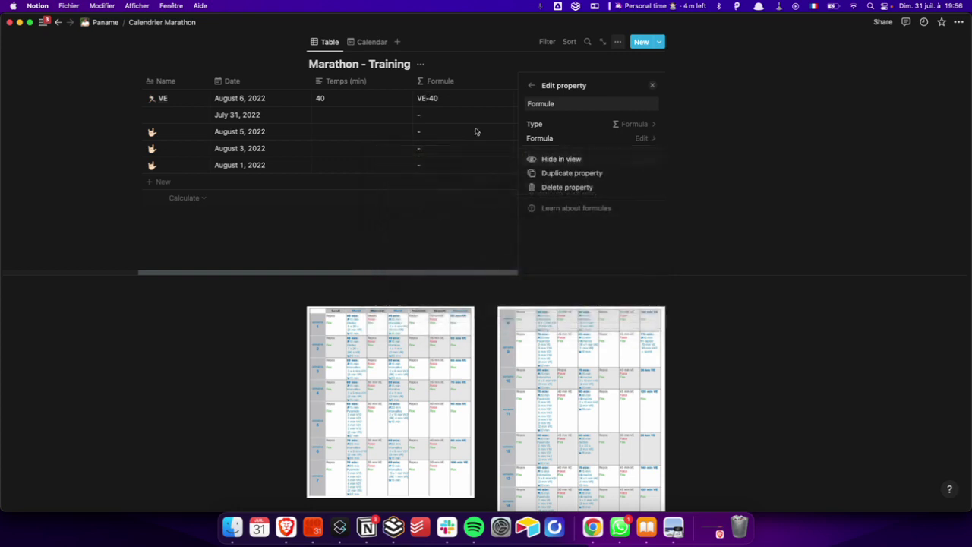
# Add spaces around the dash and append the unit, making the Formule formula prop("Name") + " - " + prop("Temps (min)") + "min", and close the property settings.
pyautogui.click(613, 138)
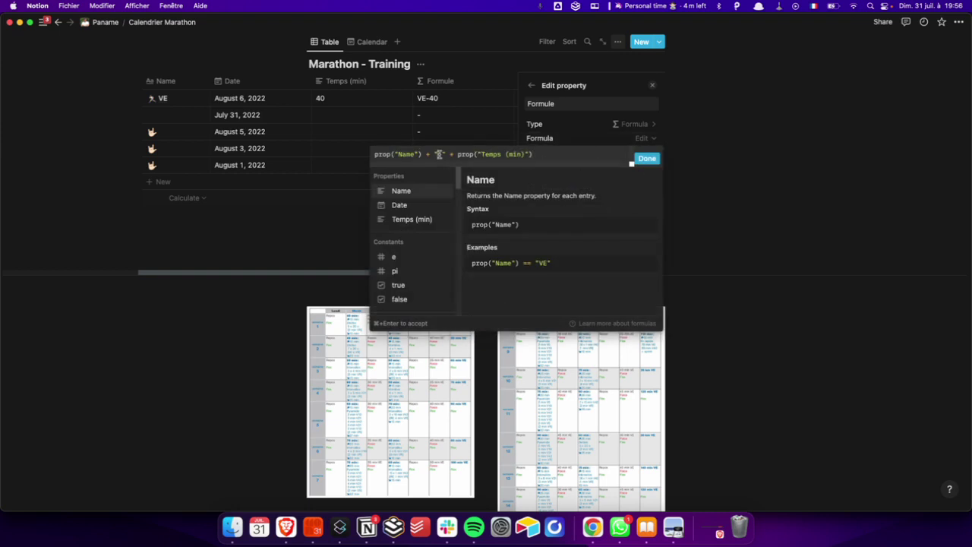
pyautogui.click(438, 154)
pyautogui.press('Right')
pyautogui.write('(min)")')
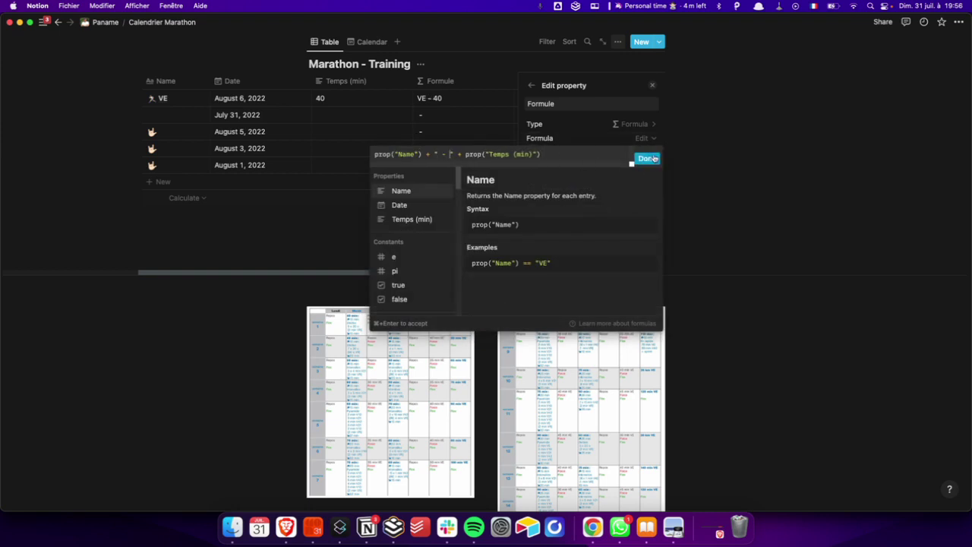
pyautogui.write('+')
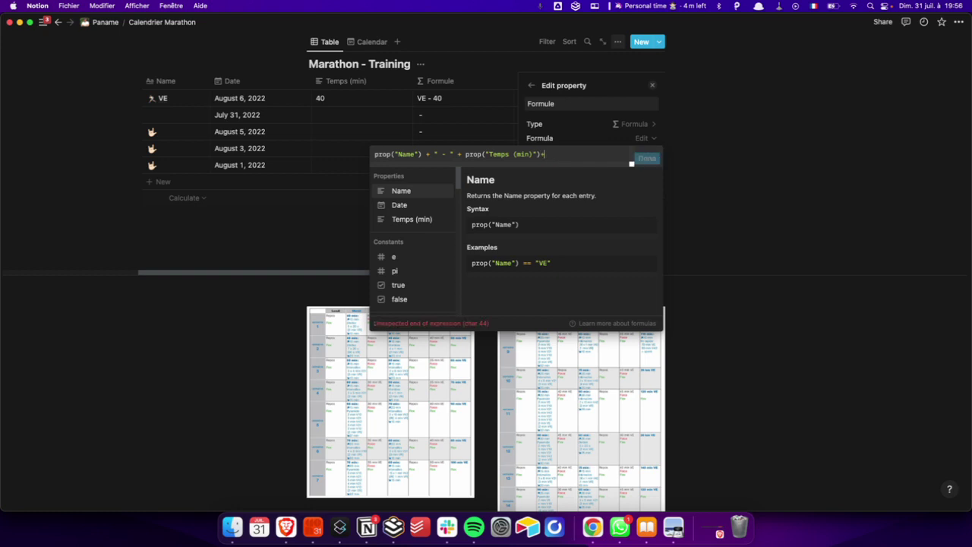
pyautogui.write('"min"')
pyautogui.click(646, 158)
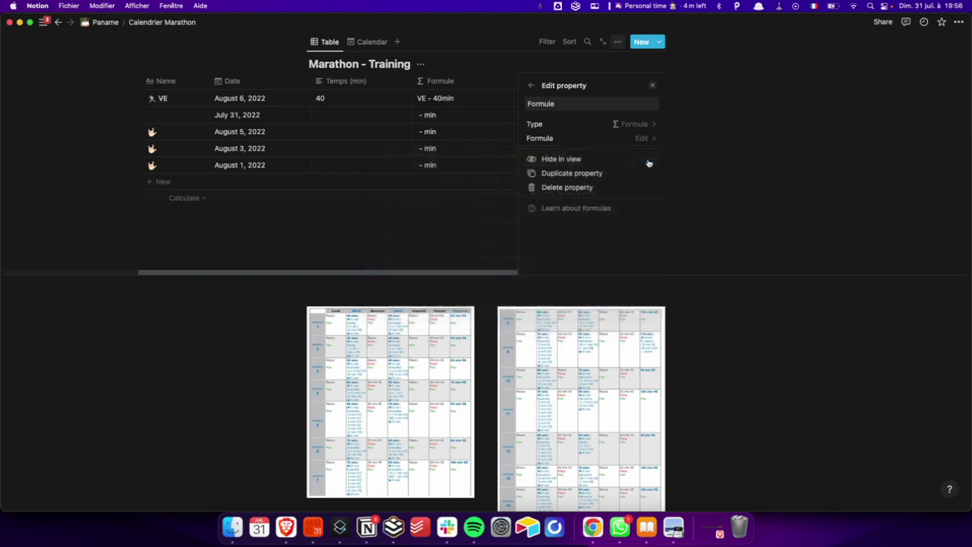
pyautogui.moveTo(406, 121); pyautogui.dragTo(378, 135)
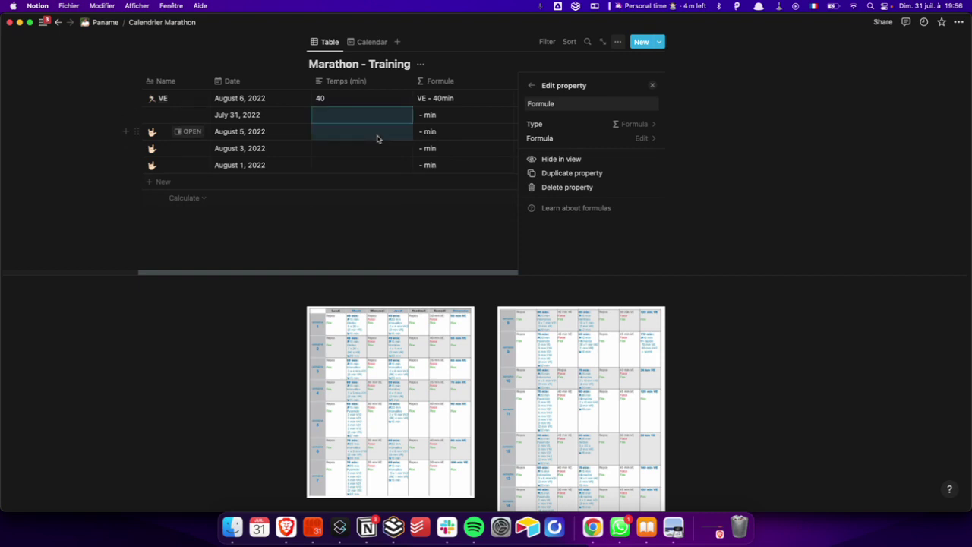
pyautogui.click(375, 130)
pyautogui.click(194, 111)
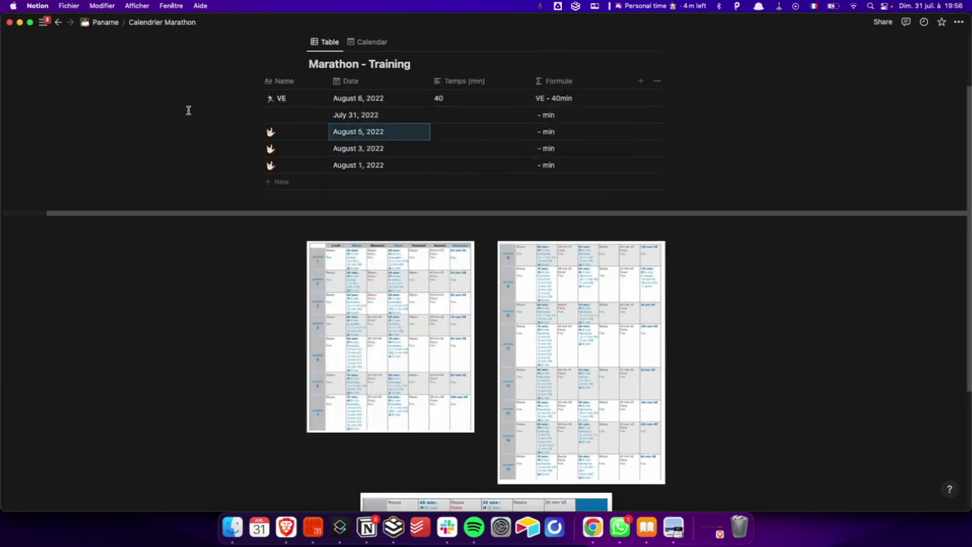
# Switch Marathon - Training to the Calendar view and check the properties of the August 6 VE session.
pyautogui.click(372, 42)
pyautogui.scroll(-1, 470, 223)
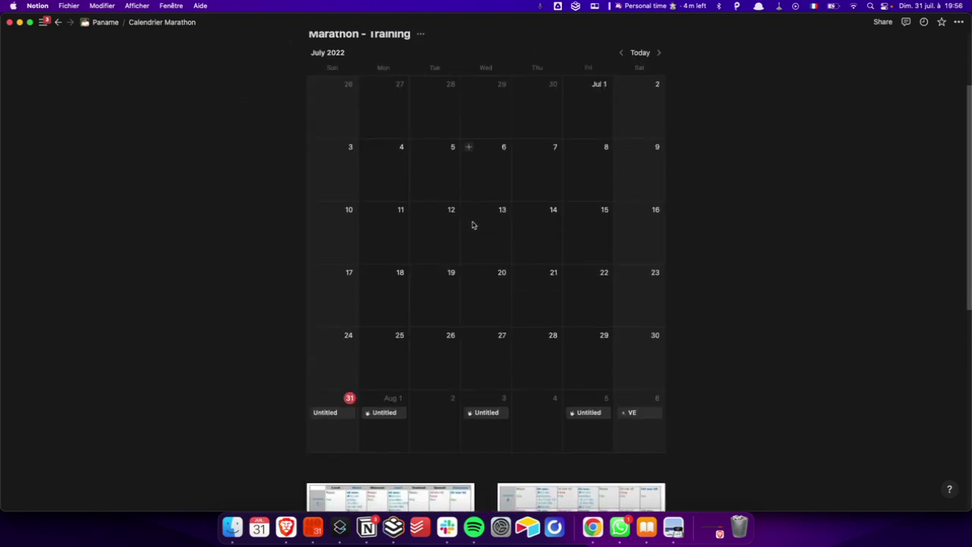
pyautogui.click(645, 413)
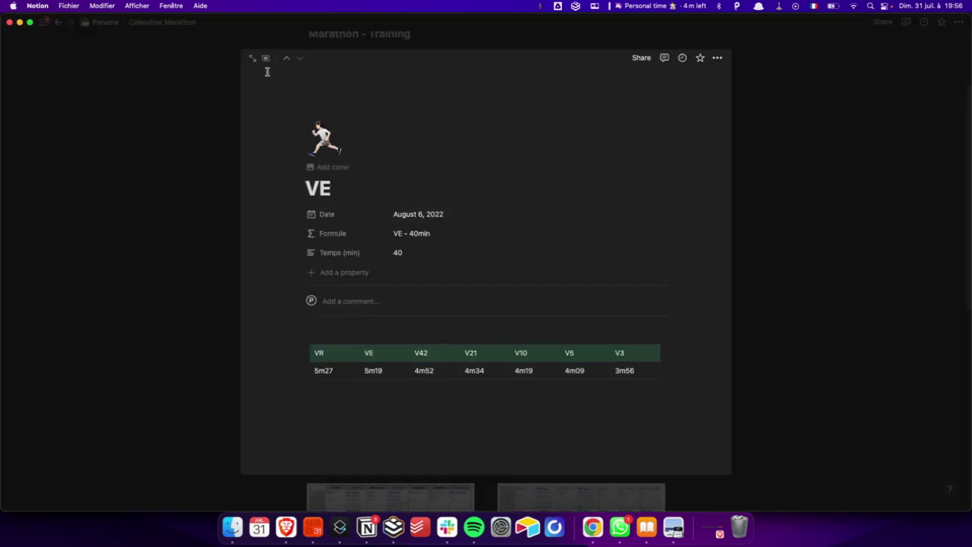
pyautogui.click(211, 96)
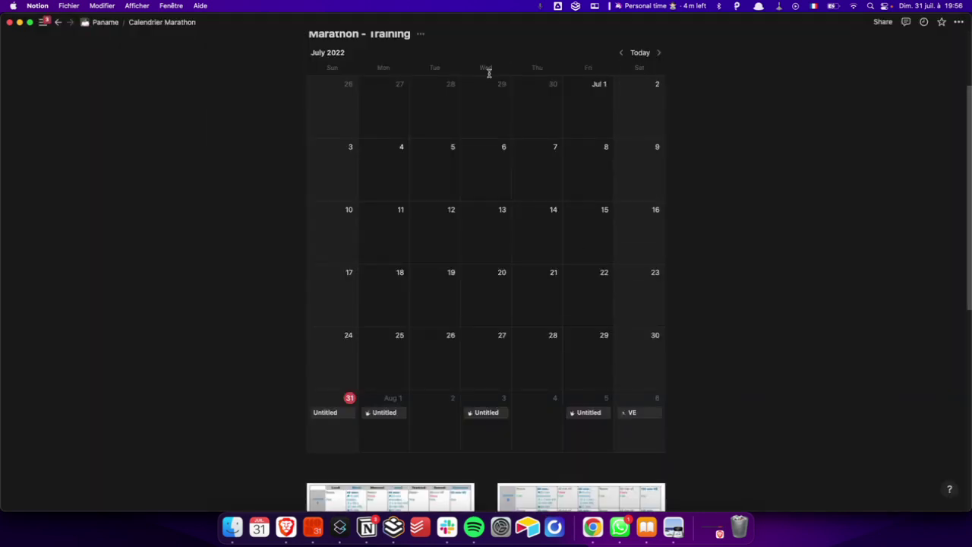
# Show only the Formule property on the session cards of the Calendar view, keeping Date and Temps (min) hidden.
pyautogui.scroll(1, 456, 70)
pyautogui.click(421, 63)
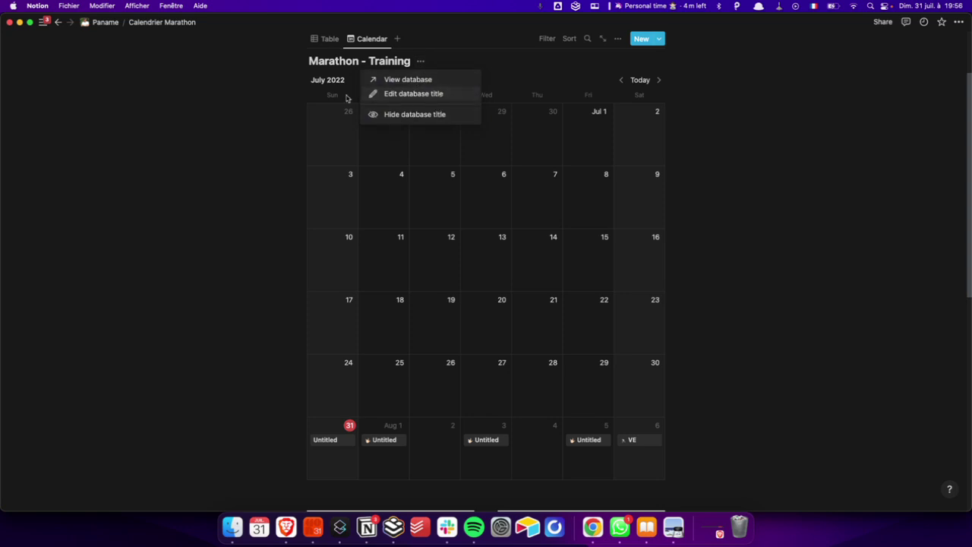
pyautogui.click(236, 96)
pyautogui.click(616, 38)
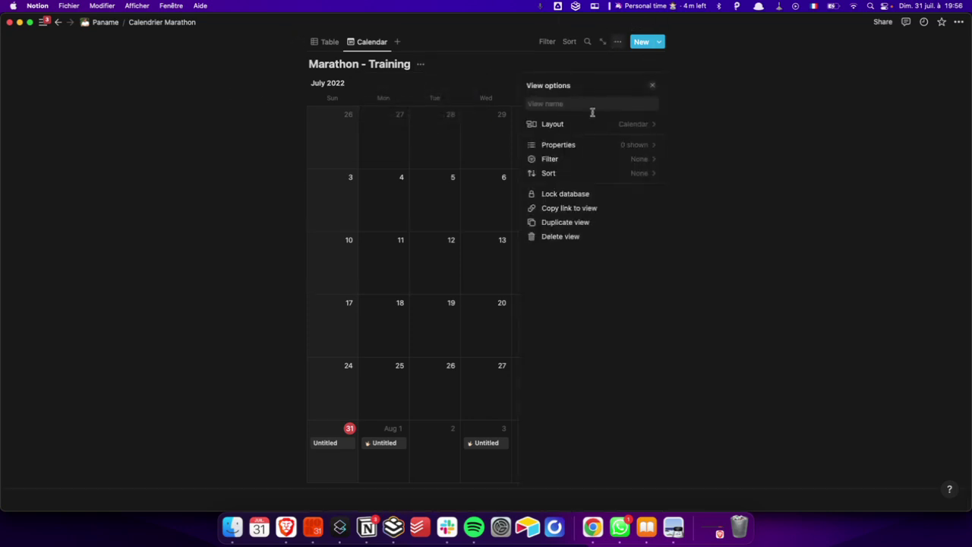
pyautogui.click(566, 146)
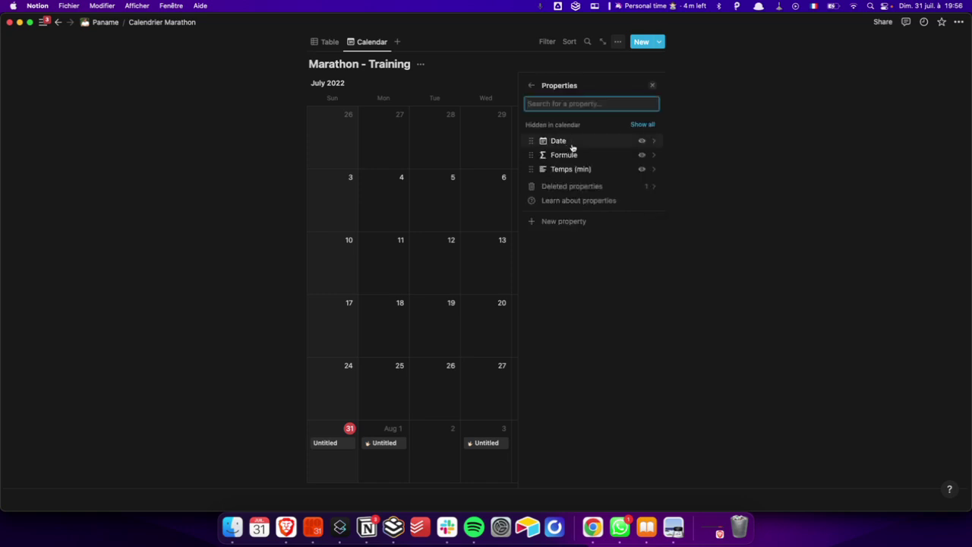
pyautogui.click(641, 170)
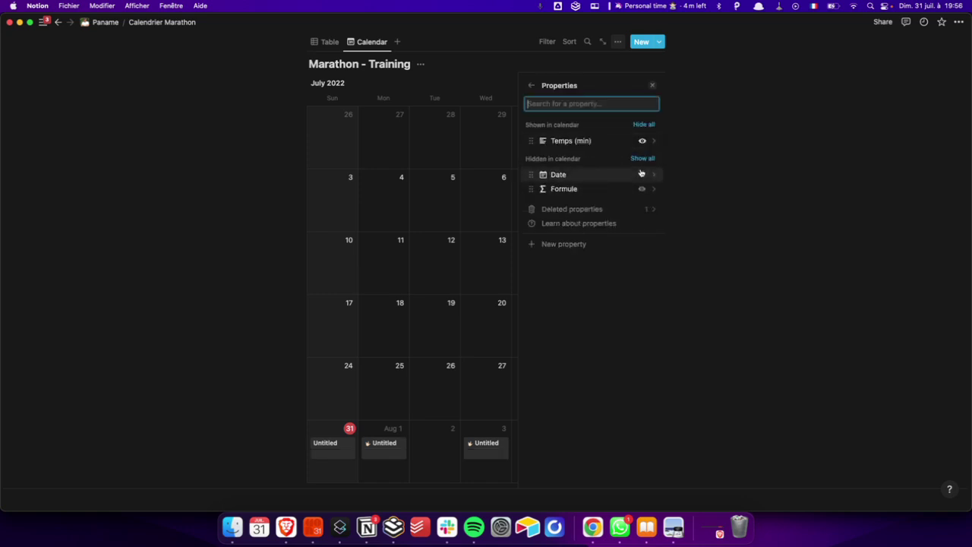
pyautogui.click(642, 188)
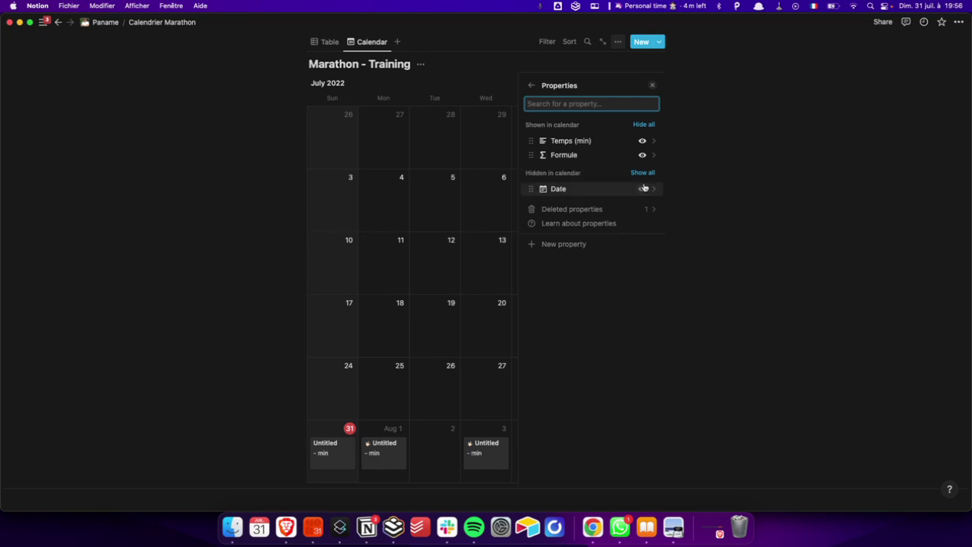
pyautogui.click(642, 140)
pyautogui.click(234, 264)
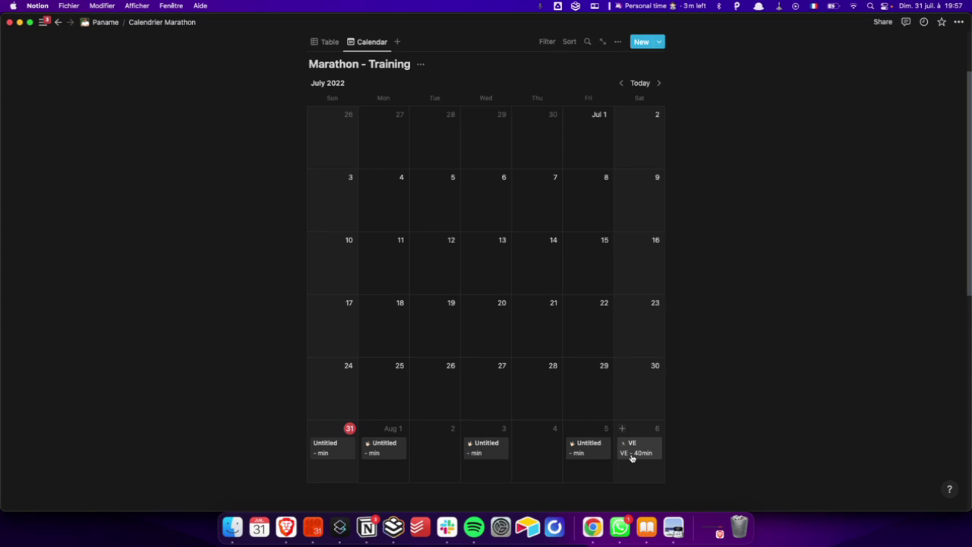
# Set the Calendrier Marathon page to full width.
pyautogui.scroll(-2, 632, 458)
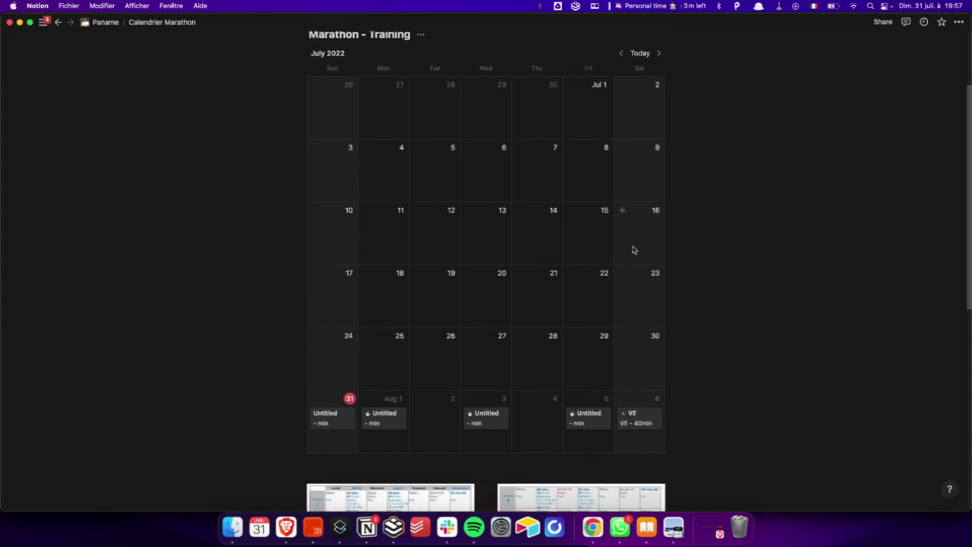
pyautogui.click(958, 21)
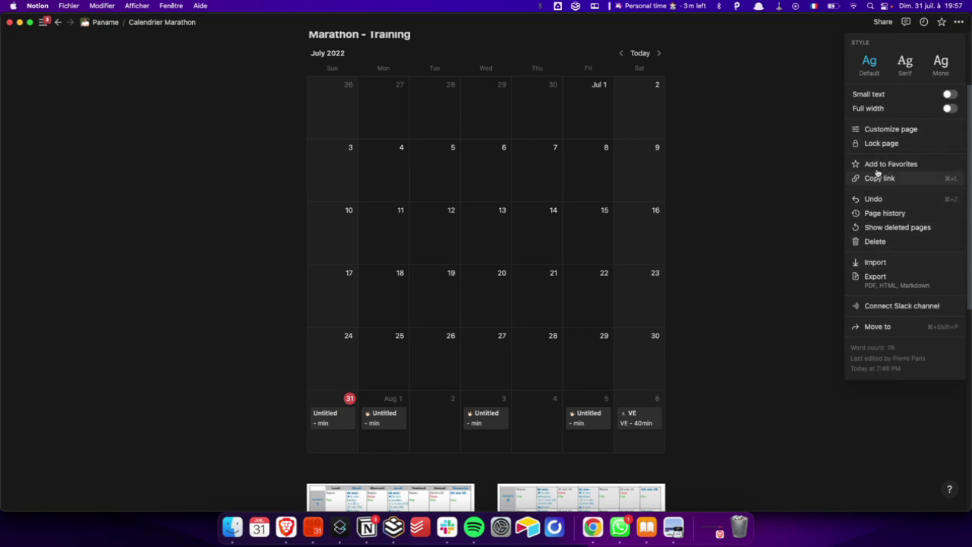
pyautogui.click(885, 108)
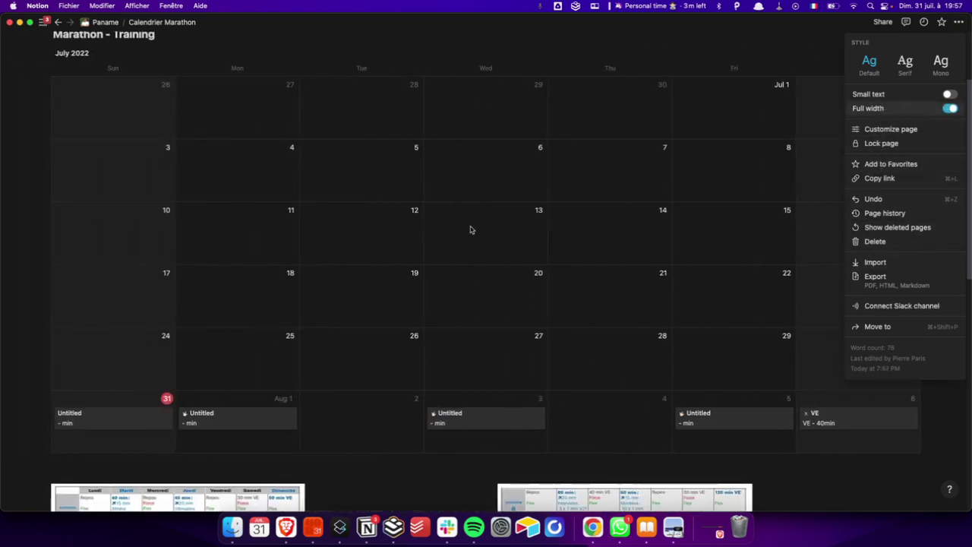
pyautogui.click(386, 484)
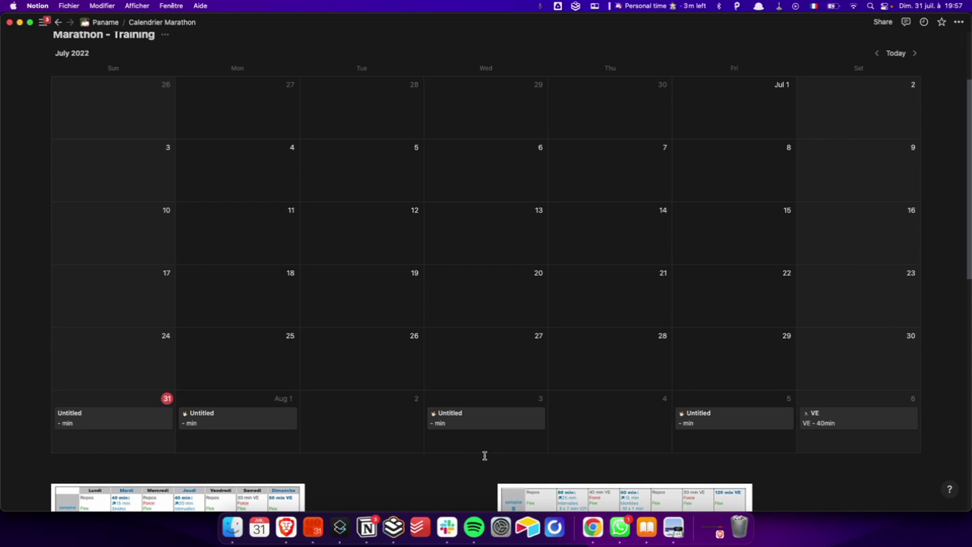
# In the Table view of Marathon - Training, add a new property of type Checkbox.
pyautogui.scroll(-1, 484, 362)
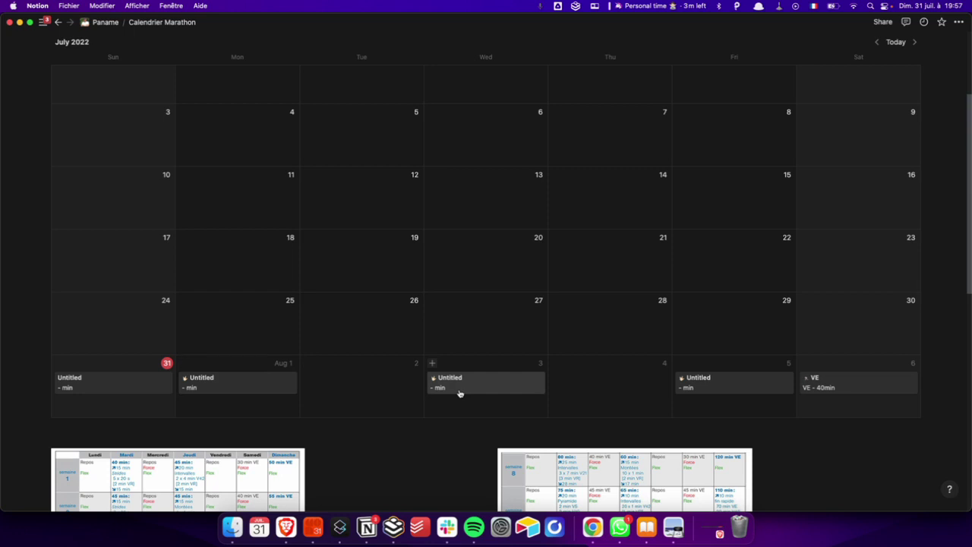
pyautogui.scroll(-3, 460, 393)
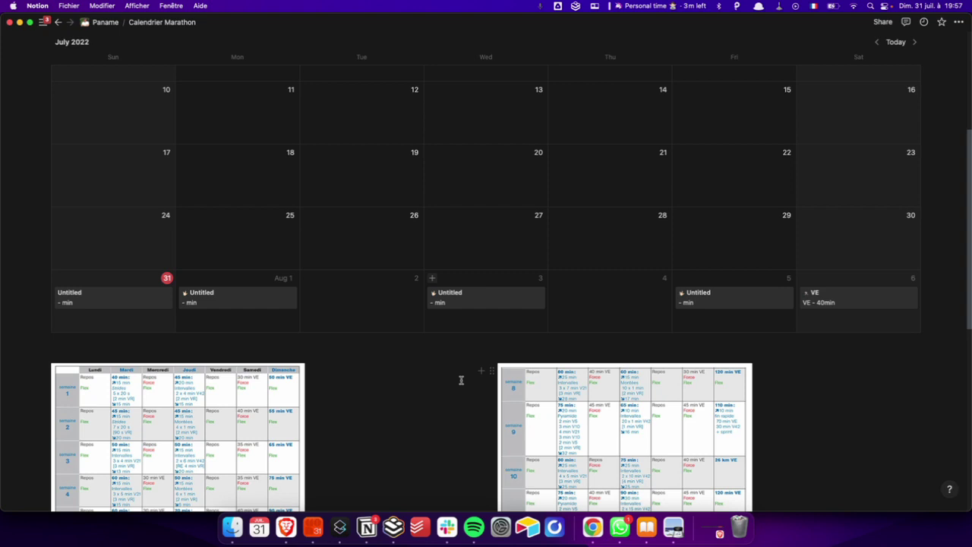
pyautogui.scroll(-10, 462, 380)
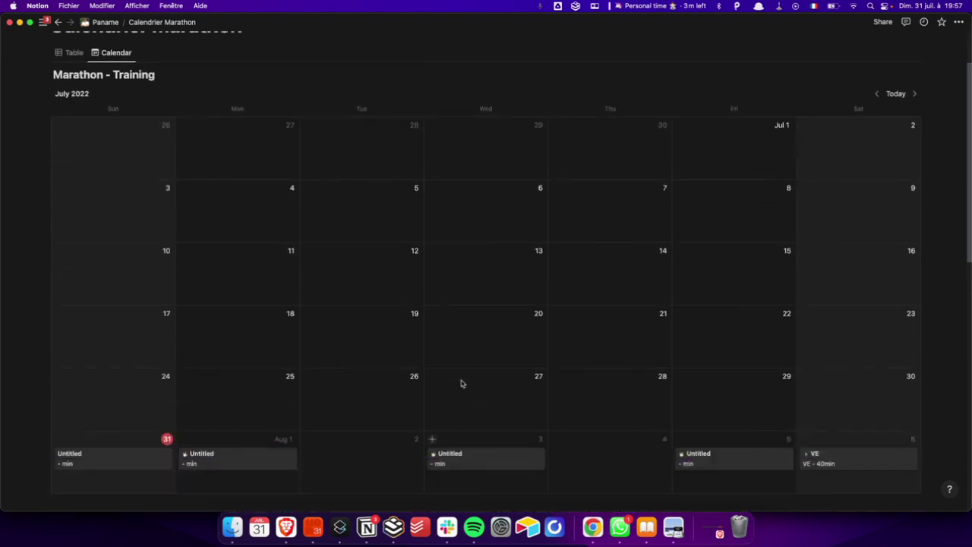
pyautogui.scroll(4, 461, 380)
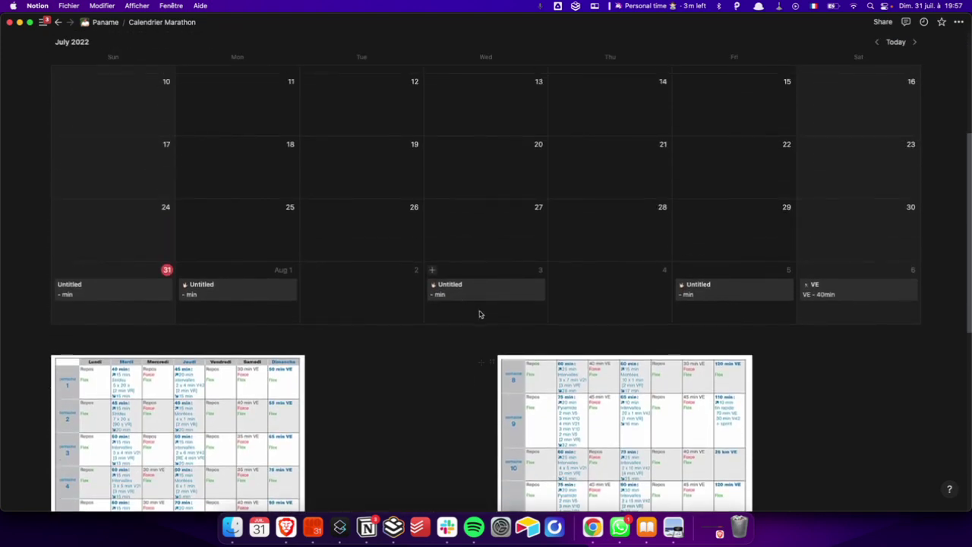
pyautogui.scroll(5, 476, 298)
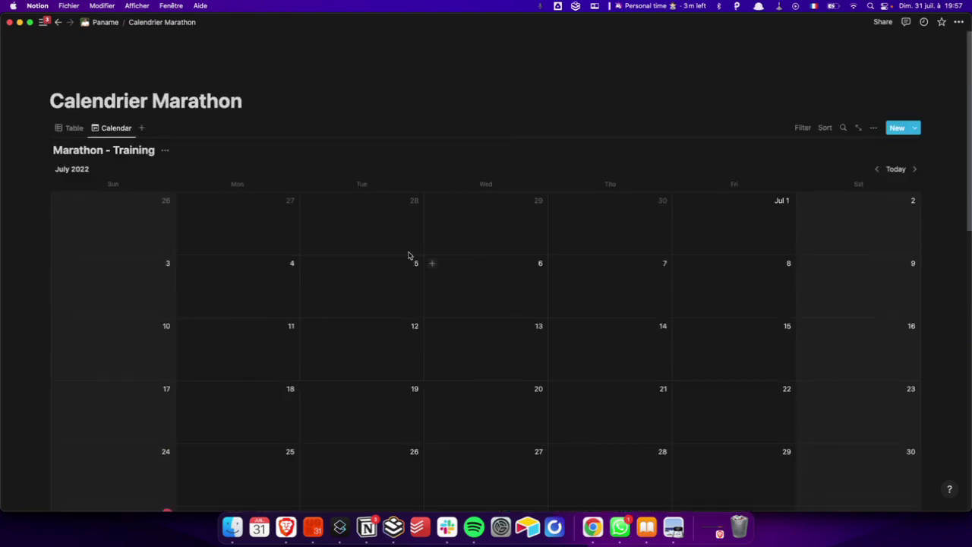
pyautogui.click(72, 127)
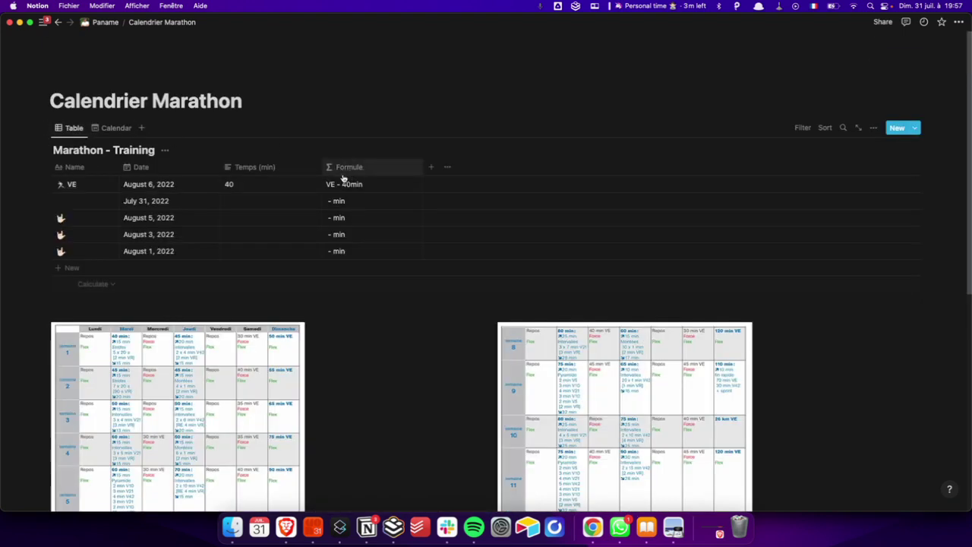
pyautogui.click(430, 166)
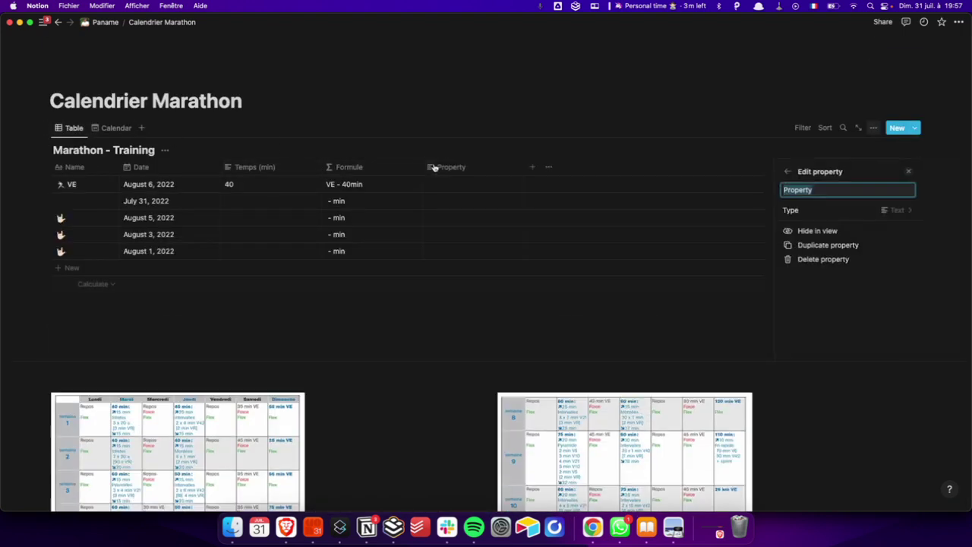
pyautogui.click(809, 213)
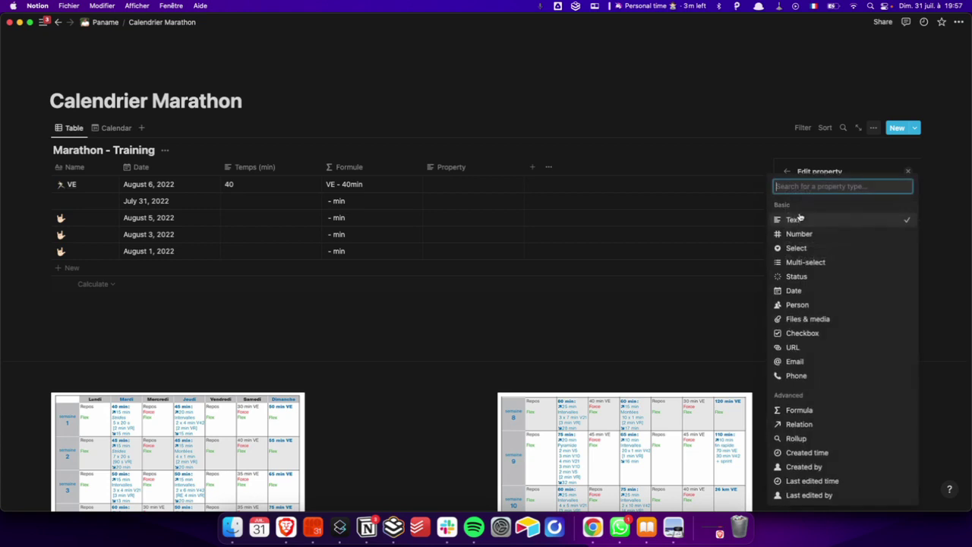
pyautogui.click(794, 332)
# Name the new checkbox property Flex.
pyautogui.doubleClick(811, 189)
pyautogui.write('C')
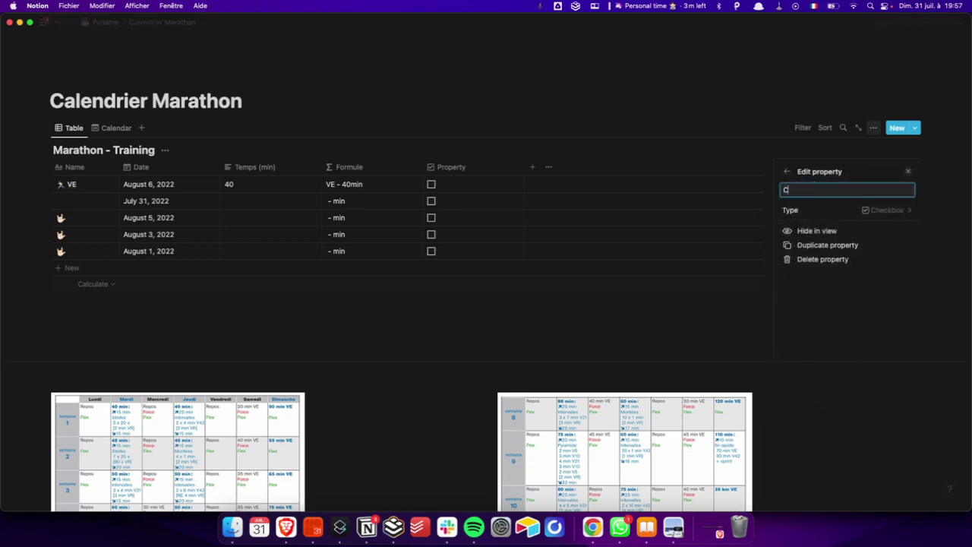
pyautogui.write('heckbox')
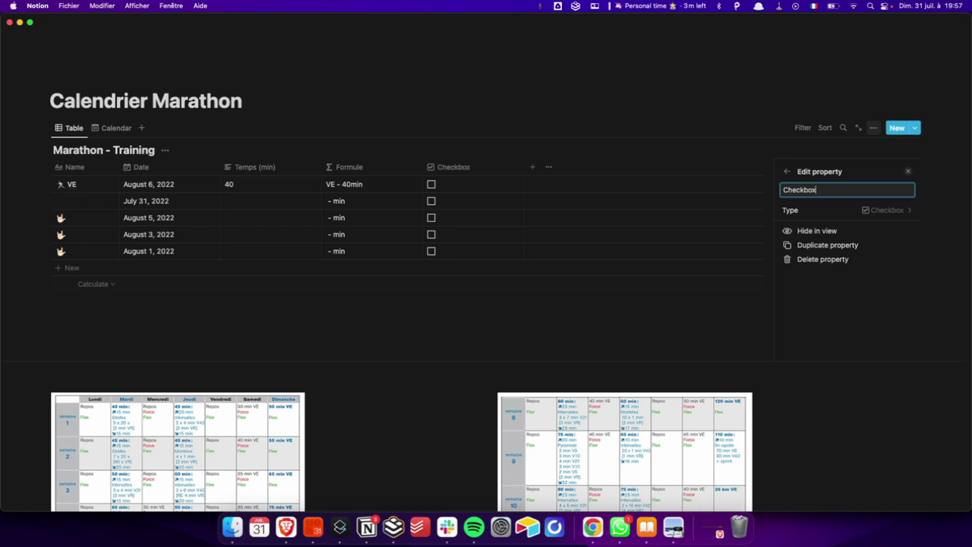
pyautogui.press('super+a')
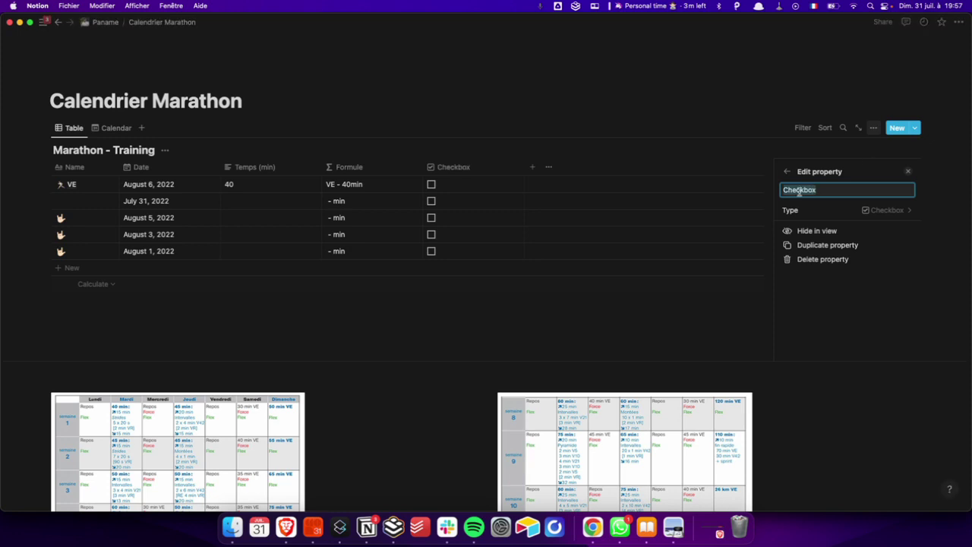
pyautogui.write('Flex')
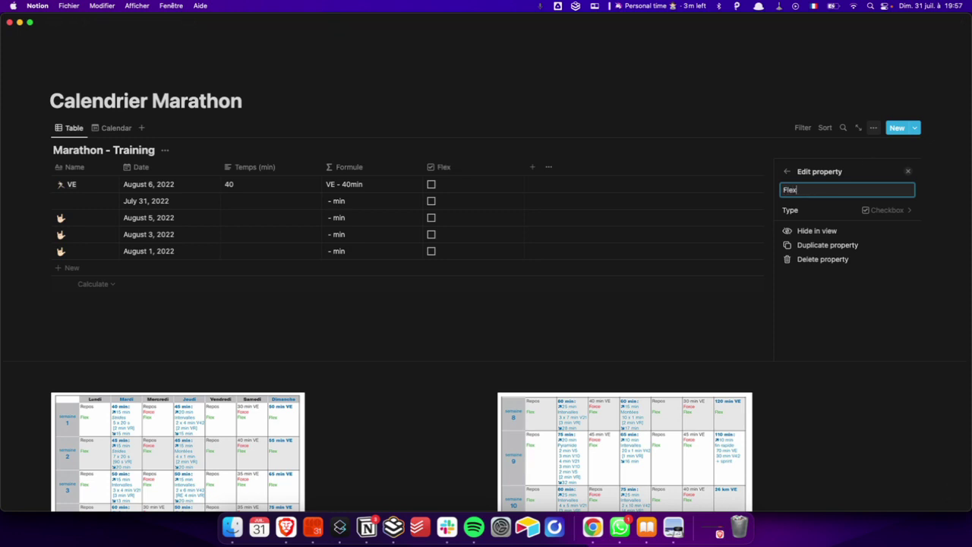
# Add a property of type Checkbox named Force to the Marathon - Training table.
pyautogui.click(532, 167)
pyautogui.click(487, 168)
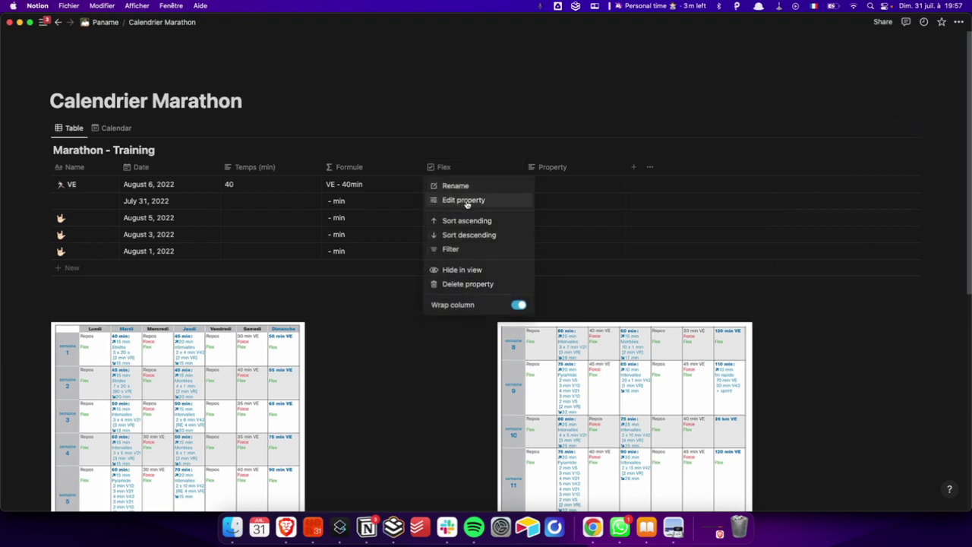
pyautogui.click(543, 166)
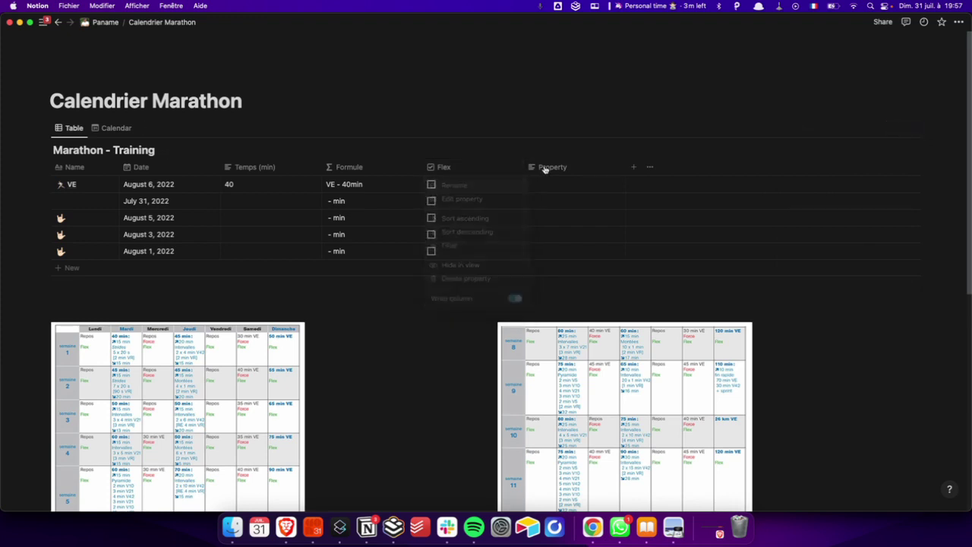
pyautogui.click(540, 168)
pyautogui.click(546, 200)
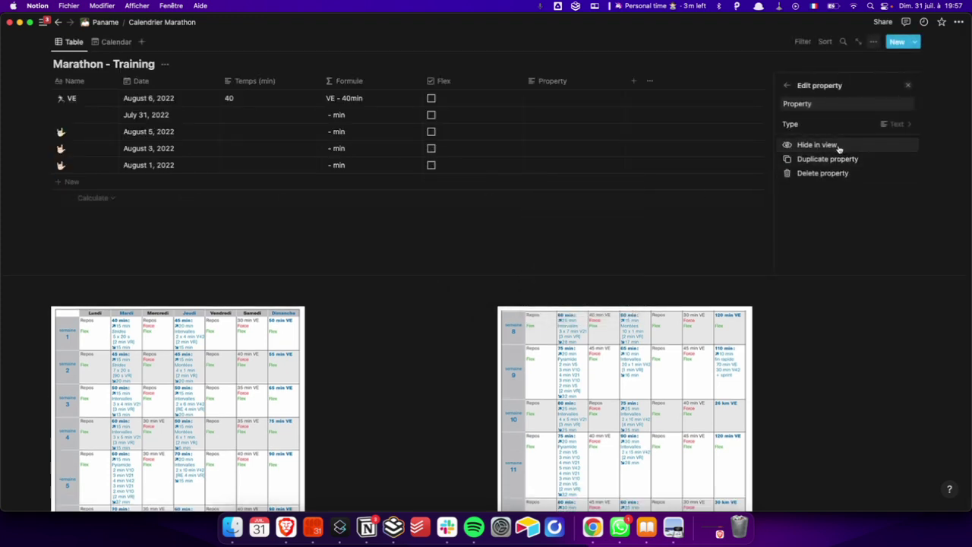
pyautogui.click(856, 121)
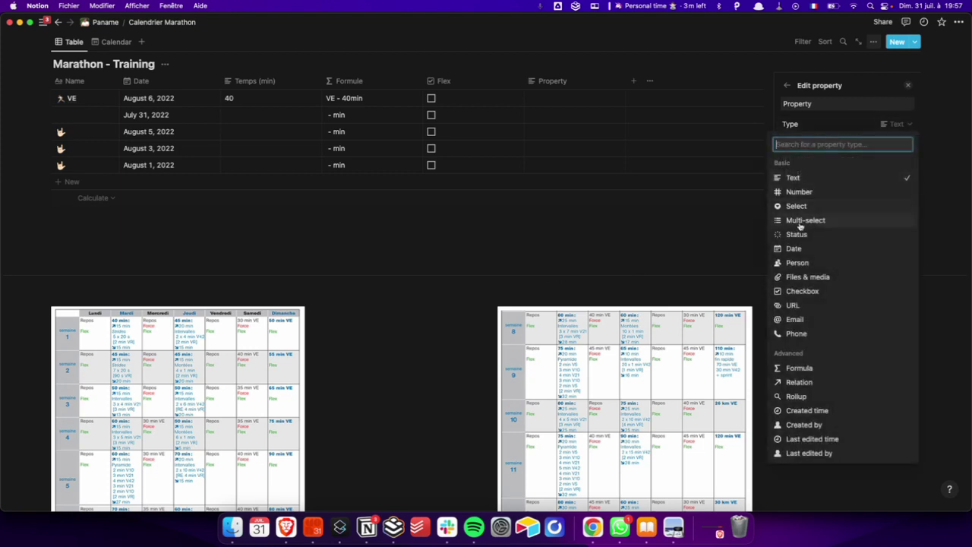
pyautogui.click(800, 292)
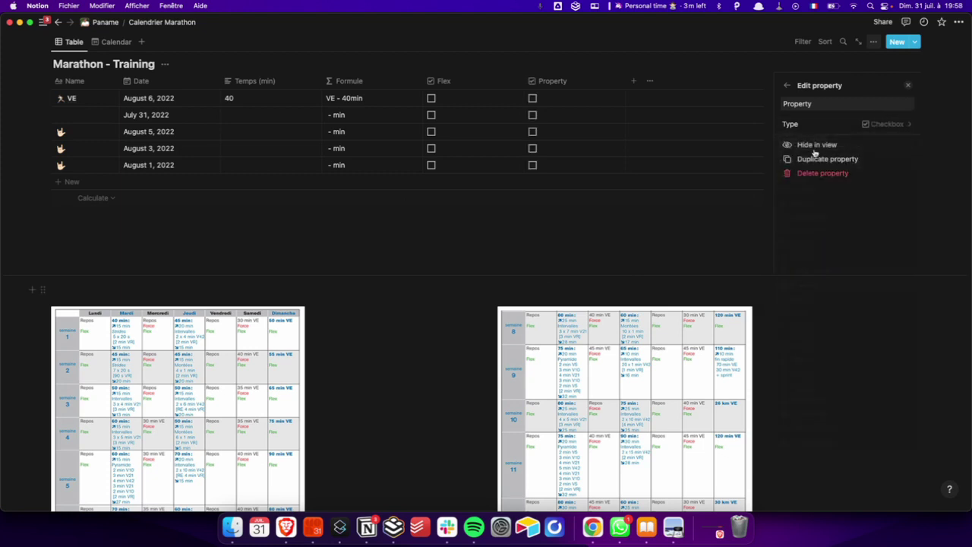
pyautogui.doubleClick(801, 103)
pyautogui.write('Force')
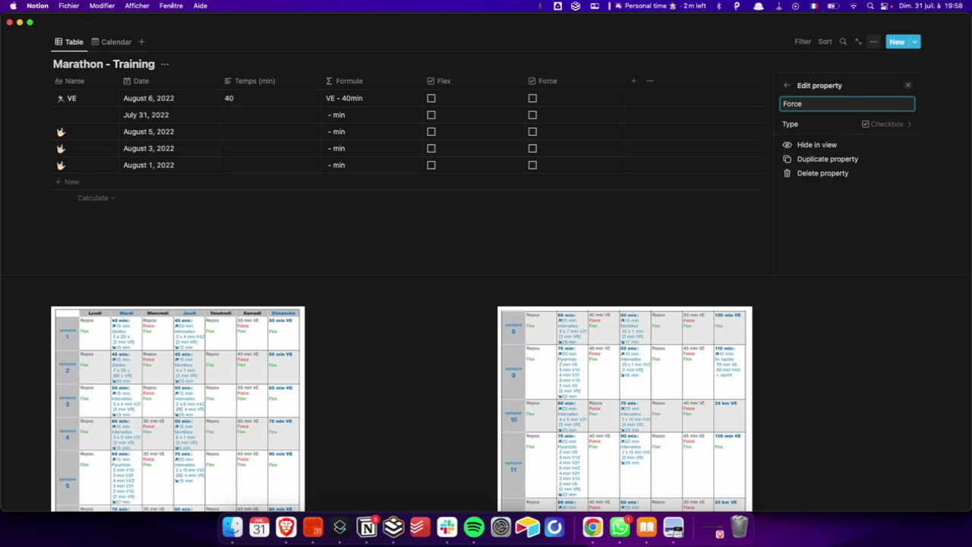
pyautogui.press('Escape')
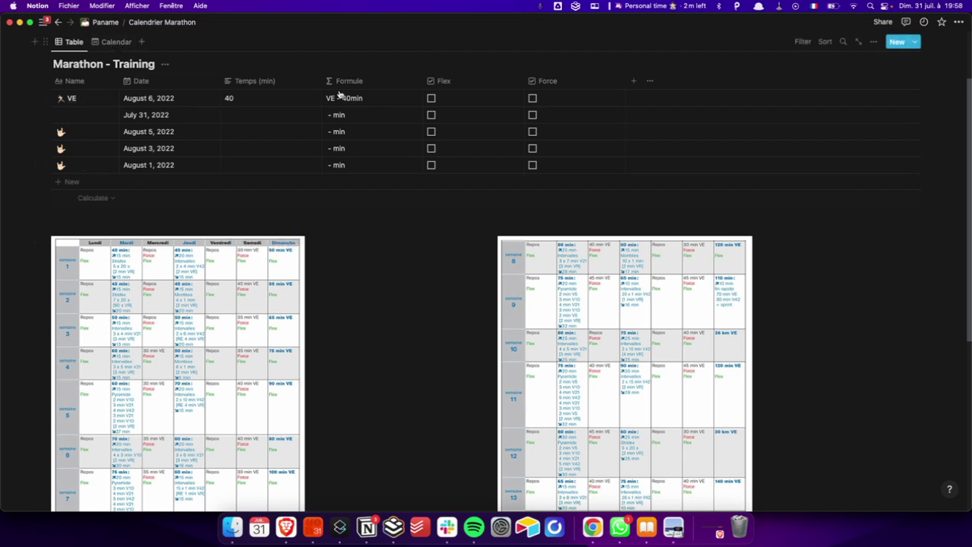
# Tick Flex for the August 5 and August 1 sessions and Force for the August 3 session.
pyautogui.click(430, 132)
pyautogui.click(533, 148)
# Show the Flex and Force properties on the session cards of the Calendar view.
pyautogui.click(114, 42)
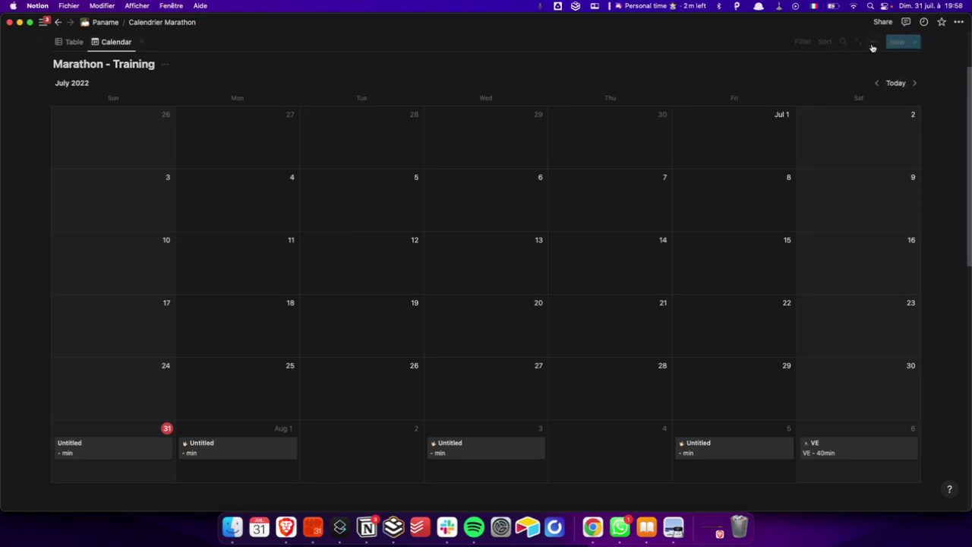
pyautogui.click(873, 43)
pyautogui.click(809, 144)
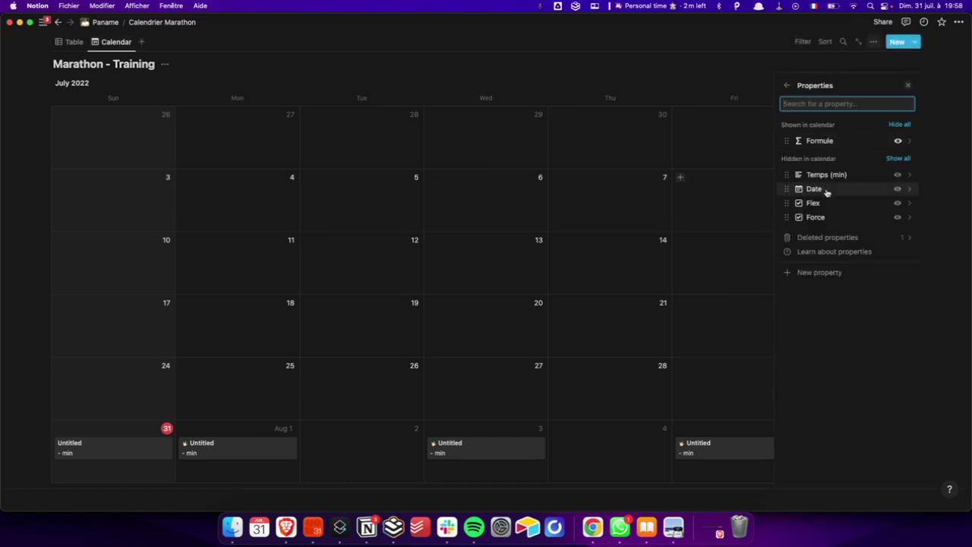
pyautogui.click(897, 202)
pyautogui.click(897, 217)
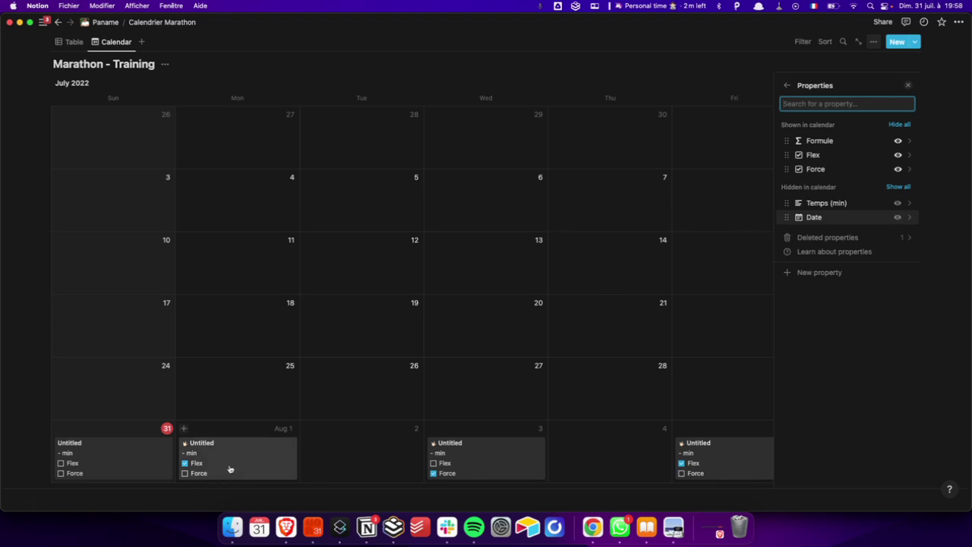
# Title the August 1 session "Go man !" and return to the calendar.
pyautogui.click(205, 449)
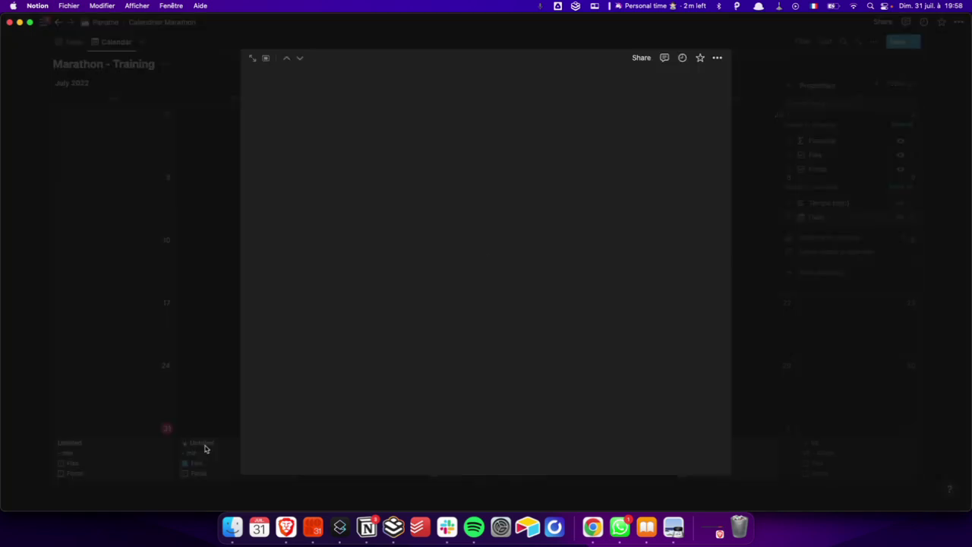
pyautogui.write('Go ')
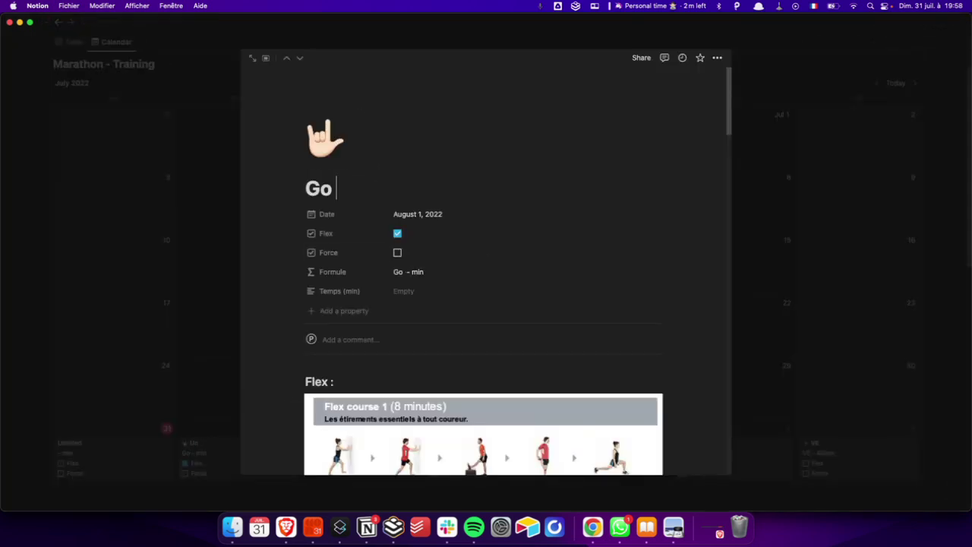
pyautogui.write('man !')
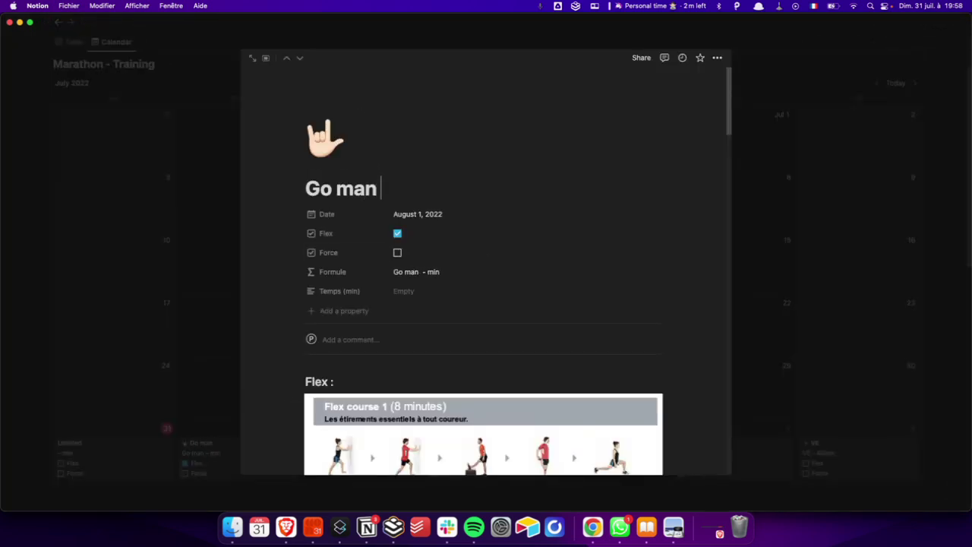
pyautogui.click(172, 186)
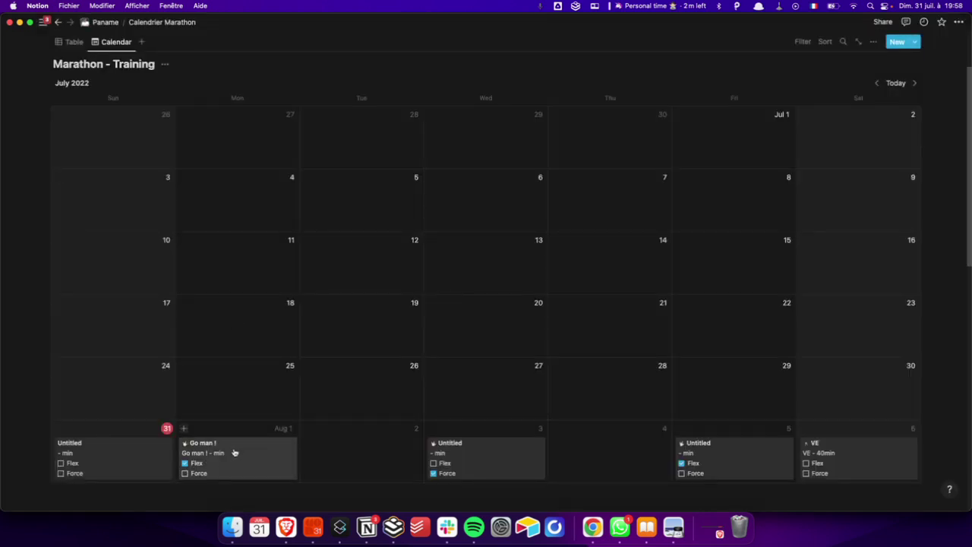
# Return to the Table view and add a new property after Force, keeping its default name and type.
pyautogui.scroll(-2, 235, 452)
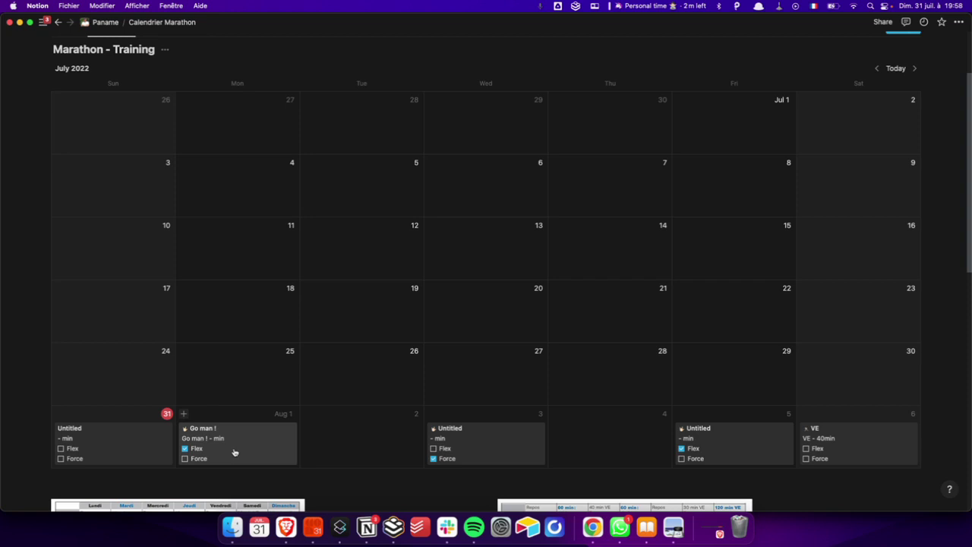
pyautogui.scroll(-1, 234, 453)
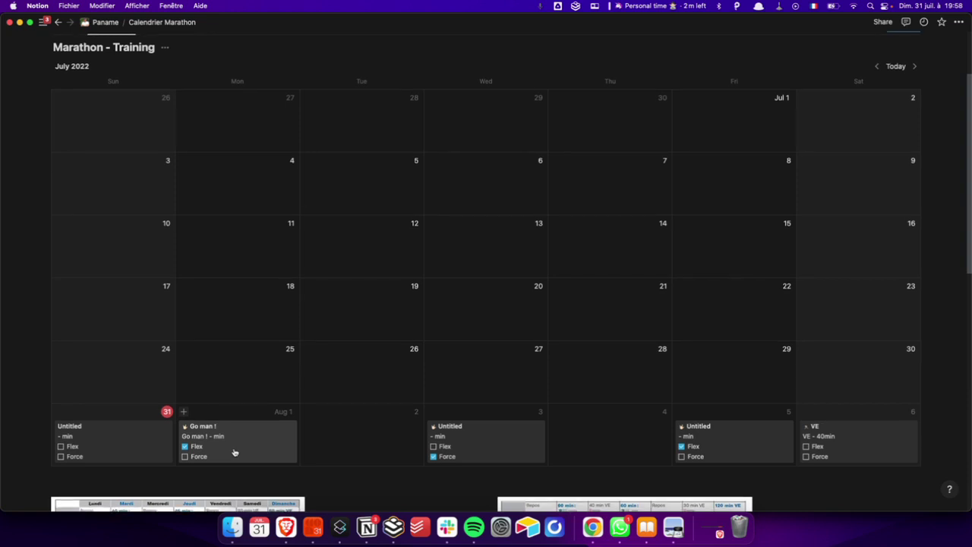
pyautogui.scroll(5, 145, 130)
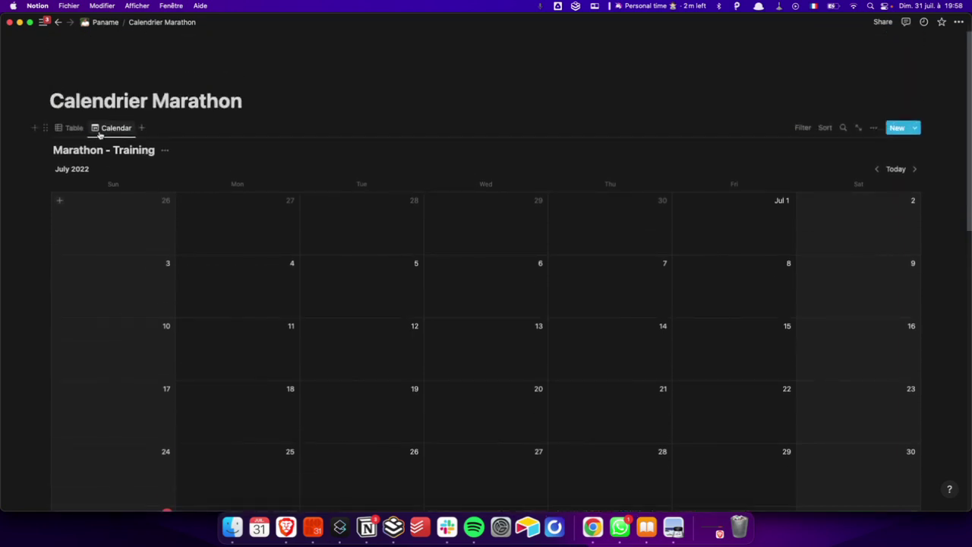
pyautogui.click(74, 129)
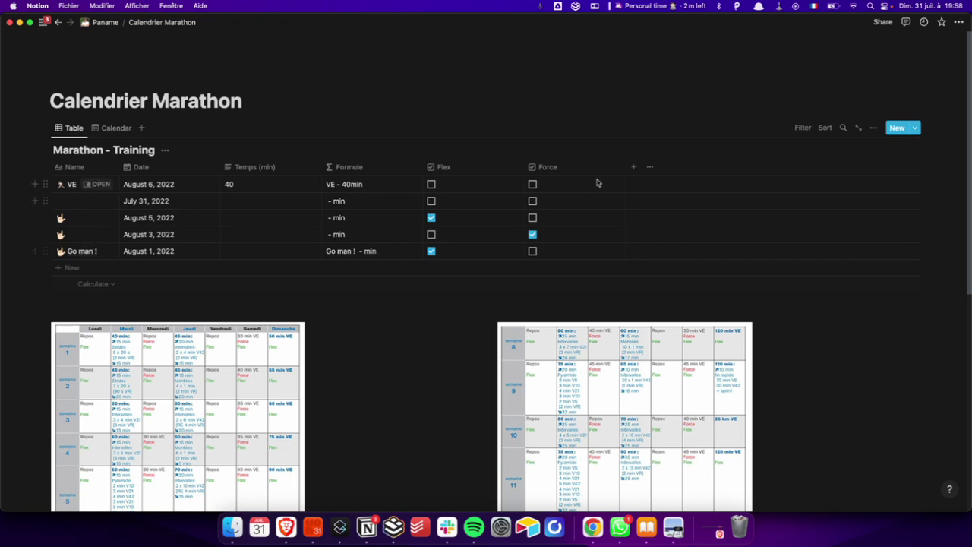
pyautogui.click(634, 167)
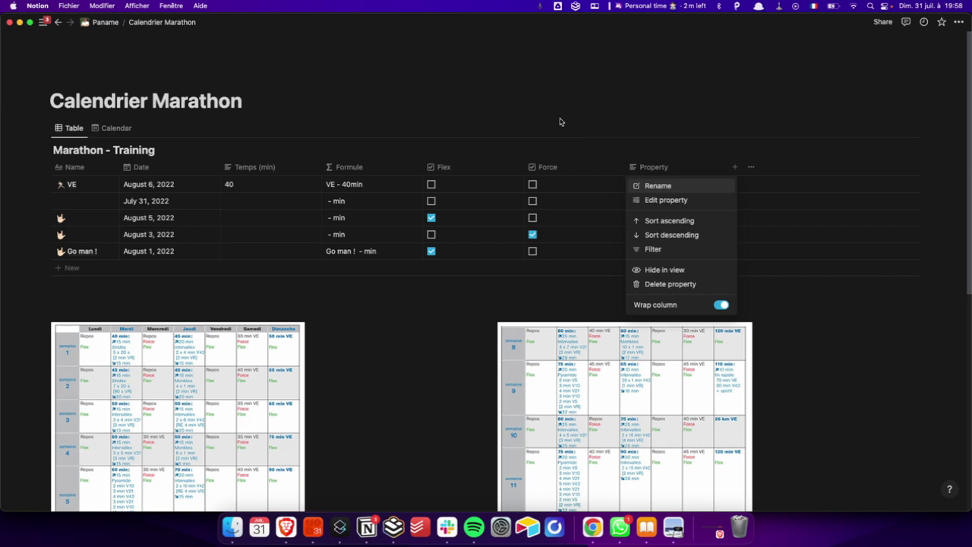
pyautogui.click(559, 120)
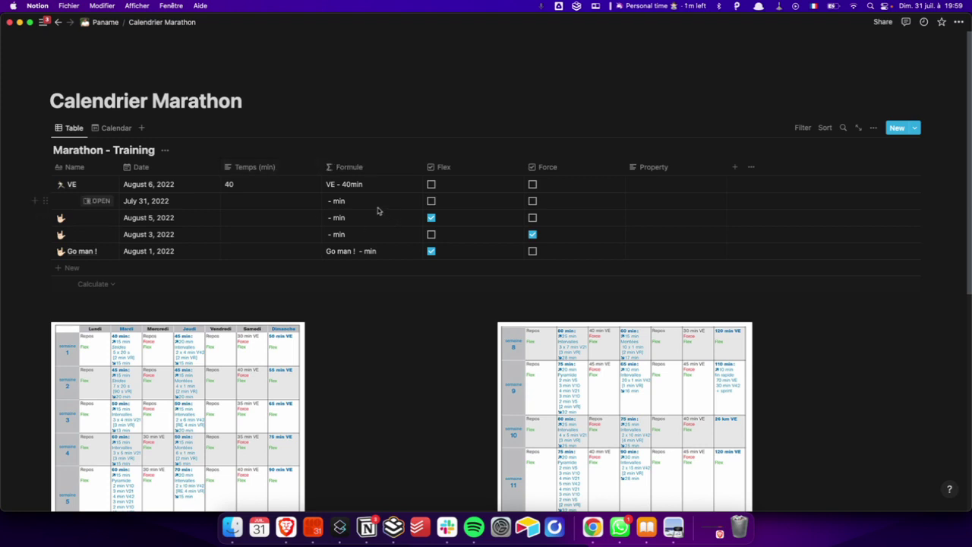
# Delete the Formule property and narrow the Temps (min) column.
pyautogui.click(358, 173)
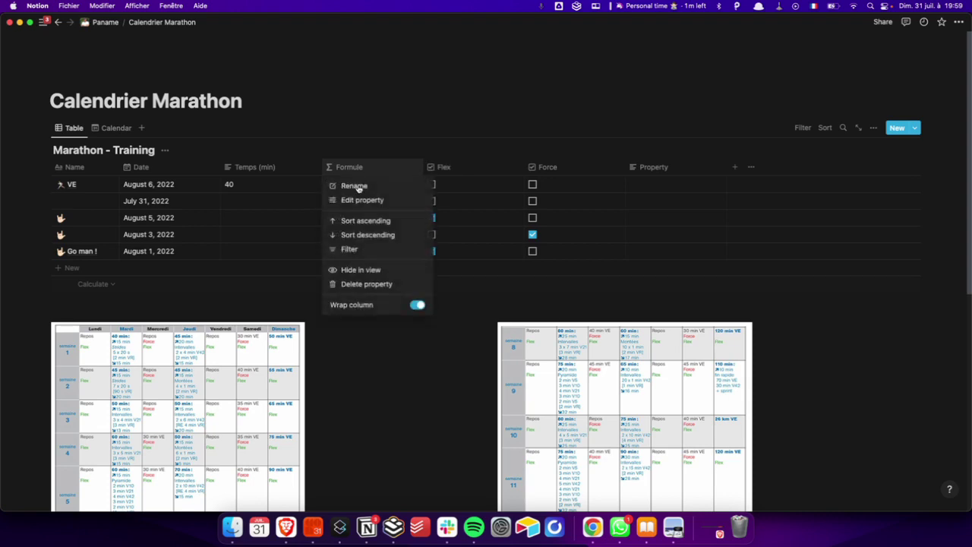
pyautogui.click(359, 284)
pyautogui.click(439, 268)
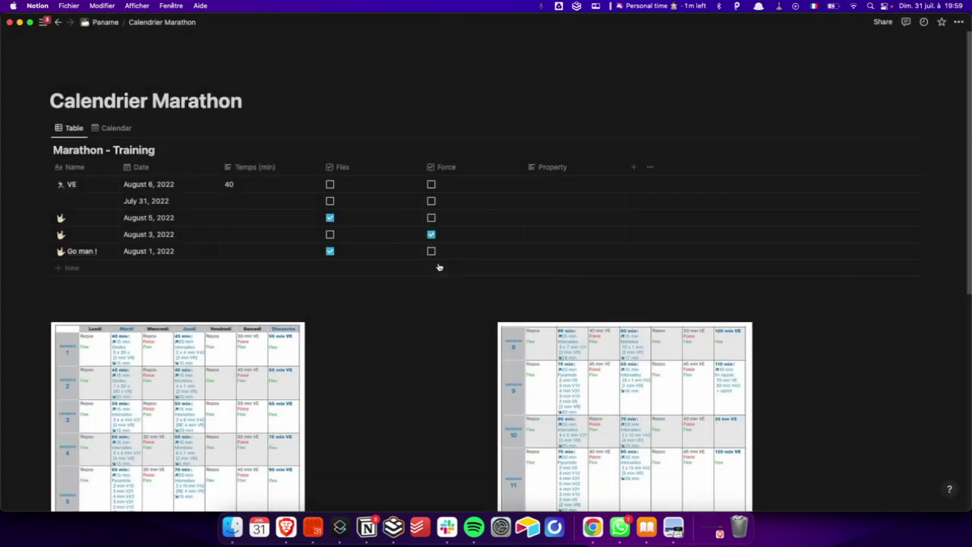
pyautogui.moveTo(324, 167); pyautogui.dragTo(286, 167)
pyautogui.moveTo(220, 165); pyautogui.dragTo(203, 167)
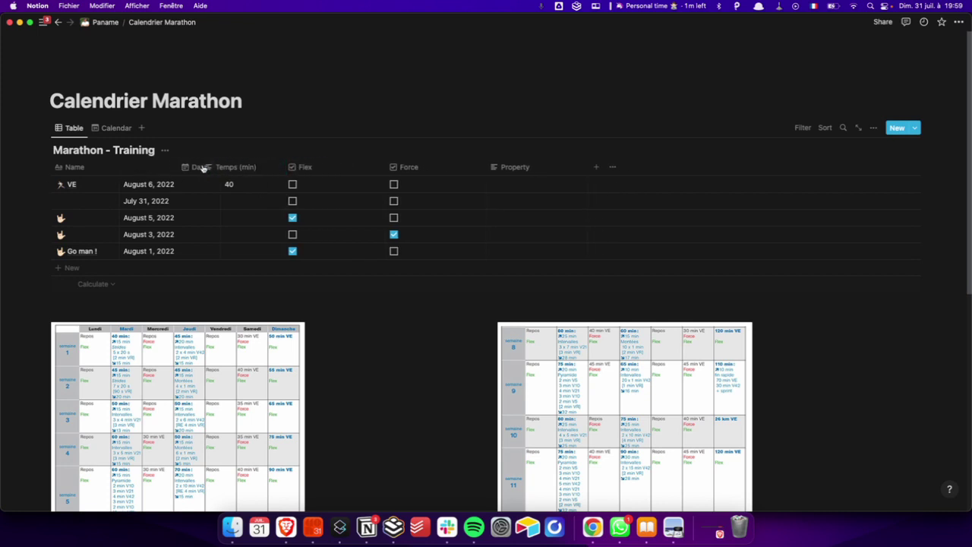
# Change the unnamed text property to type Checkbox and name it Exo.
pyautogui.click(539, 168)
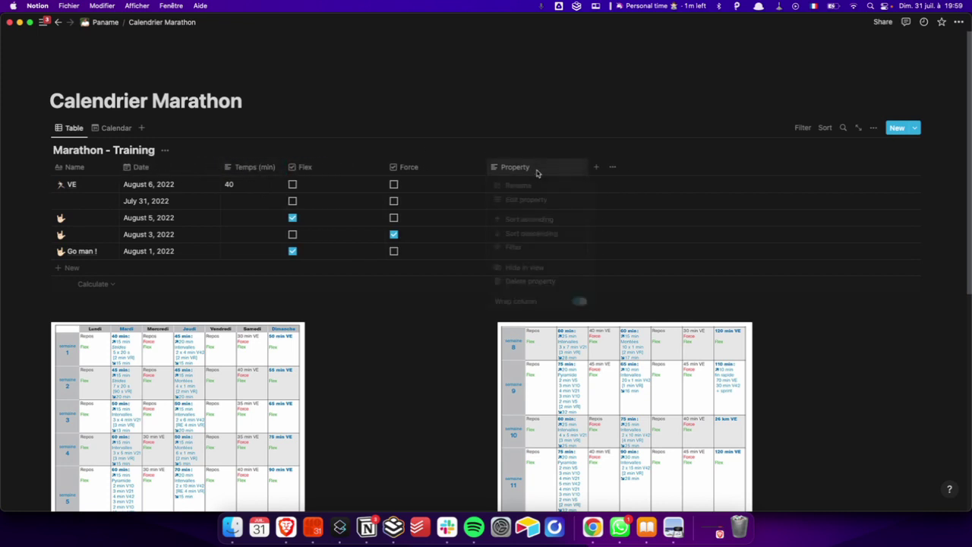
pyautogui.click(549, 199)
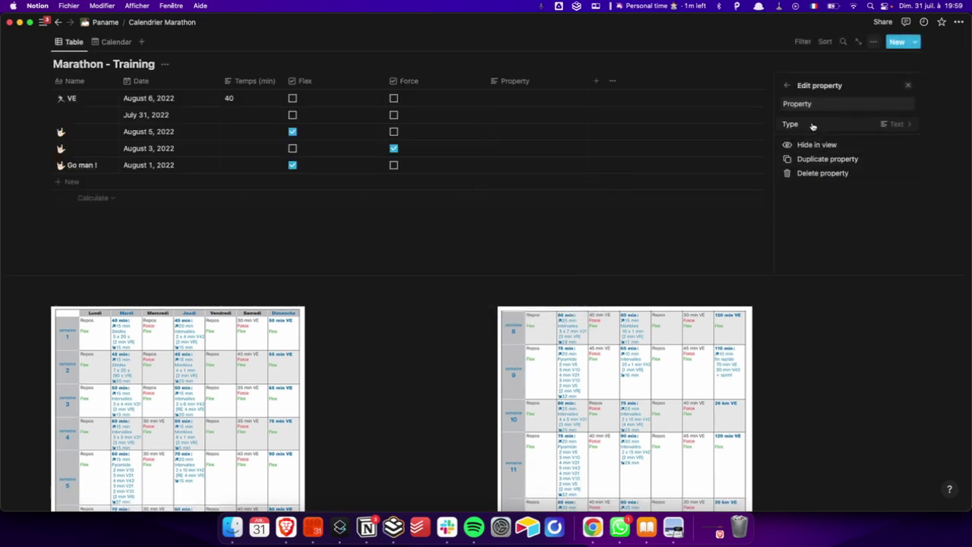
pyautogui.click(811, 124)
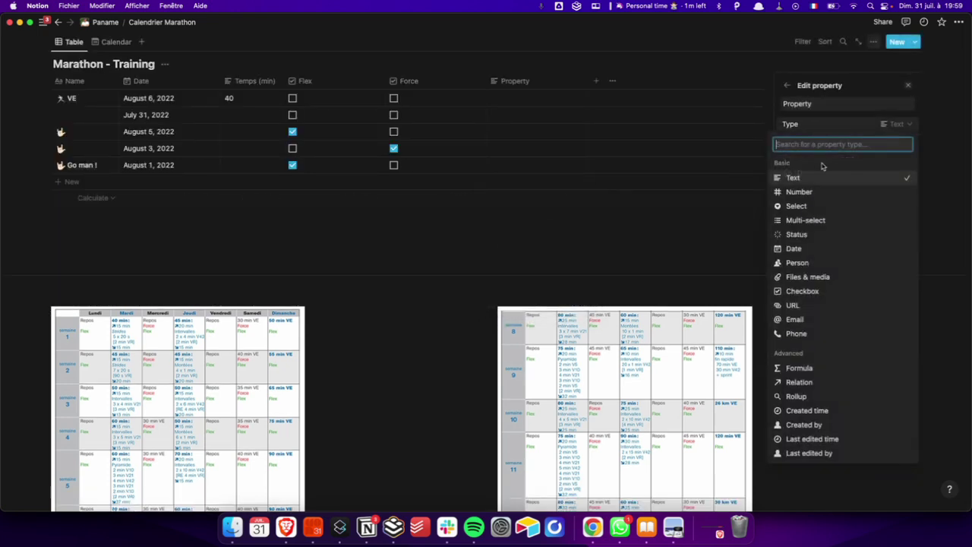
pyautogui.click(798, 292)
pyautogui.doubleClick(800, 106)
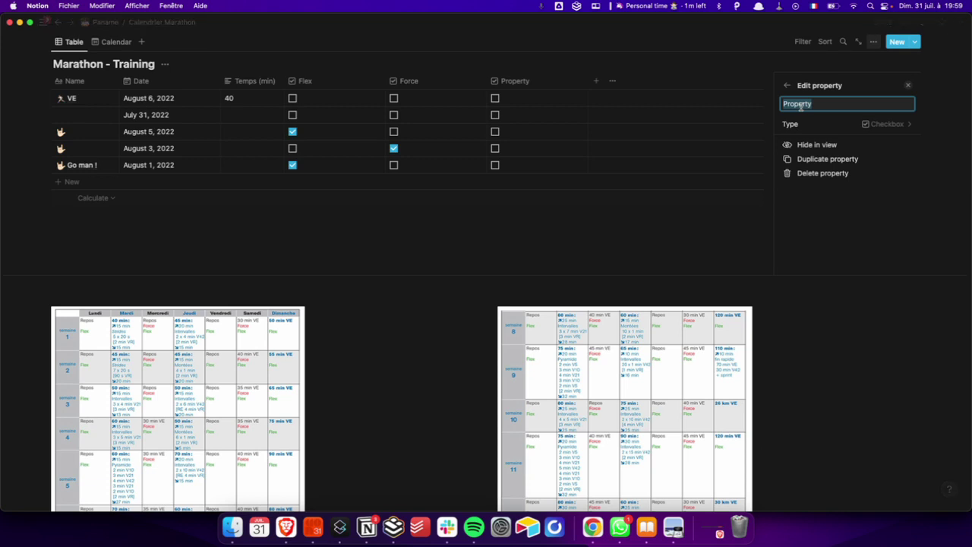
pyautogui.write('Exo')
pyautogui.click(510, 217)
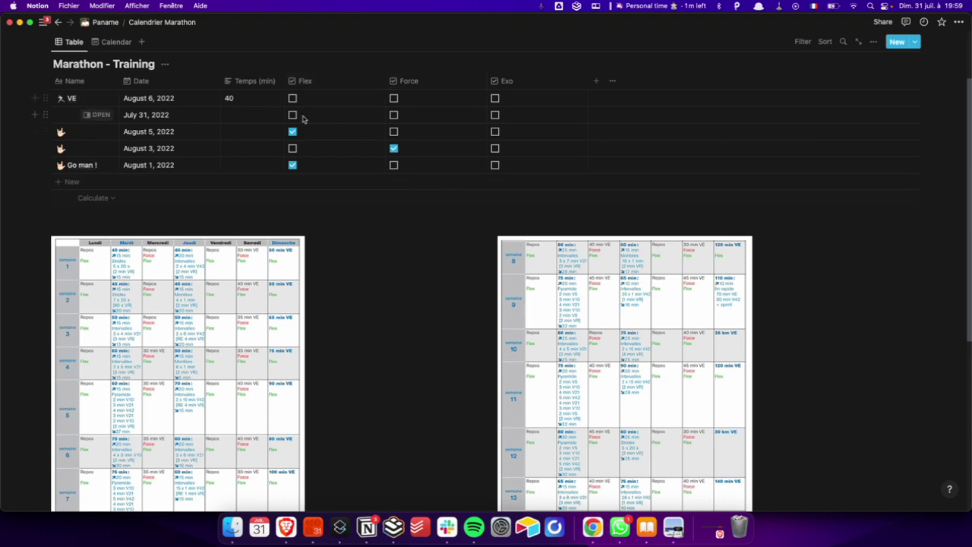
# Add another property named VE and set its type to Checkbox.
pyautogui.click(598, 82)
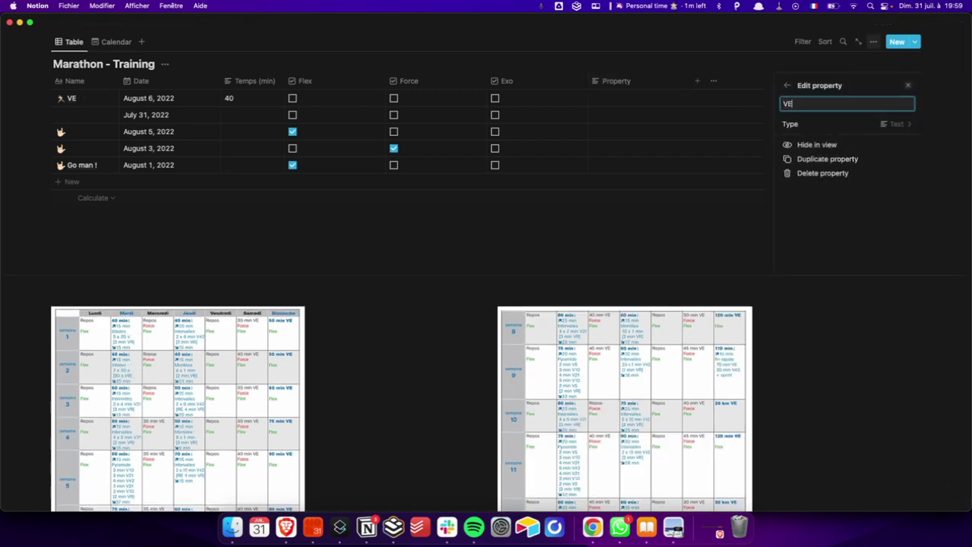
pyautogui.click(623, 80)
pyautogui.click(619, 113)
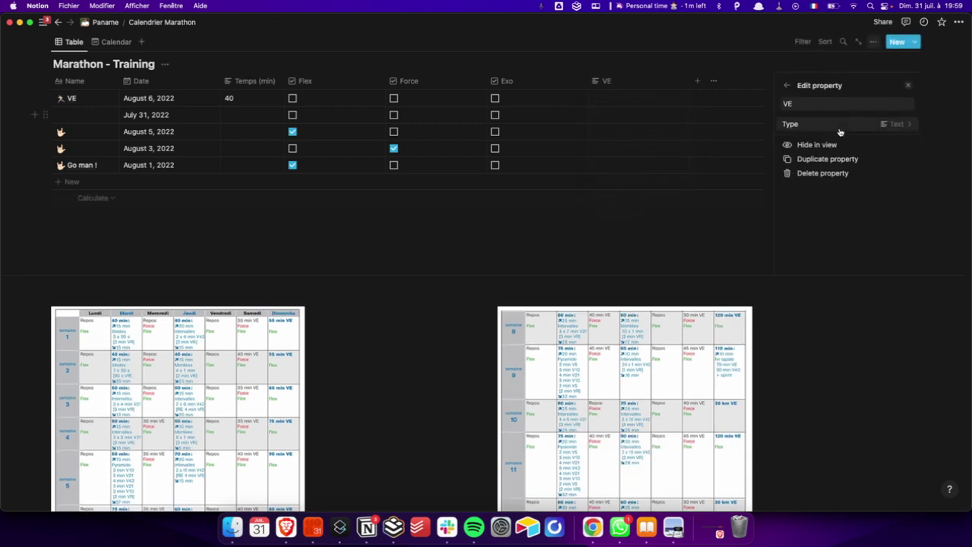
pyautogui.click(840, 128)
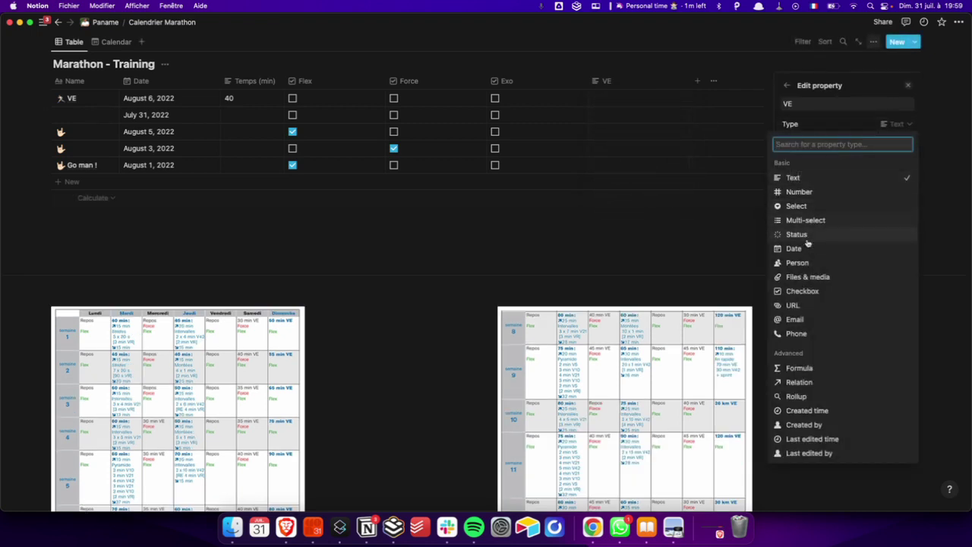
pyautogui.click(804, 291)
pyautogui.click(656, 242)
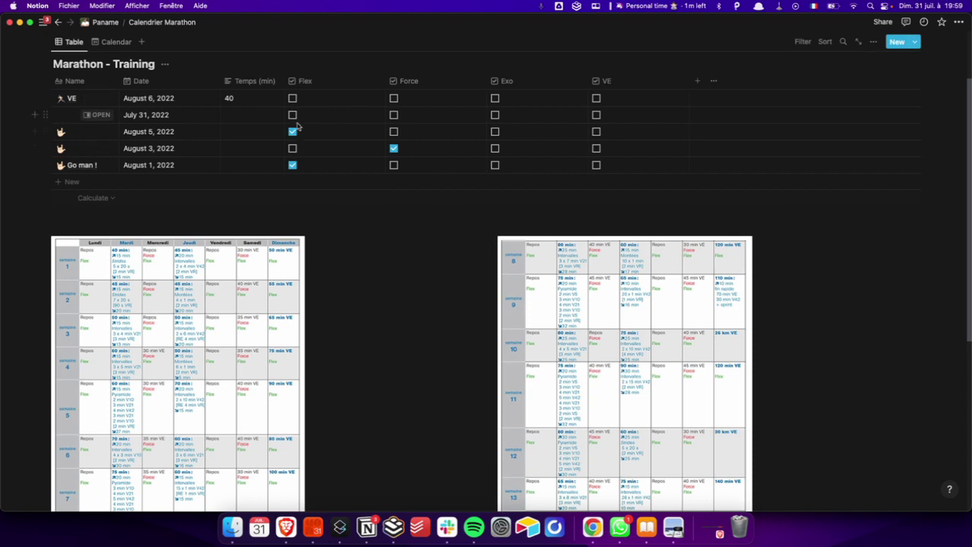
# Reorder the checkbox columns so that Exo and VE come before Flex and Force.
pyautogui.moveTo(526, 84); pyautogui.dragTo(416, 81)
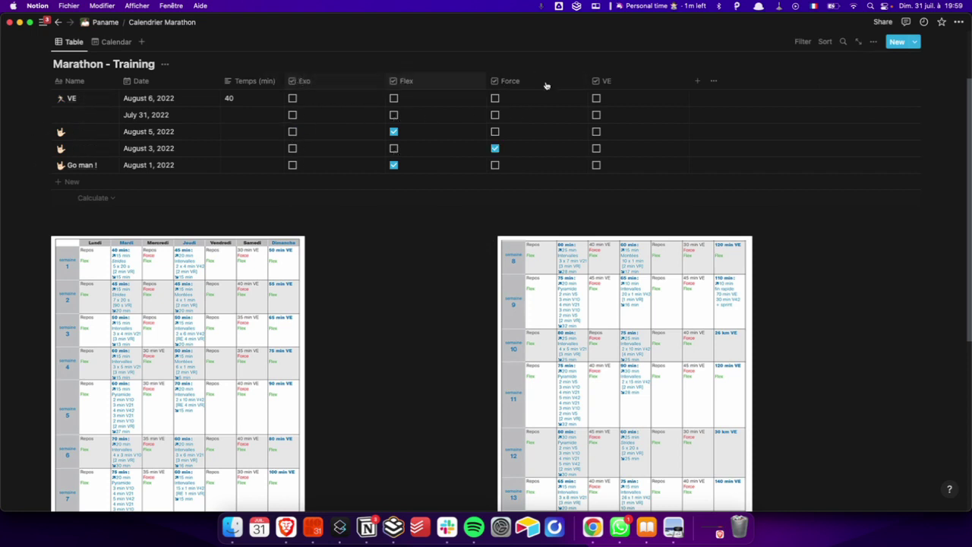
pyautogui.moveTo(629, 87); pyautogui.dragTo(401, 89)
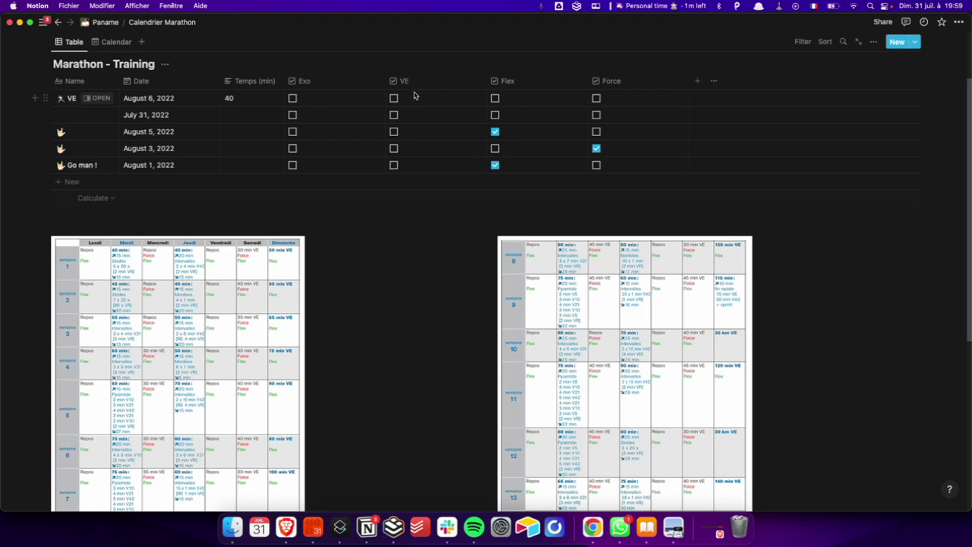
# Add a Checkbox property named Repos, move its column before Exo and narrow it.
pyautogui.click(697, 81)
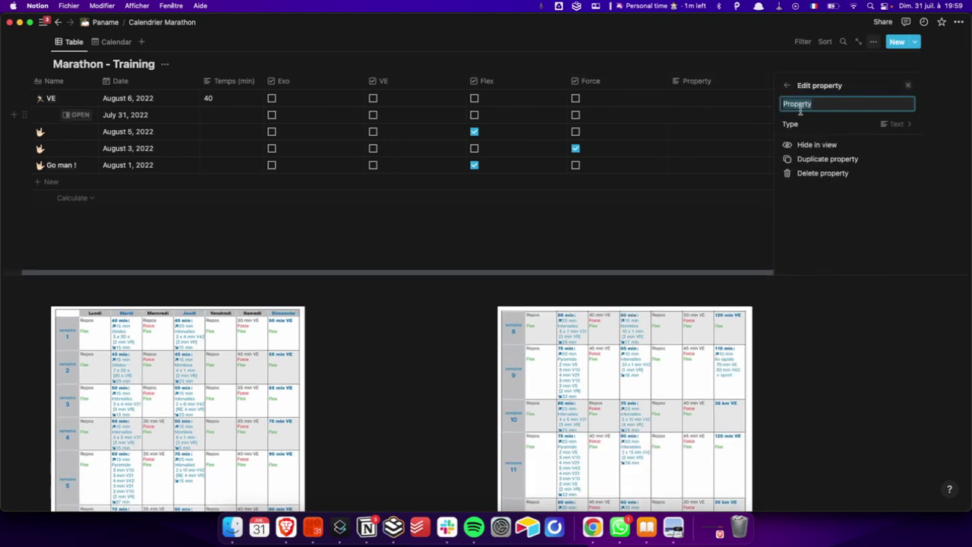
pyautogui.click(707, 85)
pyautogui.click(707, 104)
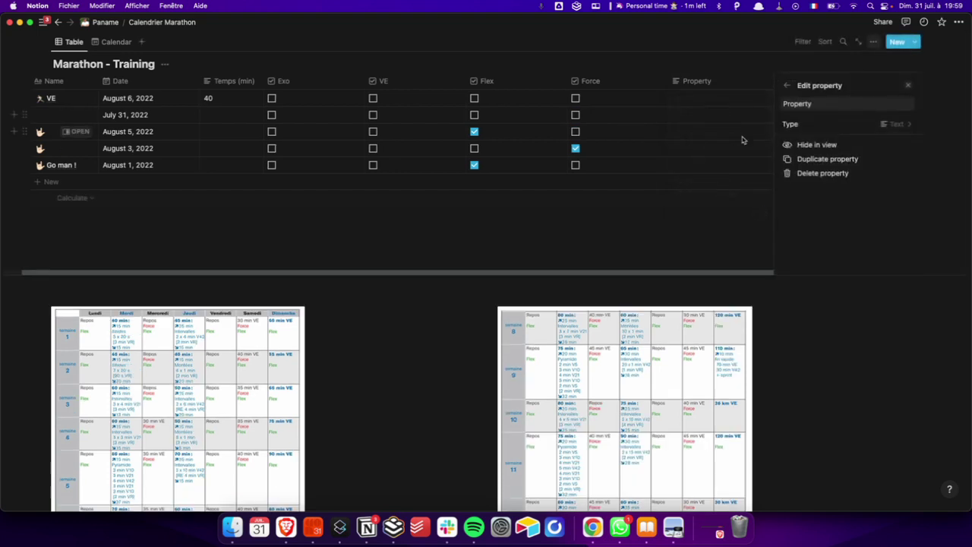
pyautogui.click(803, 125)
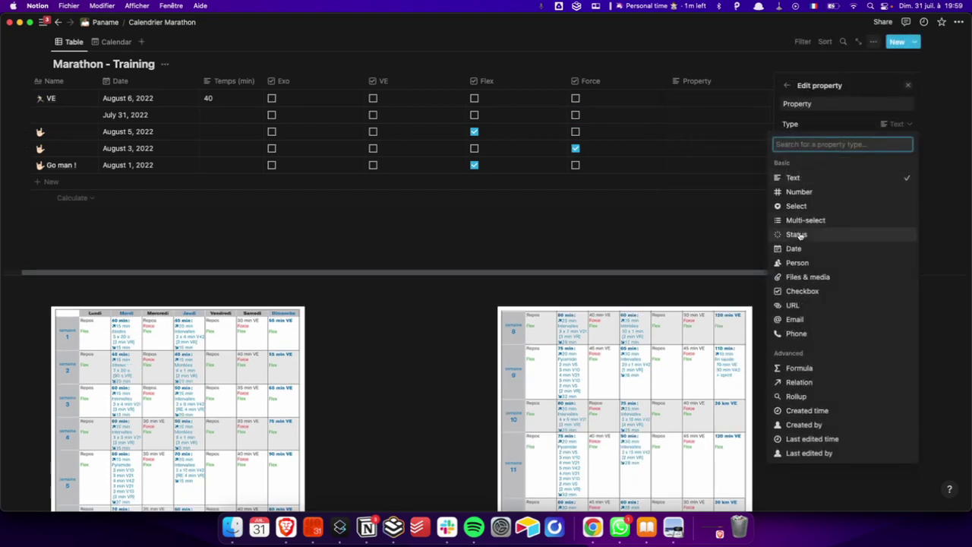
pyautogui.click(802, 291)
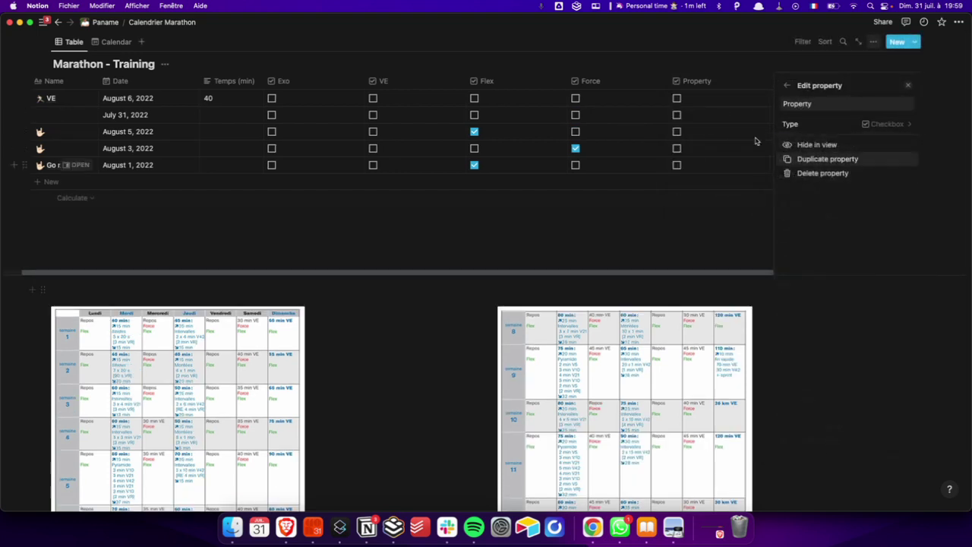
pyautogui.click(796, 103)
pyautogui.write('Repos')
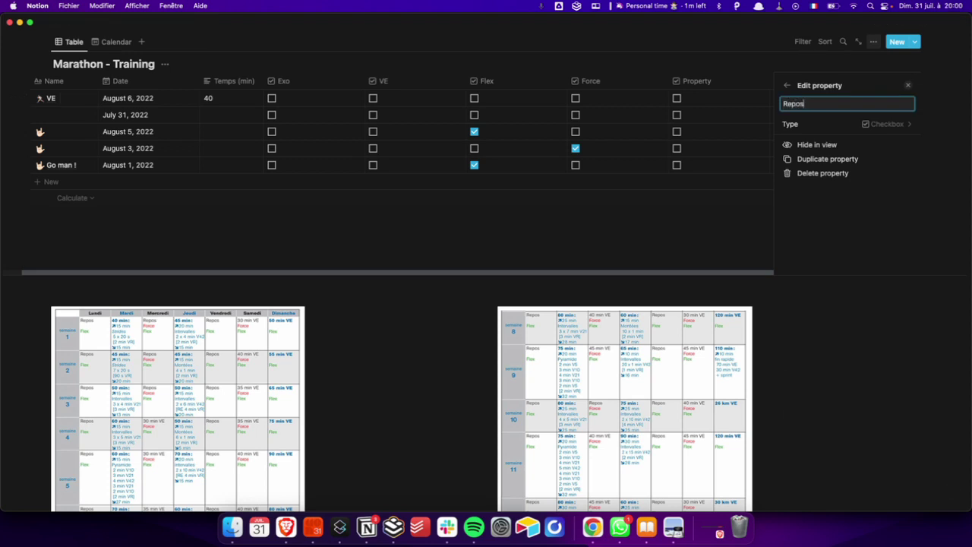
pyautogui.click(727, 200)
pyautogui.click(737, 197)
pyautogui.press('Escape')
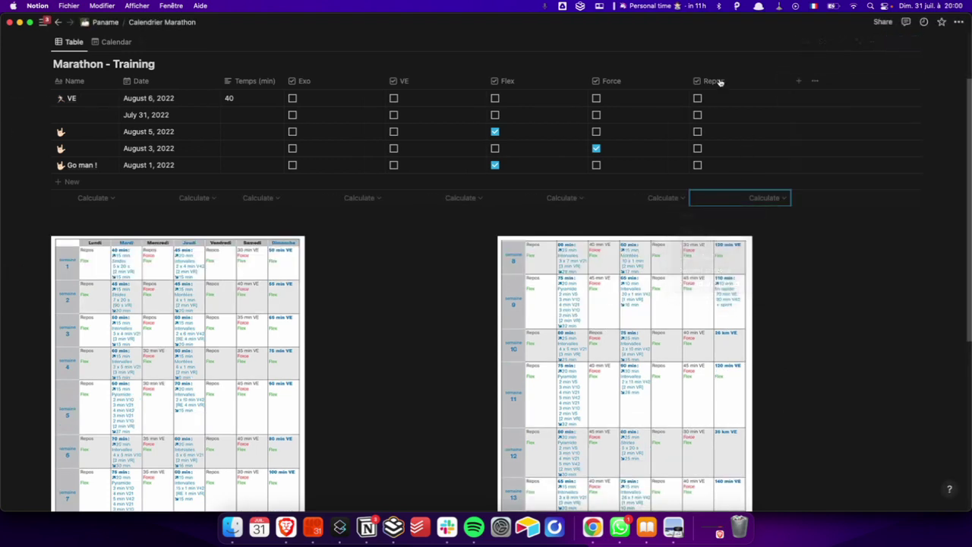
pyautogui.moveTo(722, 85); pyautogui.dragTo(357, 83)
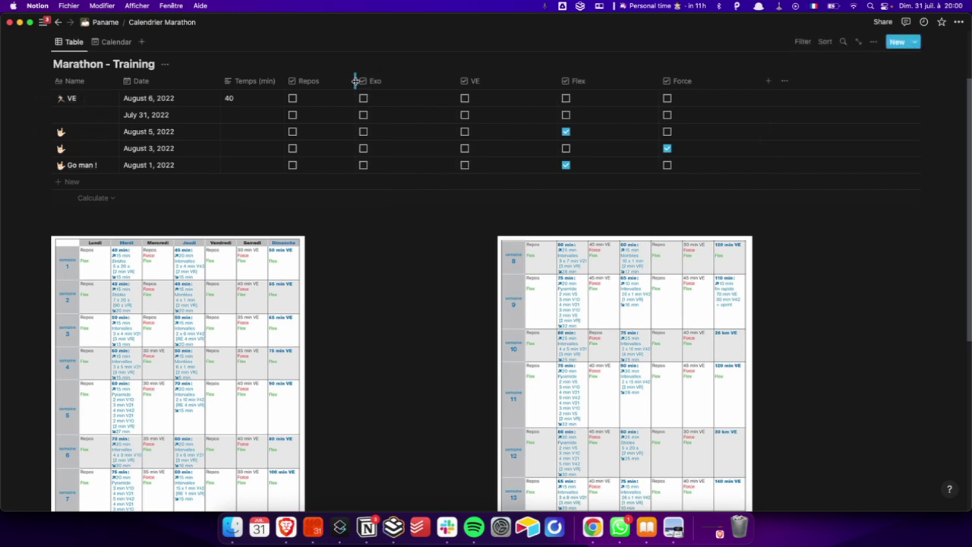
# Add five empty rows at the end of the training table.
pyautogui.click(72, 182)
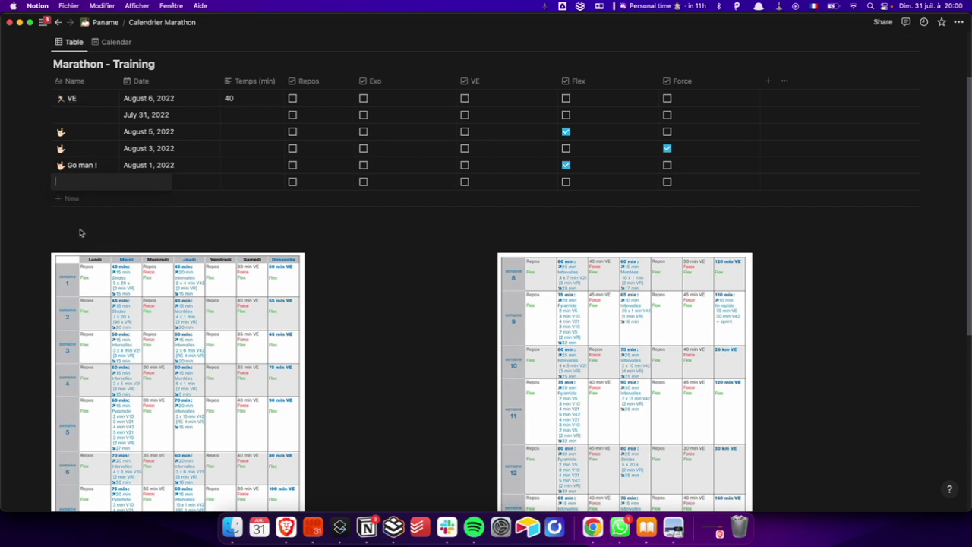
pyautogui.click(73, 198)
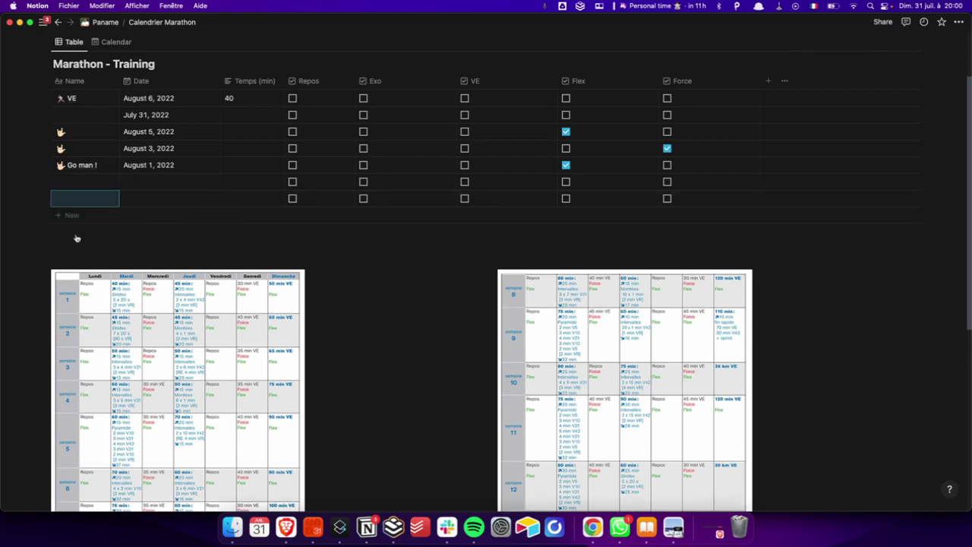
pyautogui.click(75, 216)
pyautogui.click(73, 232)
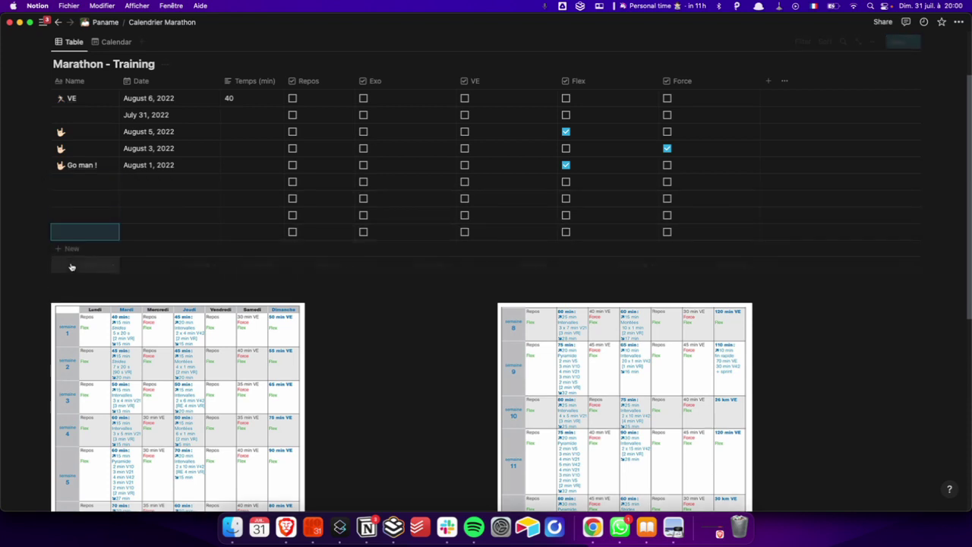
pyautogui.click(71, 249)
pyautogui.press('Escape')
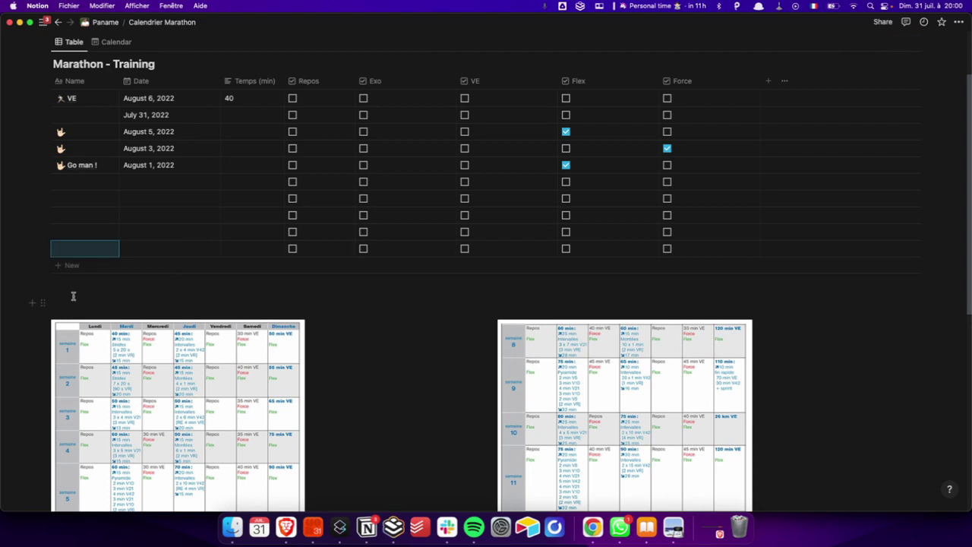
# Set the date of the first new empty row to August 2, 2022.
pyautogui.click(160, 166)
pyautogui.click(157, 189)
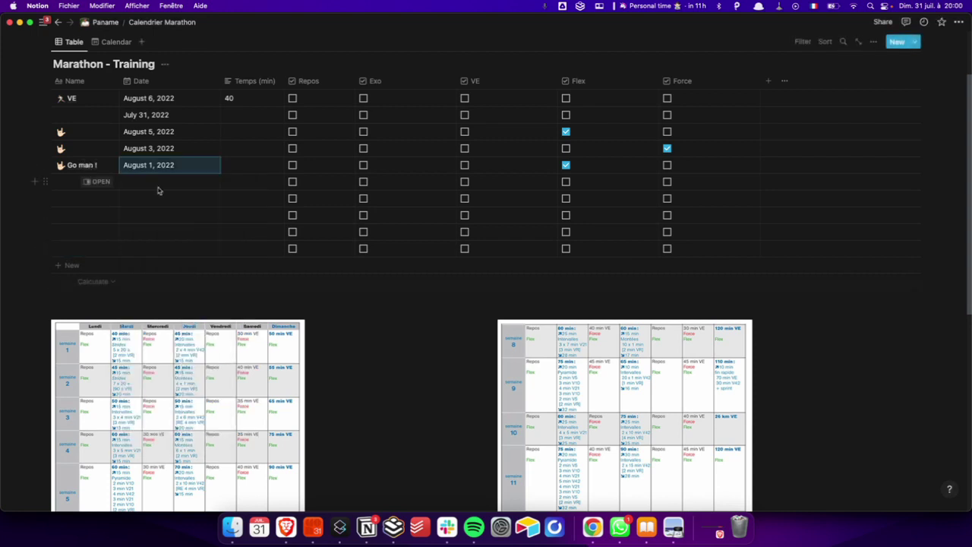
pyautogui.click(156, 188)
pyautogui.click(170, 331)
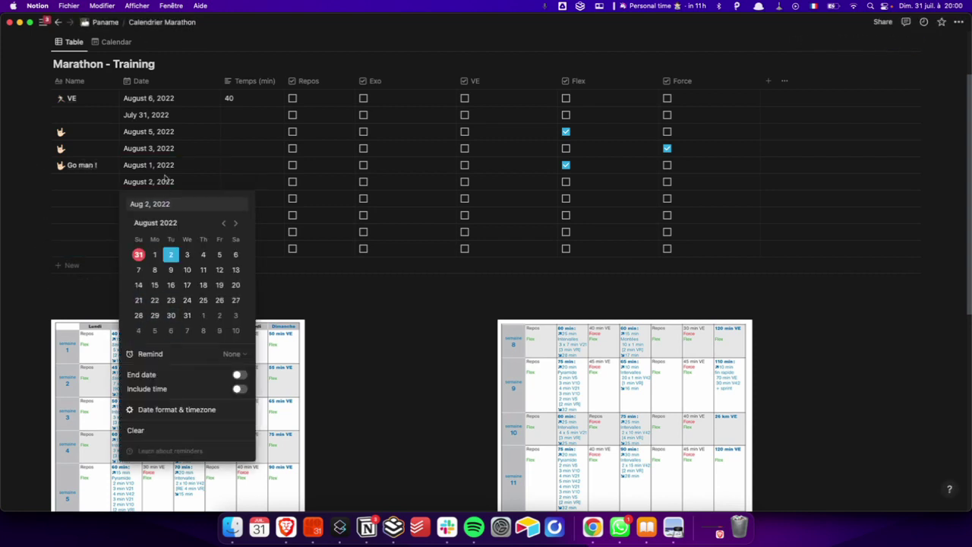
pyautogui.click(215, 49)
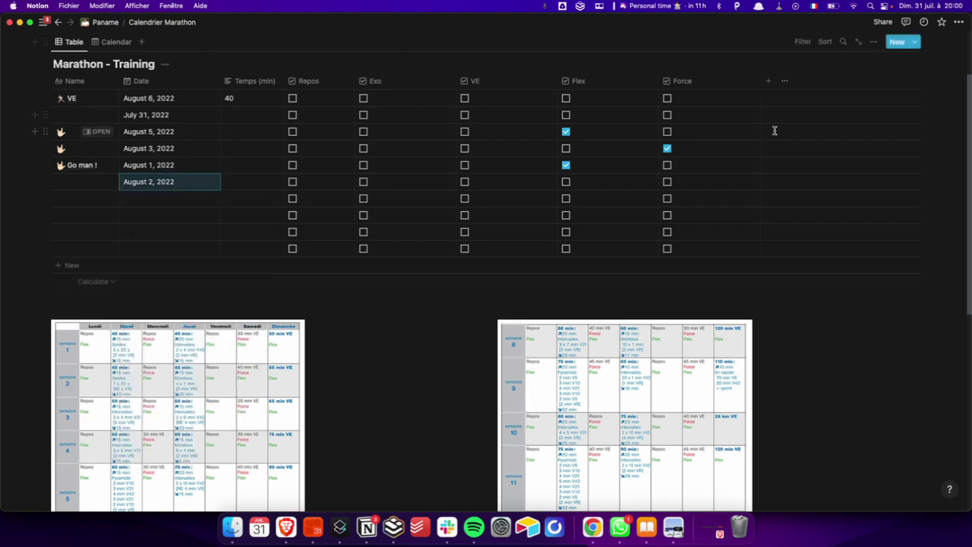
# Sort the training table by Date in ascending order.
pyautogui.click(826, 44)
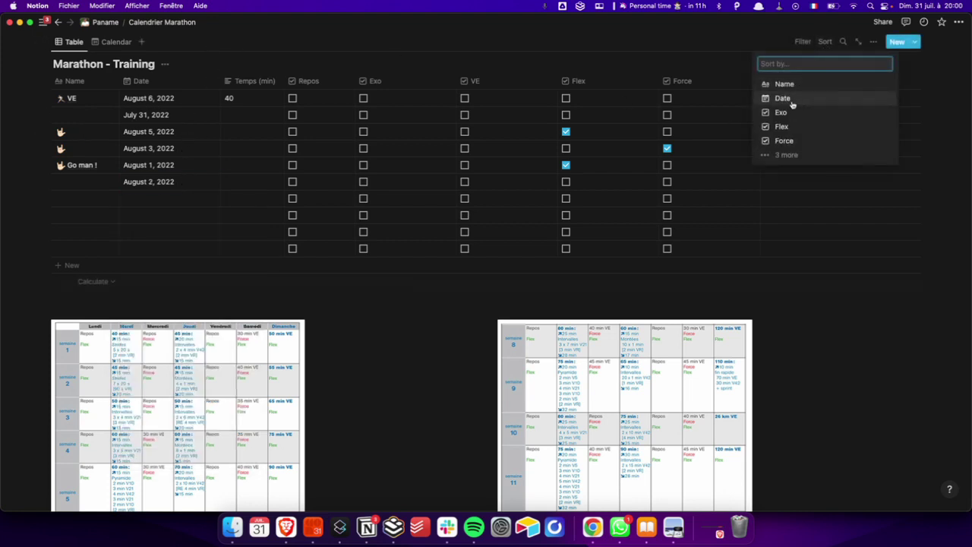
pyautogui.click(766, 98)
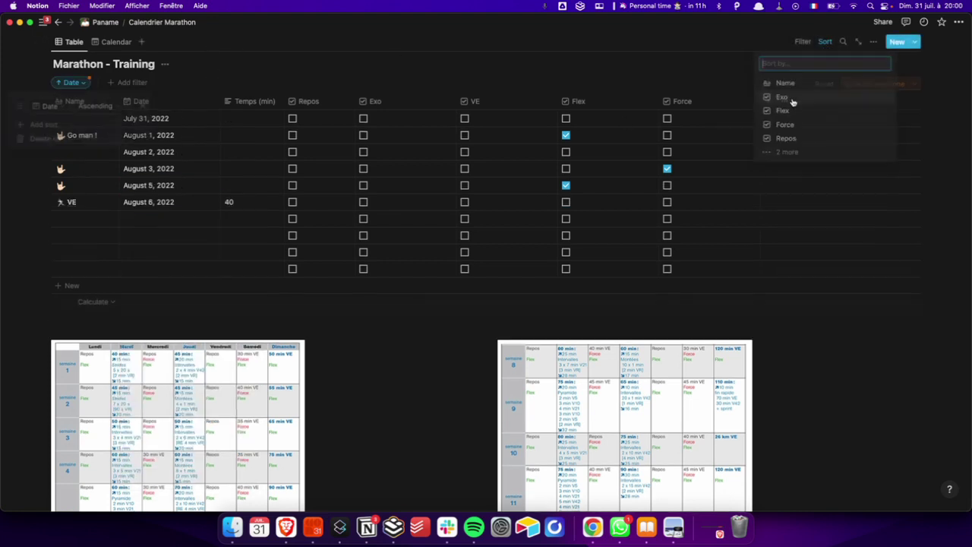
pyautogui.click(216, 72)
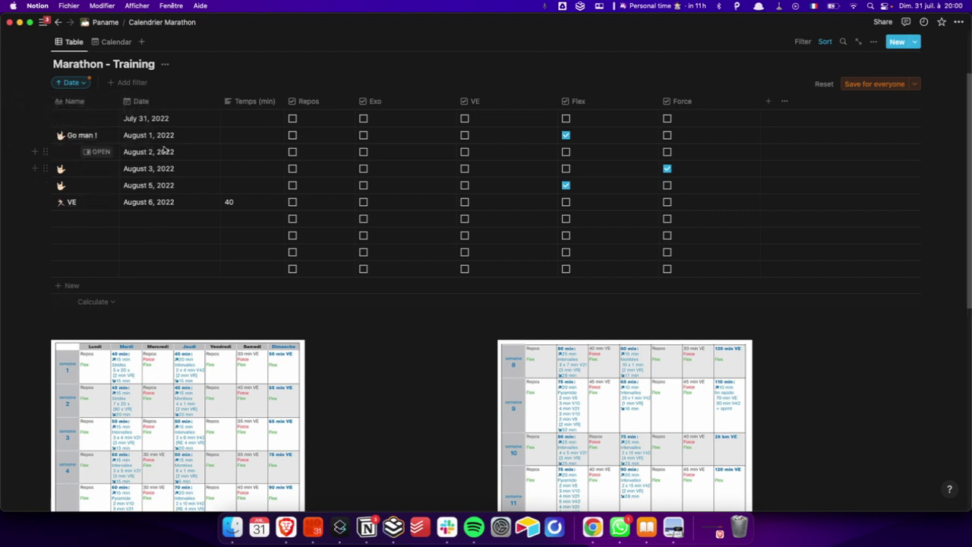
# Add three more empty rows to the end of the sorted table.
pyautogui.click(195, 170)
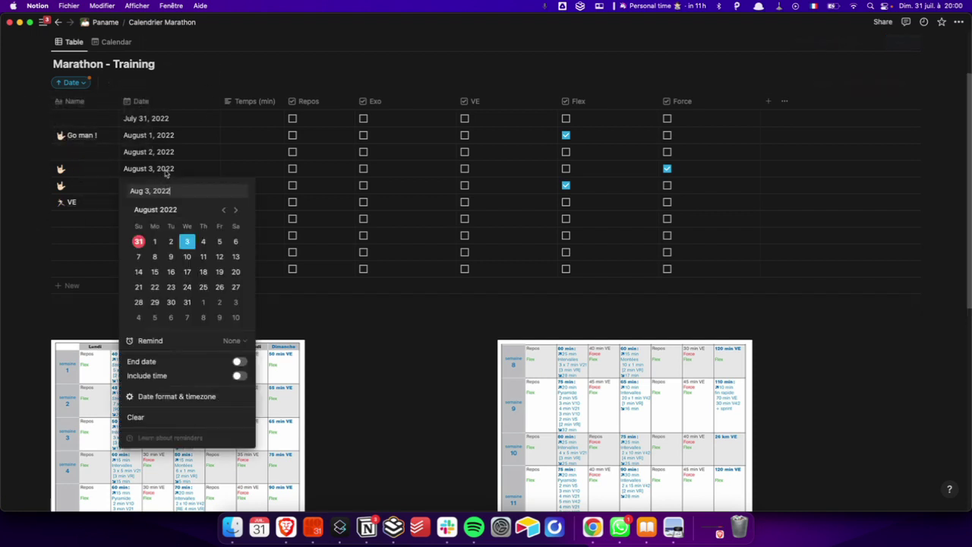
pyautogui.press('Escape')
pyautogui.press('Down')
pyautogui.press('Down')
pyautogui.press('Down')
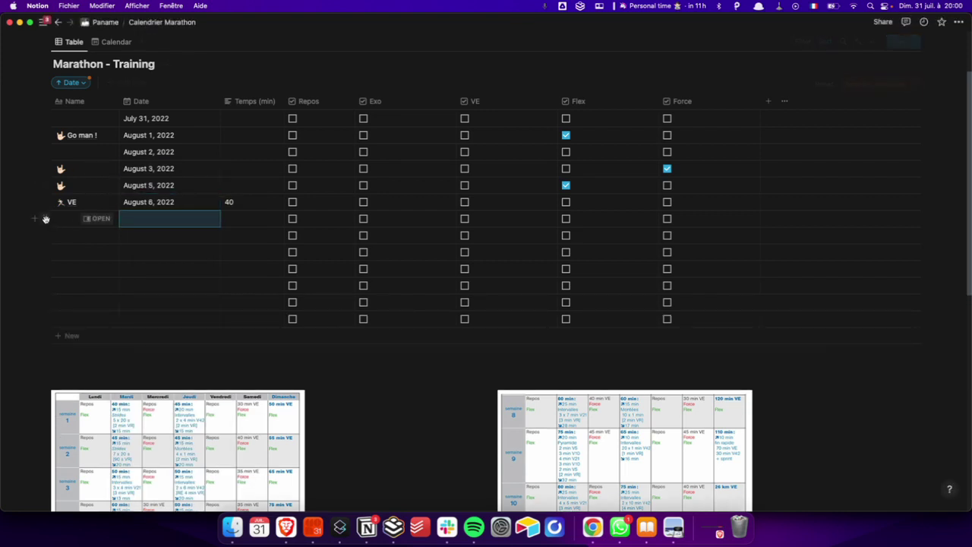
# Set the date of the first undated row to August 4, 2022.
pyautogui.moveTo(48, 219); pyautogui.dragTo(53, 184)
pyautogui.click(181, 185)
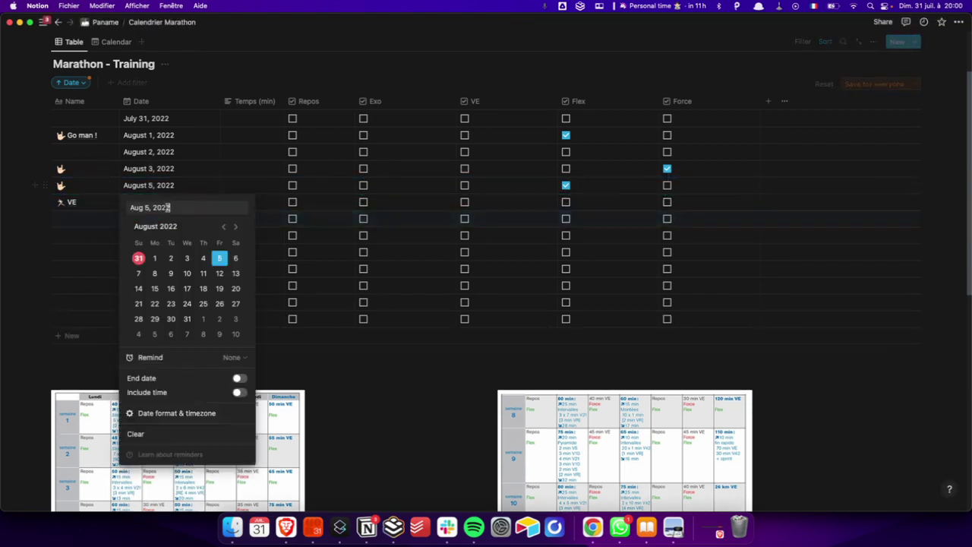
pyautogui.press('Escape')
pyautogui.click(150, 219)
pyautogui.press('Escape')
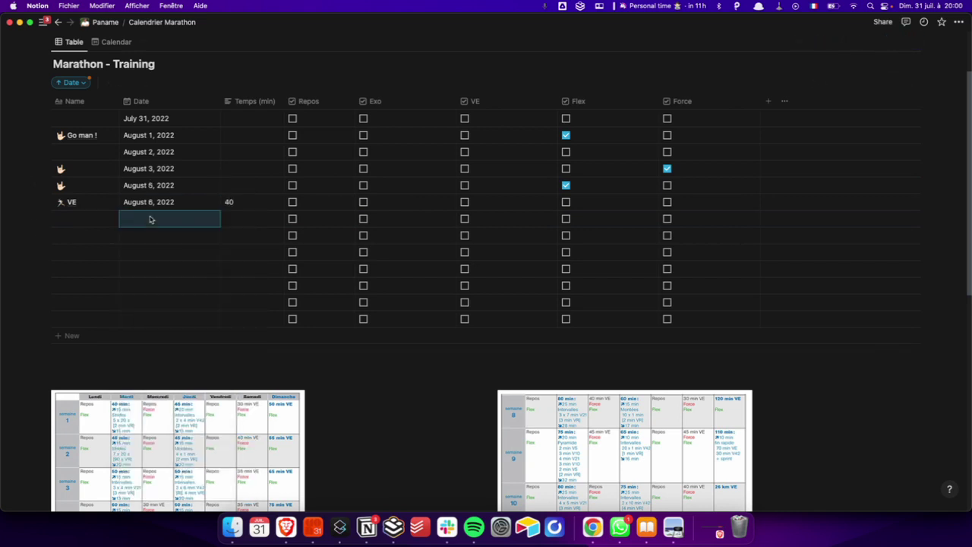
pyautogui.press('Return')
pyautogui.click(201, 368)
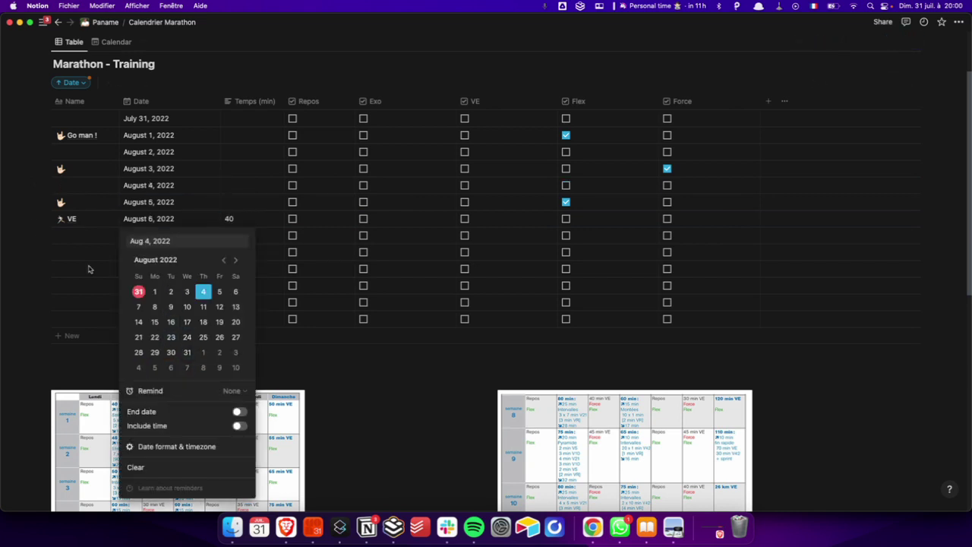
pyautogui.press('Escape')
# Set the date of the next undated row to August 7, 2022.
pyautogui.click(159, 236)
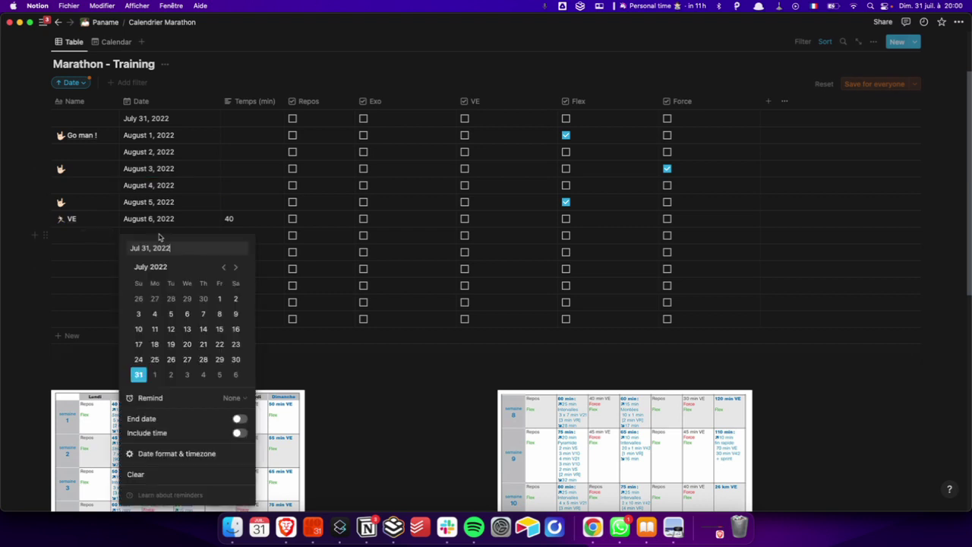
pyautogui.click(236, 268)
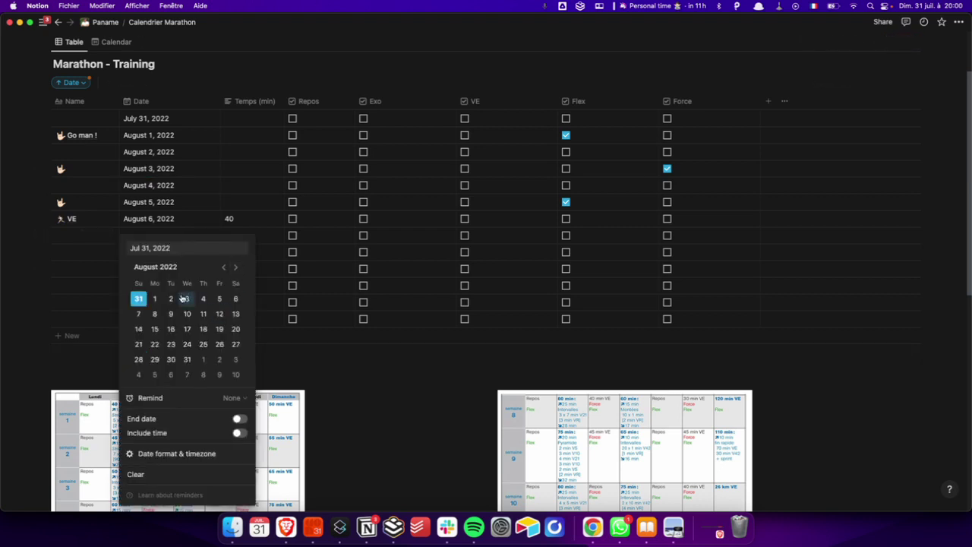
pyautogui.click(140, 315)
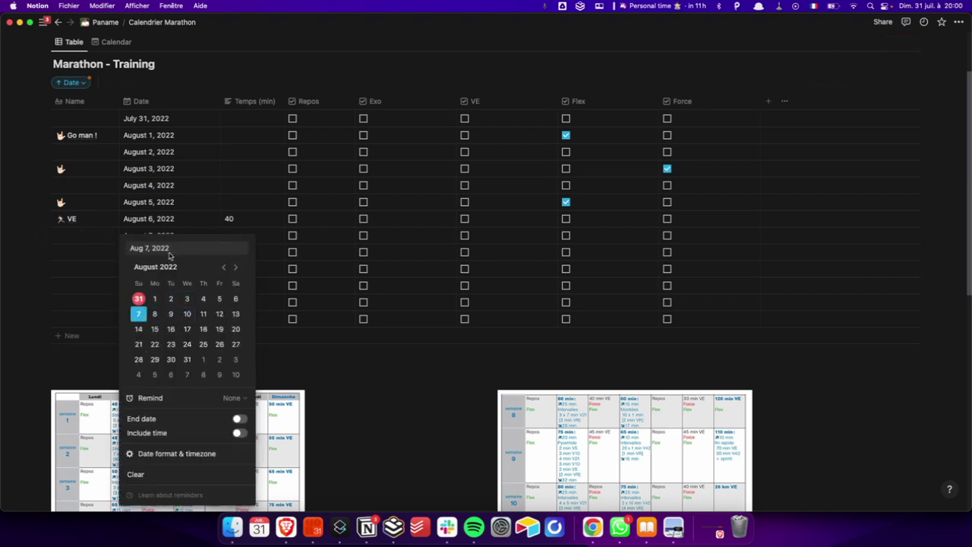
pyautogui.click(167, 214)
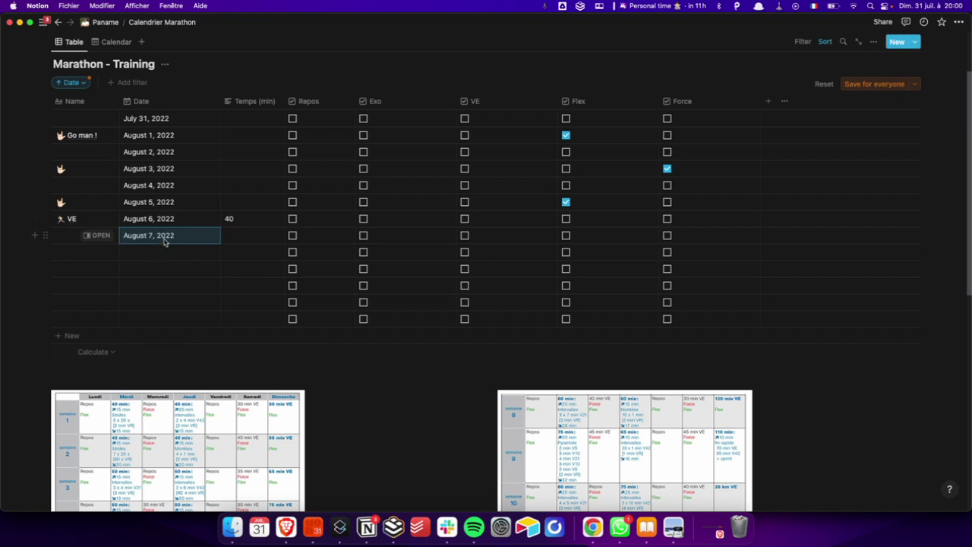
# Try to extend the August 7, 2022 date down through the empty rows below it.
pyautogui.click(165, 241)
pyautogui.moveTo(189, 230); pyautogui.dragTo(204, 272)
pyautogui.click(175, 236)
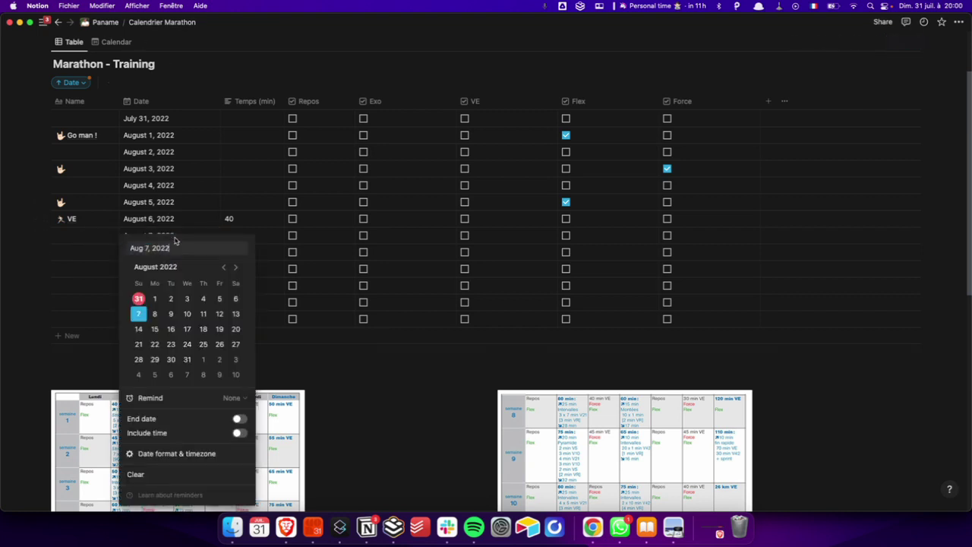
pyautogui.press('Escape')
pyautogui.moveTo(177, 241); pyautogui.dragTo(170, 292)
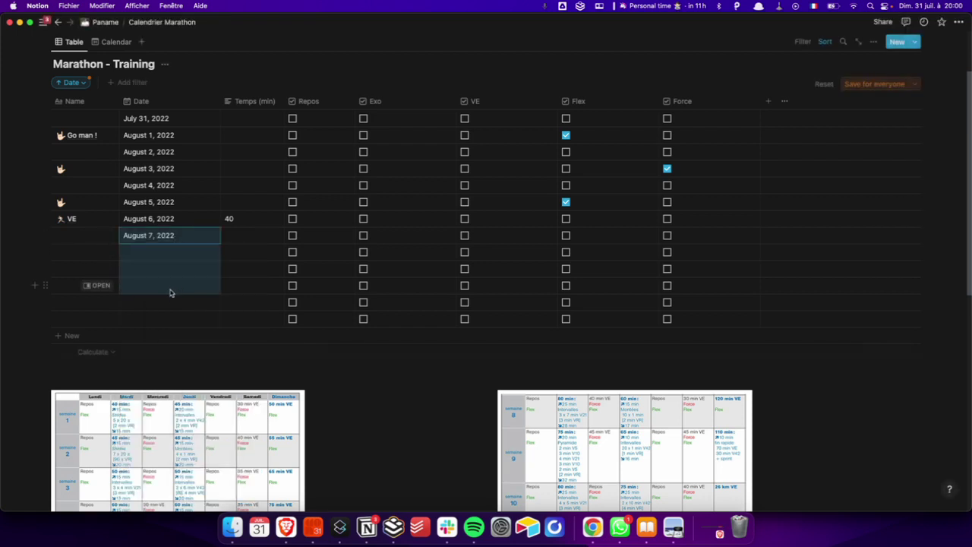
pyautogui.click(191, 239)
pyautogui.press('Escape')
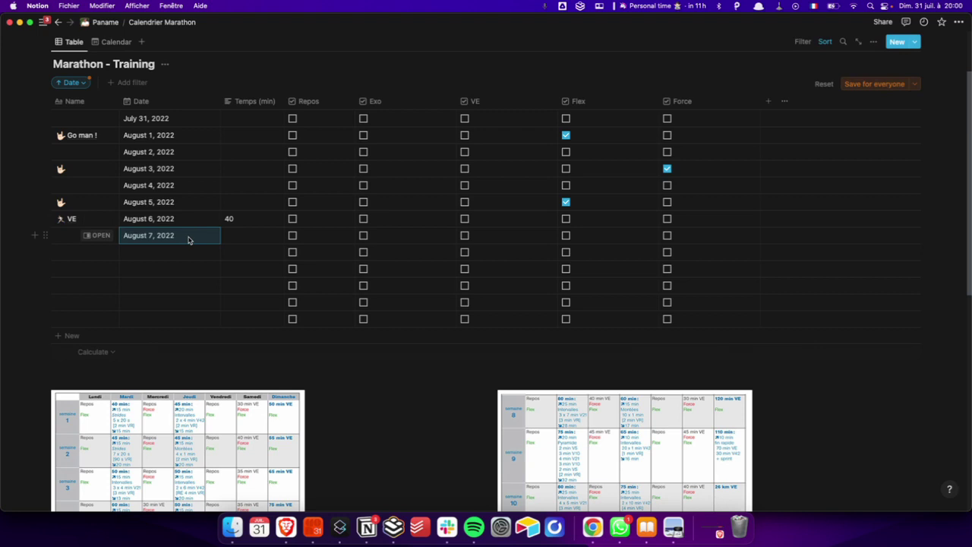
pyautogui.moveTo(188, 240); pyautogui.dragTo(182, 306)
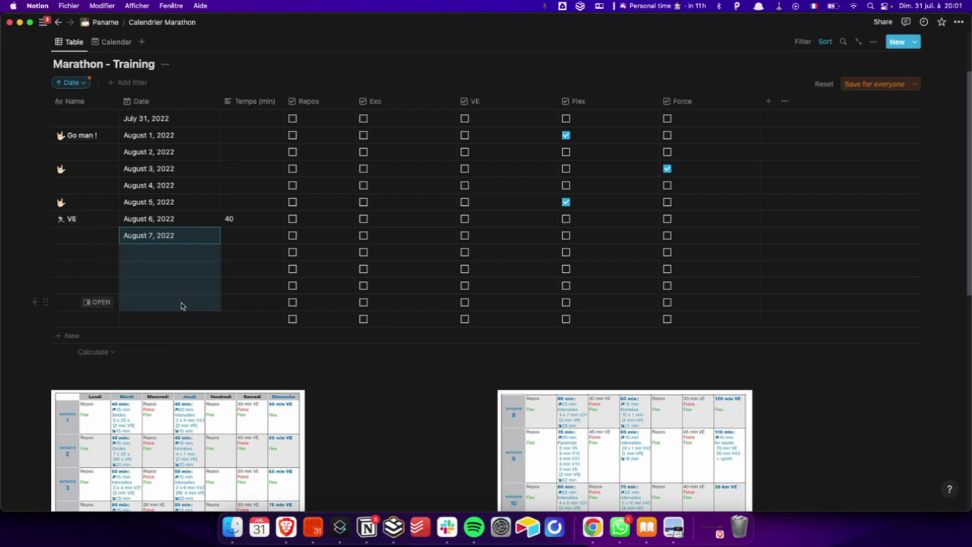
pyautogui.click(191, 231)
pyautogui.press('Escape')
pyautogui.click(190, 234)
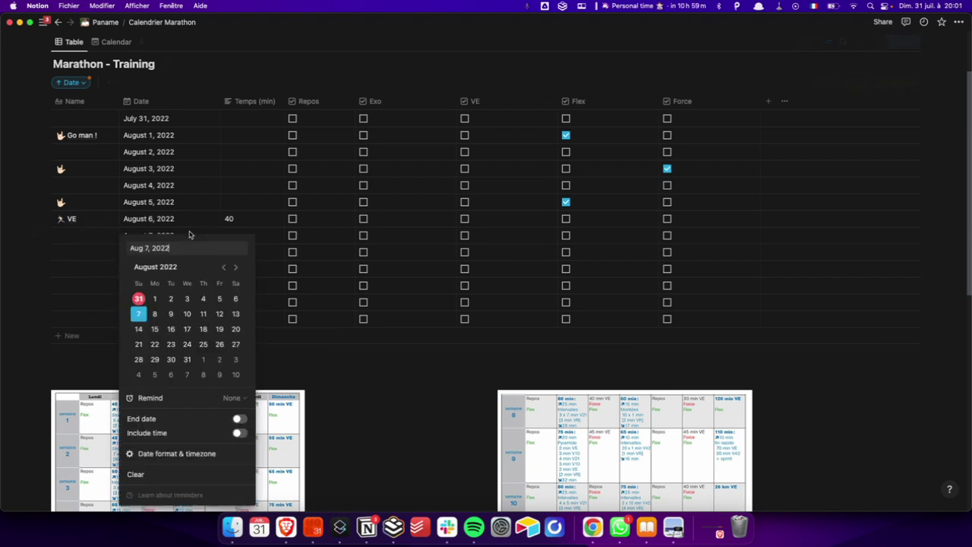
pyautogui.press('Escape')
pyautogui.rightClick(190, 235)
pyautogui.press('Escape')
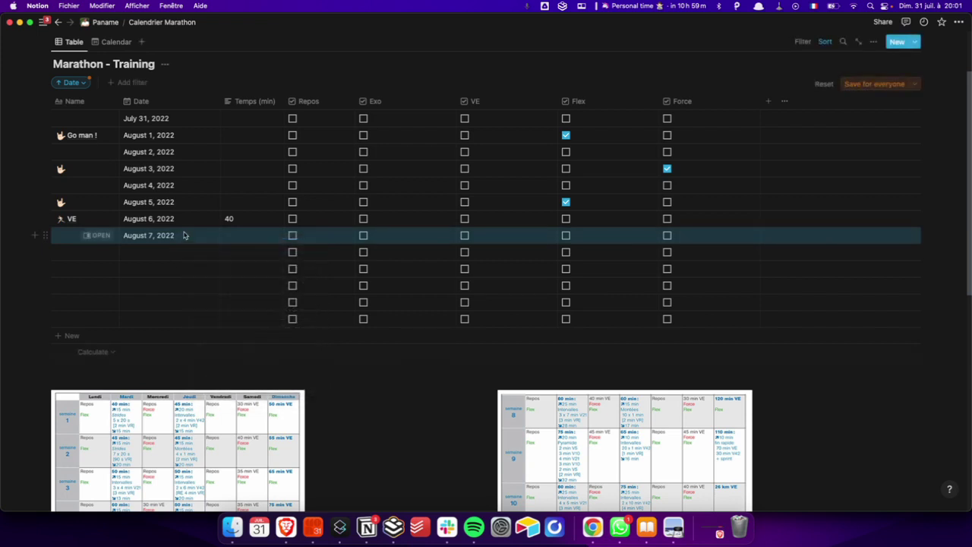
pyautogui.moveTo(187, 237); pyautogui.dragTo(176, 309)
pyautogui.click(191, 238)
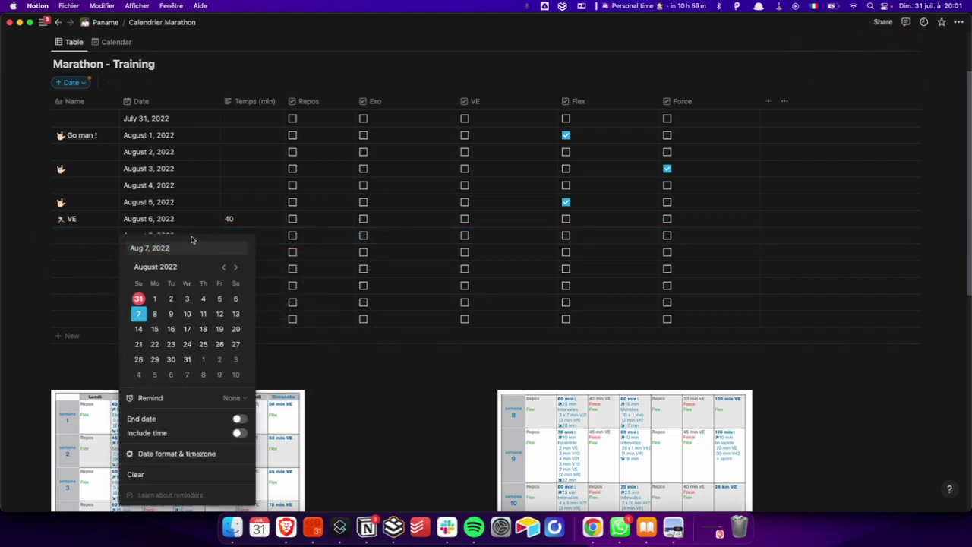
pyautogui.press('Escape')
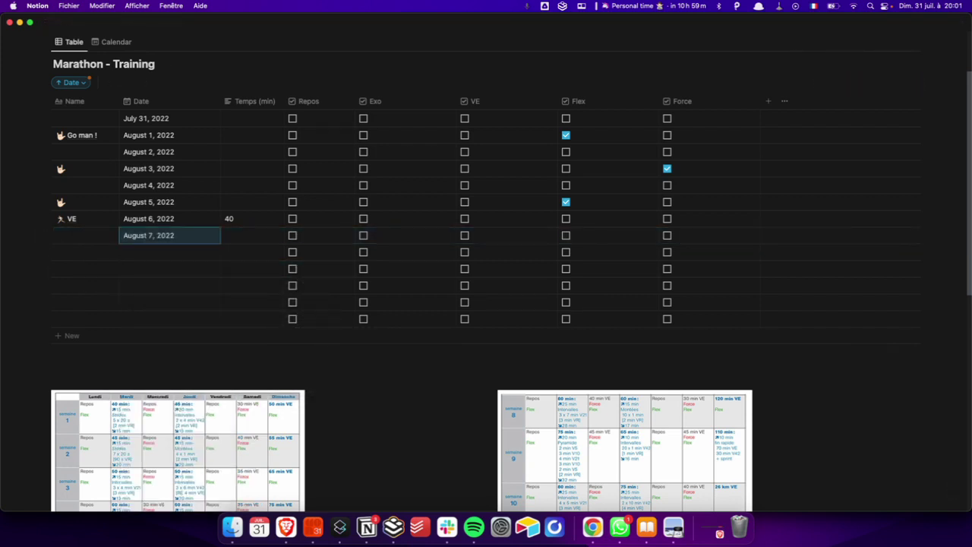
# Switch to Brave, search Google for "fill date automatically notion" and open the Notion Date Filler extension page.
pyautogui.hotkey('ctrl', 'Up')
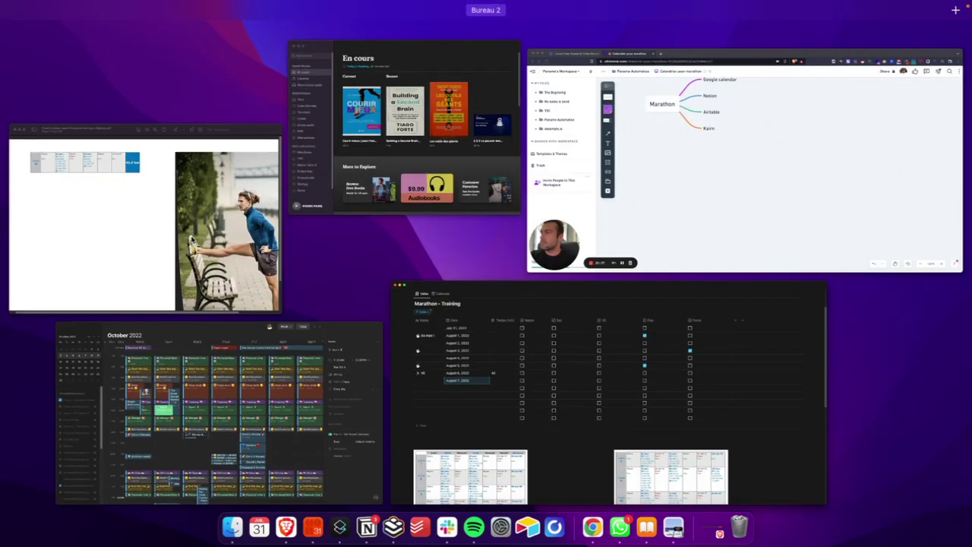
pyautogui.click(655, 206)
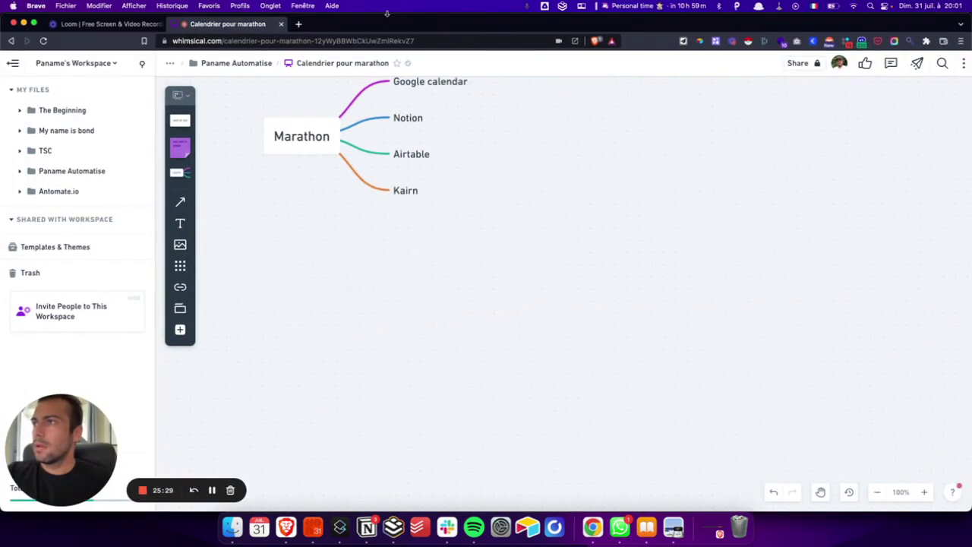
pyautogui.click(299, 25)
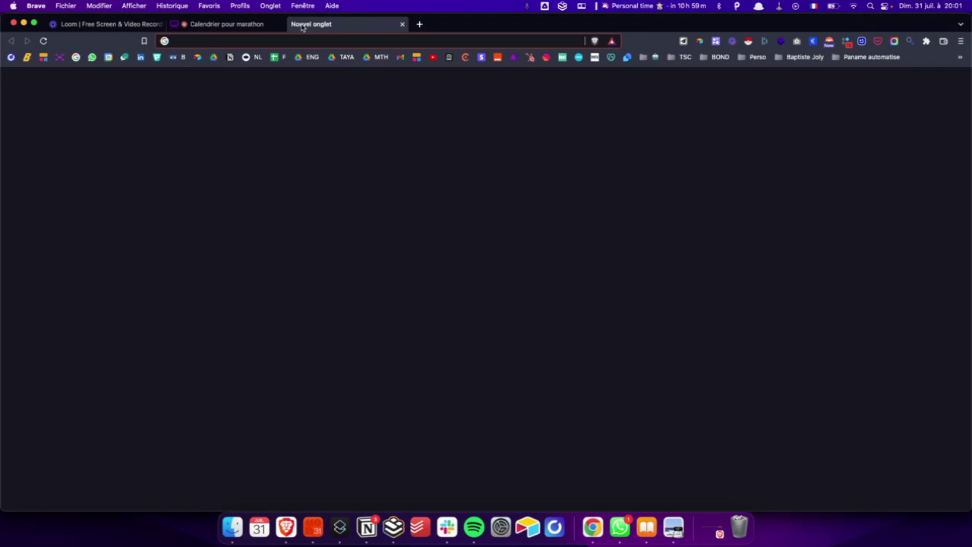
pyautogui.write('fill date automaticlyb notion')
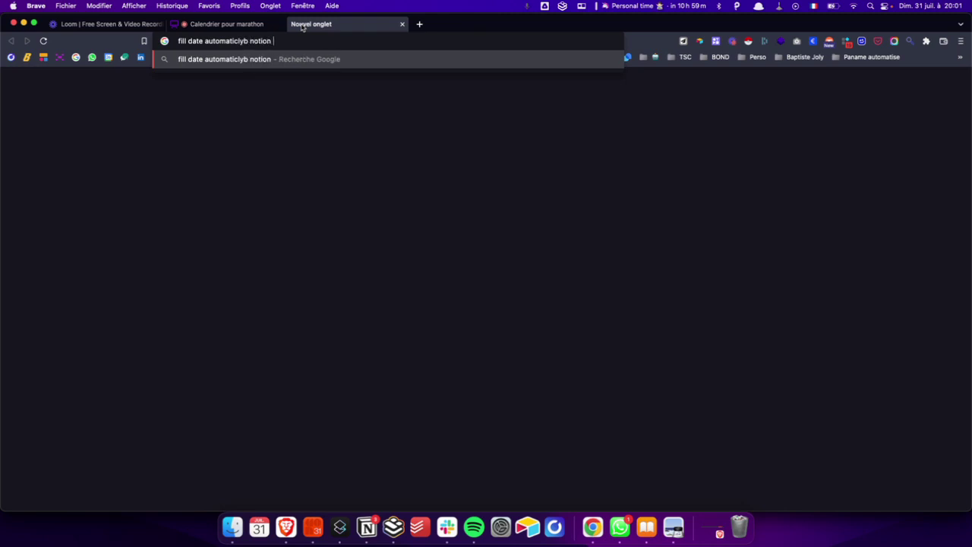
pyautogui.press('Return')
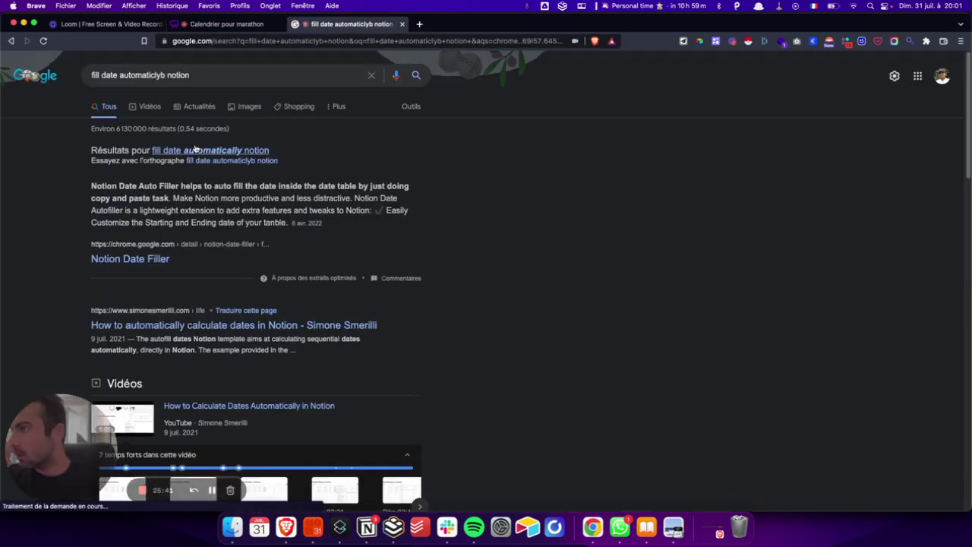
pyautogui.click(195, 151)
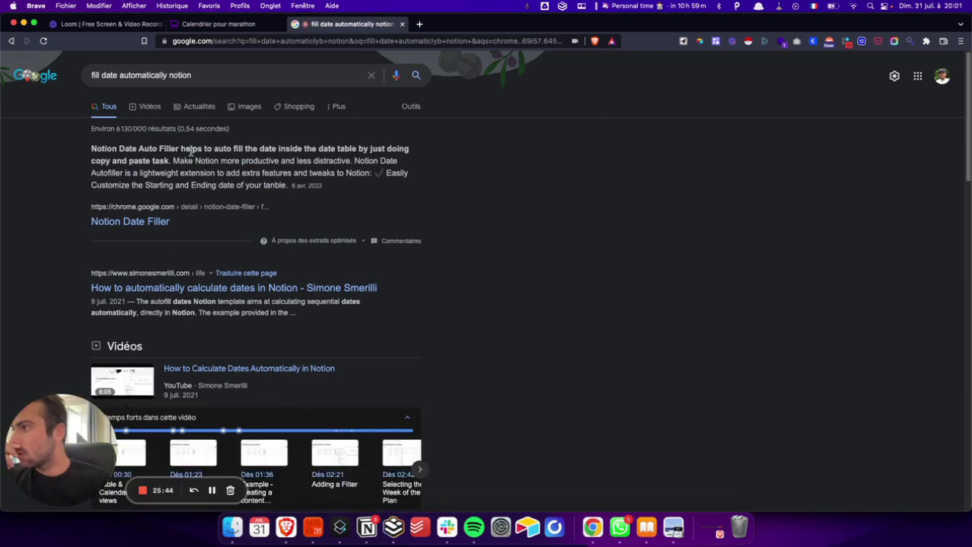
pyautogui.click(134, 221)
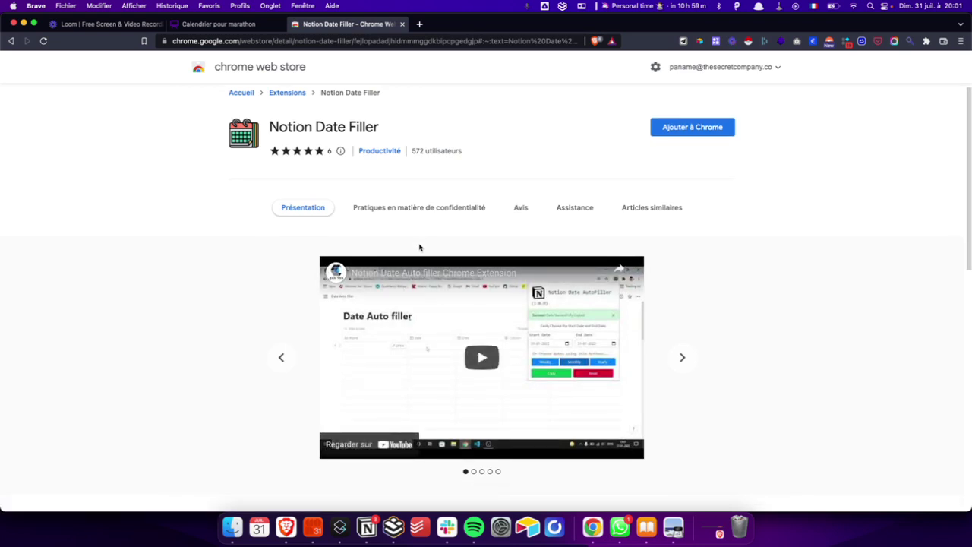
# Watch the Notion Date Filler demo video, skipping ahead to the part that fills the date column.
pyautogui.click(483, 367)
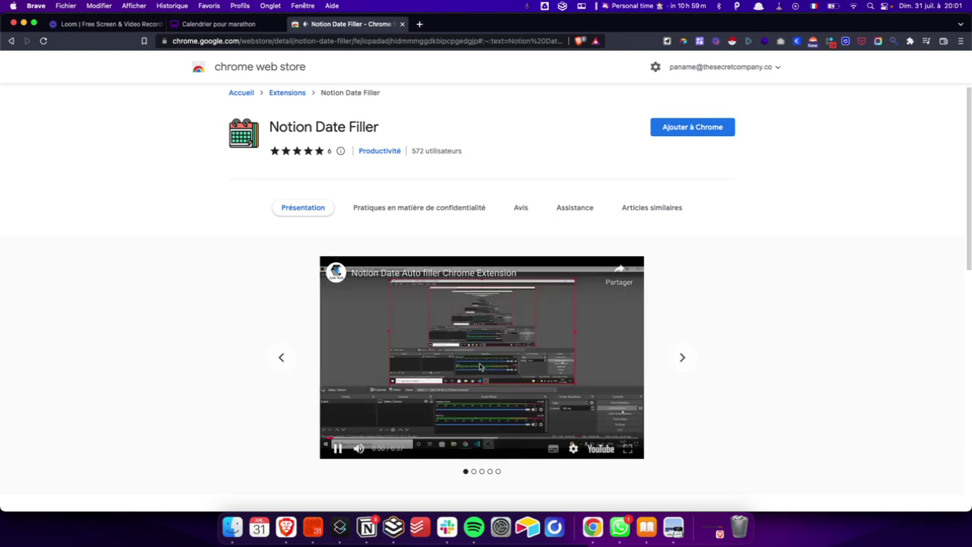
pyautogui.moveTo(384, 439); pyautogui.dragTo(405, 439)
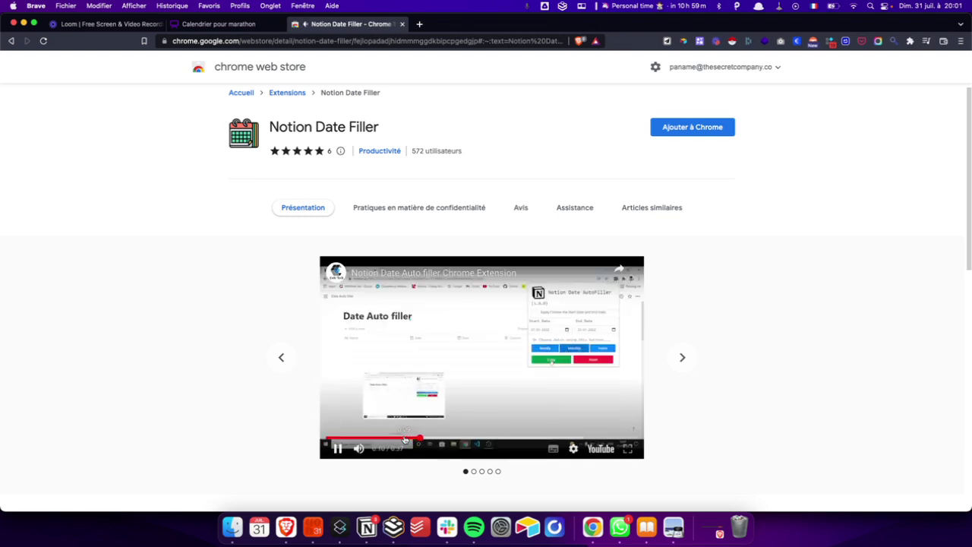
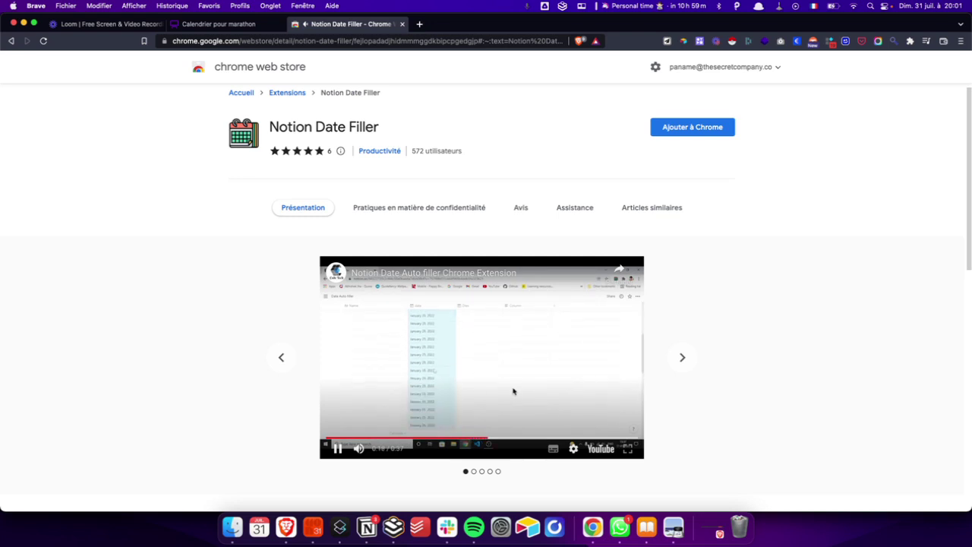
pyautogui.click(513, 391)
# Install the Notion Date Filler extension and dismiss the installation notice.
pyautogui.click(688, 127)
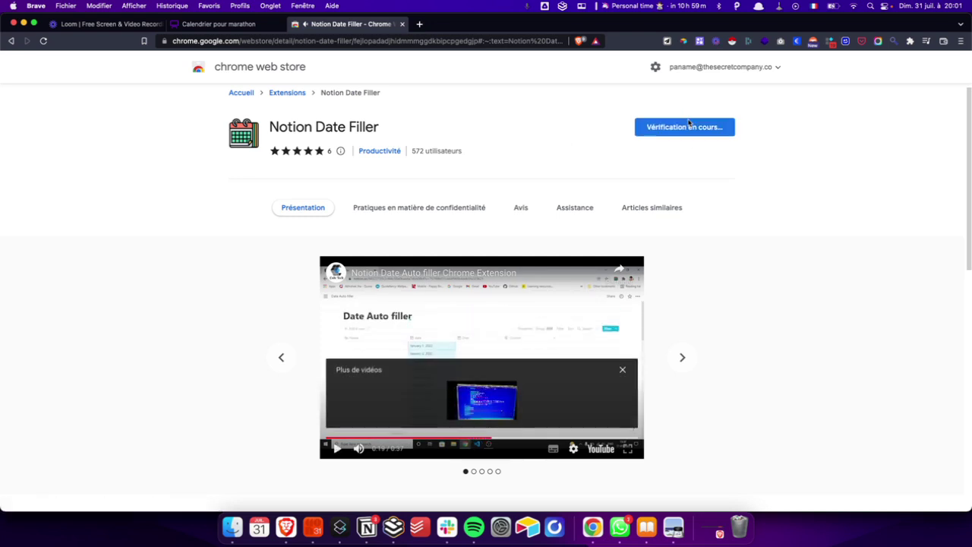
pyautogui.click(555, 281)
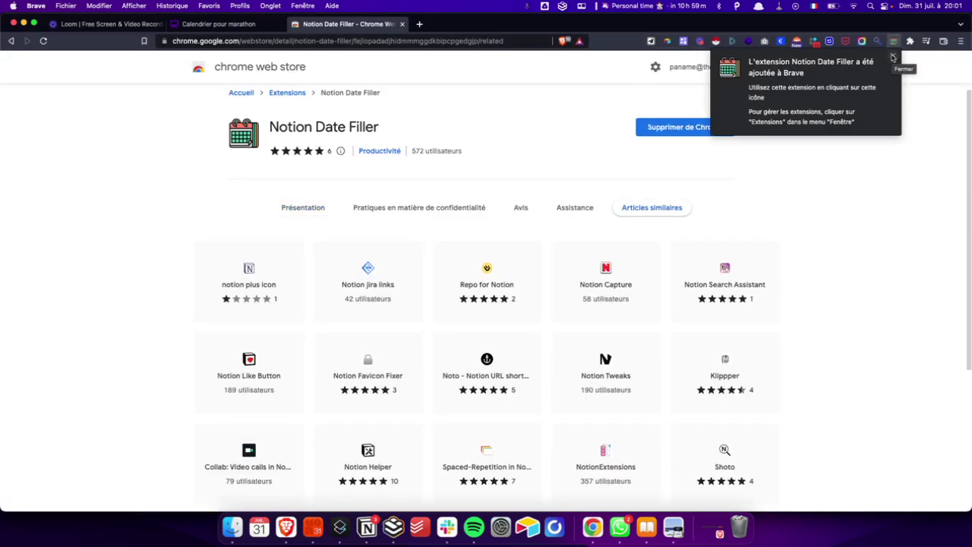
pyautogui.click(894, 58)
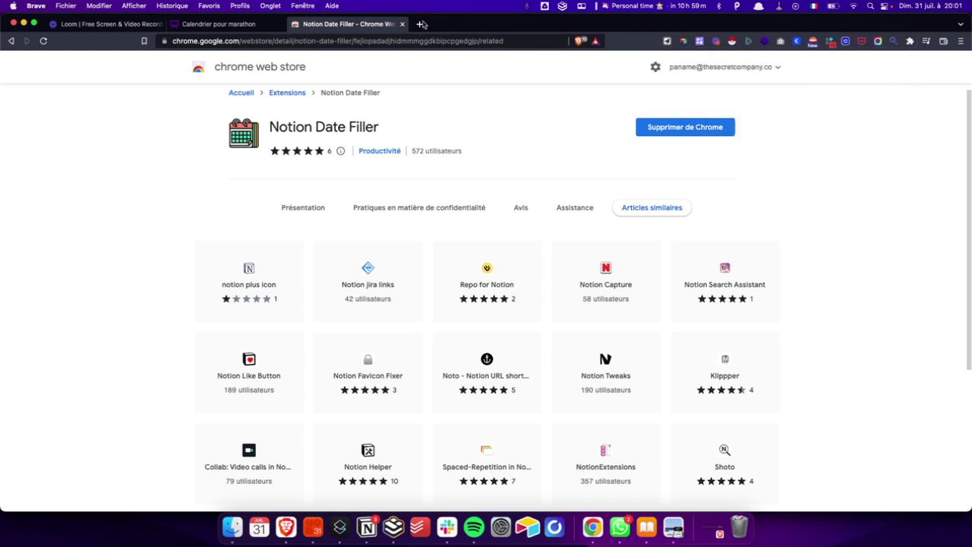
# Open Notion in a new browser tab and go to the Calendrier Marathon page inside Paname.
pyautogui.click(422, 24)
pyautogui.write('notio')
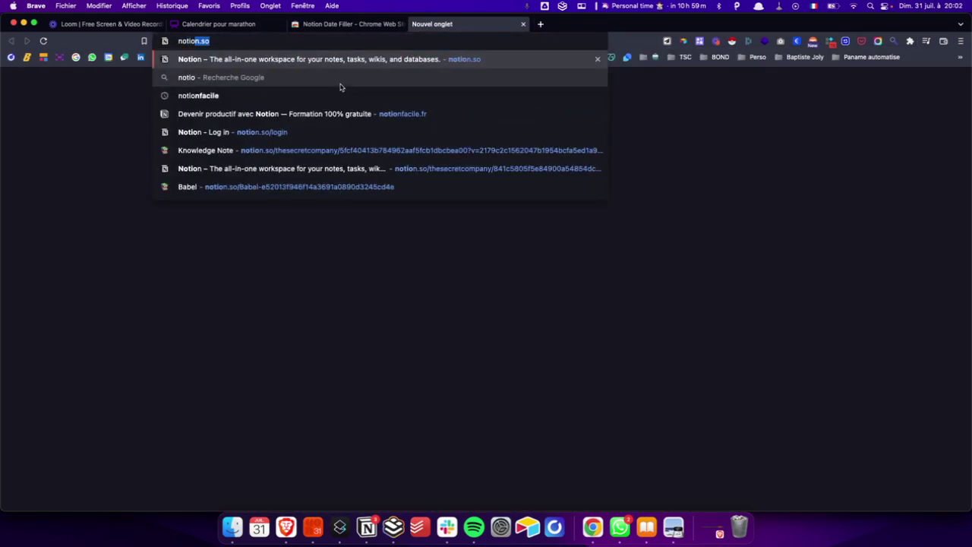
pyautogui.press('Return')
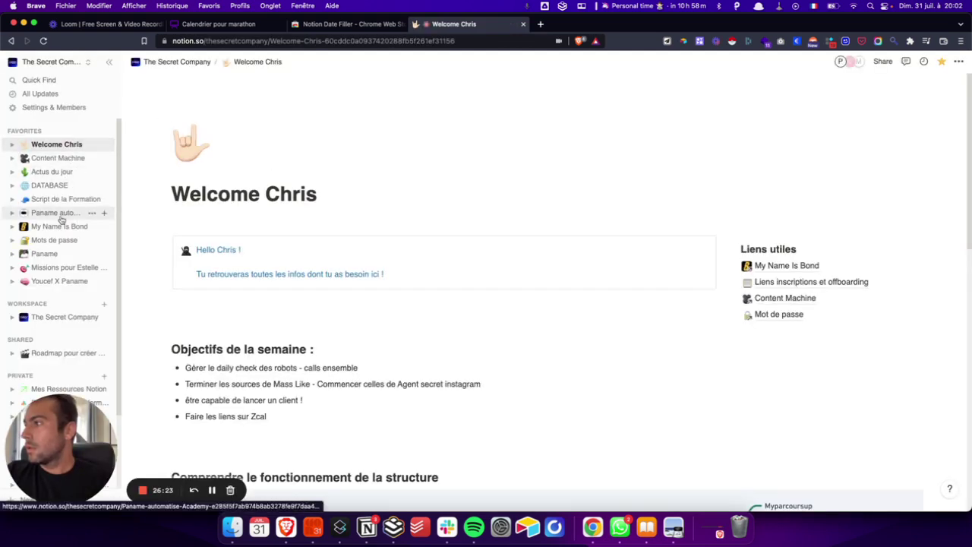
pyautogui.click(55, 254)
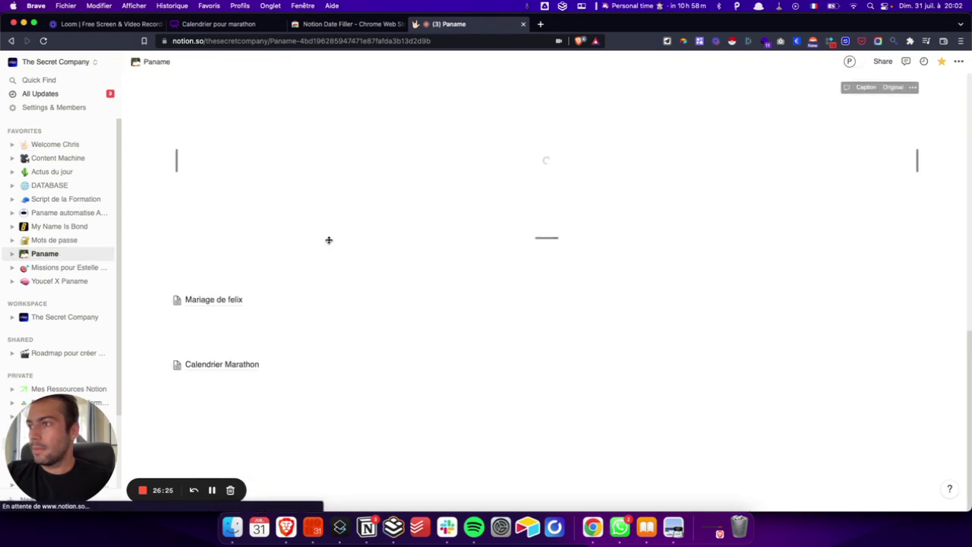
pyautogui.click(231, 367)
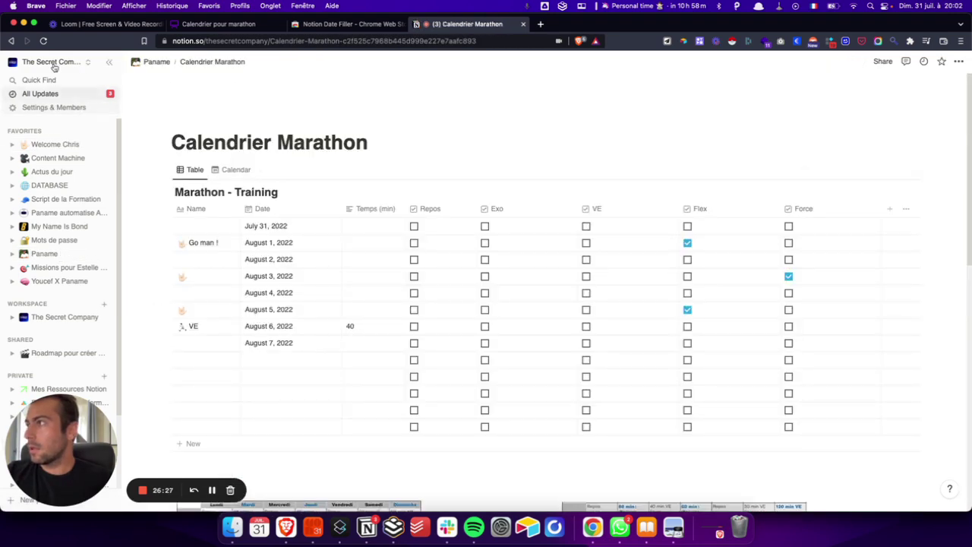
# Hide the Notion sidebar and narrow the Exo column of the Marathon - Training table.
pyautogui.click(106, 61)
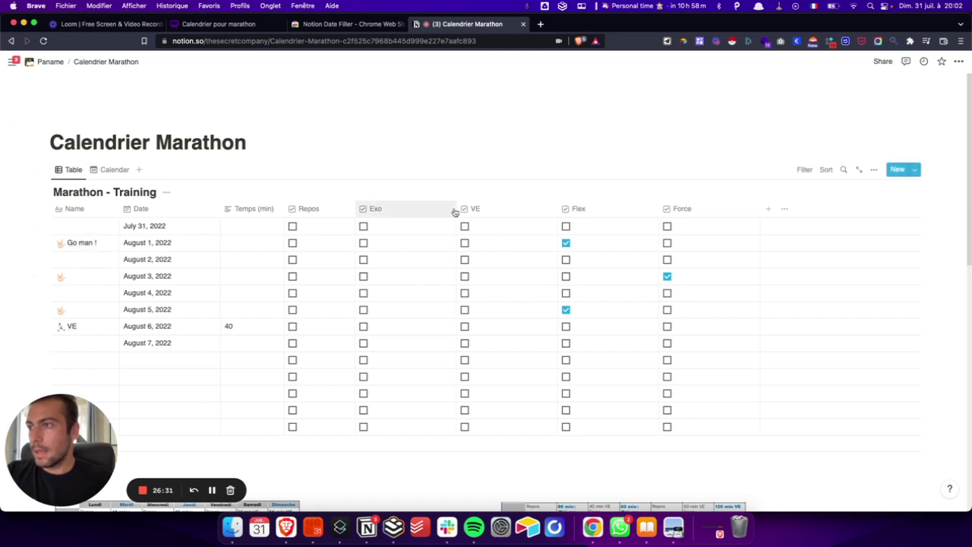
pyautogui.moveTo(454, 209); pyautogui.dragTo(418, 208)
# Add a long run of empty rows to the end of the table and select the first empty Date cell.
pyautogui.scroll(-5, 238, 243)
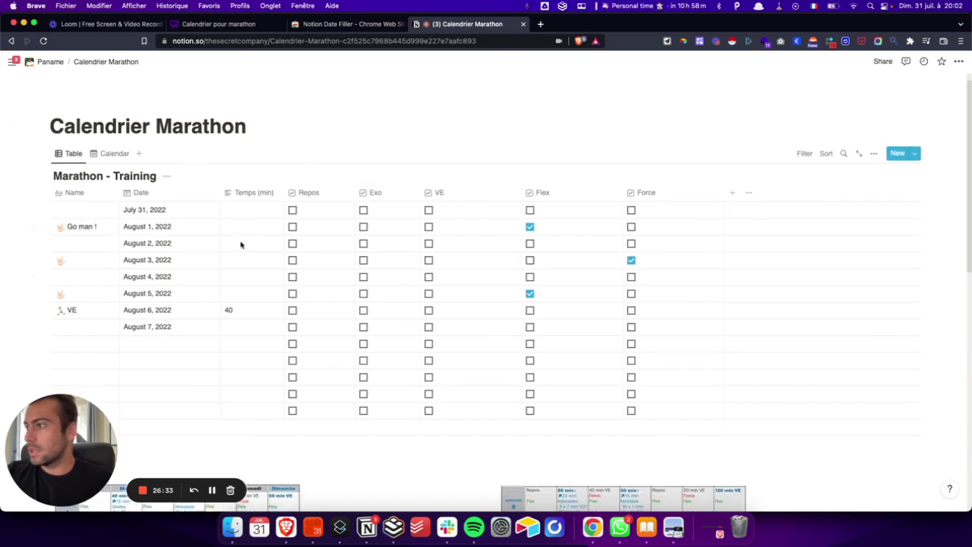
pyautogui.click(168, 289)
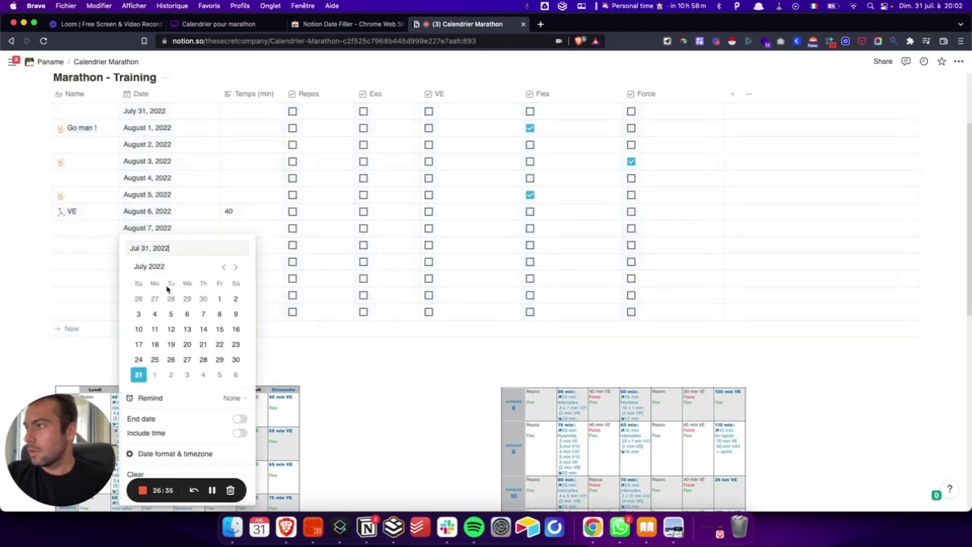
pyautogui.press('Escape')
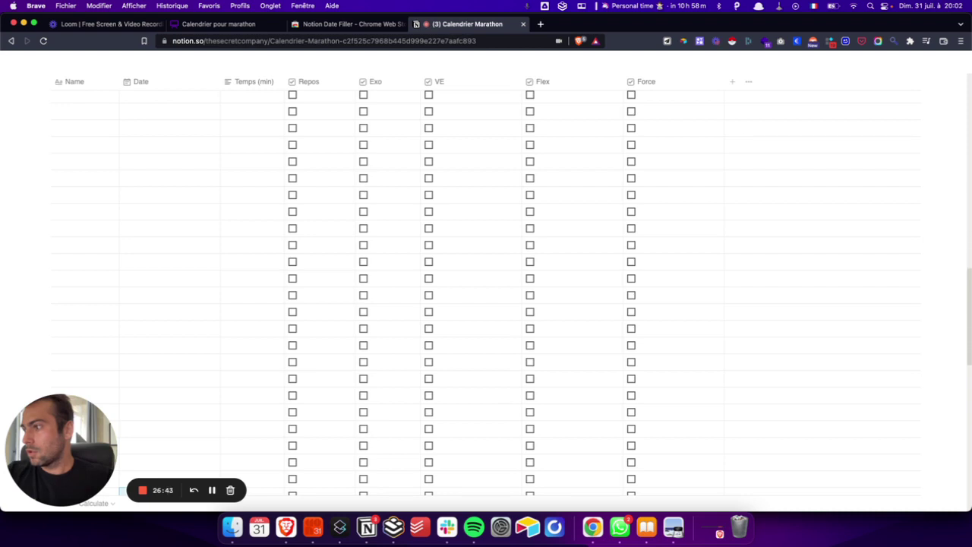
pyautogui.scroll(-5, 170, 331)
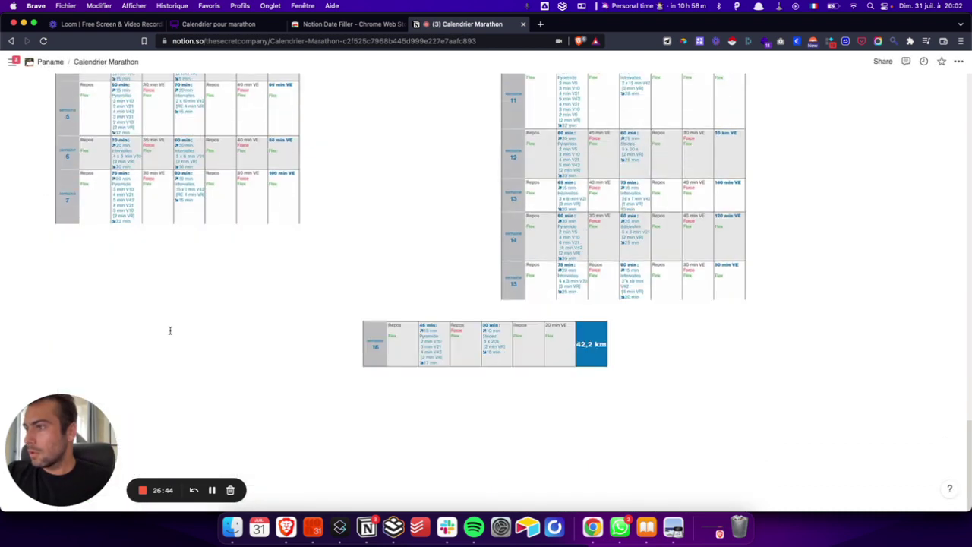
pyautogui.scroll(10, 170, 330)
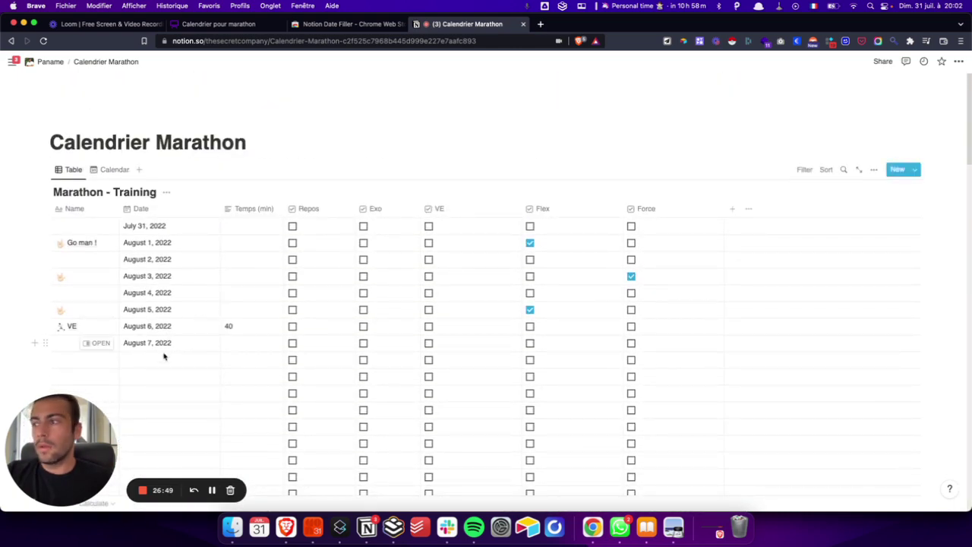
pyautogui.click(163, 356)
pyautogui.press('Escape')
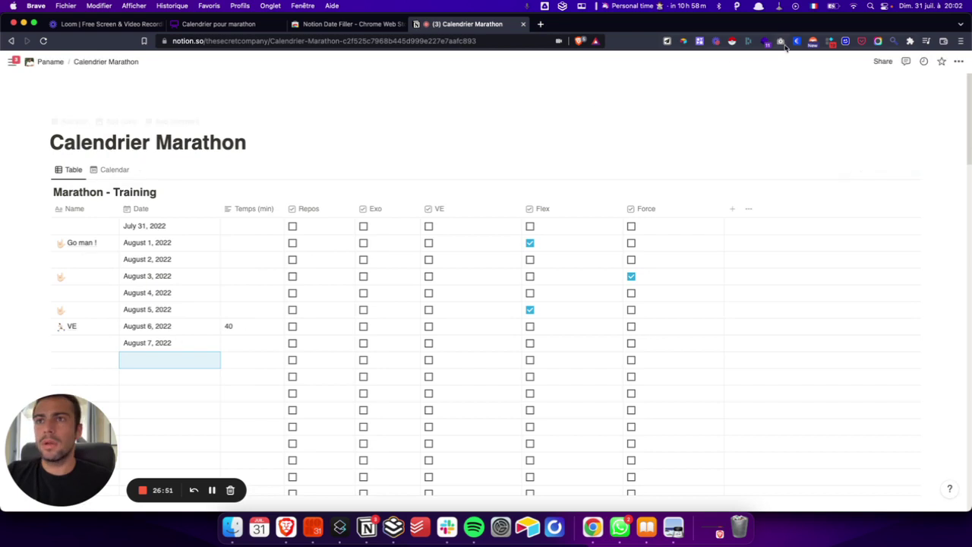
pyautogui.click(831, 42)
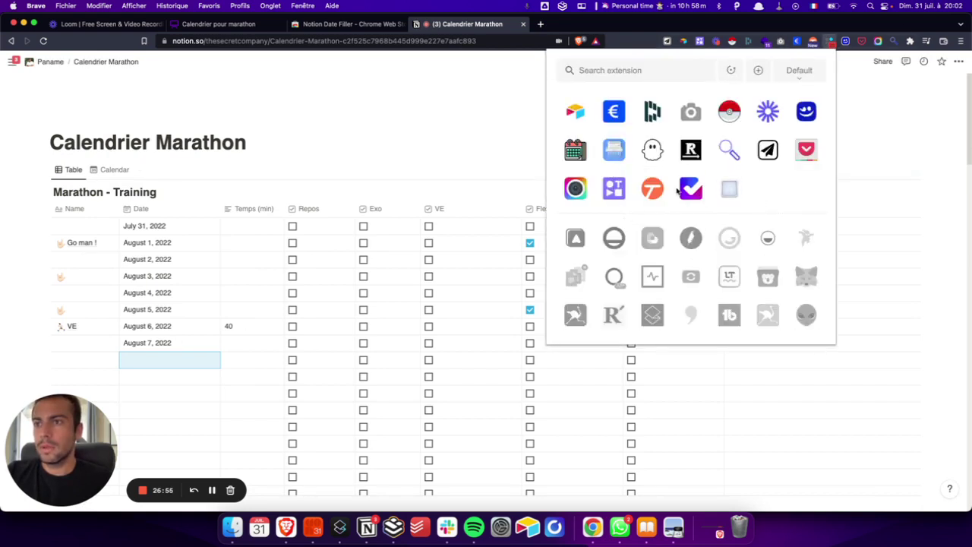
pyautogui.moveTo(695, 192)
pyautogui.click(575, 152)
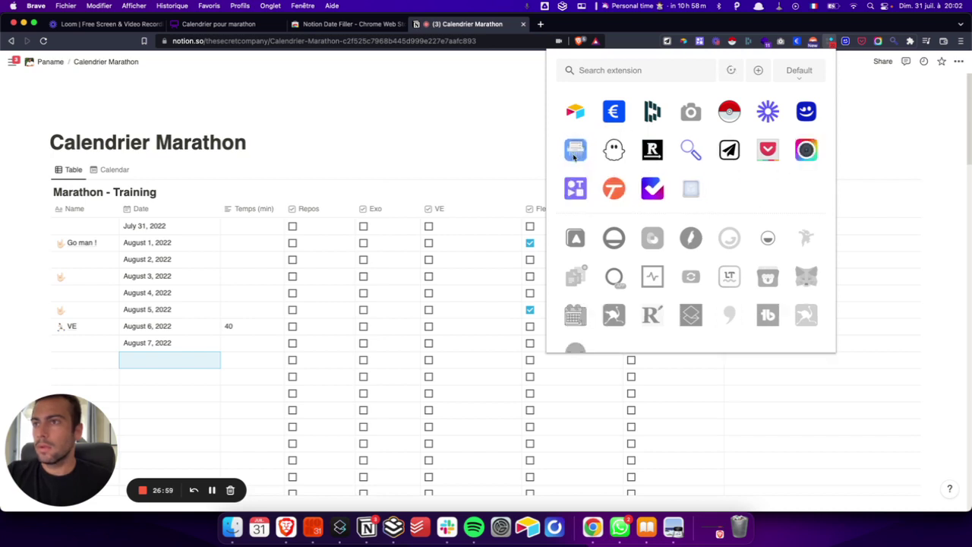
pyautogui.click(761, 288)
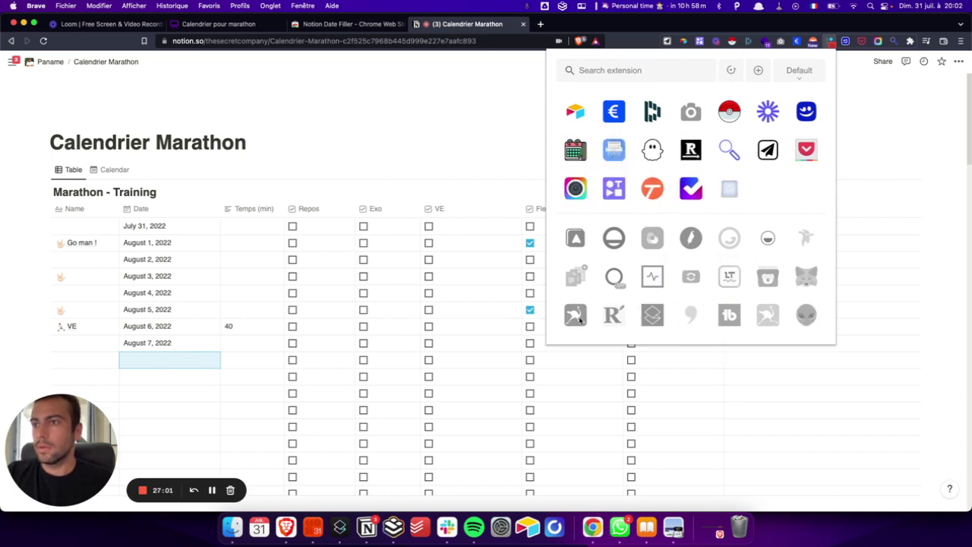
pyautogui.click(904, 168)
# Pin the Notion Date Filler extension to the browser toolbar.
pyautogui.click(910, 41)
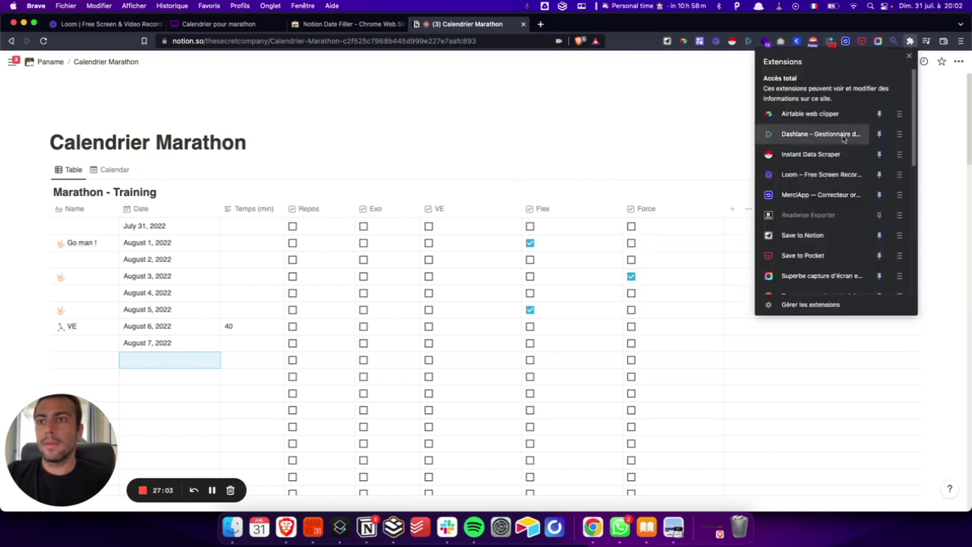
pyautogui.click(668, 108)
pyautogui.scroll(-5, 669, 228)
pyautogui.click(911, 41)
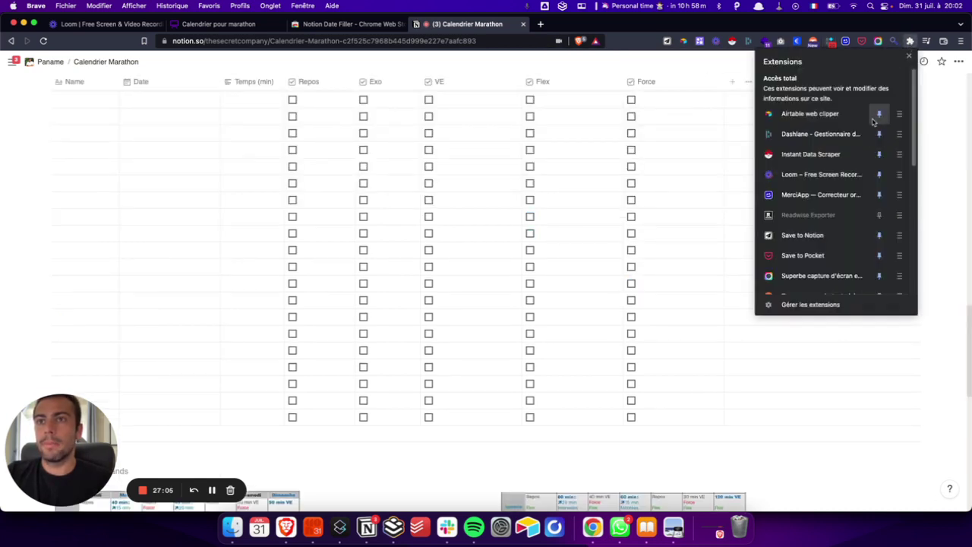
pyautogui.scroll(-5, 870, 125)
pyautogui.scroll(-5, 870, 130)
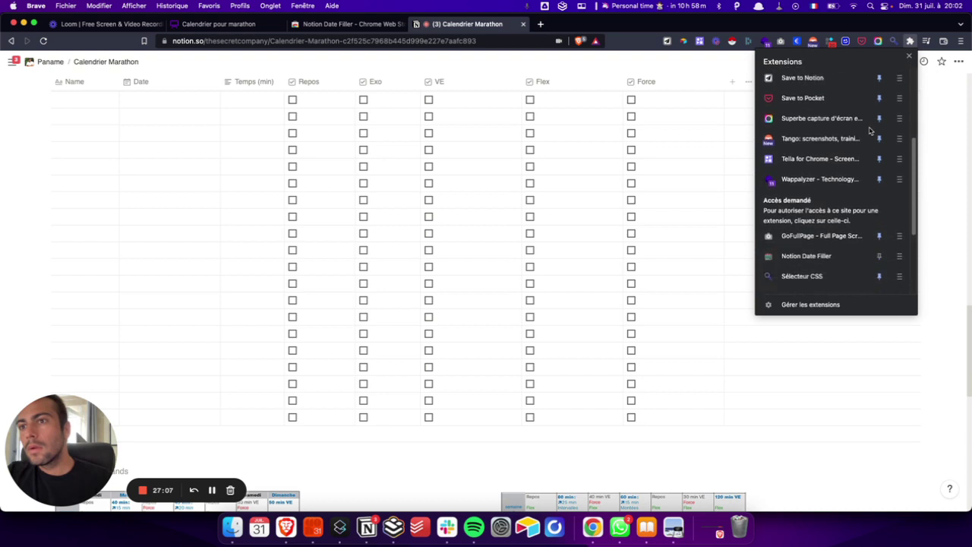
pyautogui.click(882, 129)
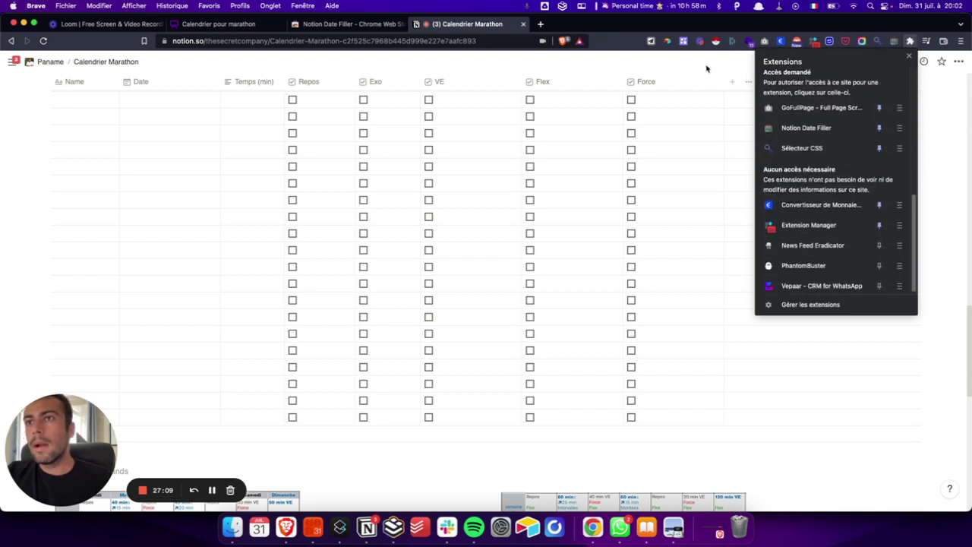
pyautogui.click(707, 69)
# Open the Notion Date Filler extension and set its start date to 07/08/2022.
pyautogui.click(893, 42)
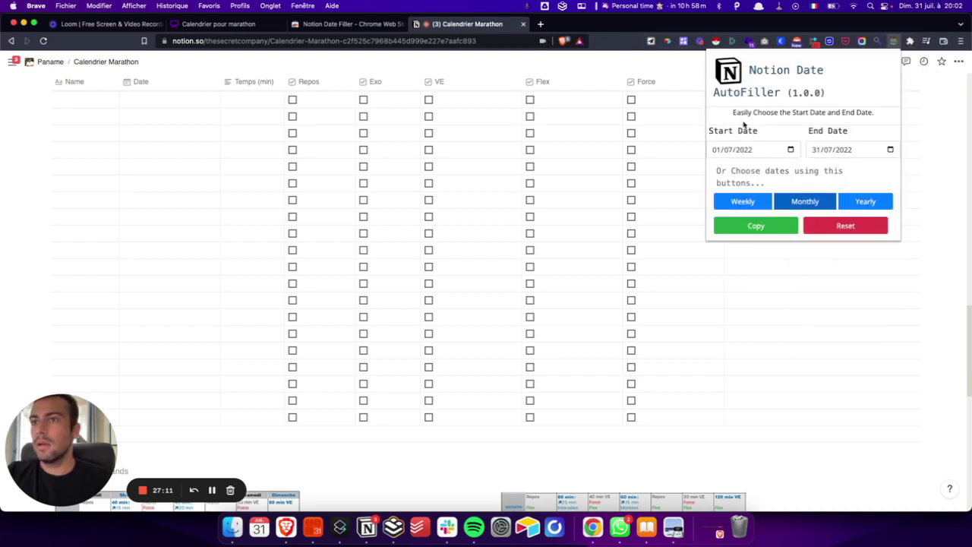
pyautogui.click(821, 149)
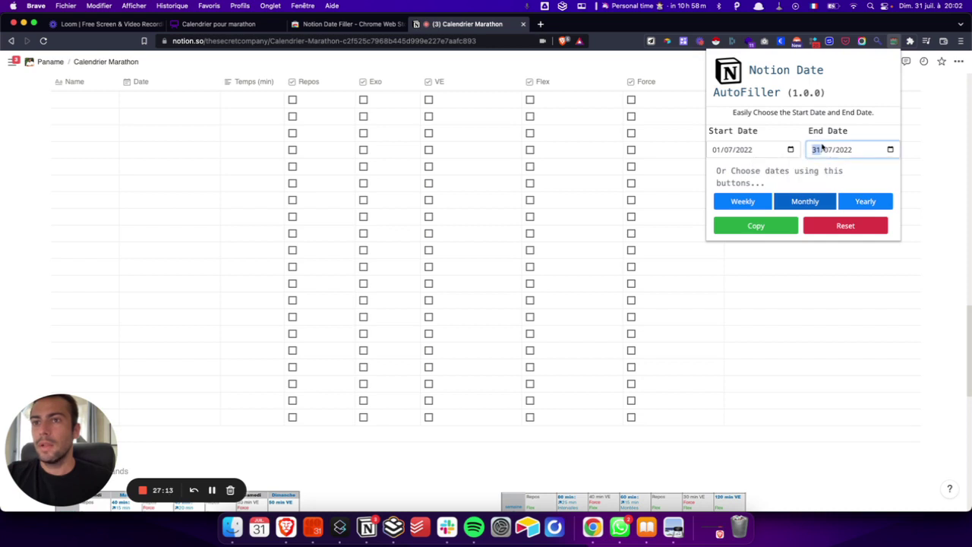
pyautogui.click(727, 151)
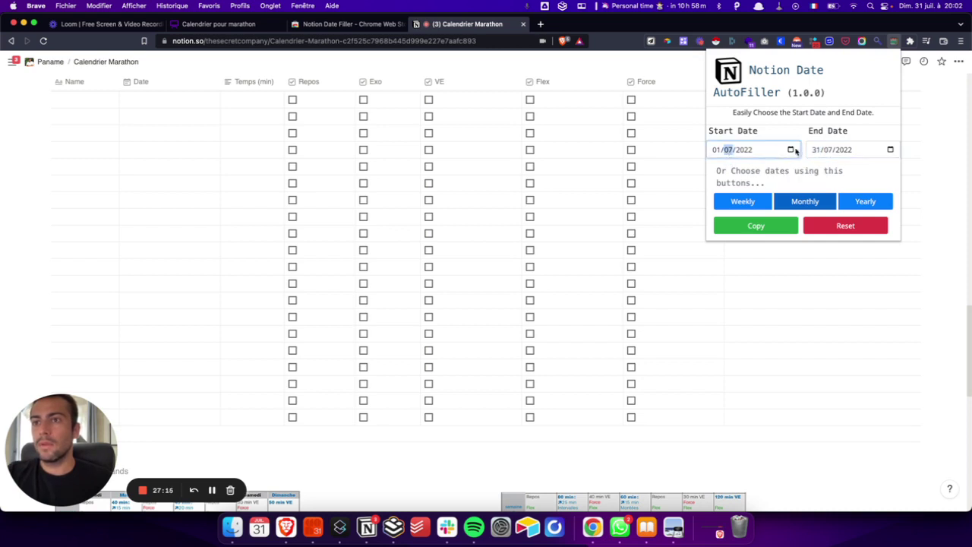
pyautogui.click(791, 149)
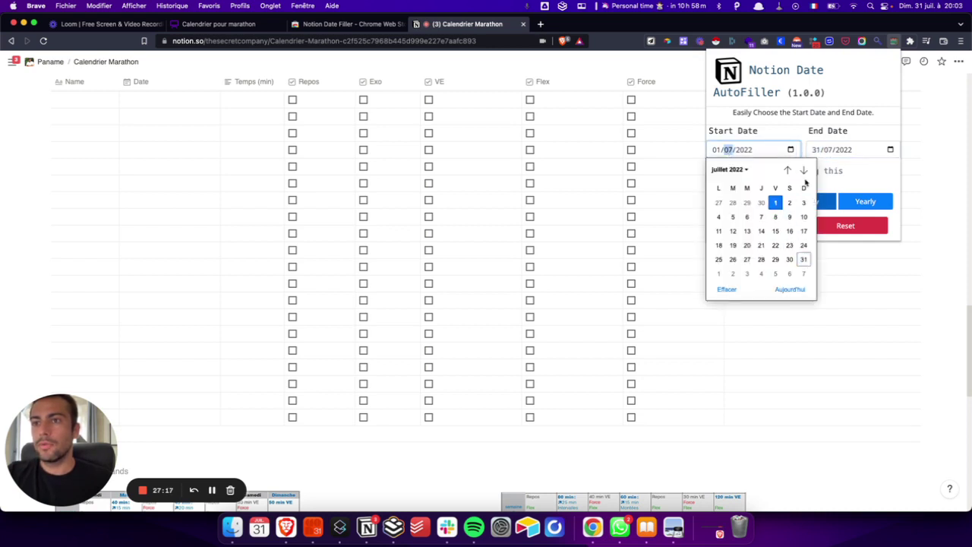
pyautogui.click(804, 170)
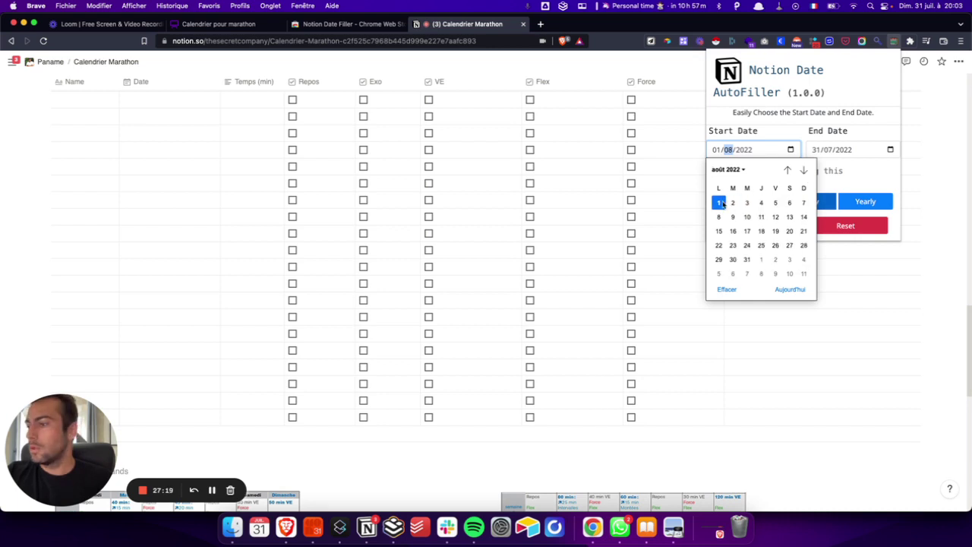
pyautogui.scroll(5, 419, 211)
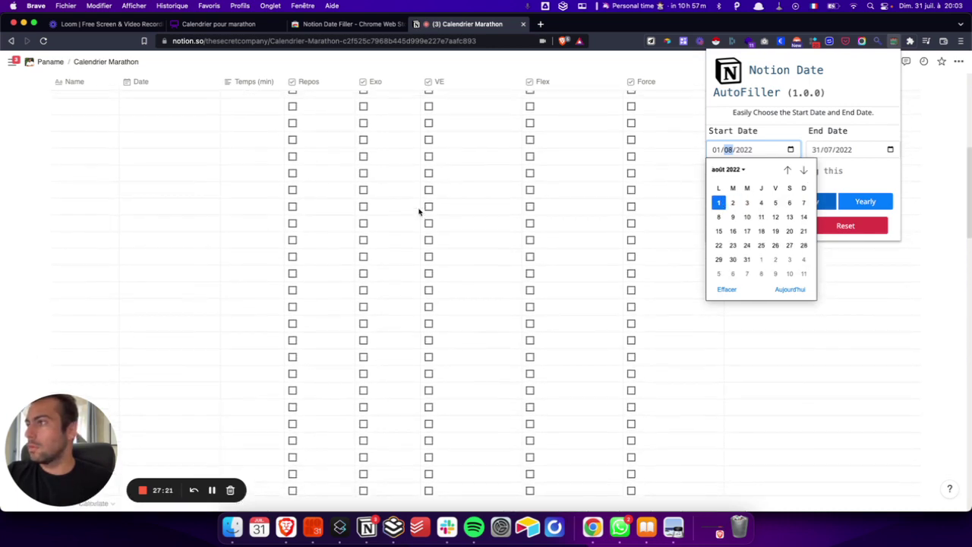
pyautogui.scroll(2, 419, 211)
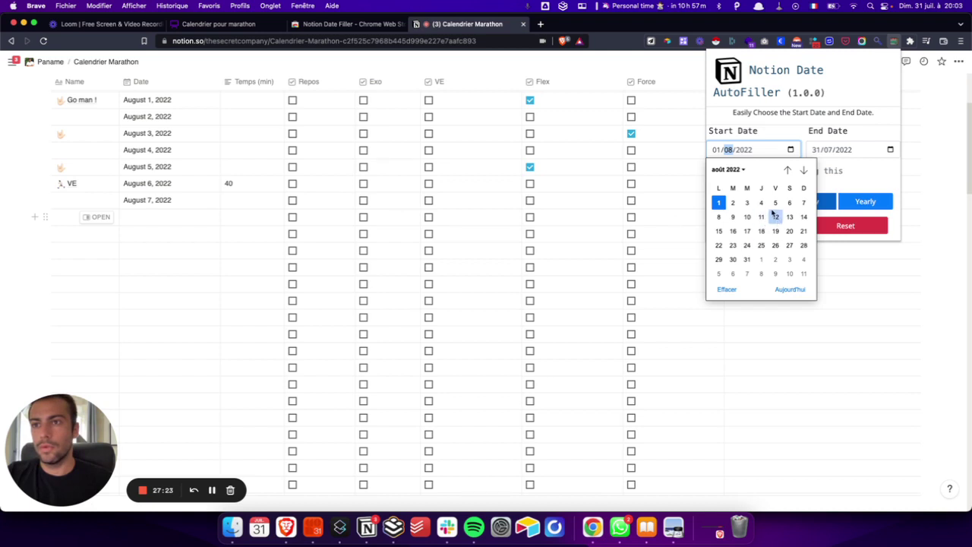
pyautogui.click(803, 203)
# Set the date filler's end date to 27/11/2022 and copy the generated dates.
pyautogui.click(838, 150)
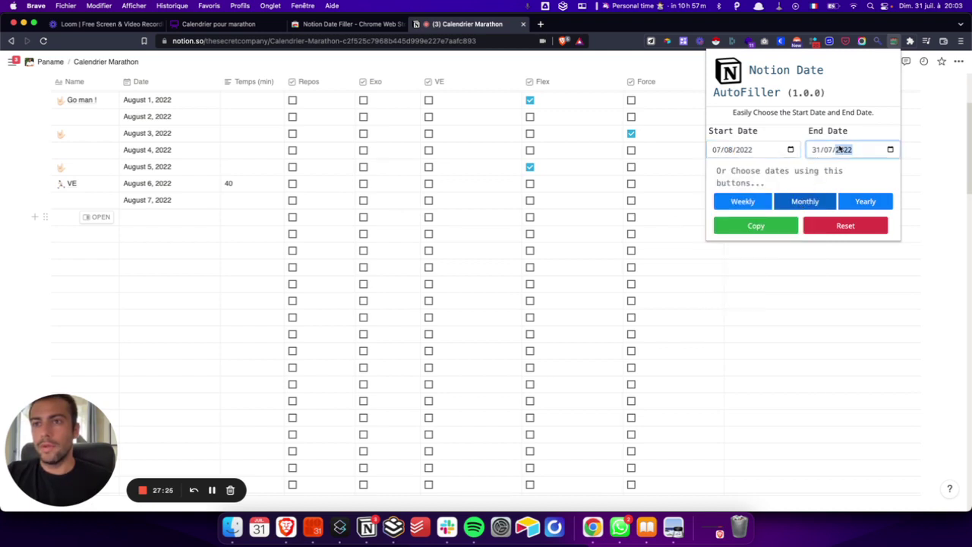
pyautogui.click(891, 150)
pyautogui.click(903, 170)
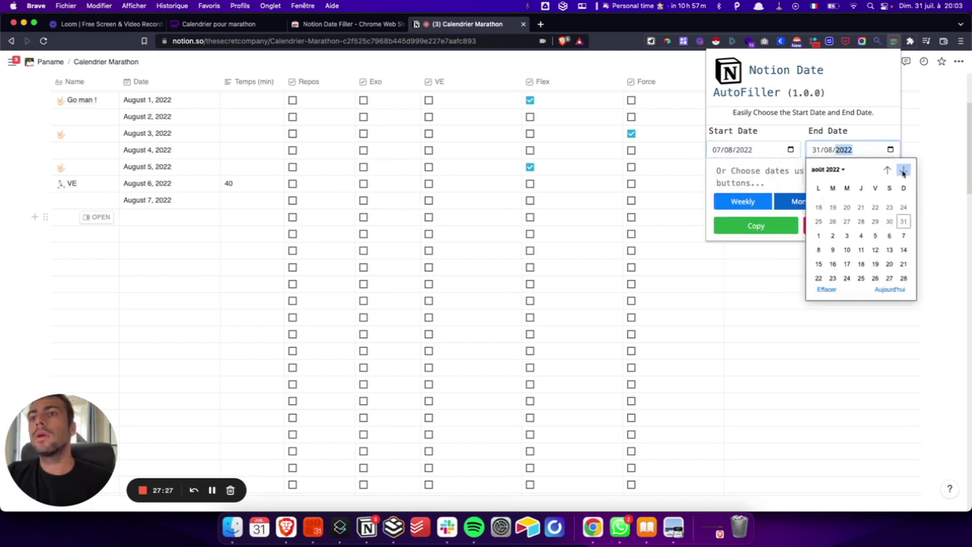
pyautogui.click(902, 170)
pyautogui.click(902, 170)
pyautogui.click(903, 170)
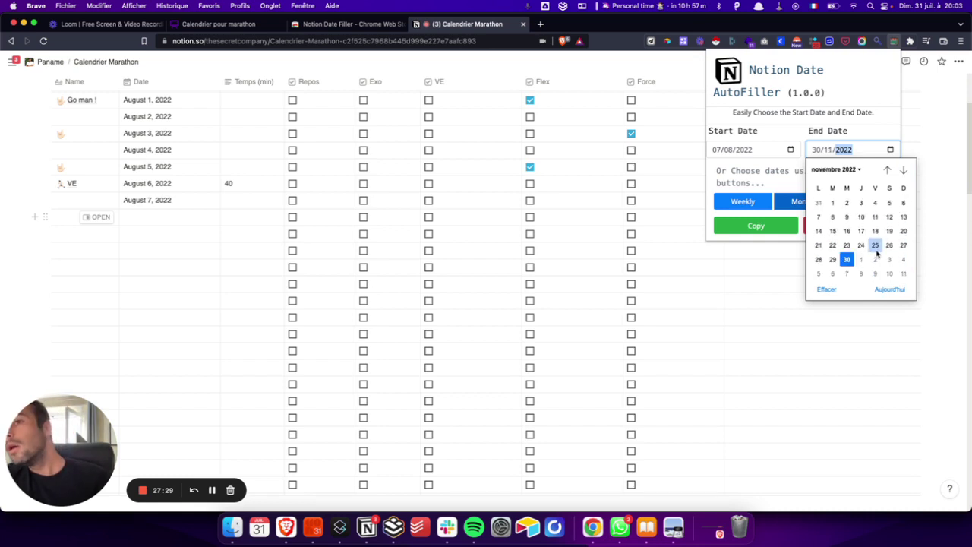
pyautogui.click(902, 246)
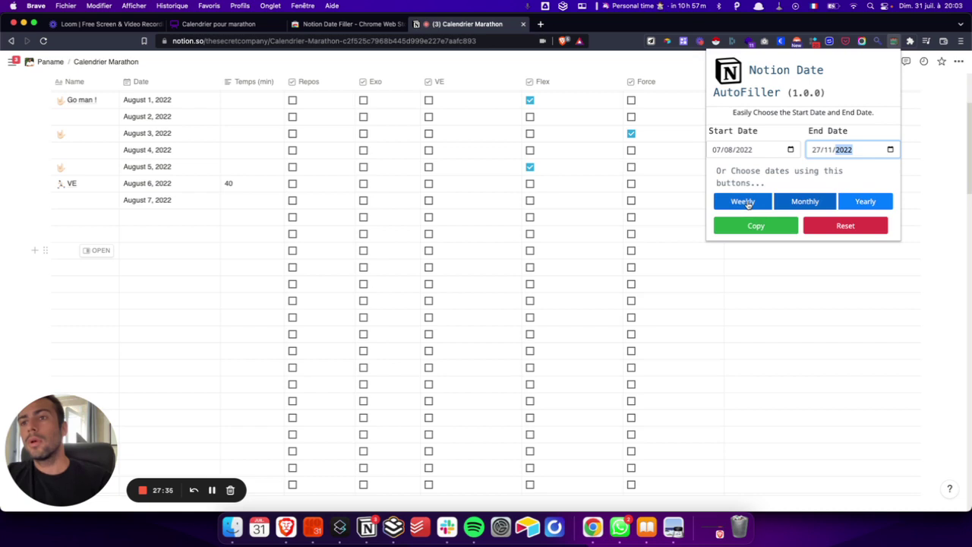
pyautogui.click(759, 228)
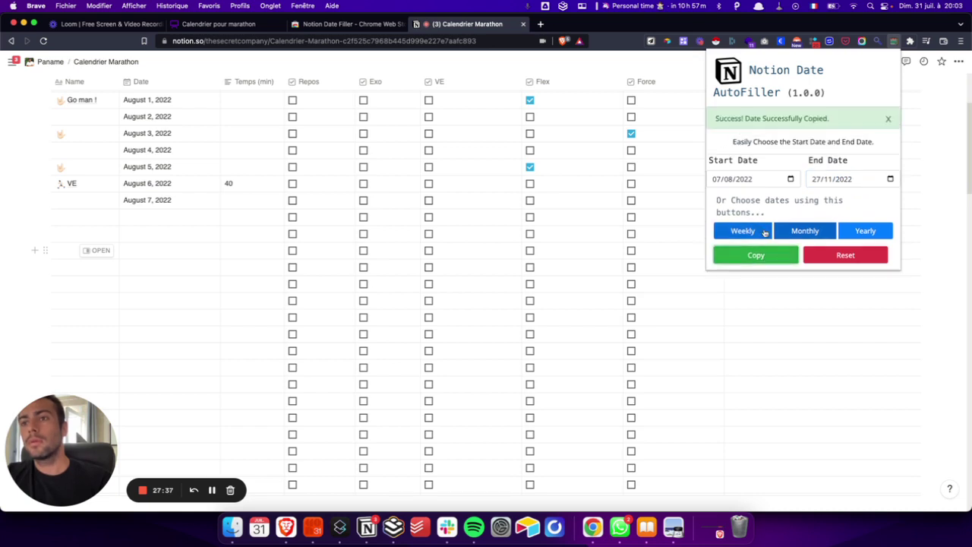
# Paste the copied dates into the Date column, starting from the first empty cell below August 7, 2022.
pyautogui.click(130, 217)
pyautogui.click(151, 217)
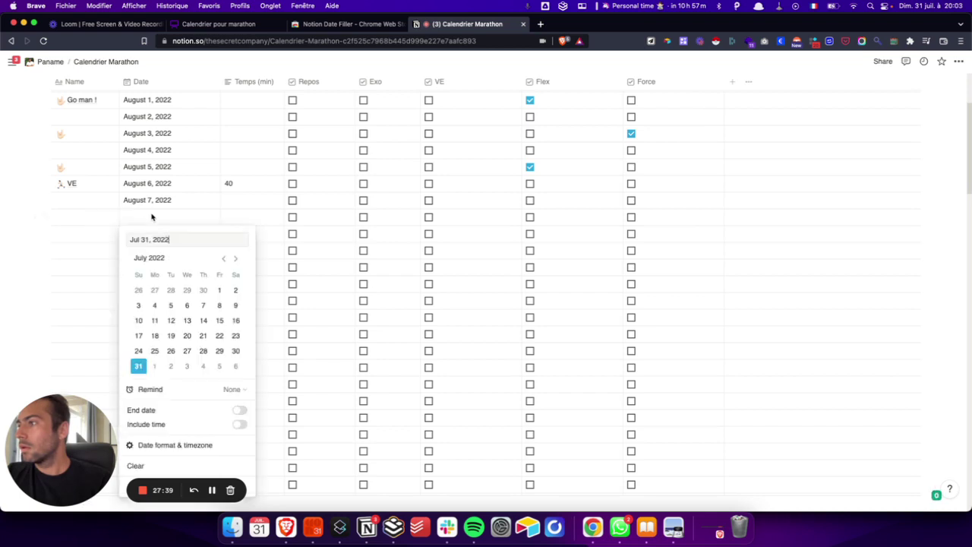
pyautogui.press('Escape')
pyautogui.click(152, 217)
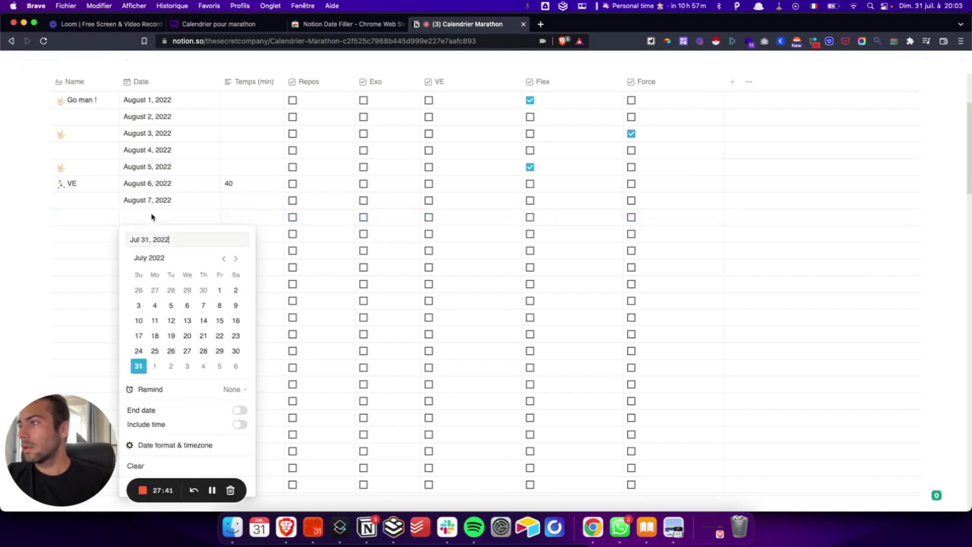
pyautogui.press('Escape')
pyautogui.press('super+v')
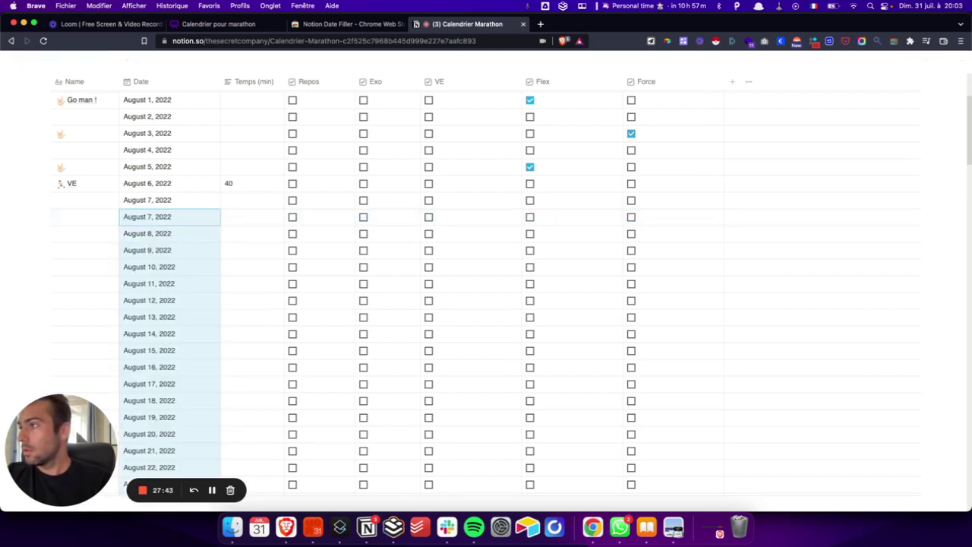
# Delete the second, duplicate August 7, 2022 row from the Marathon - Training table.
pyautogui.click(97, 218)
pyautogui.press('Escape')
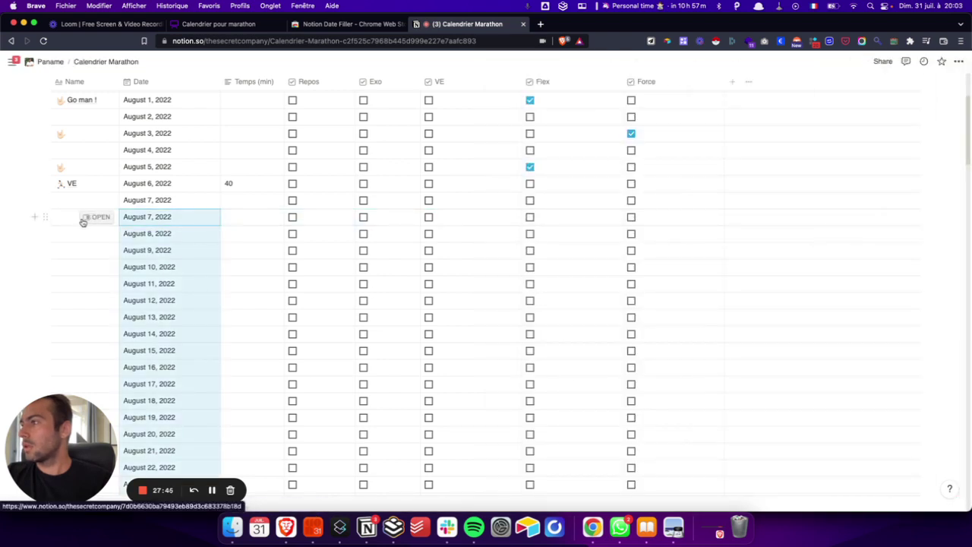
pyautogui.click(82, 219)
pyautogui.press('Escape')
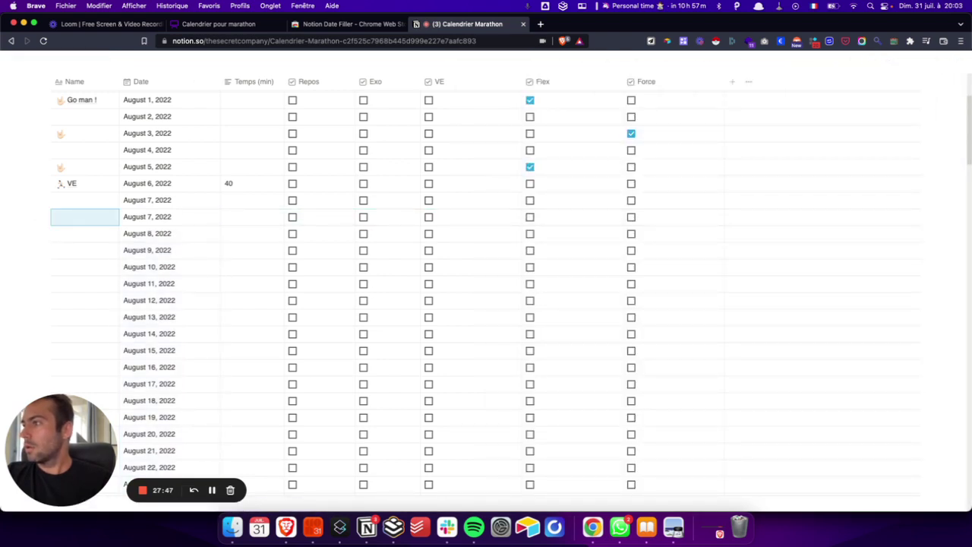
pyautogui.rightClick(116, 219)
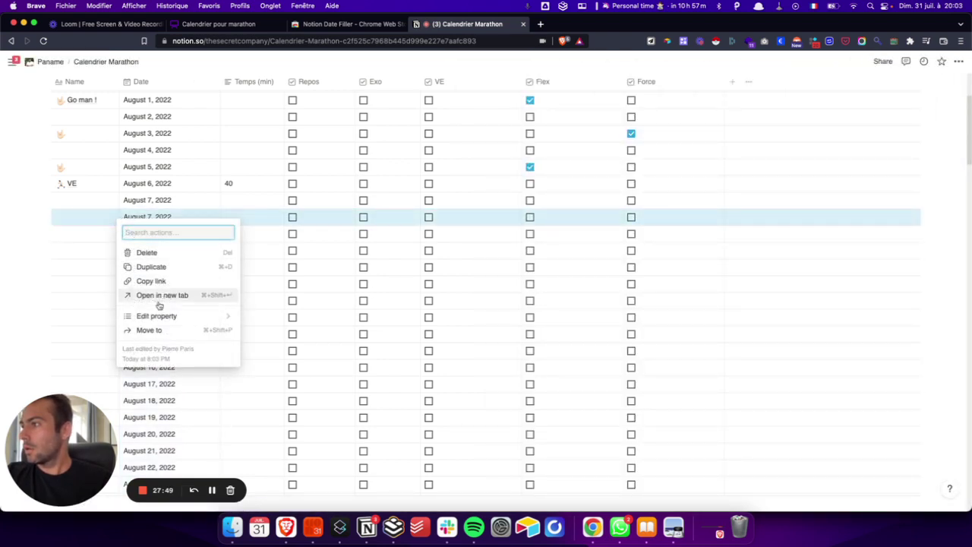
pyautogui.click(157, 253)
# Add a new row at the end of the table and set its date to November 27, 2022.
pyautogui.scroll(-20, 209, 225)
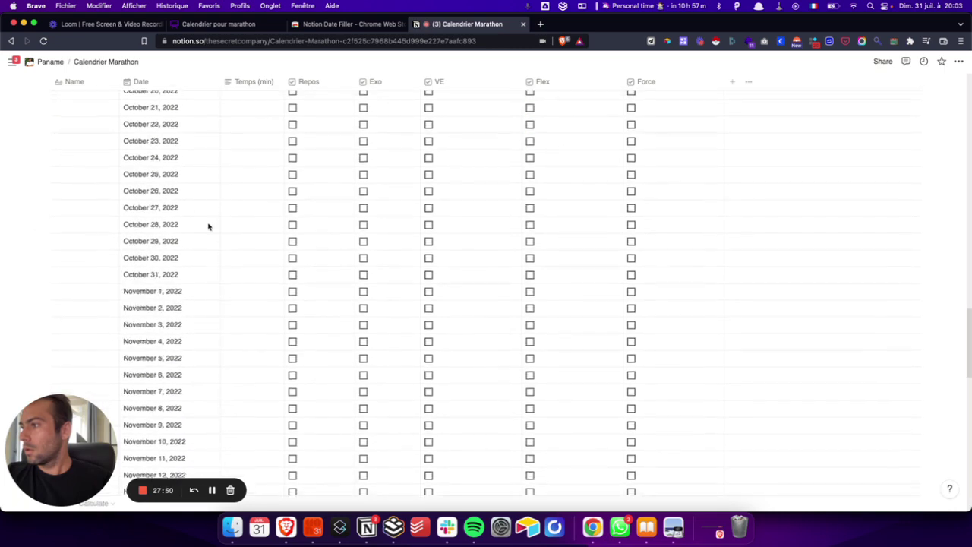
pyautogui.scroll(5, 197, 220)
pyautogui.click(162, 280)
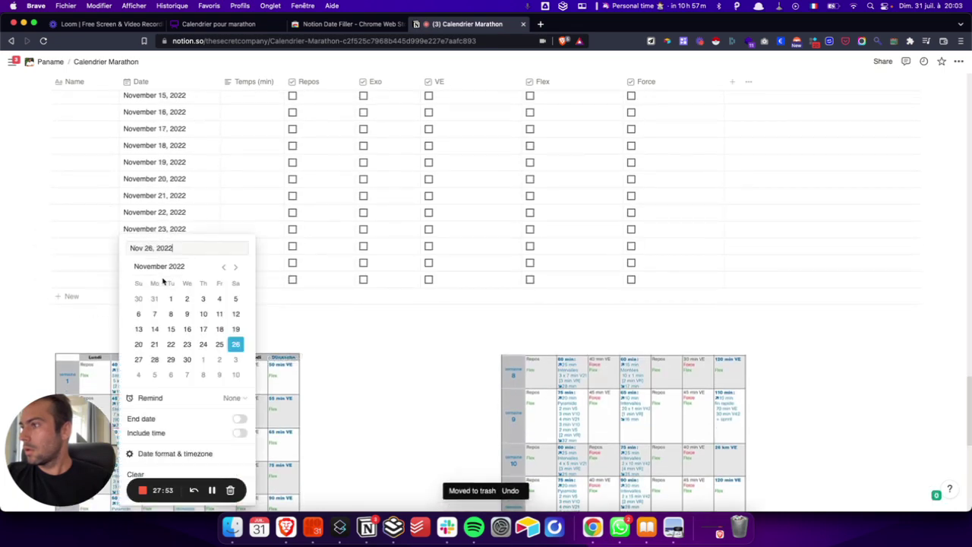
pyautogui.press('Escape')
pyautogui.click(71, 295)
pyautogui.click(167, 296)
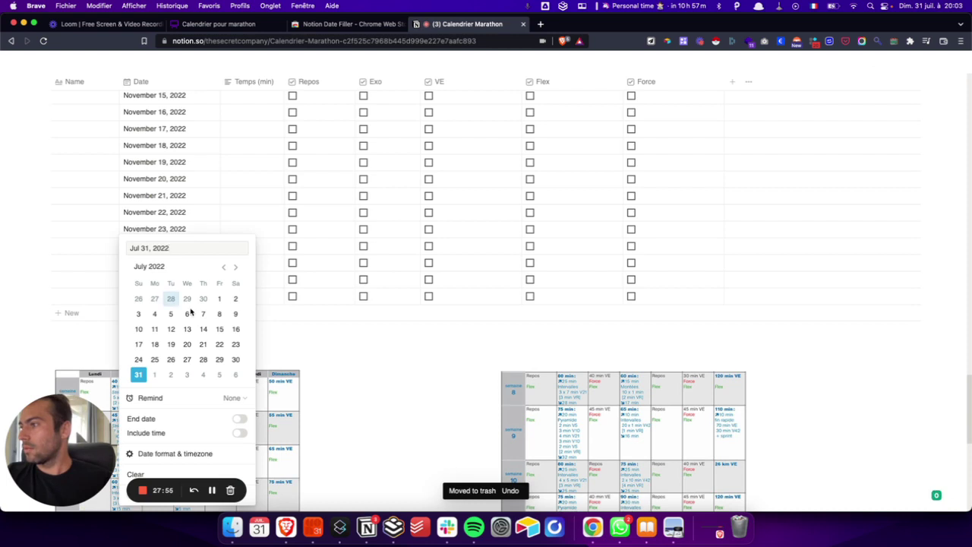
pyautogui.click(235, 266)
pyautogui.click(235, 267)
pyautogui.click(235, 267)
pyautogui.click(235, 267)
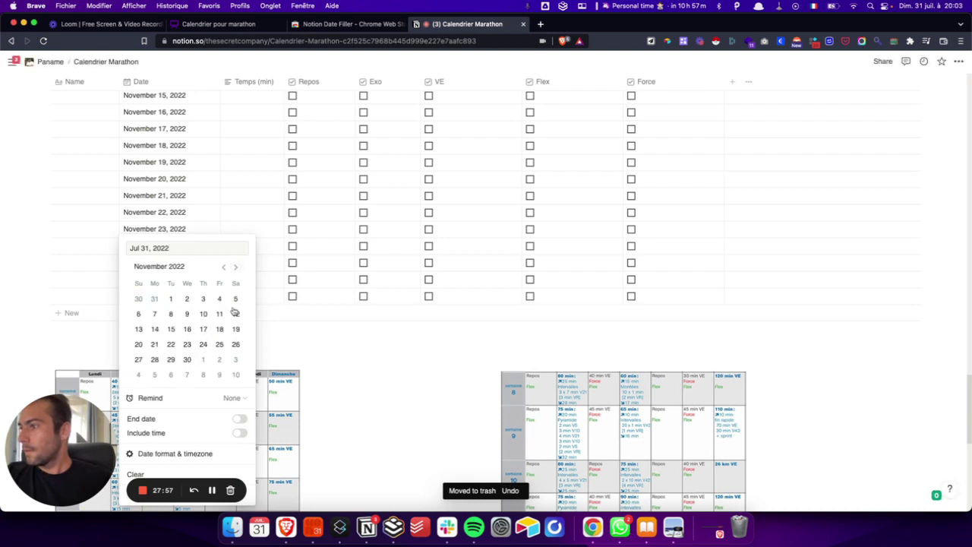
pyautogui.click(138, 359)
pyautogui.press('Escape')
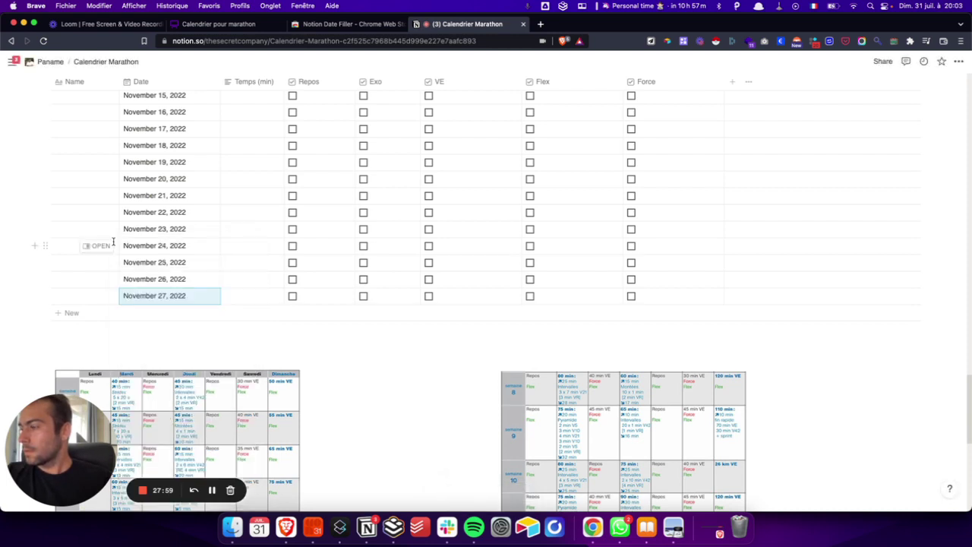
pyautogui.click(204, 338)
# Switch to the Notion desktop app and check the dated sessions for July and August 2022 in the Calendar view.
pyautogui.scroll(10, 204, 339)
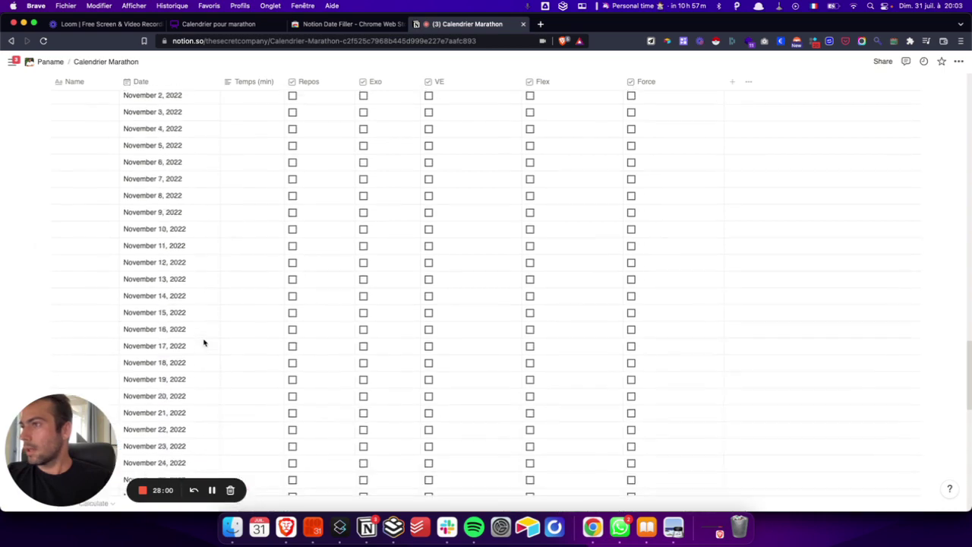
pyautogui.scroll(5, 205, 342)
pyautogui.hotkey('ctrl', 'Up')
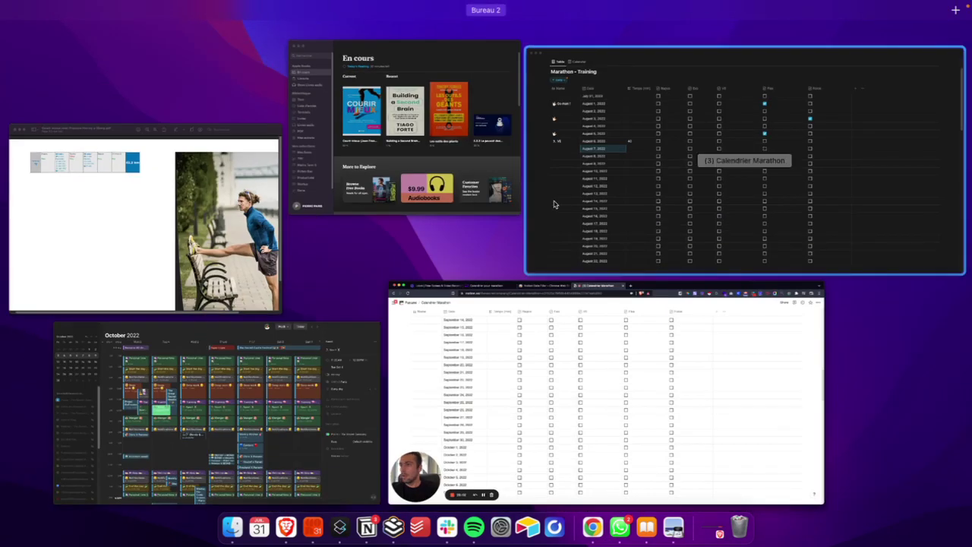
pyautogui.click(554, 202)
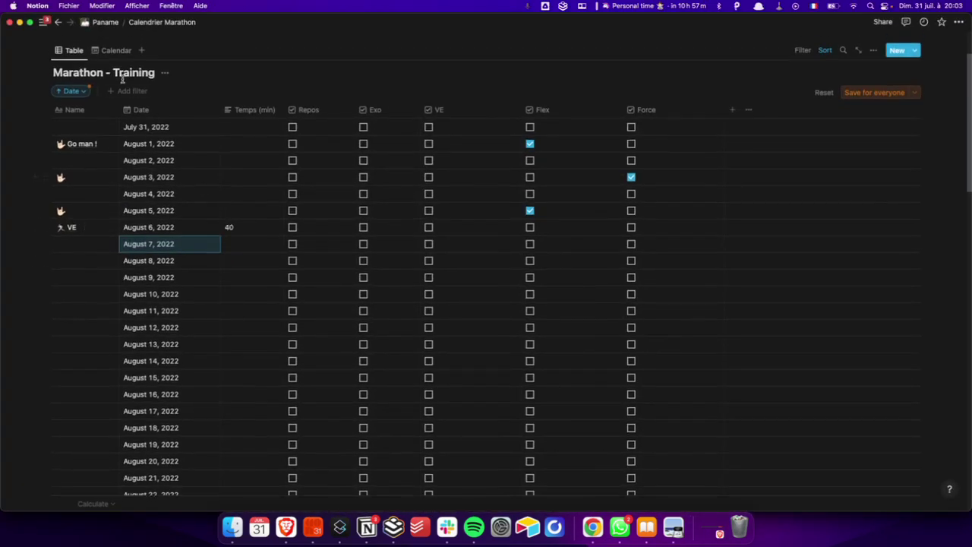
pyautogui.click(109, 52)
pyautogui.scroll(-4, 385, 233)
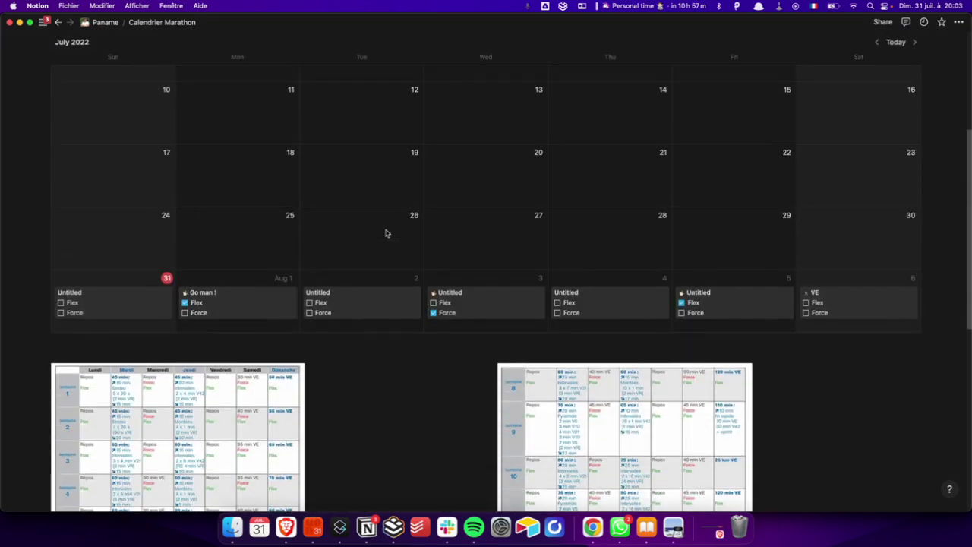
pyautogui.scroll(5, 385, 233)
pyautogui.click(916, 80)
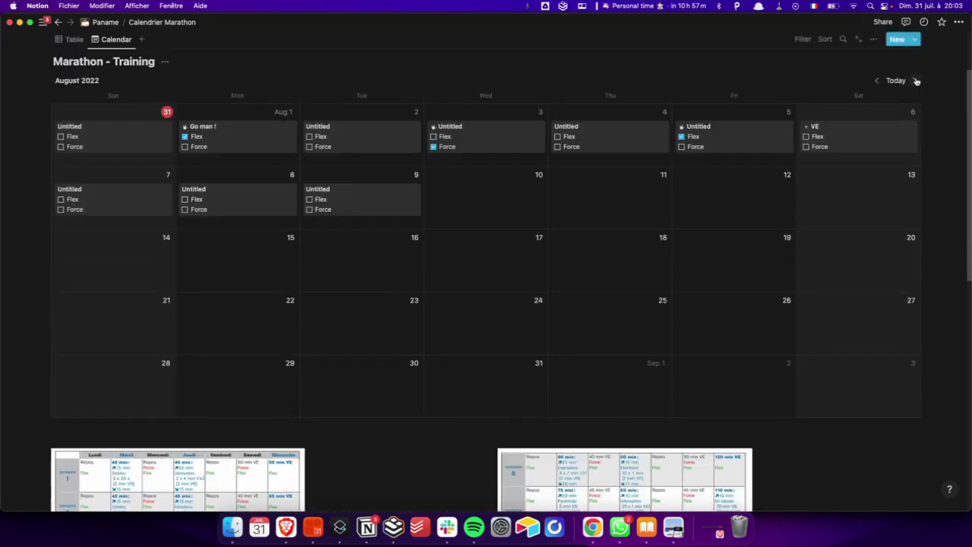
pyautogui.click(878, 80)
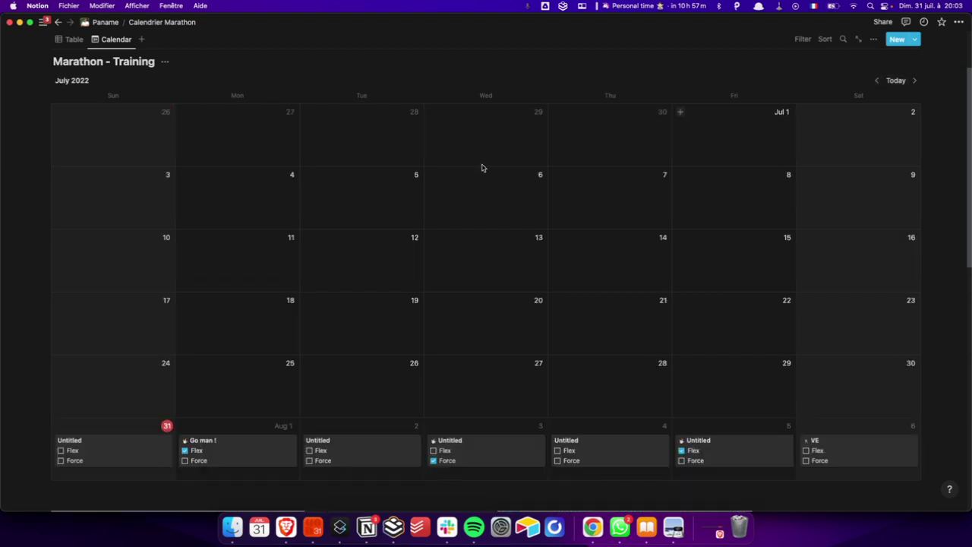
# Narrow the Repos, Exo, VE, Flex and Force columns in the Table view and save the view changes for everyone.
pyautogui.click(67, 40)
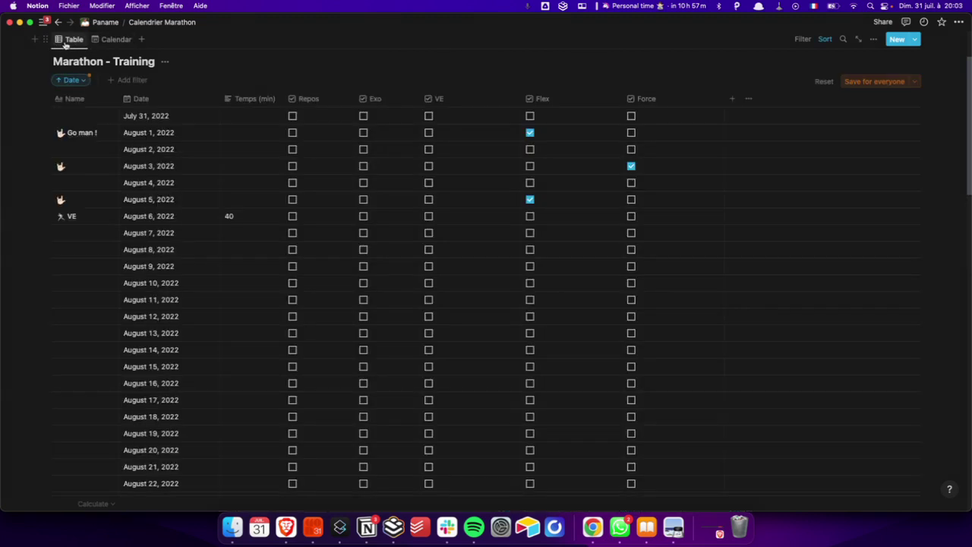
pyautogui.moveTo(522, 95); pyautogui.dragTo(338, 99)
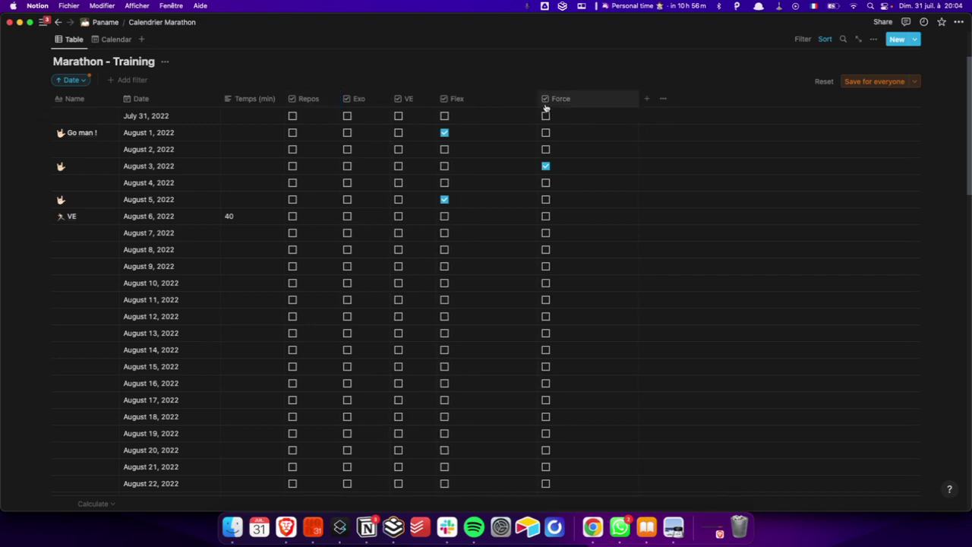
pyautogui.moveTo(537, 98); pyautogui.dragTo(486, 98)
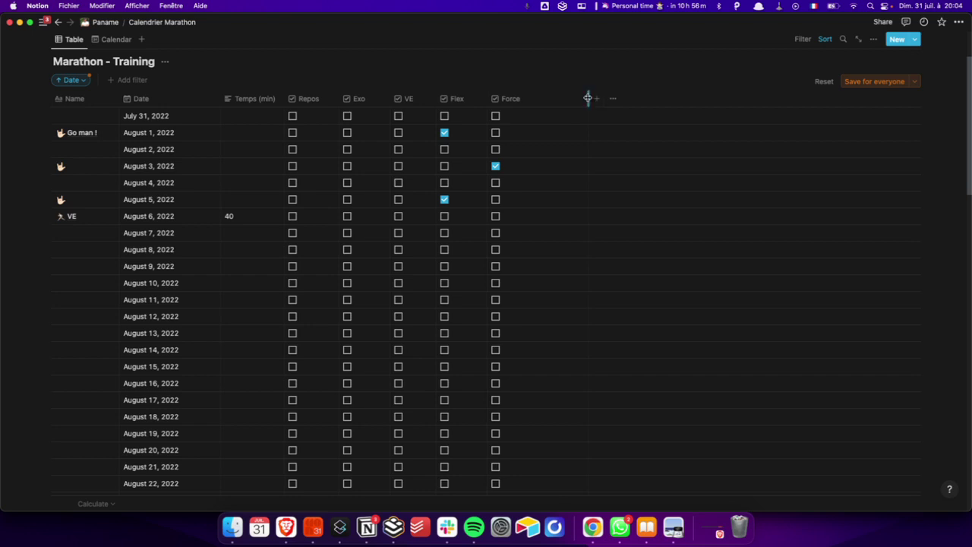
pyautogui.click(864, 82)
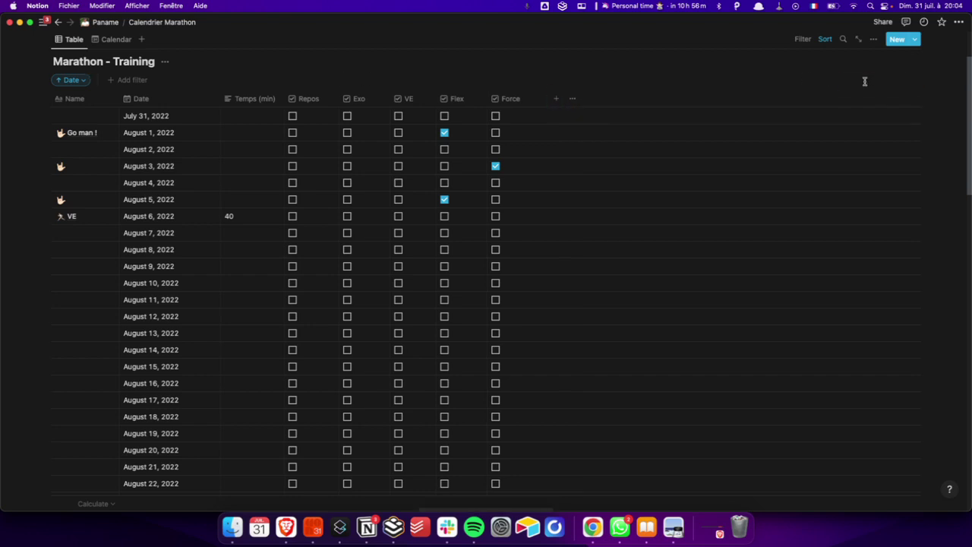
# In the Calendar view, show the Exo, Repos and VE properties on the session cards.
pyautogui.click(116, 40)
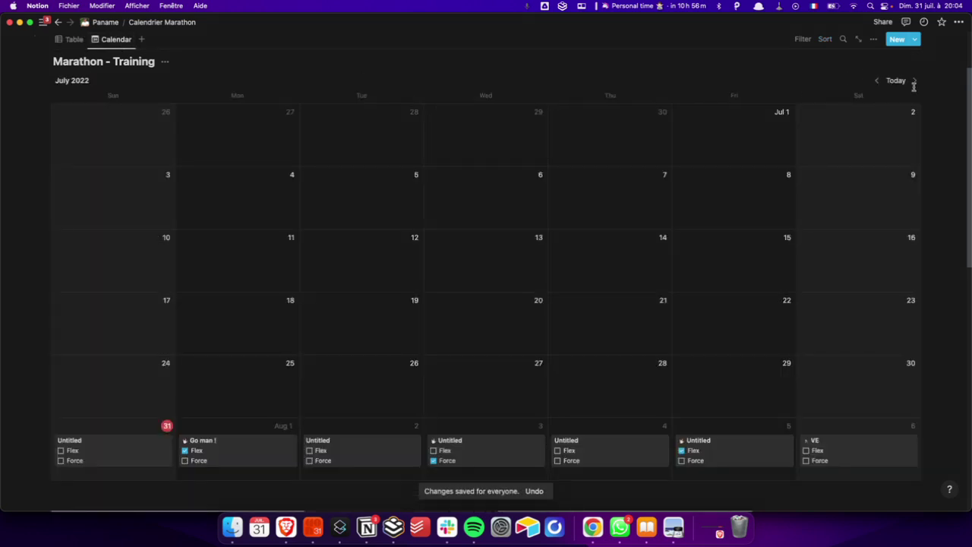
pyautogui.click(874, 40)
pyautogui.click(836, 144)
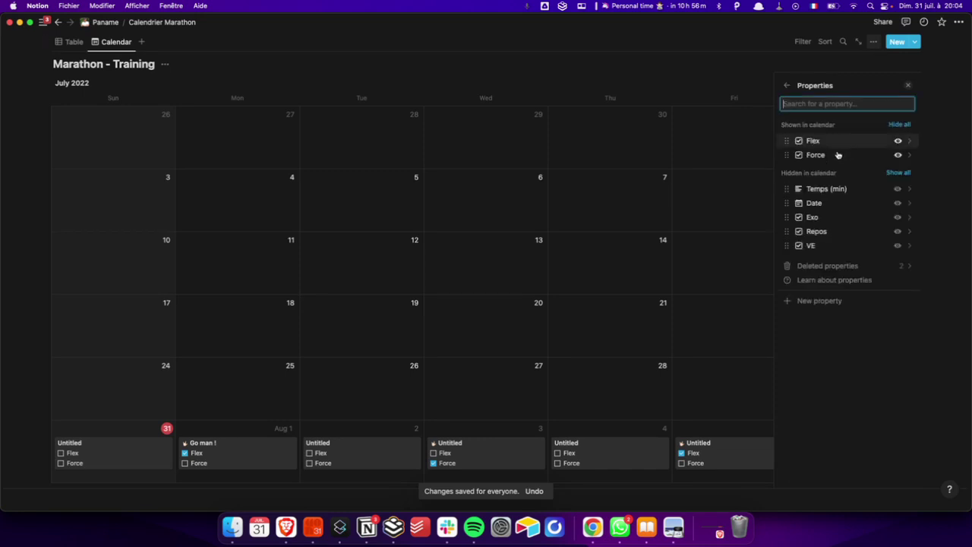
pyautogui.click(898, 218)
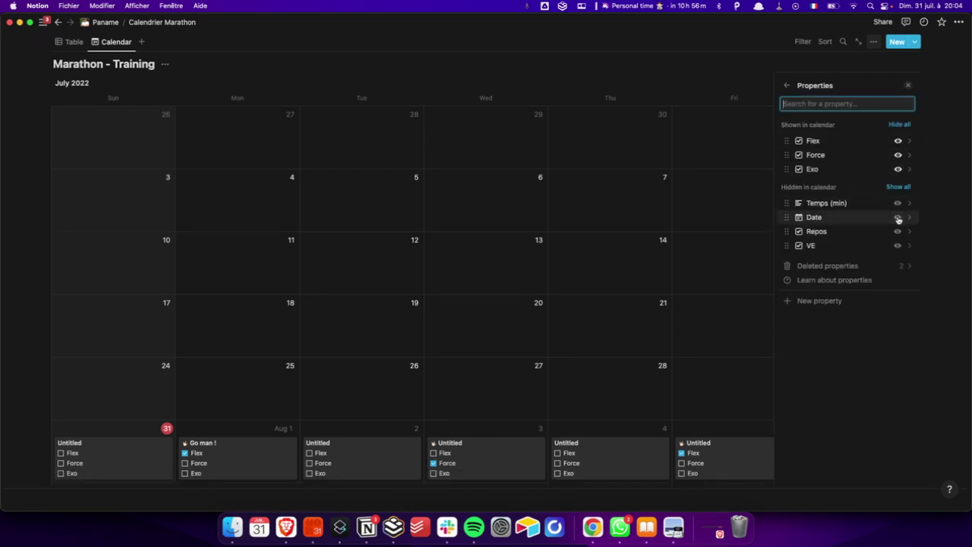
pyautogui.click(898, 231)
pyautogui.click(898, 245)
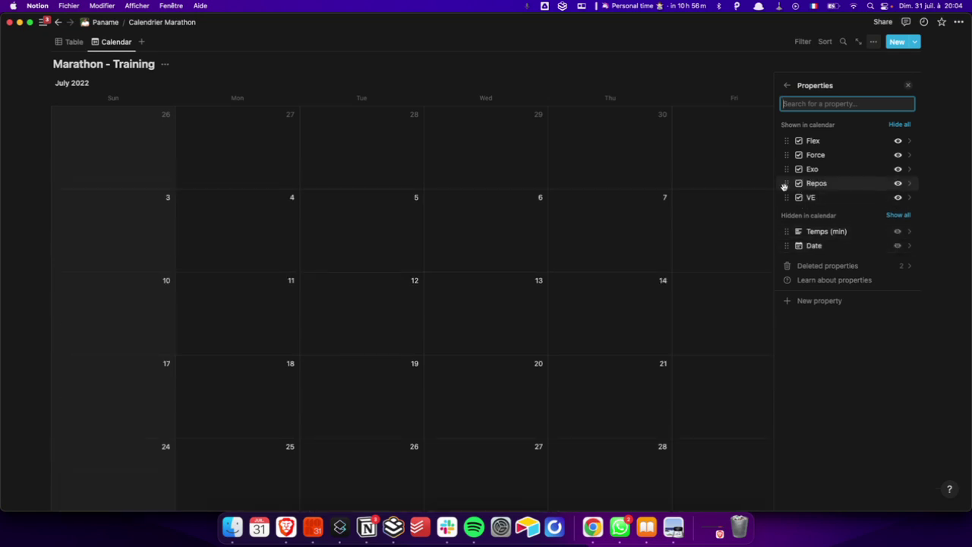
# Reorder the properties shown in the calendar to Repos, Exo, VE, Flex, Force.
pyautogui.moveTo(786, 183); pyautogui.dragTo(785, 141)
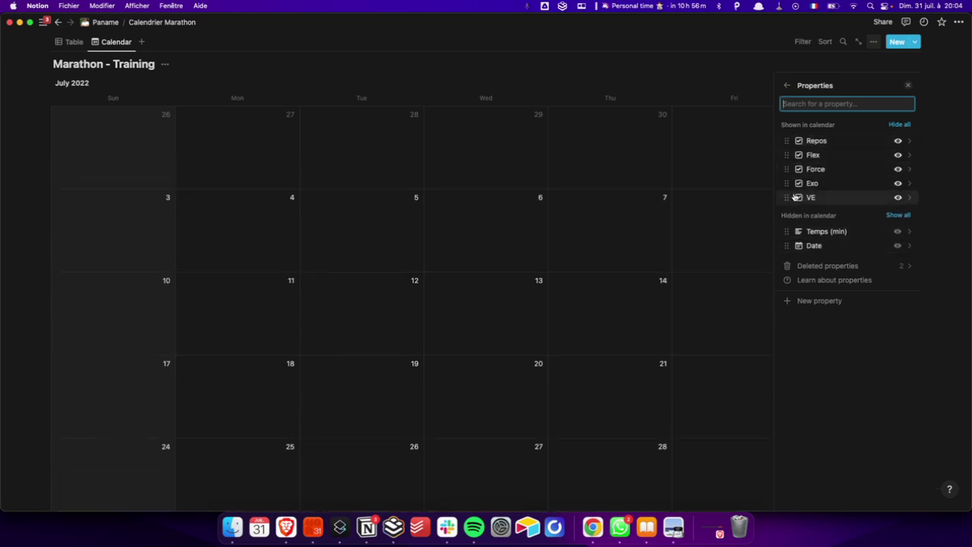
pyautogui.moveTo(786, 198); pyautogui.dragTo(790, 155)
pyautogui.moveTo(786, 197); pyautogui.dragTo(788, 165)
pyautogui.moveTo(782, 198)
pyautogui.mouseDown()
pyautogui.moveTo(786, 183)
pyautogui.moveTo(788, 197)
pyautogui.mouseUp()
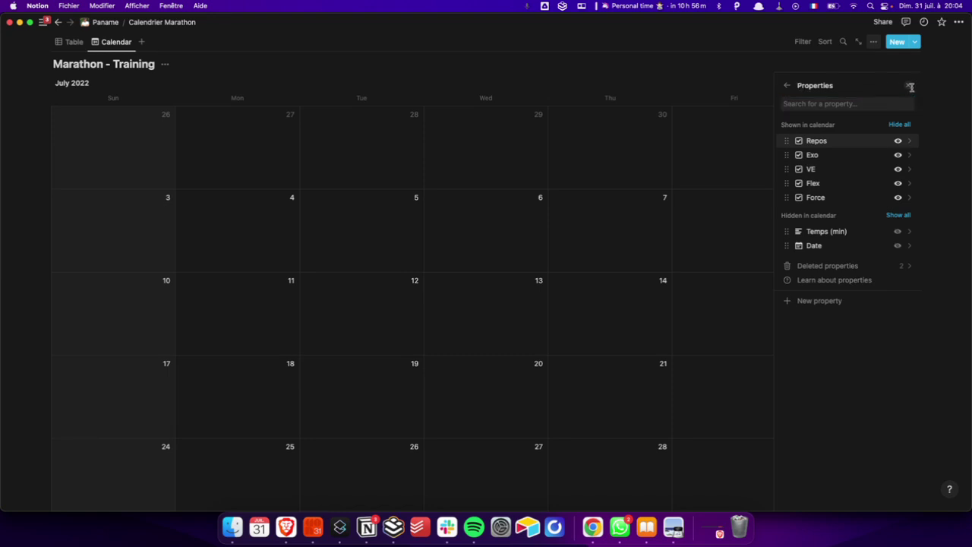
pyautogui.click(908, 86)
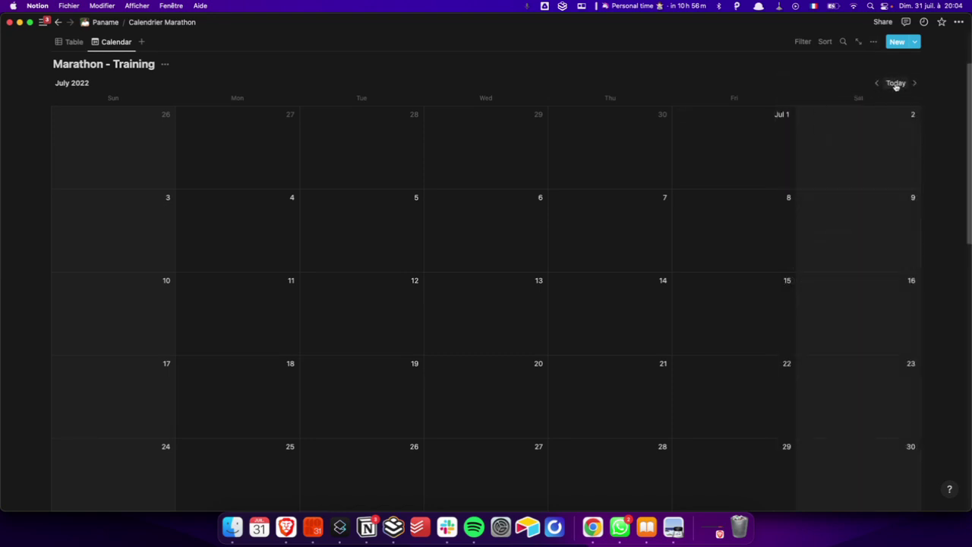
pyautogui.scroll(-5, 570, 265)
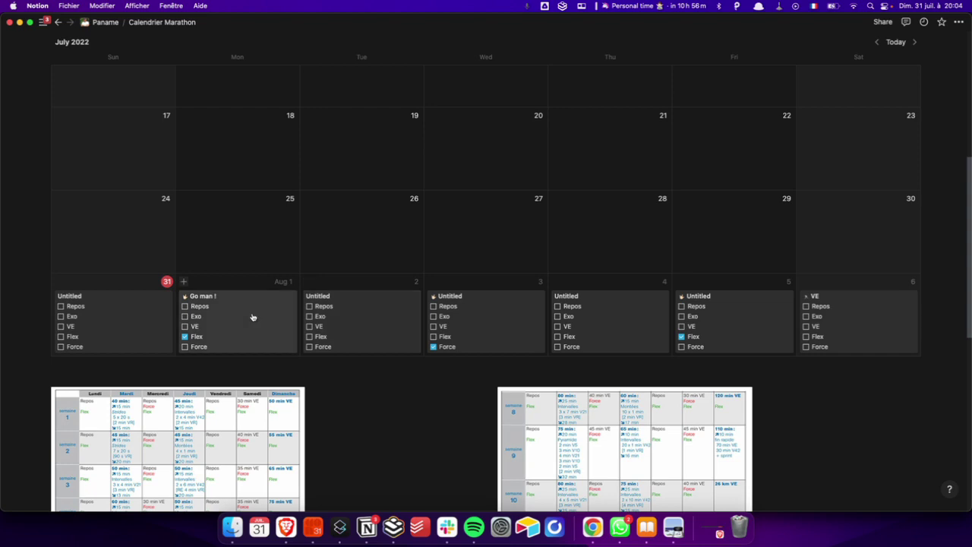
pyautogui.hotkey('ctrl', 'Up')
pyautogui.hotkey('ctrl', 'Up')
pyautogui.hotkey('ctrl', 'Up')
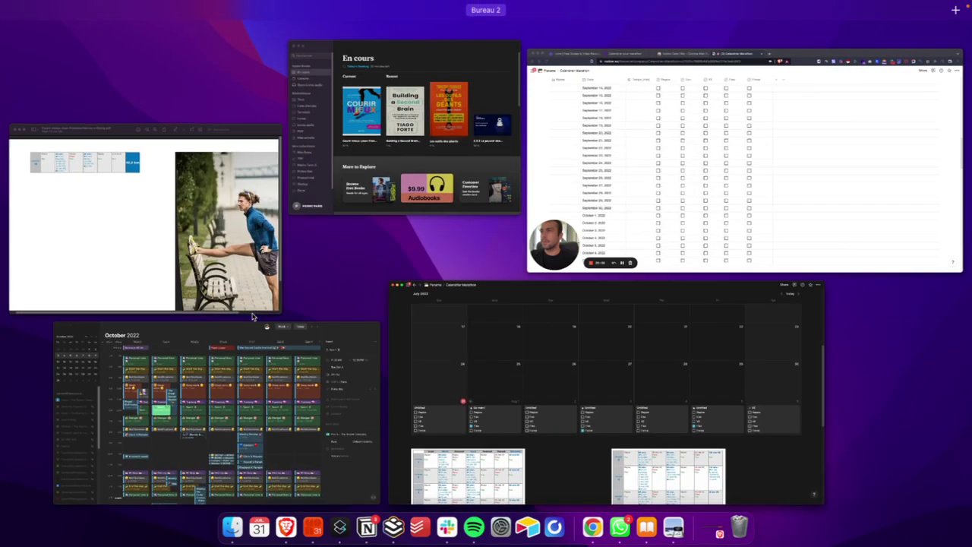
pyautogui.hotkey('ctrl', 'Up')
pyautogui.hotkey('ctrl', 'Up')
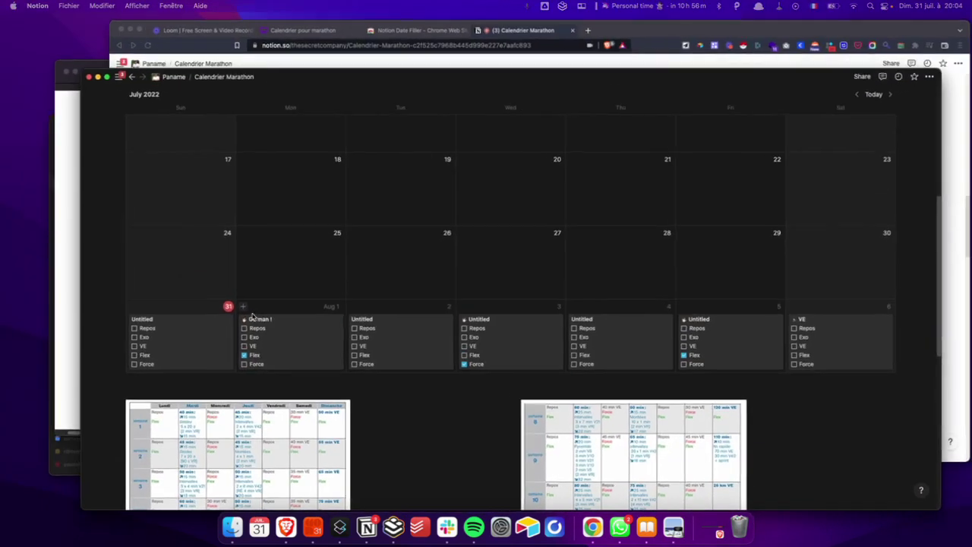
pyautogui.hotkey('ctrl', 'Up')
# Enlarge both training plan images below the calendar to fill the width of their columns.
pyautogui.scroll(-3, 253, 316)
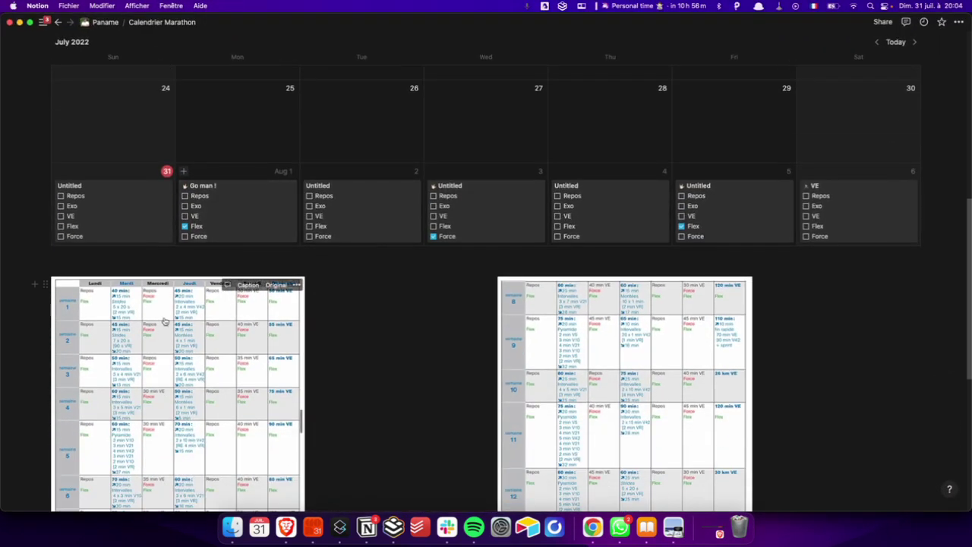
pyautogui.moveTo(302, 414); pyautogui.dragTo(439, 414)
pyautogui.moveTo(751, 451); pyautogui.dragTo(932, 473)
pyautogui.scroll(1, 471, 220)
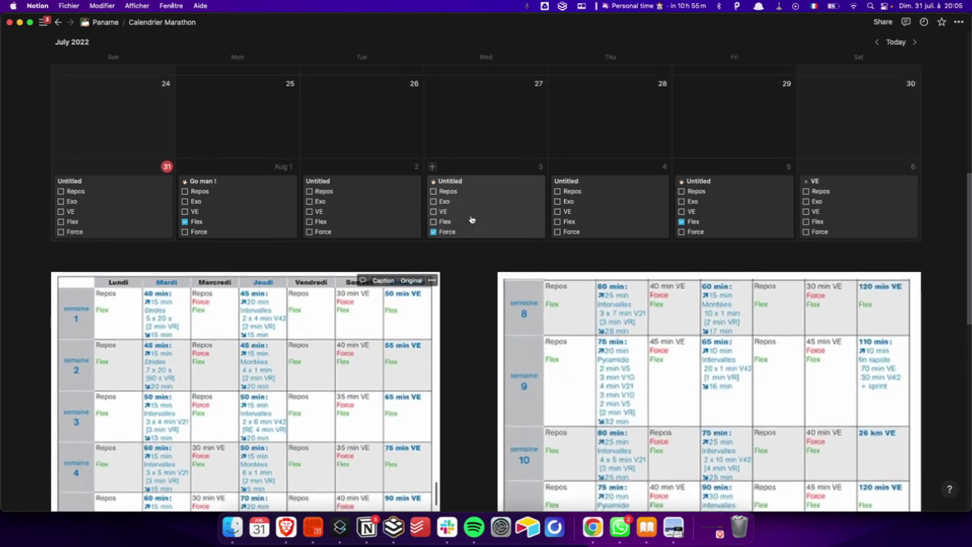
# Tick Repos on the August 1 session card, and Exo and VE on the August 2 card.
pyautogui.scroll(2, 310, 282)
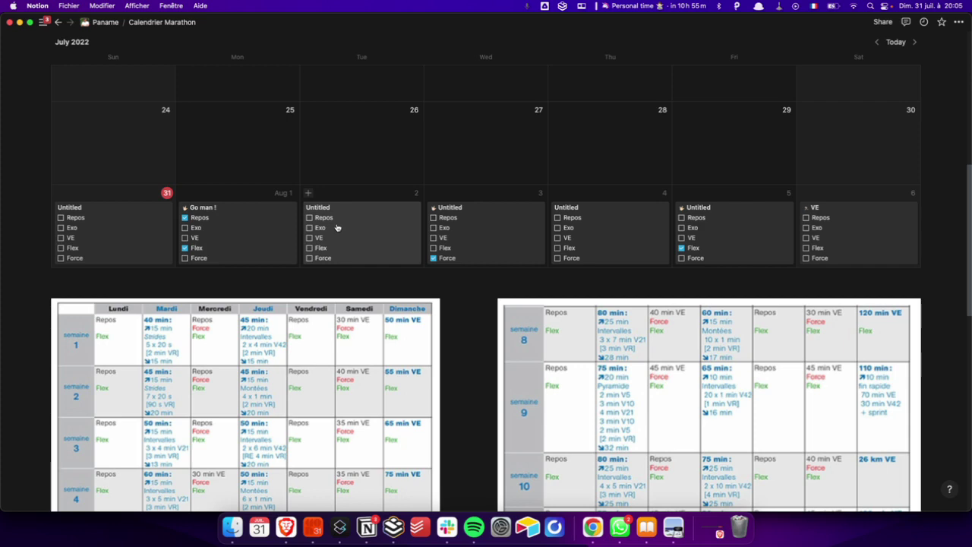
pyautogui.click(313, 229)
pyautogui.click(187, 174)
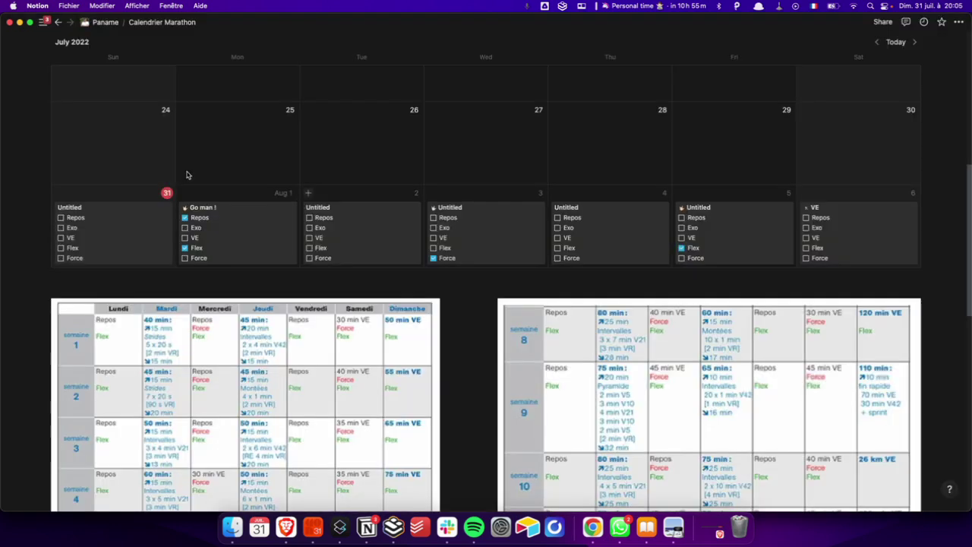
pyautogui.click(310, 228)
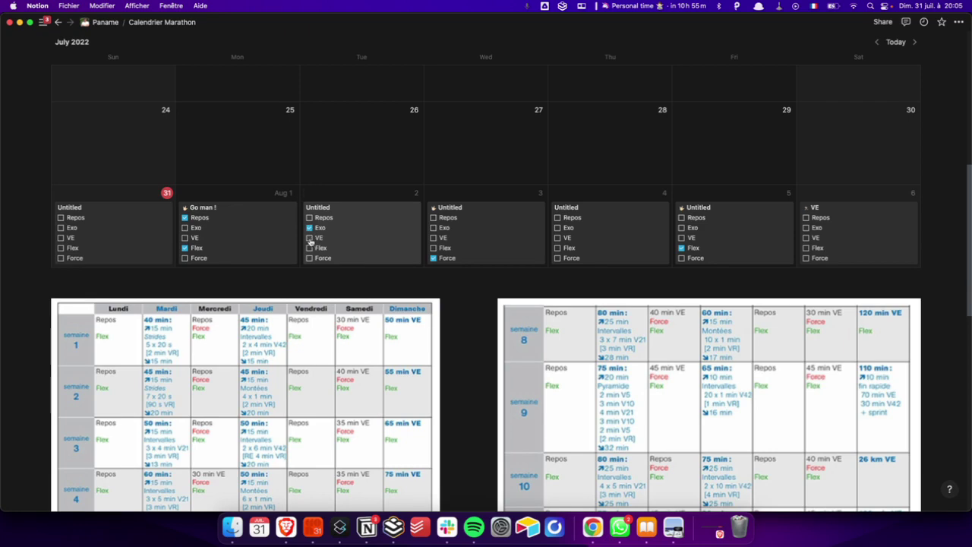
pyautogui.click(309, 238)
pyautogui.scroll(1, 712, 102)
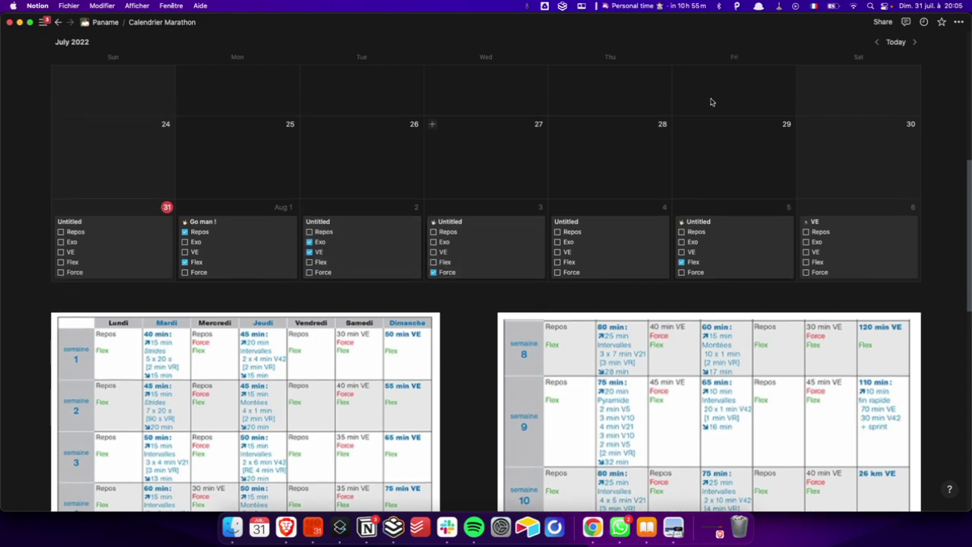
# Show the Temps (min) property on the calendar's session cards.
pyautogui.scroll(5, 884, 64)
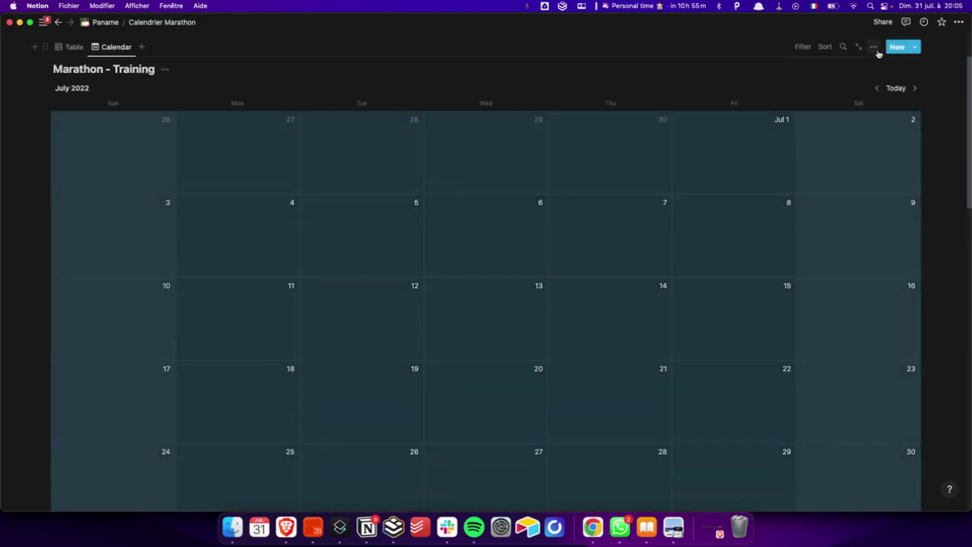
pyautogui.click(873, 46)
pyautogui.click(827, 154)
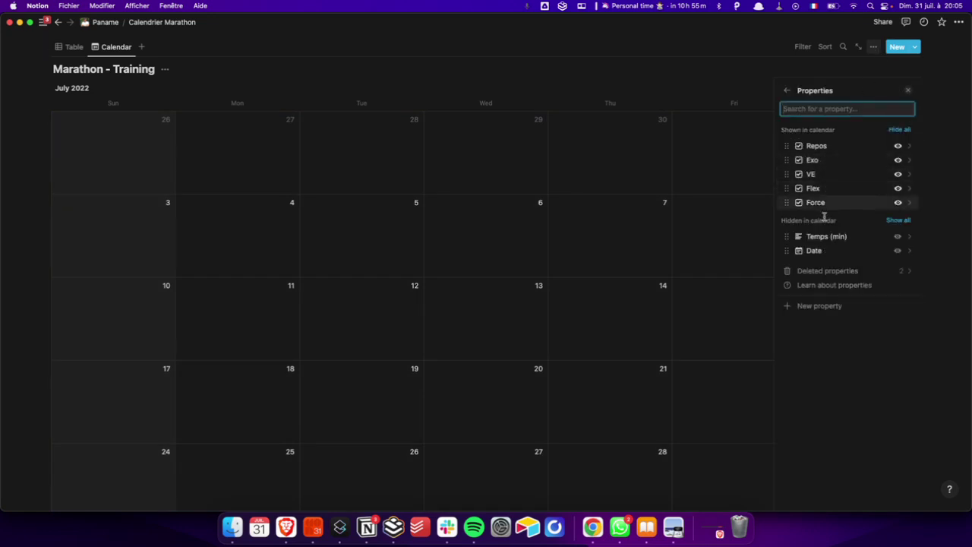
pyautogui.click(898, 237)
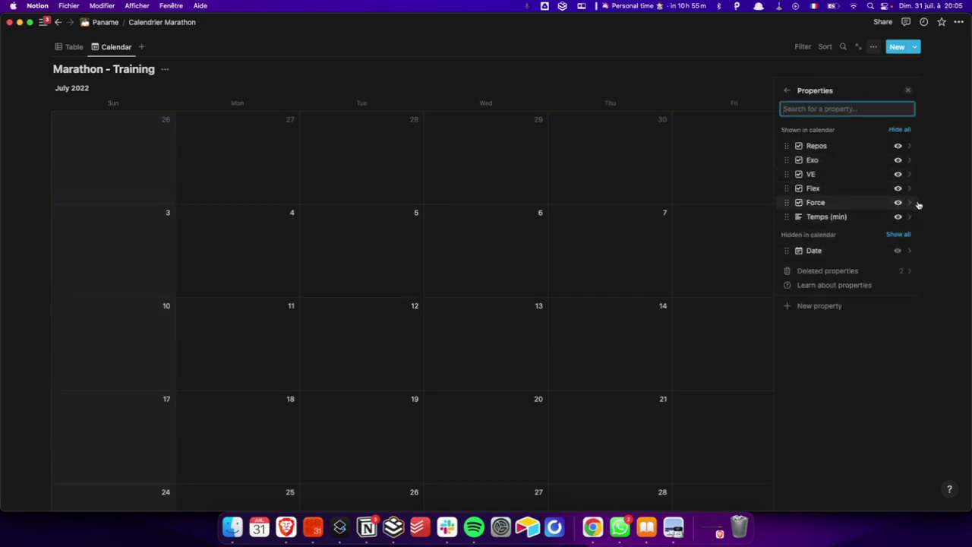
pyautogui.click(910, 203)
pyautogui.click(909, 92)
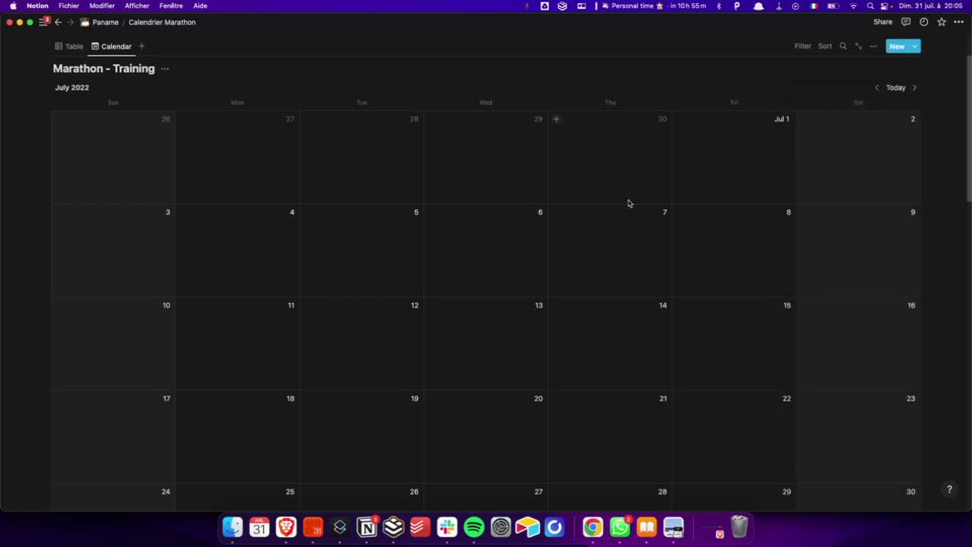
pyautogui.scroll(-5, 630, 203)
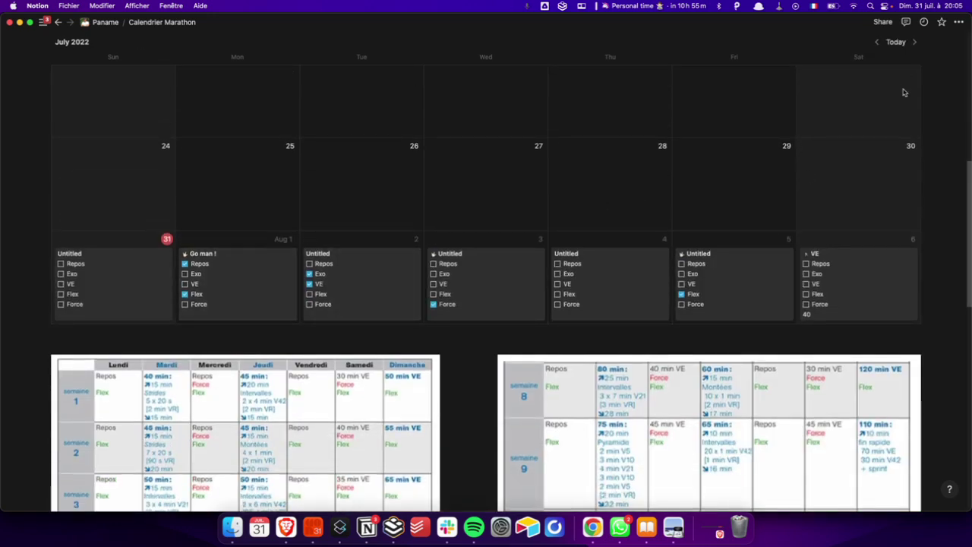
# Move Temps (min) above Repos so it comes first among the properties shown in the calendar.
pyautogui.scroll(5, 908, 80)
pyautogui.scroll(1, 891, 67)
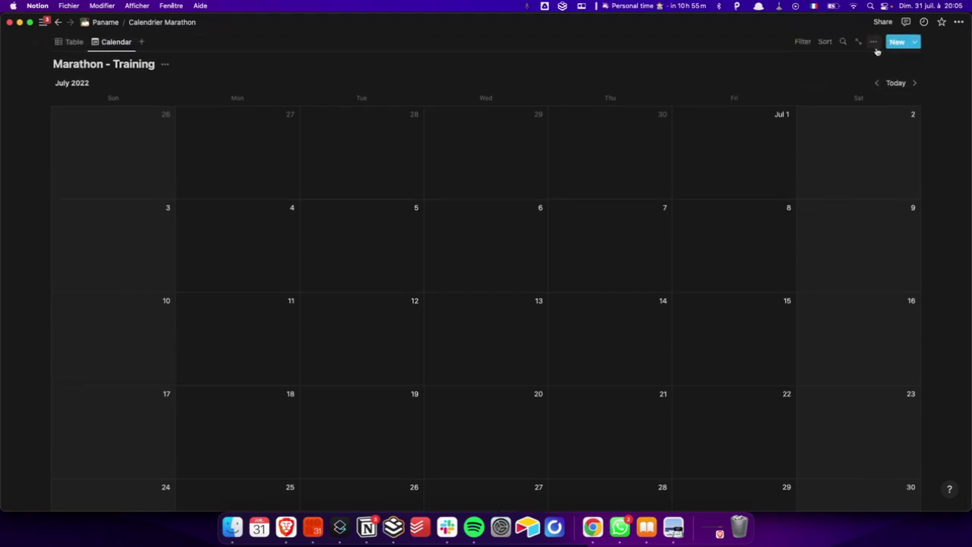
pyautogui.click(874, 42)
pyautogui.click(826, 150)
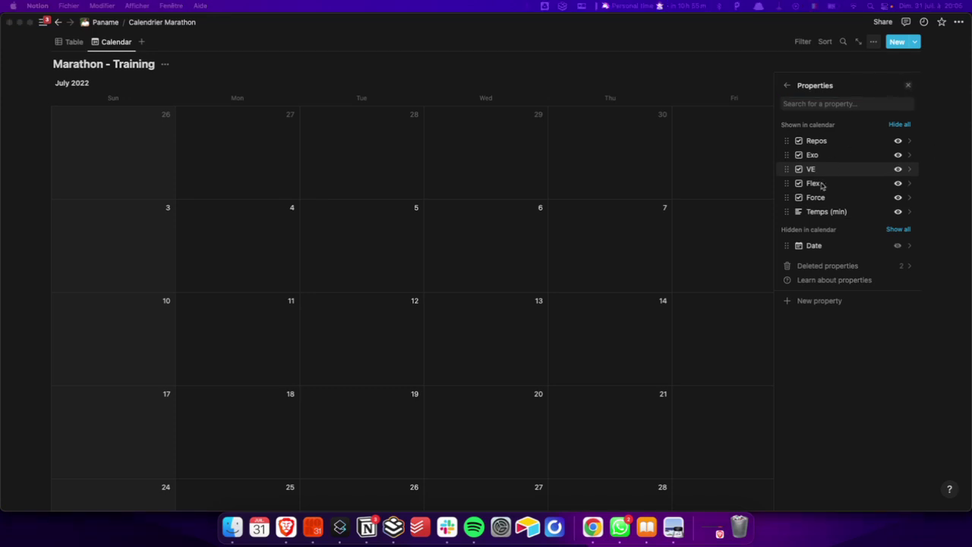
pyautogui.moveTo(787, 211); pyautogui.dragTo(785, 141)
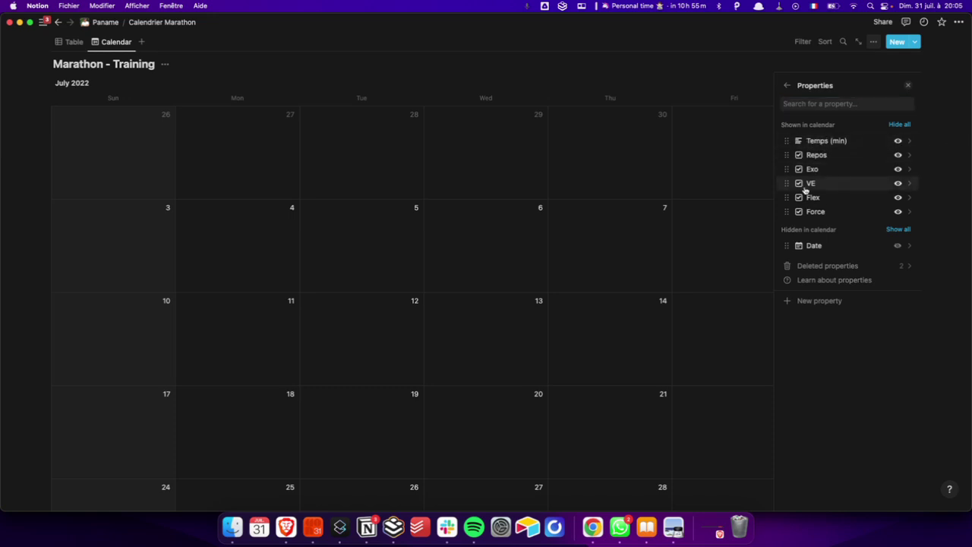
pyautogui.click(909, 84)
pyautogui.scroll(-10, 574, 209)
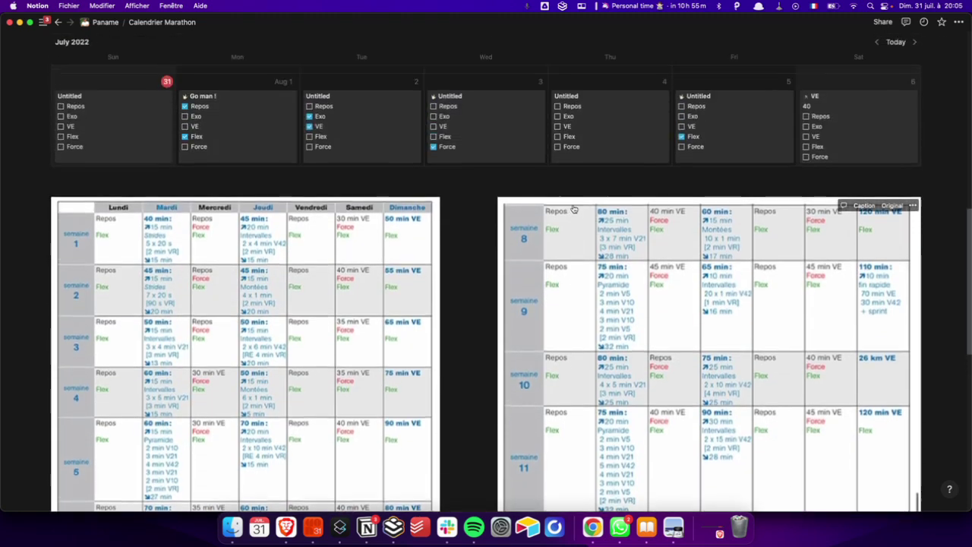
# Set Temps (min) to 45 in the August 2, 2022 session.
pyautogui.scroll(3, 573, 209)
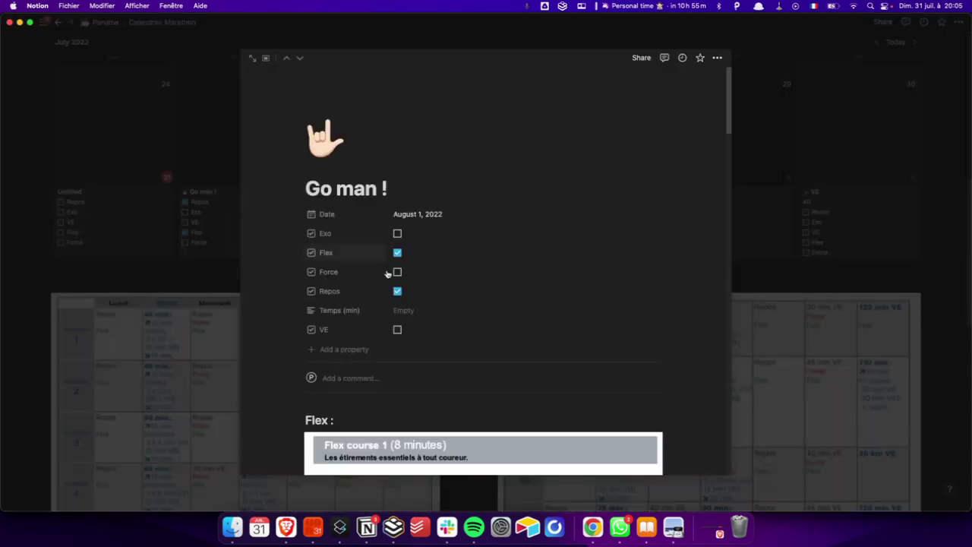
pyautogui.click(192, 237)
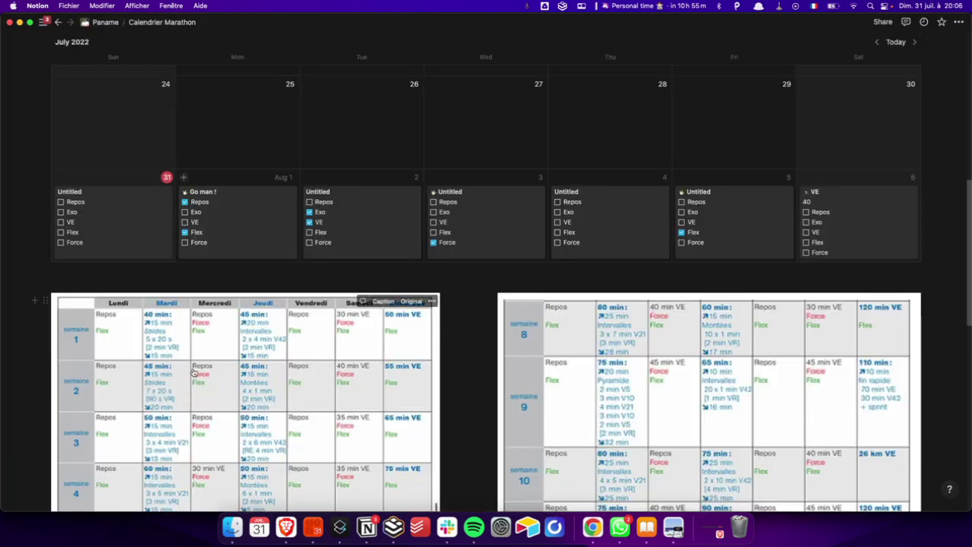
pyautogui.click(336, 241)
pyautogui.click(422, 234)
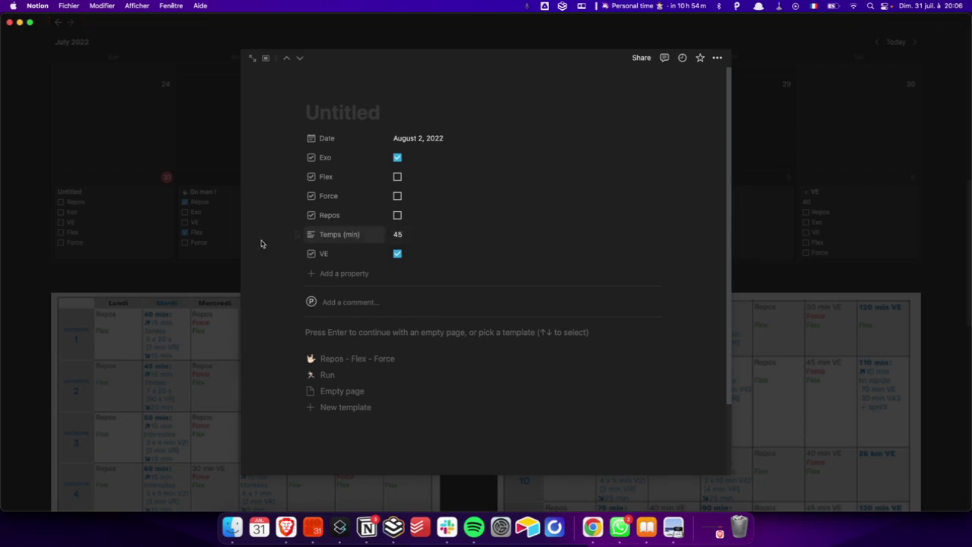
pyautogui.click(195, 249)
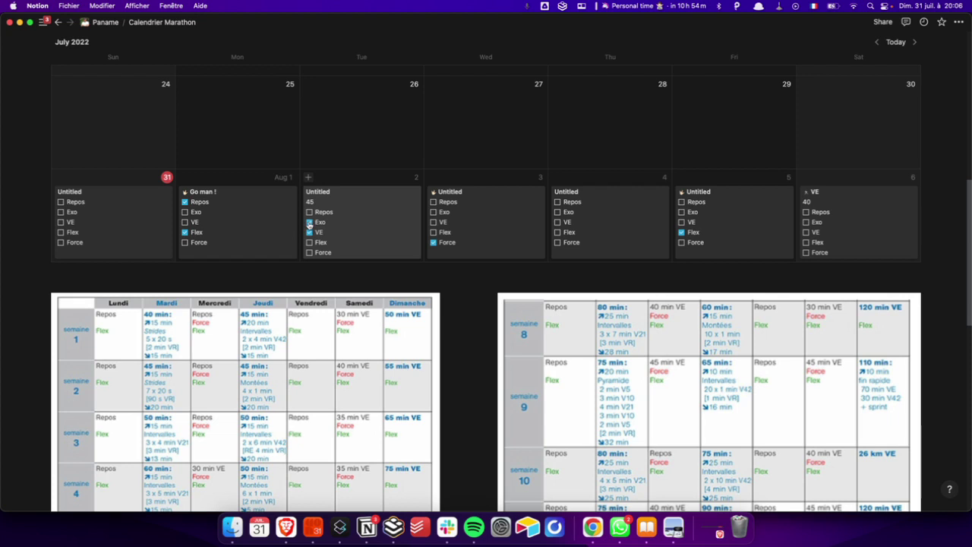
# Tick Repos and Flex on the August 3 session card, following the week 1 training plan.
pyautogui.scroll(-2, 358, 222)
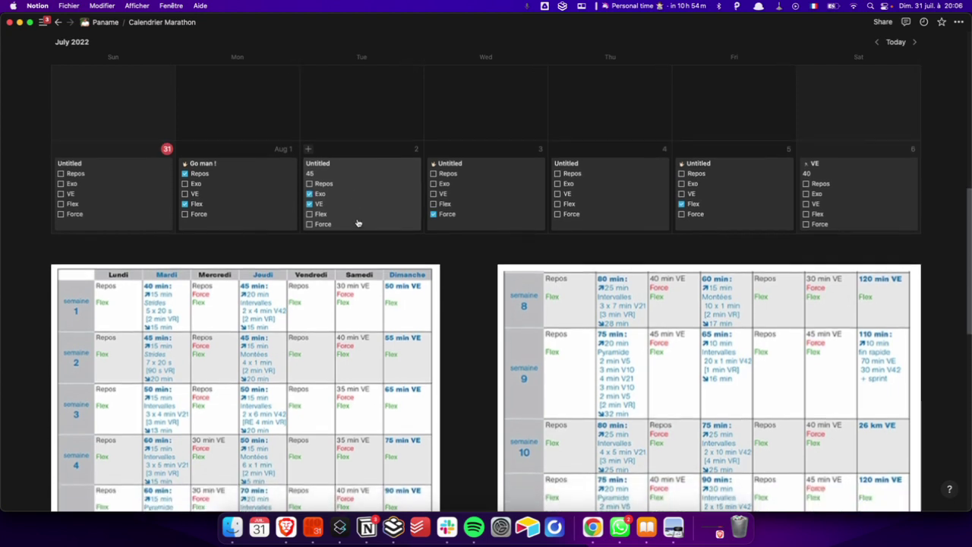
pyautogui.scroll(-2, 358, 221)
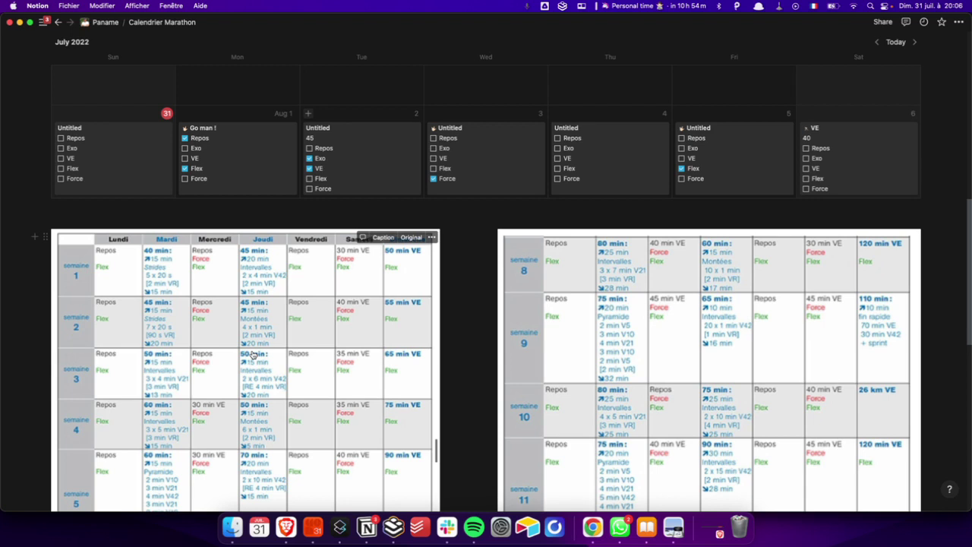
pyautogui.click(433, 138)
pyautogui.click(434, 168)
pyautogui.press('Escape')
pyautogui.click(435, 168)
pyautogui.click(497, 152)
pyautogui.press('Escape')
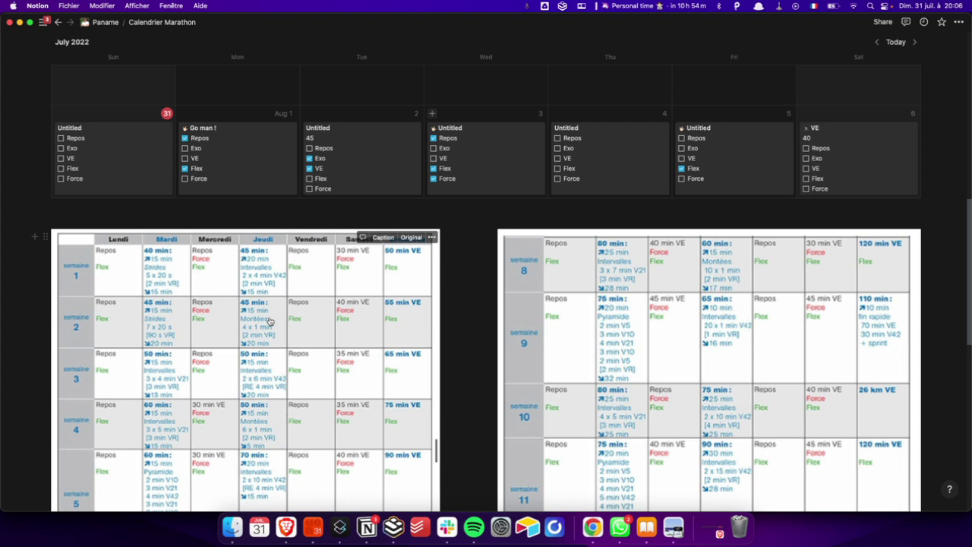
# Create a new database template named Run Exo from the August 2, 2022 session and start its body as an empty page.
pyautogui.click(338, 180)
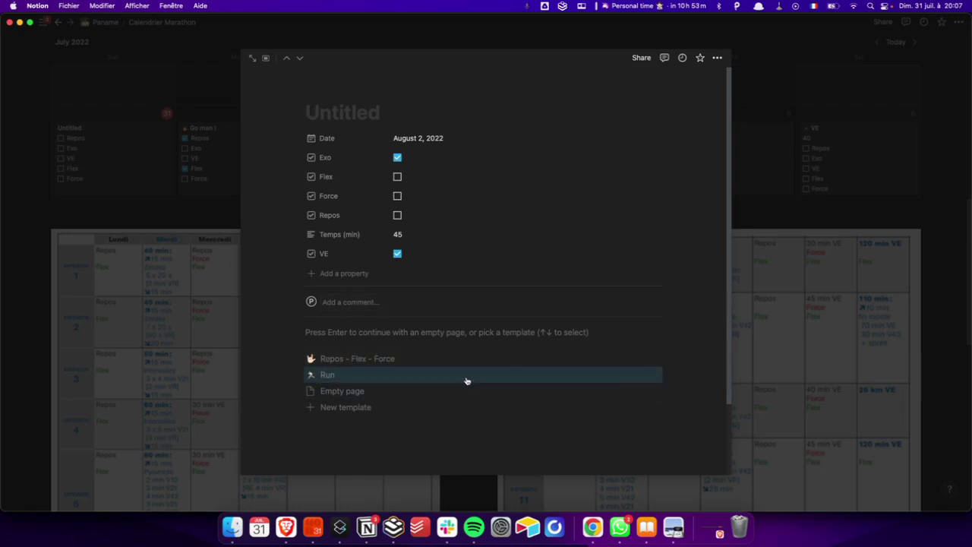
pyautogui.click(372, 408)
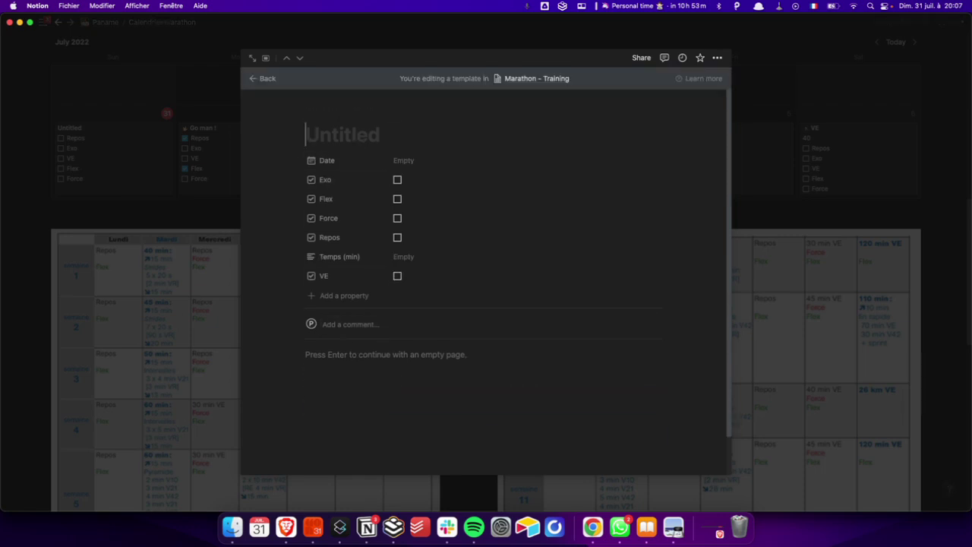
pyautogui.write('Run Ex')
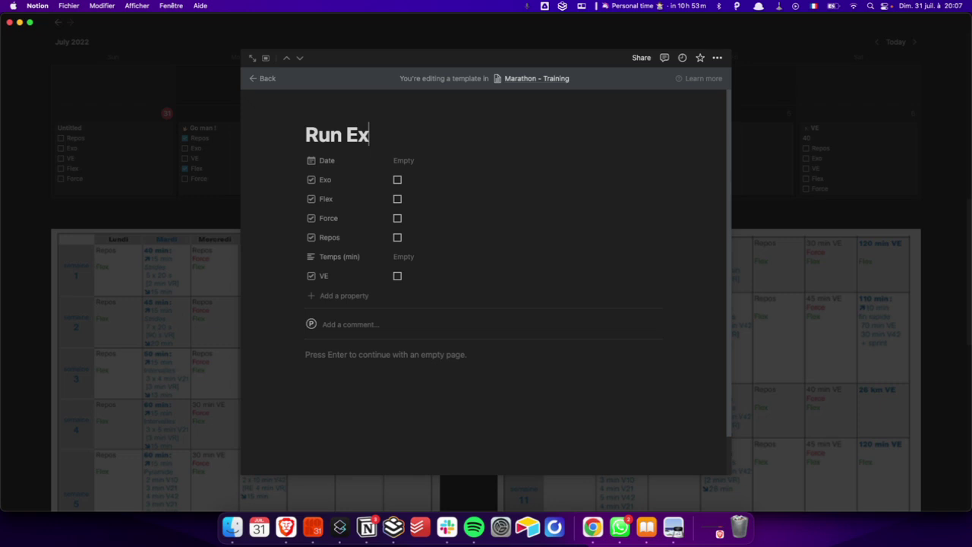
pyautogui.write('o')
pyautogui.click(376, 357)
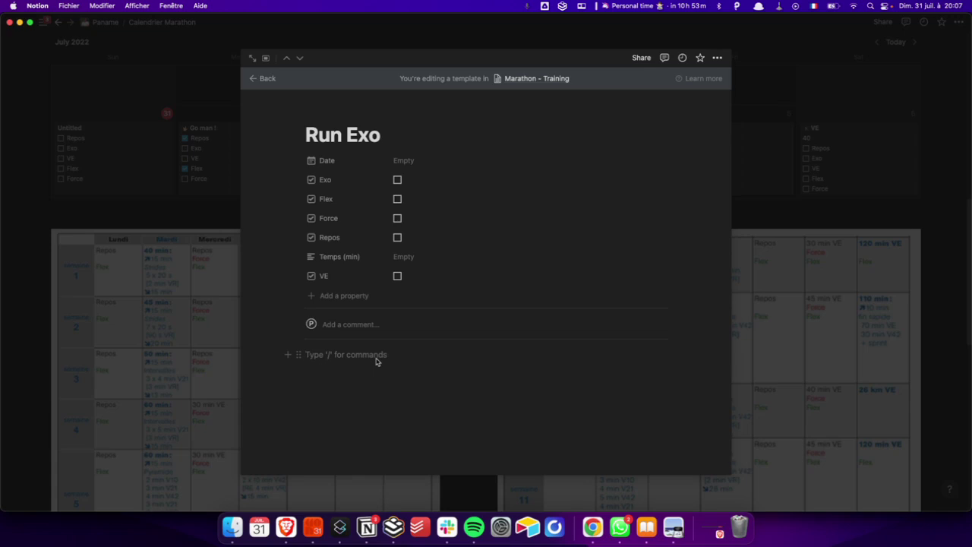
# Switch to the Courir mieux PDF in Preview and capture the spread with the training examples and the legend on pages 288–289.
pyautogui.hotkey('ctrl', 'Up')
pyautogui.click(163, 254)
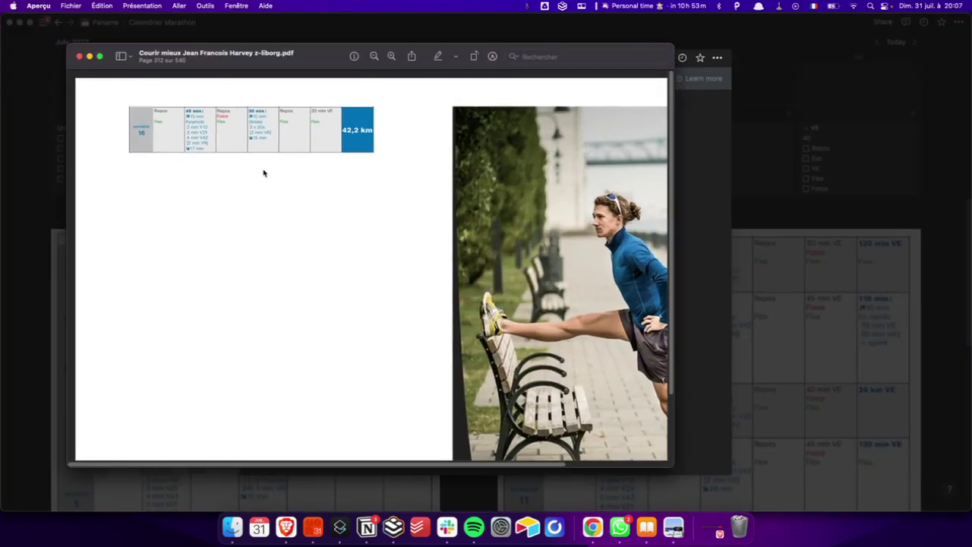
pyautogui.hscroll(-10, 263, 173)
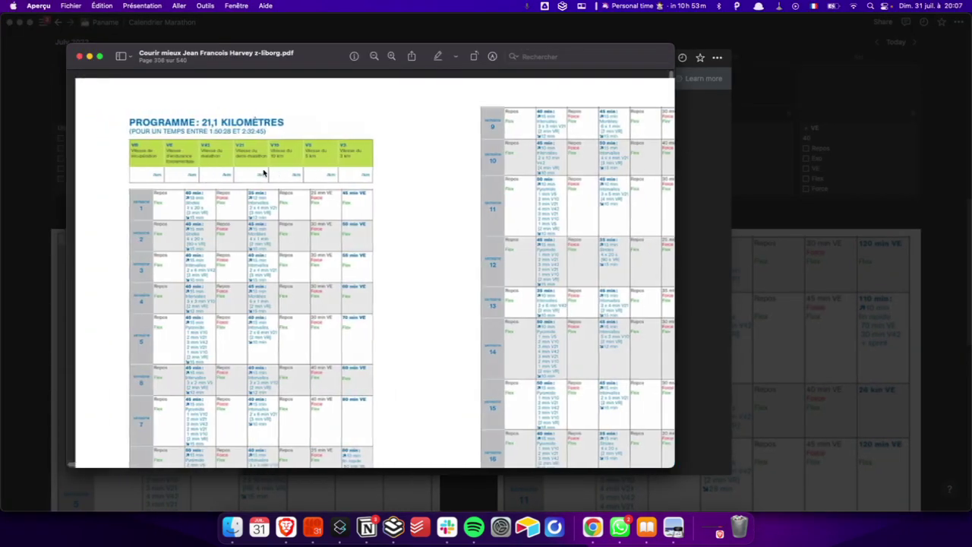
pyautogui.hscroll(-15, 264, 173)
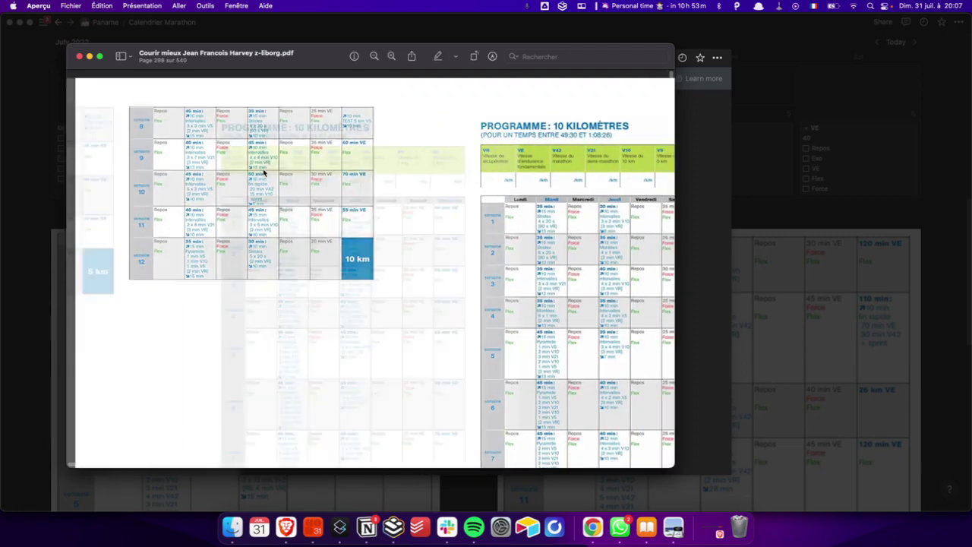
pyautogui.hscroll(-10, 264, 173)
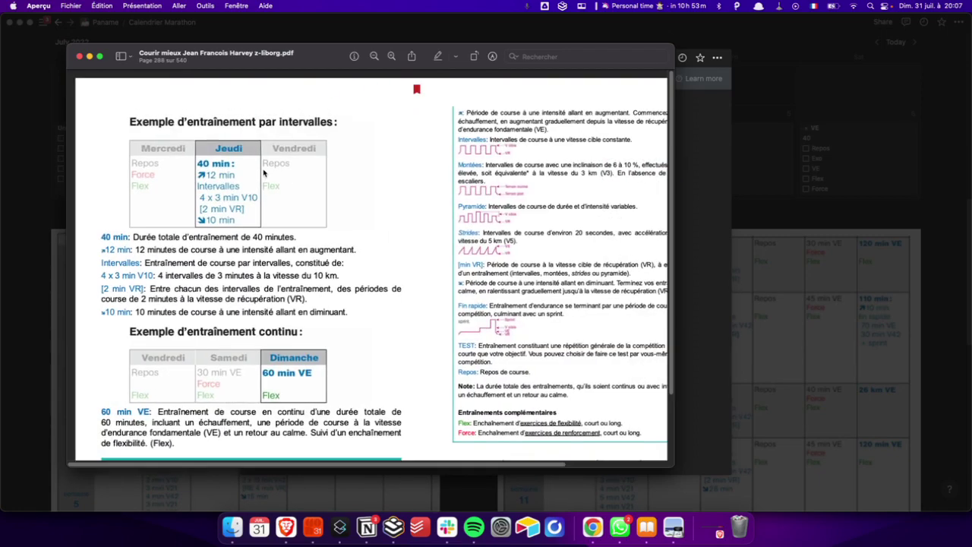
pyautogui.hscroll(-5, 263, 173)
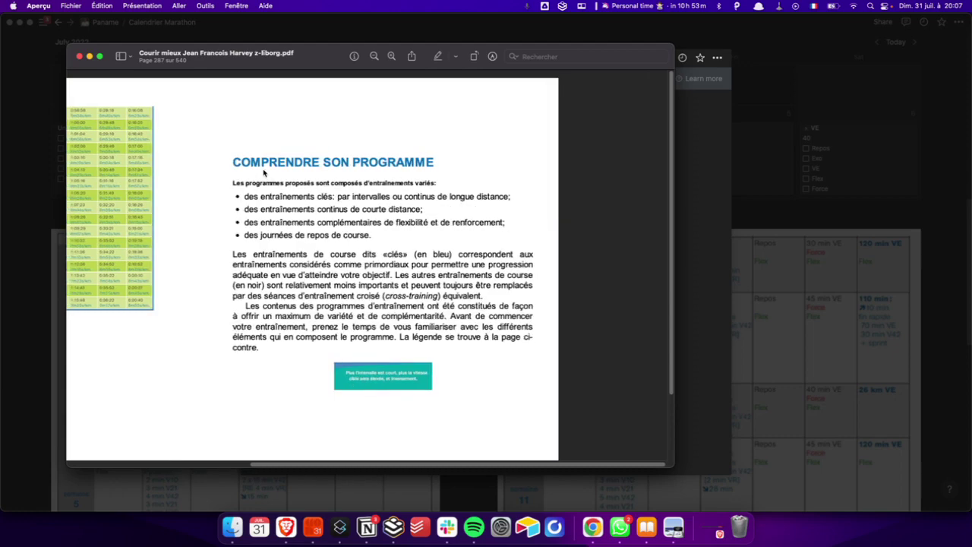
pyautogui.hscroll(5, 264, 173)
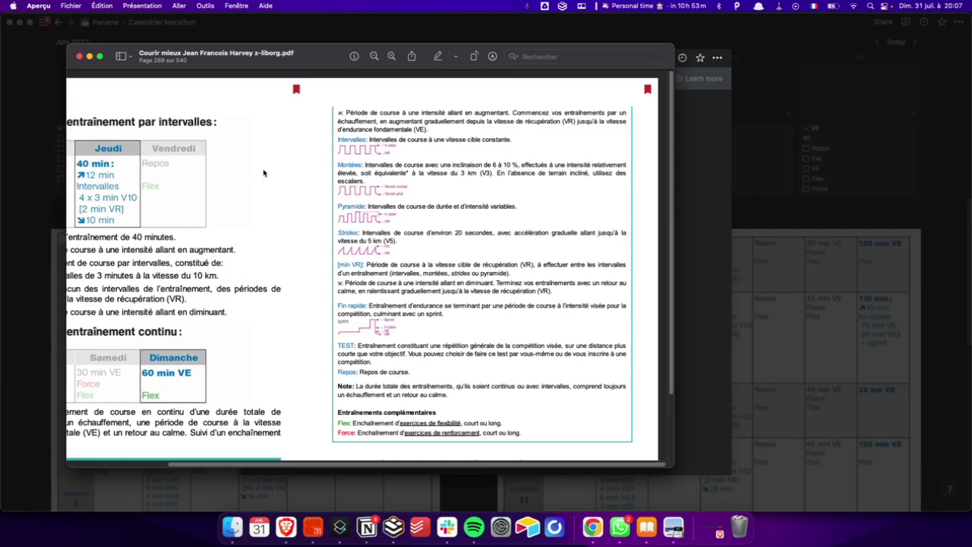
pyautogui.hscroll(-4, 264, 173)
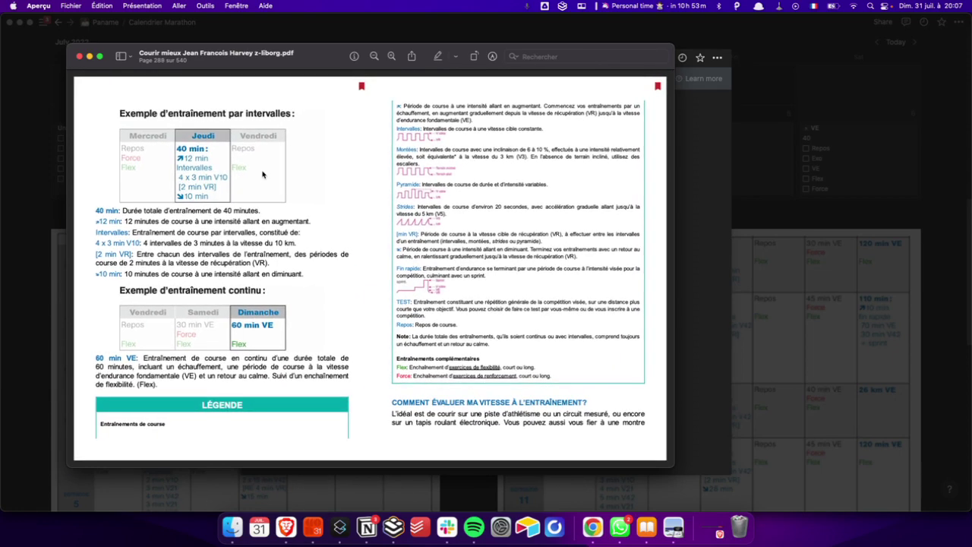
pyautogui.press('super+shift+5')
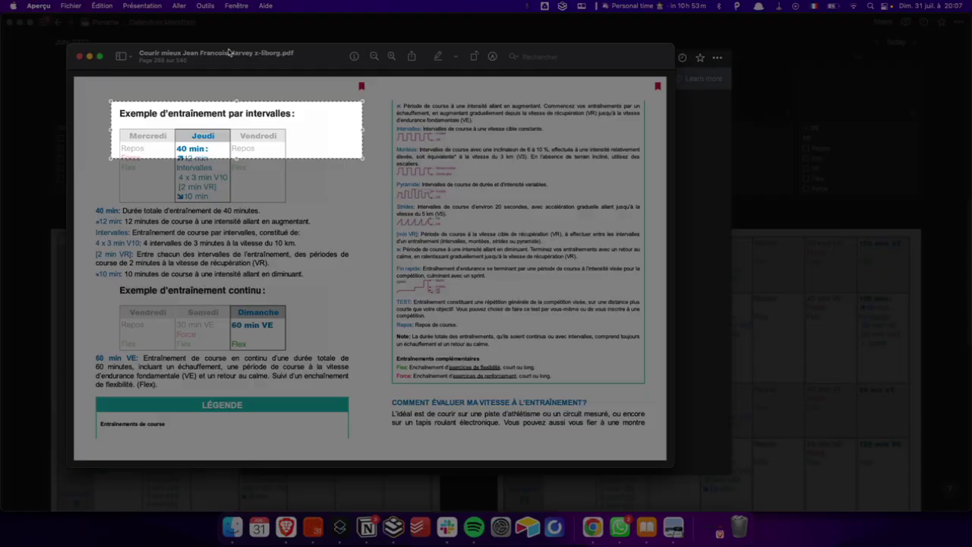
pyautogui.moveTo(217, 130); pyautogui.dragTo(182, 116)
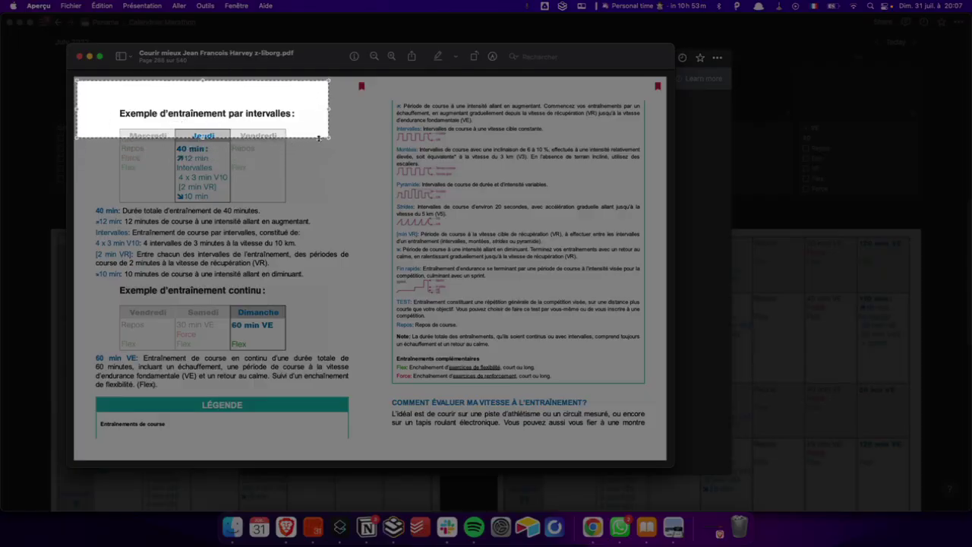
pyautogui.moveTo(319, 138); pyautogui.dragTo(658, 449)
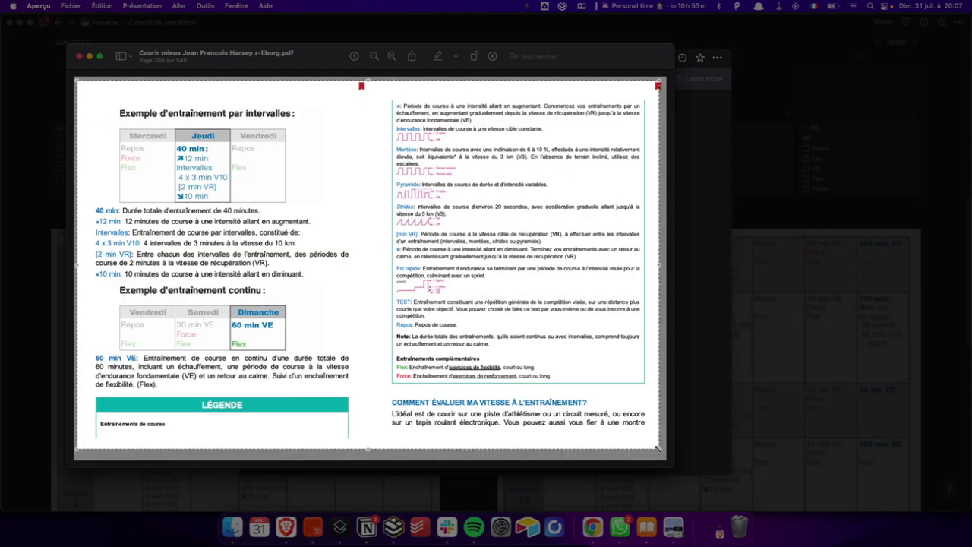
pyautogui.press('Return')
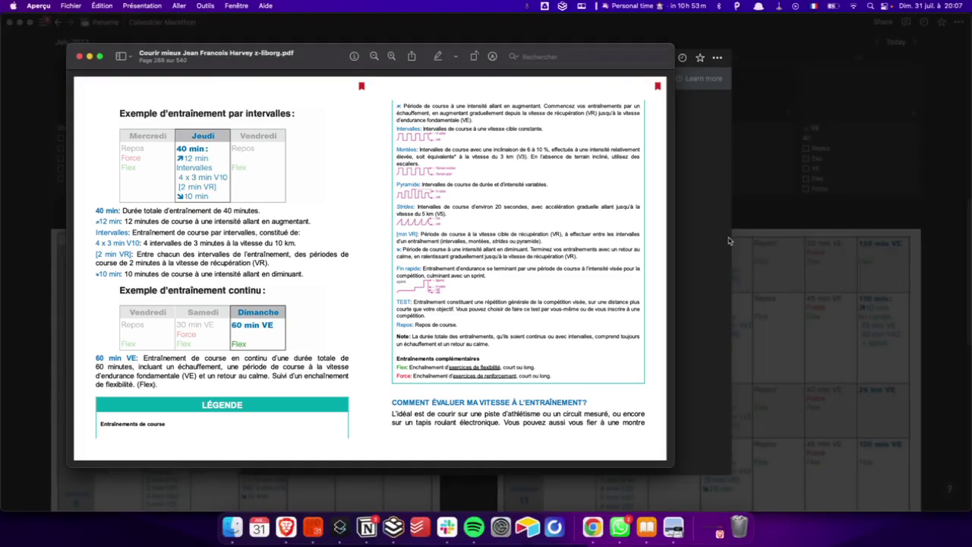
# Insert the captured examples and legend image into the Run Exo template body and add an empty line above it.
pyautogui.click(689, 251)
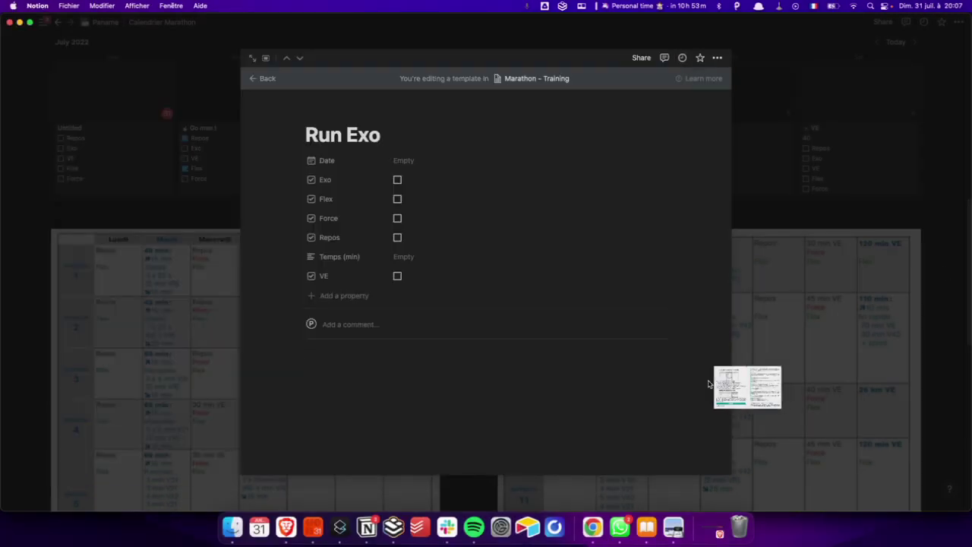
pyautogui.moveTo(748, 387); pyautogui.dragTo(370, 363)
pyautogui.scroll(-4, 369, 363)
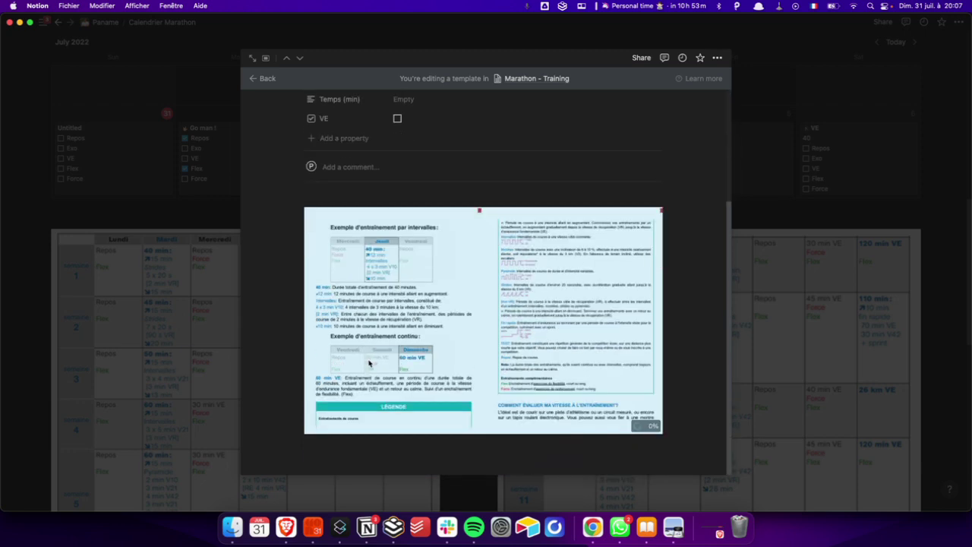
pyautogui.click(381, 199)
pyautogui.press('Return')
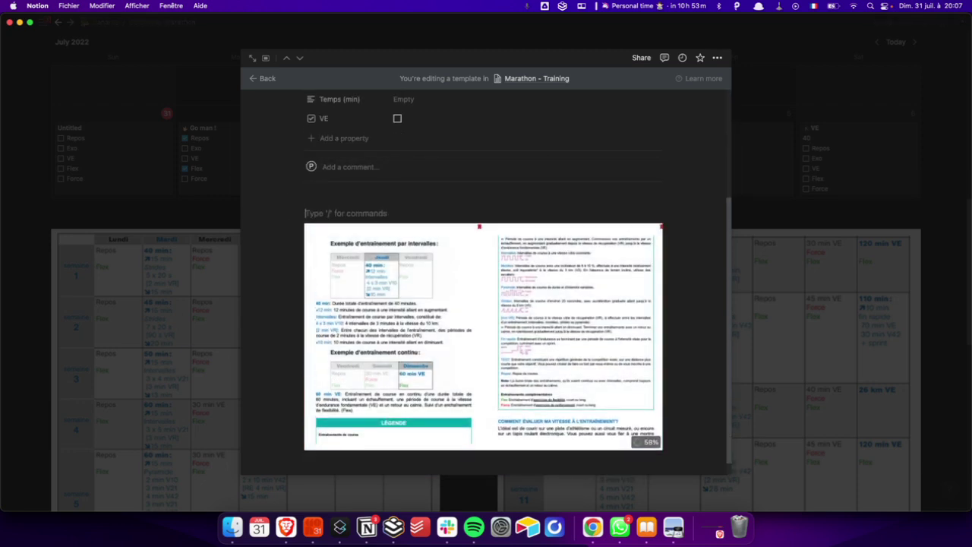
# Insert Capture d'écran 2022-07-31 à 19.46.54 from Téléchargements above the legend image in the template, and widen it.
pyautogui.click(232, 526)
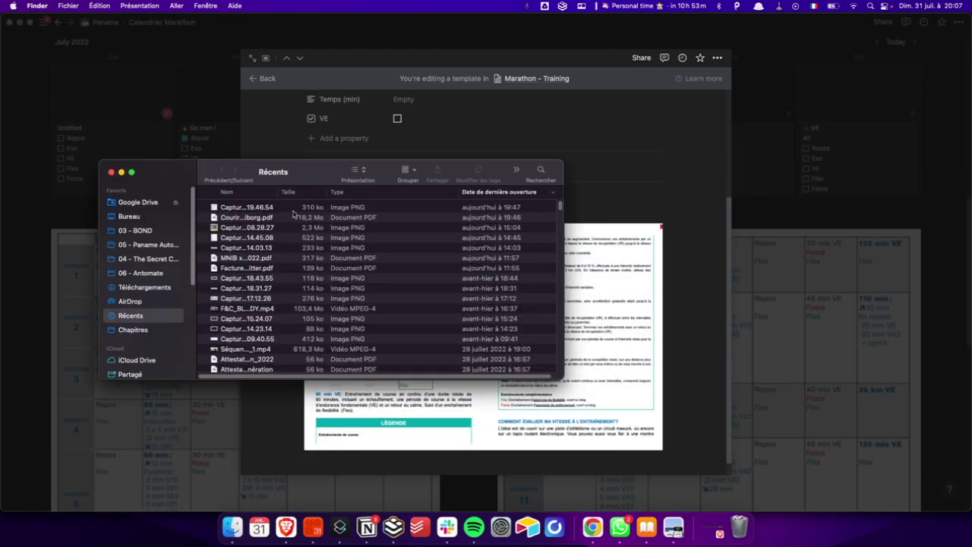
pyautogui.click(155, 286)
pyautogui.click(237, 227)
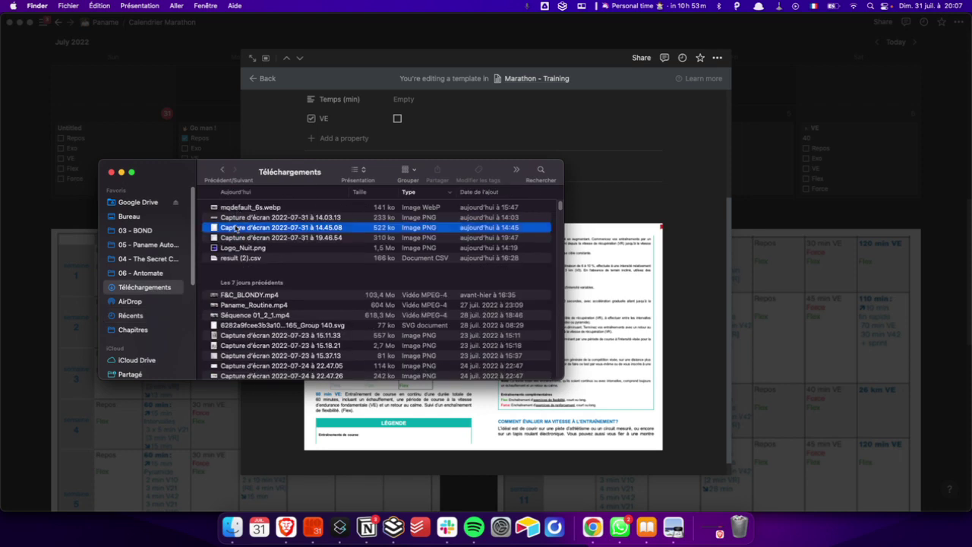
pyautogui.press('space')
pyautogui.press('Down')
pyautogui.press('space')
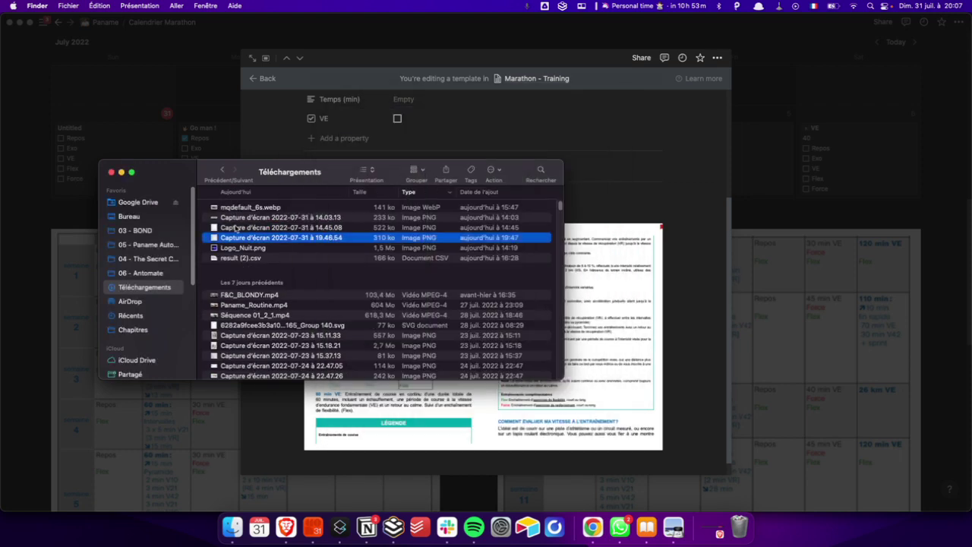
pyautogui.moveTo(236, 238); pyautogui.dragTo(606, 210)
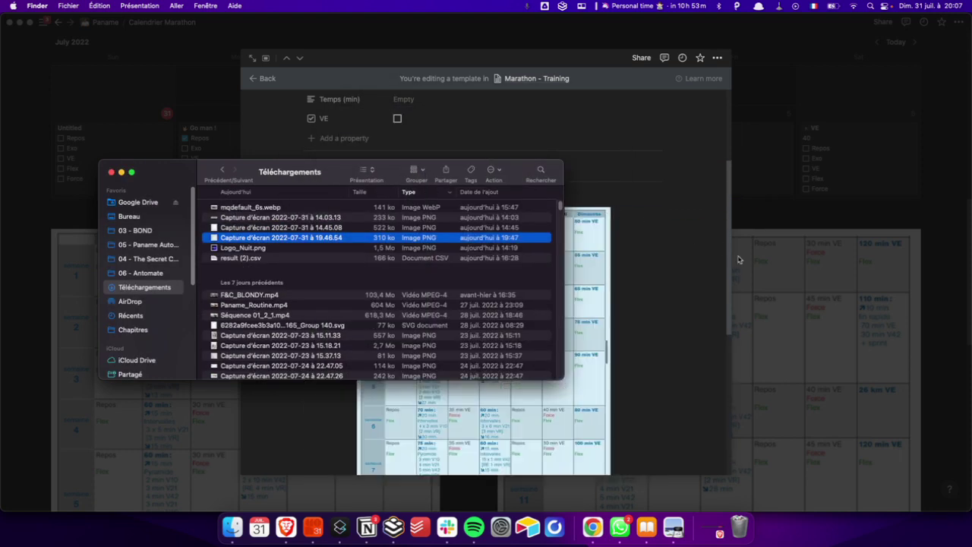
pyautogui.click(633, 275)
pyautogui.moveTo(607, 350); pyautogui.dragTo(645, 353)
pyautogui.scroll(-3, 645, 355)
pyautogui.scroll(-2, 644, 355)
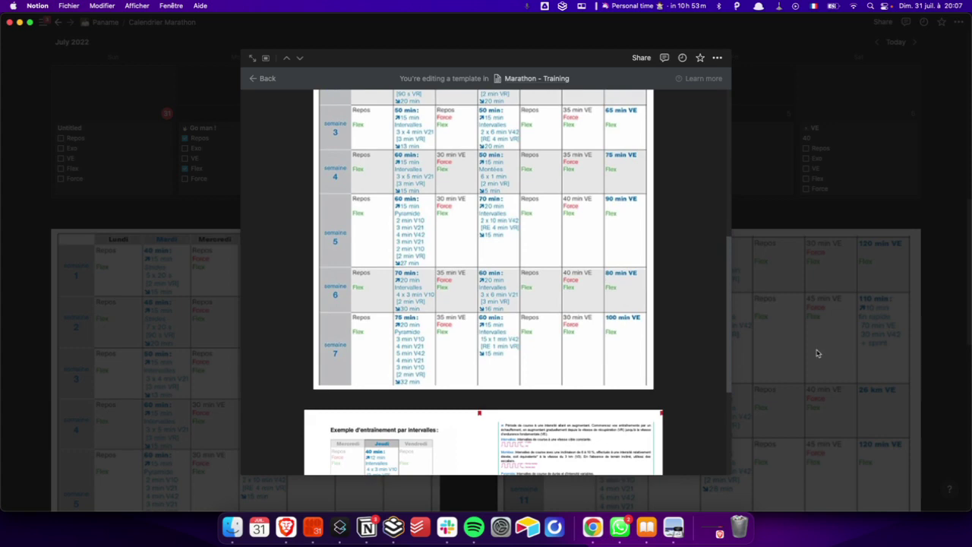
# Copy the weeks 8–15 plan image from the calendar page into the Run Exo template, between the weeks 1–7 plan and the legend image.
pyautogui.click(818, 353)
pyautogui.click(786, 340)
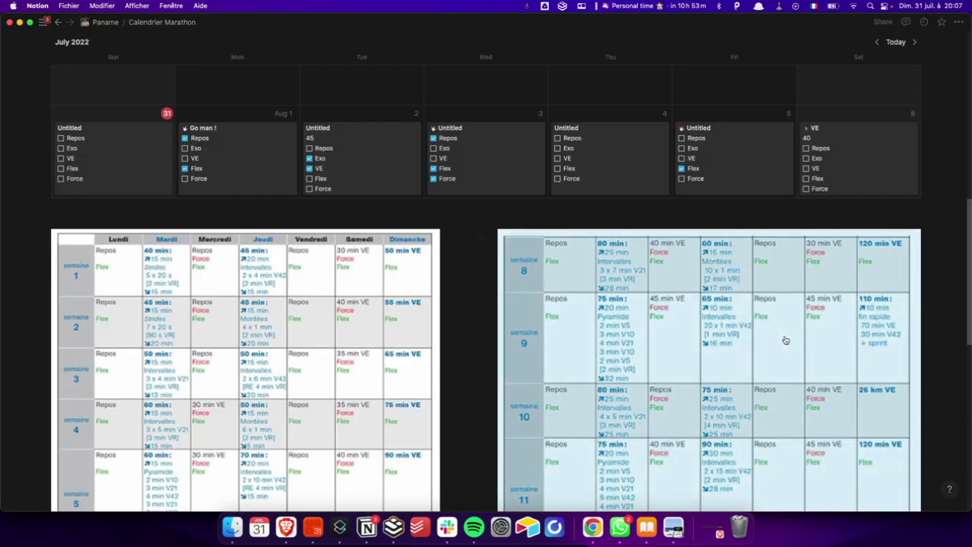
pyautogui.click(56, 24)
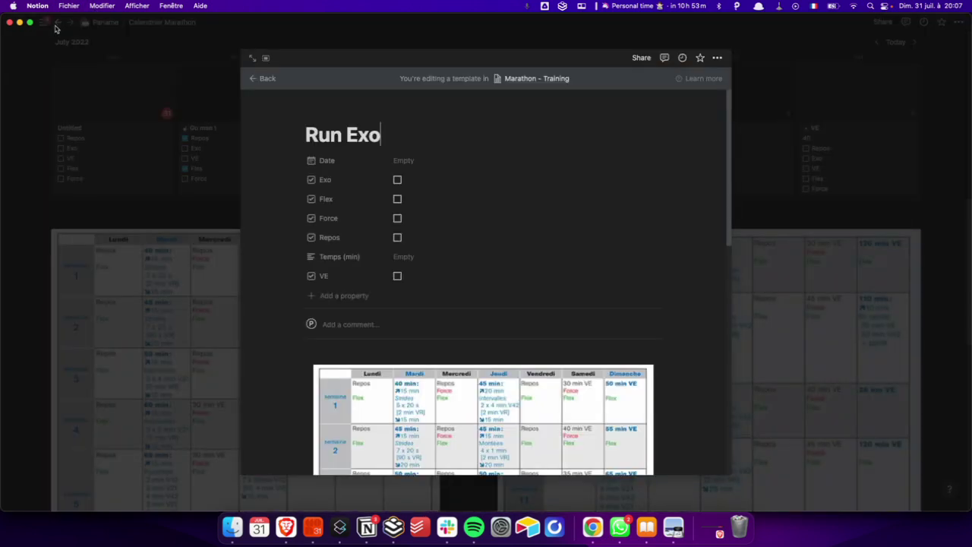
pyautogui.scroll(-5, 382, 384)
pyautogui.scroll(3, 383, 384)
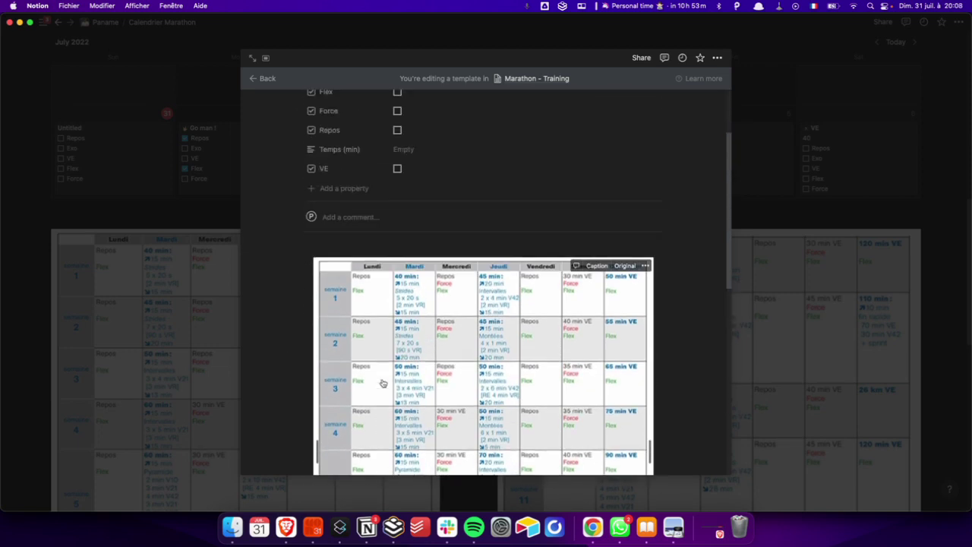
pyautogui.scroll(-5, 383, 364)
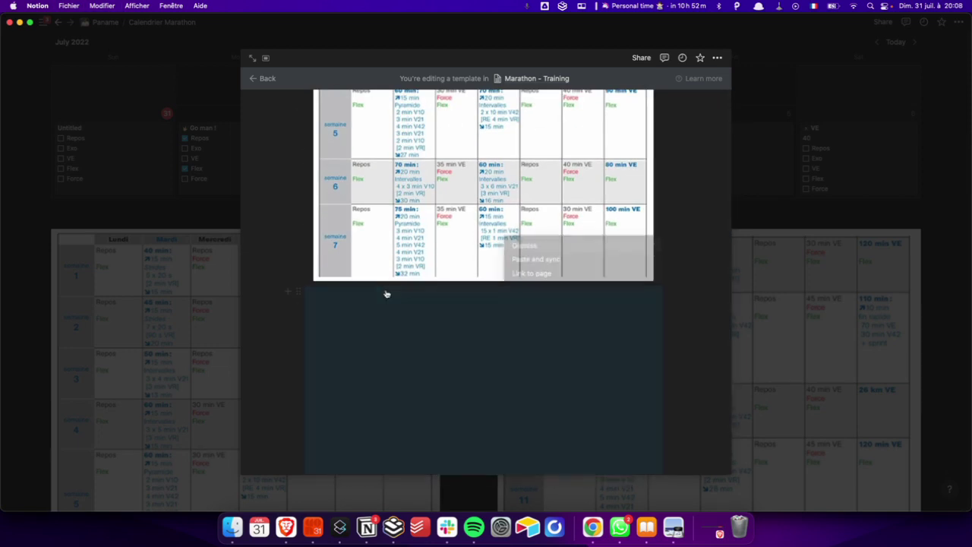
pyautogui.click(532, 244)
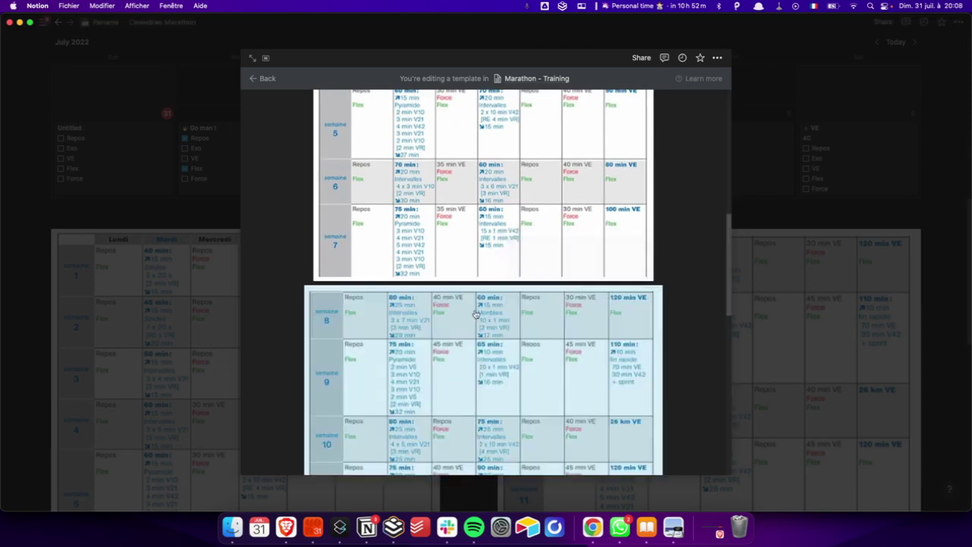
# Add a page icon to the Run Exo template and open its emoji choices.
pyautogui.scroll(2, 458, 327)
pyautogui.scroll(5, 458, 336)
pyautogui.scroll(-12, 459, 337)
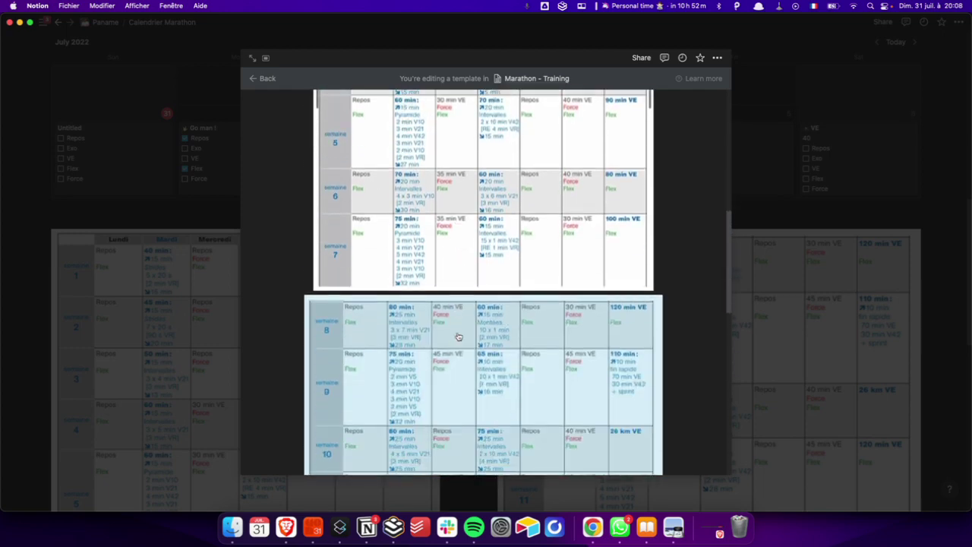
pyautogui.scroll(-3, 459, 337)
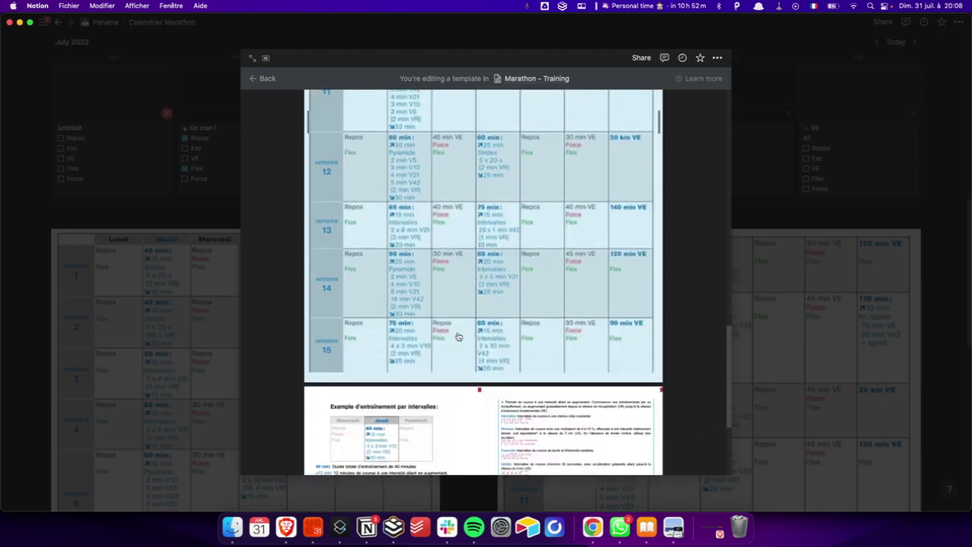
pyautogui.scroll(5, 612, 332)
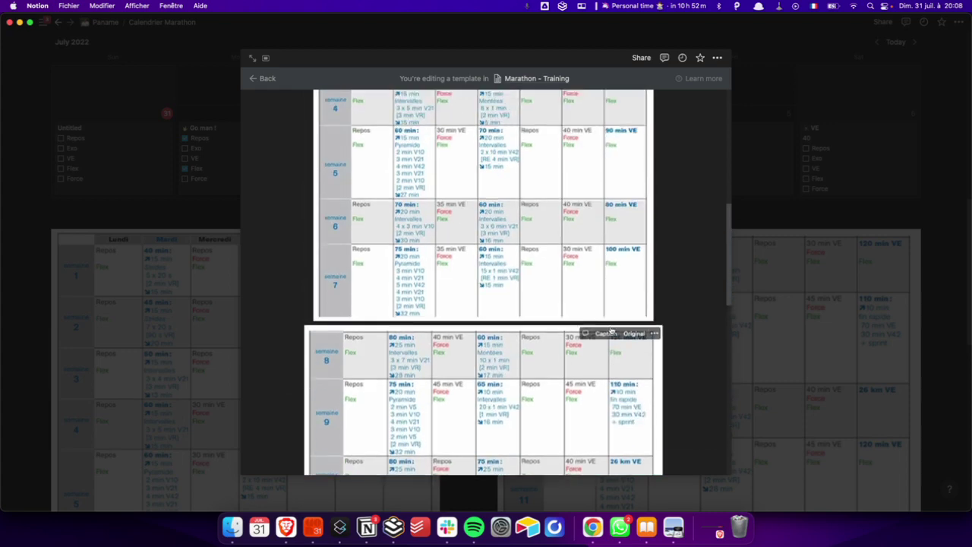
pyautogui.scroll(5, 612, 332)
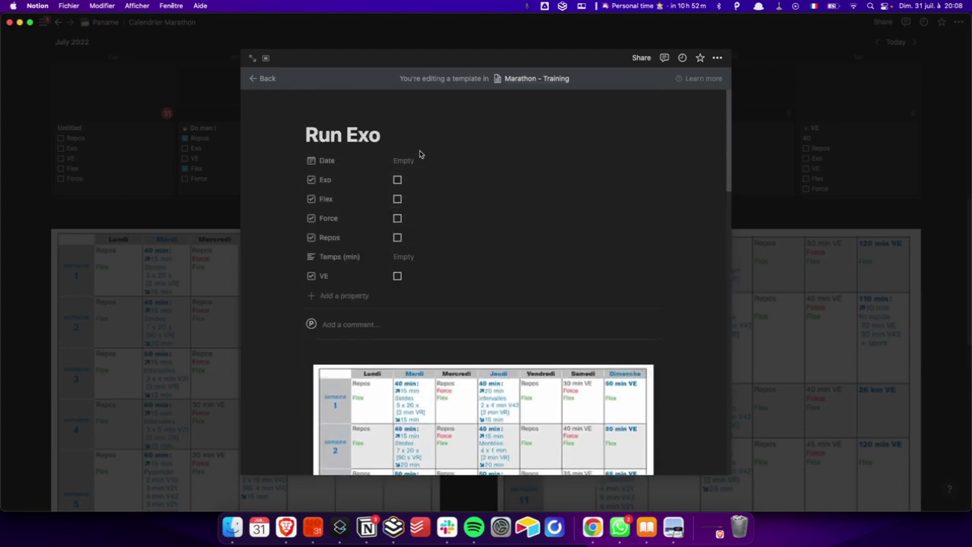
pyautogui.click(327, 114)
pyautogui.click(338, 161)
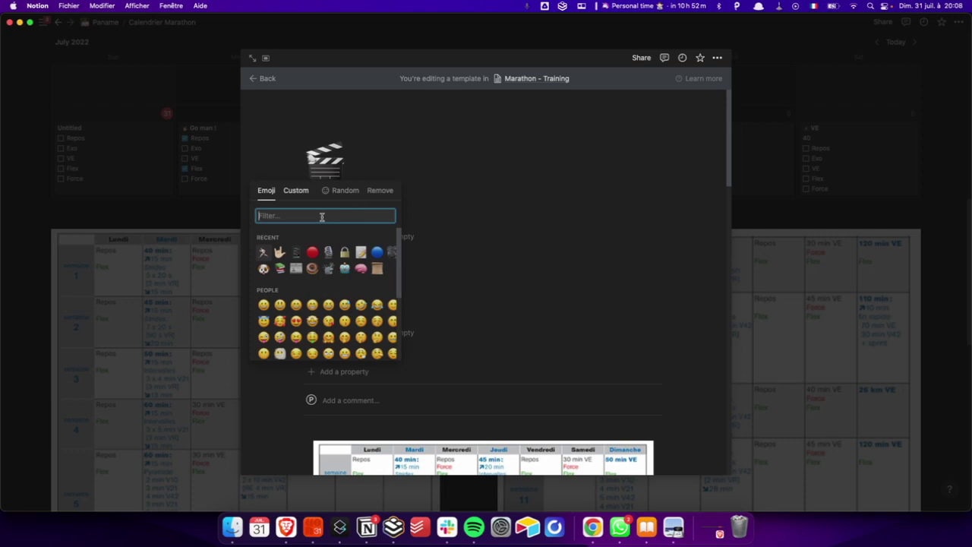
# Set the Run Exo template's icon to the sweating hot face emoji and return to the calendar.
pyautogui.write('runn')
pyautogui.press('BackSpace')
pyautogui.press('BackSpace')
pyautogui.press('BackSpace')
pyautogui.press('BackSpace')
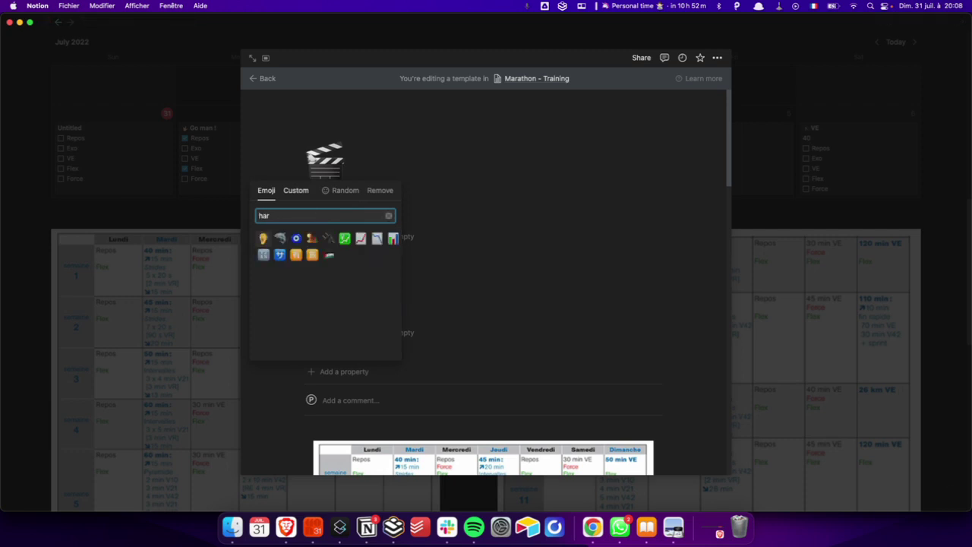
pyautogui.write('run')
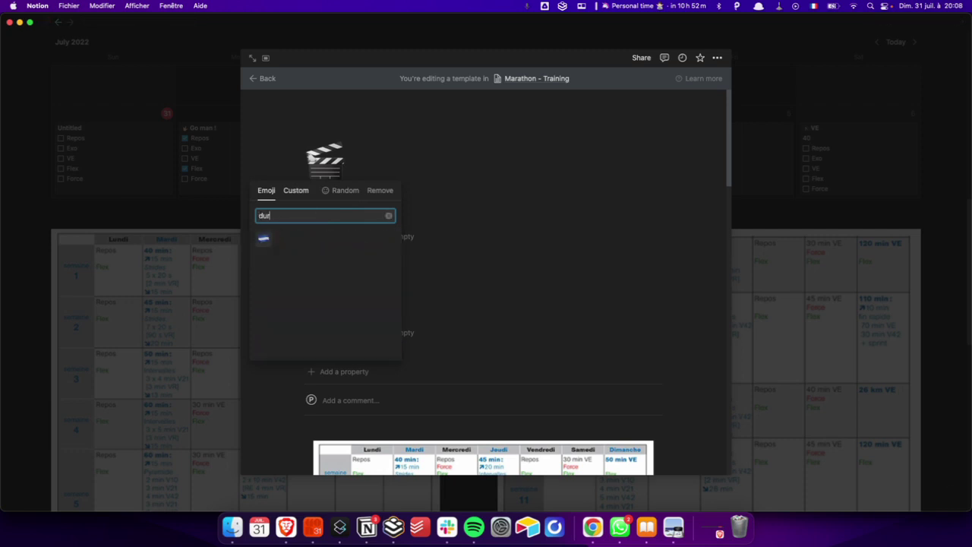
pyautogui.press('BackSpace')
pyautogui.press('BackSpace')
pyautogui.press('BackSpace')
pyautogui.scroll(-3, 327, 303)
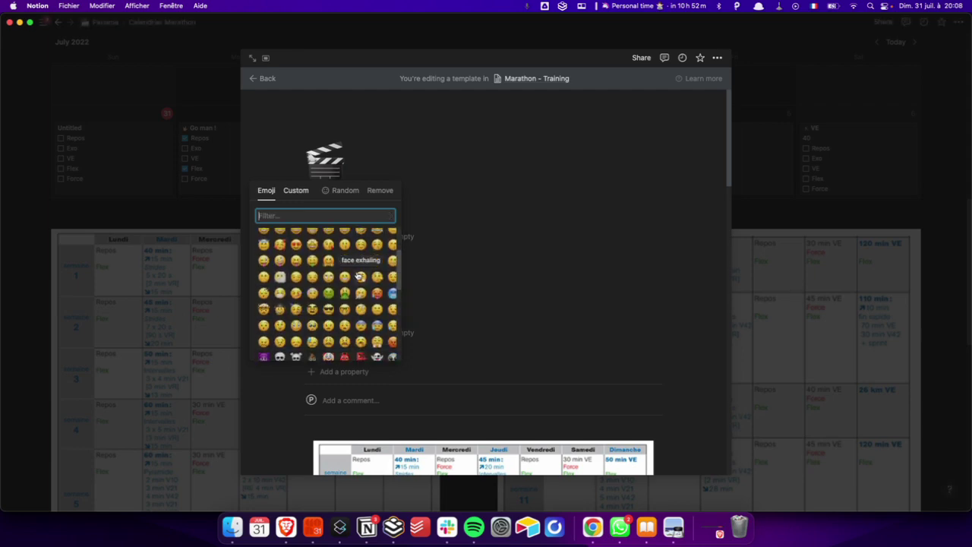
pyautogui.click(376, 293)
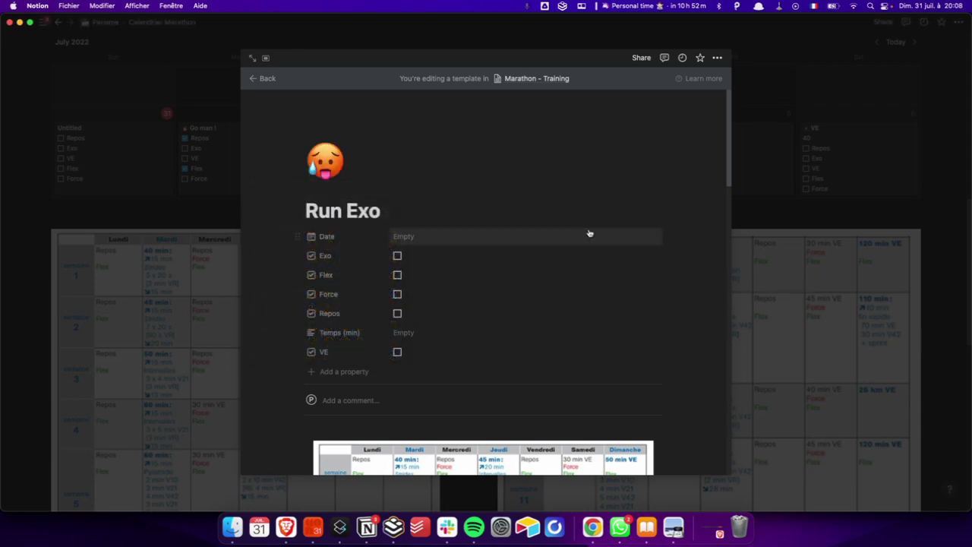
pyautogui.click(793, 169)
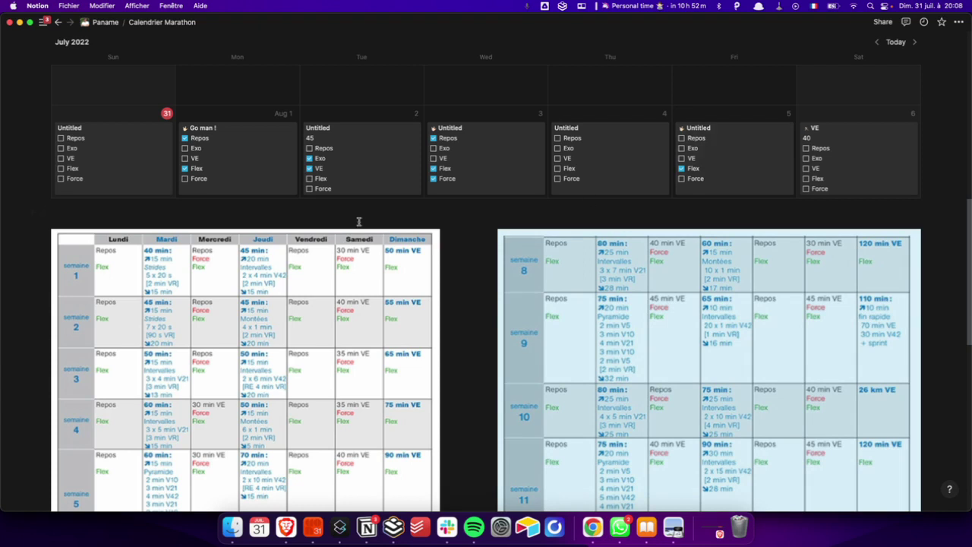
# Apply the Run Exo template to the August 4 calendar entry and close the entry.
pyautogui.scroll(1, 358, 221)
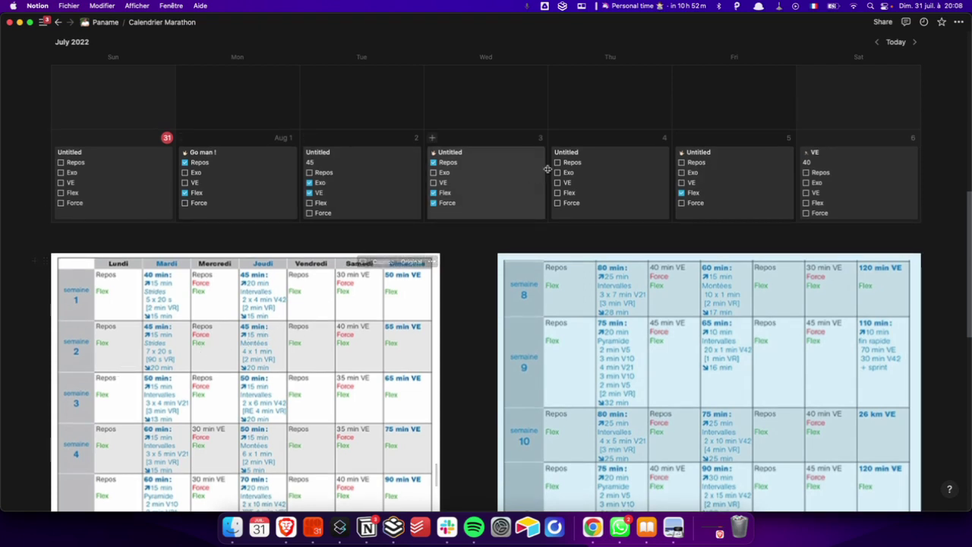
pyautogui.click(587, 170)
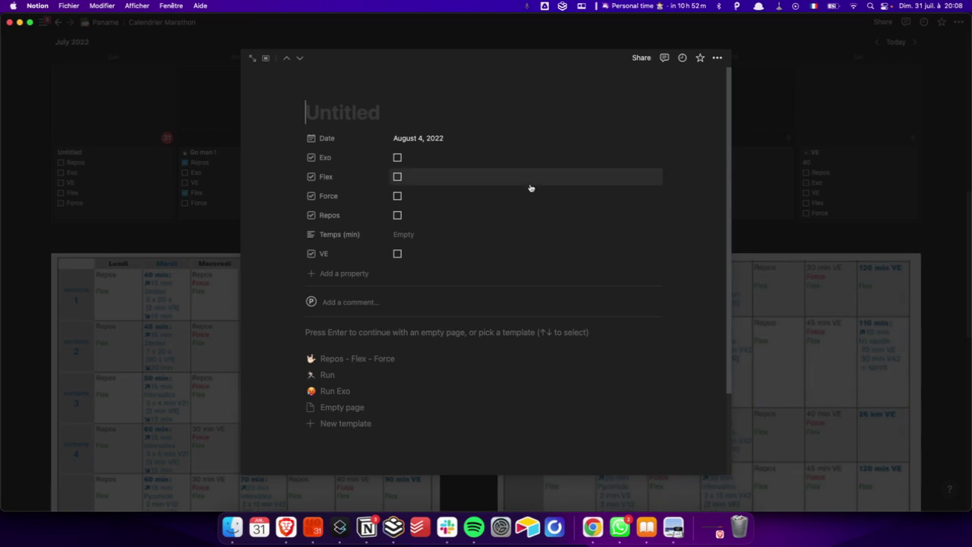
pyautogui.click(370, 397)
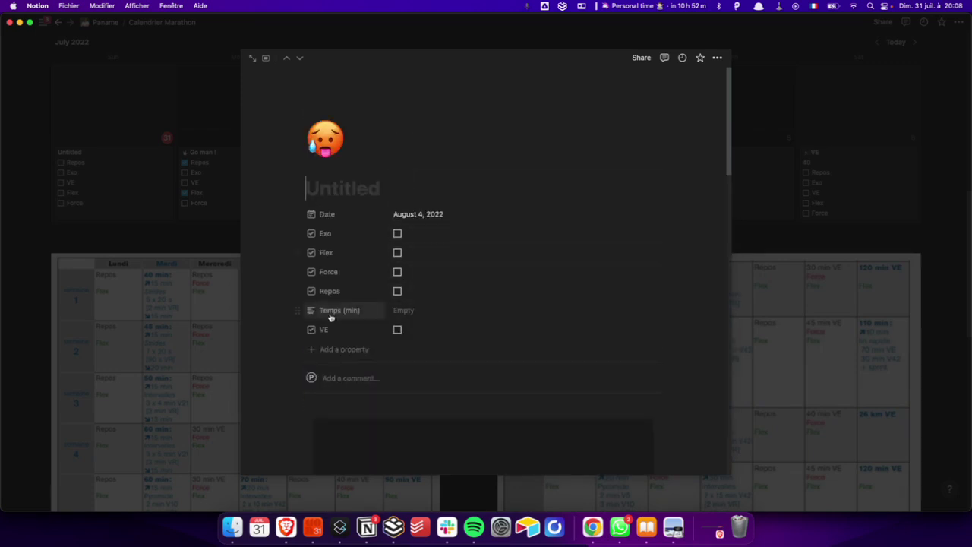
pyautogui.click(216, 317)
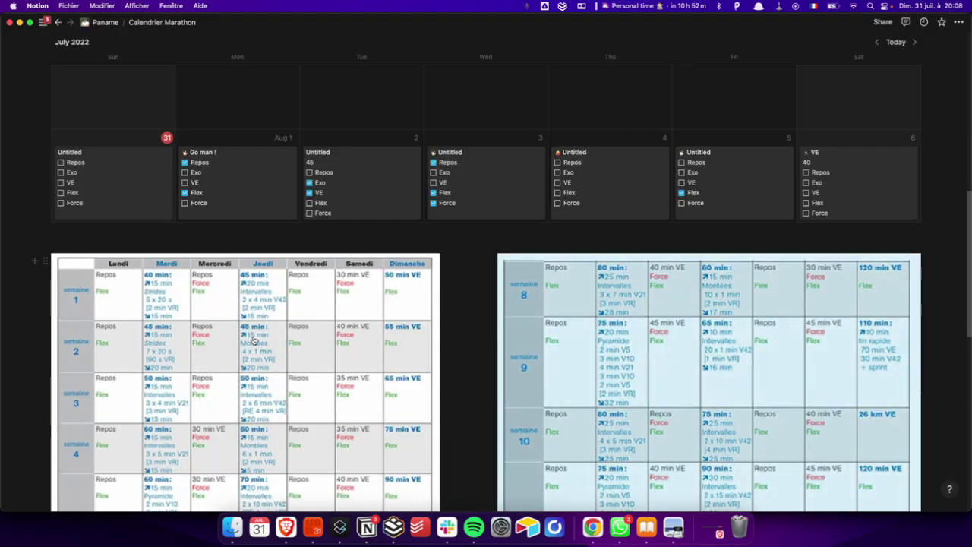
# Set Temps (min) to 45 in the August 4 entry and close it.
pyautogui.click(621, 183)
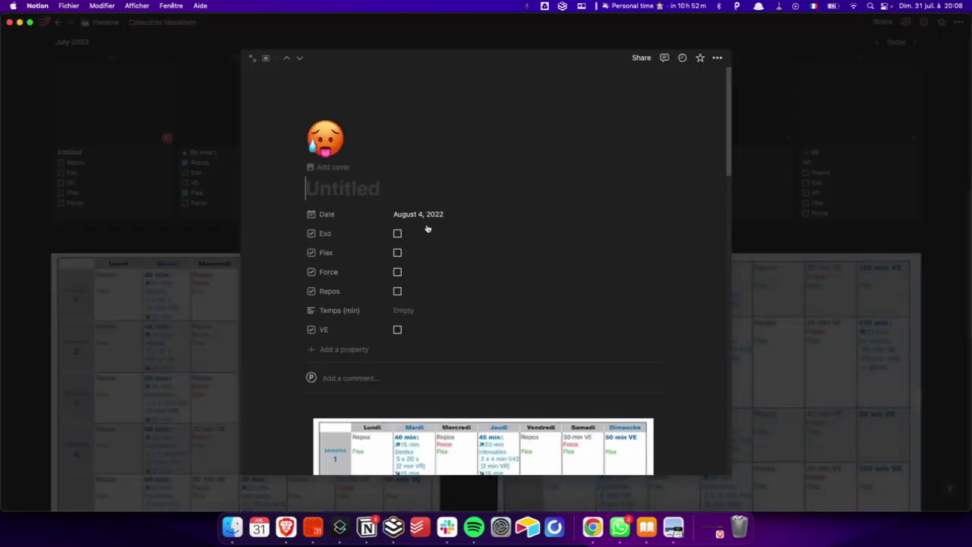
pyautogui.click(401, 310)
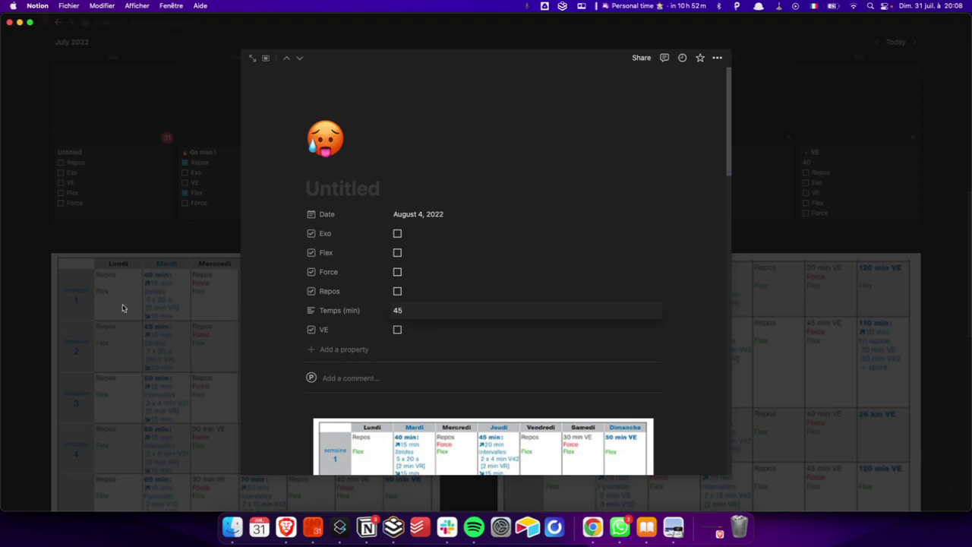
pyautogui.press('Return')
pyautogui.click(196, 320)
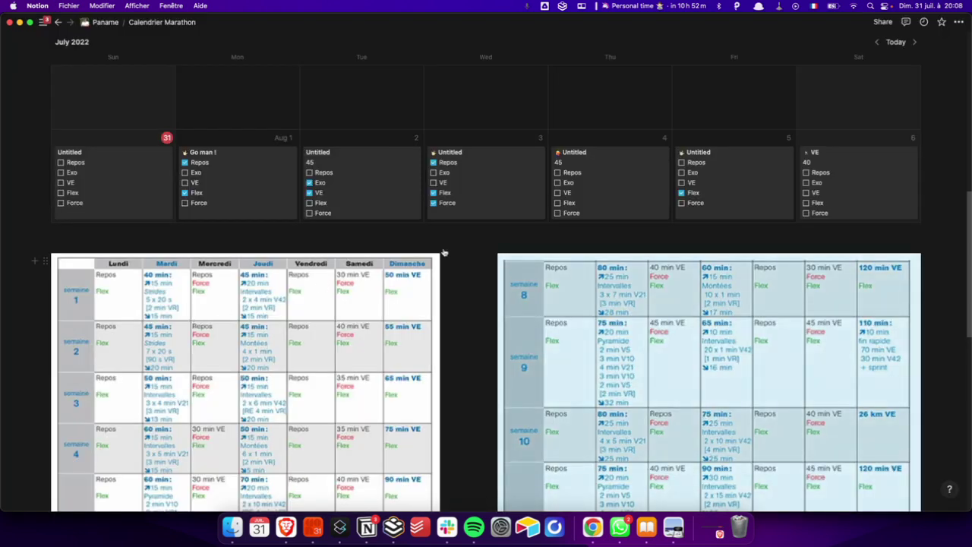
# Move the Temps (min) property directly below Date in the August 4 entry and return to the calendar.
pyautogui.click(602, 184)
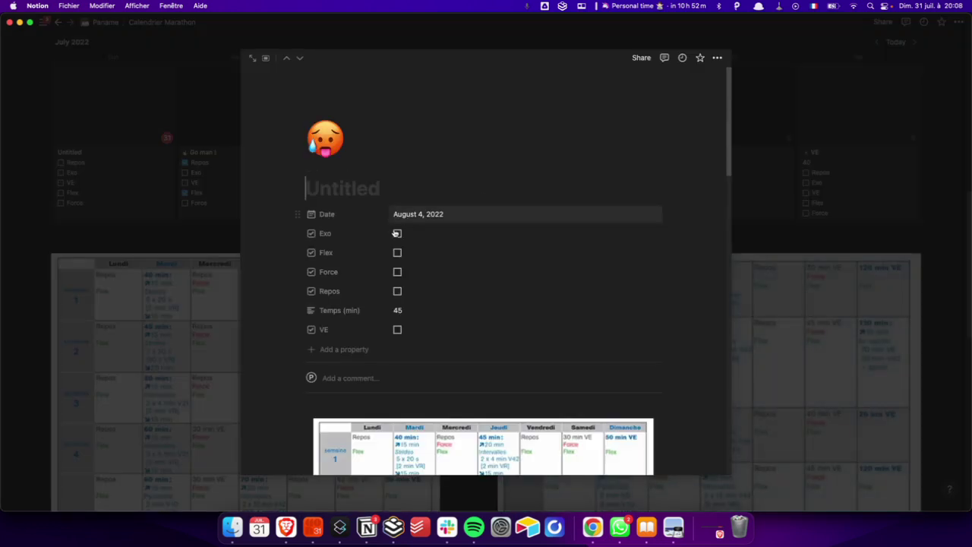
pyautogui.scroll(-1, 403, 273)
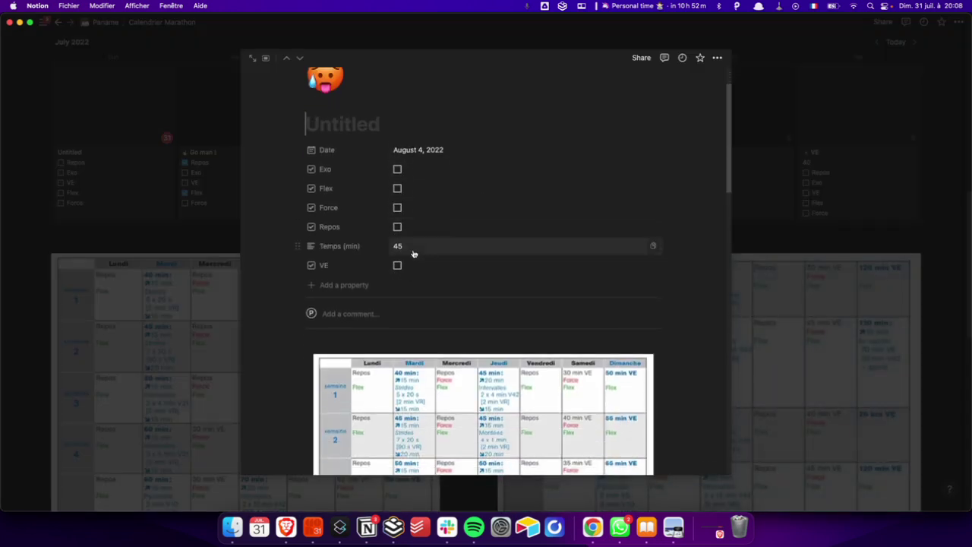
pyautogui.moveTo(298, 246); pyautogui.dragTo(306, 167)
pyautogui.scroll(-1, 306, 169)
pyautogui.scroll(3, 303, 173)
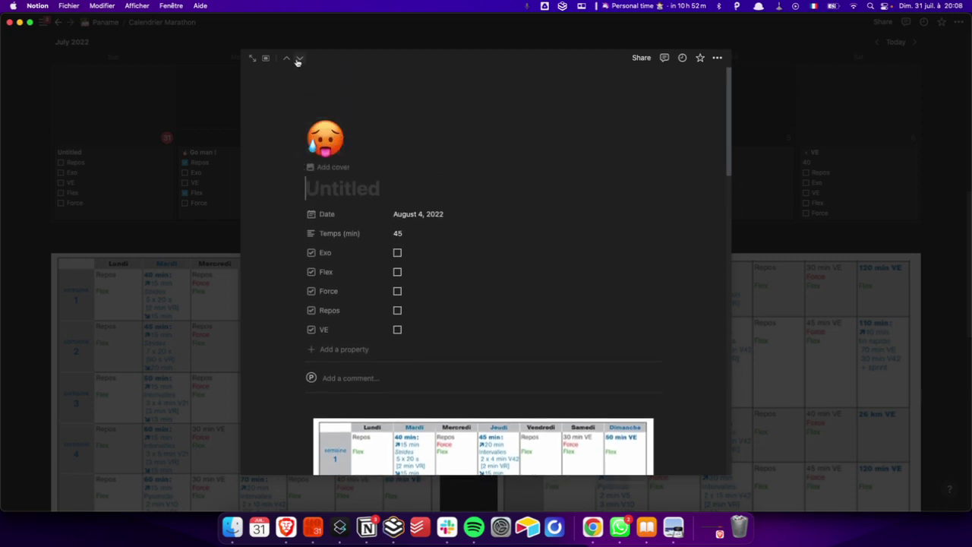
pyautogui.click(777, 139)
pyautogui.click(592, 166)
pyautogui.click(753, 69)
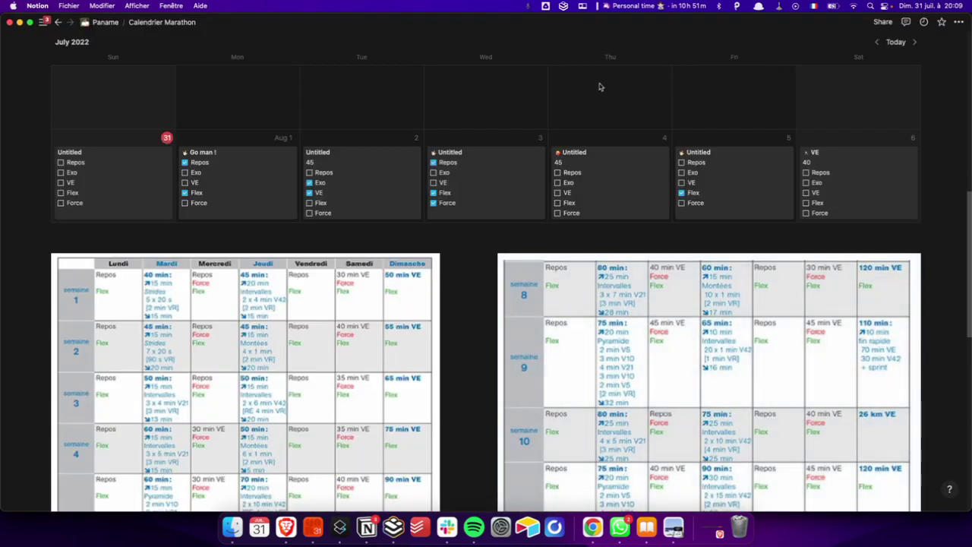
# Create a July 28 entry and, from its template choices, edit the Run template to set Temps (min) to 40.
pyautogui.scroll(1, 589, 94)
pyautogui.click(556, 86)
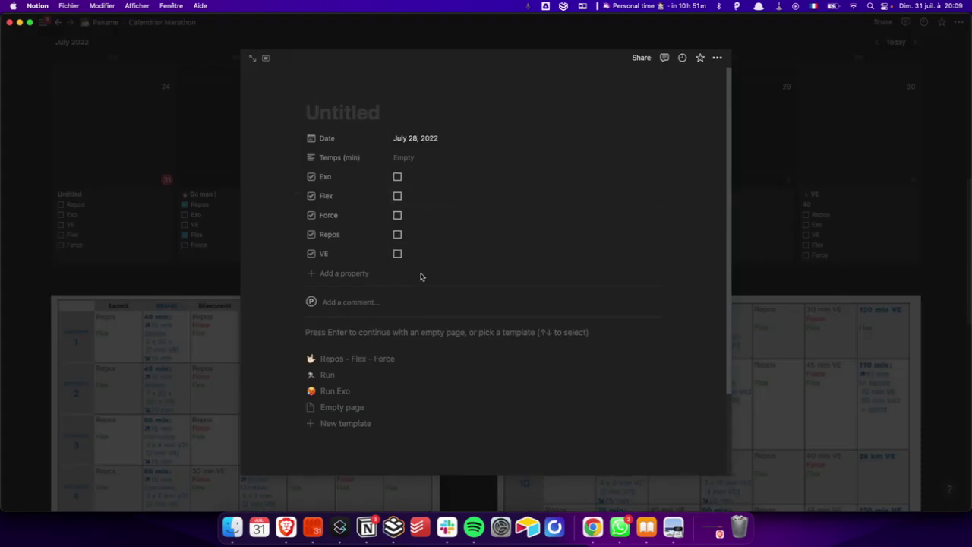
pyautogui.scroll(-2, 498, 330)
pyautogui.click(654, 320)
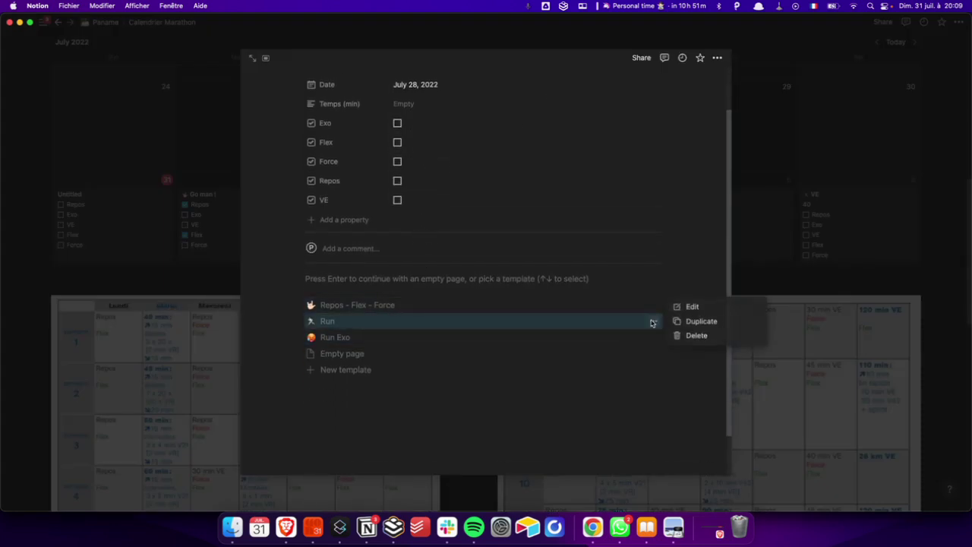
pyautogui.click(700, 309)
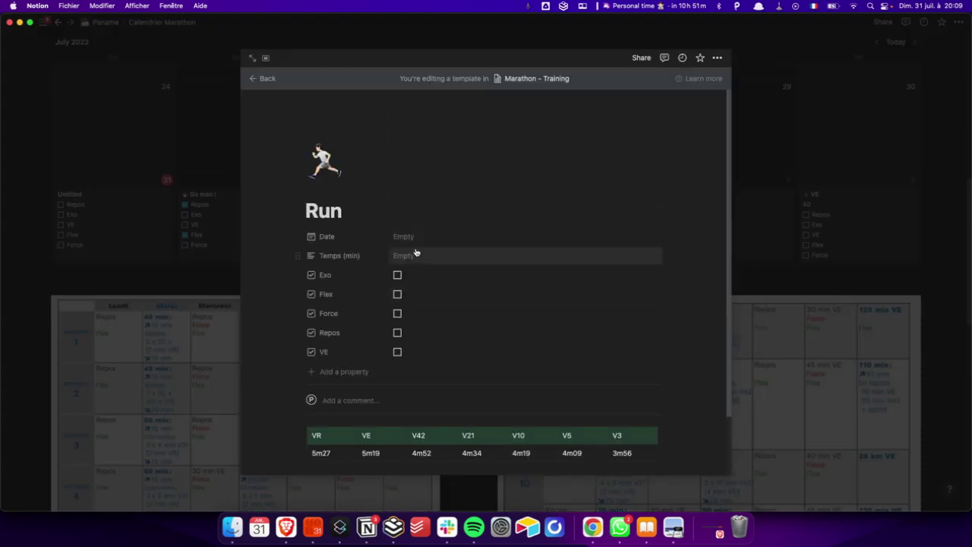
pyautogui.click(411, 260)
pyautogui.write('40')
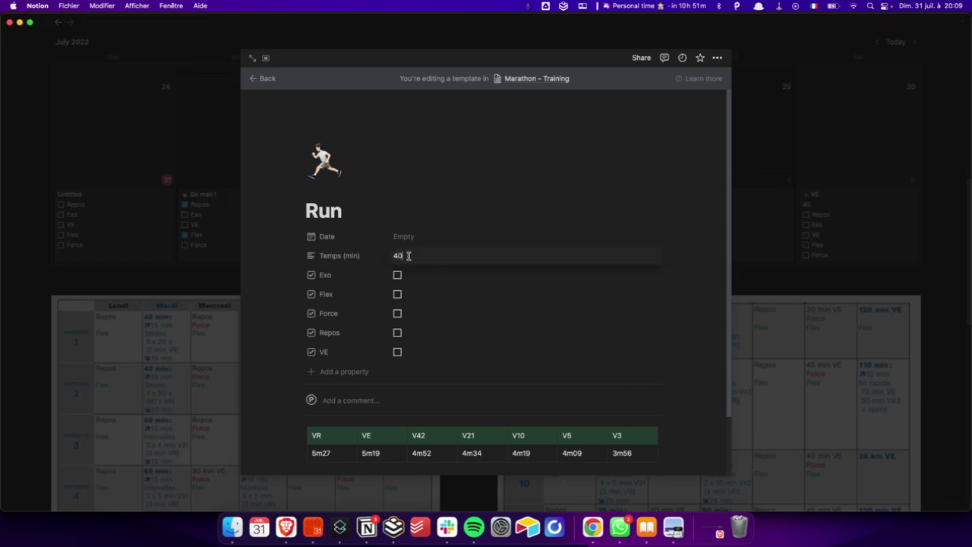
pyautogui.click(768, 227)
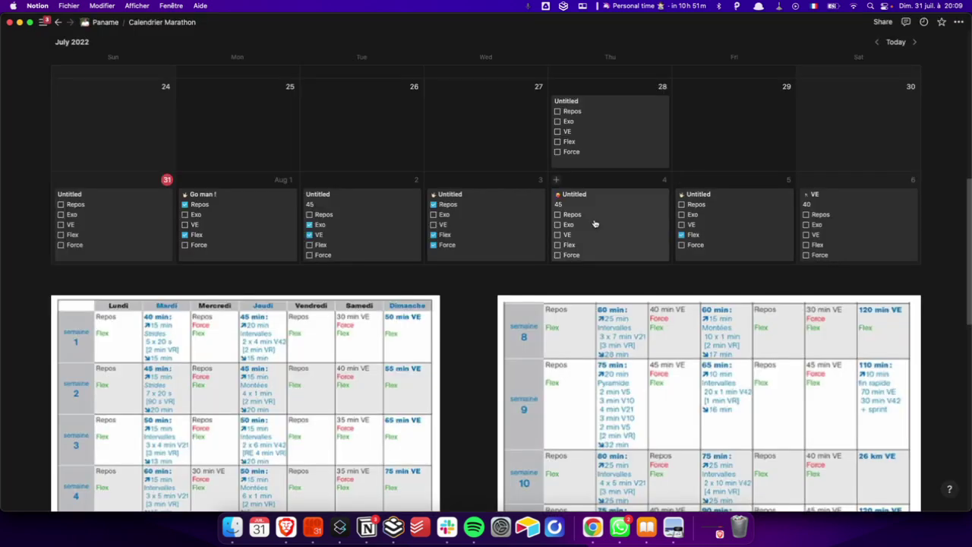
# Create a July 29 entry and check the Run template's properties from its template choices.
pyautogui.click(680, 88)
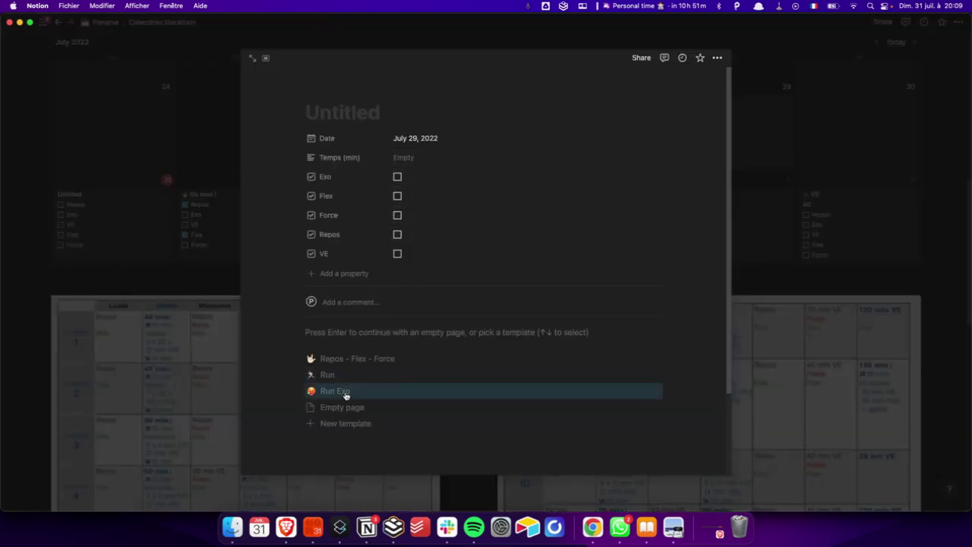
pyautogui.click(654, 375)
pyautogui.click(677, 361)
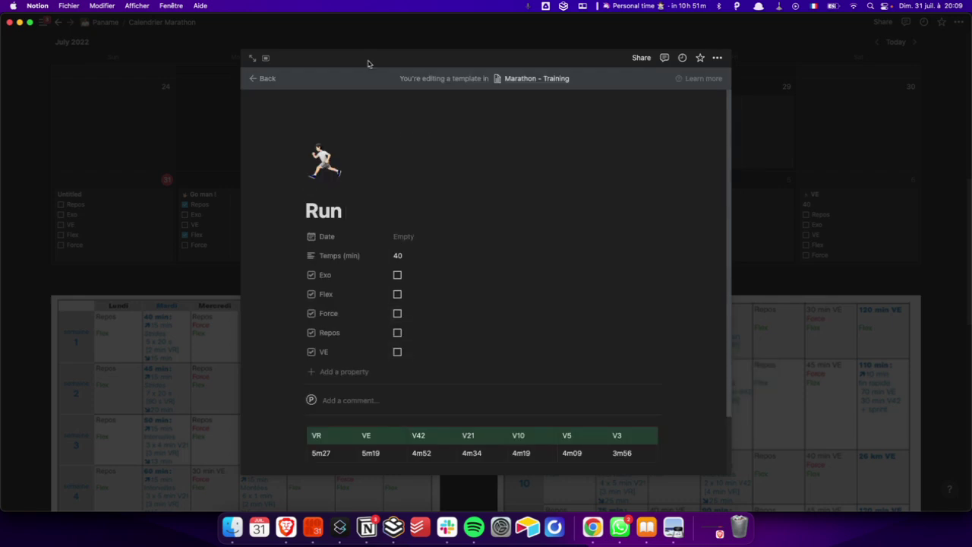
pyautogui.click(271, 81)
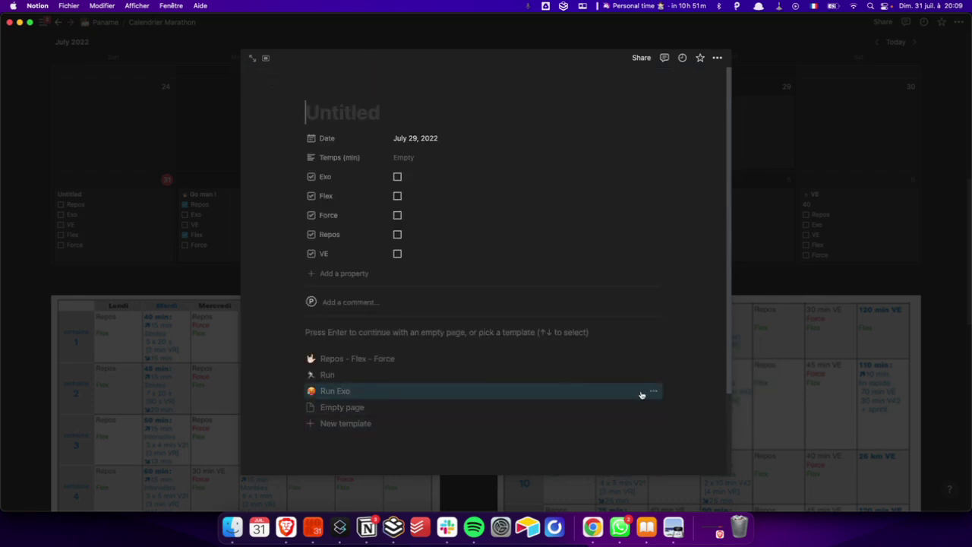
# Edit the Run Exo template to set Temps (min) to 45, and return to the calendar.
pyautogui.click(653, 391)
pyautogui.click(679, 375)
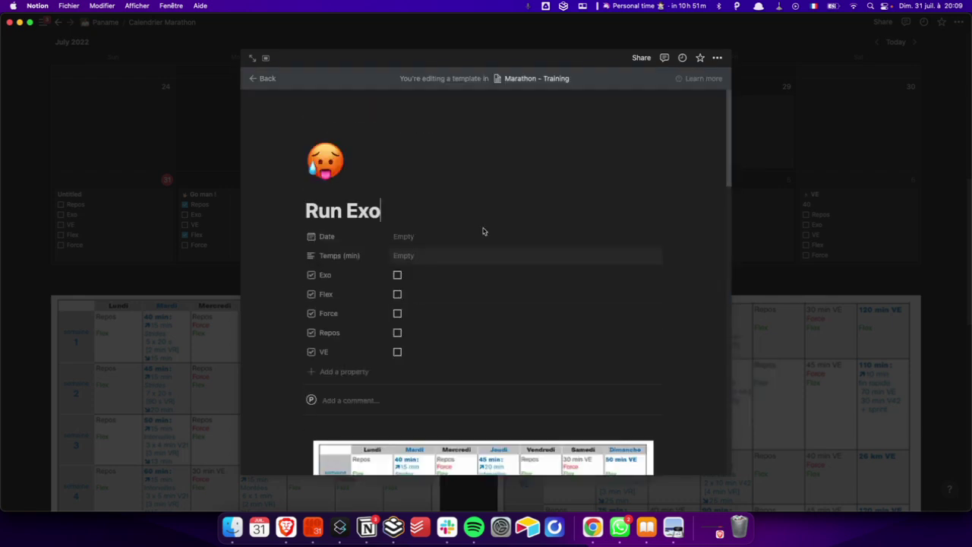
pyautogui.click(402, 250)
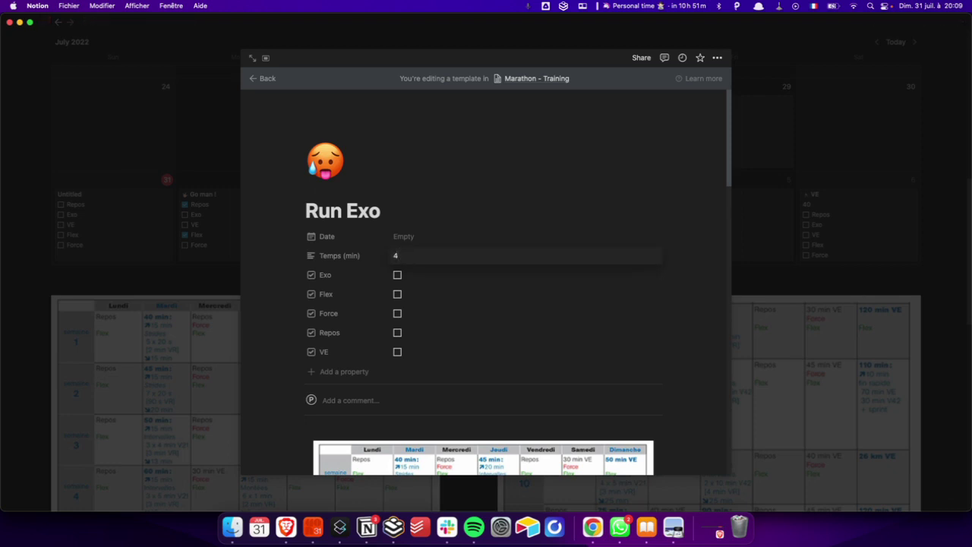
pyautogui.press('Return')
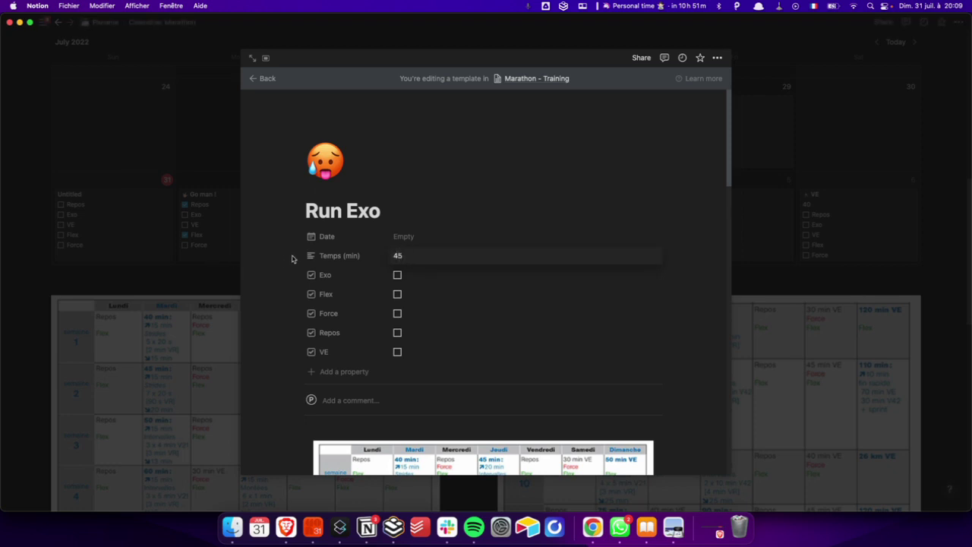
pyautogui.click(255, 88)
pyautogui.click(764, 82)
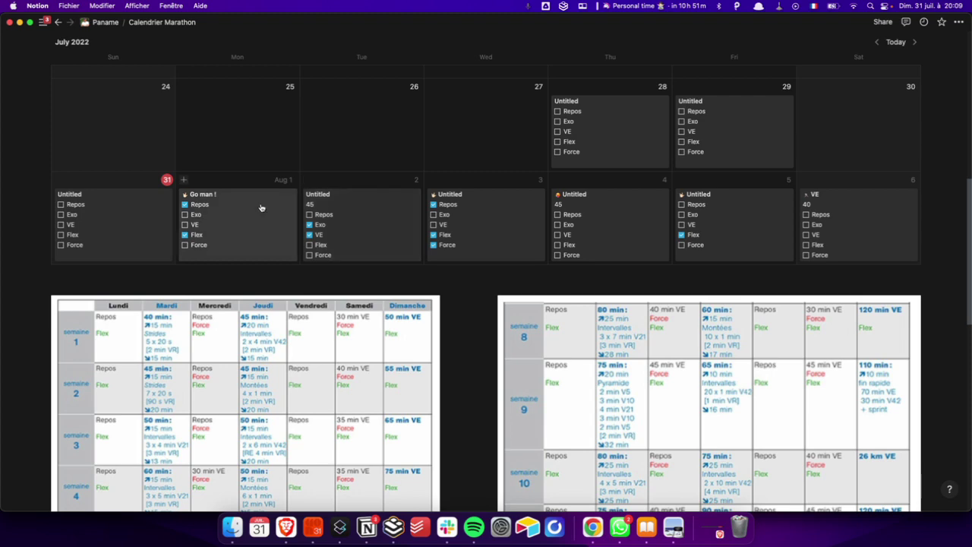
pyautogui.scroll(-5, 261, 207)
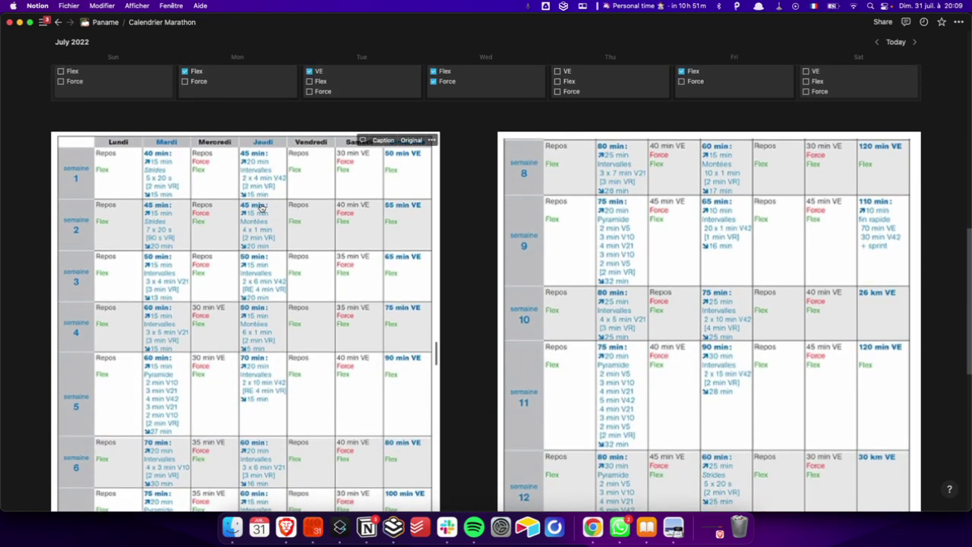
pyautogui.scroll(3, 261, 207)
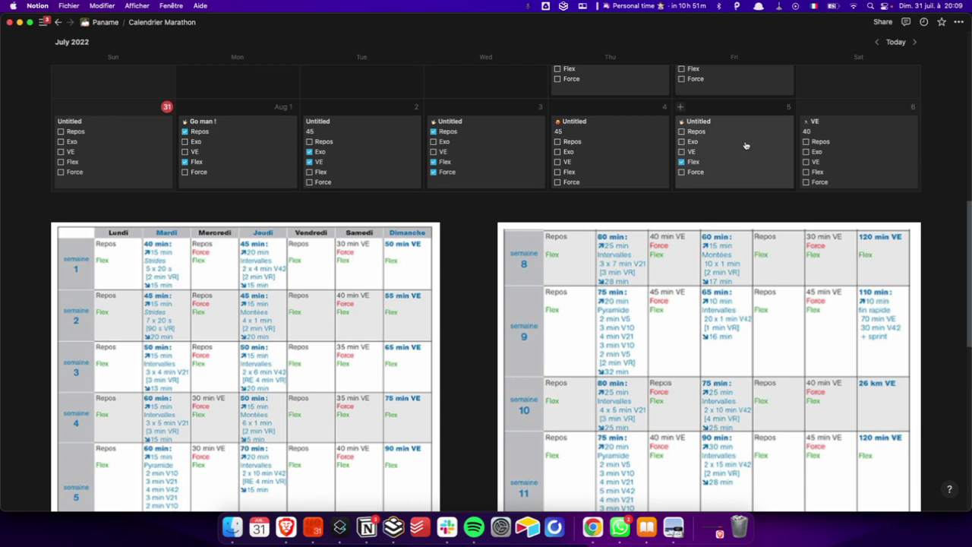
# Check Repos and Flex on the August 5 entry, and VE, Flex and Force on the August 6 entry.
pyautogui.click(681, 132)
pyautogui.click(681, 162)
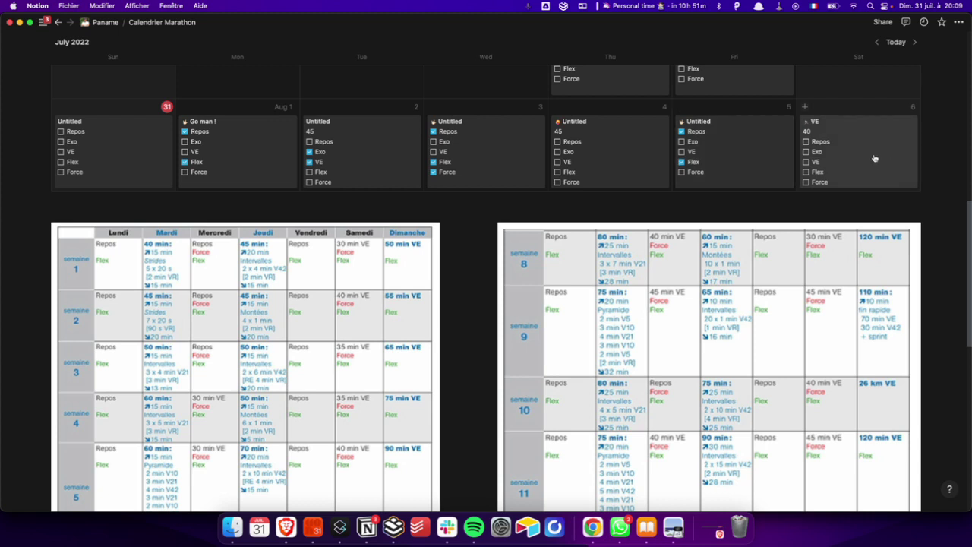
pyautogui.click(807, 176)
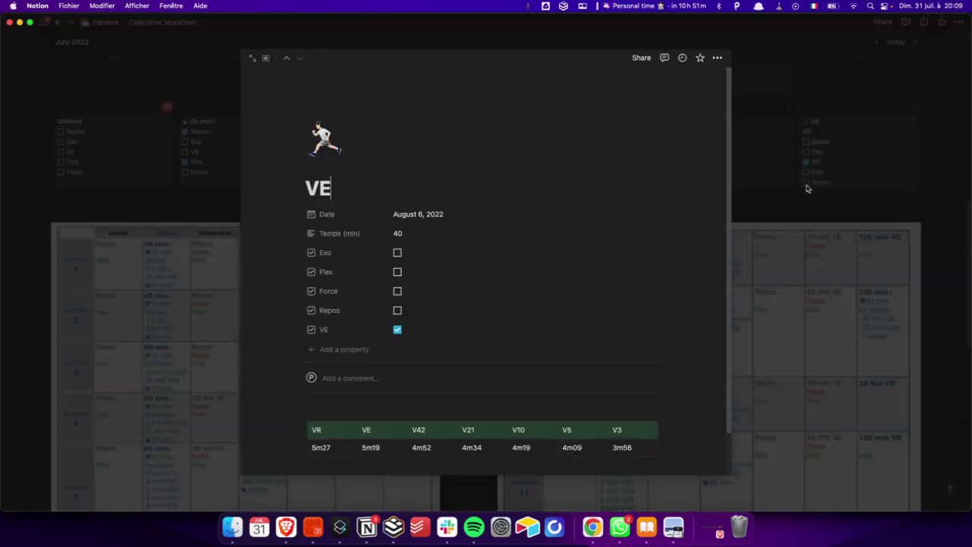
pyautogui.click(807, 181)
pyautogui.click(806, 172)
pyautogui.click(806, 182)
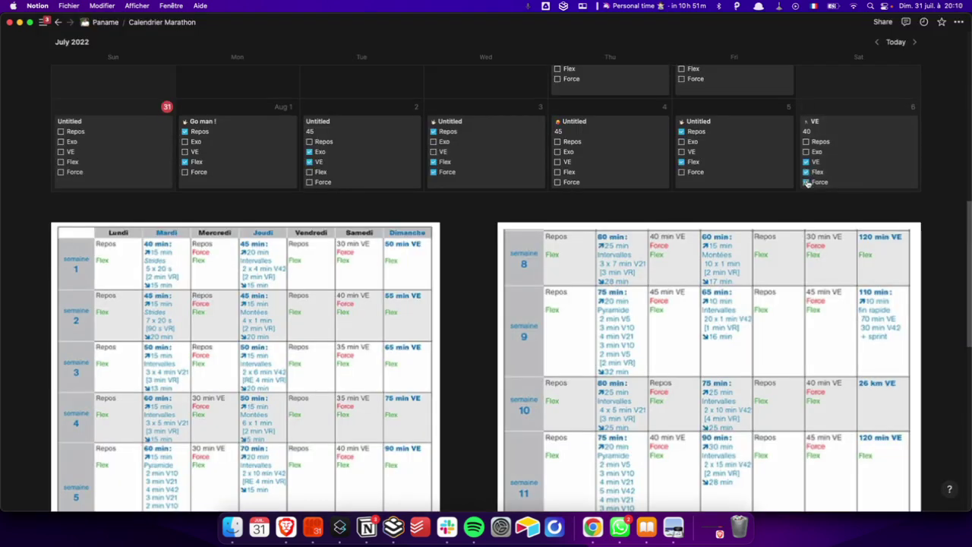
# Advance the calendar to August 2022, apply the Run template to the July 31 entry and set its Temps (min) to 55.
pyautogui.click(915, 42)
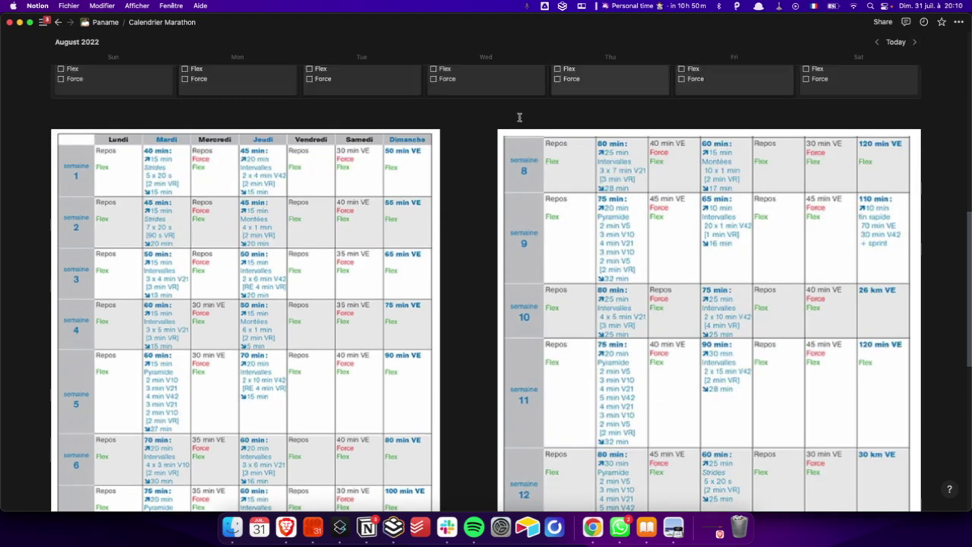
pyautogui.scroll(5, 494, 129)
pyautogui.scroll(-5, 483, 137)
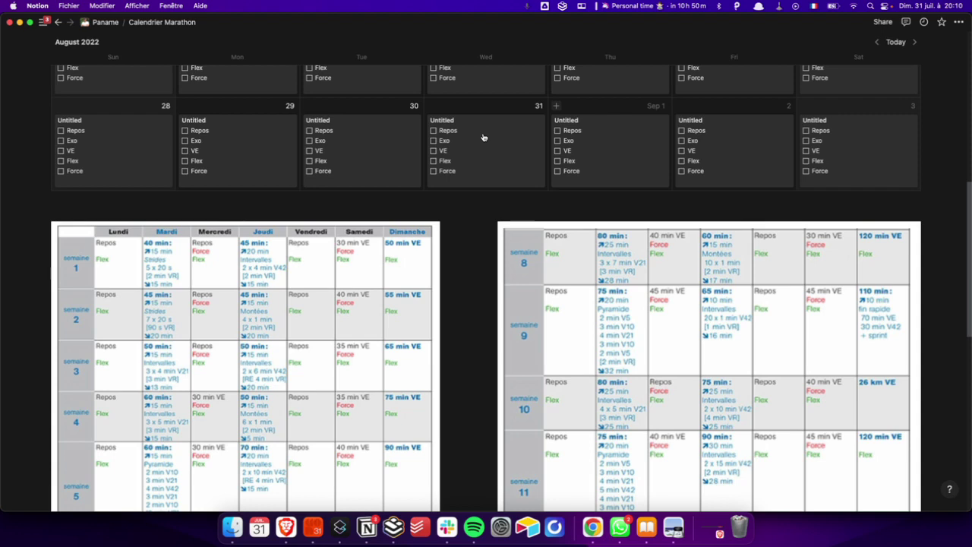
pyautogui.scroll(10, 483, 137)
pyautogui.scroll(-2, 481, 135)
pyautogui.click(107, 139)
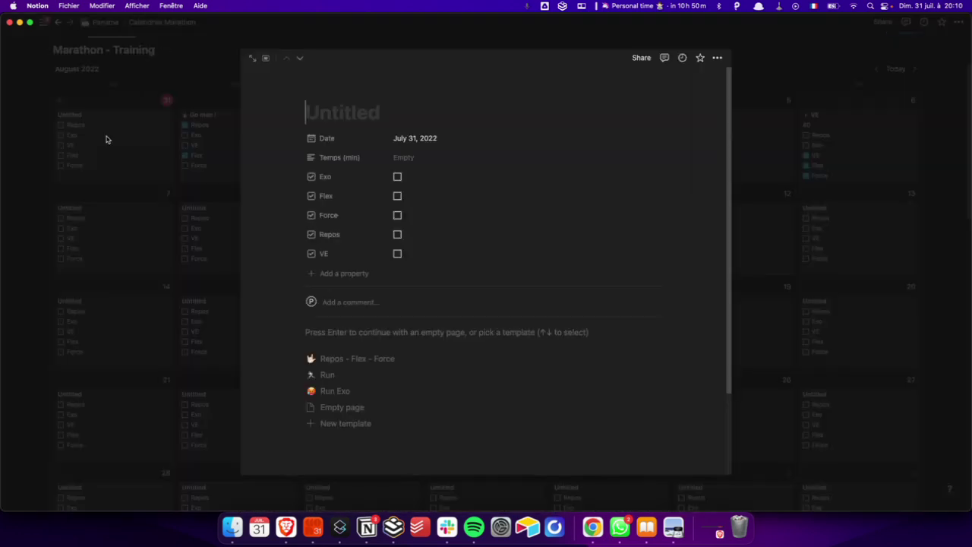
pyautogui.click(342, 379)
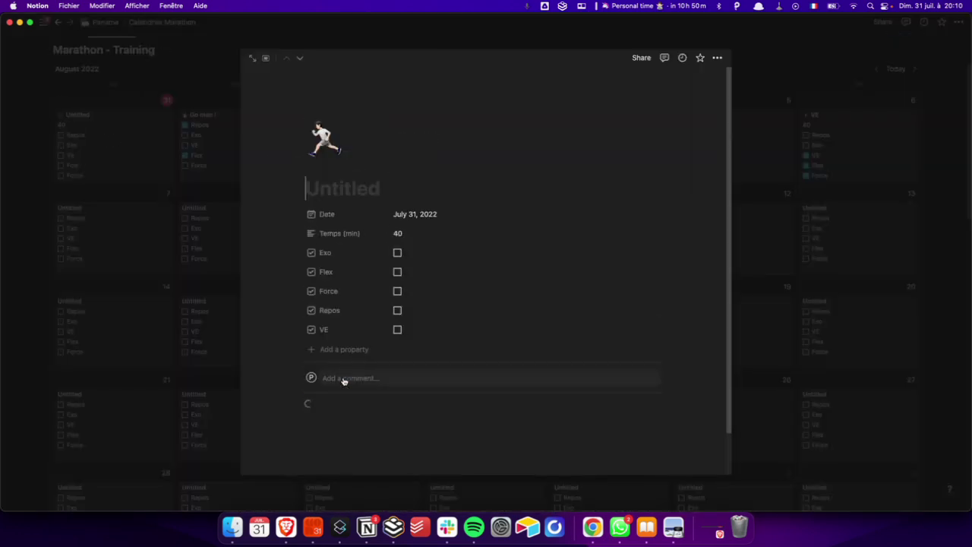
pyautogui.click(400, 235)
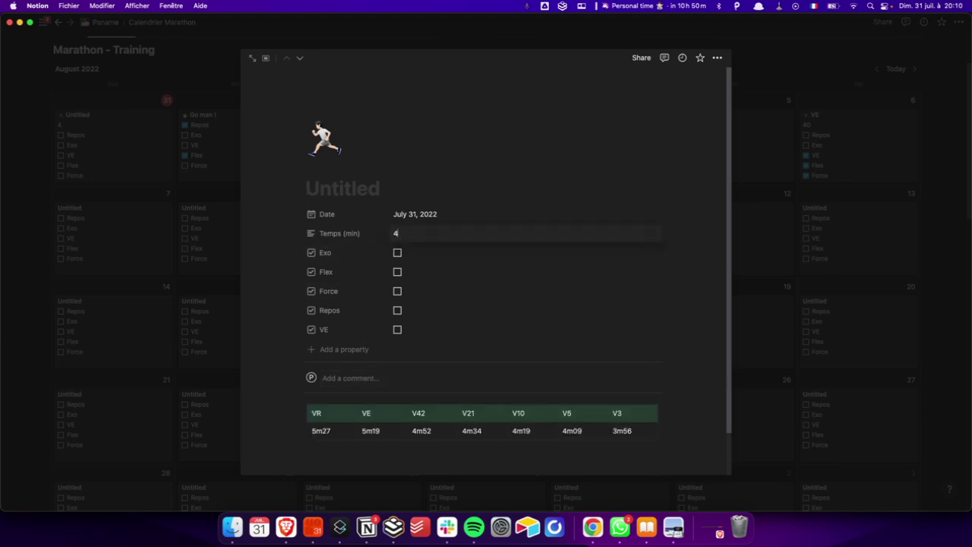
pyautogui.press('BackSpace')
pyautogui.write('55')
pyautogui.click(207, 273)
# Consult the training plan below the calendar and check Flex on the July 31 run entry.
pyautogui.scroll(-5, 86, 155)
pyautogui.scroll(-2, 86, 155)
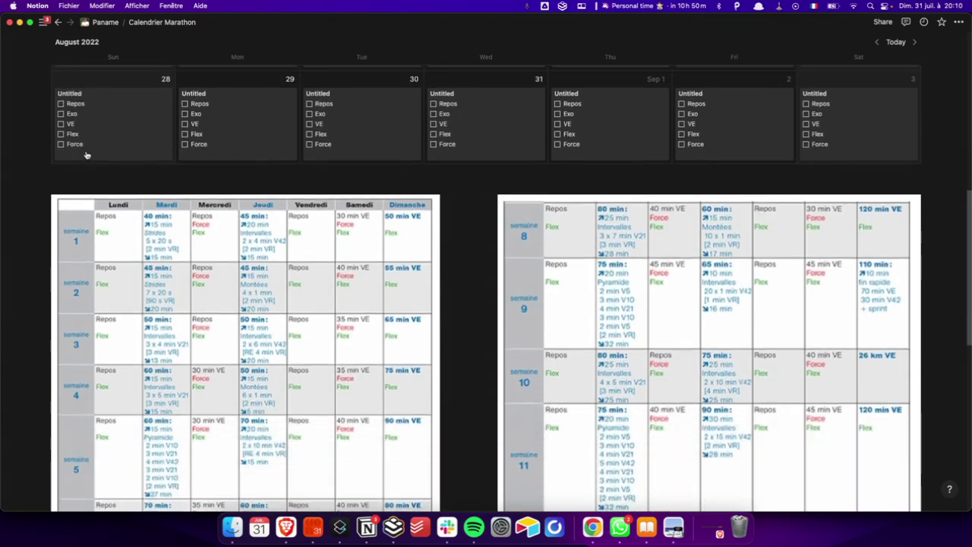
pyautogui.scroll(10, 86, 154)
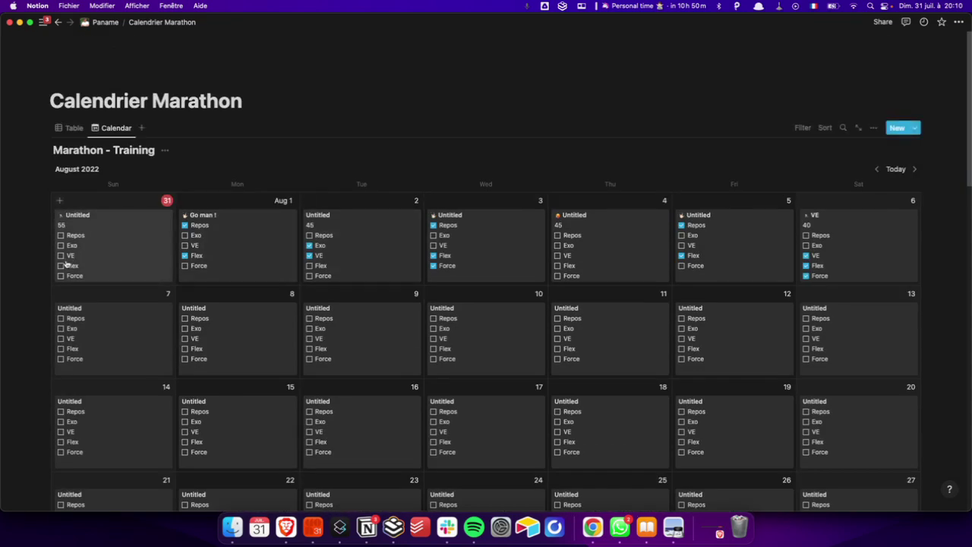
pyautogui.scroll(-3, 228, 250)
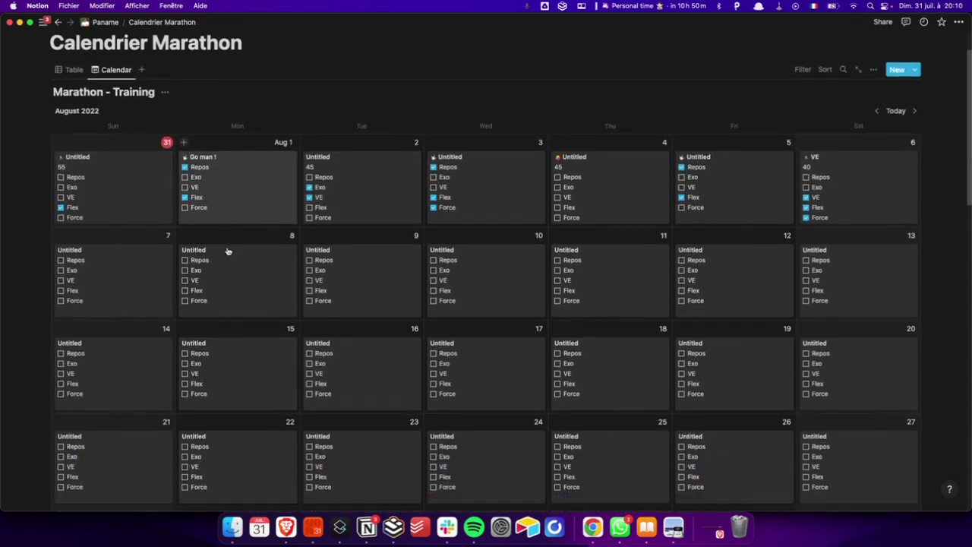
# Delete the blank August 7 entry and move the 55-minute run from July 31 to August 7.
pyautogui.scroll(1, 227, 250)
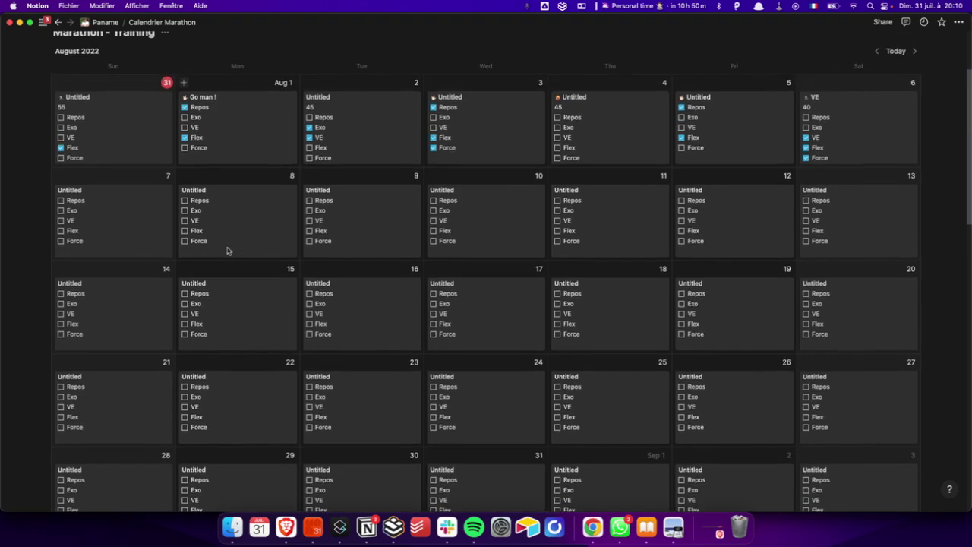
pyautogui.scroll(2, 226, 251)
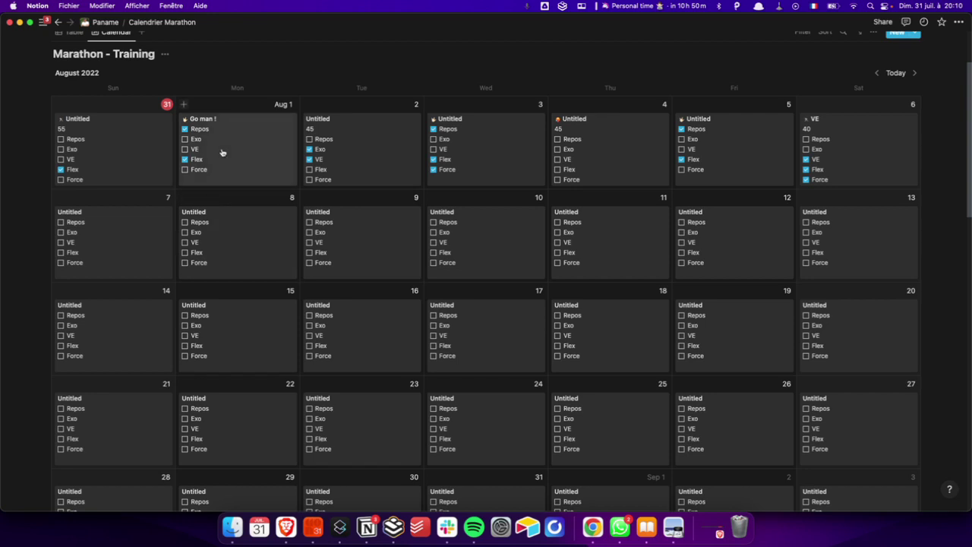
pyautogui.scroll(-20, 223, 153)
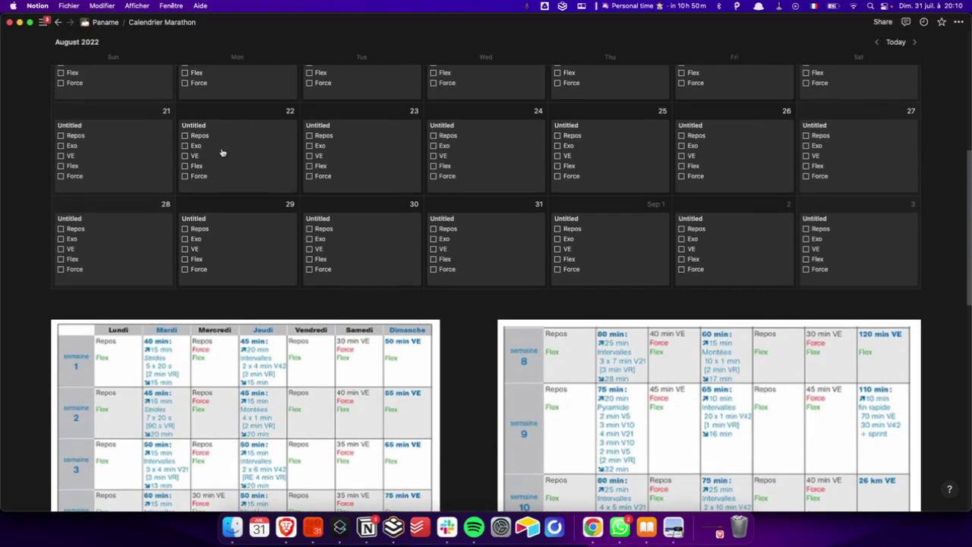
pyautogui.scroll(20, 223, 153)
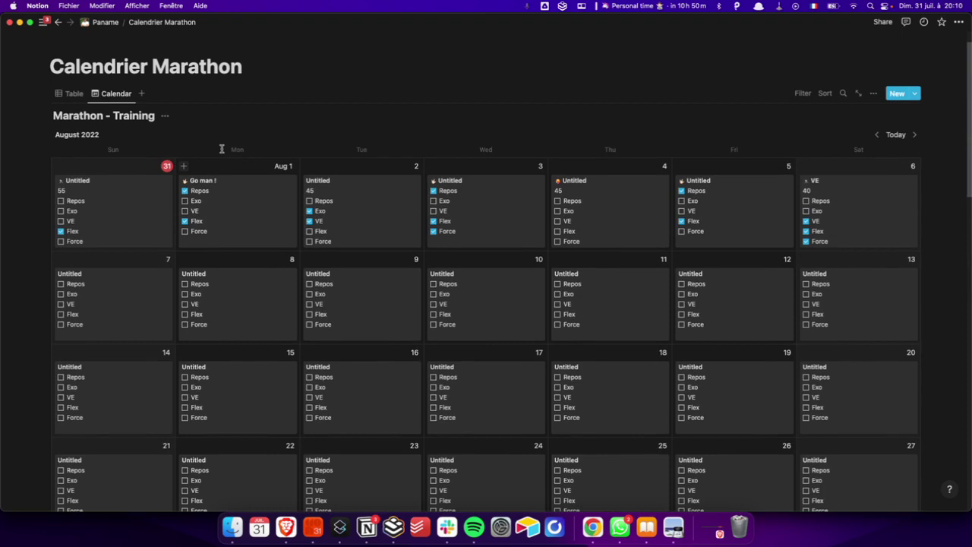
pyautogui.scroll(-1, 147, 200)
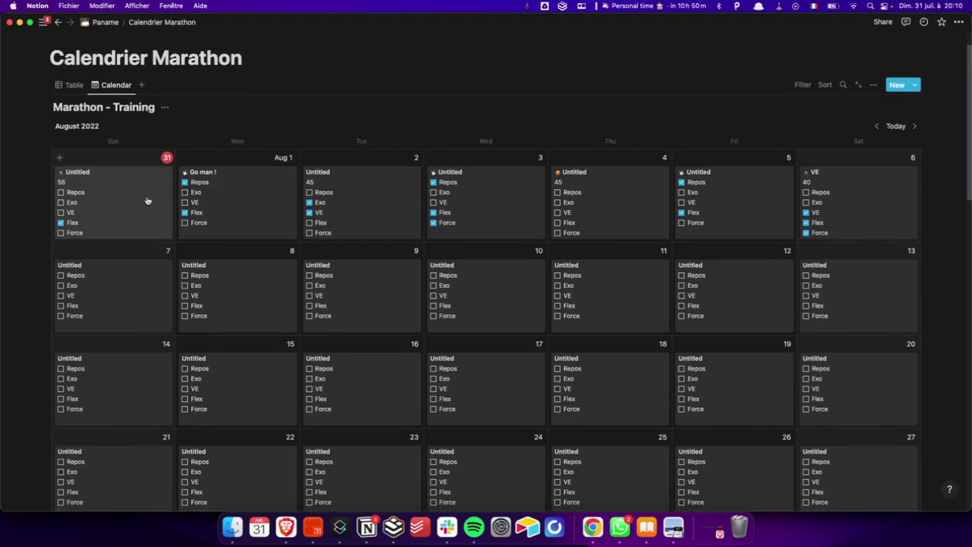
pyautogui.rightClick(118, 291)
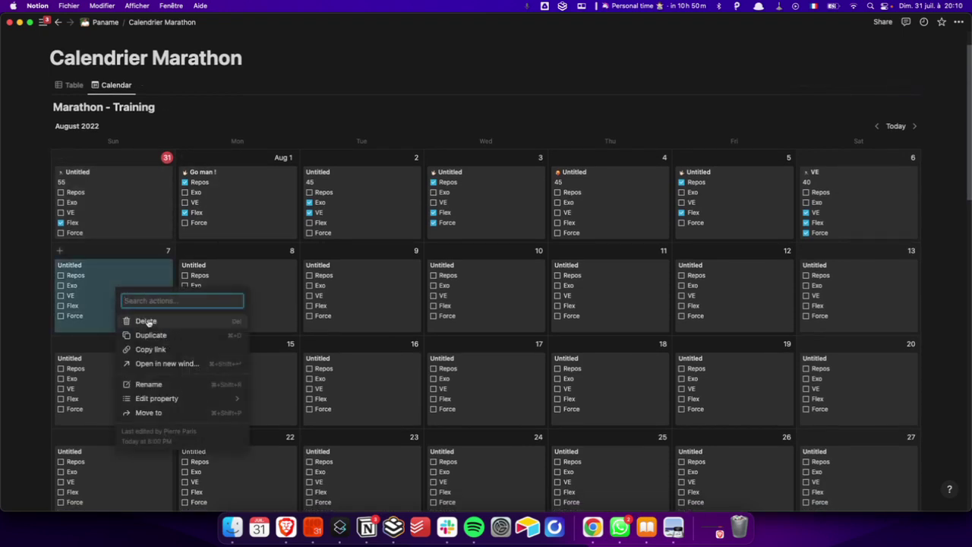
pyautogui.click(145, 319)
pyautogui.moveTo(119, 201); pyautogui.dragTo(117, 282)
# Check Repos and Flex on the August 8 entry, following the Monday column of the training plan.
pyautogui.scroll(-10, 117, 283)
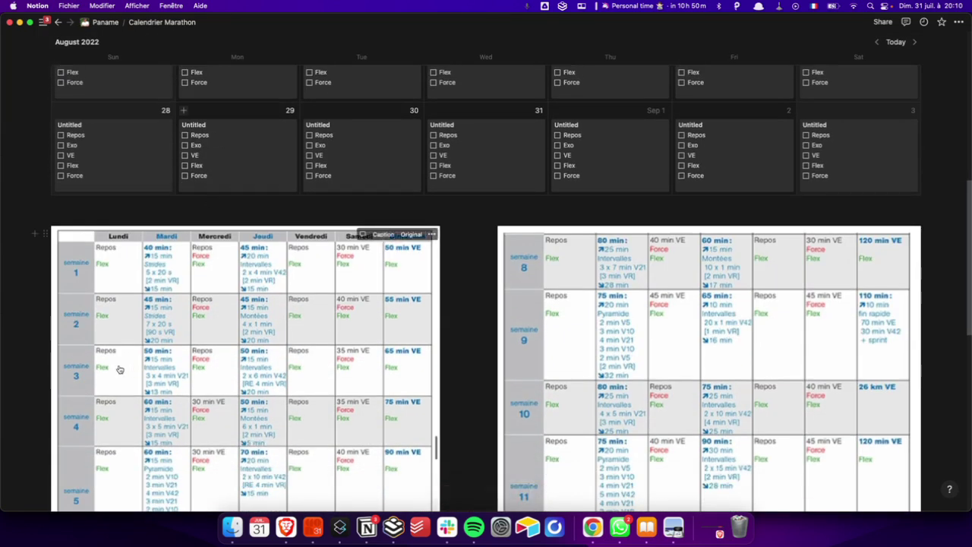
pyautogui.scroll(5, 118, 369)
pyautogui.scroll(1, 200, 187)
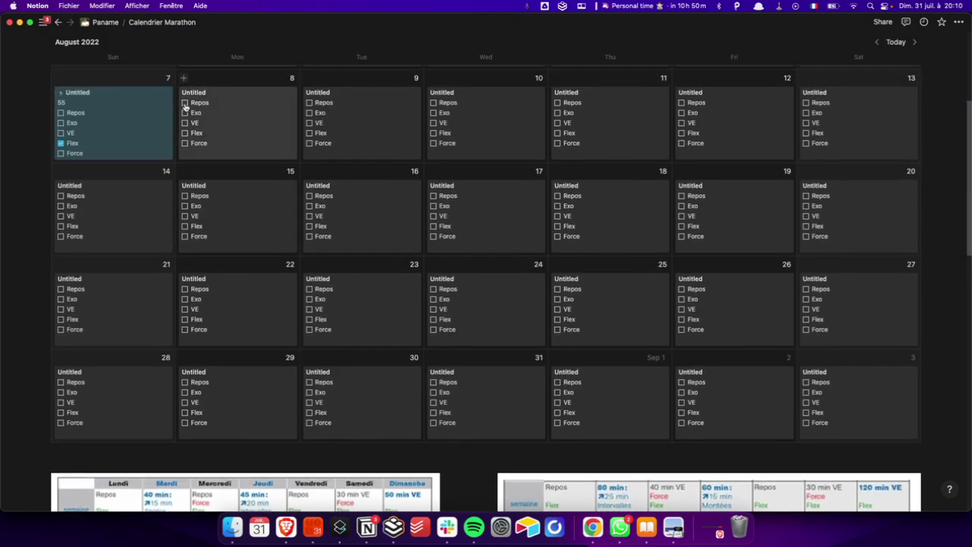
pyautogui.scroll(-15, 187, 190)
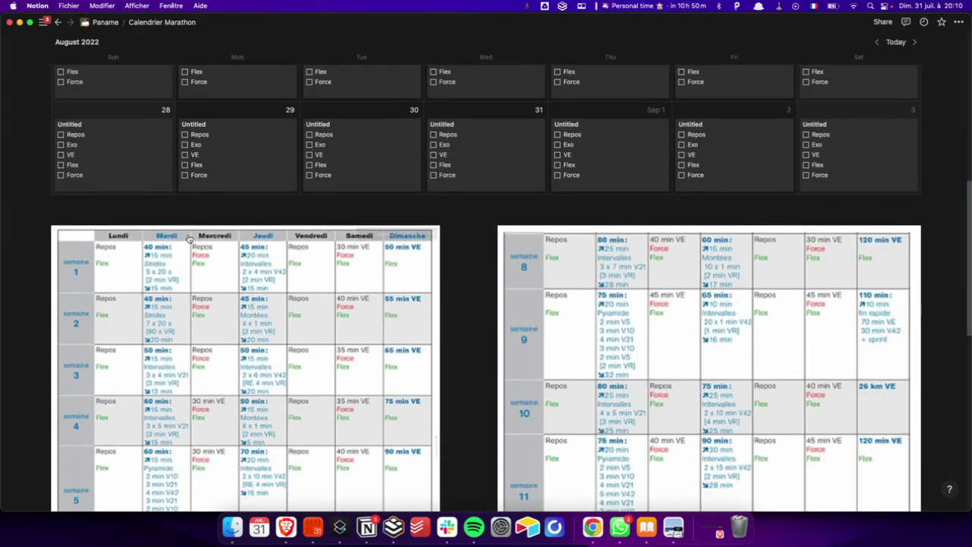
pyautogui.scroll(15, 189, 239)
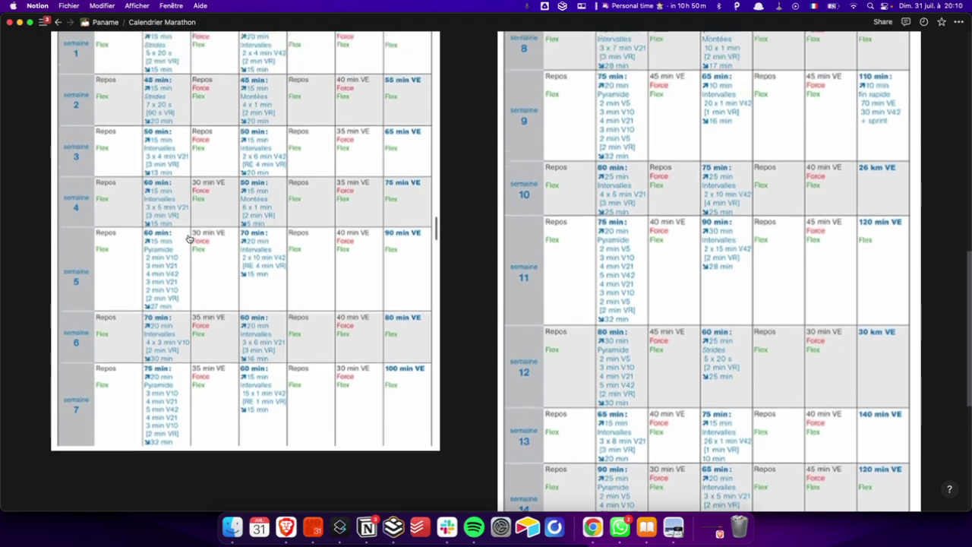
pyautogui.scroll(3, 188, 238)
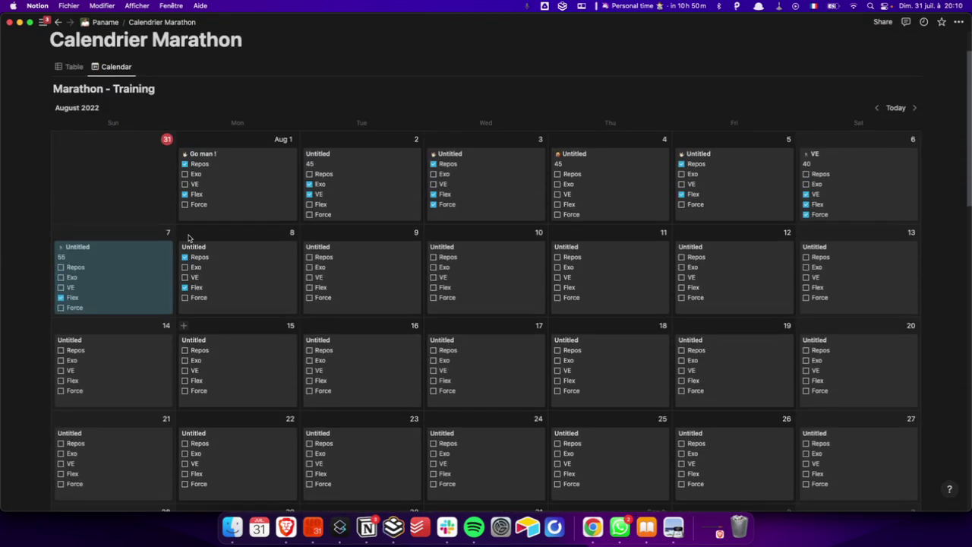
# Apply the Repos - Flex - Force template to the August 8 entry, title it Chill and return to the calendar.
pyautogui.click(248, 265)
pyautogui.click(350, 359)
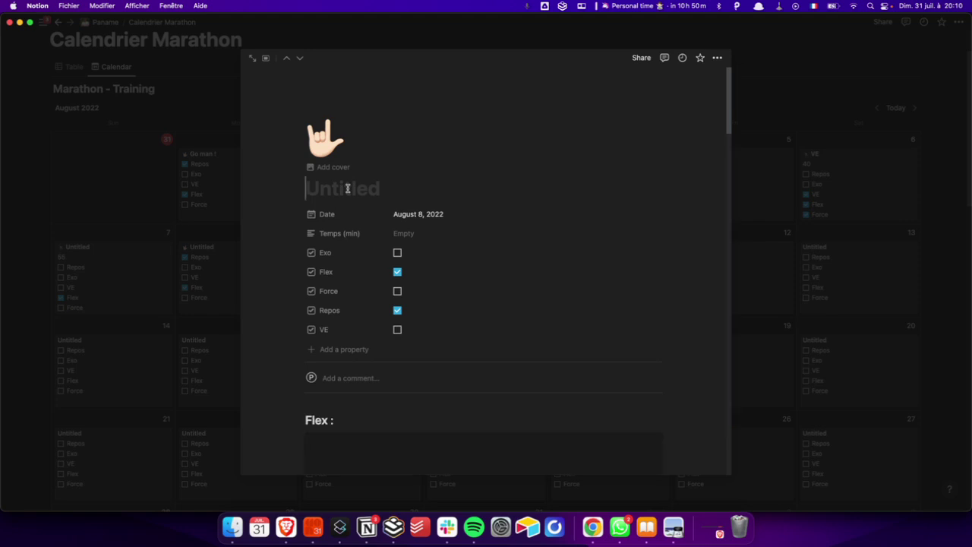
pyautogui.write('Chill')
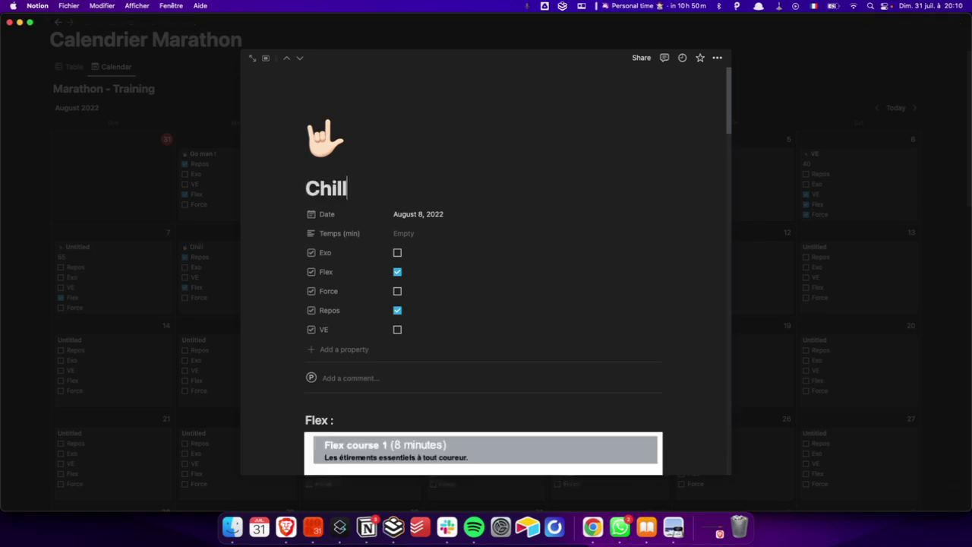
pyautogui.press('Return')
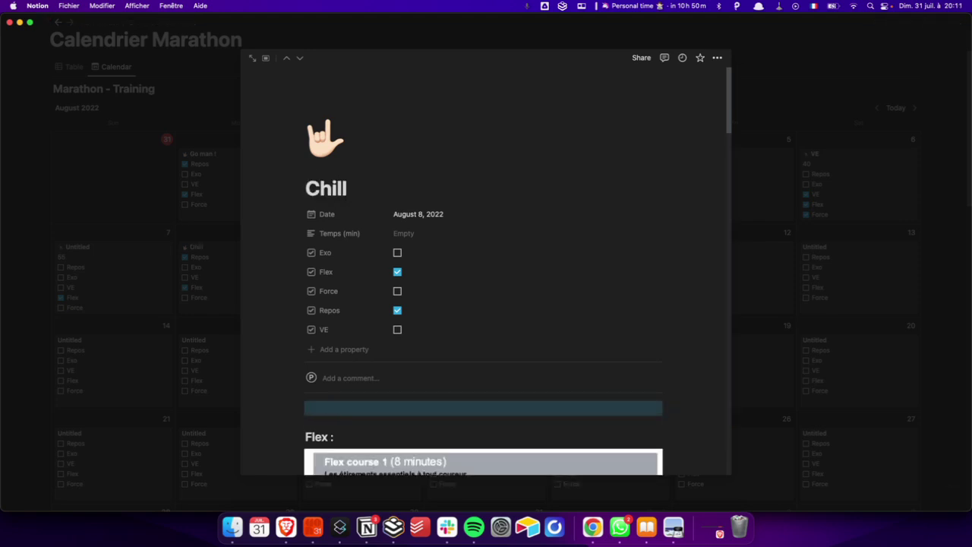
pyautogui.click(230, 251)
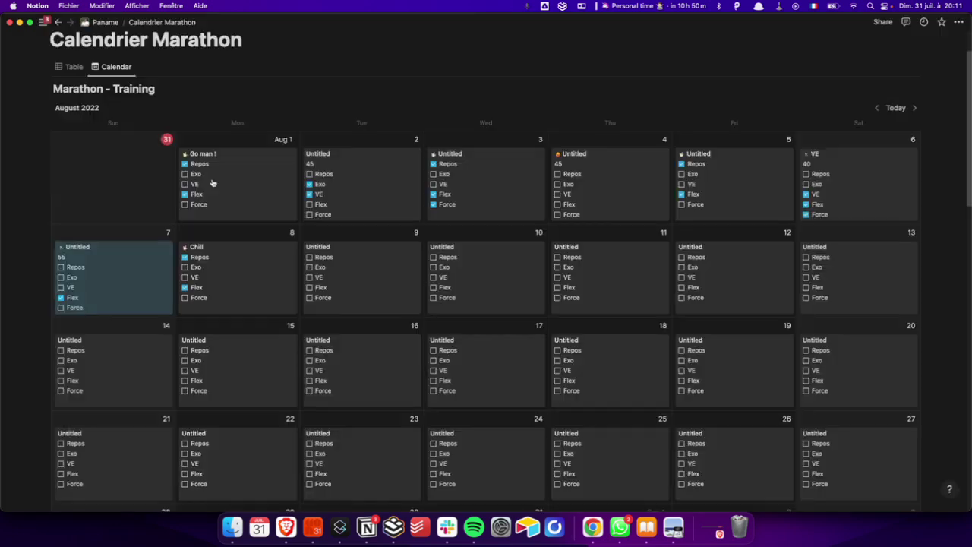
pyautogui.click(230, 251)
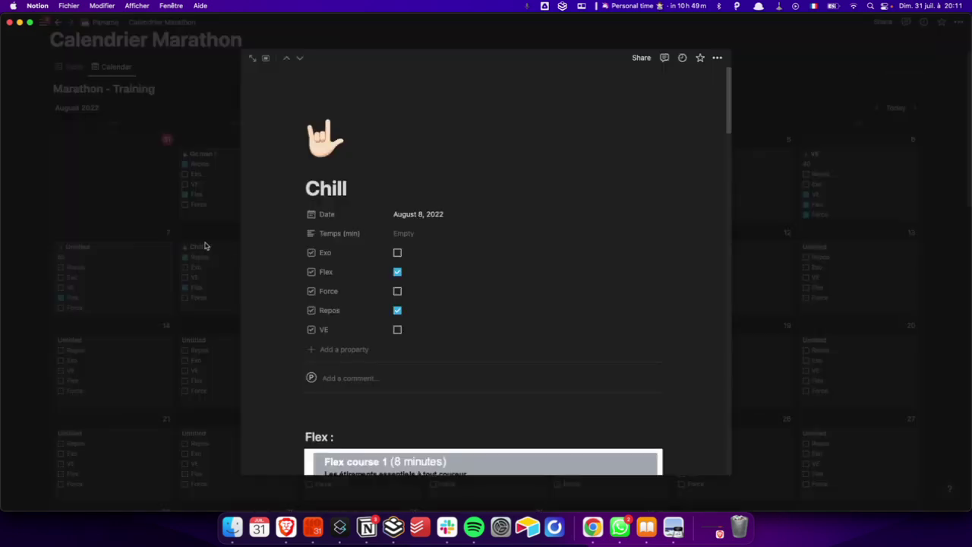
pyautogui.click(204, 246)
# Check Repos and Flex on the Monday entries of August 15, 22 and 29.
pyautogui.scroll(-2, 230, 262)
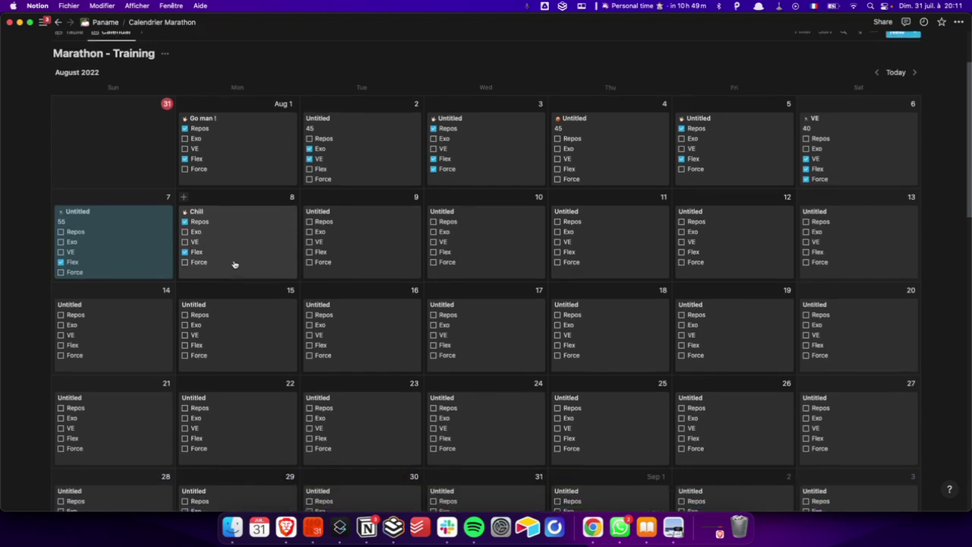
pyautogui.click(185, 277)
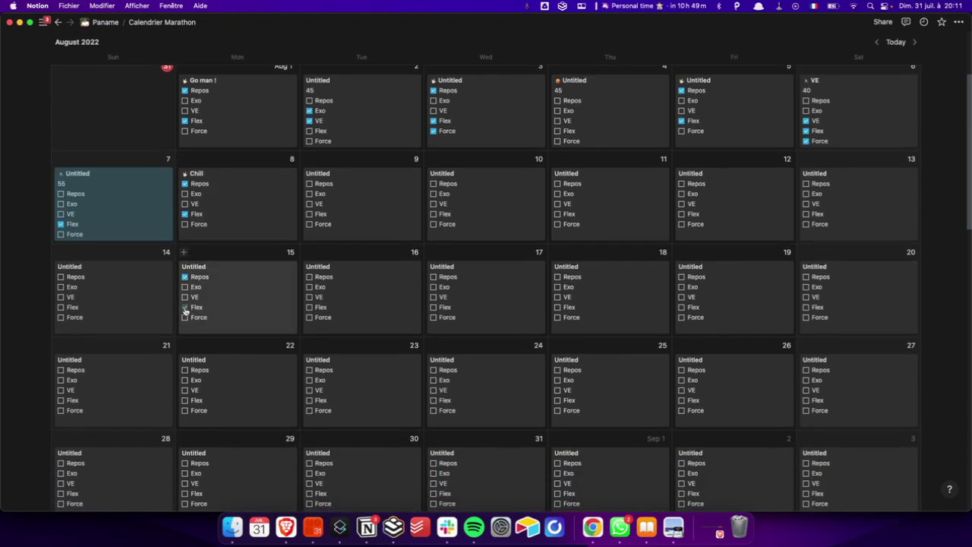
pyautogui.click(184, 308)
pyautogui.scroll(-2, 185, 312)
pyautogui.click(184, 279)
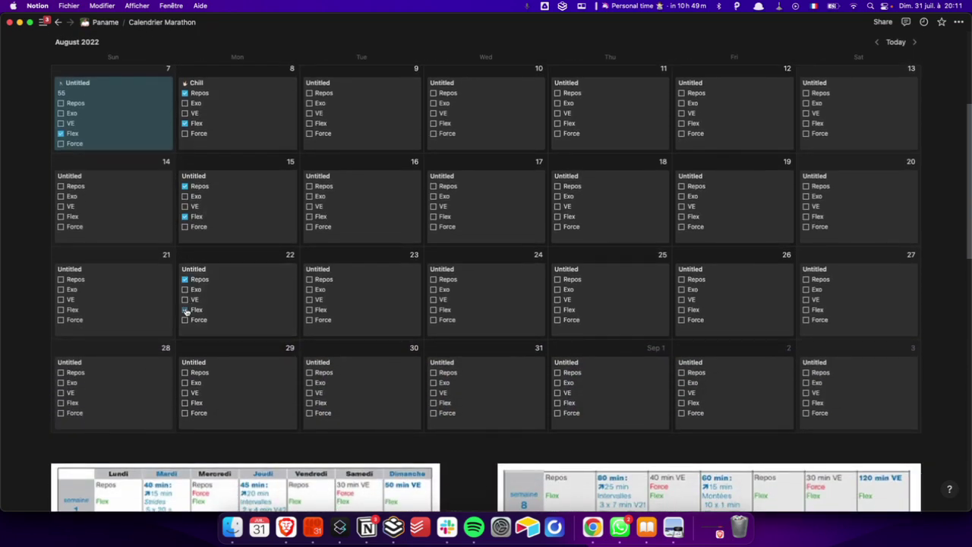
pyautogui.click(185, 310)
pyautogui.scroll(-2, 186, 312)
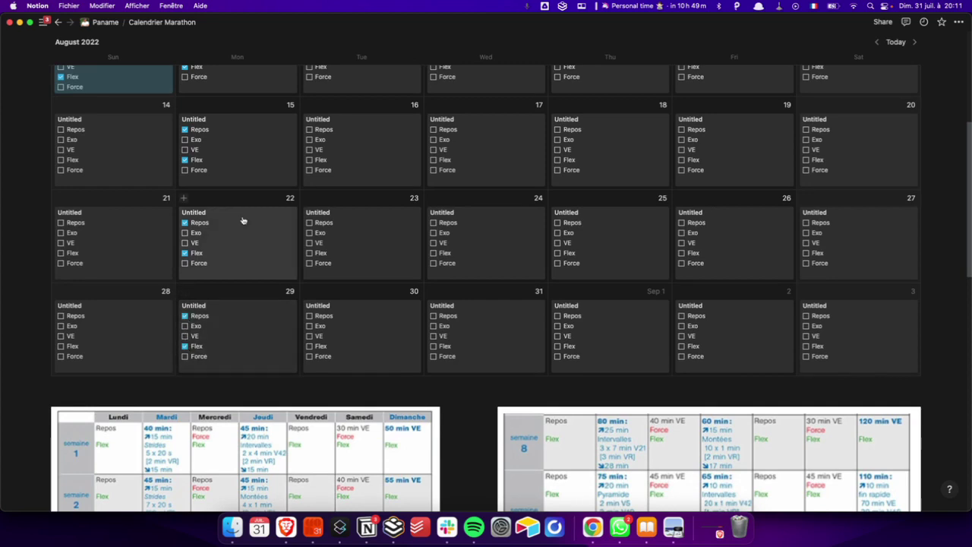
# Consult the training plan again and check Repos and Flex on the August 11 entry.
pyautogui.scroll(8, 243, 217)
pyautogui.scroll(-10, 260, 272)
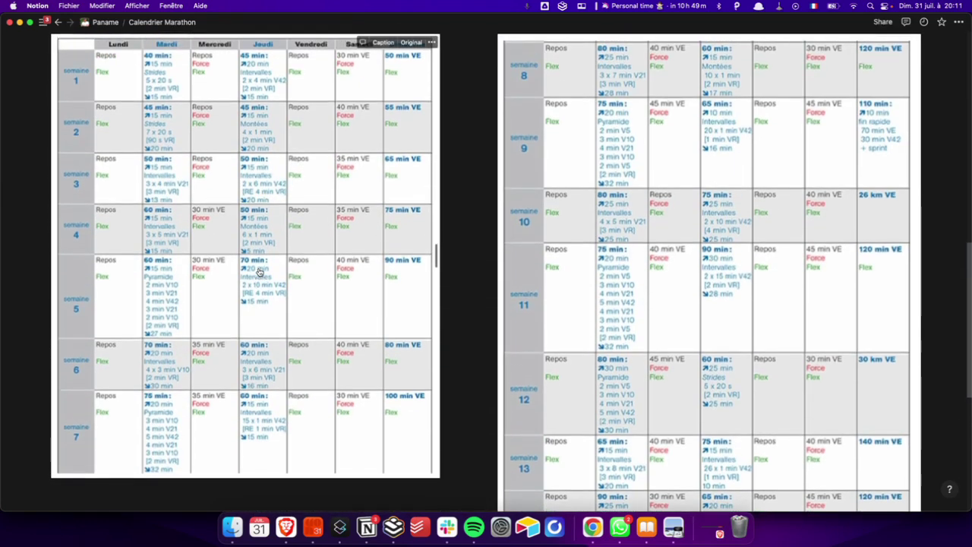
pyautogui.scroll(3, 259, 272)
pyautogui.scroll(-2, 259, 272)
pyautogui.scroll(10, 259, 272)
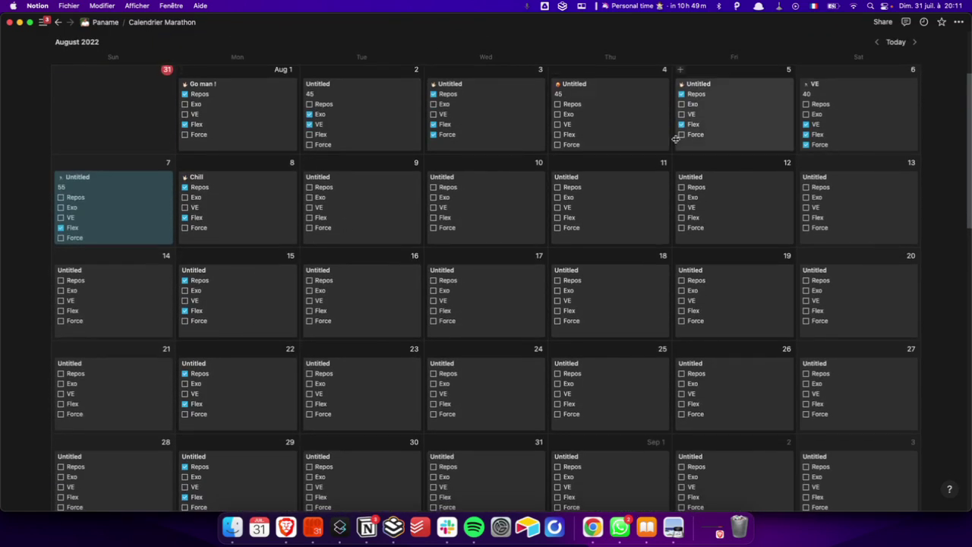
pyautogui.click(560, 193)
pyautogui.press('Escape')
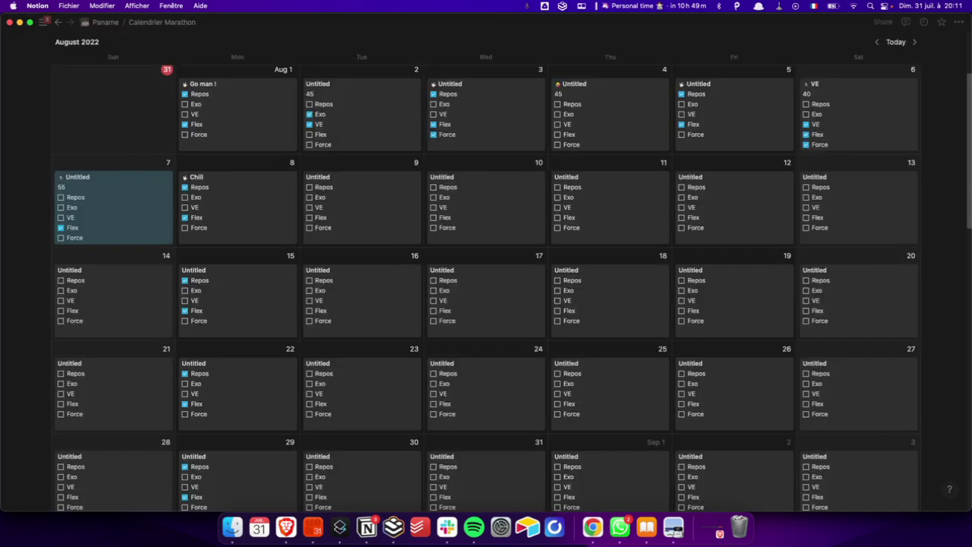
pyautogui.click(557, 218)
pyautogui.scroll(-1, 558, 224)
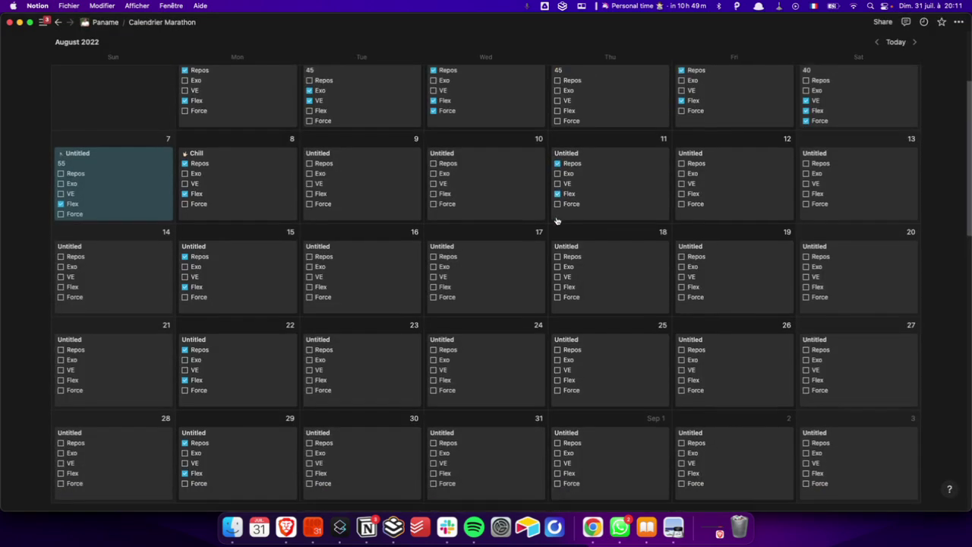
# Check Repos and Flex on the Thursday entries of August 18, August 25 and September 1.
pyautogui.click(558, 236)
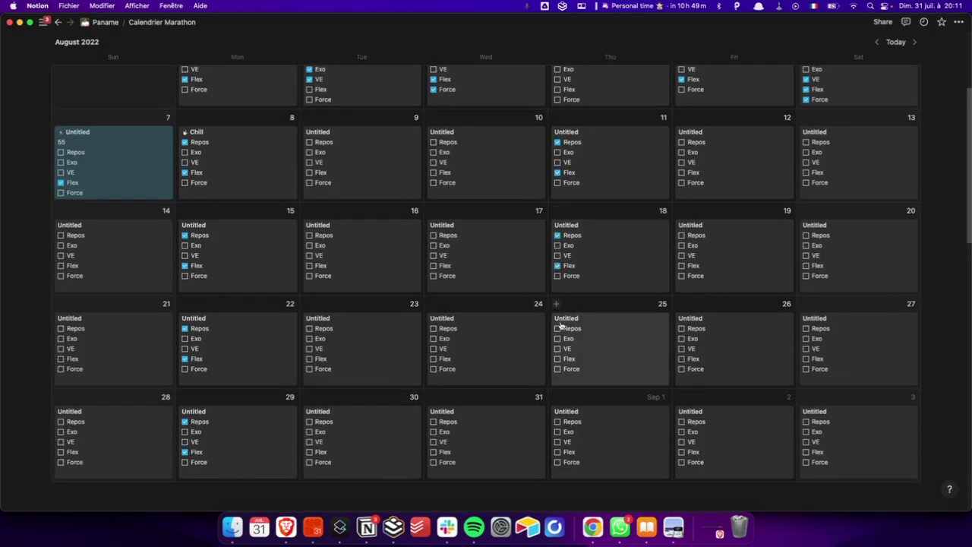
pyautogui.click(560, 324)
pyautogui.press('Escape')
pyautogui.click(558, 358)
pyautogui.scroll(-2, 558, 345)
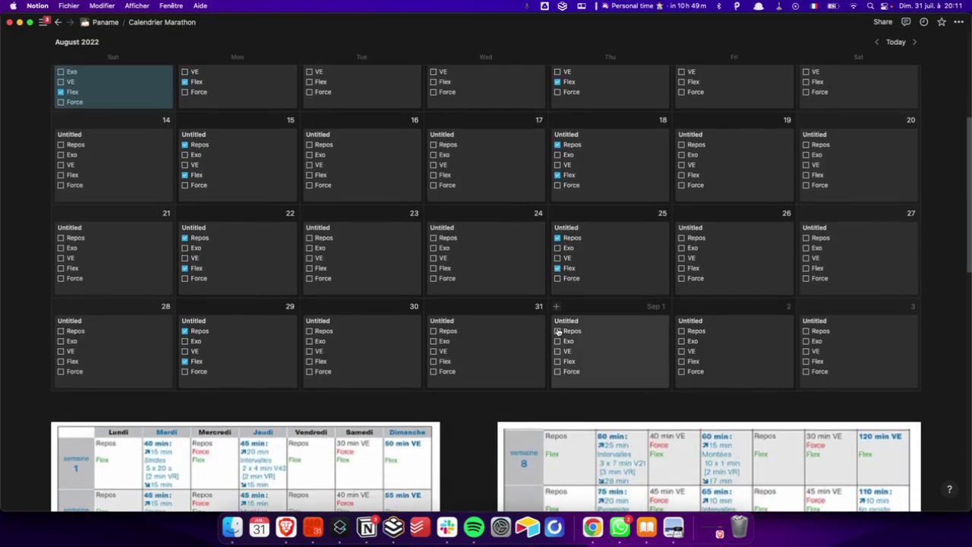
pyautogui.scroll(3, 347, 326)
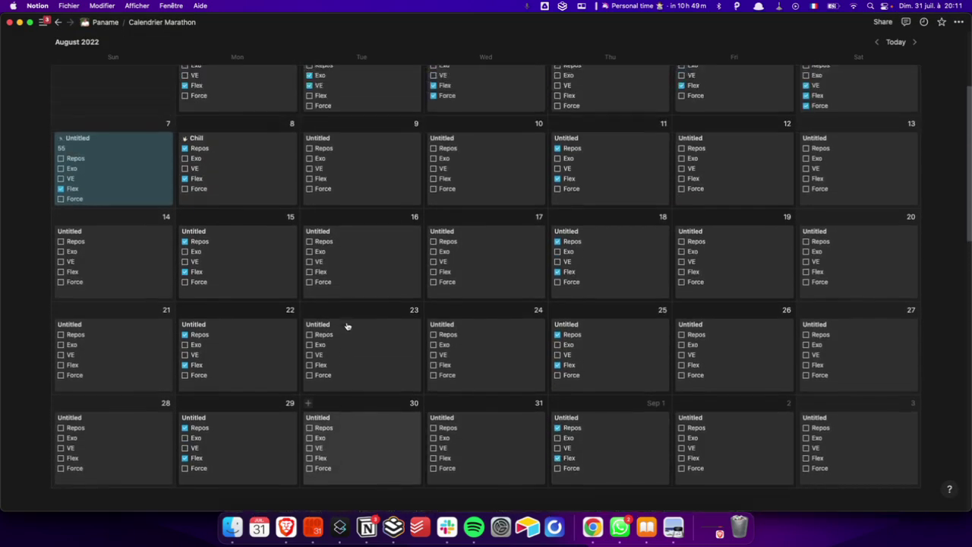
# Compare the Tuesday sessions in the weekly training plan with the August calendar entries.
pyautogui.scroll(-5, 347, 326)
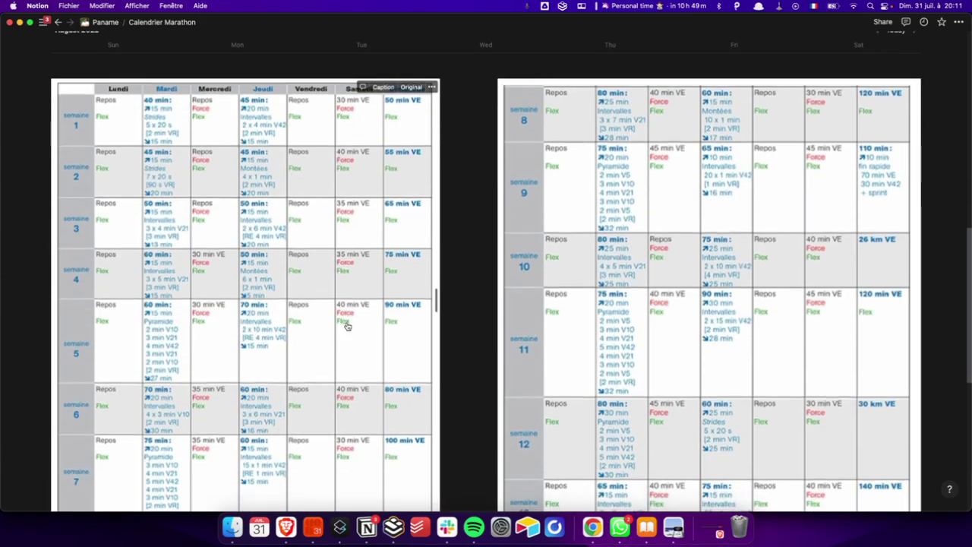
pyautogui.scroll(-1, 347, 326)
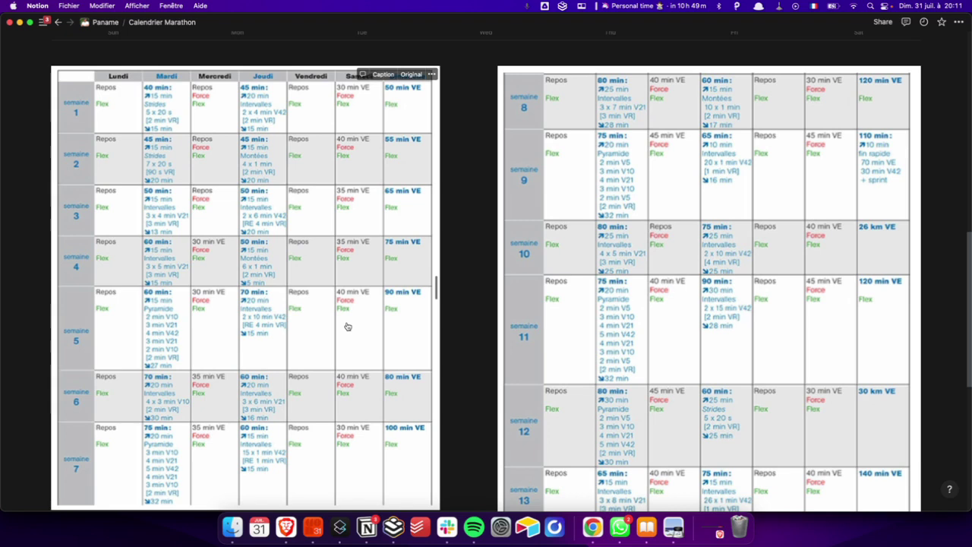
pyautogui.scroll(3, 348, 326)
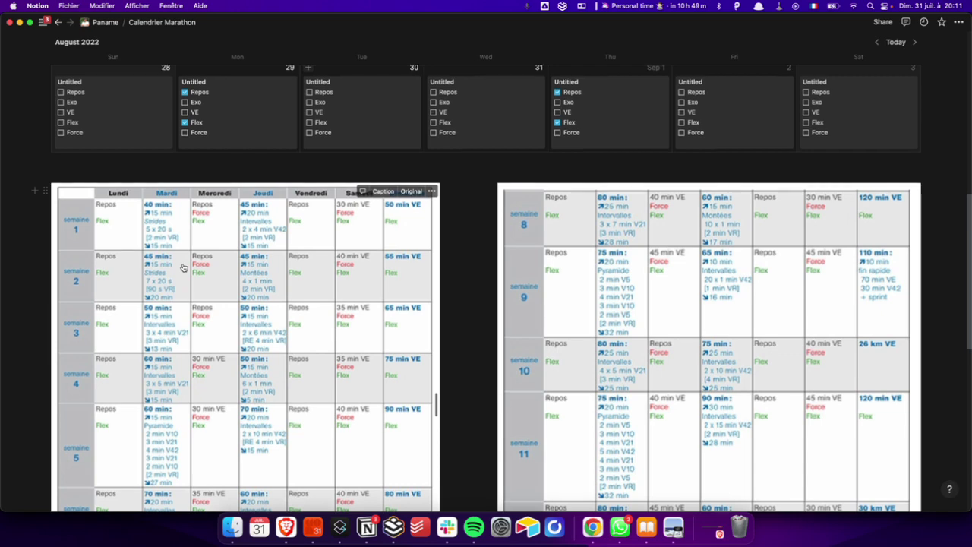
pyautogui.scroll(5, 180, 278)
pyautogui.scroll(-5, 176, 285)
pyautogui.scroll(10, 174, 289)
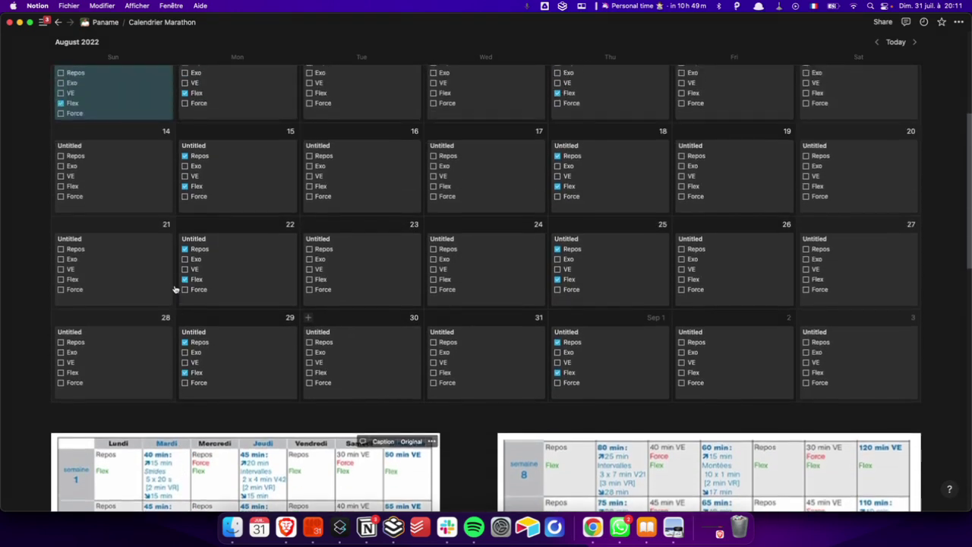
pyautogui.scroll(-5, 362, 173)
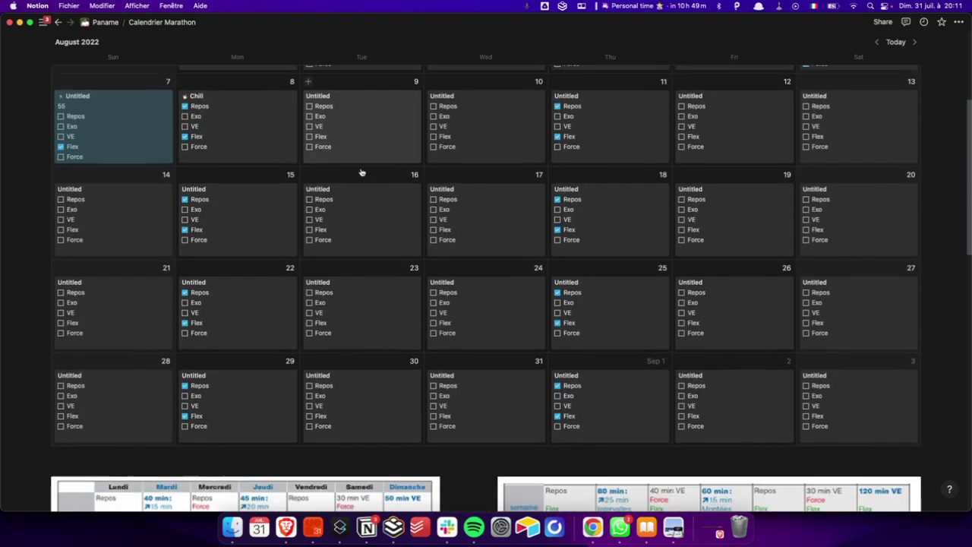
pyautogui.scroll(6, 362, 174)
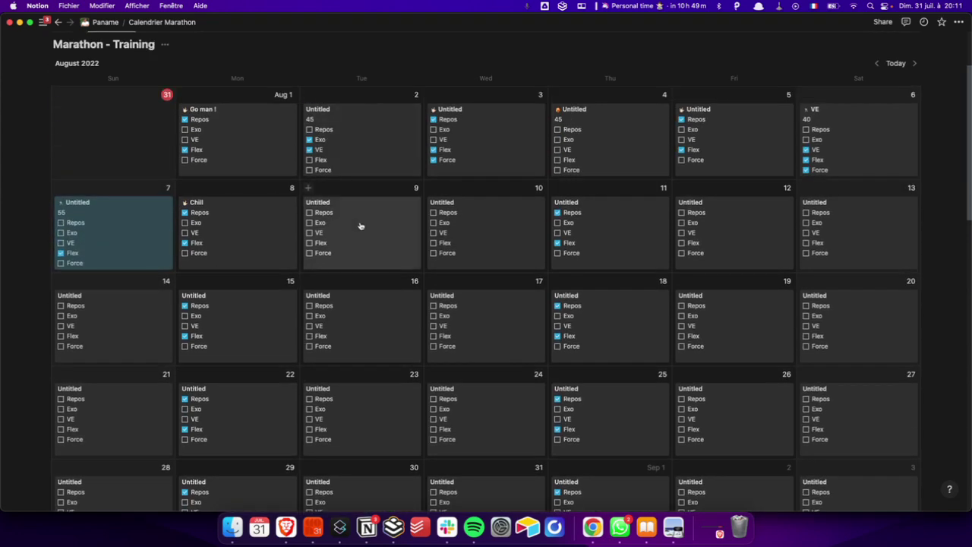
pyautogui.scroll(-10, 361, 226)
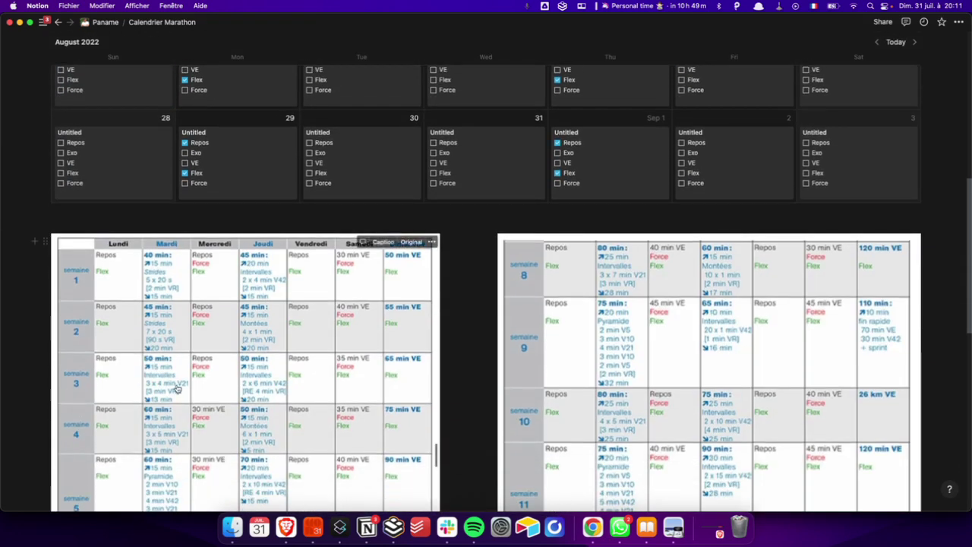
pyautogui.scroll(9, 346, 248)
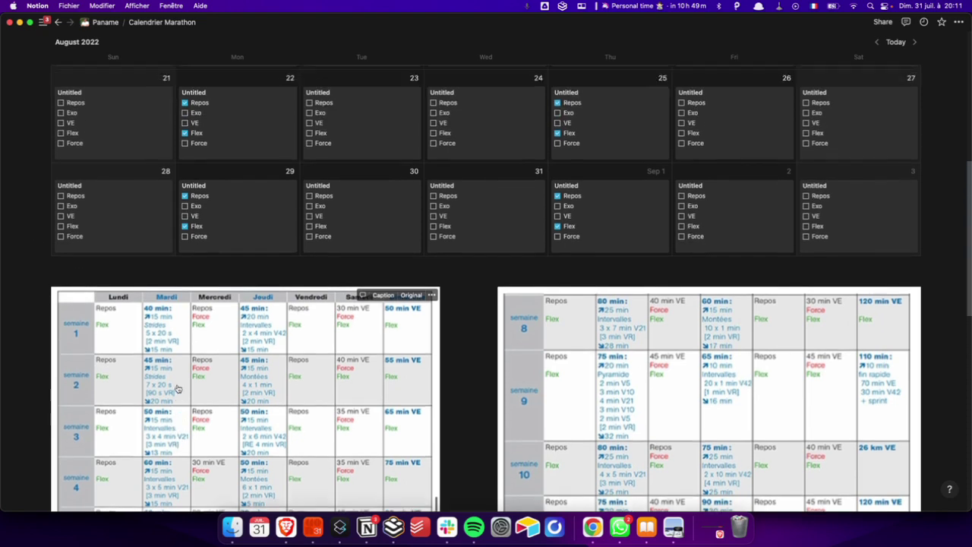
# Apply the Run Exo template to the August 9 entry and set its Temps (min) to 50.
pyautogui.click(360, 225)
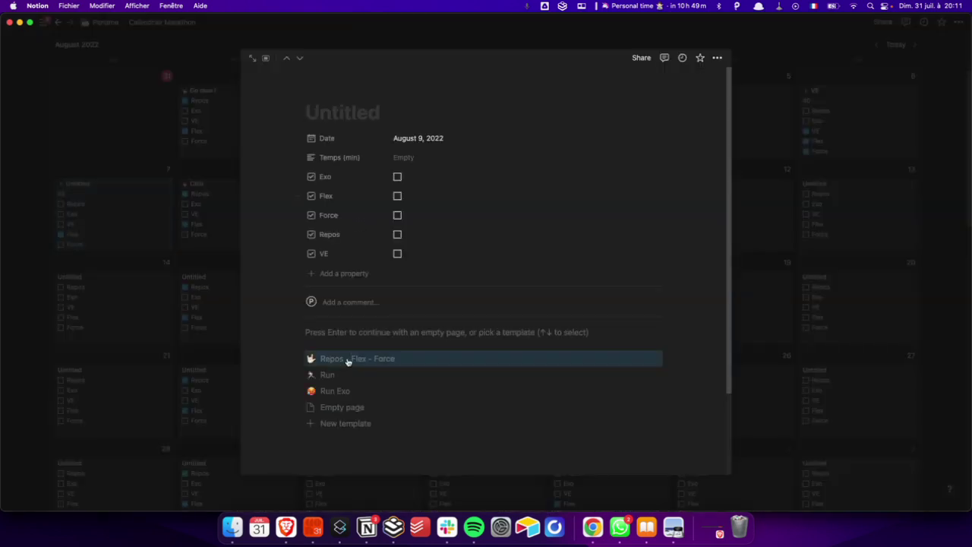
pyautogui.click(327, 390)
pyautogui.click(400, 233)
pyautogui.press('BackSpace')
pyautogui.press('BackSpace')
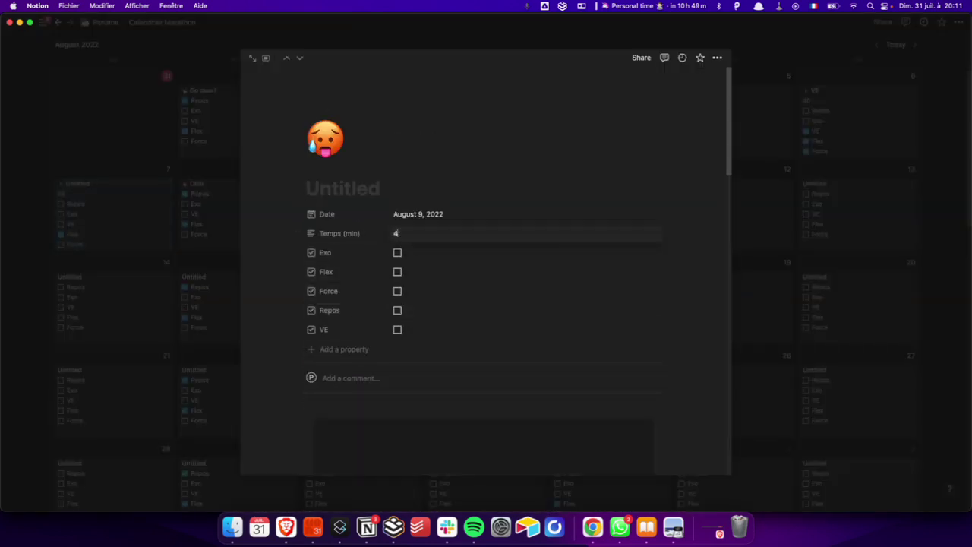
pyautogui.write('50')
pyautogui.click(265, 298)
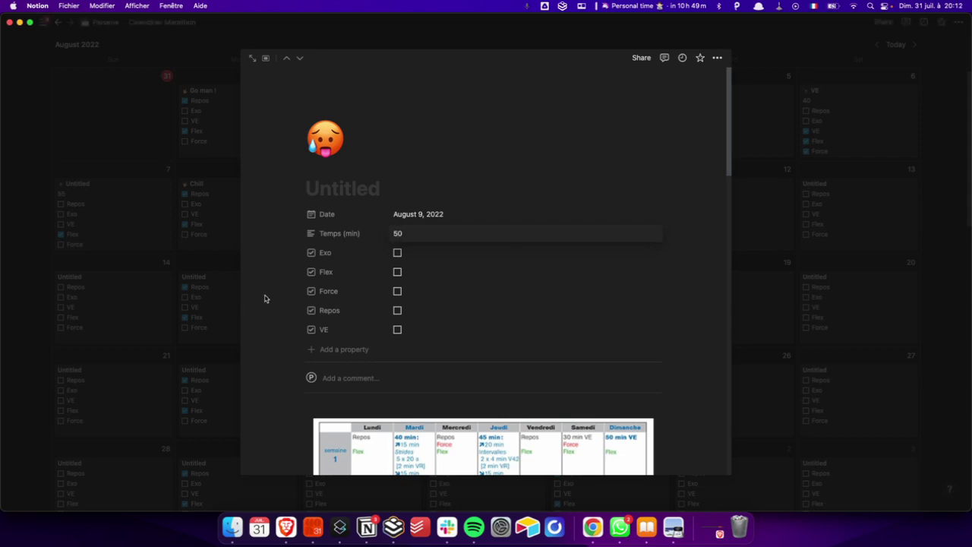
# Review the training plan tables and the interval training legend inside the August 9 entry, and return to the calendar.
pyautogui.scroll(-2, 332, 297)
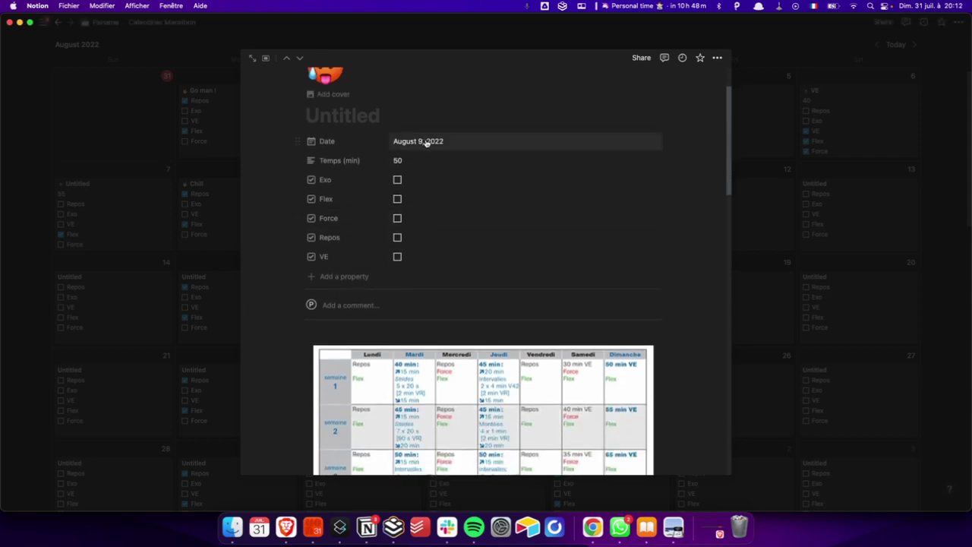
pyautogui.scroll(-2, 422, 145)
pyautogui.scroll(3, 421, 145)
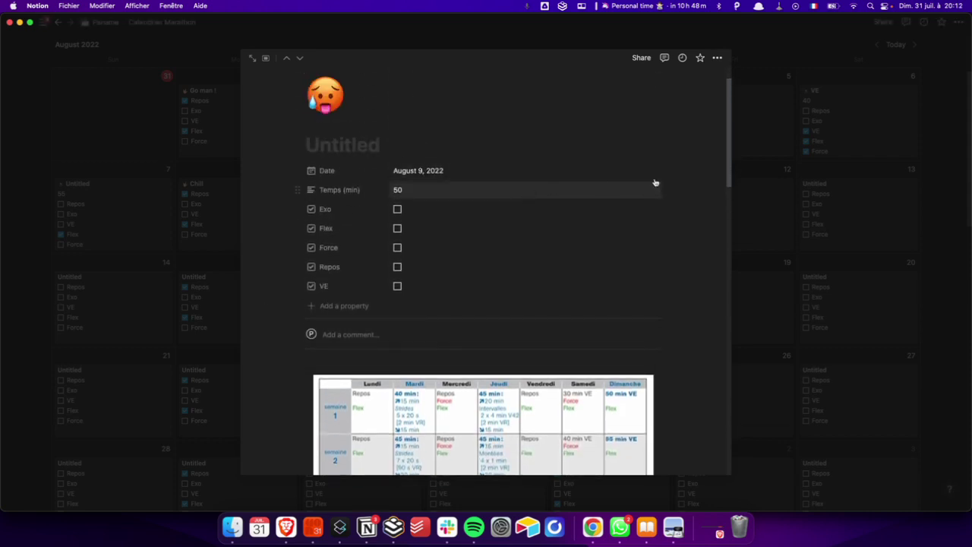
pyautogui.scroll(-4, 569, 278)
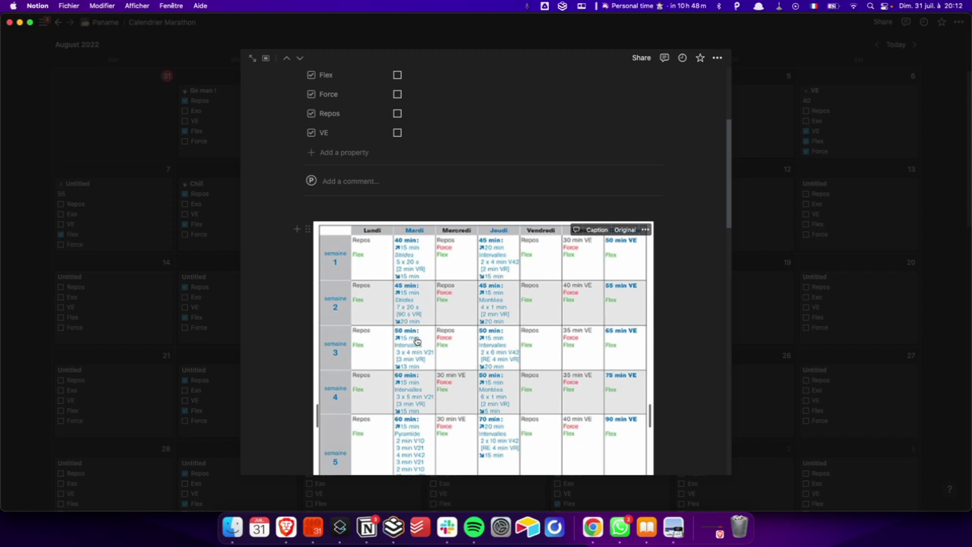
pyautogui.scroll(-5, 417, 357)
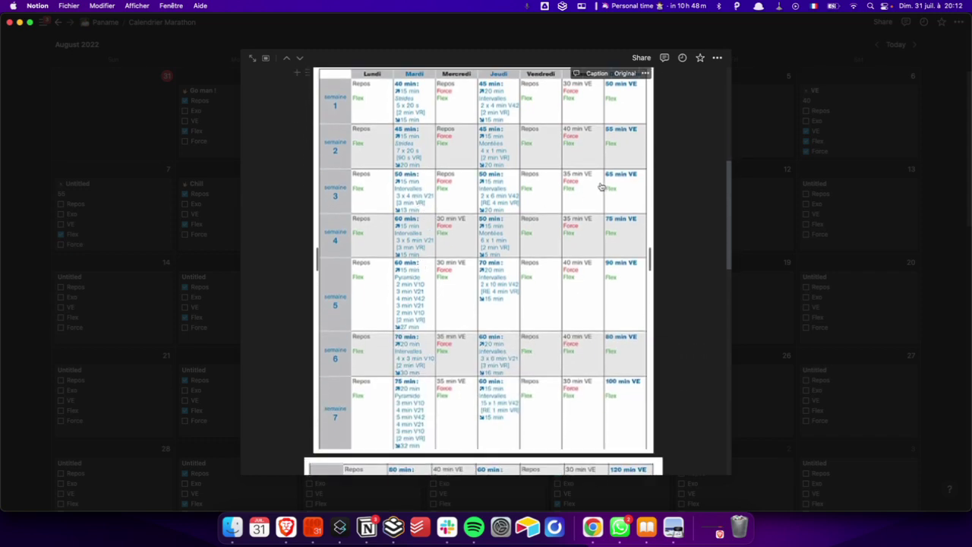
pyautogui.scroll(-10, 679, 182)
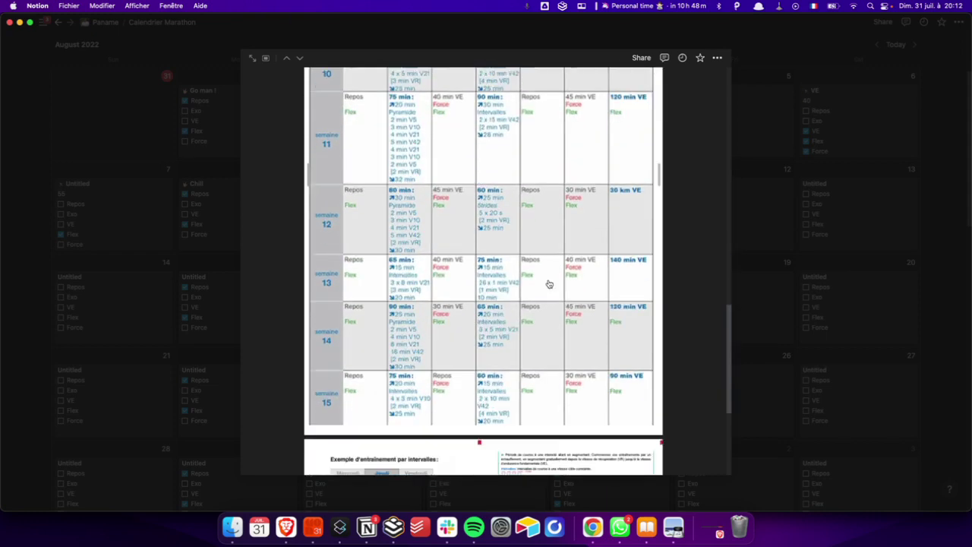
pyautogui.scroll(-6, 549, 284)
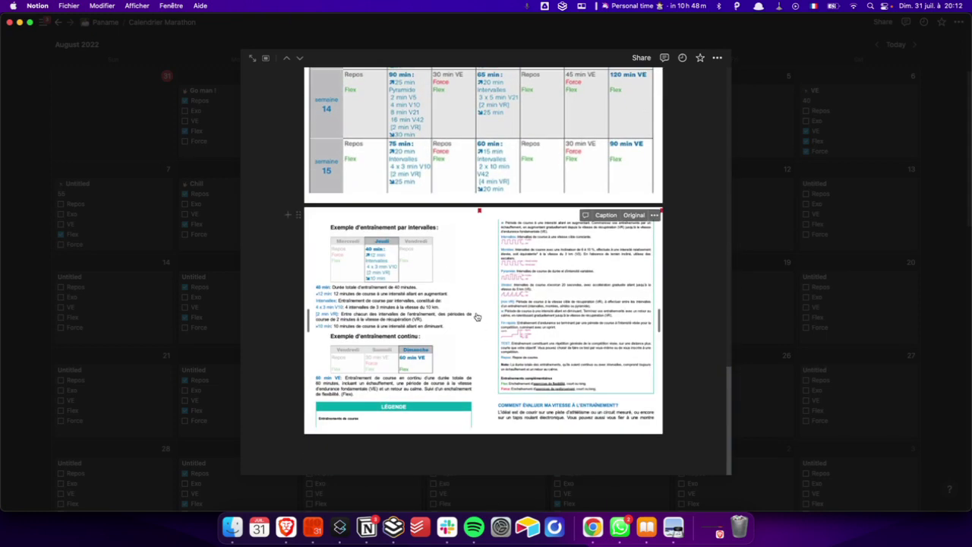
pyautogui.click(210, 271)
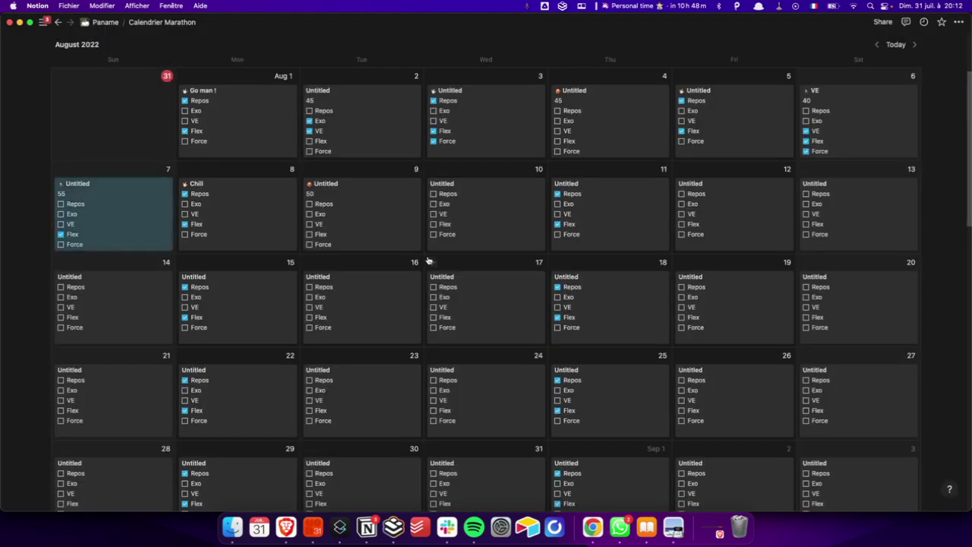
# Switch to the Brave browser window showing the Calendrier Marathon page.
pyautogui.scroll(1, 256, 217)
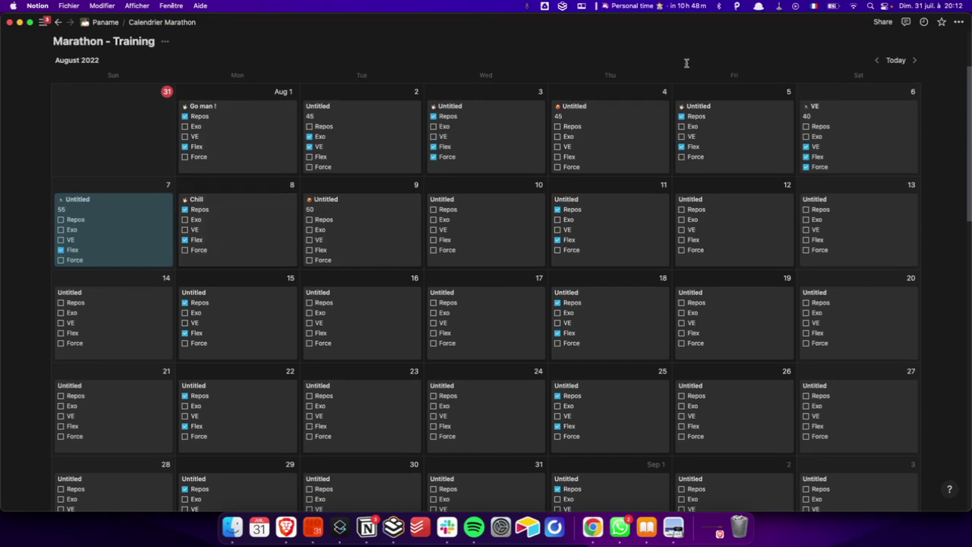
pyautogui.scroll(-5, 499, 189)
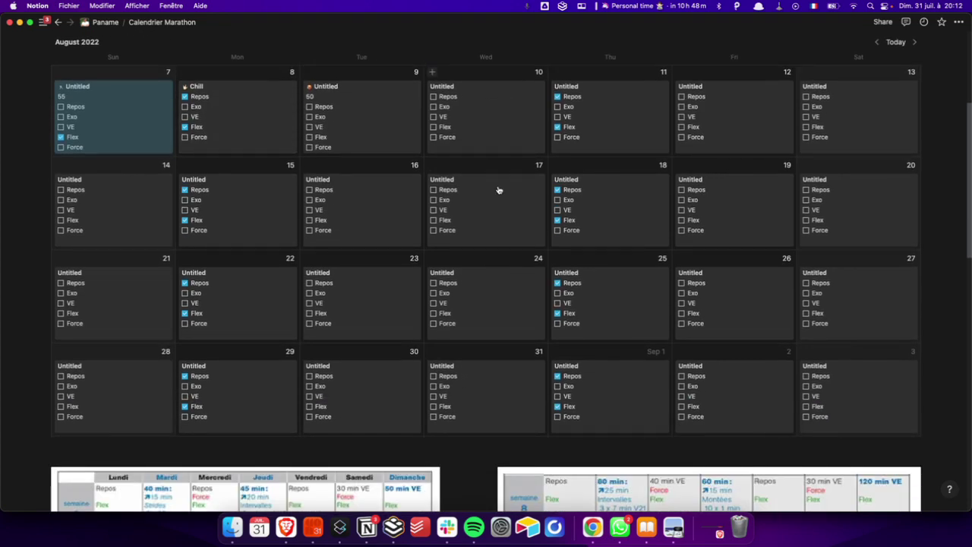
pyautogui.hotkey('ctrl', 'Up')
pyautogui.click(569, 159)
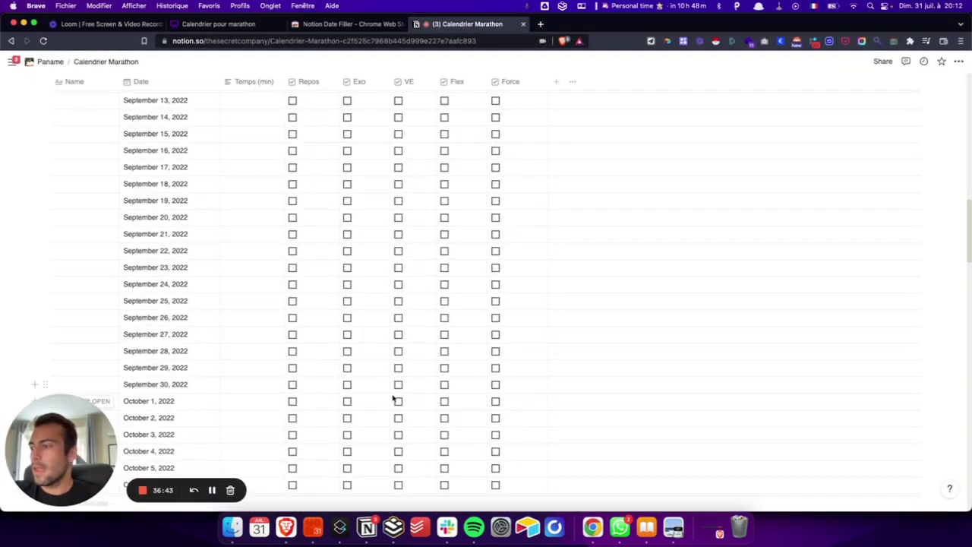